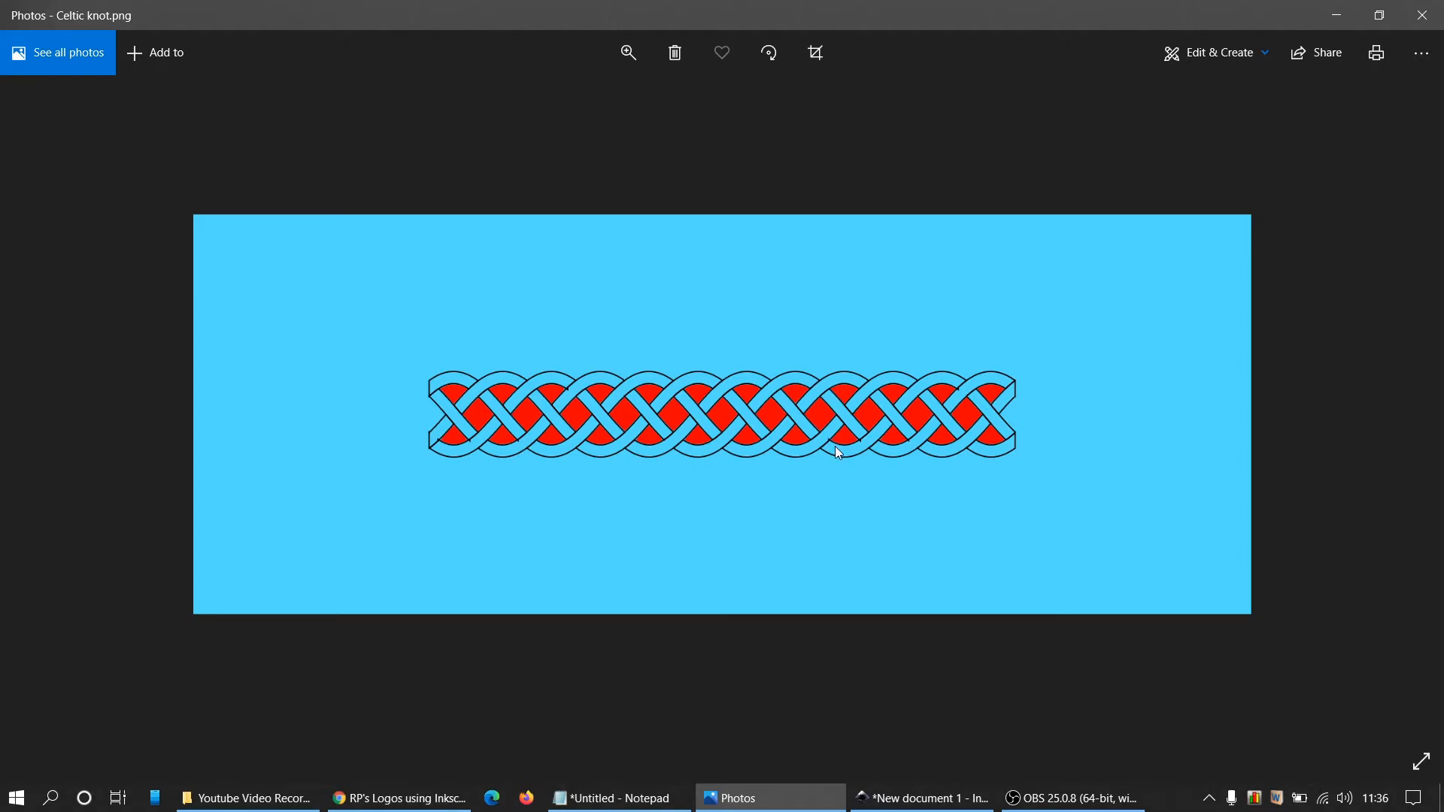
Switch to Inkscape and draw a rectangle about 175 by 51 mm near the middle of the page
click(924, 797)
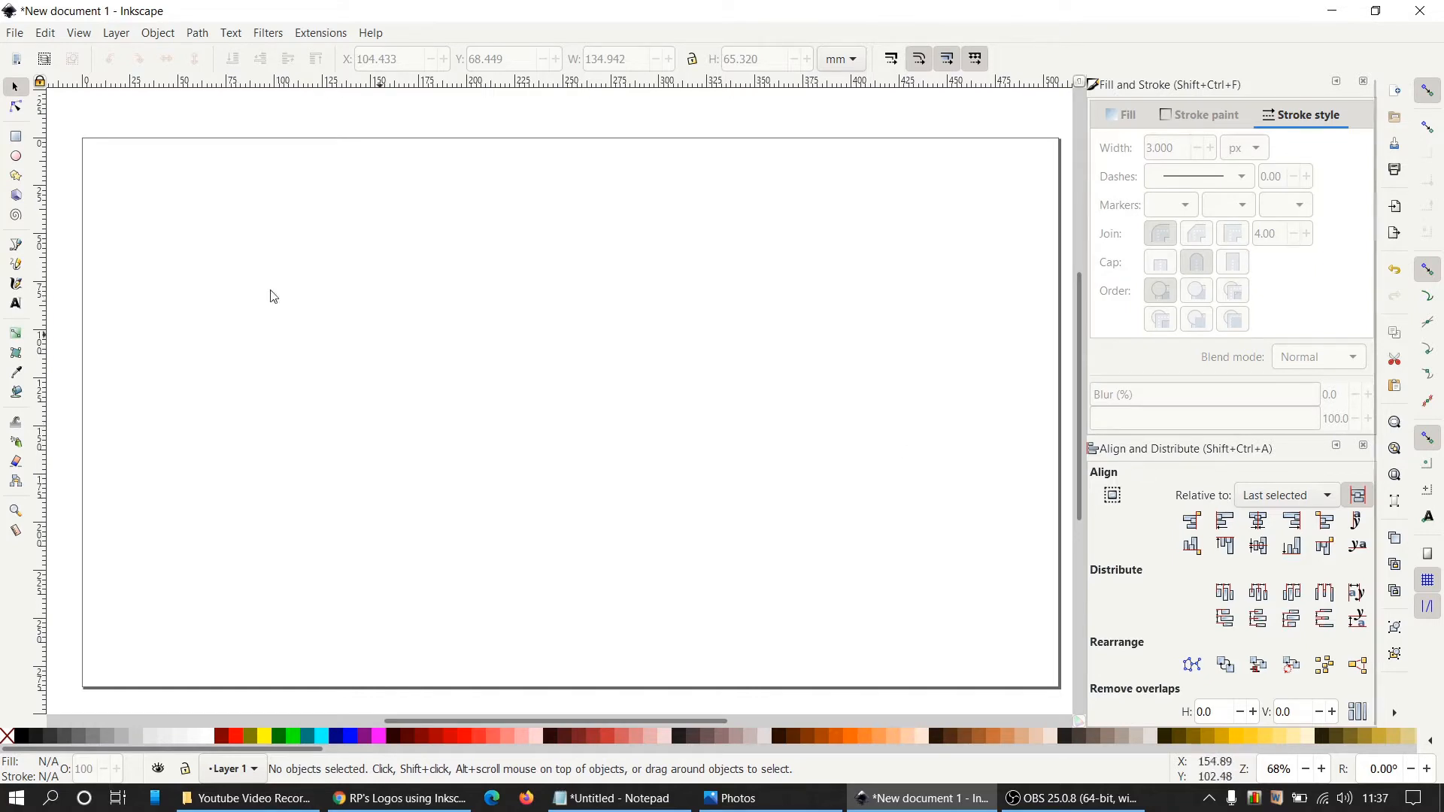
click(19, 140)
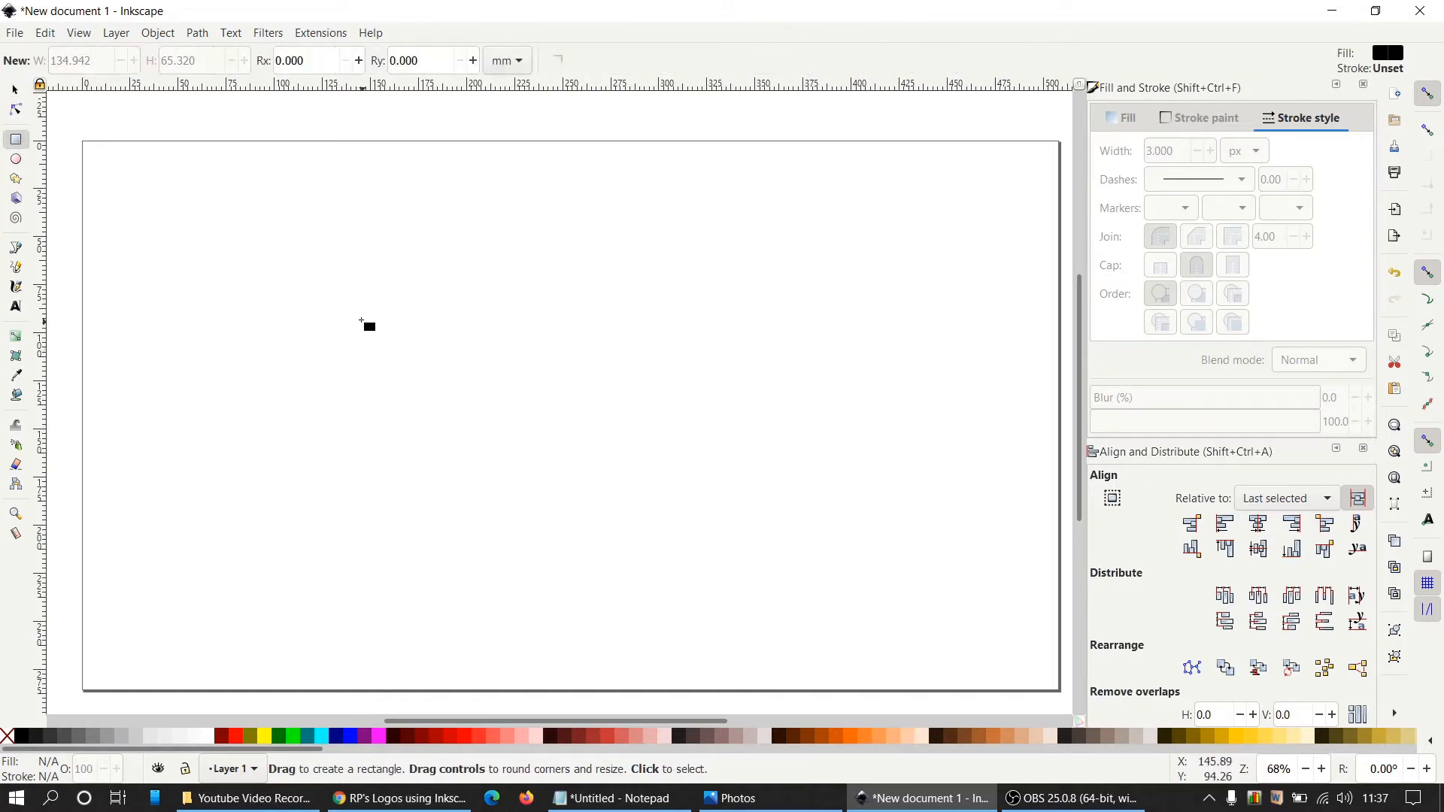
drag(340, 300, 675, 397)
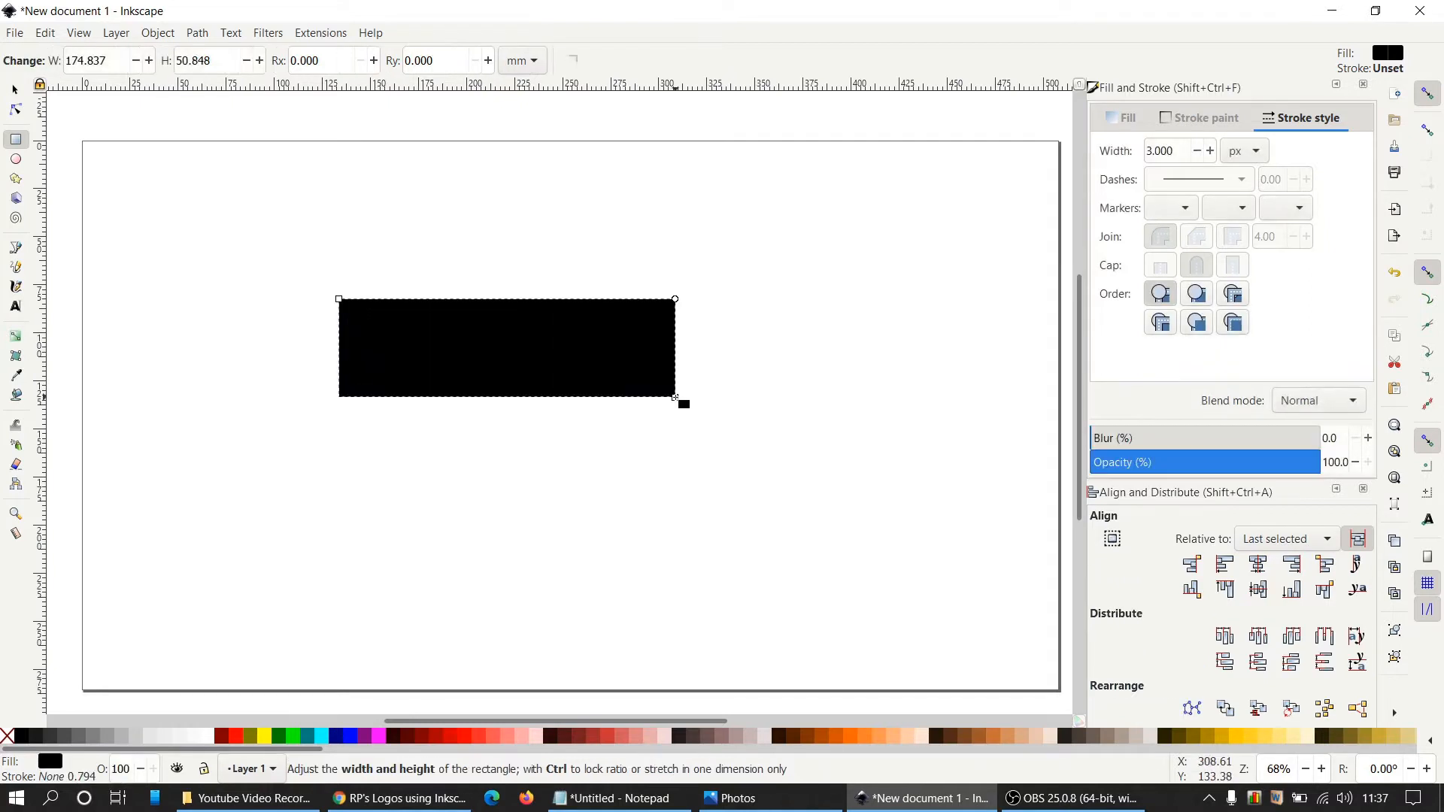
Resize the rectangle to 400 px wide by 200 px high and give it no fill and a black stroke
click(14, 90)
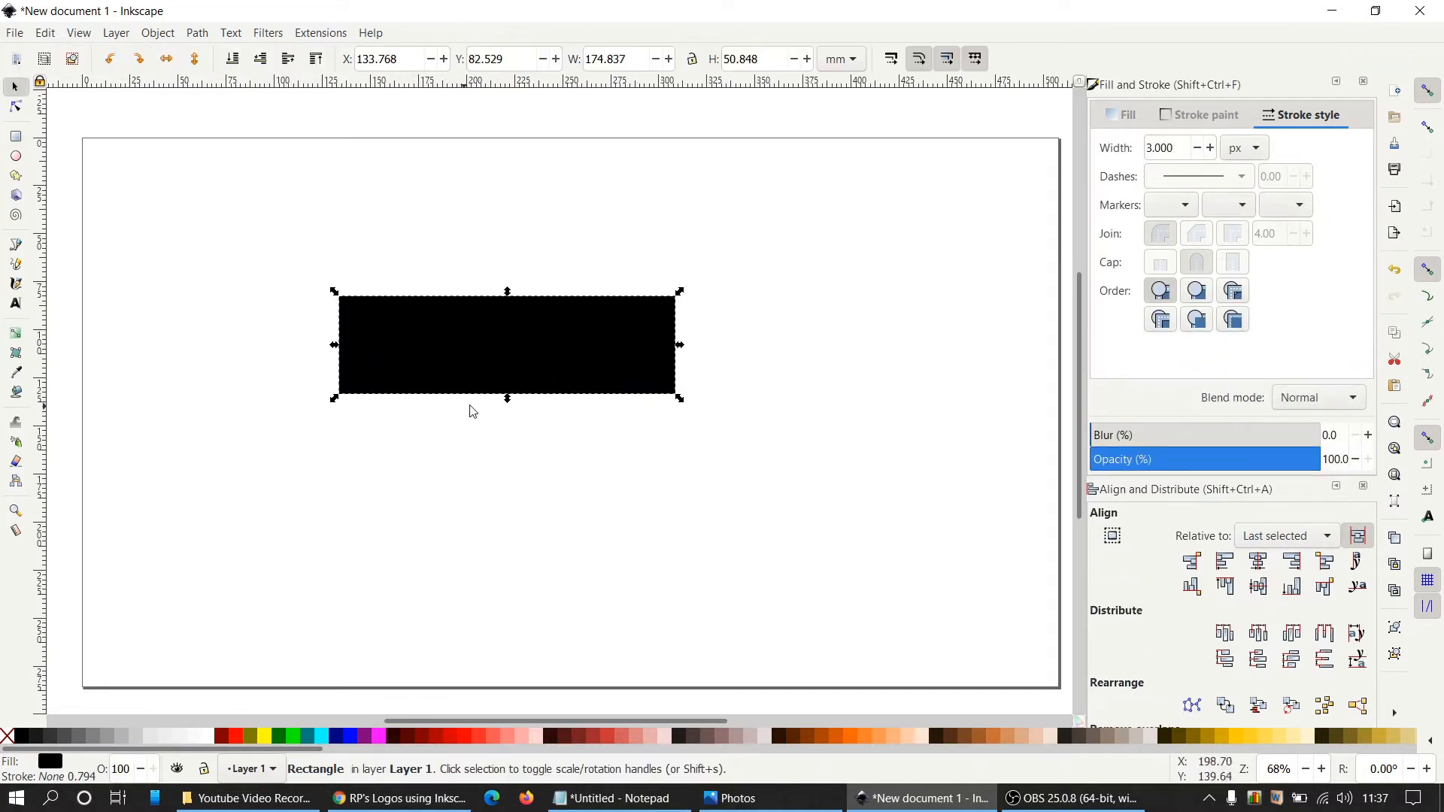
click(836, 55)
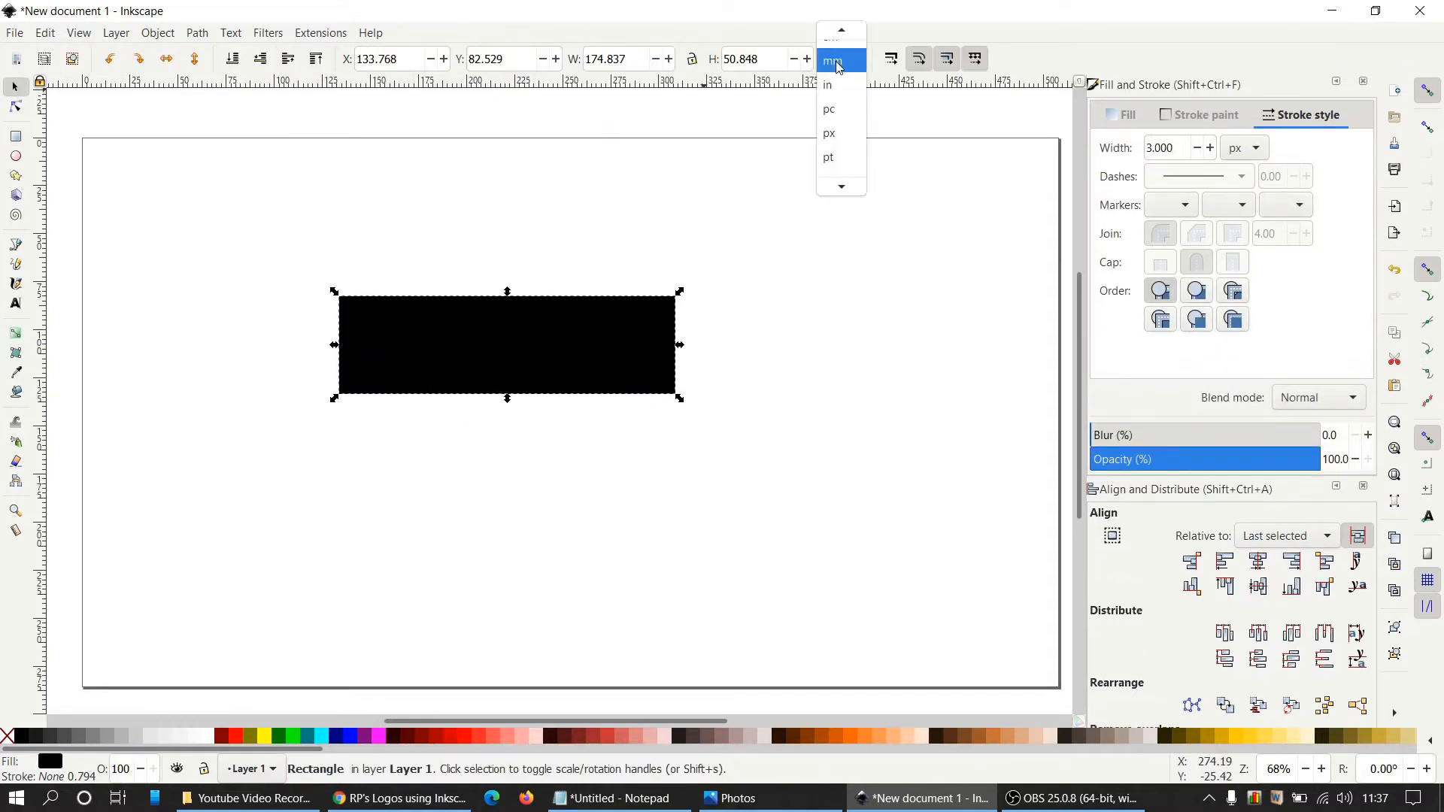
click(840, 137)
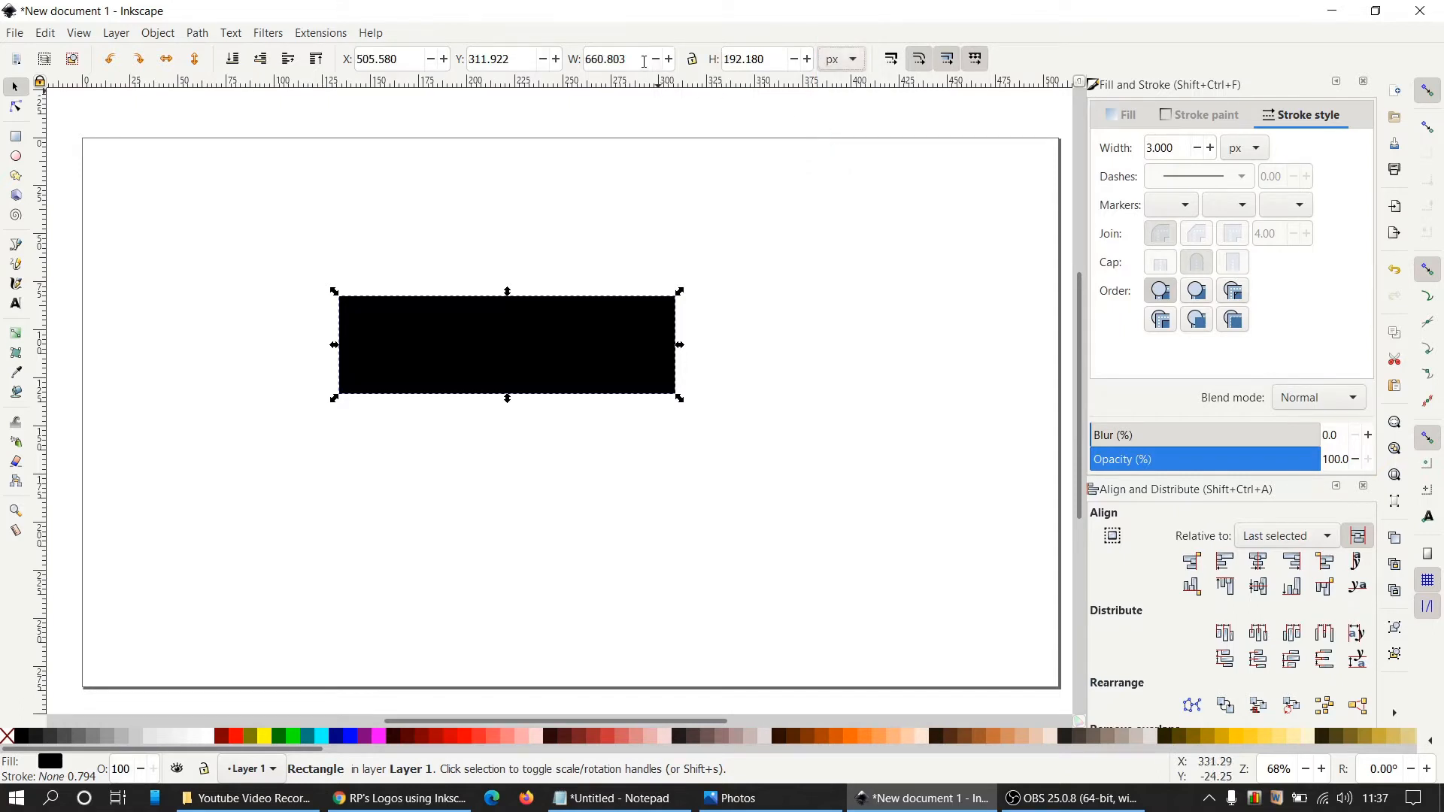
drag(648, 60, 566, 66)
text(400)
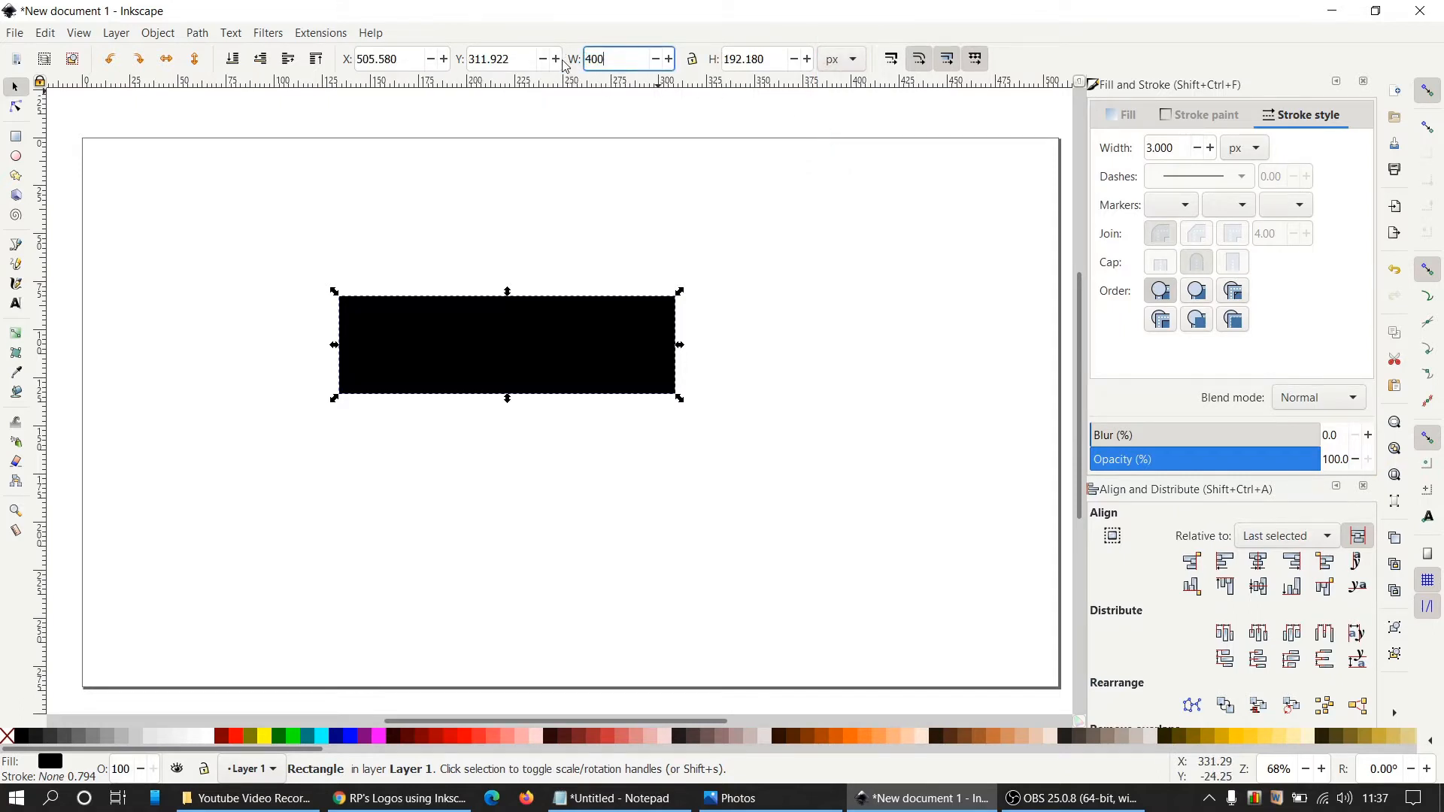
key(Tab)
text(2)
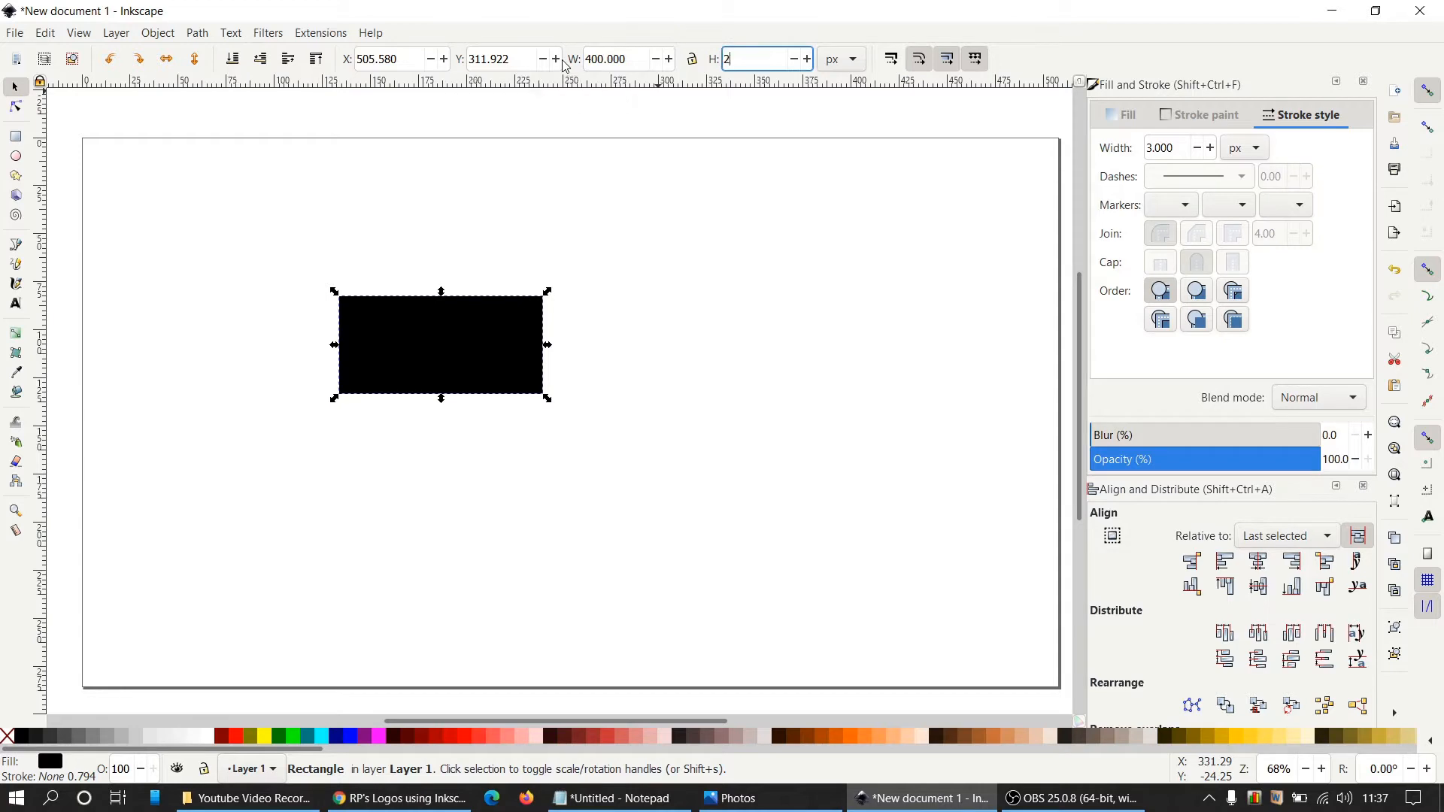
key(Return)
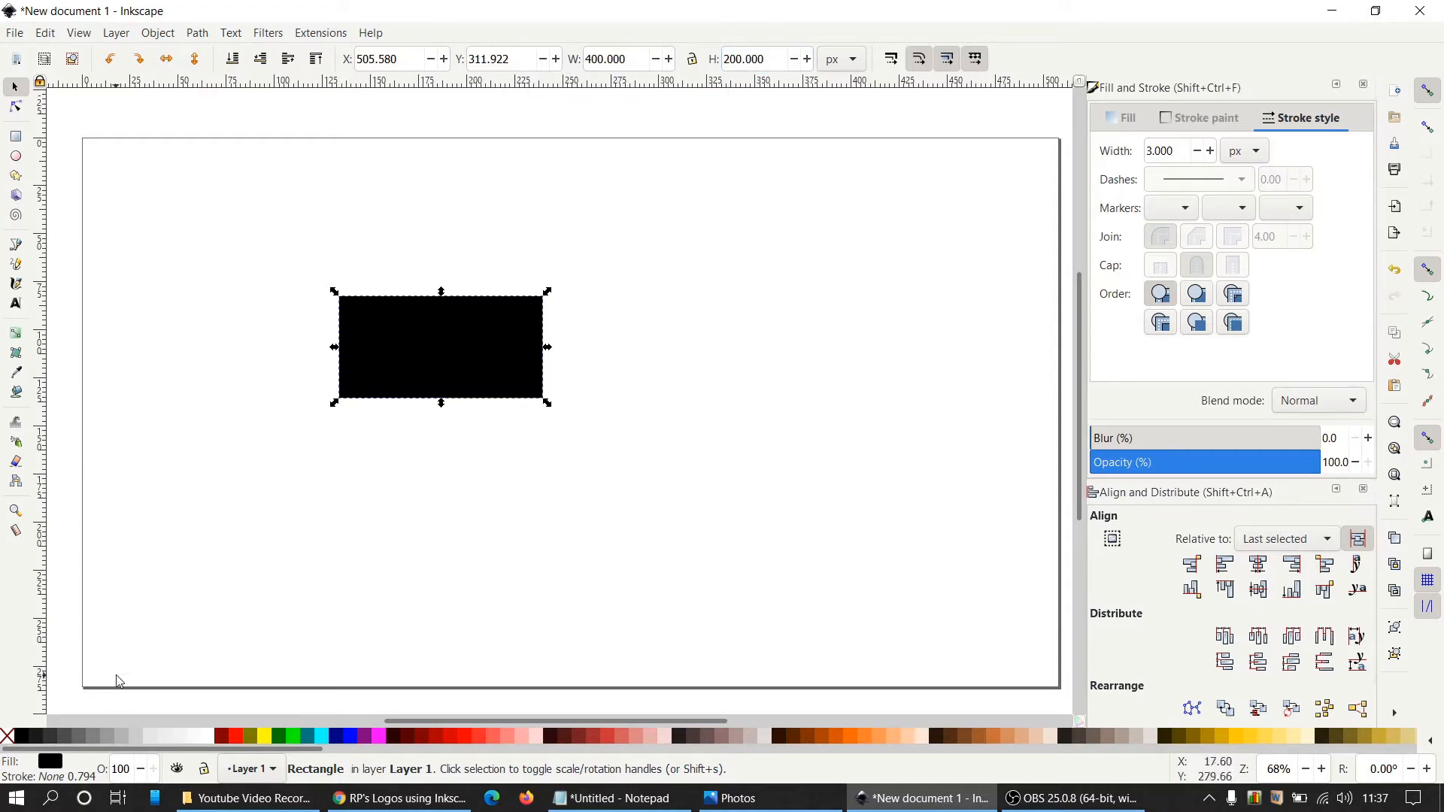
click(6, 737)
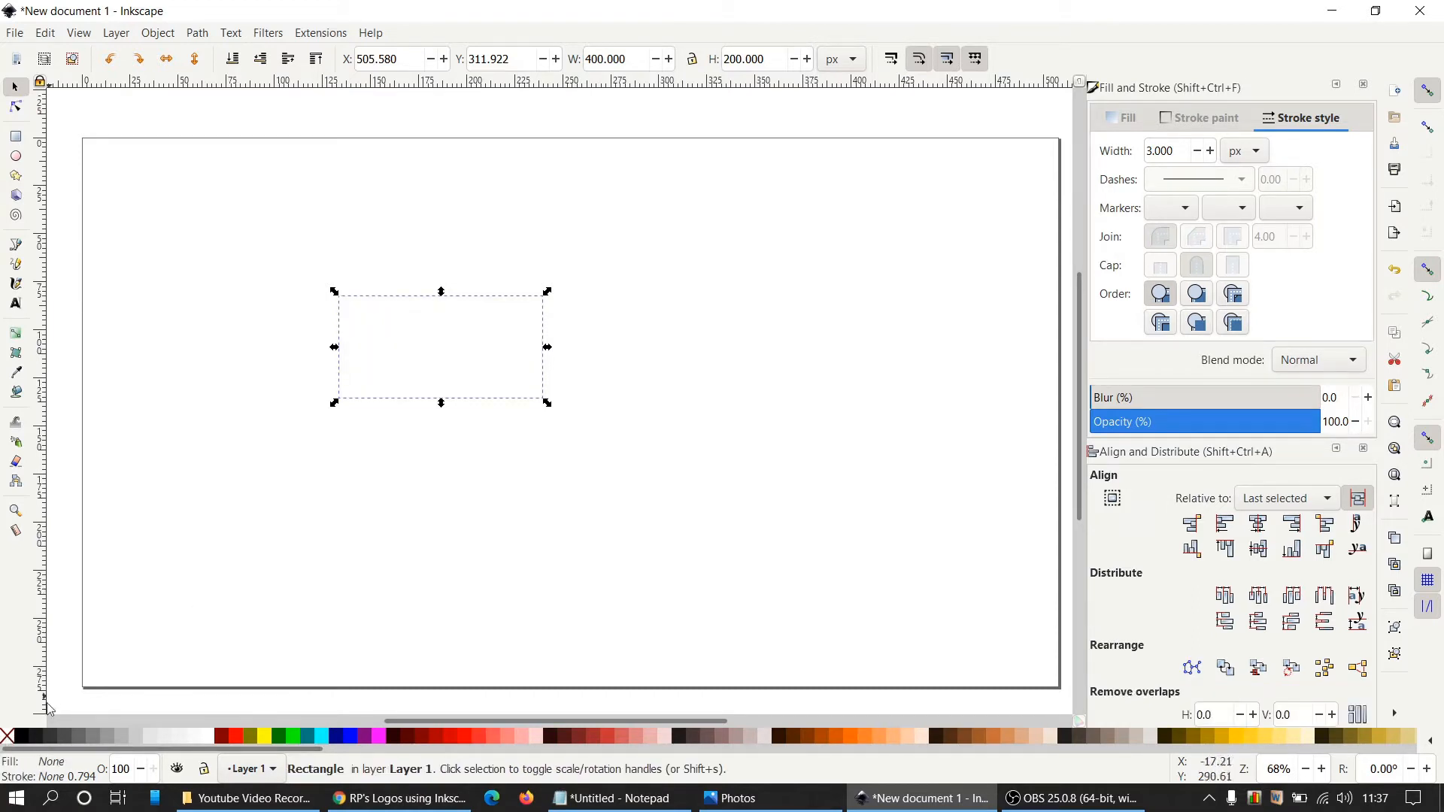
shift+click(20, 742)
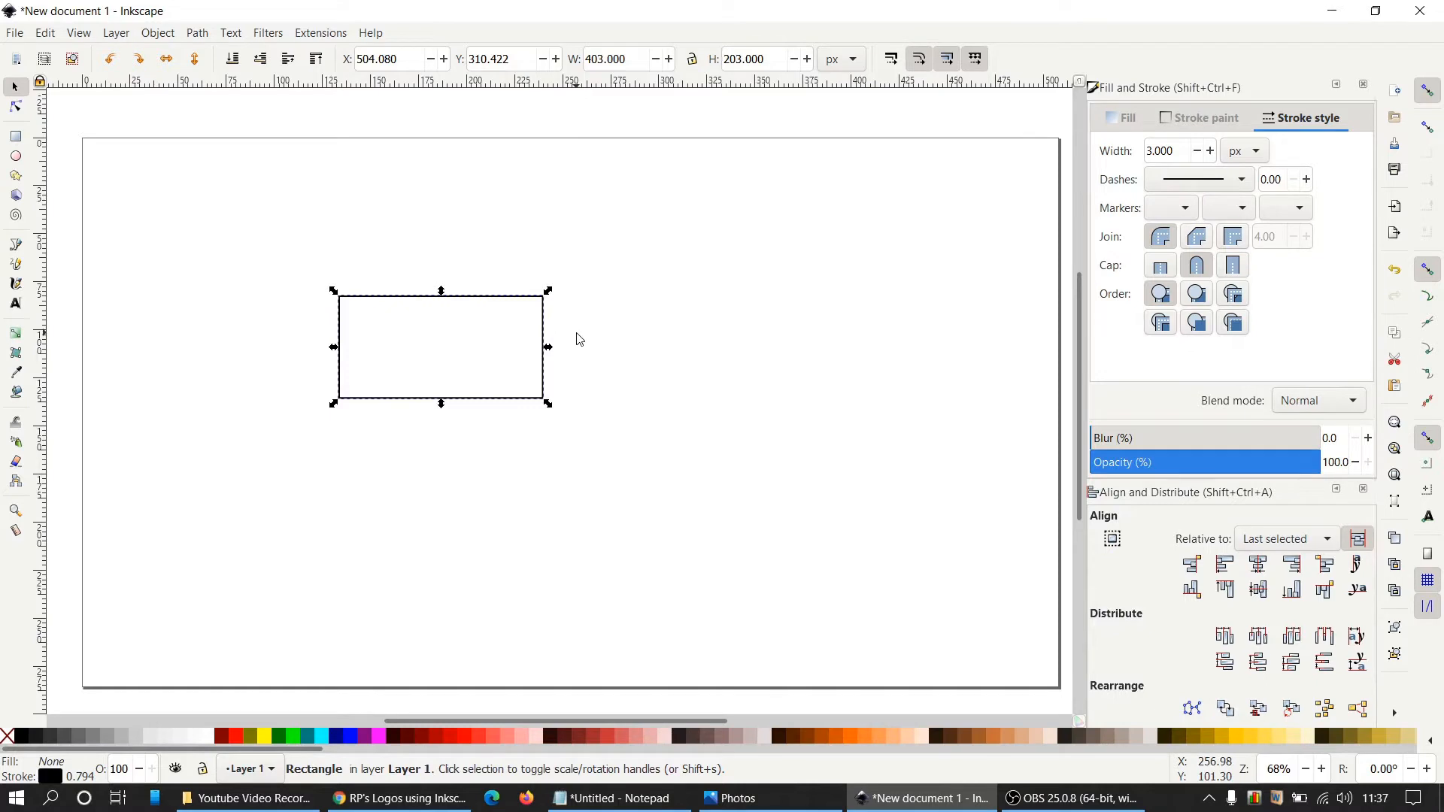
Plot sin(x) in the rectangle with Function Plotter, X from -1.0 to 1.0 multiplied by 2*pi, 300 samples, removing the rectangle
click(313, 35)
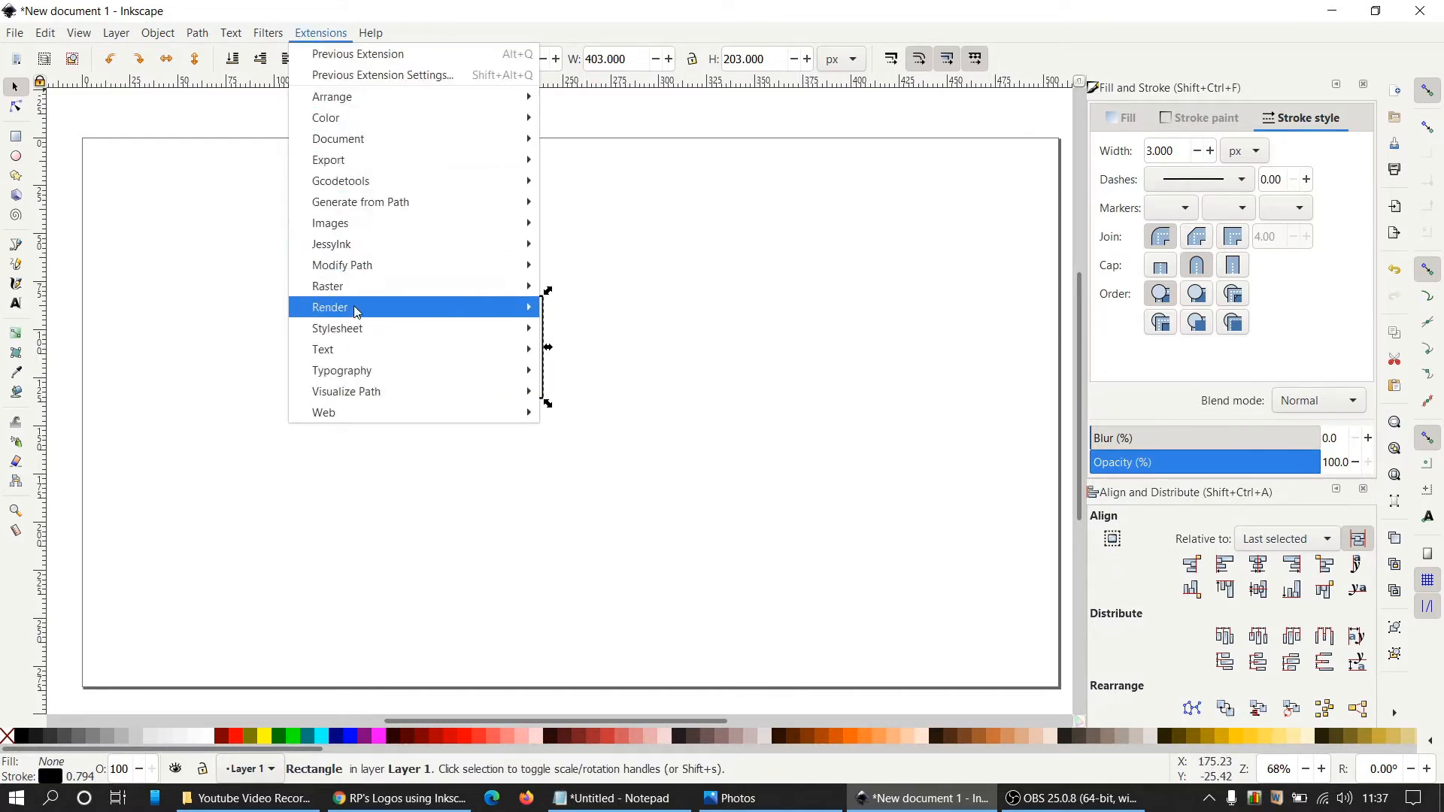
mouse_move(358, 308)
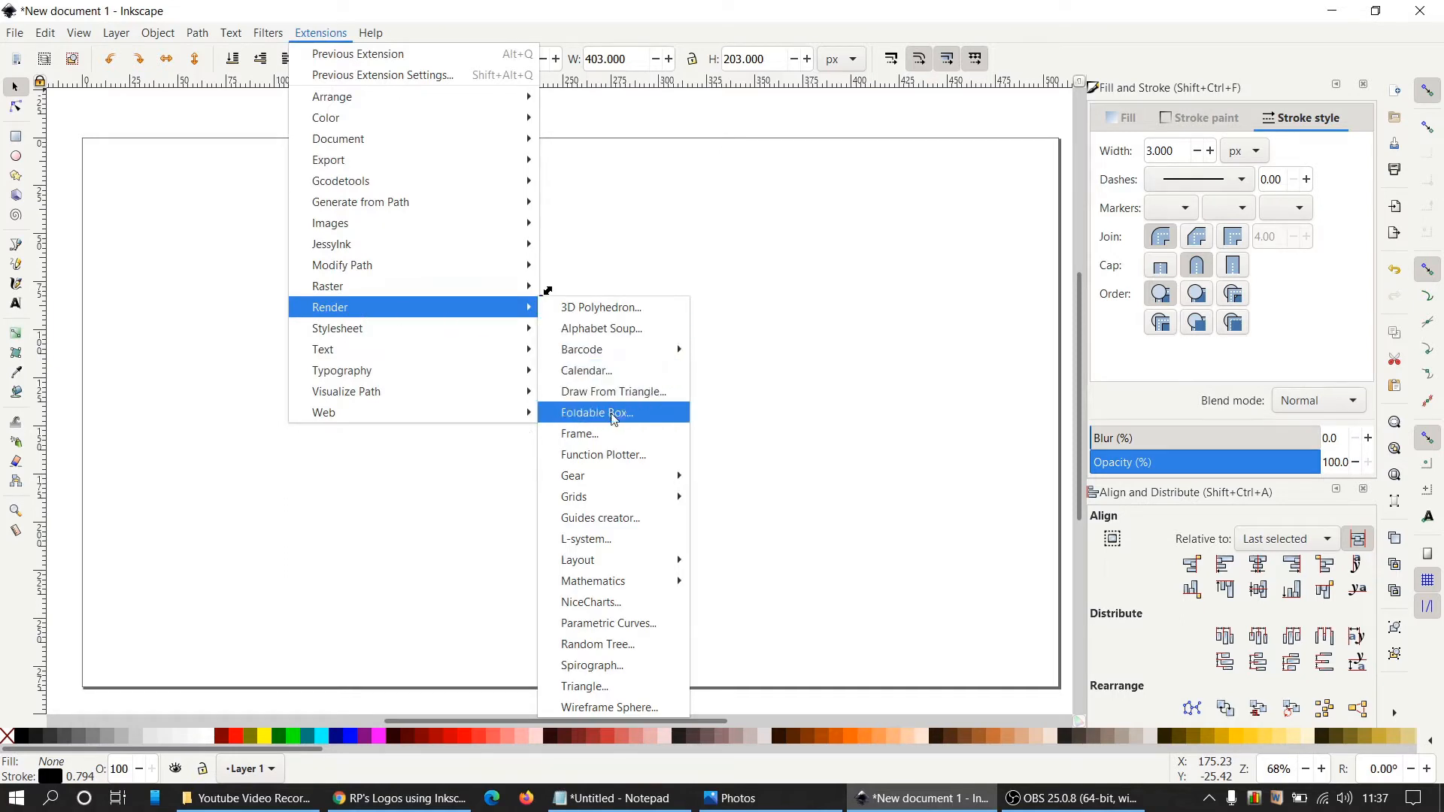
click(604, 455)
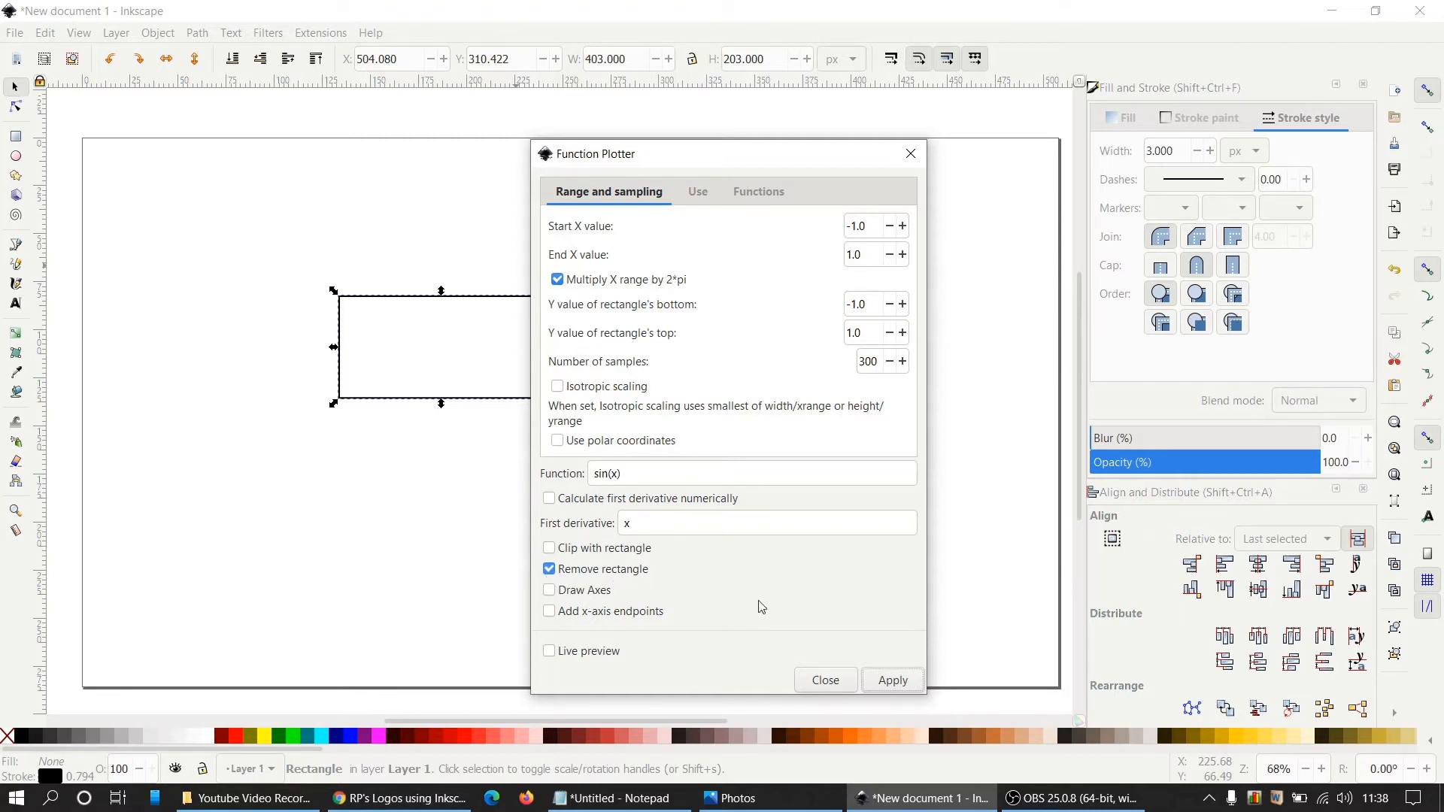
click(885, 683)
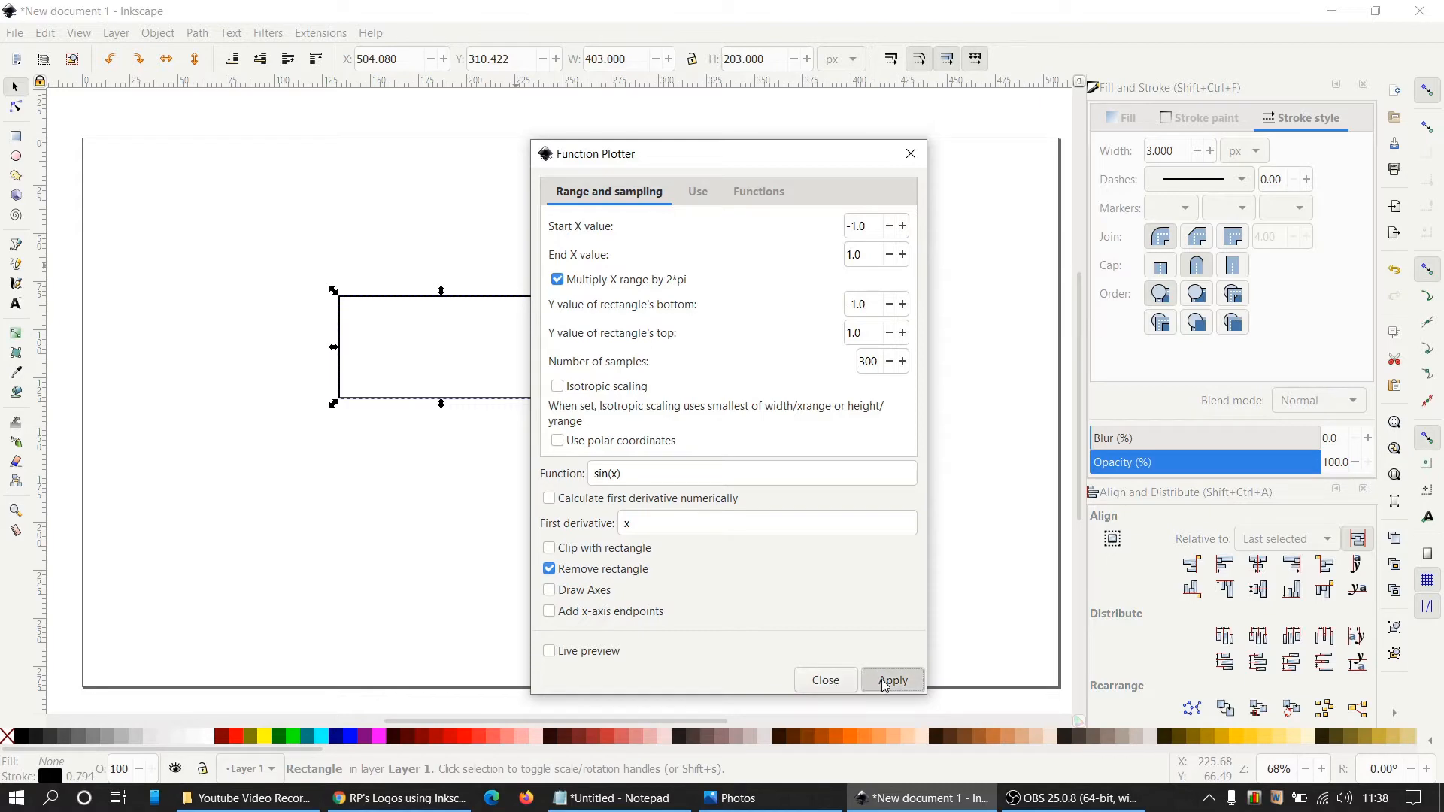
click(825, 682)
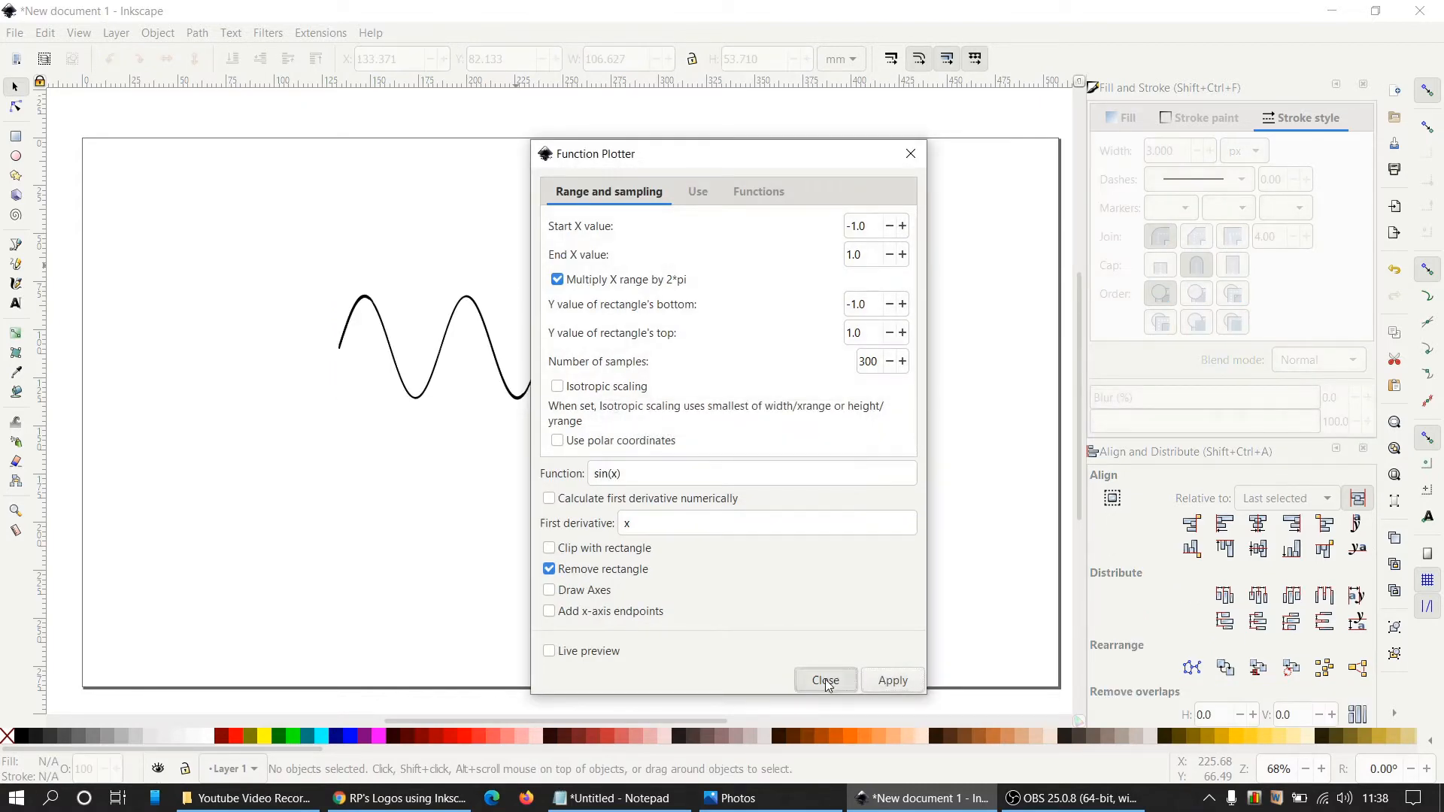
Smooth the sine wave path with the Flatten Beziers extension at a flatness of 10.0
click(458, 313)
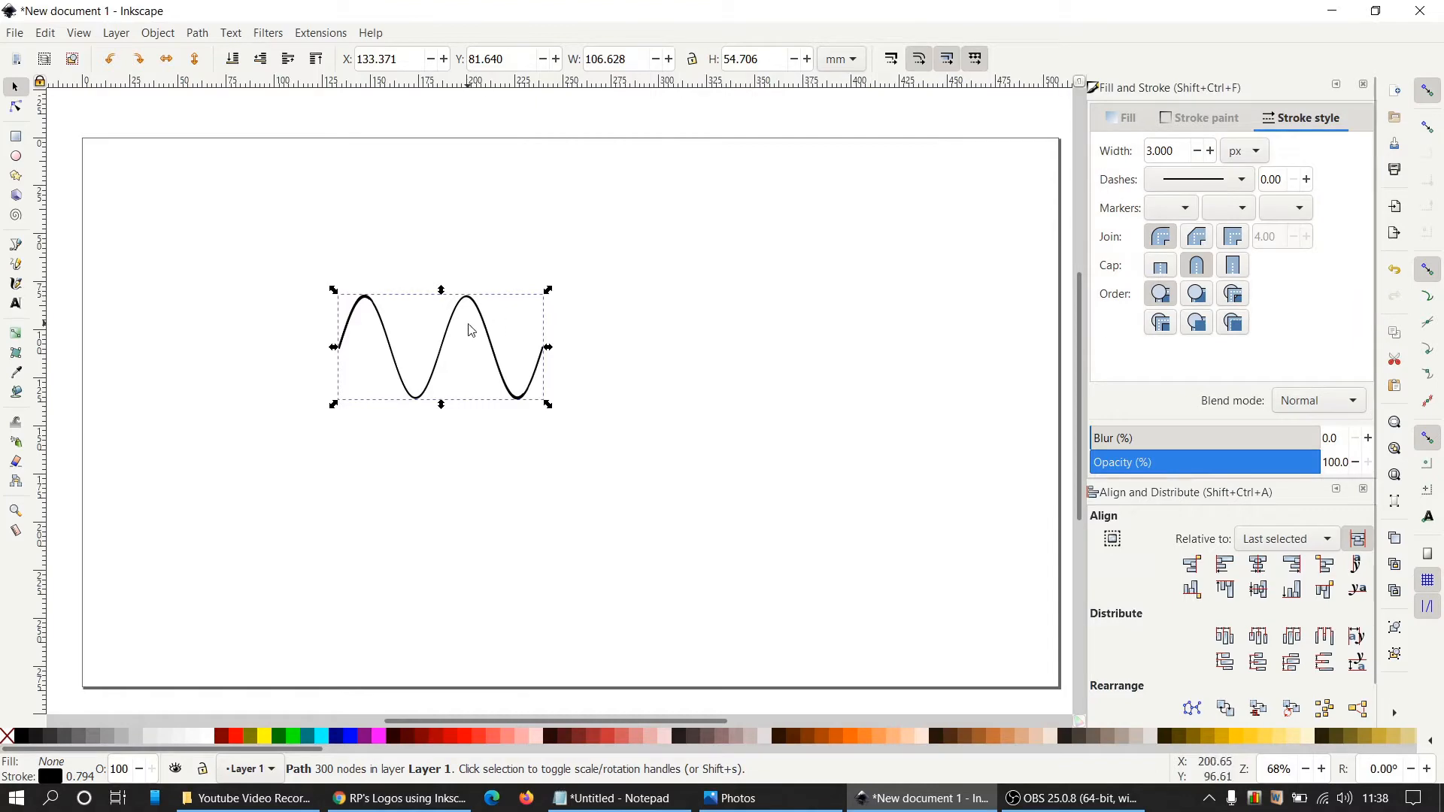
ctrl+scroll(385, 337, up, 6)
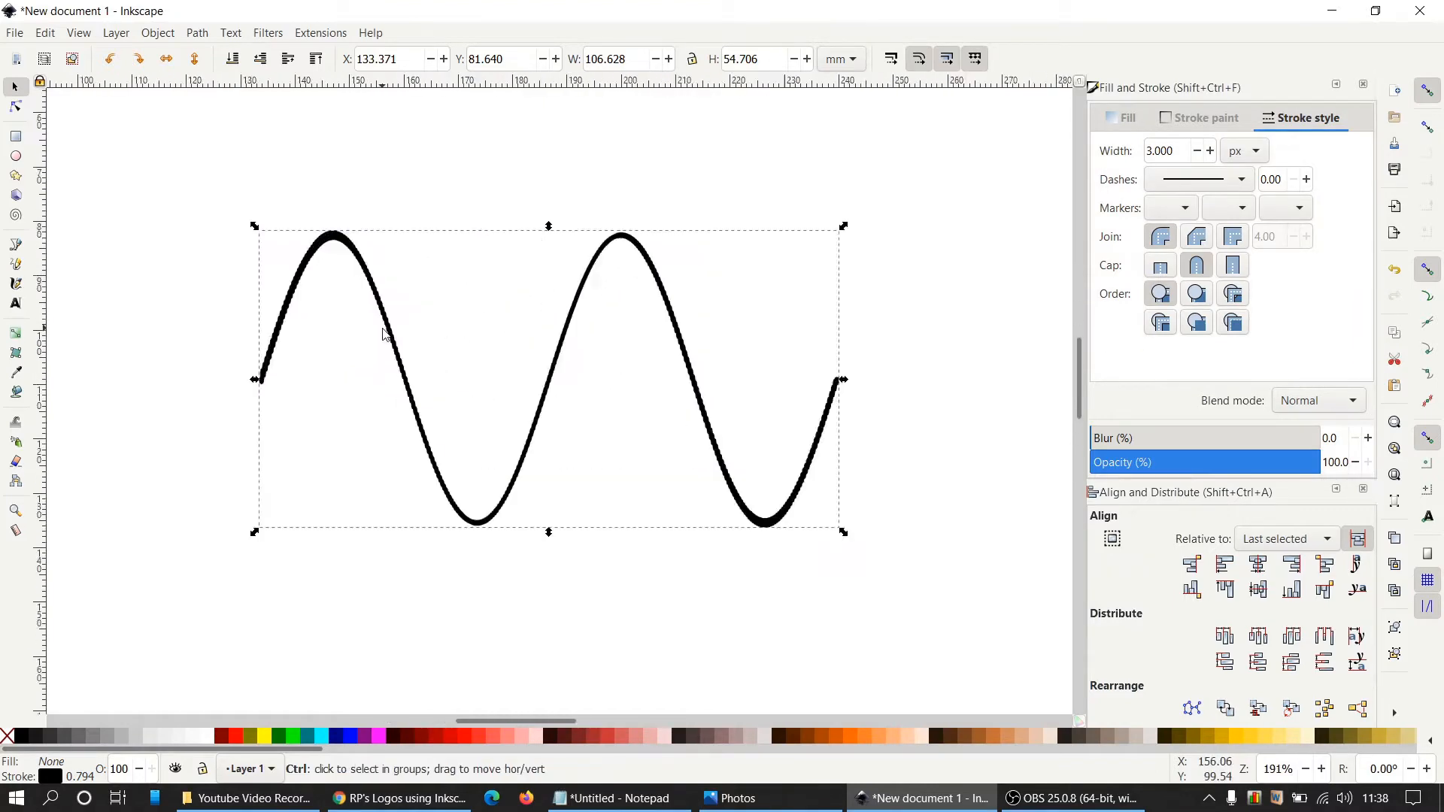
ctrl+scroll(394, 309, down, 1)
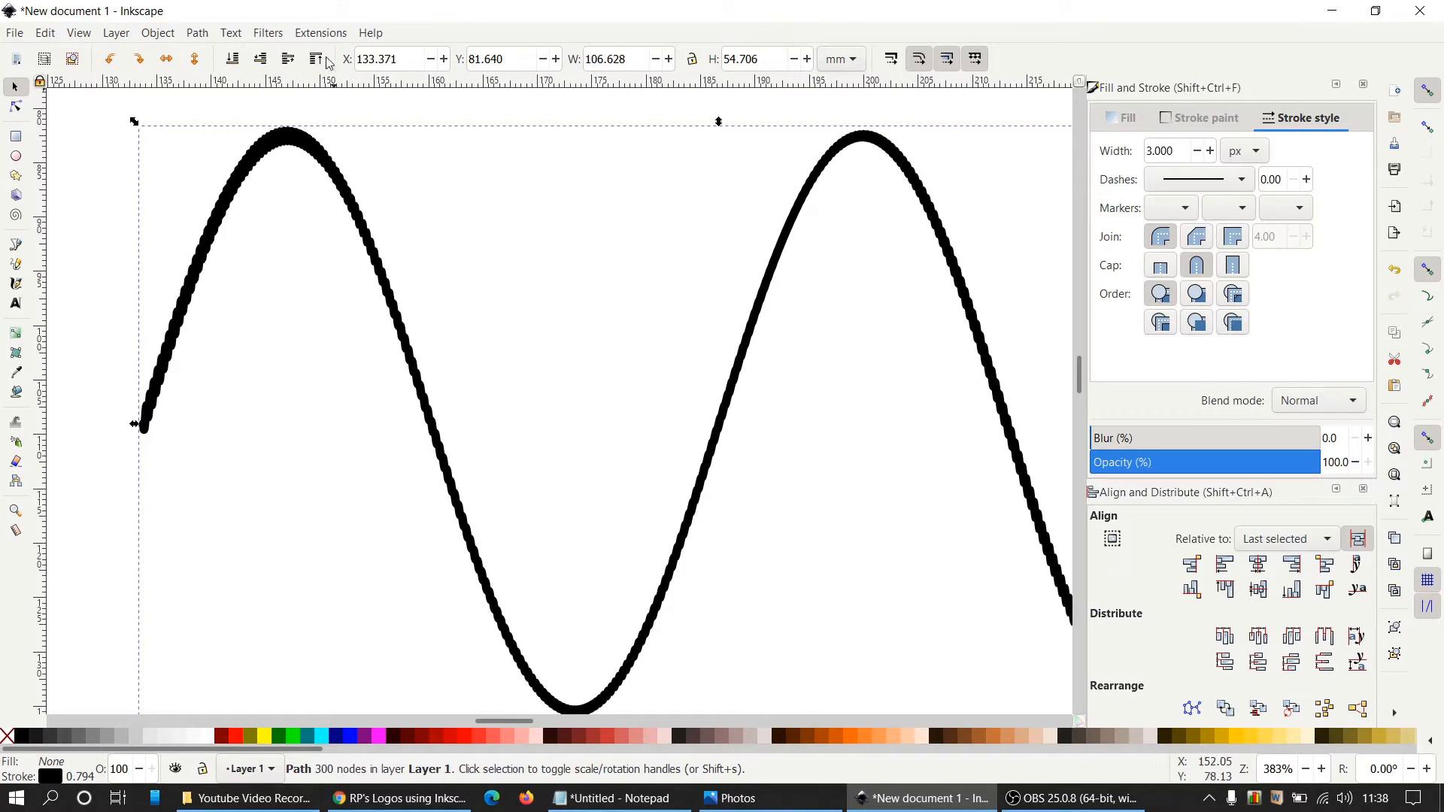
click(321, 33)
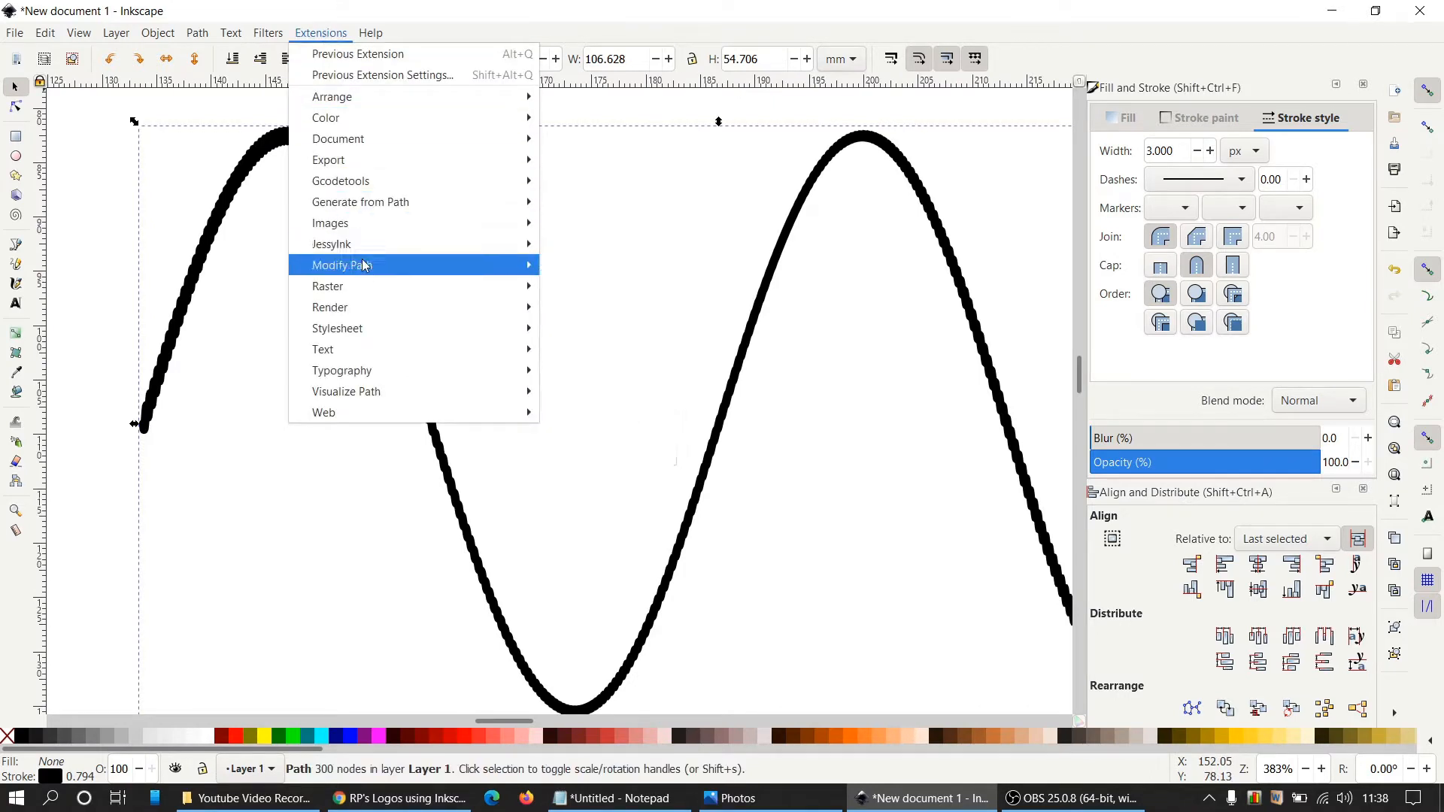
mouse_move(365, 267)
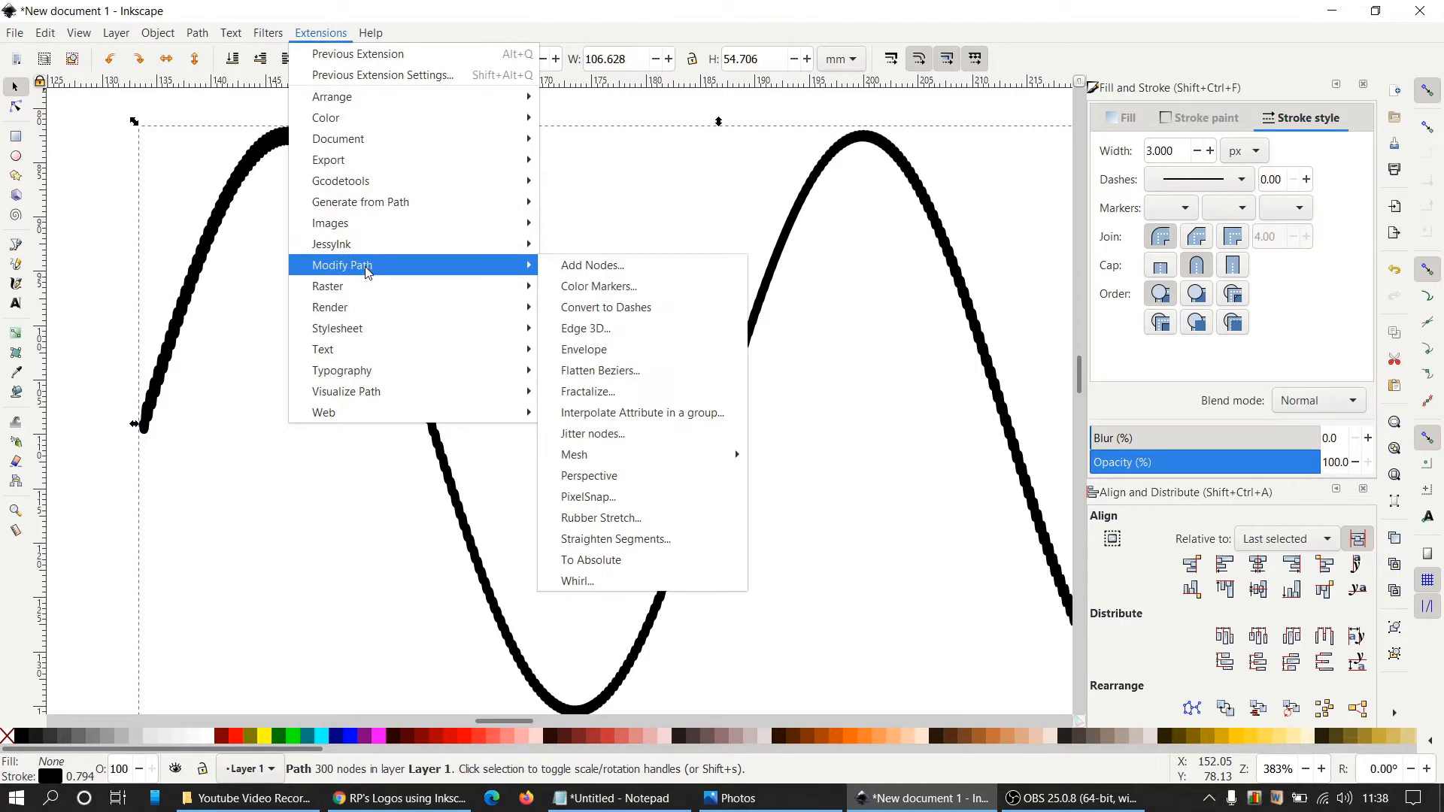
click(604, 374)
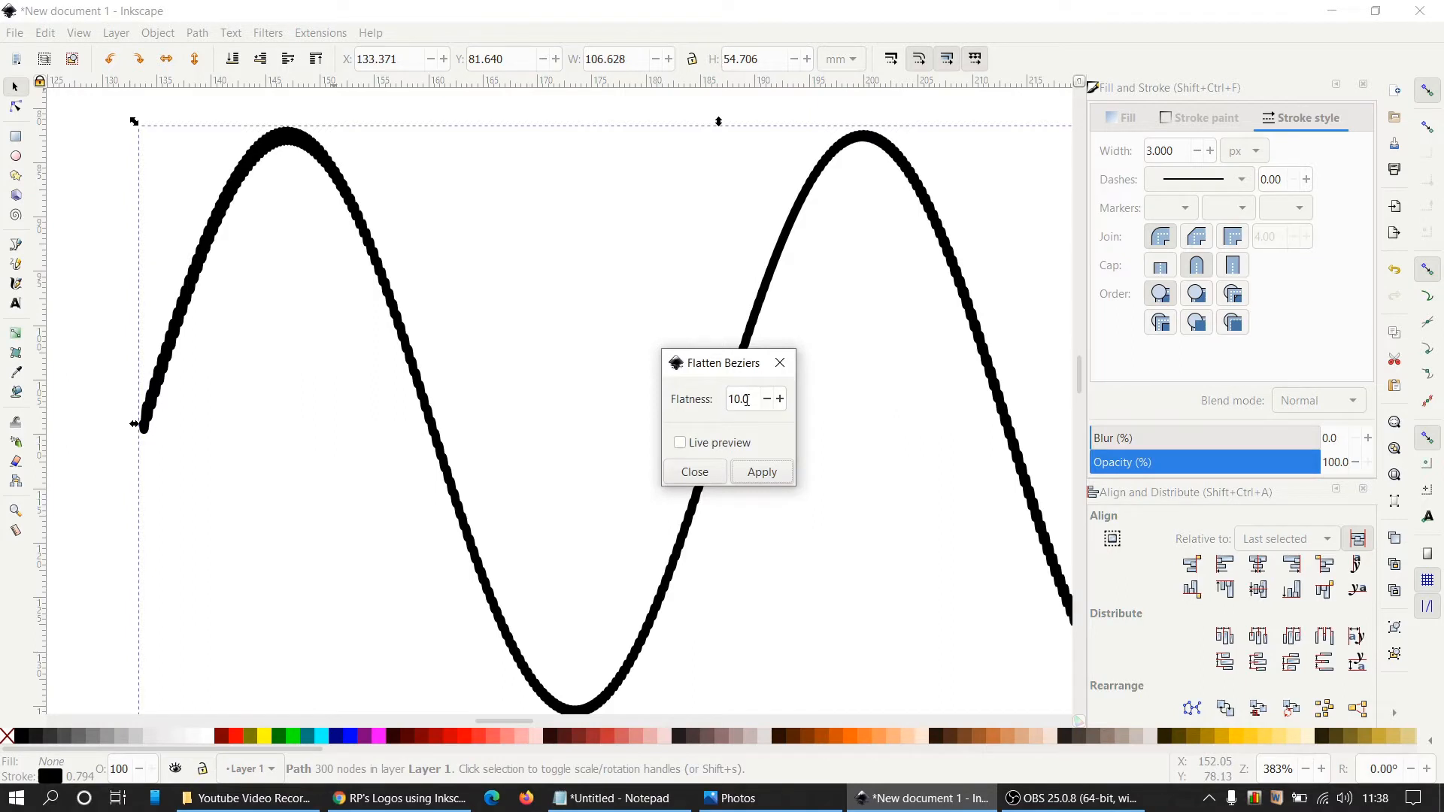
click(742, 473)
click(695, 473)
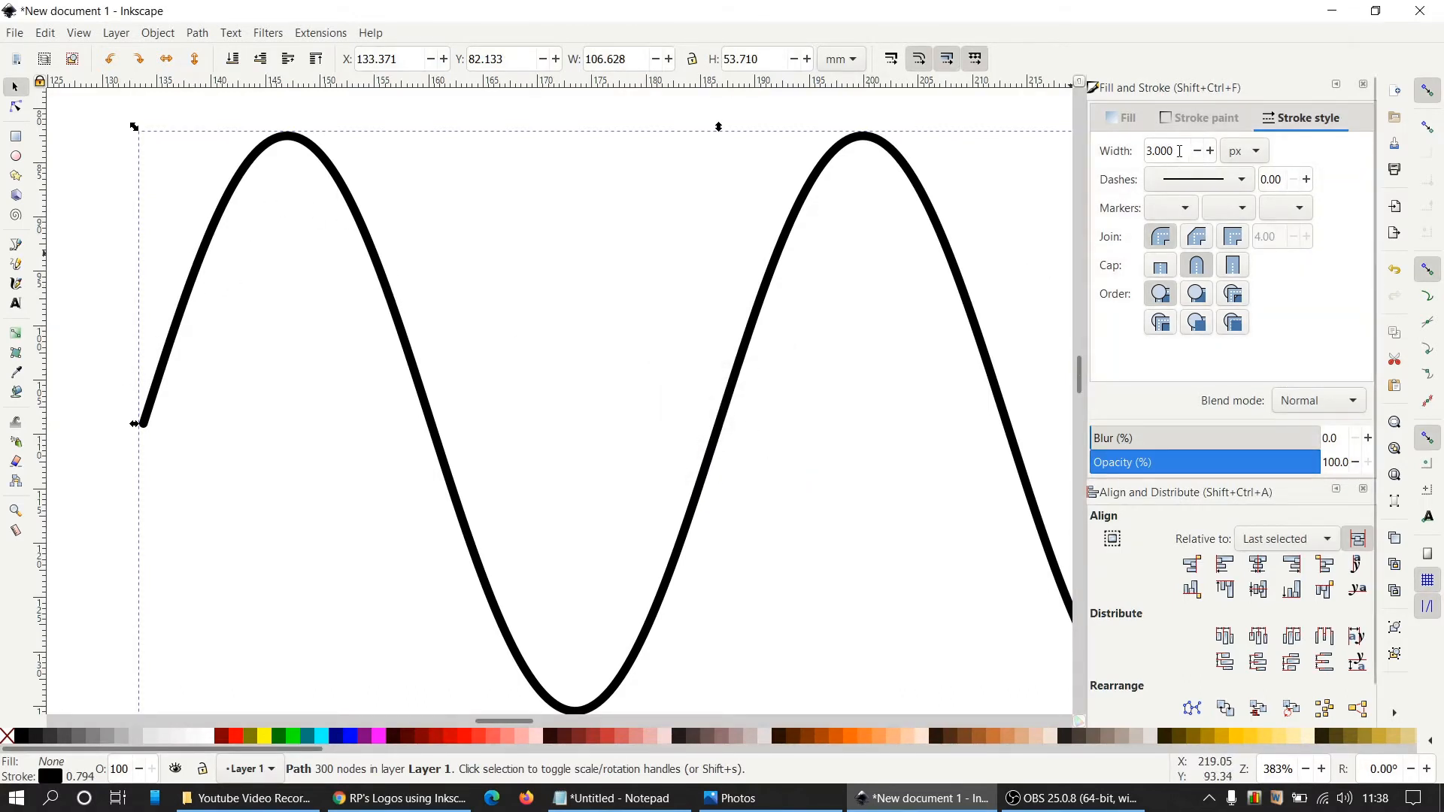
Set the sine wave's stroke width to 12 px
double_click(1139, 151)
text(12)
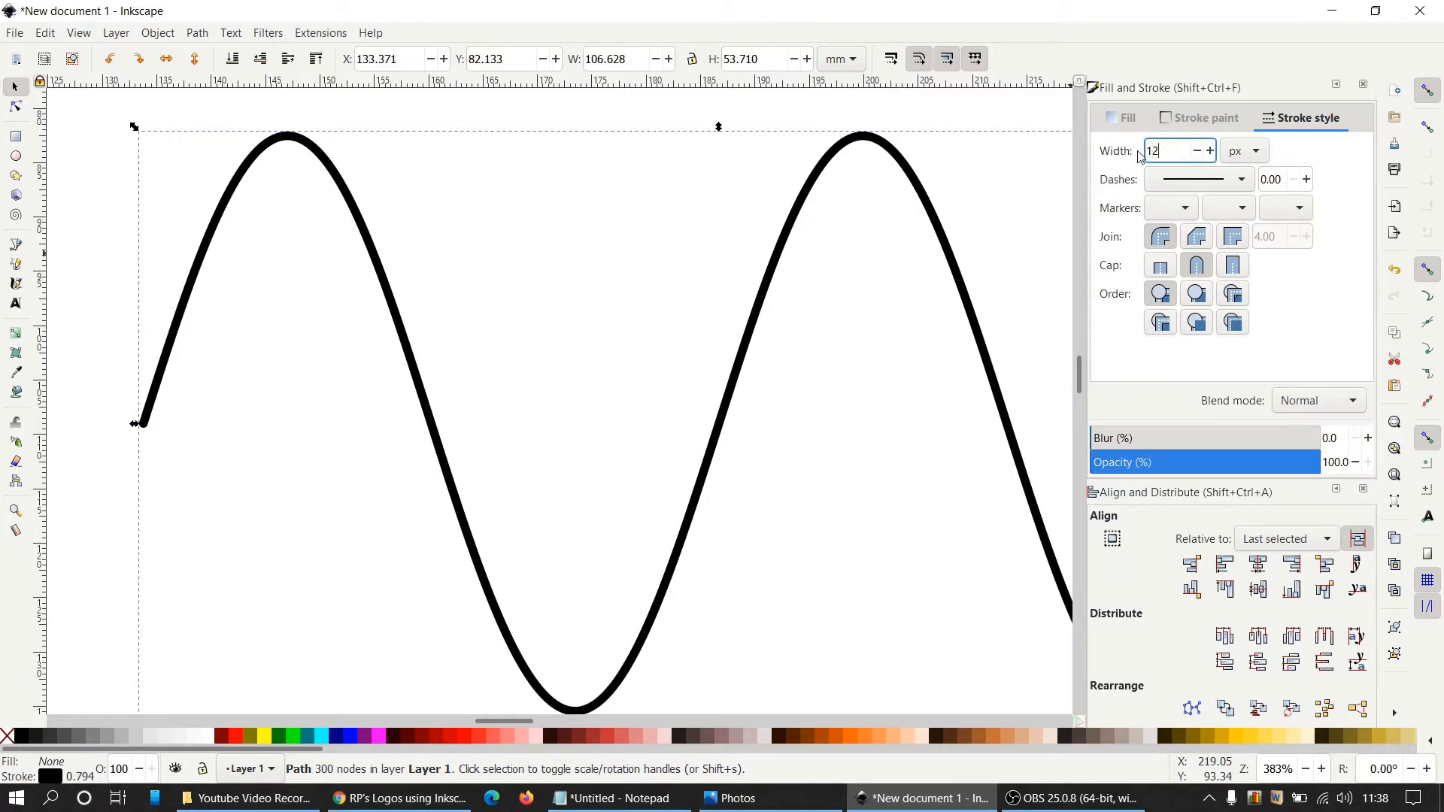
key(Return)
scroll(848, 413, down, 3)
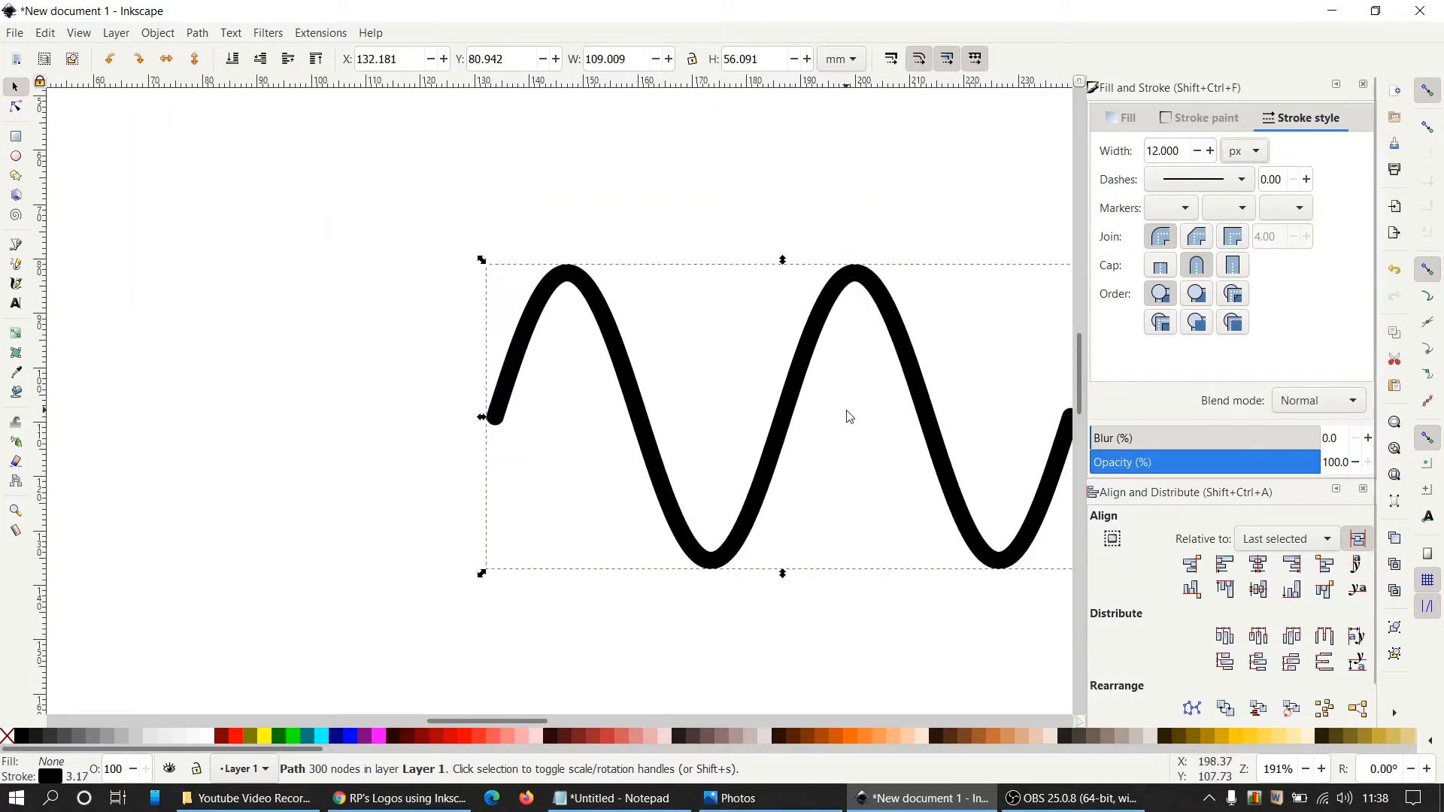
drag(540, 719, 572, 721)
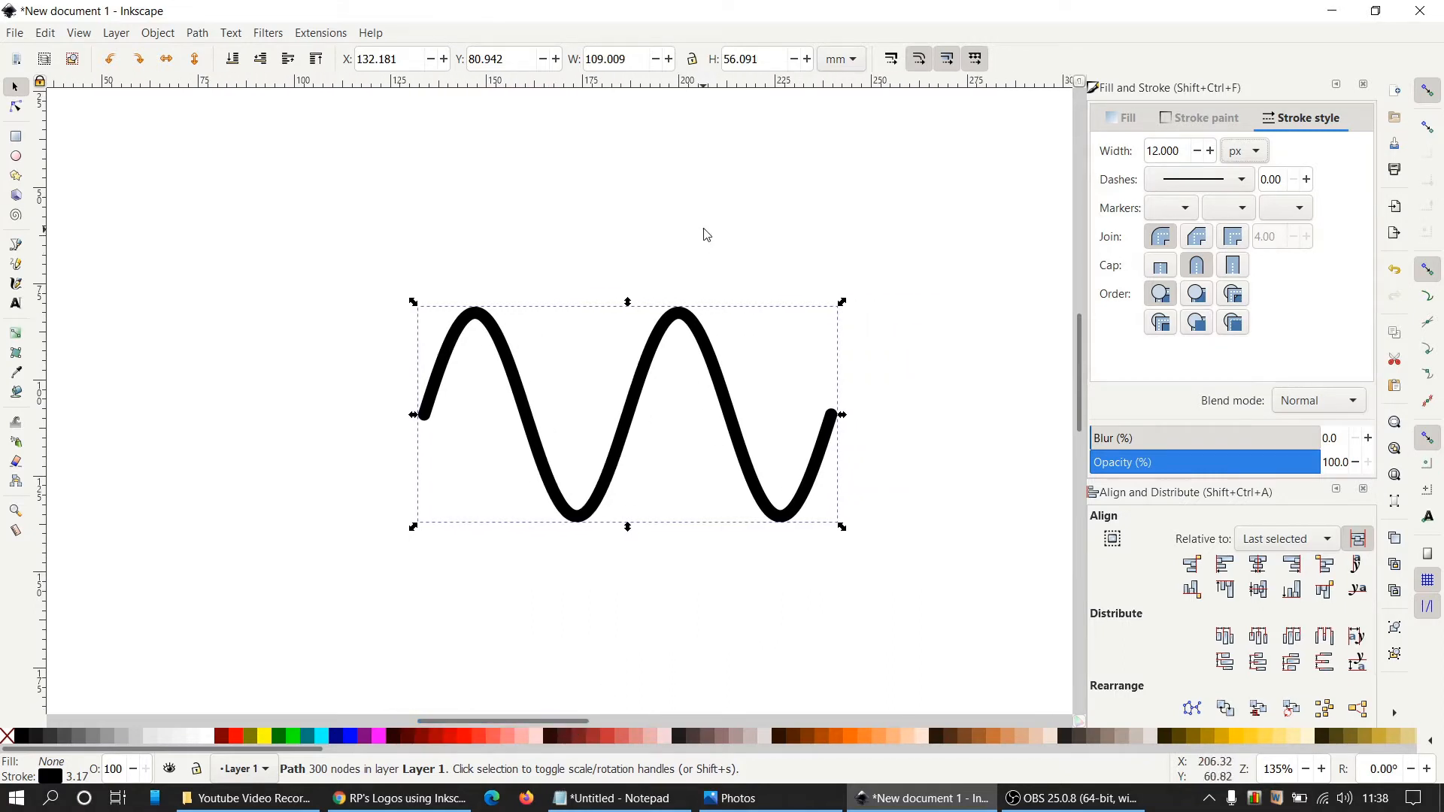
double_click(631, 59)
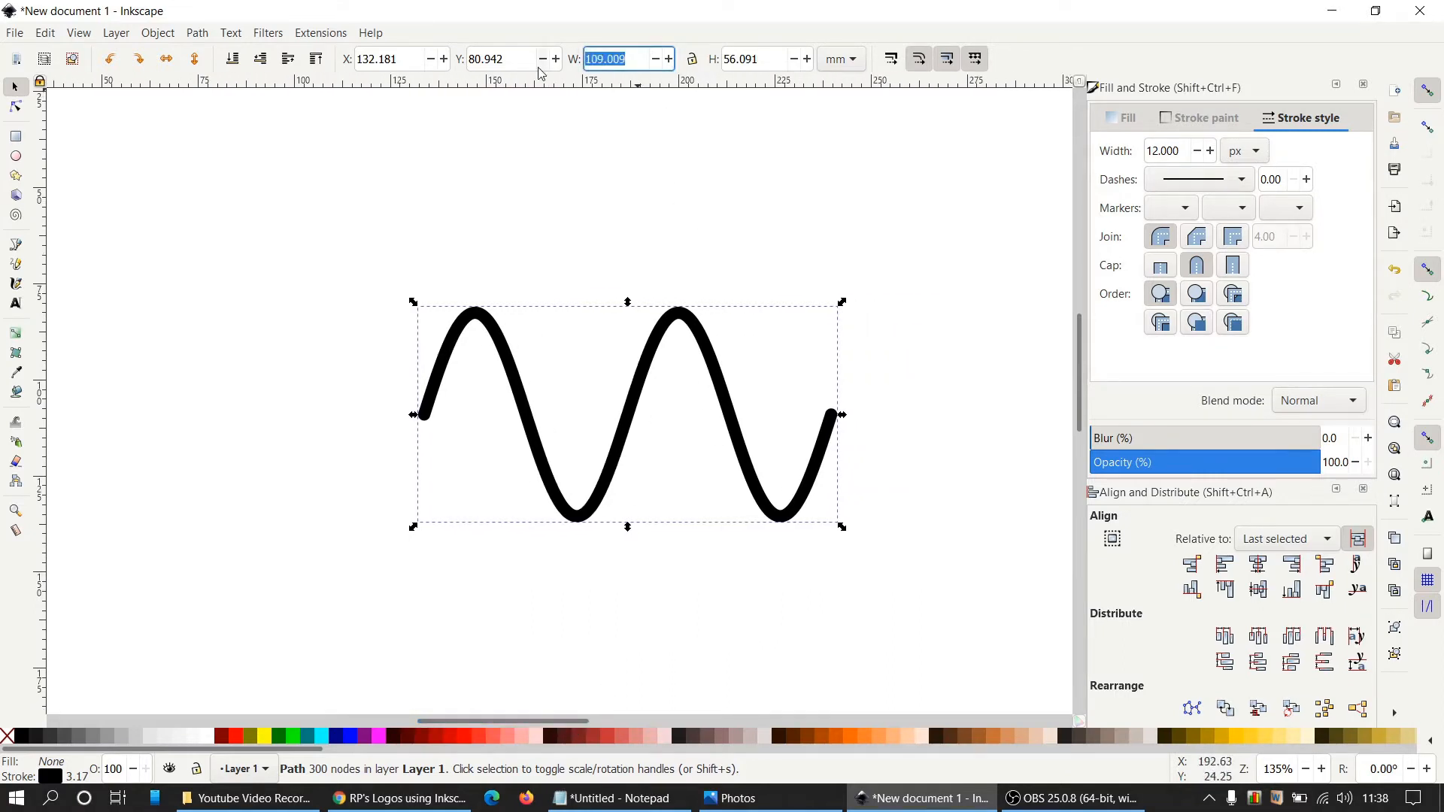
text(400)
key(Escape)
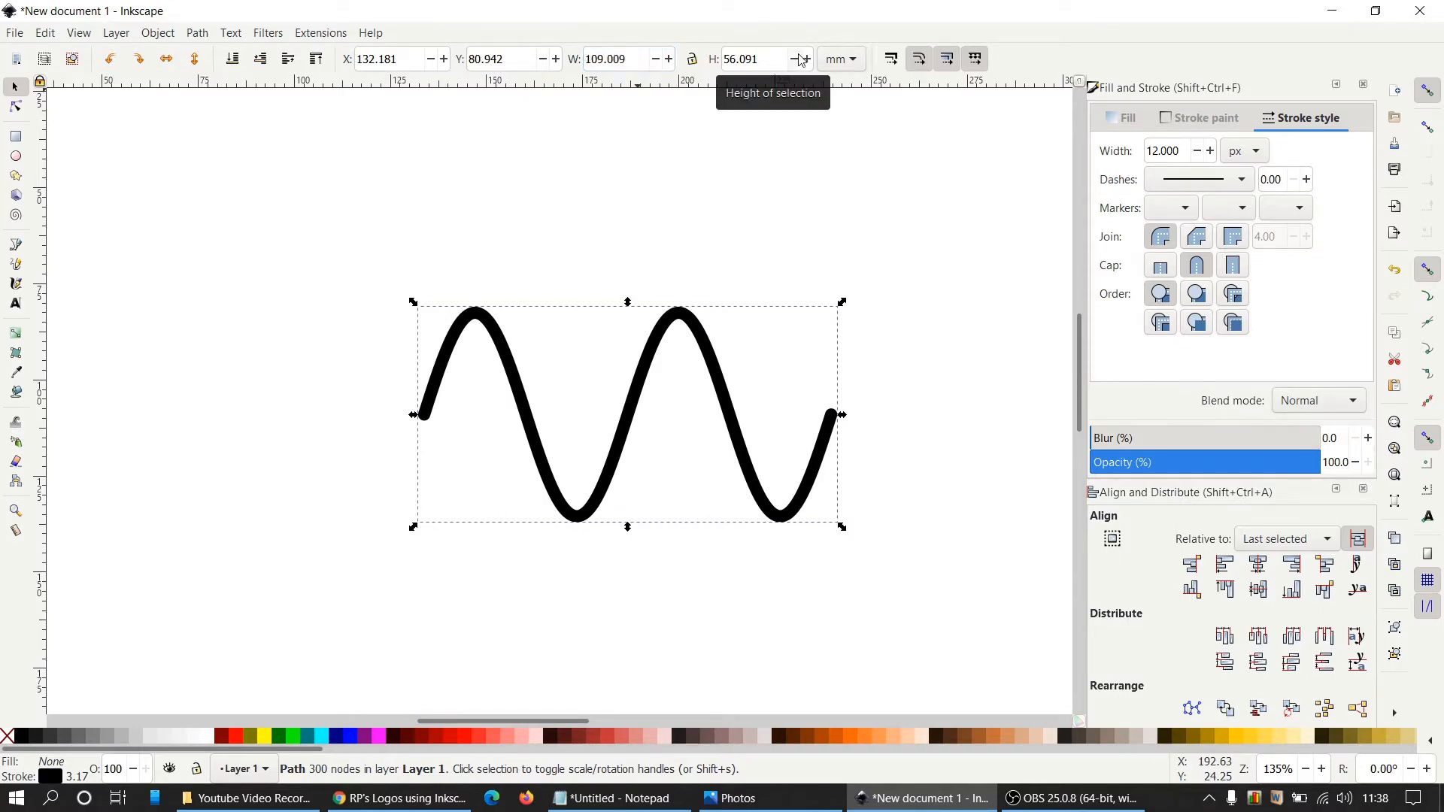
Resize the sine wave to 400 px wide and 85 px high, using pixels as the unit
click(840, 59)
click(842, 137)
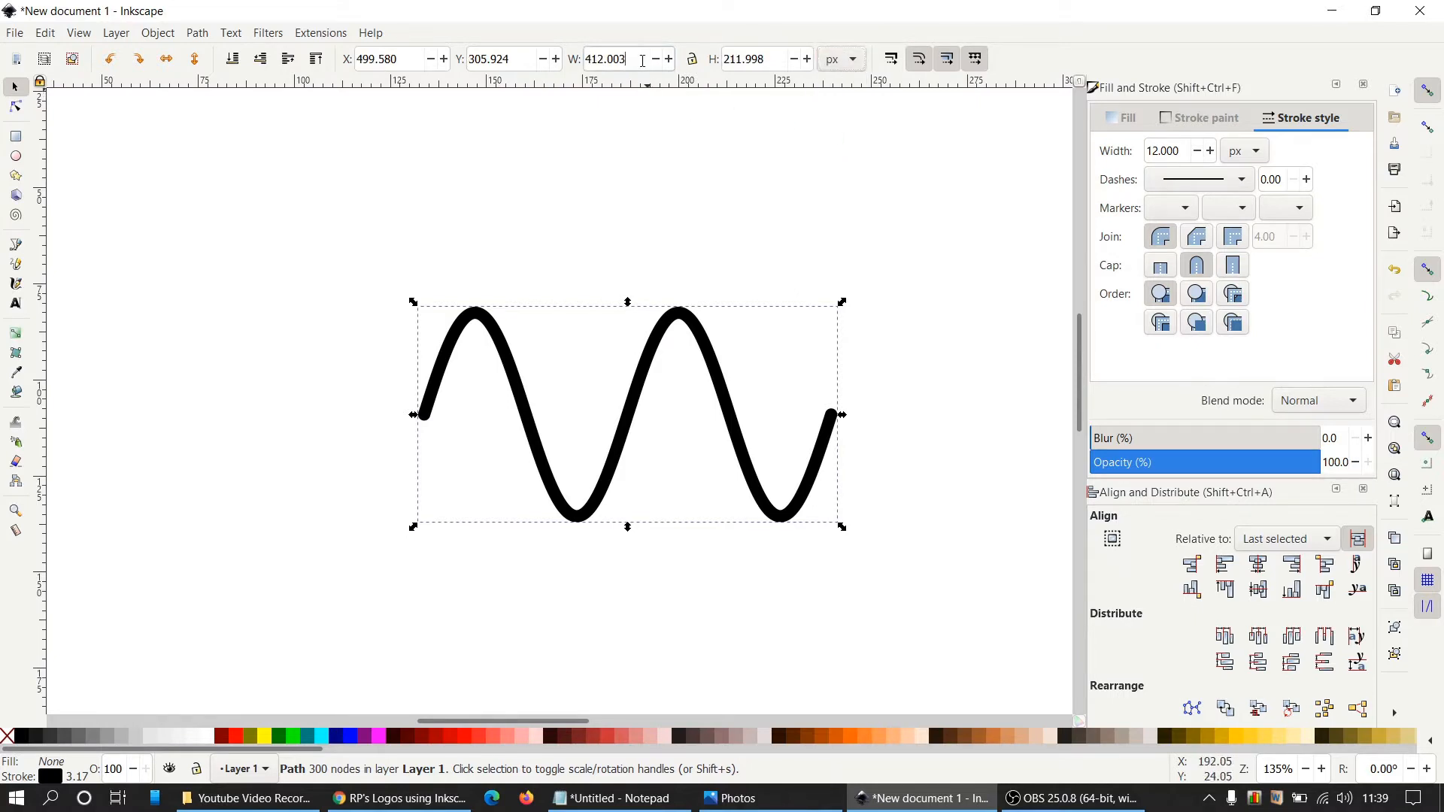
drag(640, 62, 463, 80)
text(400)
key(Tab)
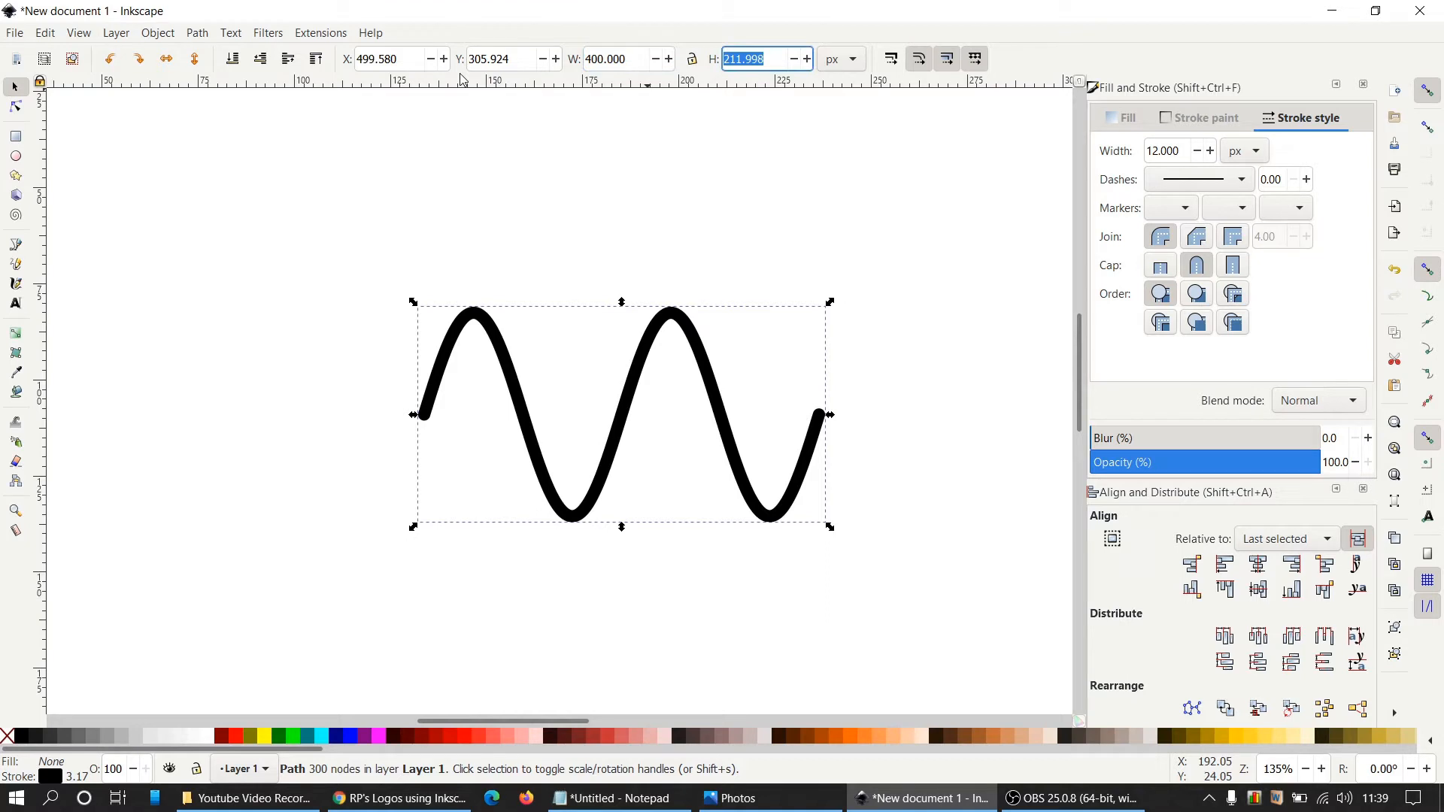
text(85)
key(Return)
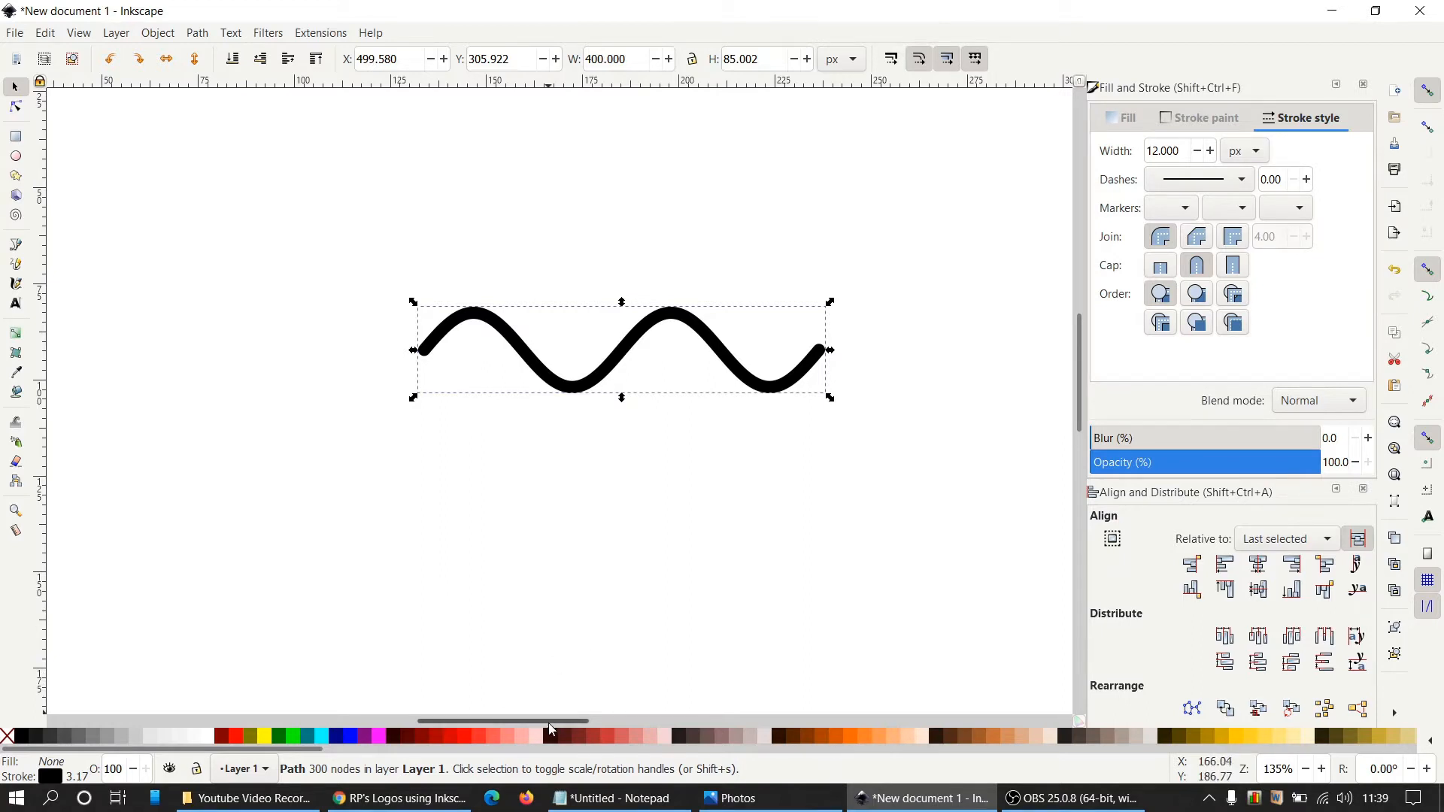
Convert the sine wave's stroke to a path and fill it with red
drag(551, 721, 562, 721)
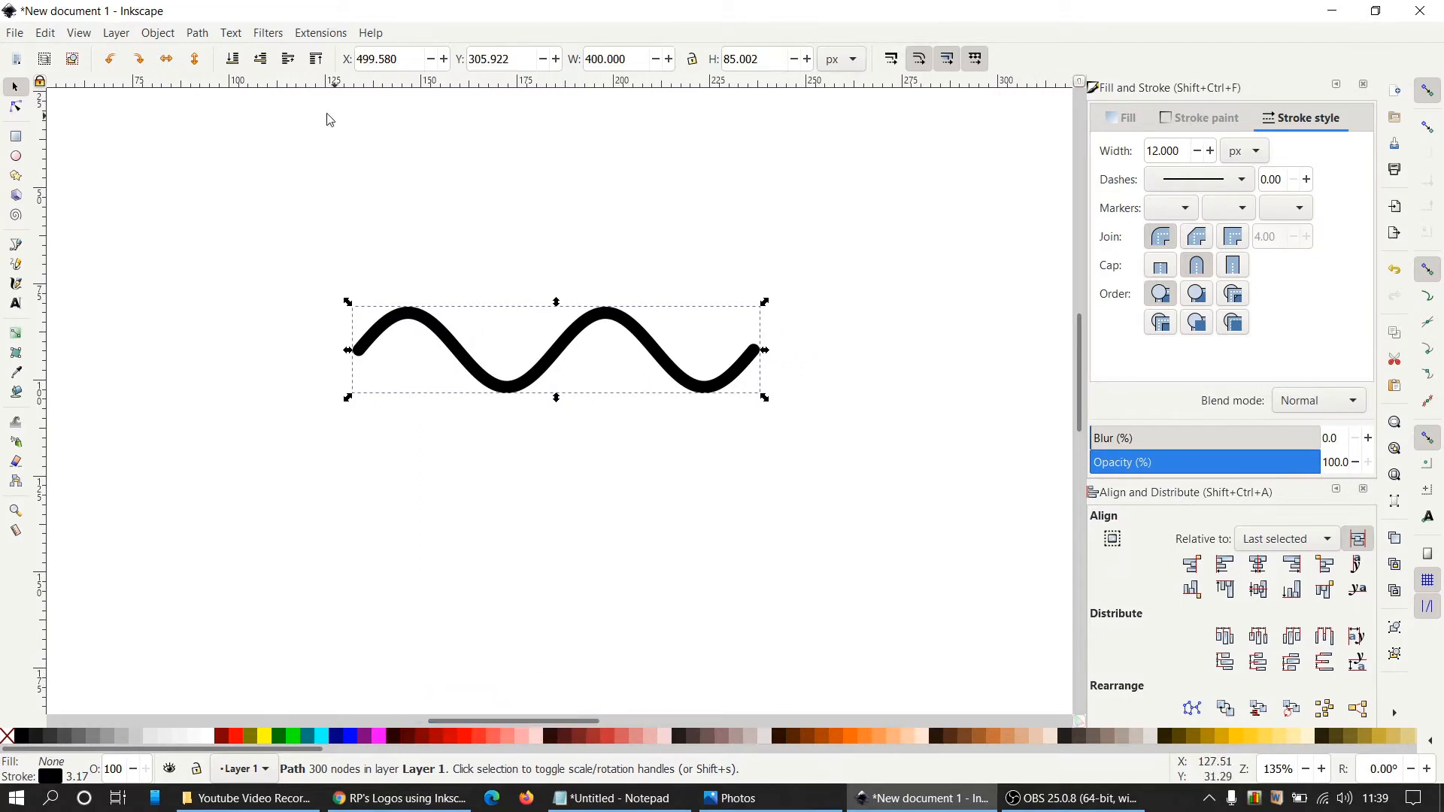
click(199, 35)
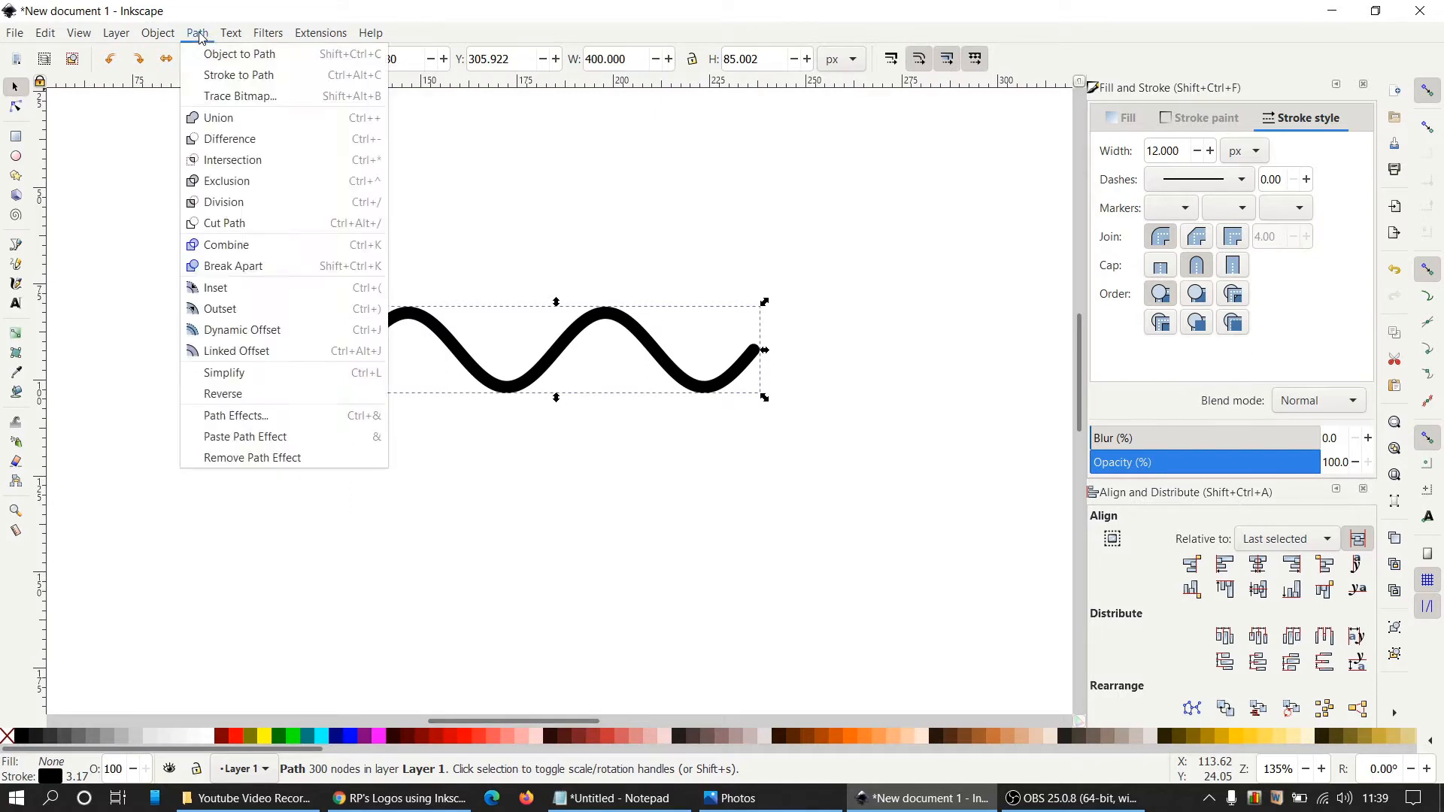
click(233, 75)
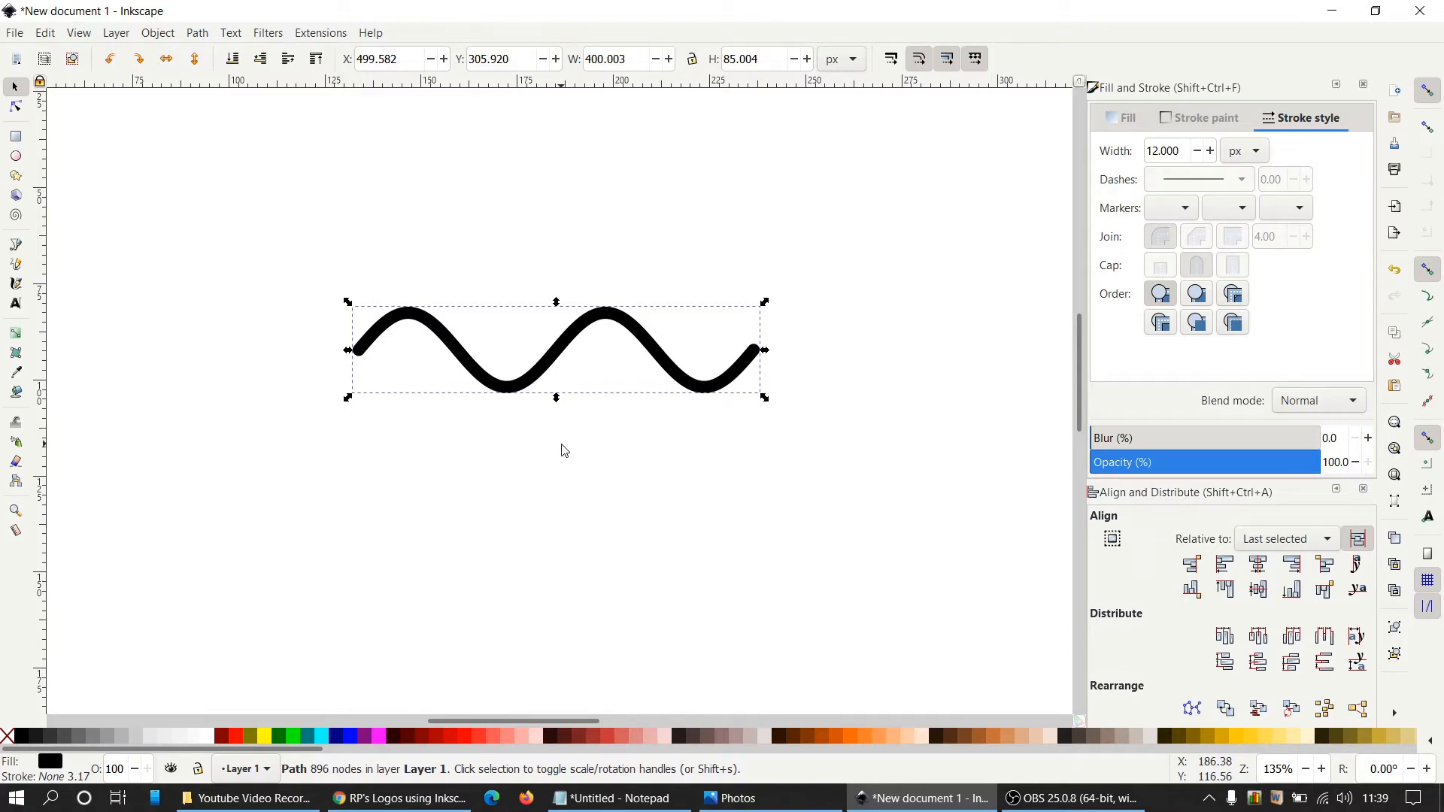
click(242, 737)
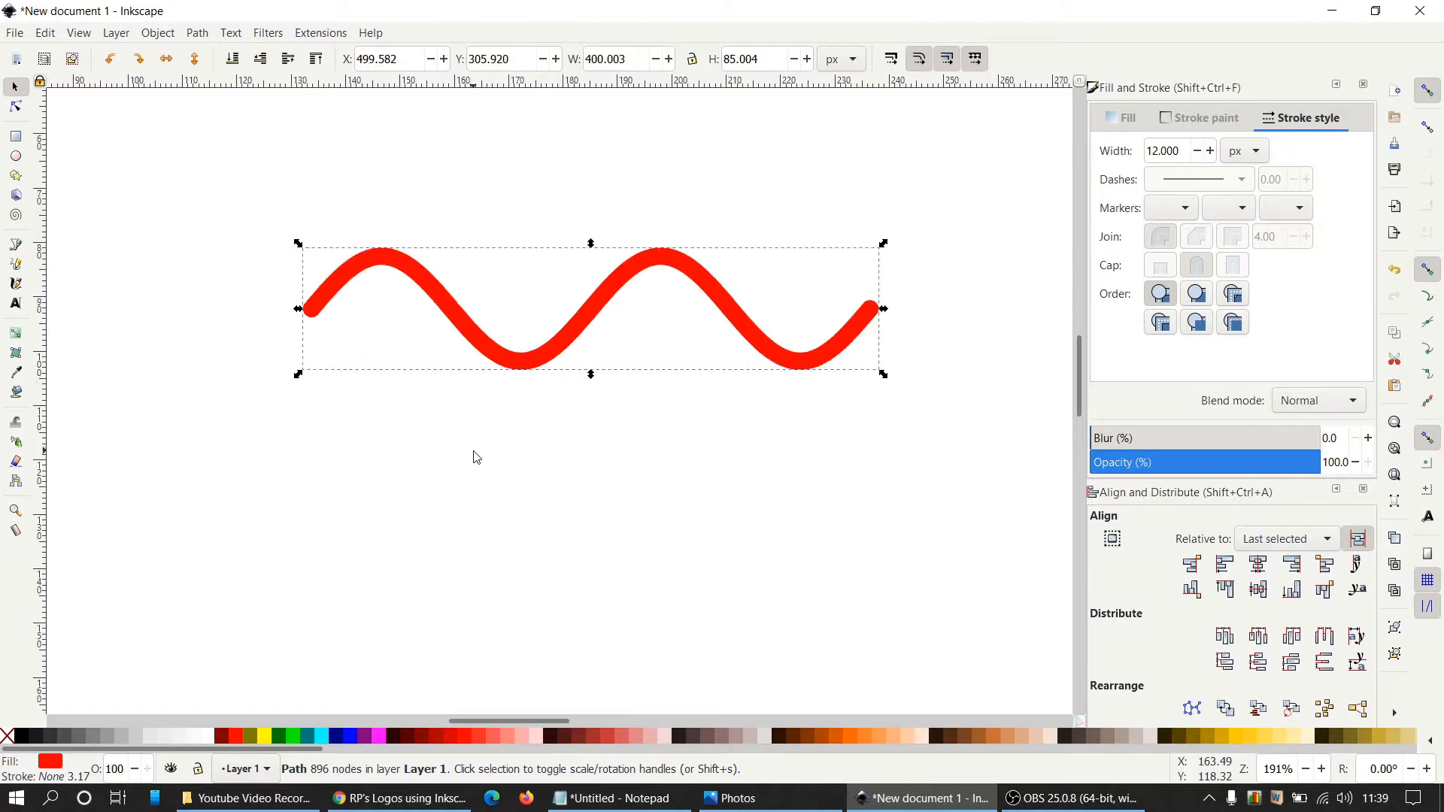
Duplicate the red sine wave in place and fill the copy with blue
scroll(499, 437, up, 2)
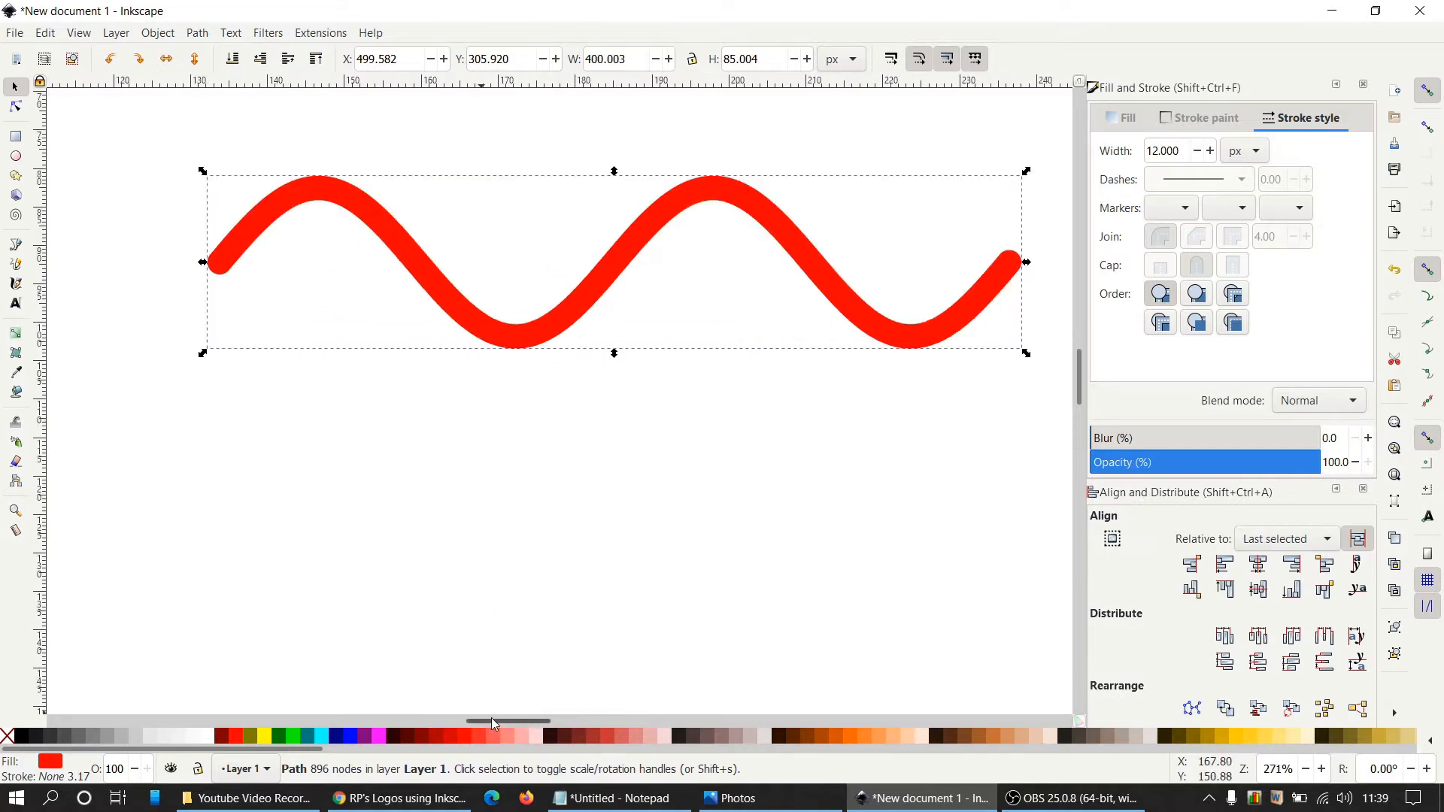
drag(490, 718, 485, 720)
scroll(519, 632, down, 1)
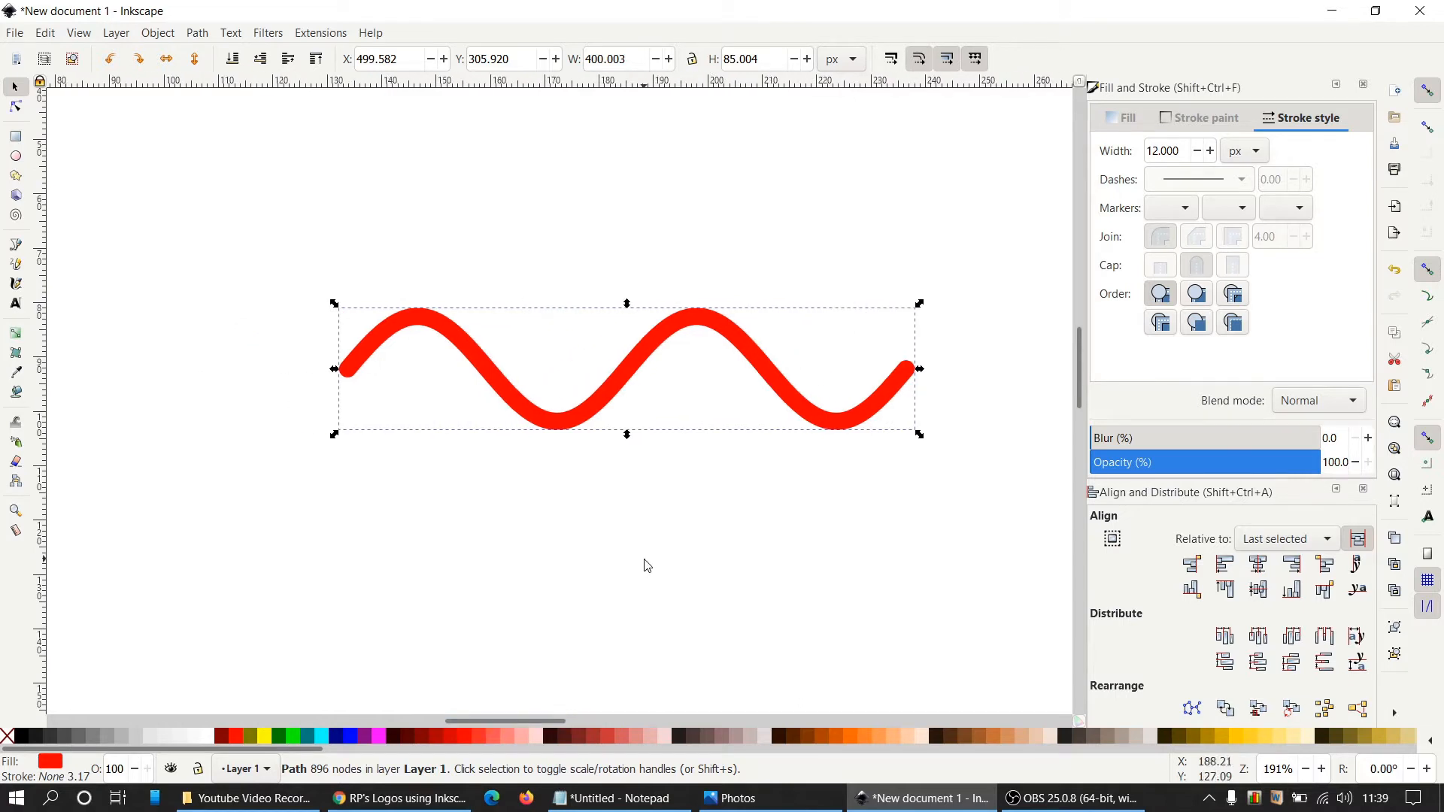
click(350, 736)
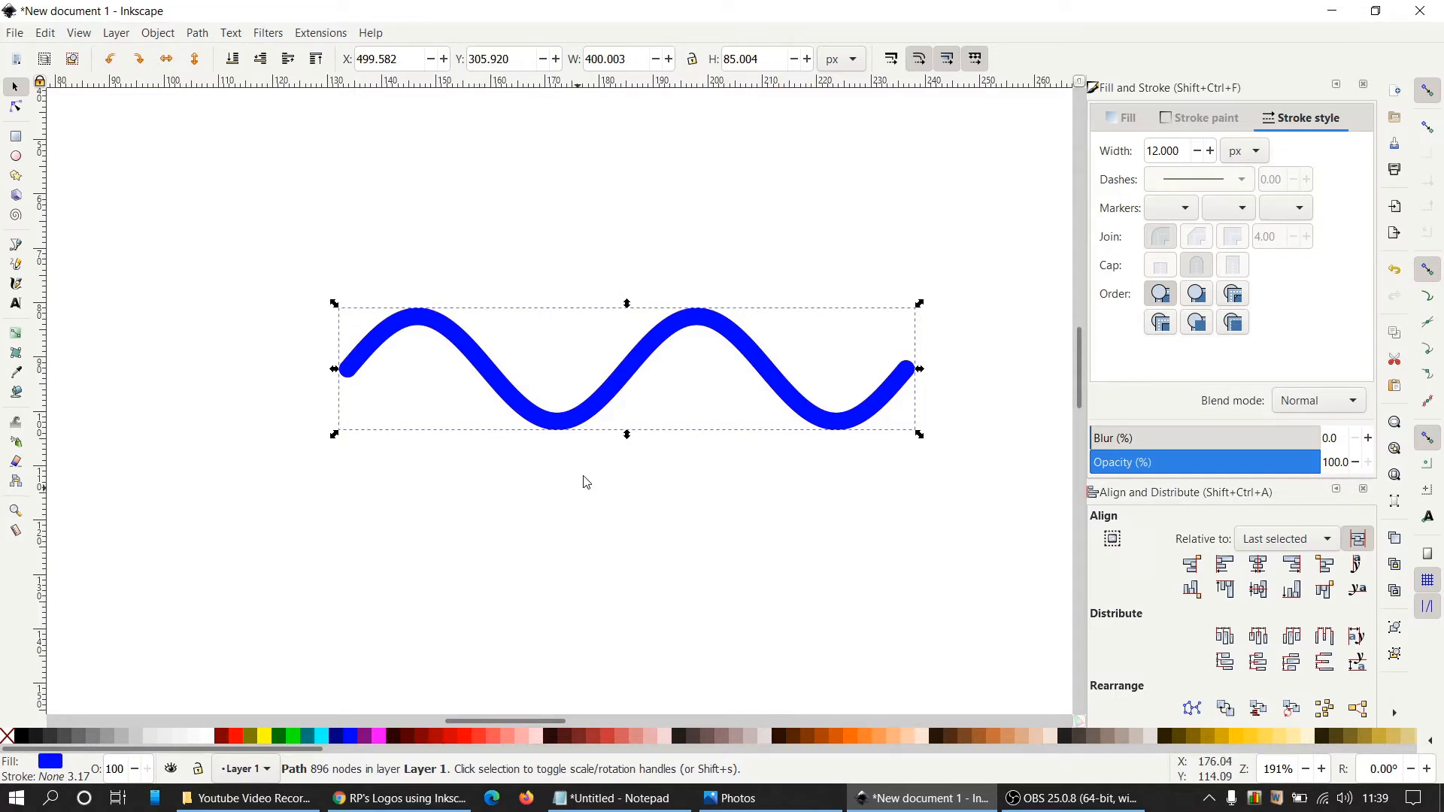
Shift the blue wave 50 px to the left of the red one, to an X position of 449.576 px
click(643, 353)
key(Left)
key(Left)
key(Left)
key(Left)
key(Left)
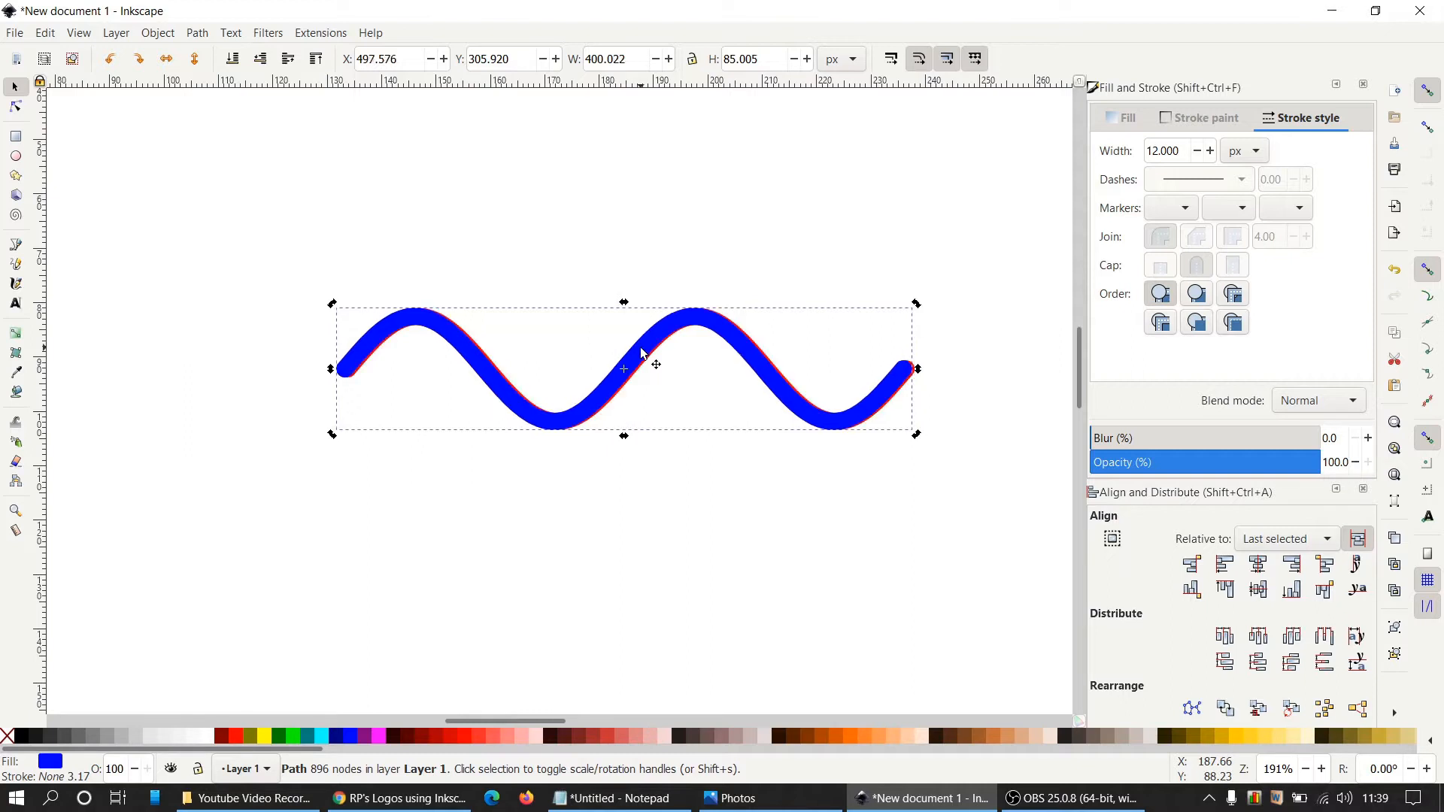
key(Left)
key(Left)
key(Left)
key(Left)
key(Left)
key(Left)
key(Left)
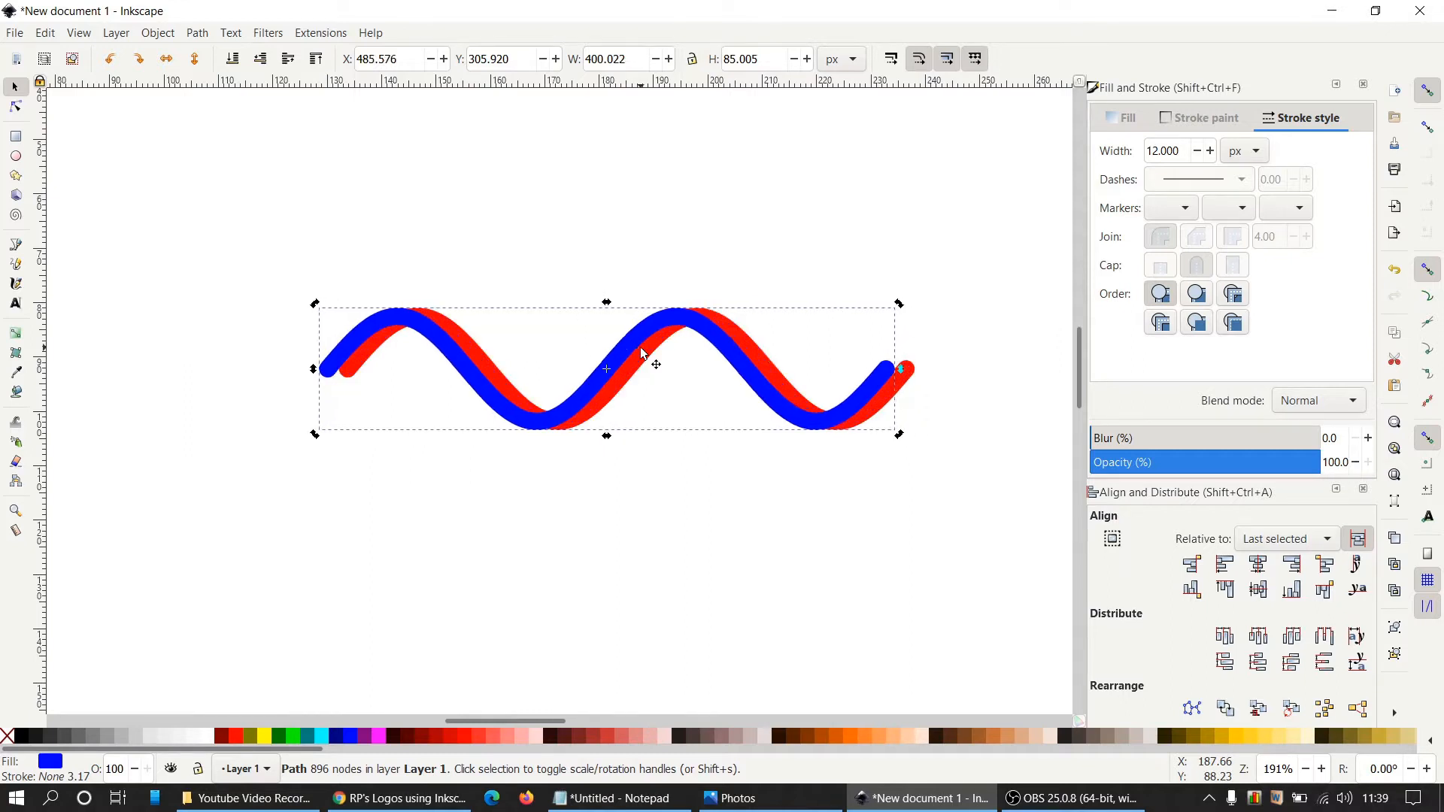
key(Left)
key(Left)
key(Left)
key(Left)
key(Left)
key(Left)
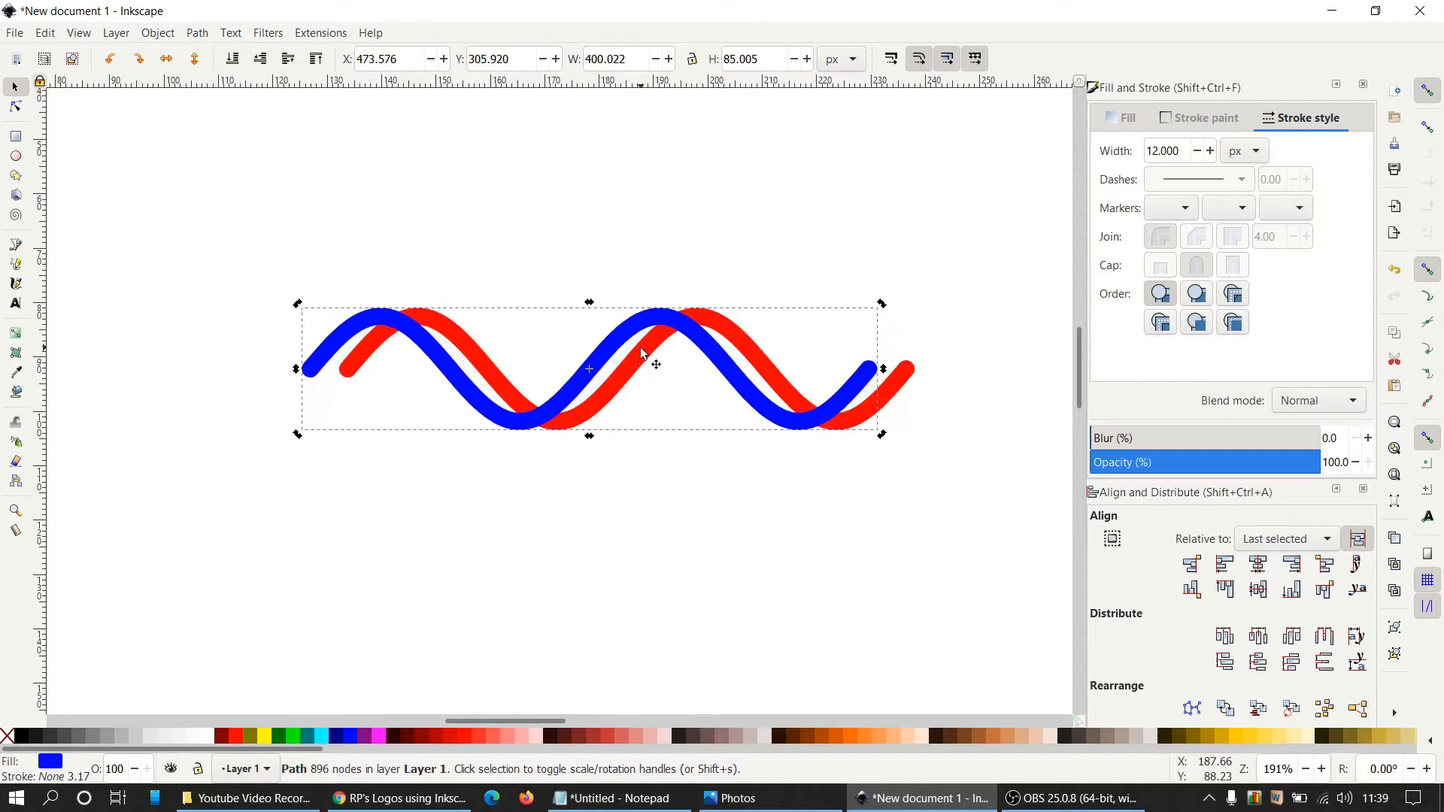
key(Left)
key(Left)
key(Left)
key(Left)
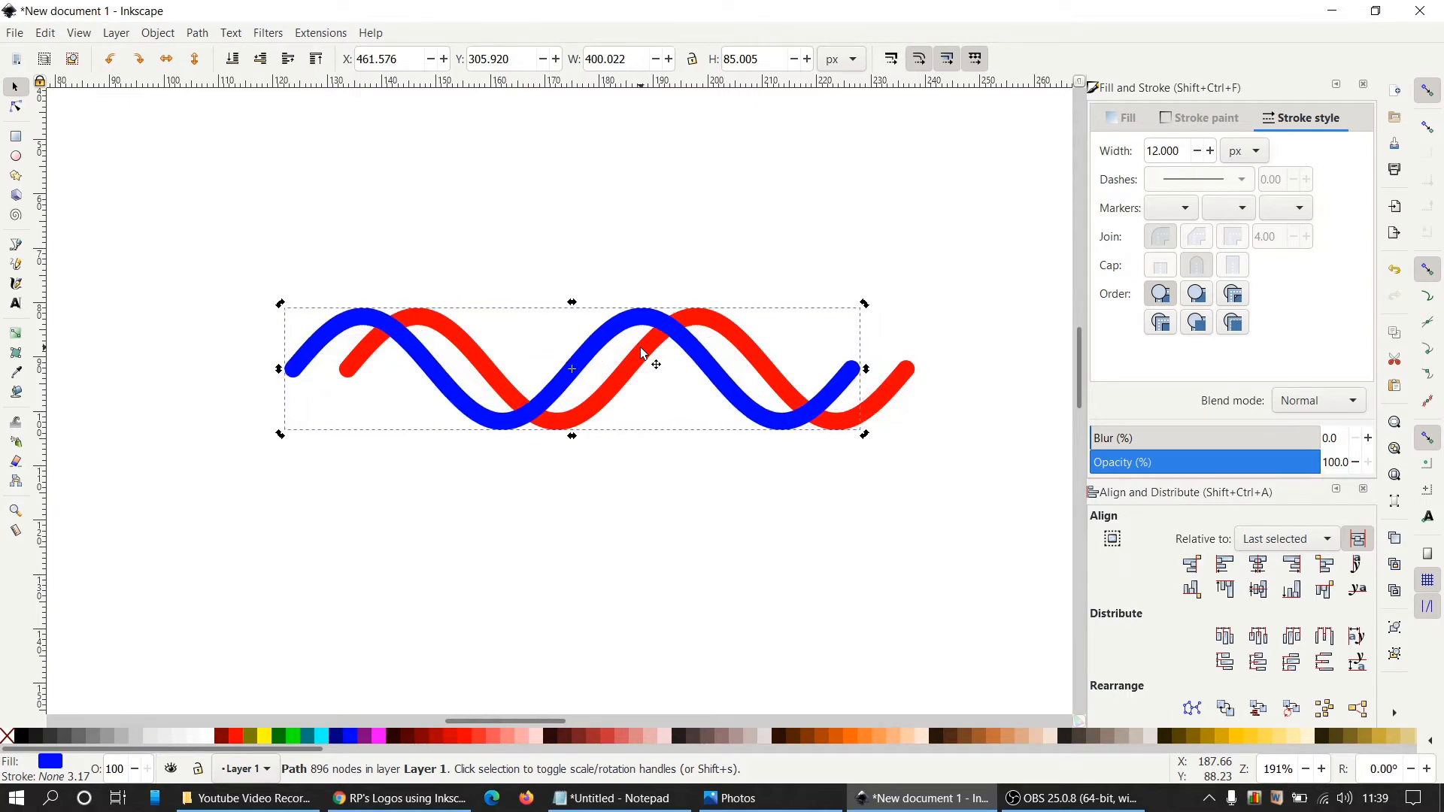
key(Left)
key(Left)
key(Left)
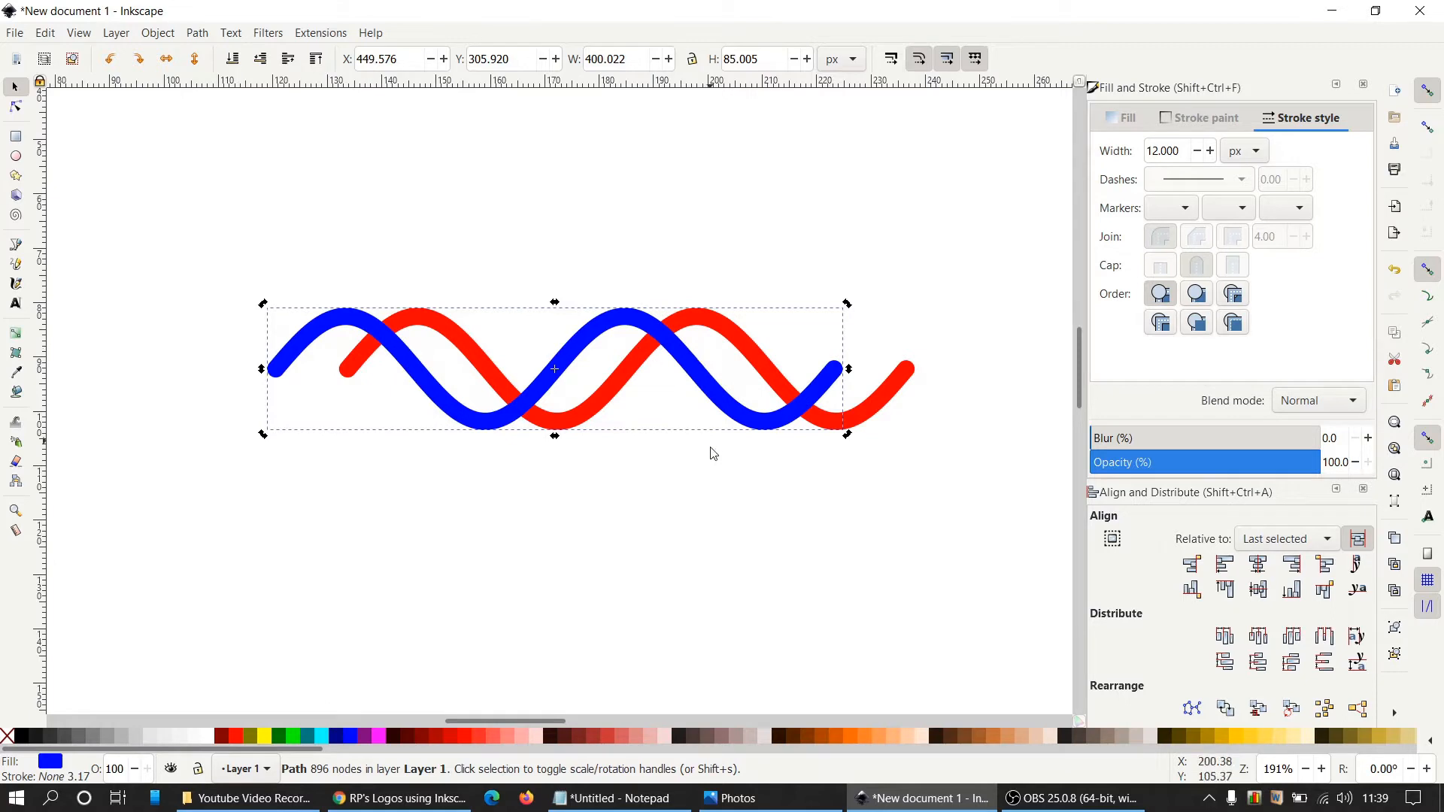
Duplicate the blue wave in place and fill the copy with dark green
click(697, 489)
click(624, 319)
key(ctrl)
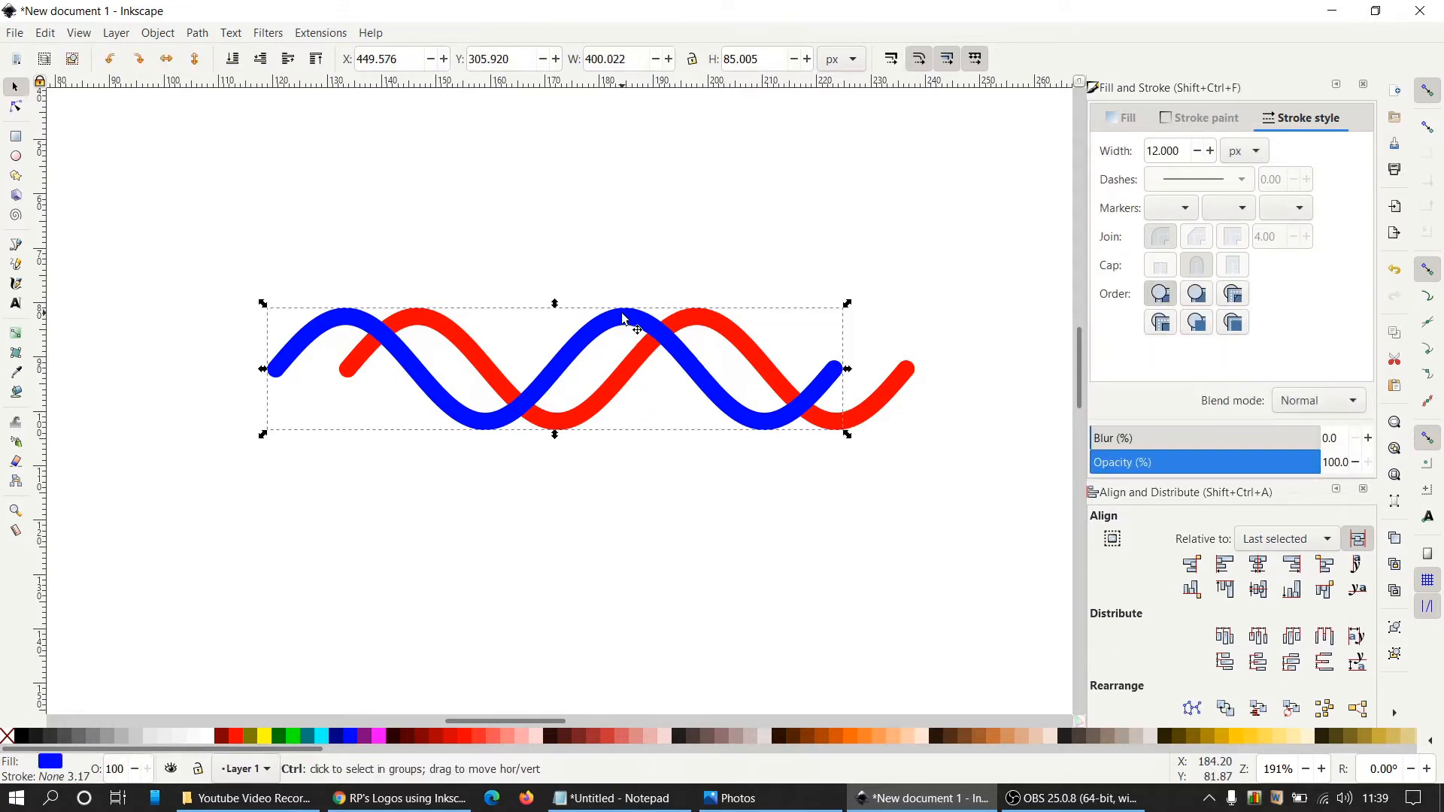
click(280, 740)
Shift the green wave 50 px to the left of the blue one, to an X position of 399.576 px
key(Left)
key(Left)
key(Left)
key(Left)
key(Left)
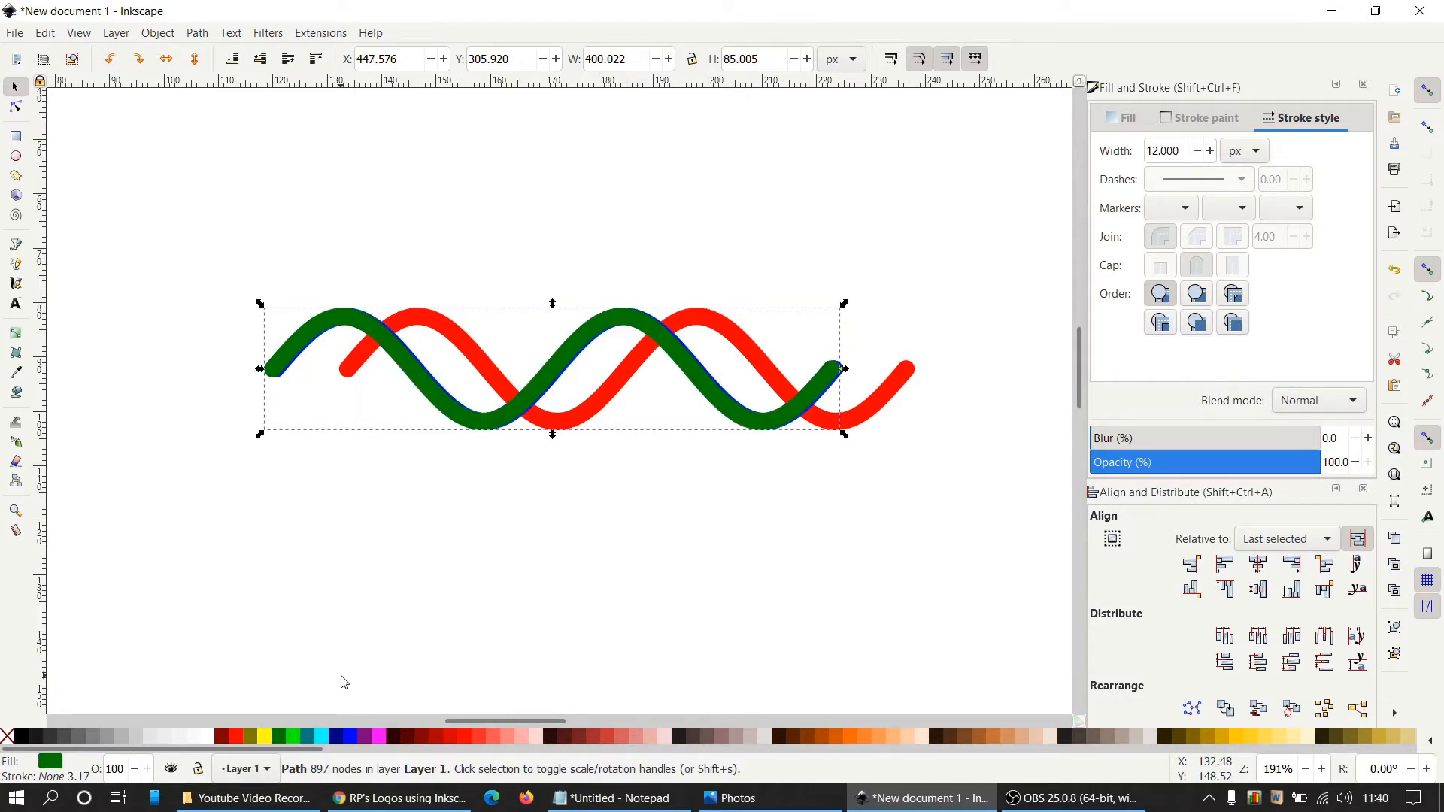
key(Left)
key(Left)
key(Left)
key(Left)
key(Left)
key(Left)
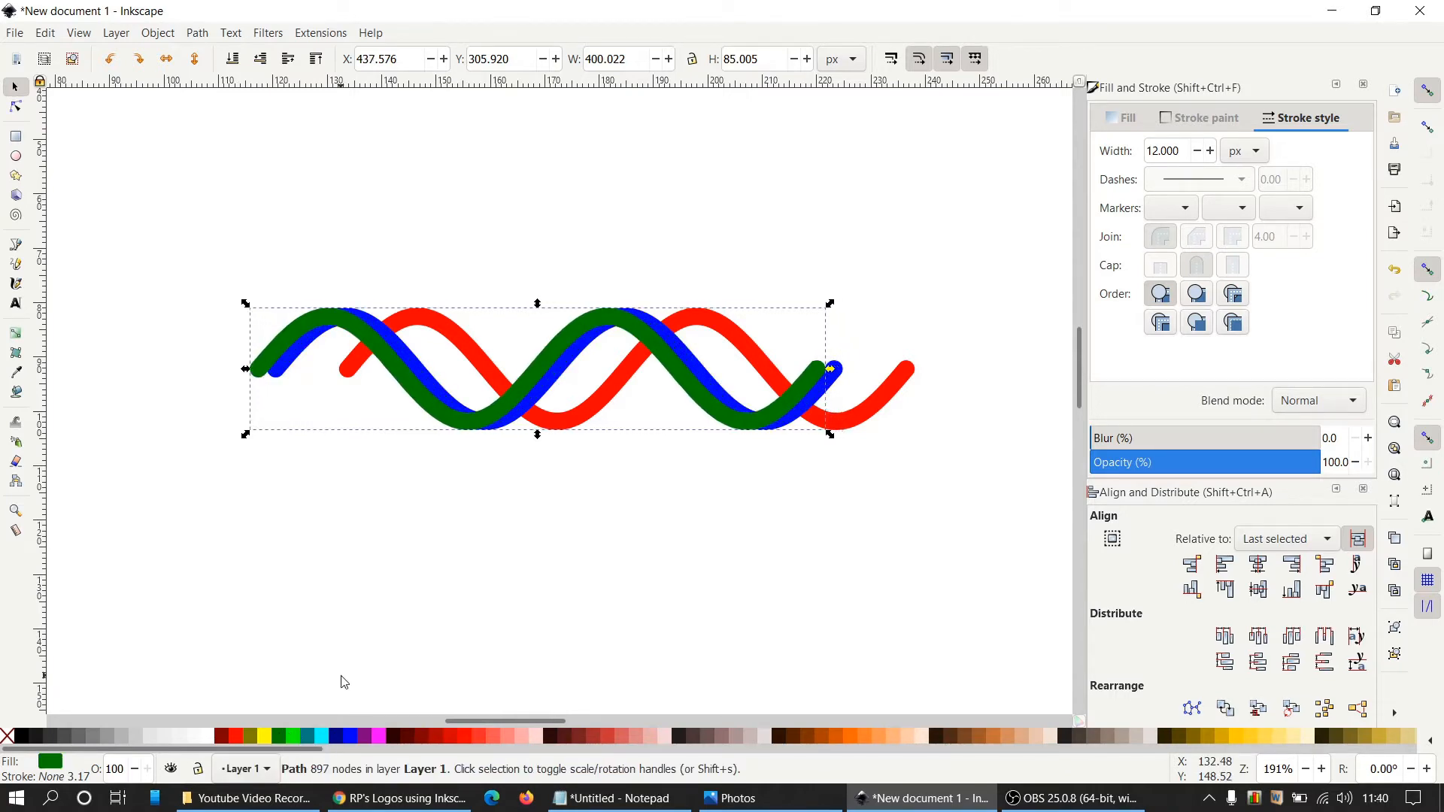
key(Left)
key(Left)
key(Left)
key(Left)
key(Left)
key(Left)
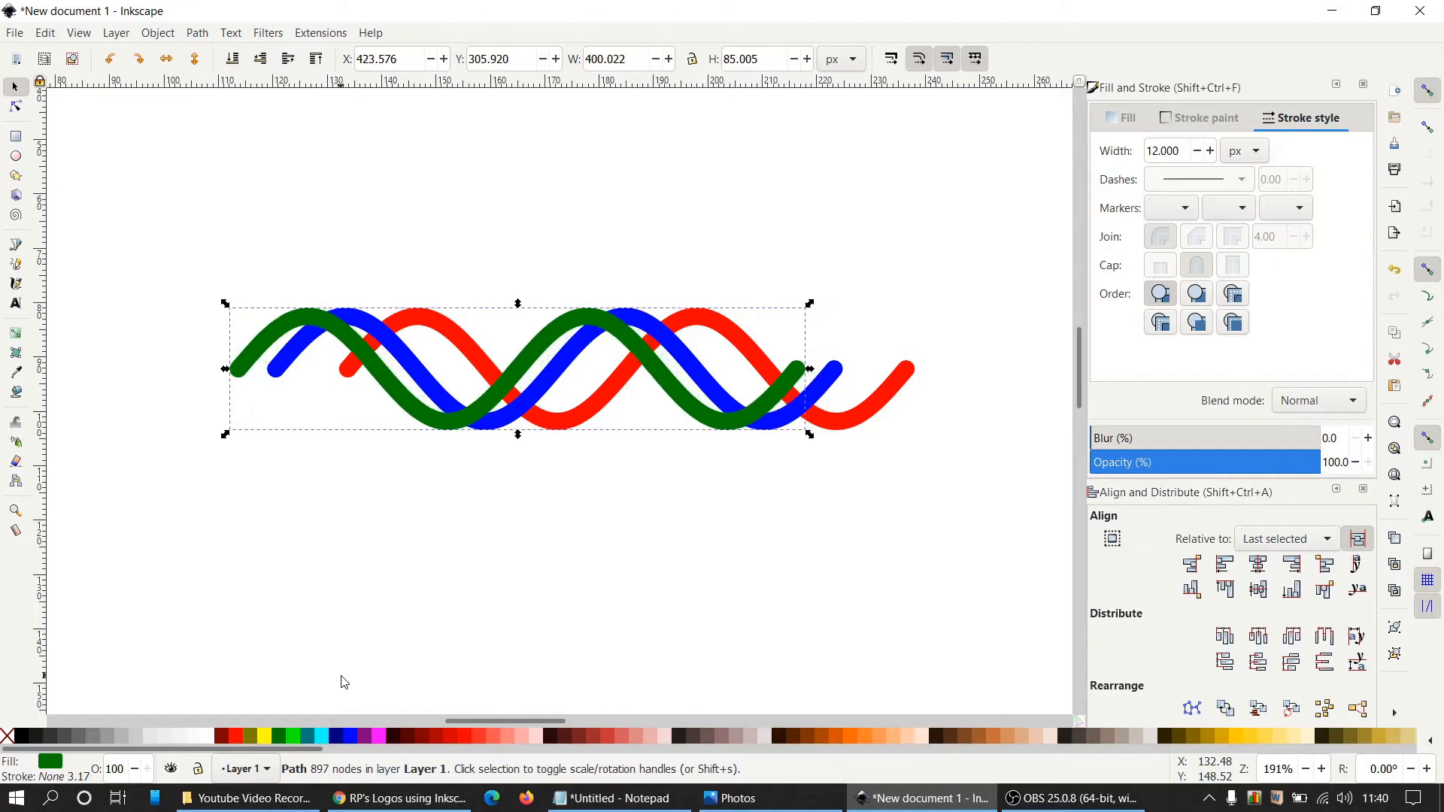
key(Left)
key(Left)
key(Left)
key(Left)
key(Left)
key(Left)
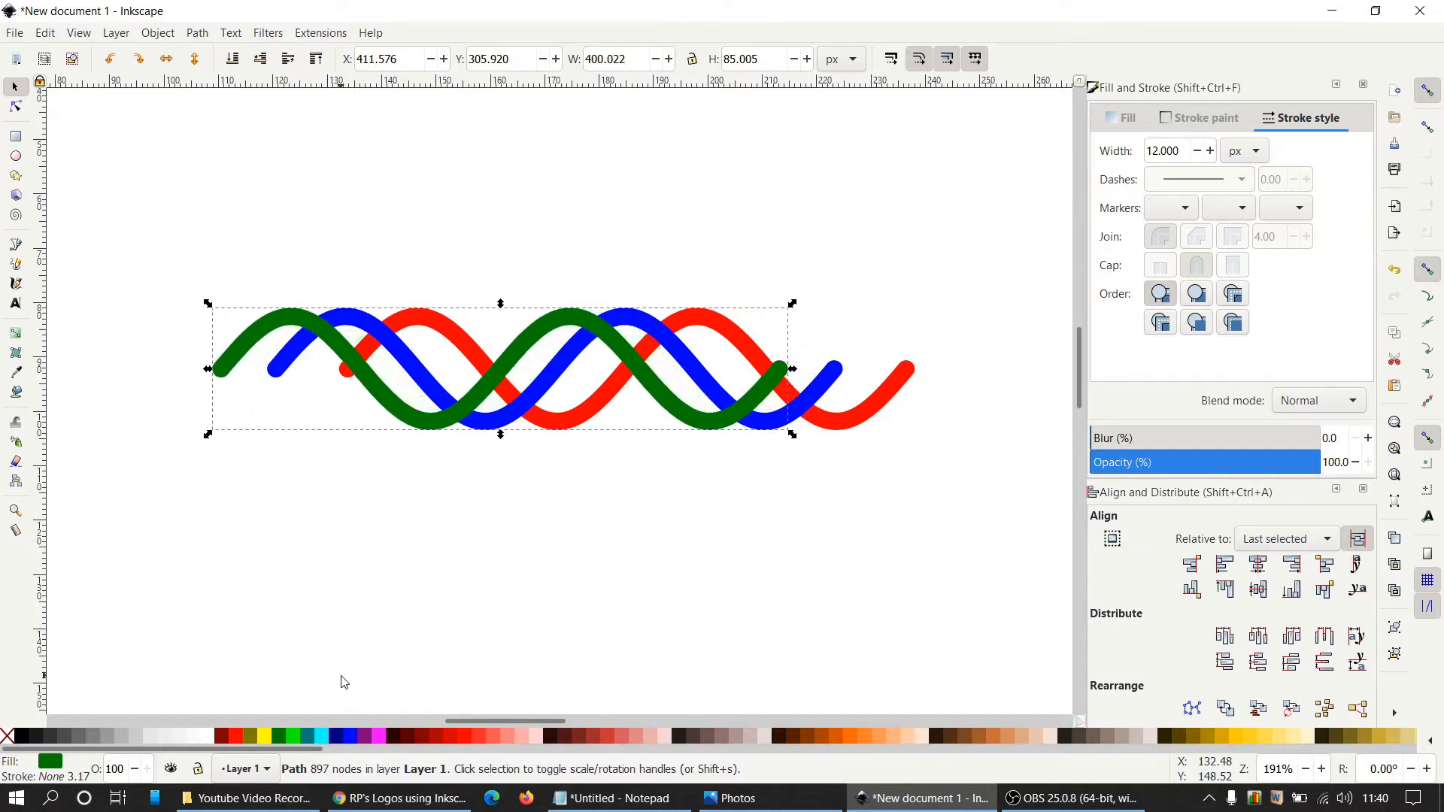
key(Left)
key(Left)
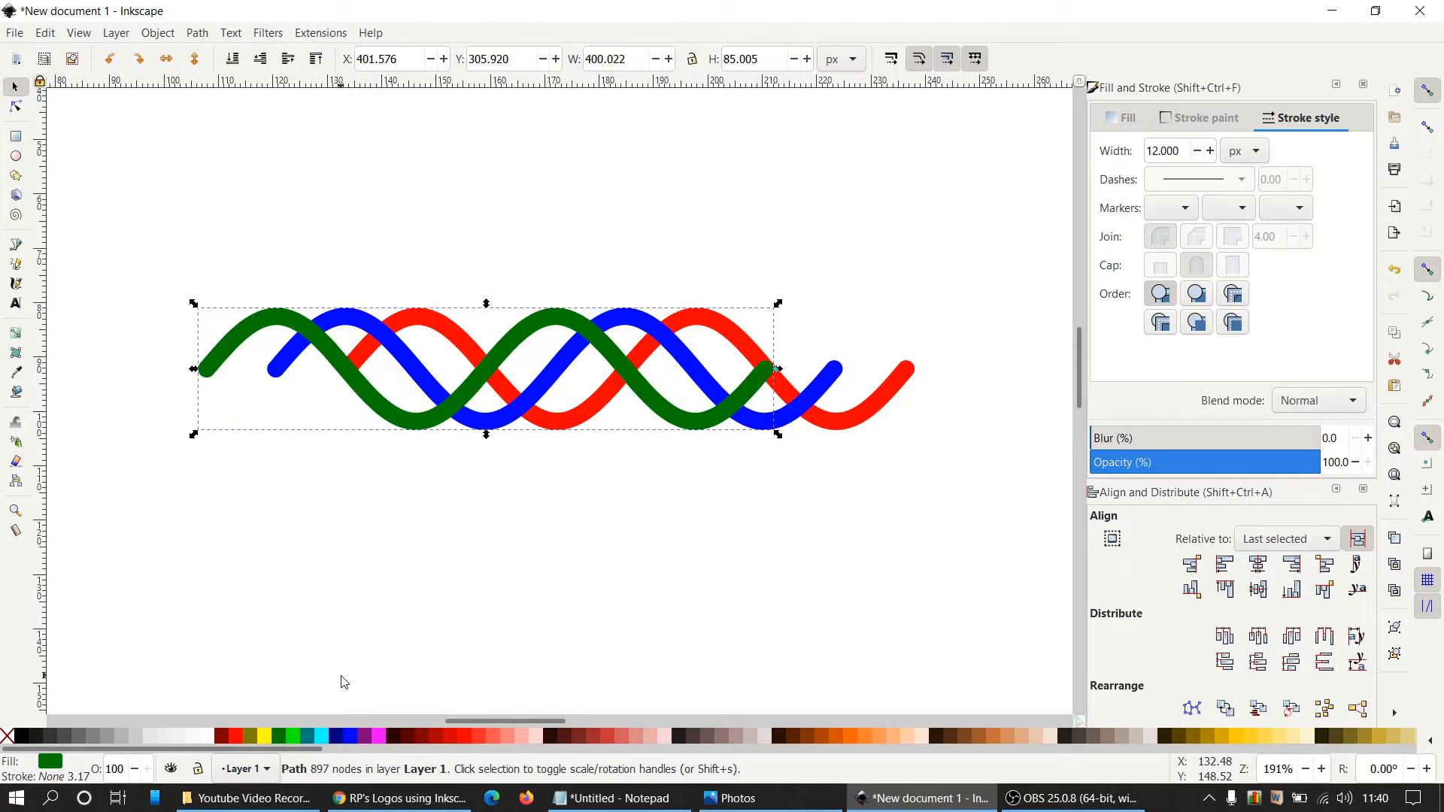
Add a purple duplicate of the green wave, offset 50 px to its left at an X position of 349.575 px
click(558, 322)
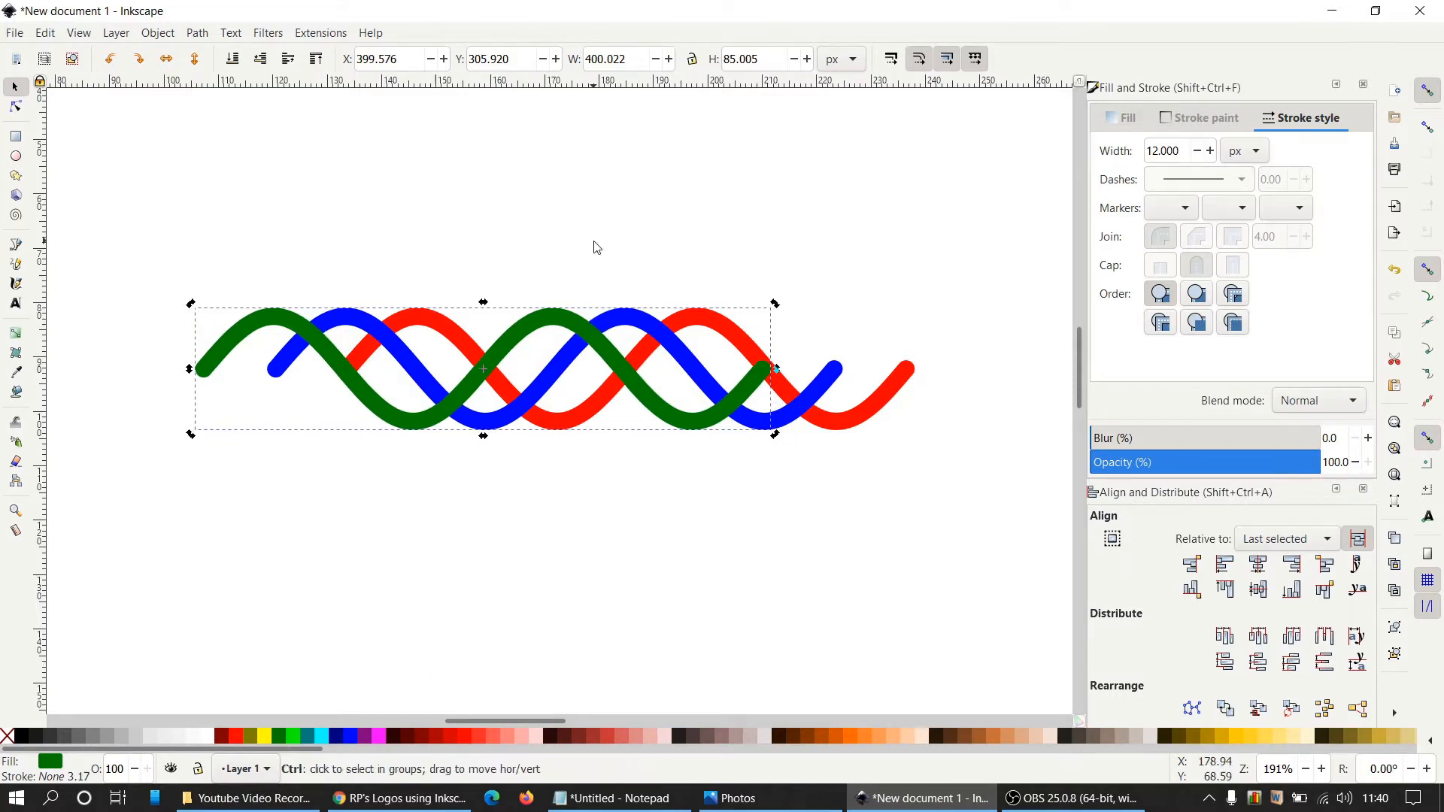
click(369, 737)
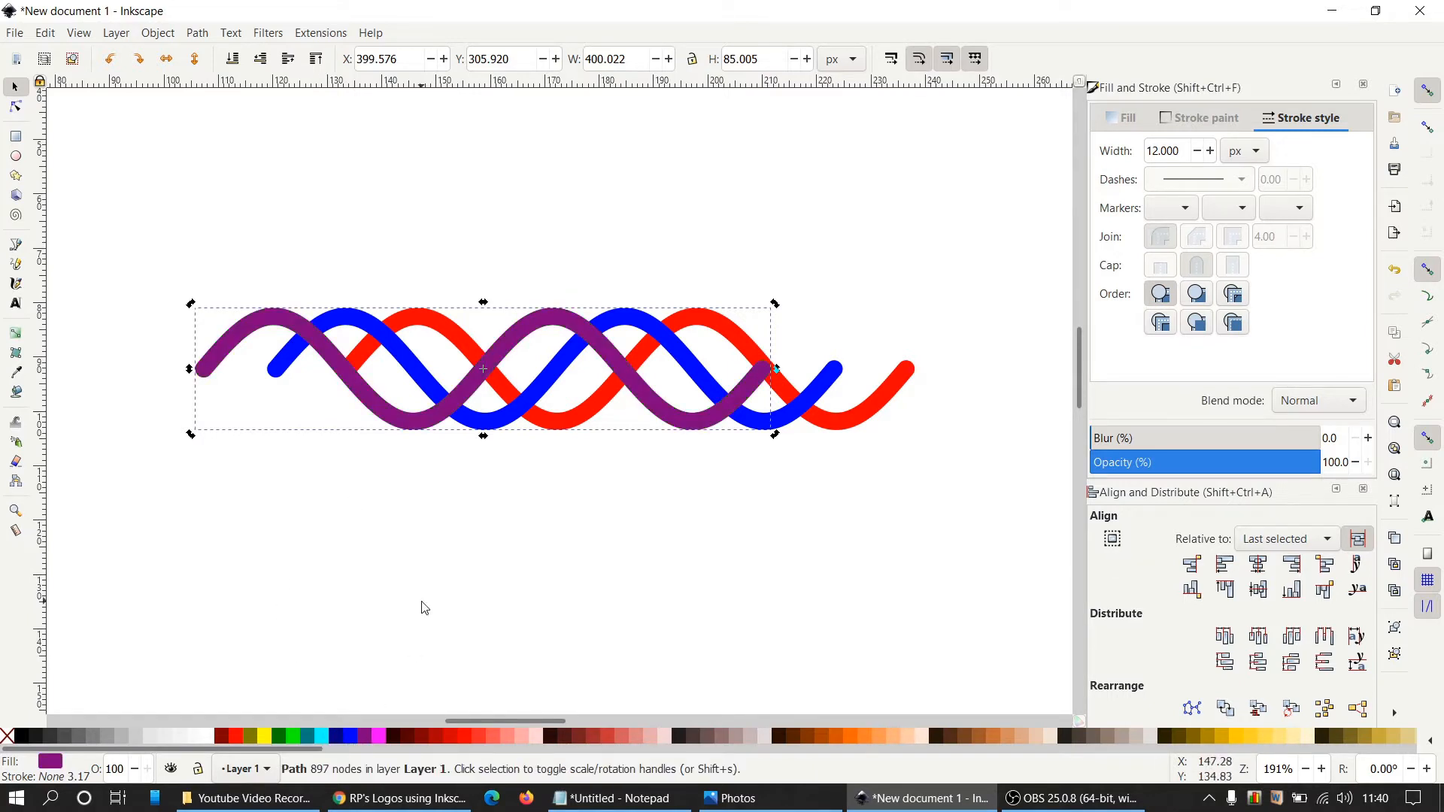
key(Left)
key(Left)
key(Left)
key(Left)
key(Left)
key(Left)
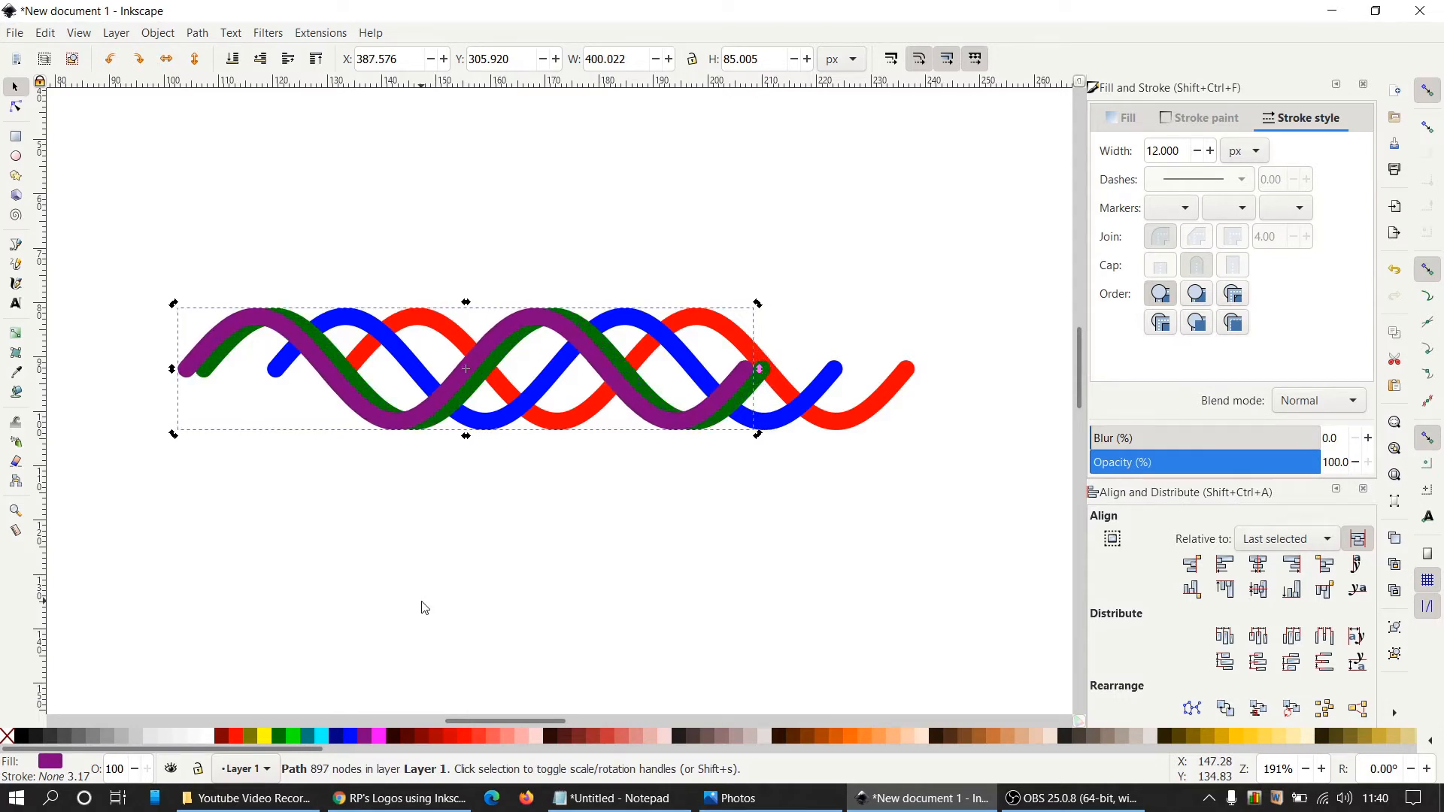
key(Left)
key(Left)
key(Left)
key(Left)
key(Left)
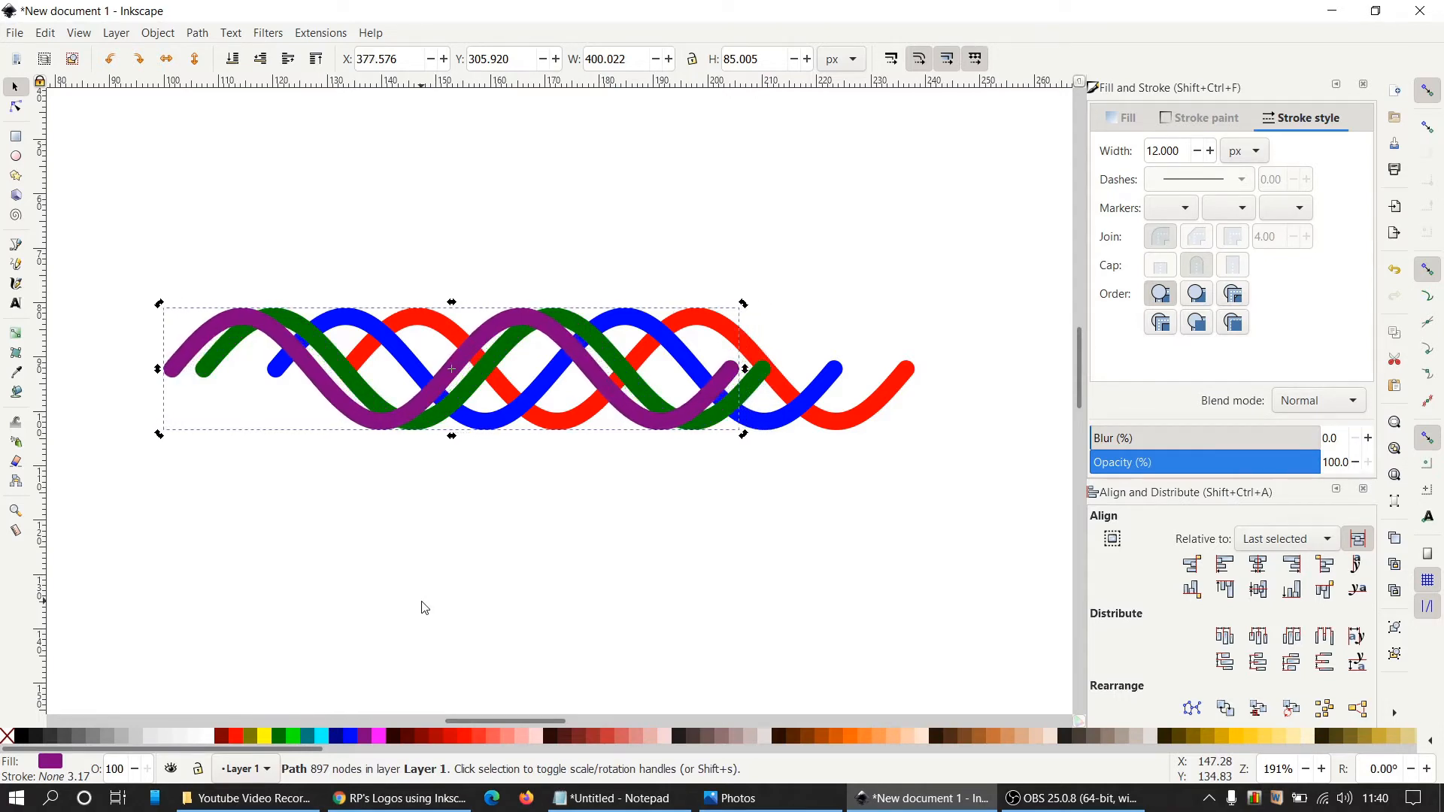
key(Left)
key(Left)
key(Left)
key(Left)
key(Left)
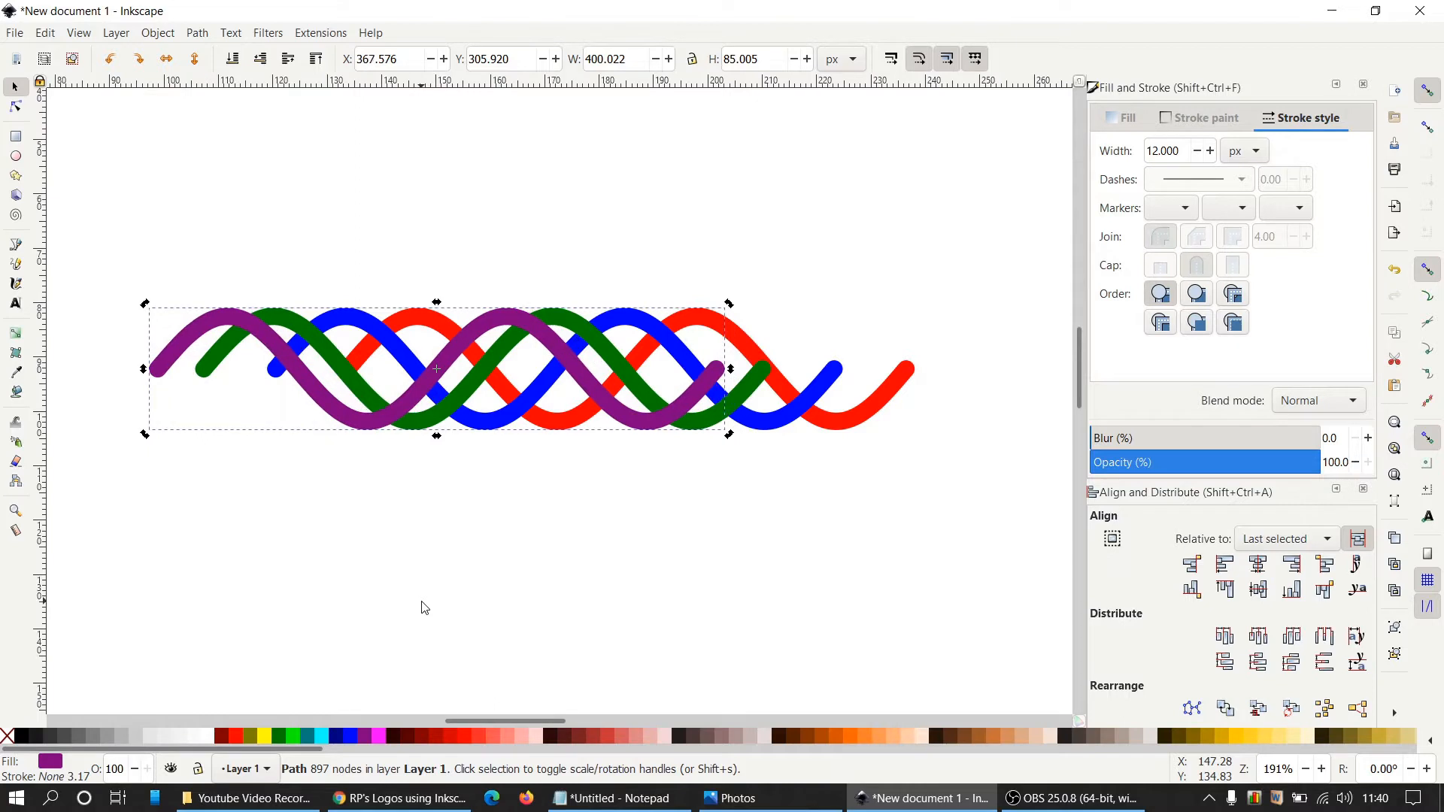
key(Left)
key(Left)
key(Left)
key(Left)
key(Left)
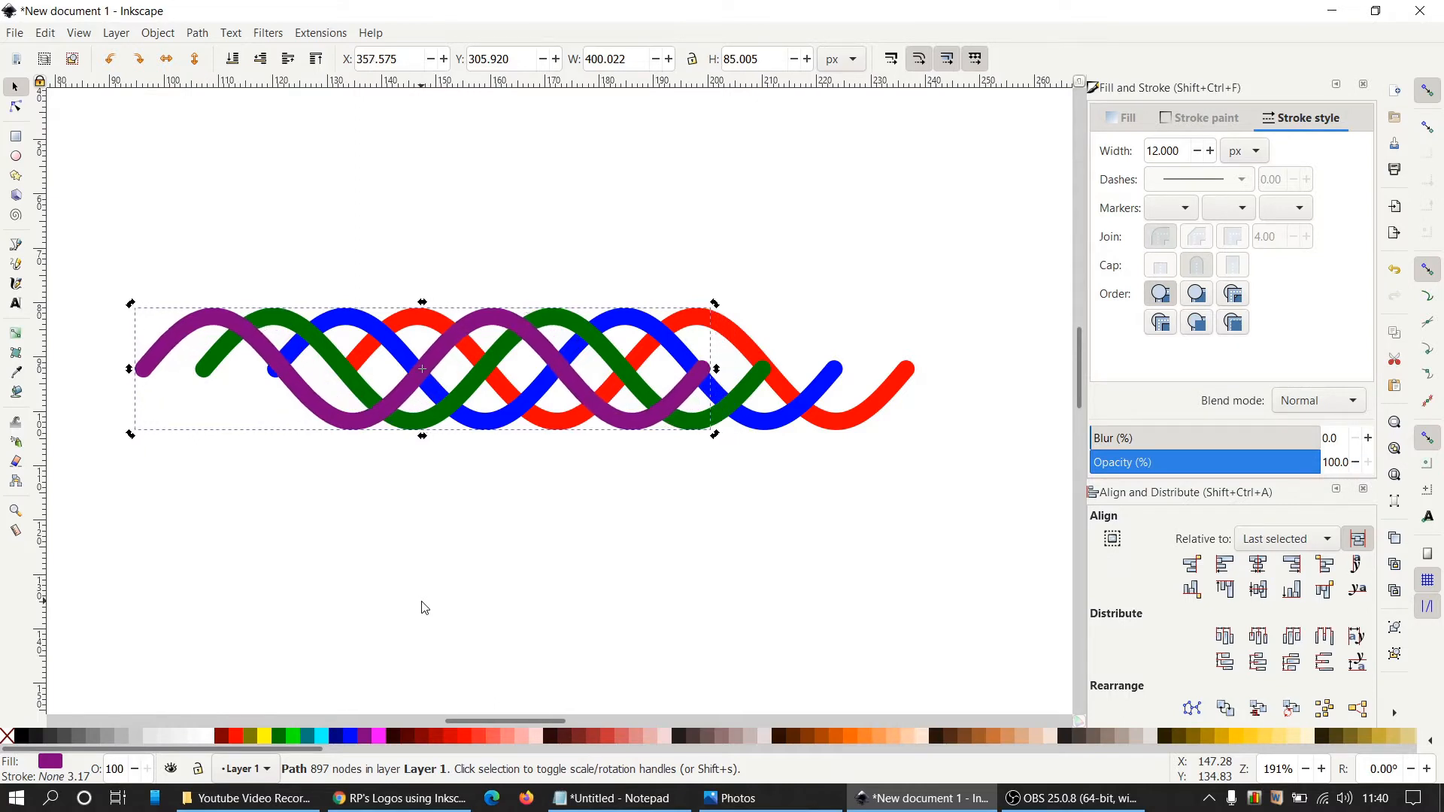
key(Left)
key(Left)
key(Left)
key(Left)
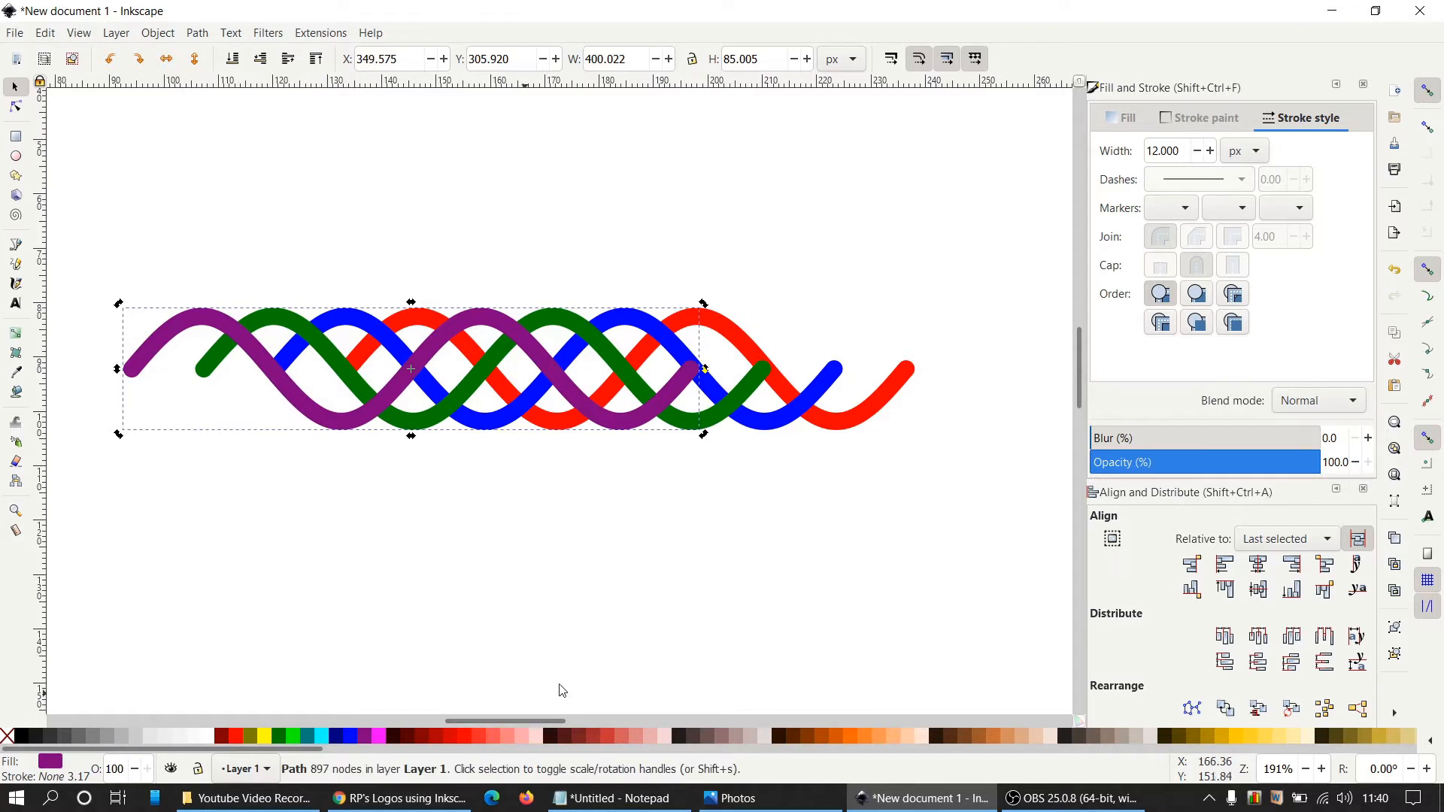
Reduce the opacity of all four waves to 54.4%
click(757, 636)
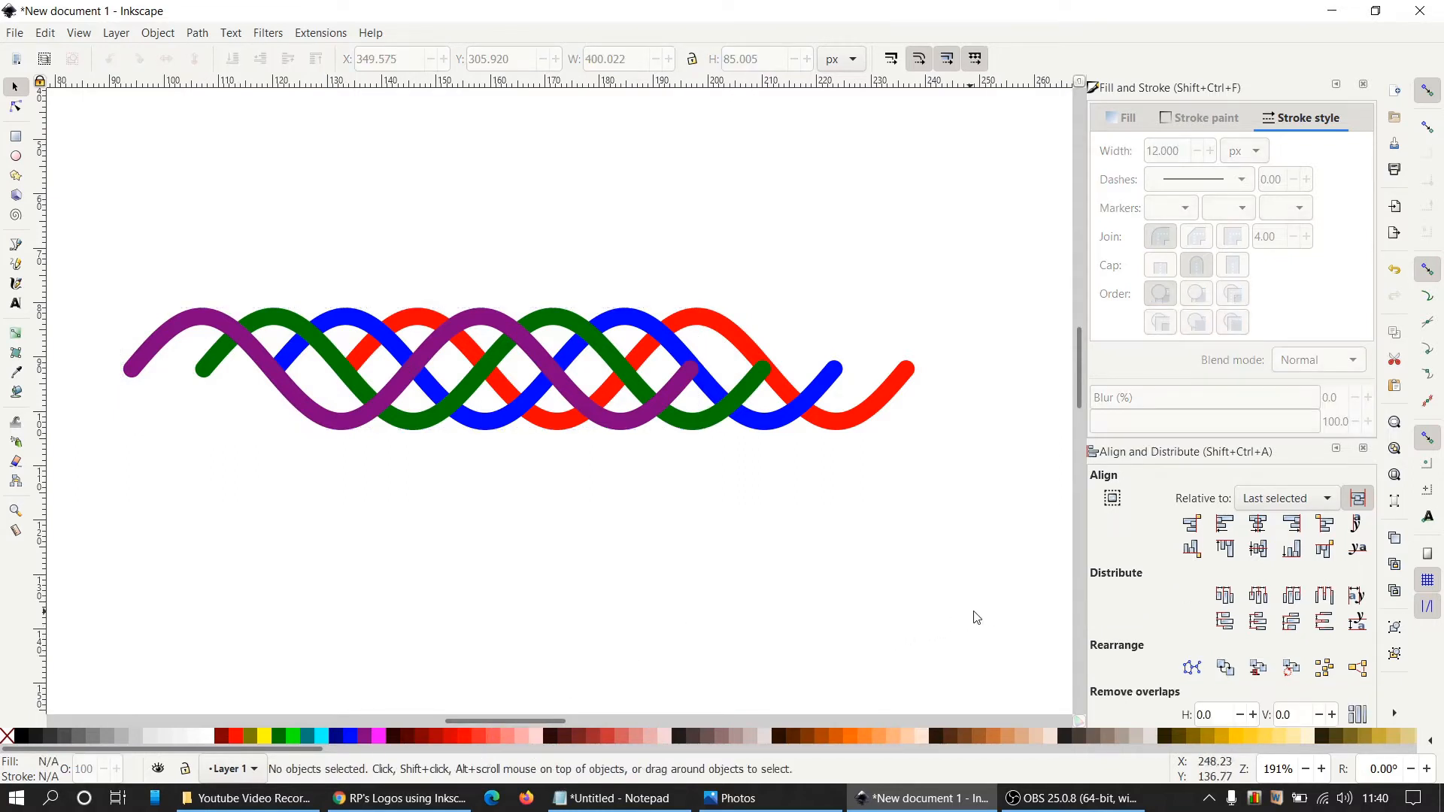
drag(997, 612, 82, 188)
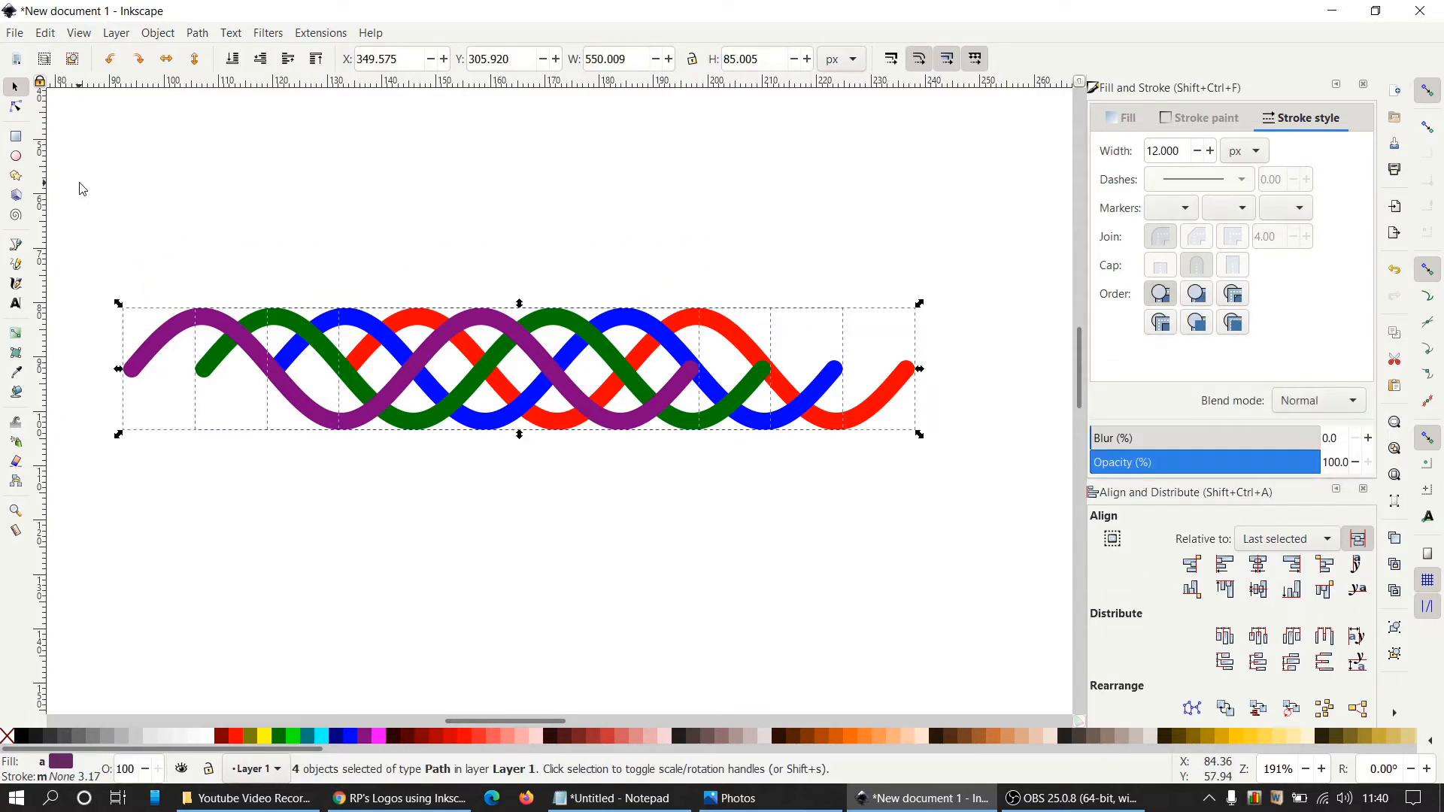
click(1200, 464)
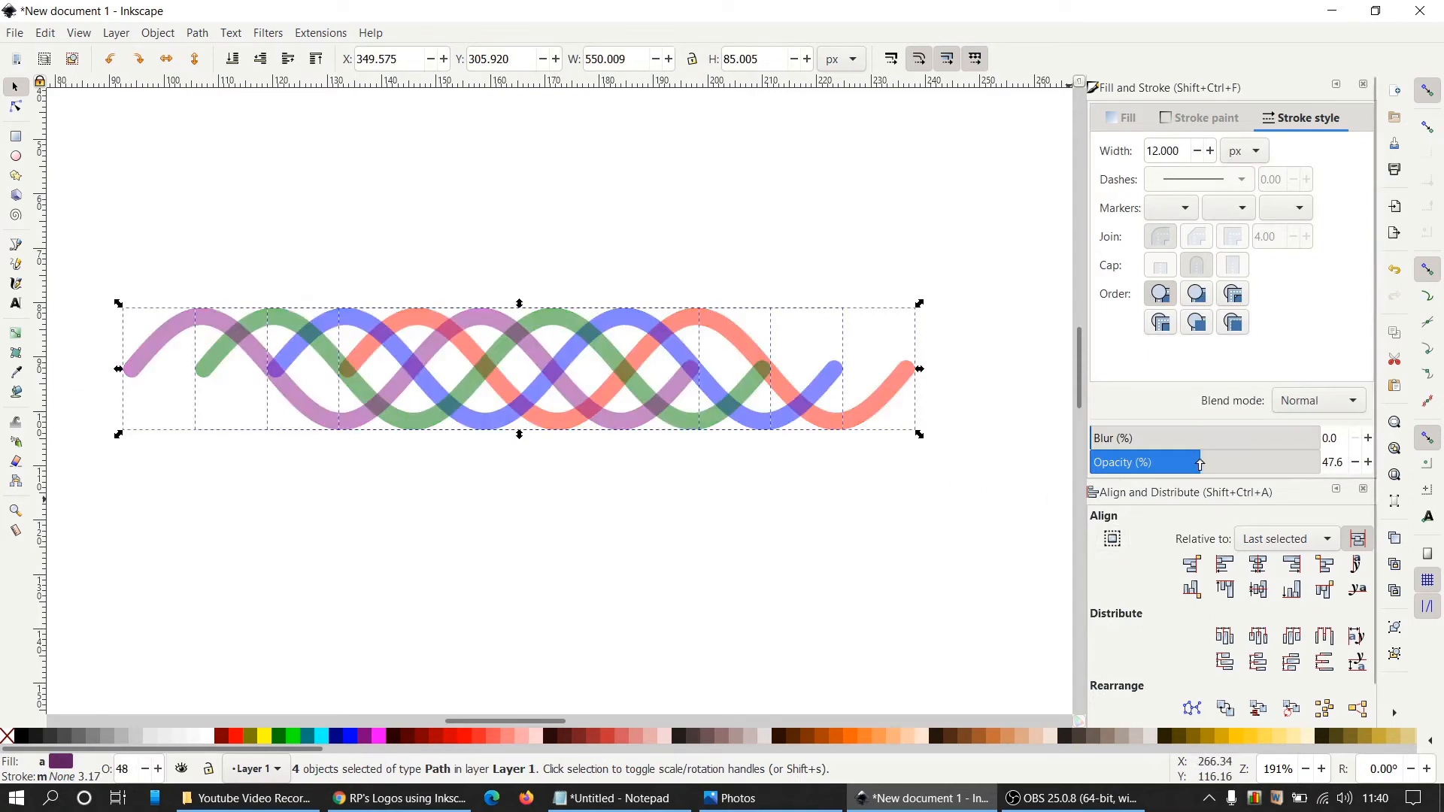
click(1215, 462)
click(760, 498)
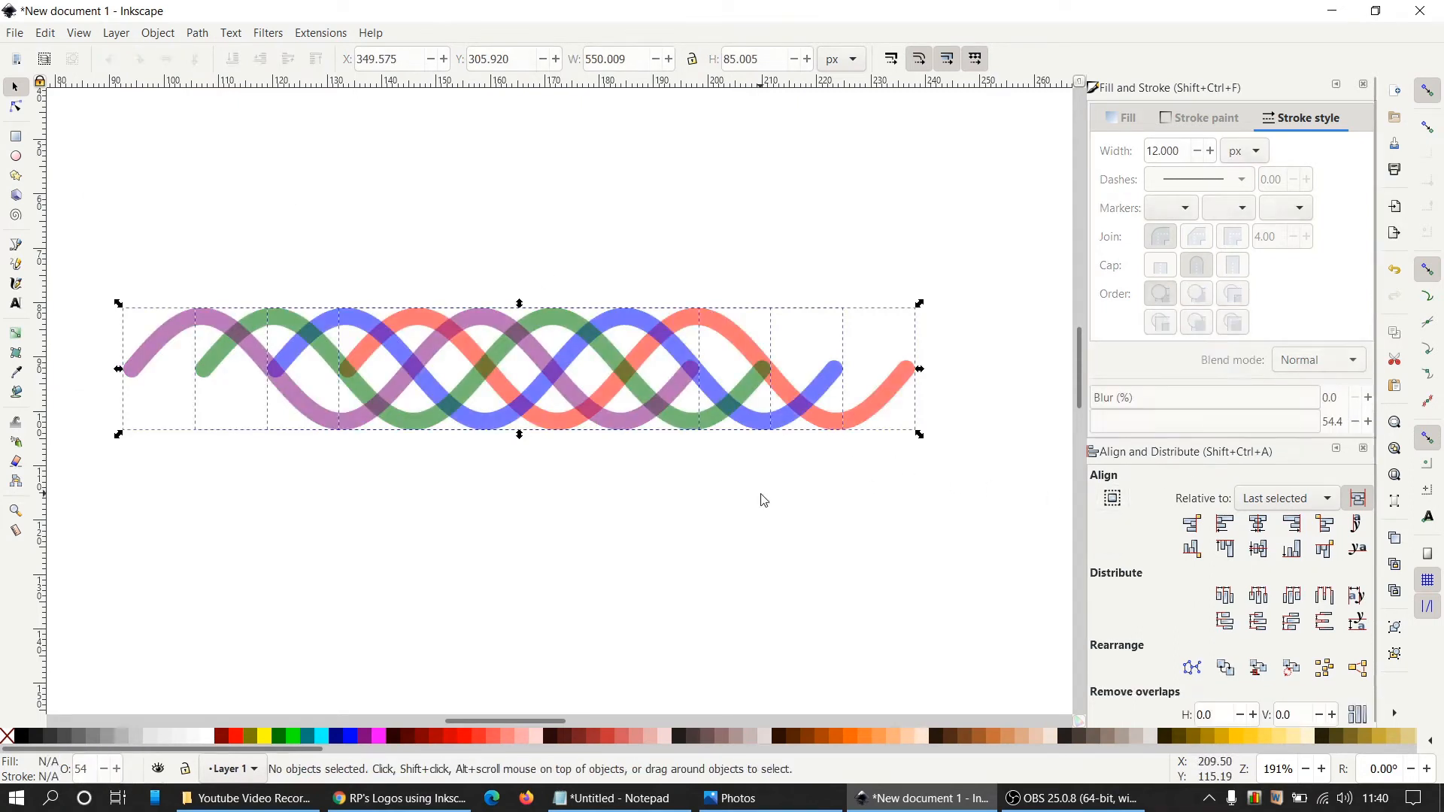
Nudge the green wave right in fine increments to X 402.540 px, bringing its rounded right end to the red wave's outer edge
scroll(771, 481, up, 3)
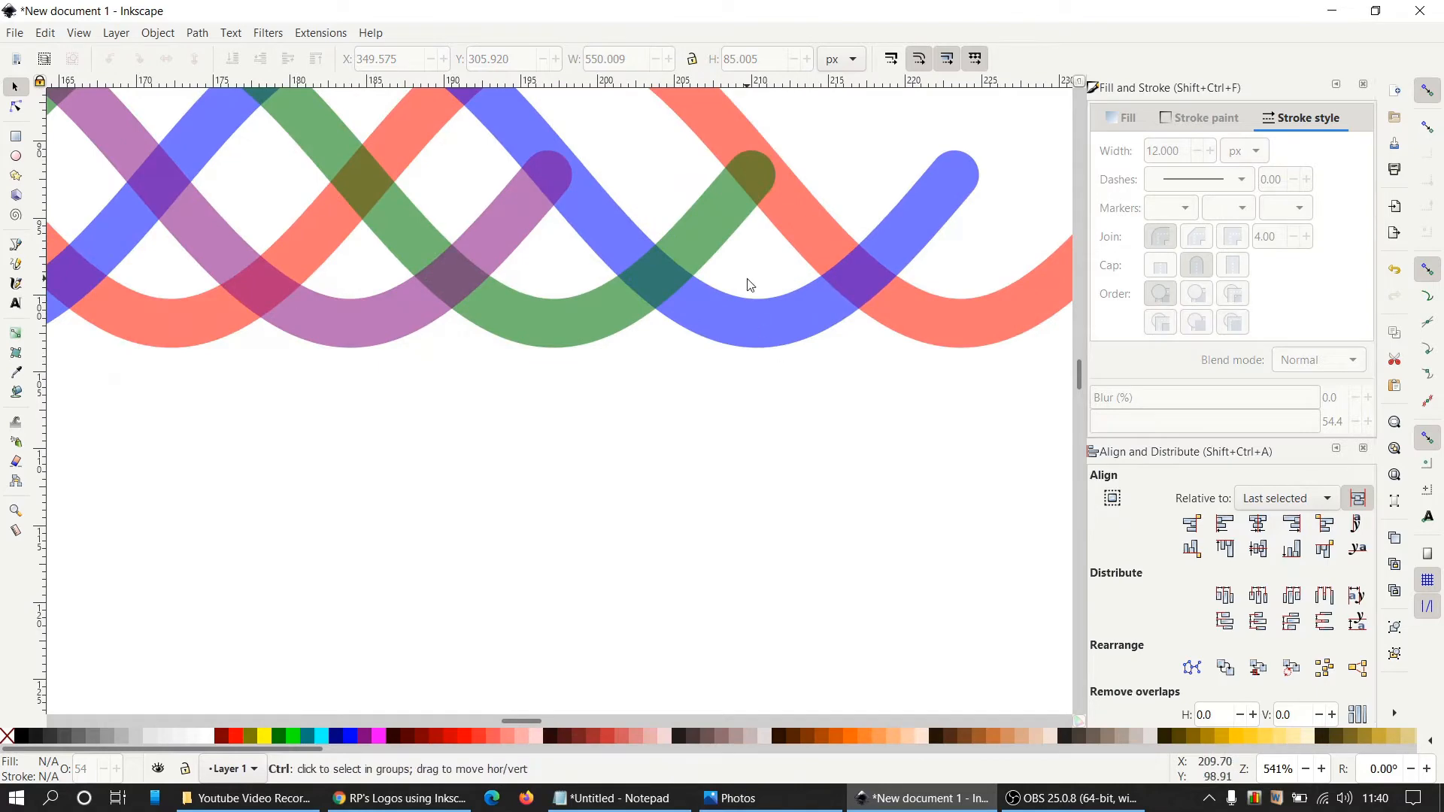
scroll(748, 284, up, 1)
scroll(748, 284, up, 2)
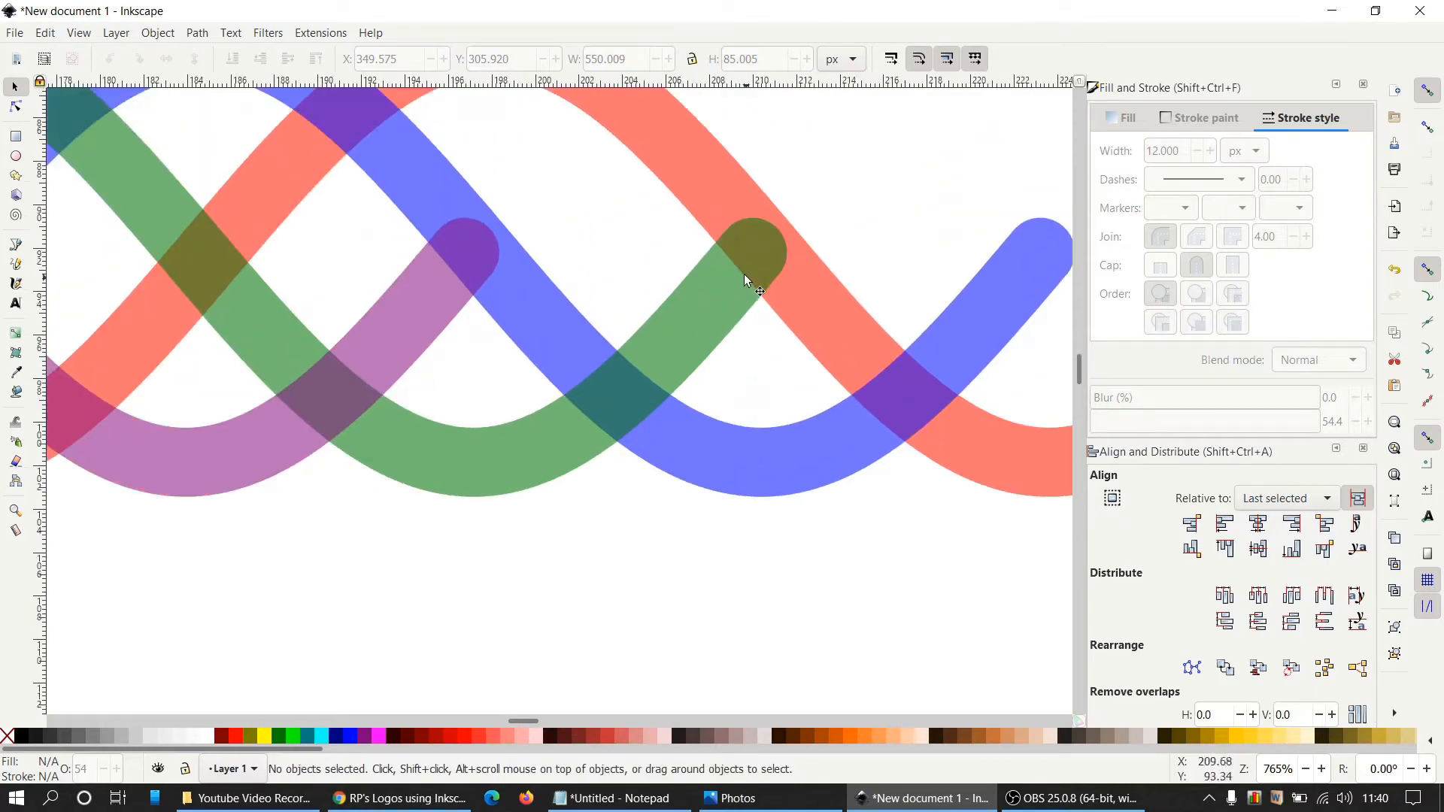
click(700, 299)
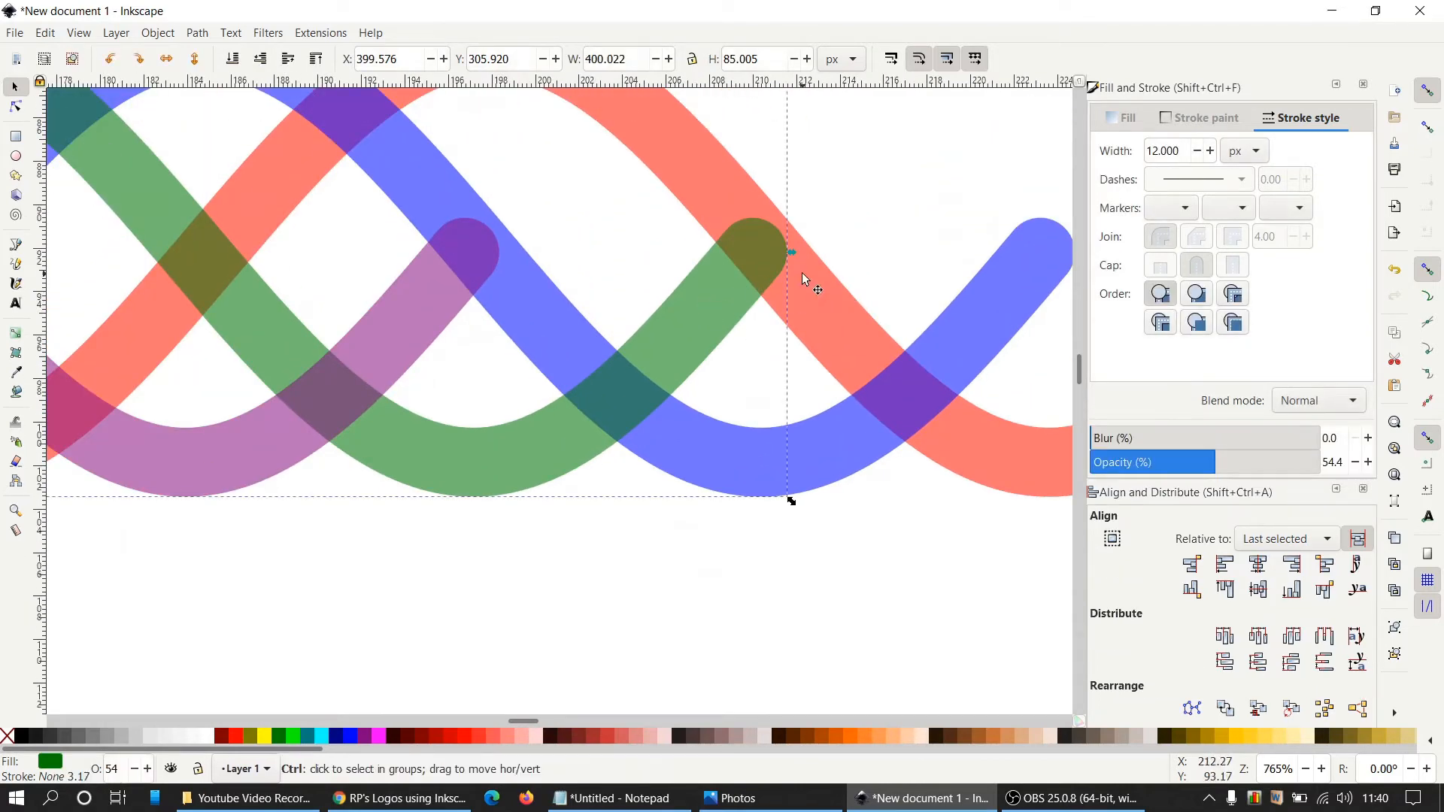
scroll(802, 271, up, 1)
scroll(805, 227, up, 1)
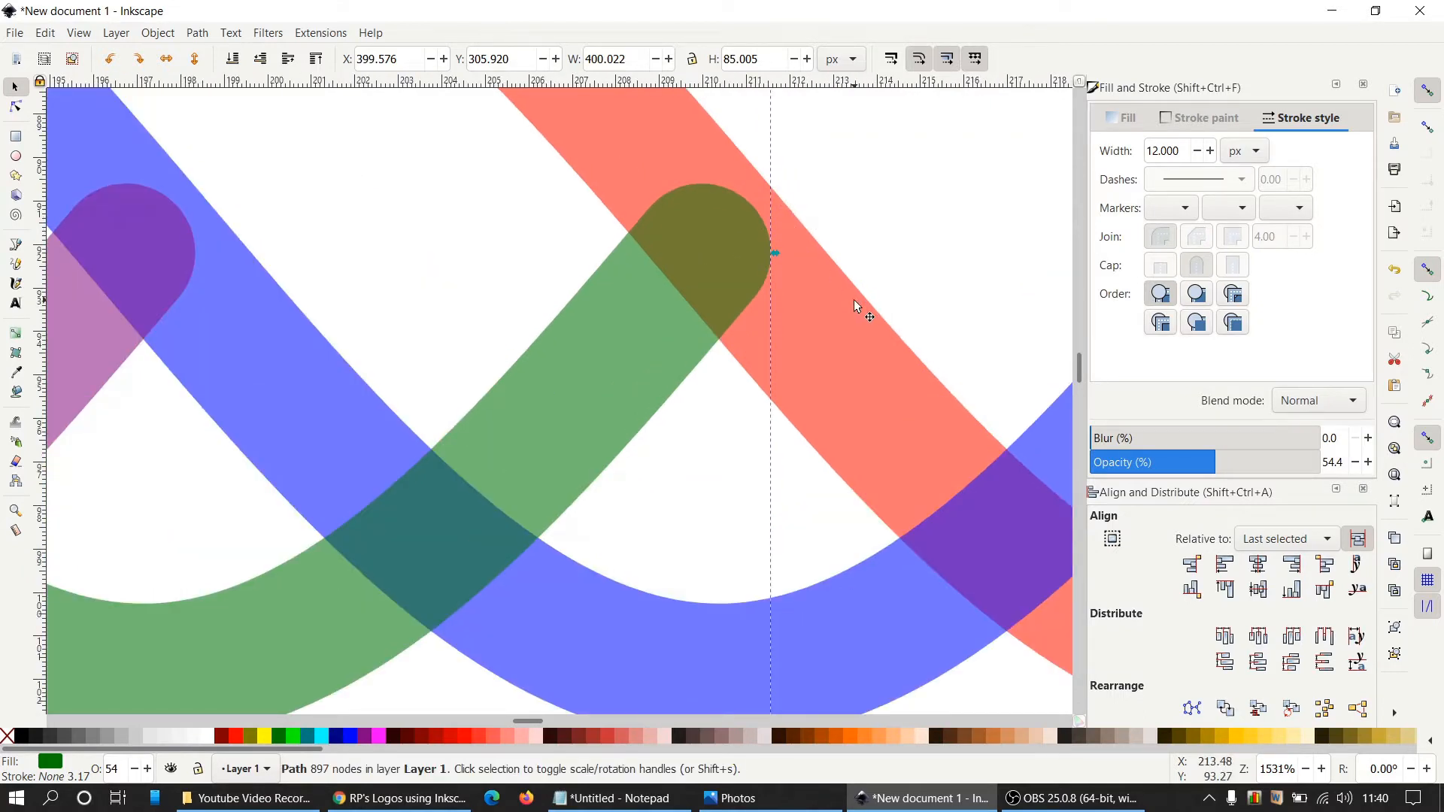
key(Right)
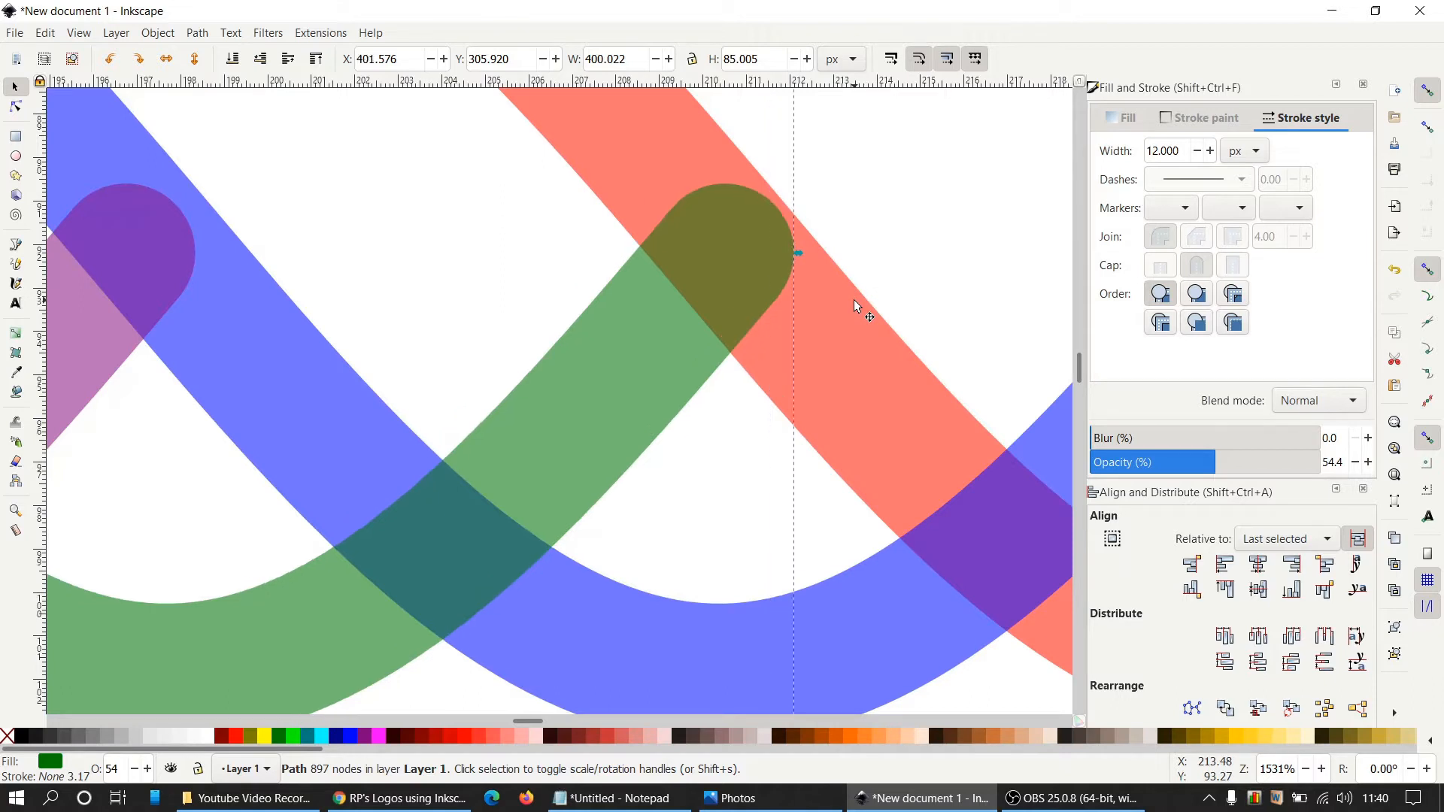
key(alt+Right)
key(alt+Right)
key(alt+Right)
key(alt+Right)
key(alt+Right)
key(alt+Right)
key(alt+Right)
key(alt+Right)
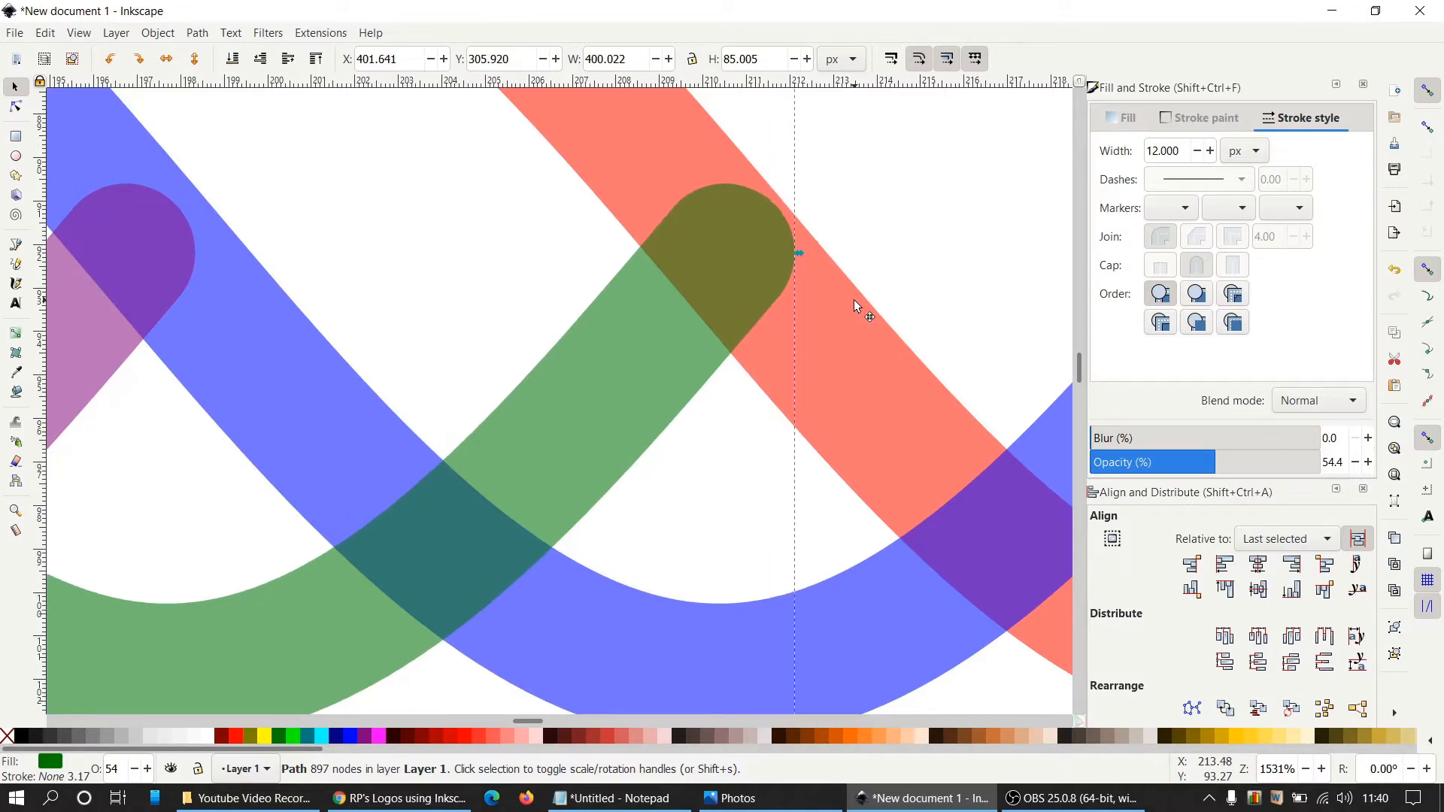
key(alt+Right)
key(alt+Right)
key(alt+Right)
key(alt+Right)
key(alt+Right)
key(alt+Right)
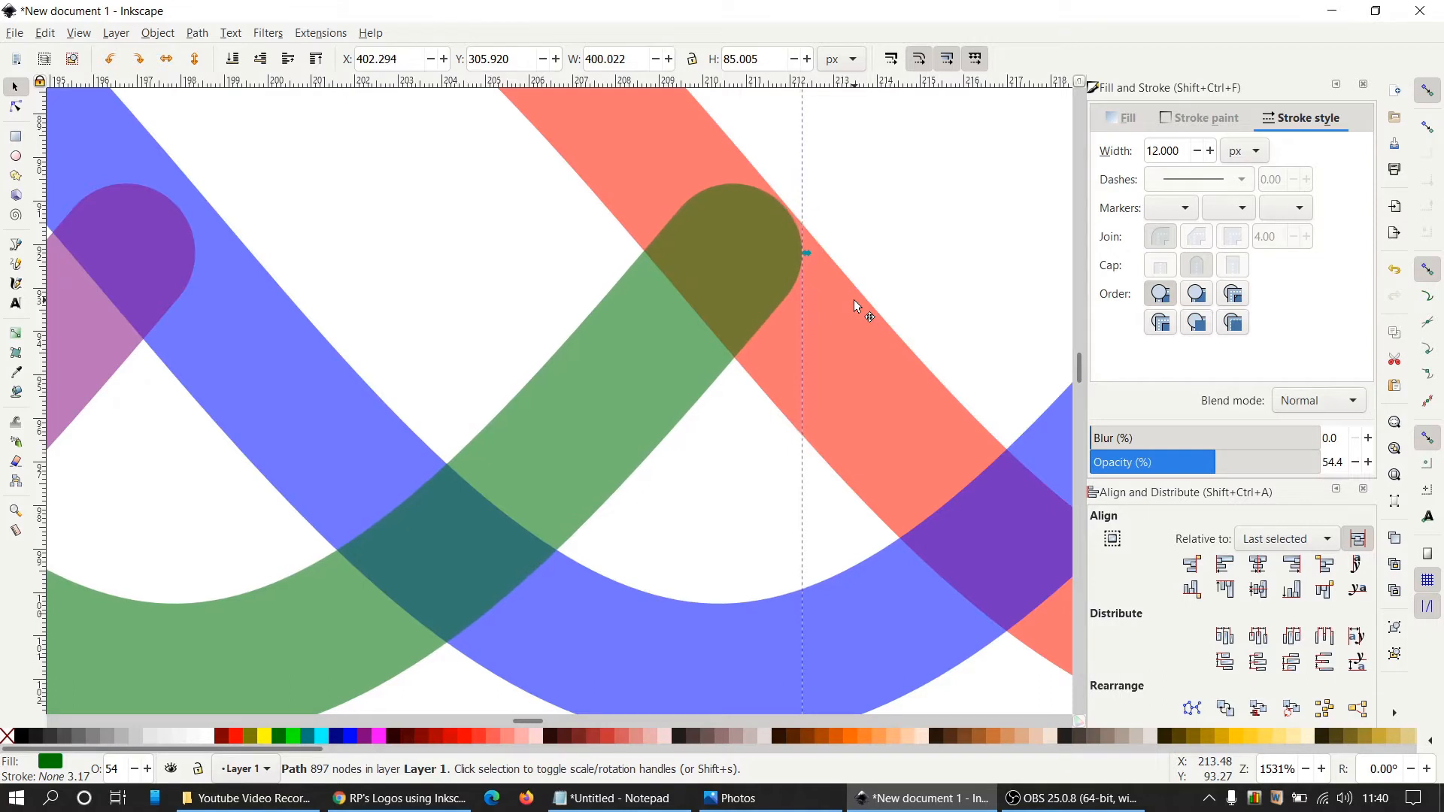
scroll(821, 276, up, 4)
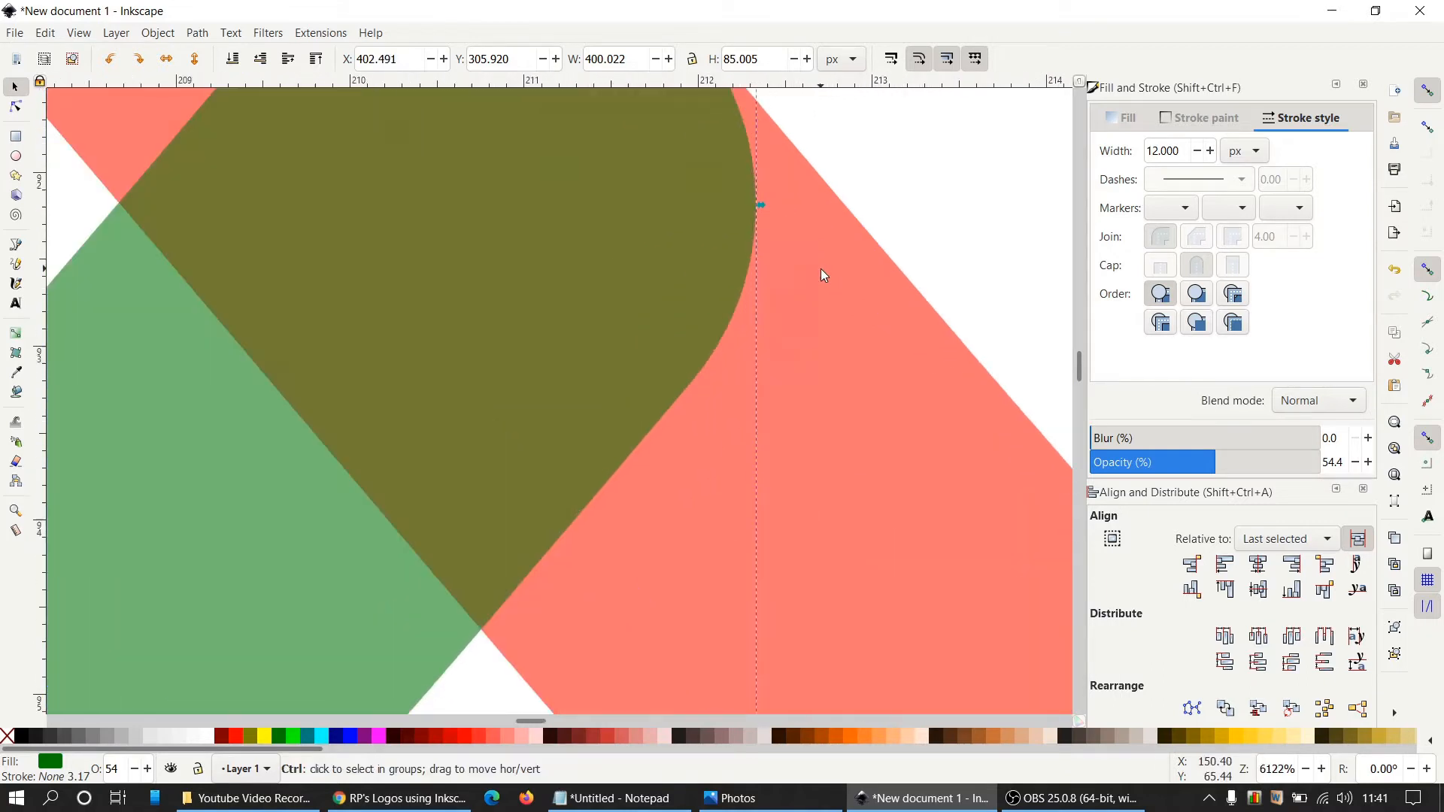
scroll(814, 259, up, 3)
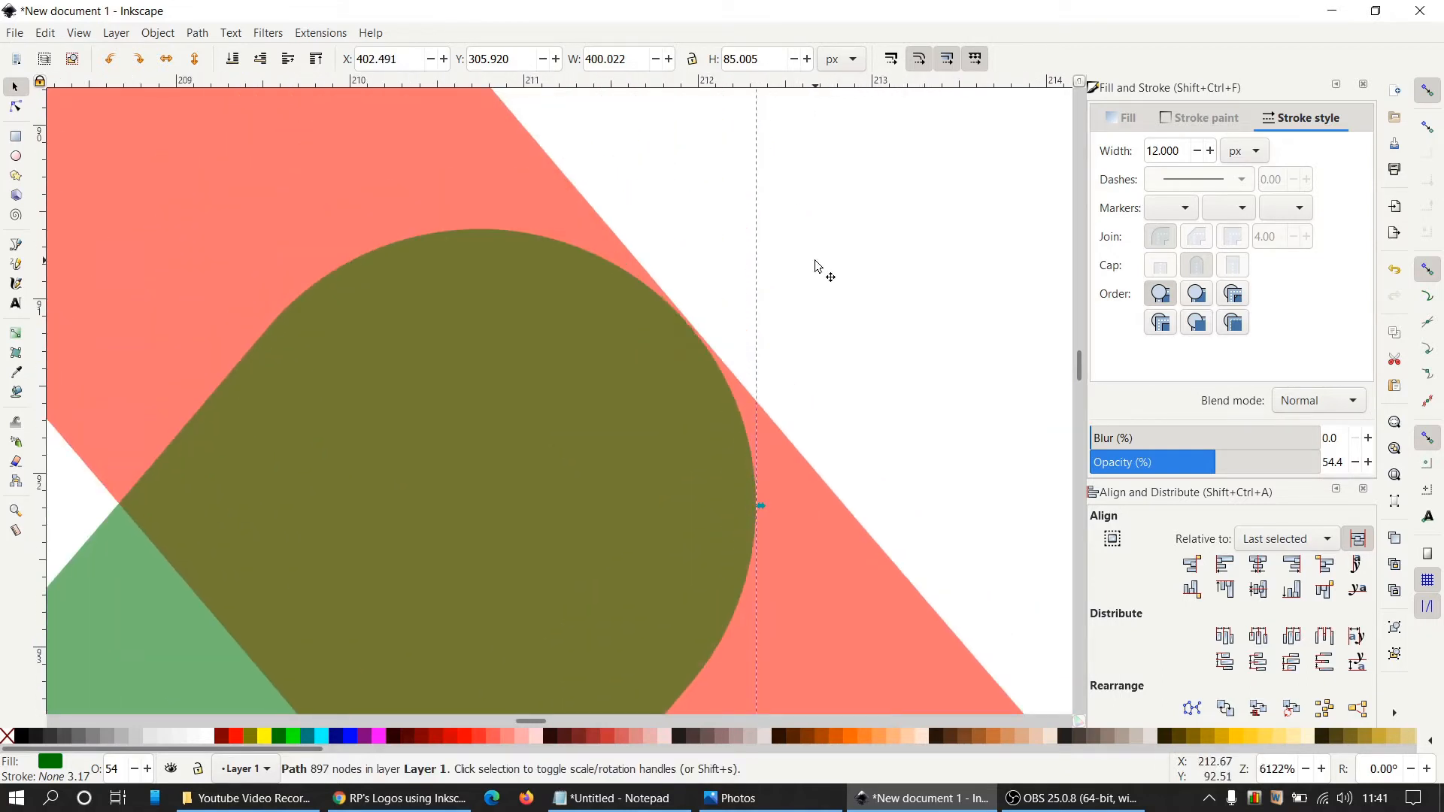
key(alt)
key(alt+Right)
key(alt+Right)
key(alt+Right)
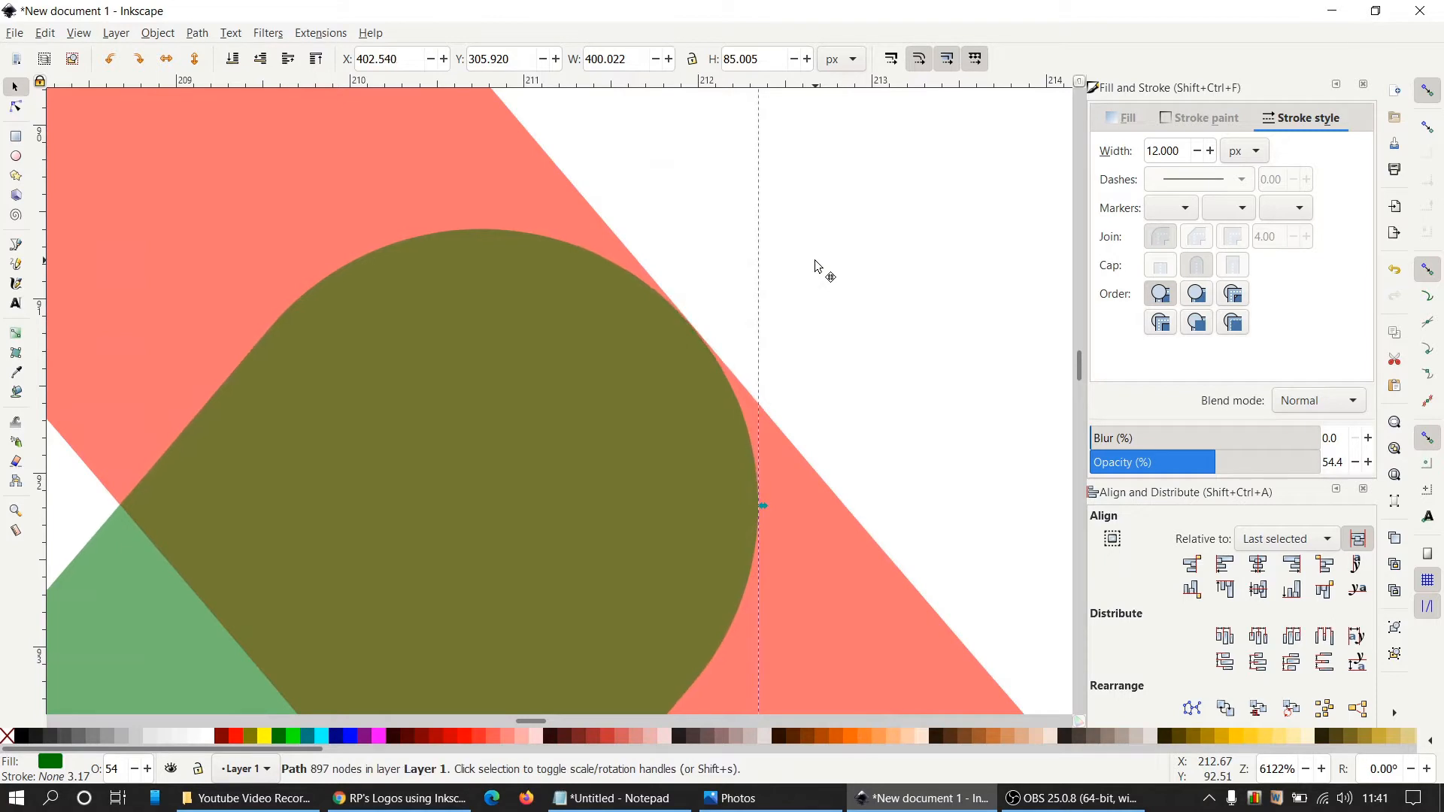
Nudge the purple wave right in fine increments to X 352.471 px, bringing its rounded right end to the blue wave's outer edge
scroll(815, 260, down, 5)
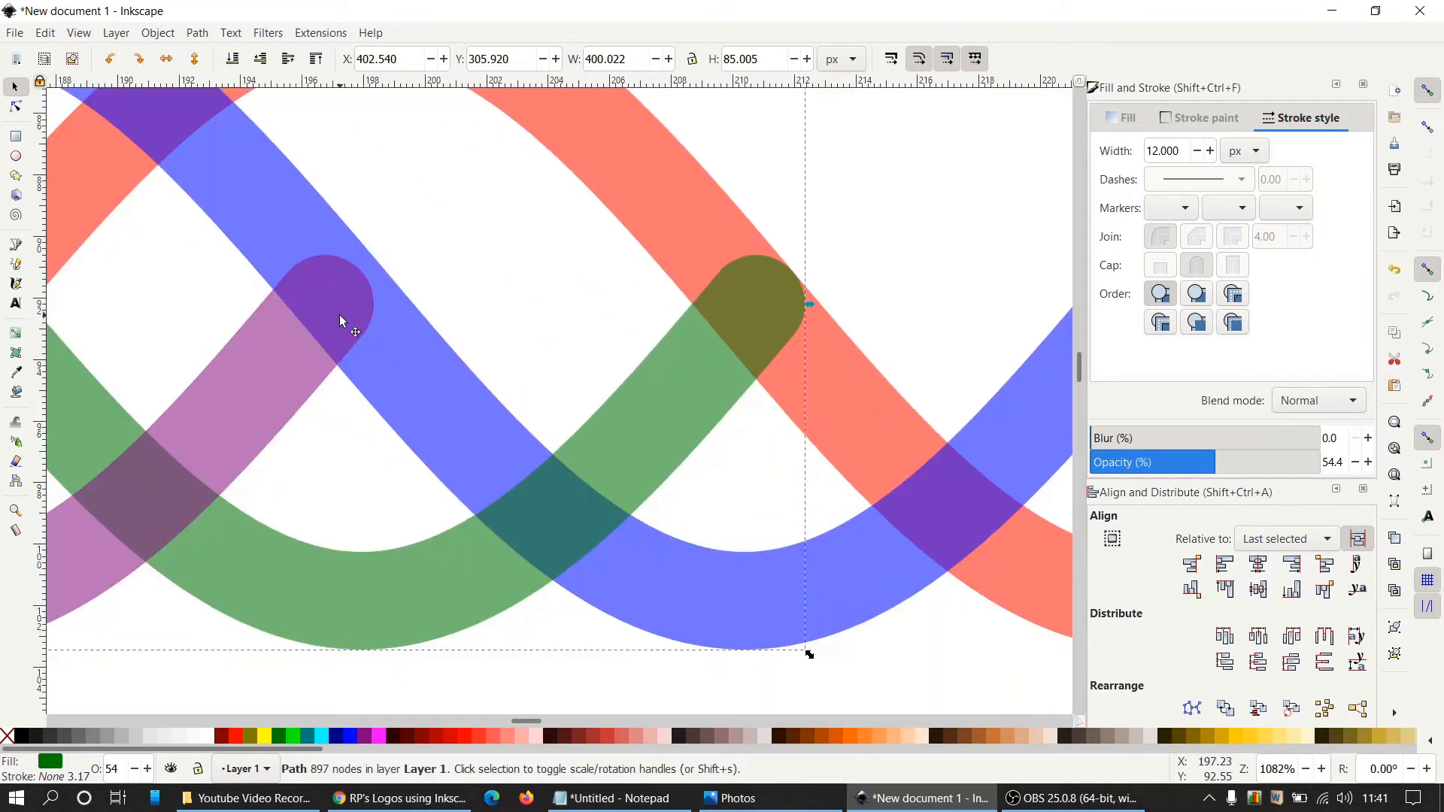
click(340, 315)
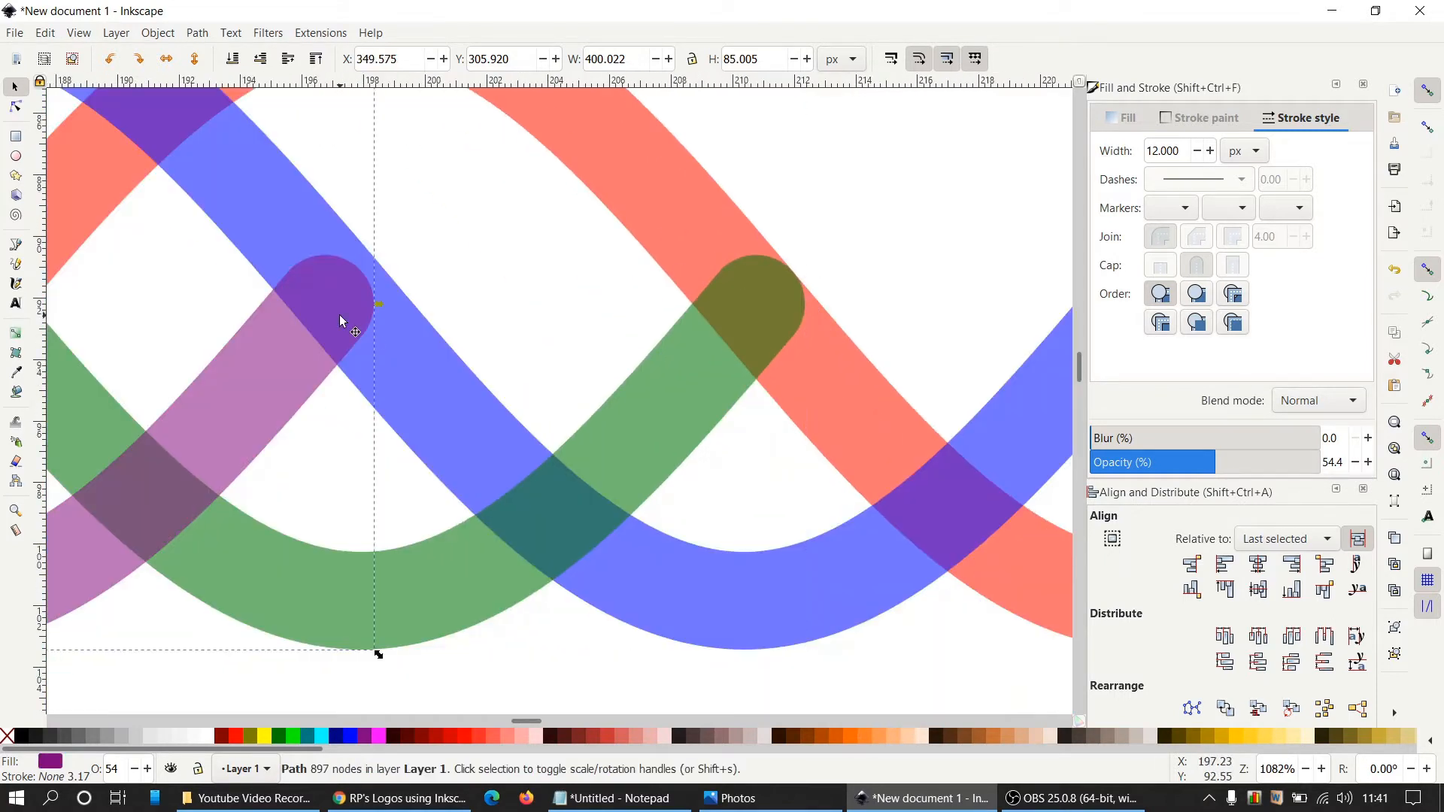
scroll(340, 315, up, 3)
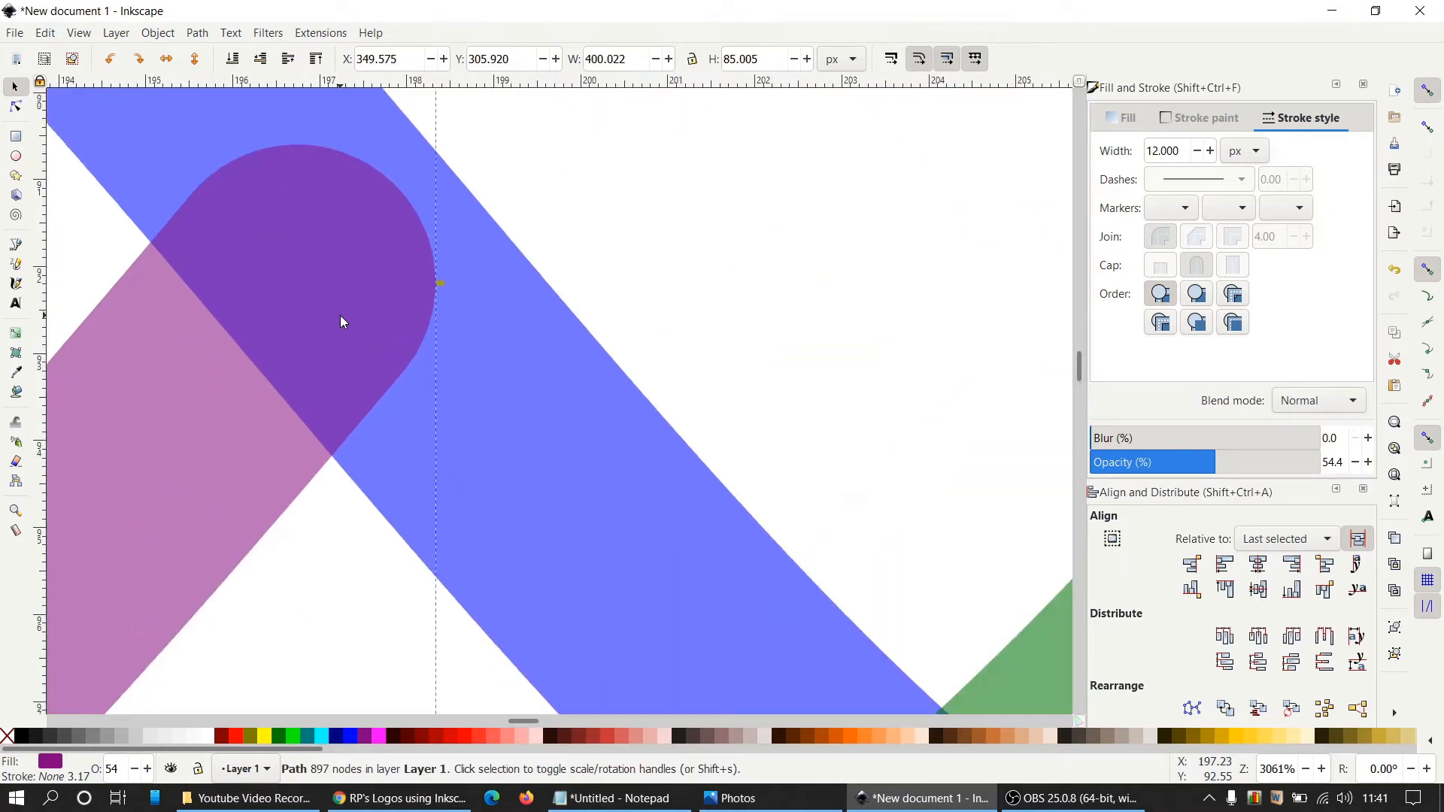
key(Right)
key(alt+Right)
key(alt+Right)
key(alt+Right)
key(alt+Right)
key(alt+Right)
key(alt+Right)
key(alt+Right)
key(alt+Right)
key(alt+Right)
key(alt+Right)
key(alt+Right)
key(alt+Right)
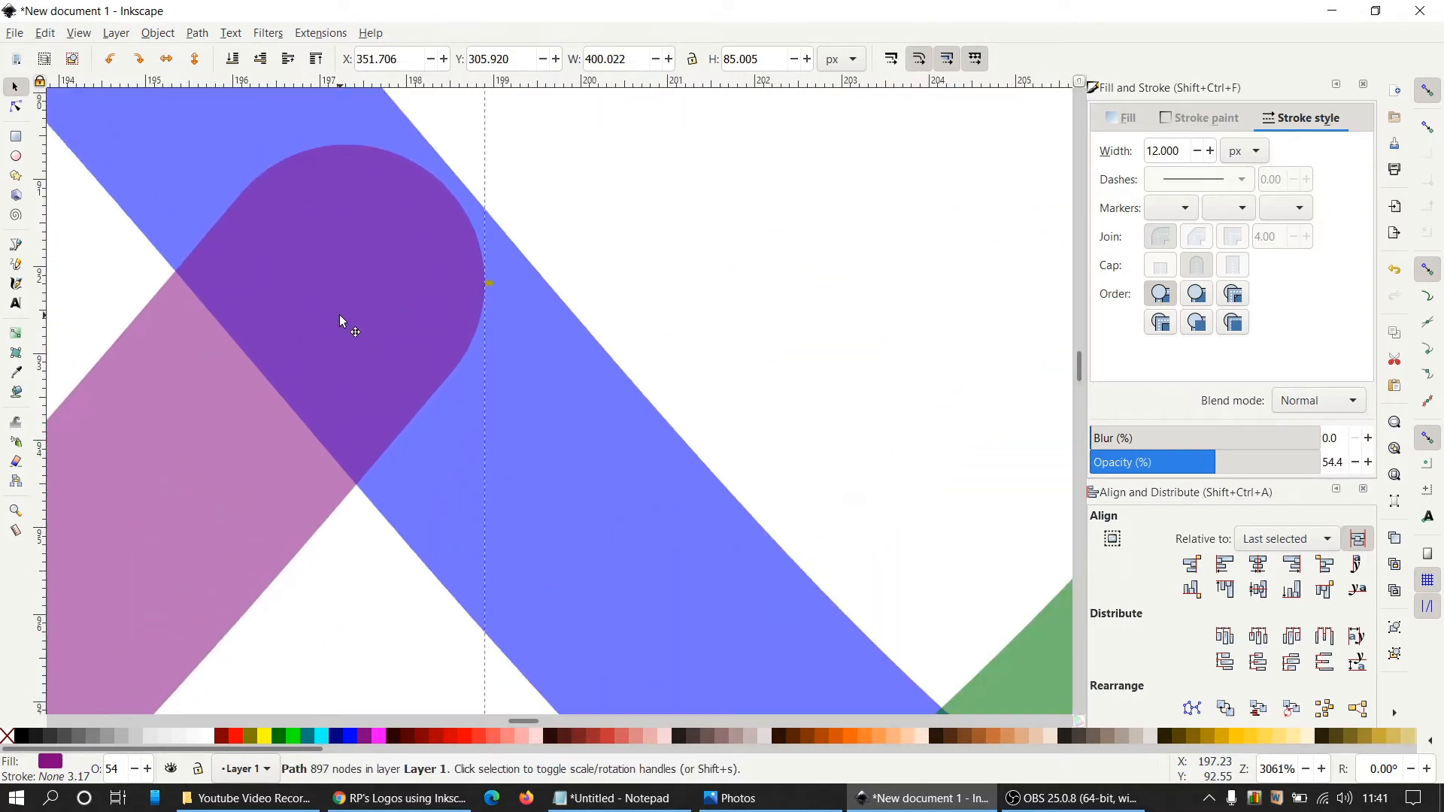
key(alt+Right)
key(alt+Right)
key(alt+Right)
key(alt+Right)
key(alt+Right)
key(alt+Right)
key(alt+Right)
key(alt+Right)
key(alt+Right)
key(alt+Right)
key(alt+Right)
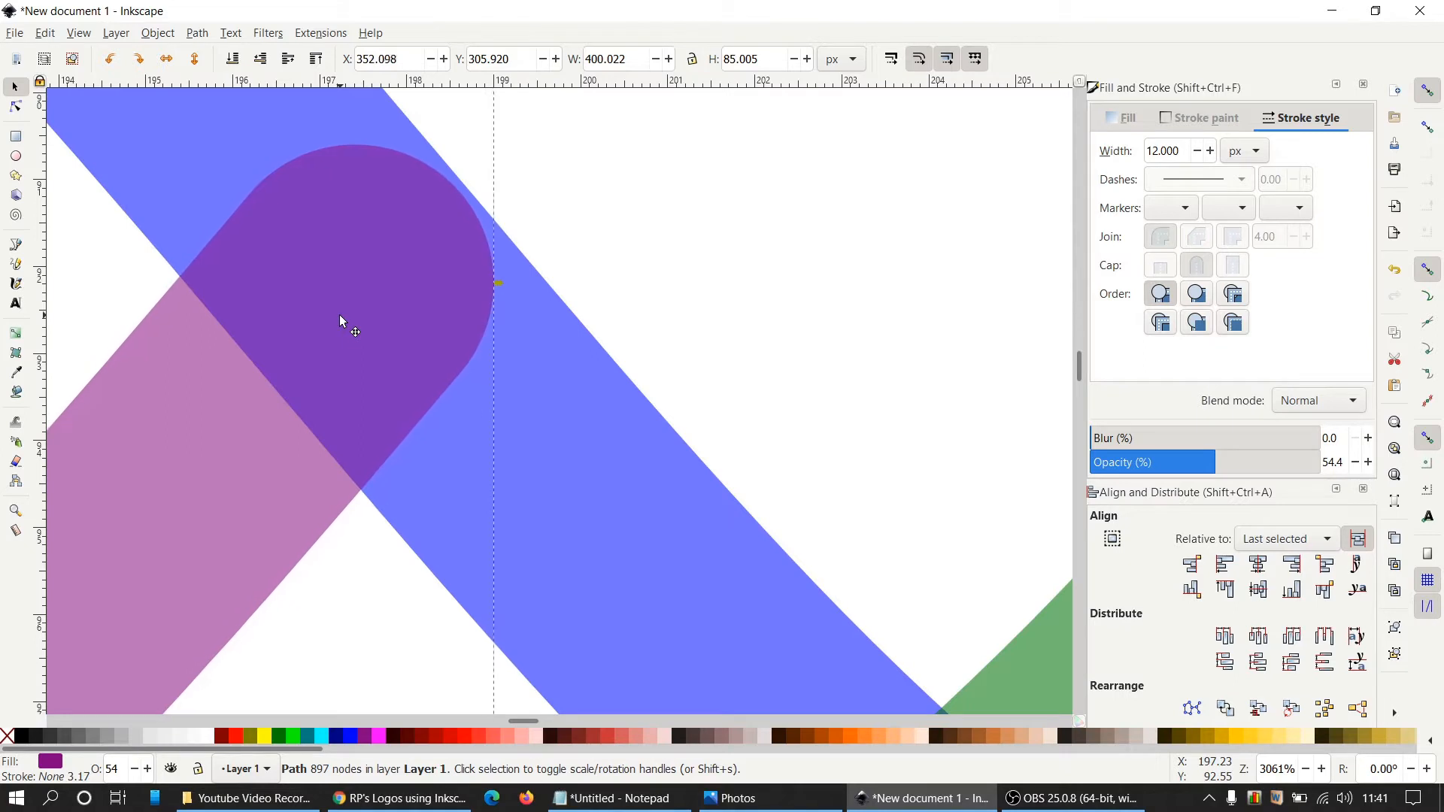
key(alt+Right)
key(alt+Right)
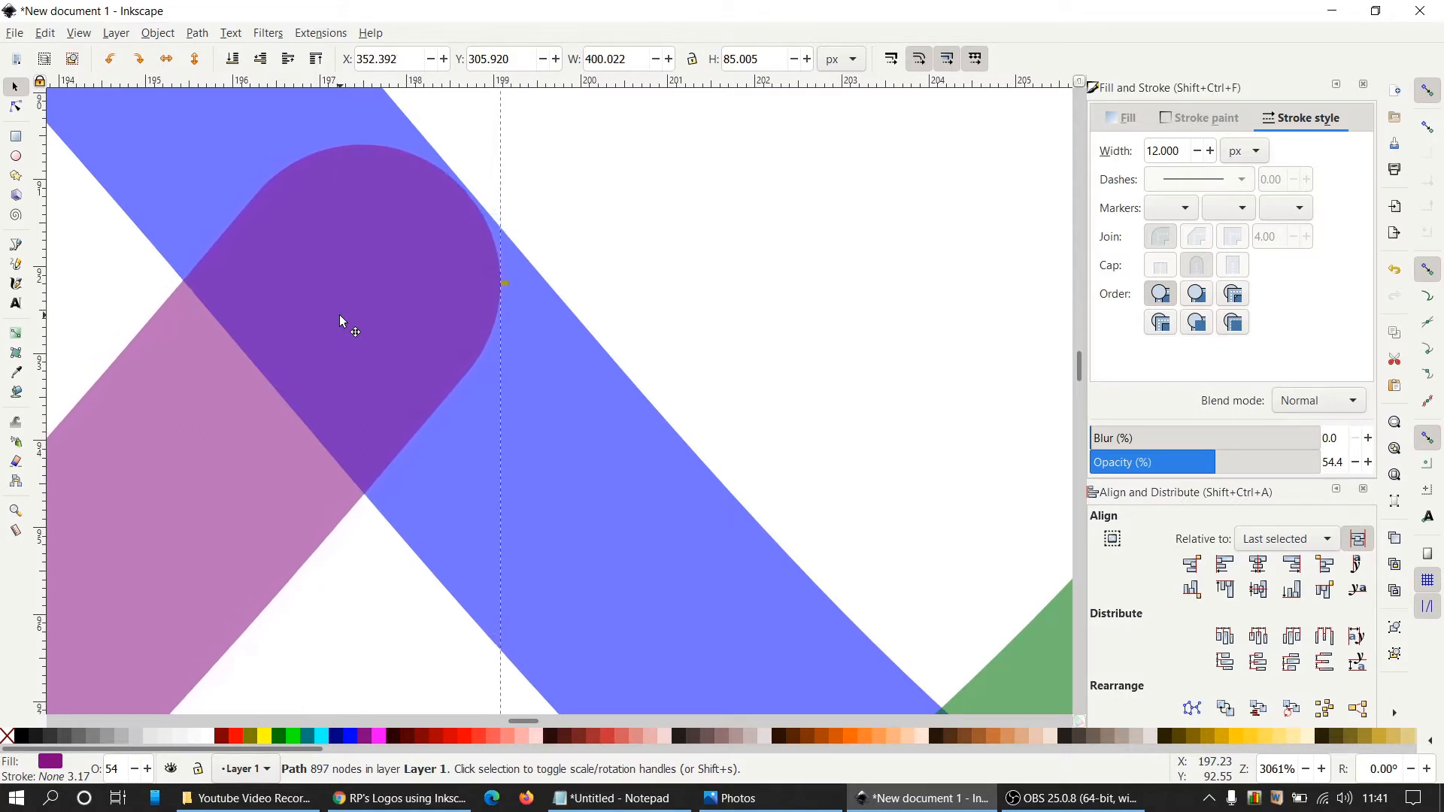
ctrl+scroll(340, 316, up, 1)
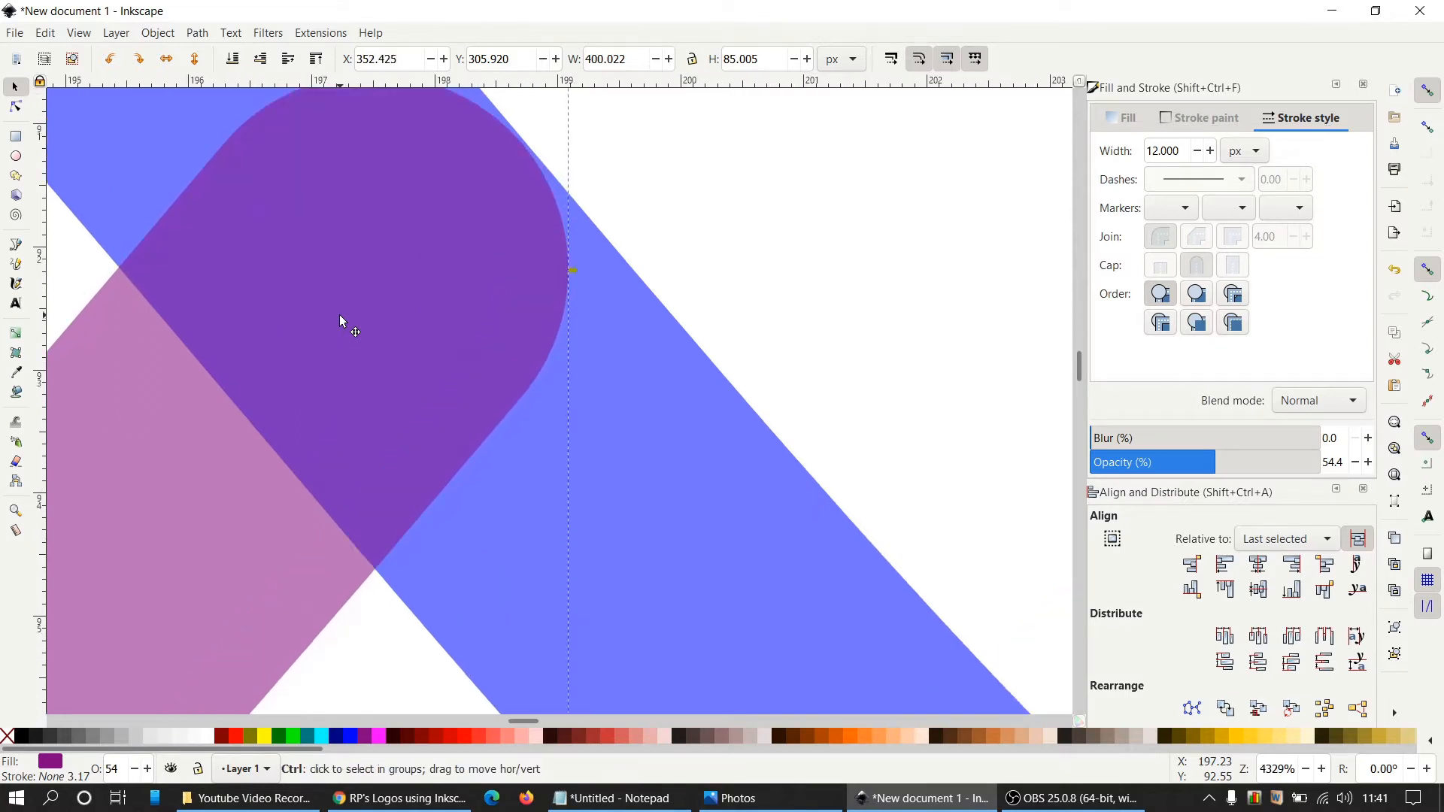
key(alt+Right)
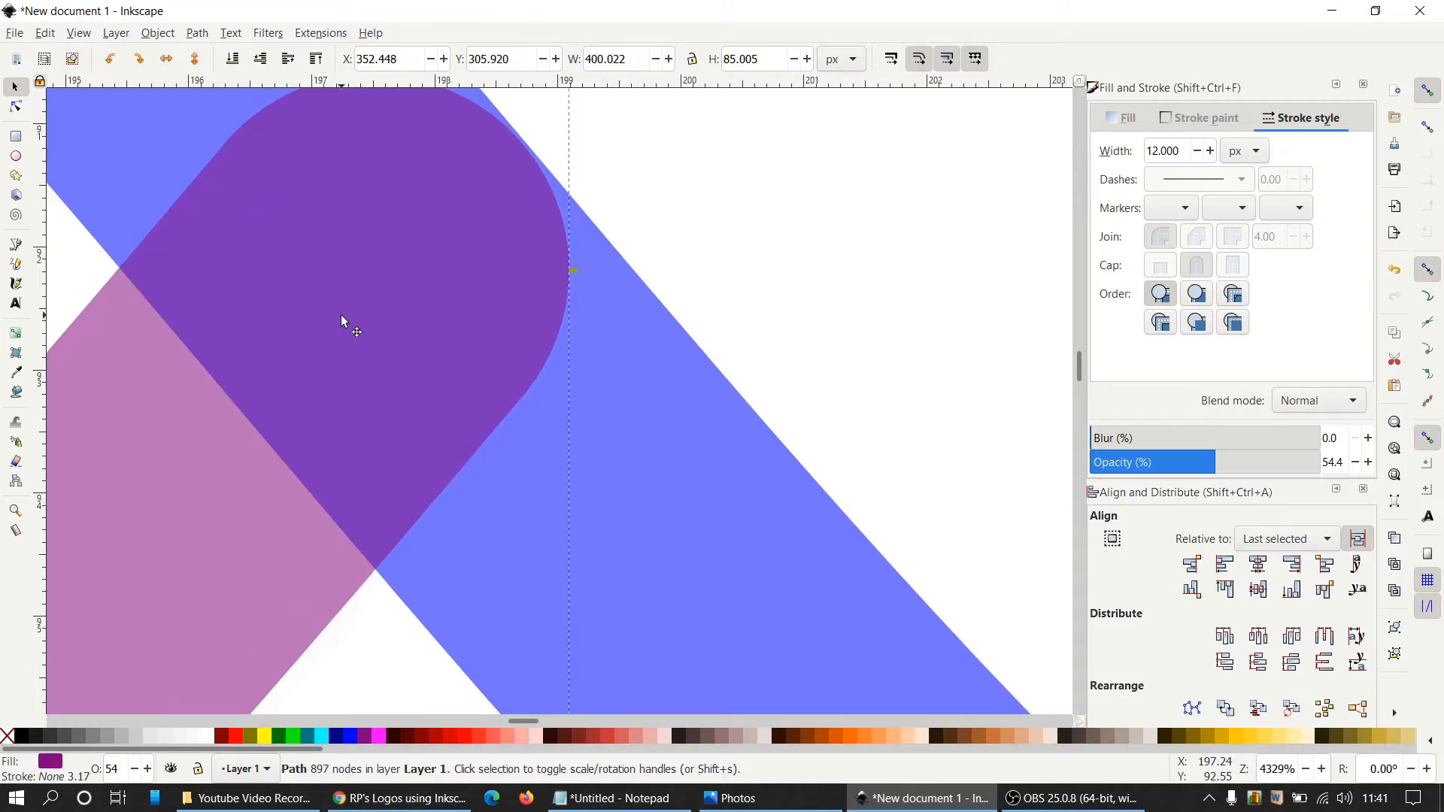
key(alt+Right)
ctrl+scroll(342, 316, down, 2)
ctrl+scroll(342, 316, down, 4)
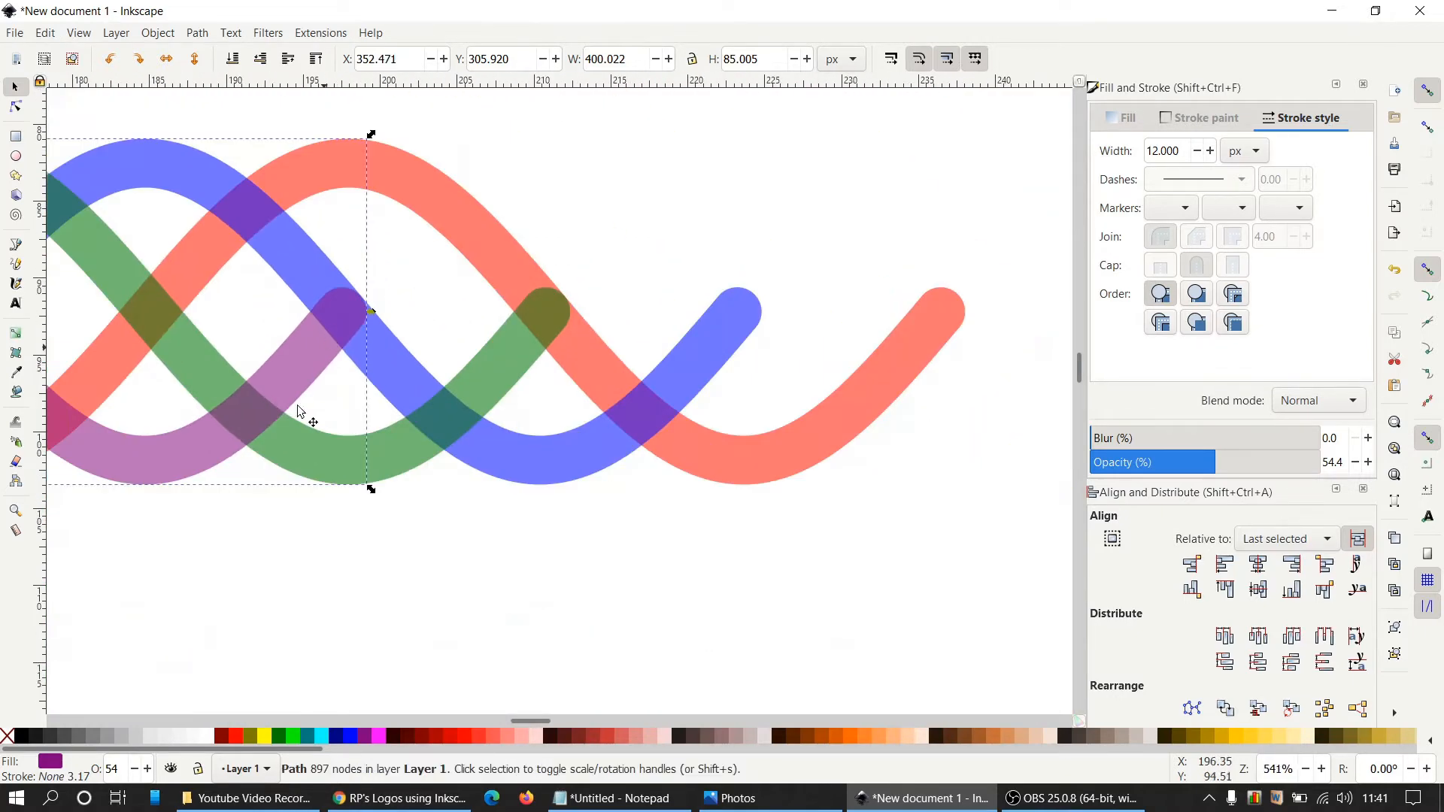
Draw a rectangle about 63 by 73 mm over the left ends of the waves, with no stroke and fill colour #FFB380
drag(532, 722, 497, 722)
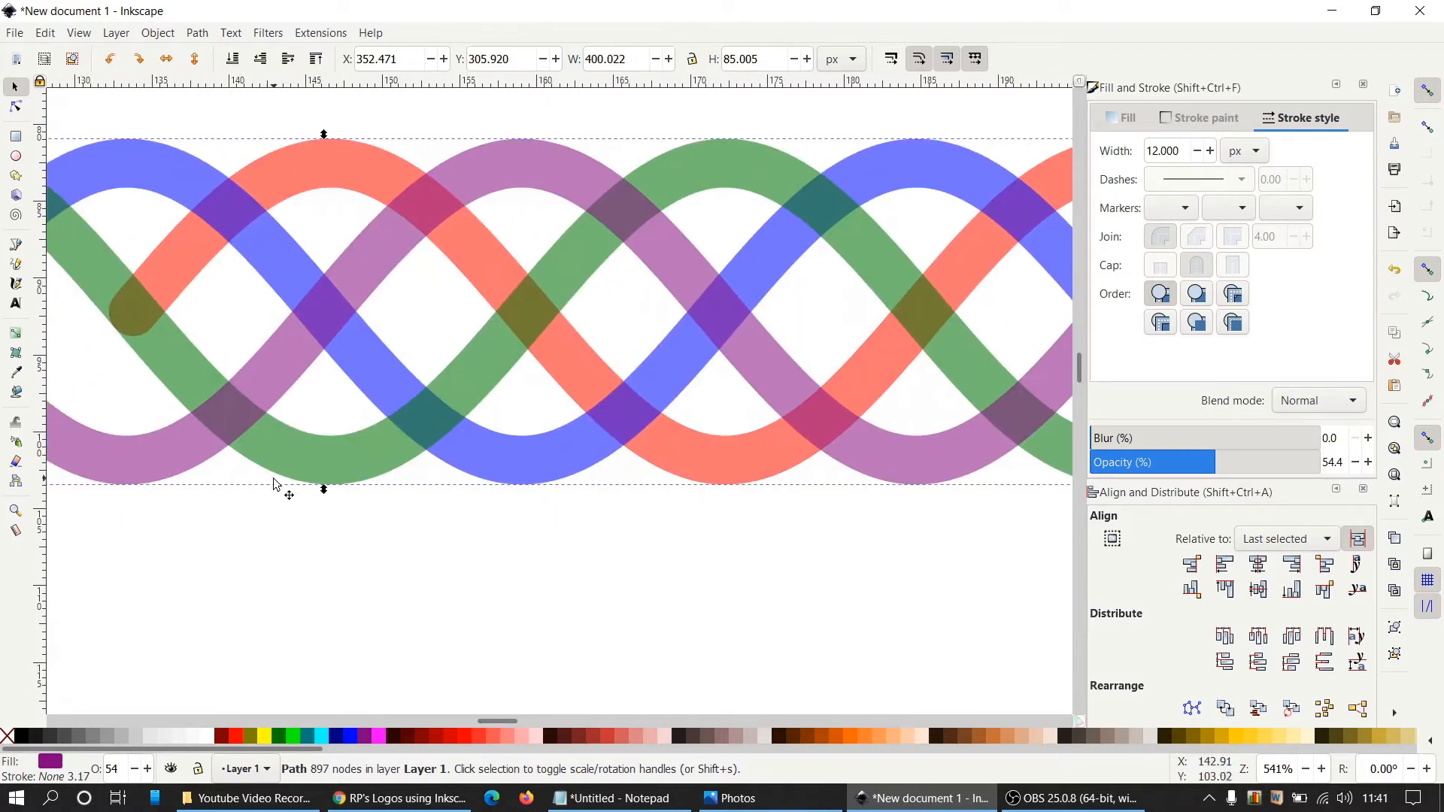
ctrl+scroll(132, 349, up, 4)
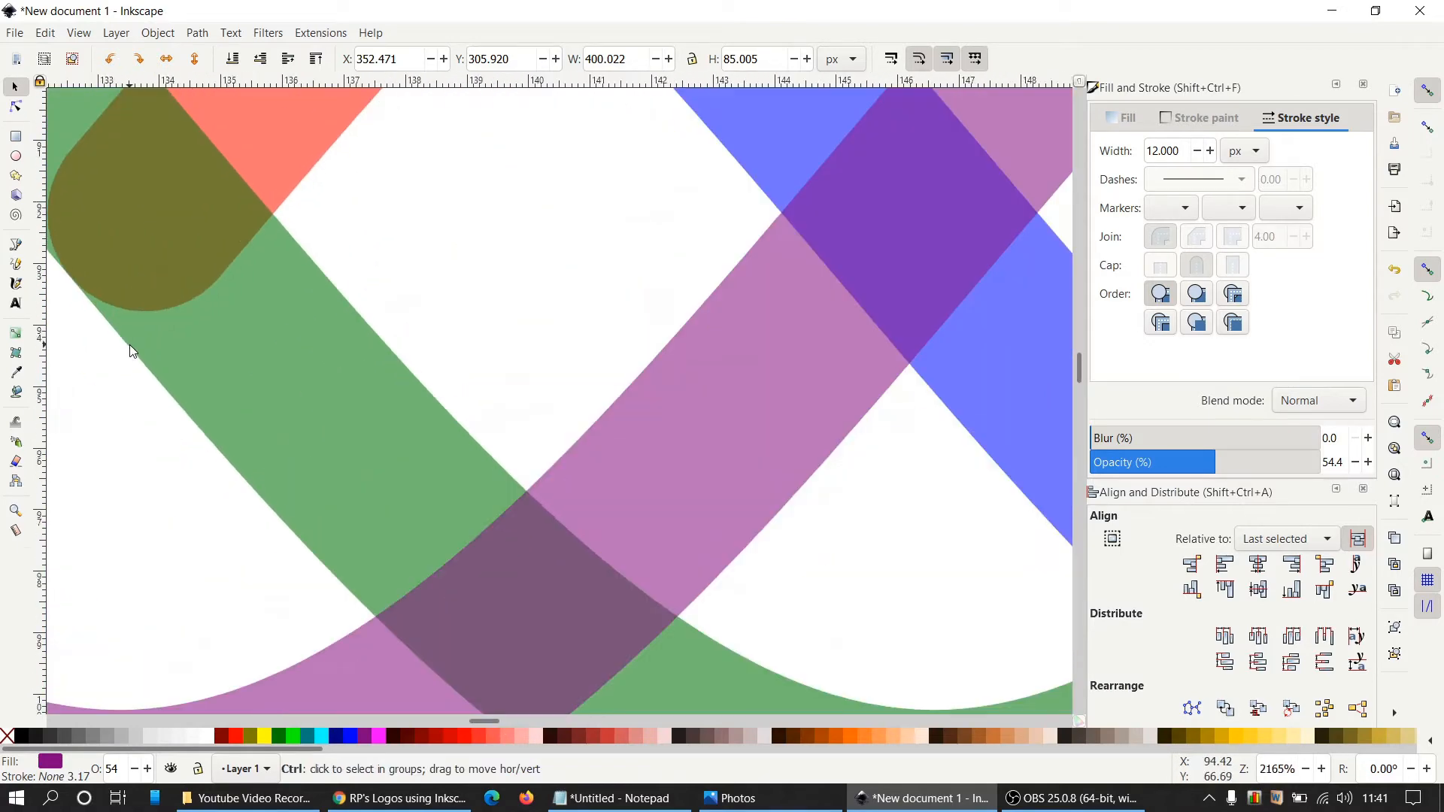
ctrl+scroll(133, 348, down, 7)
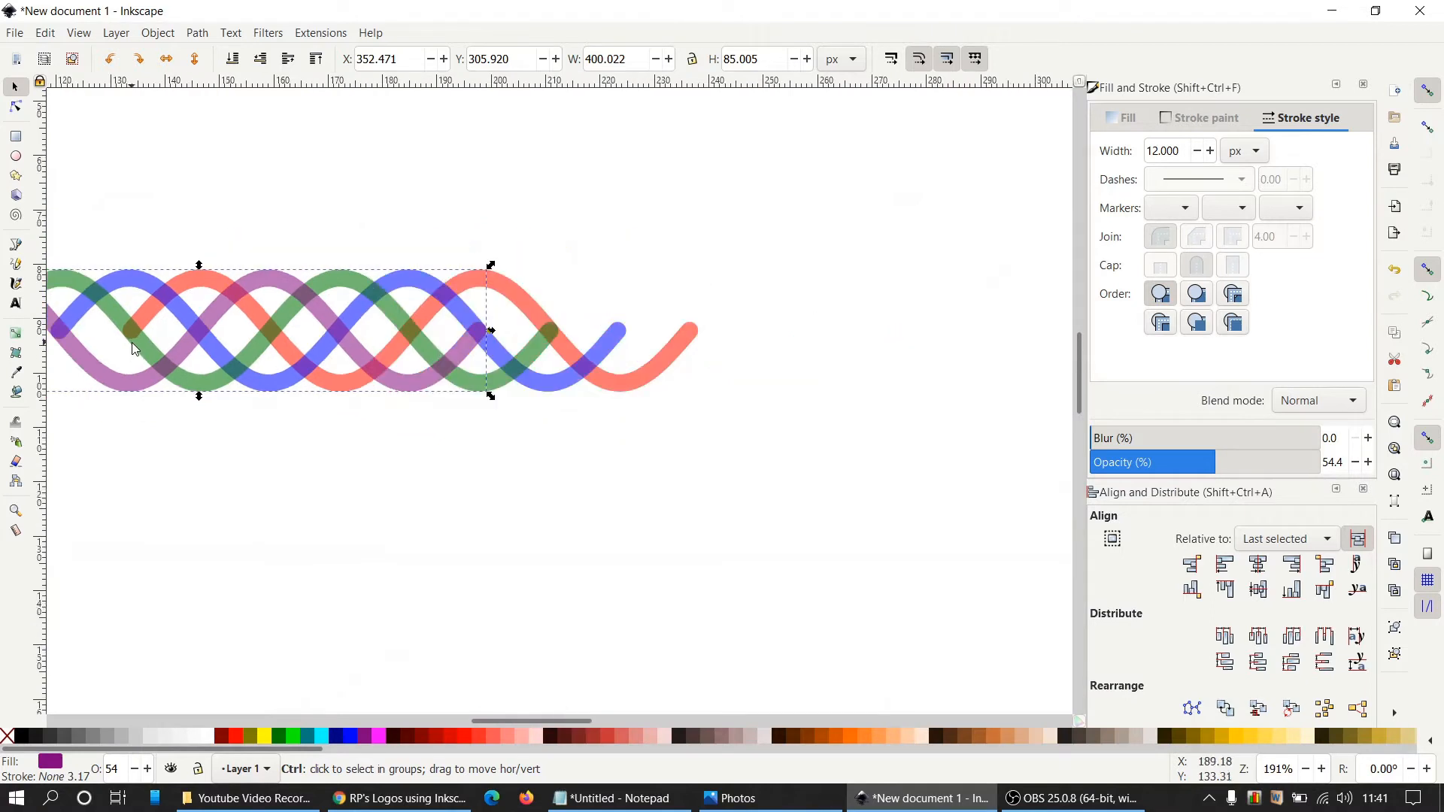
click(614, 658)
shift+scroll(677, 601, left, 10)
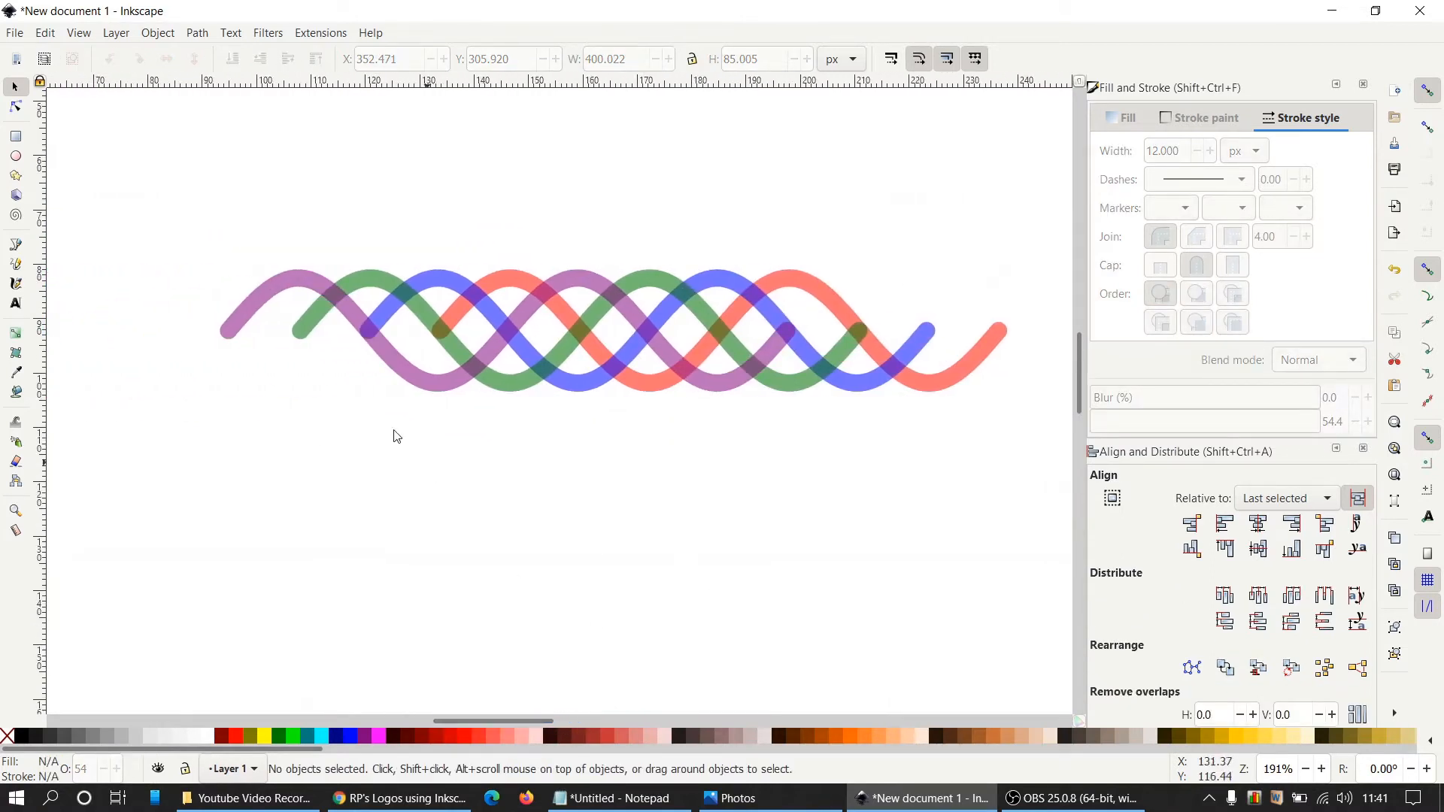
click(16, 138)
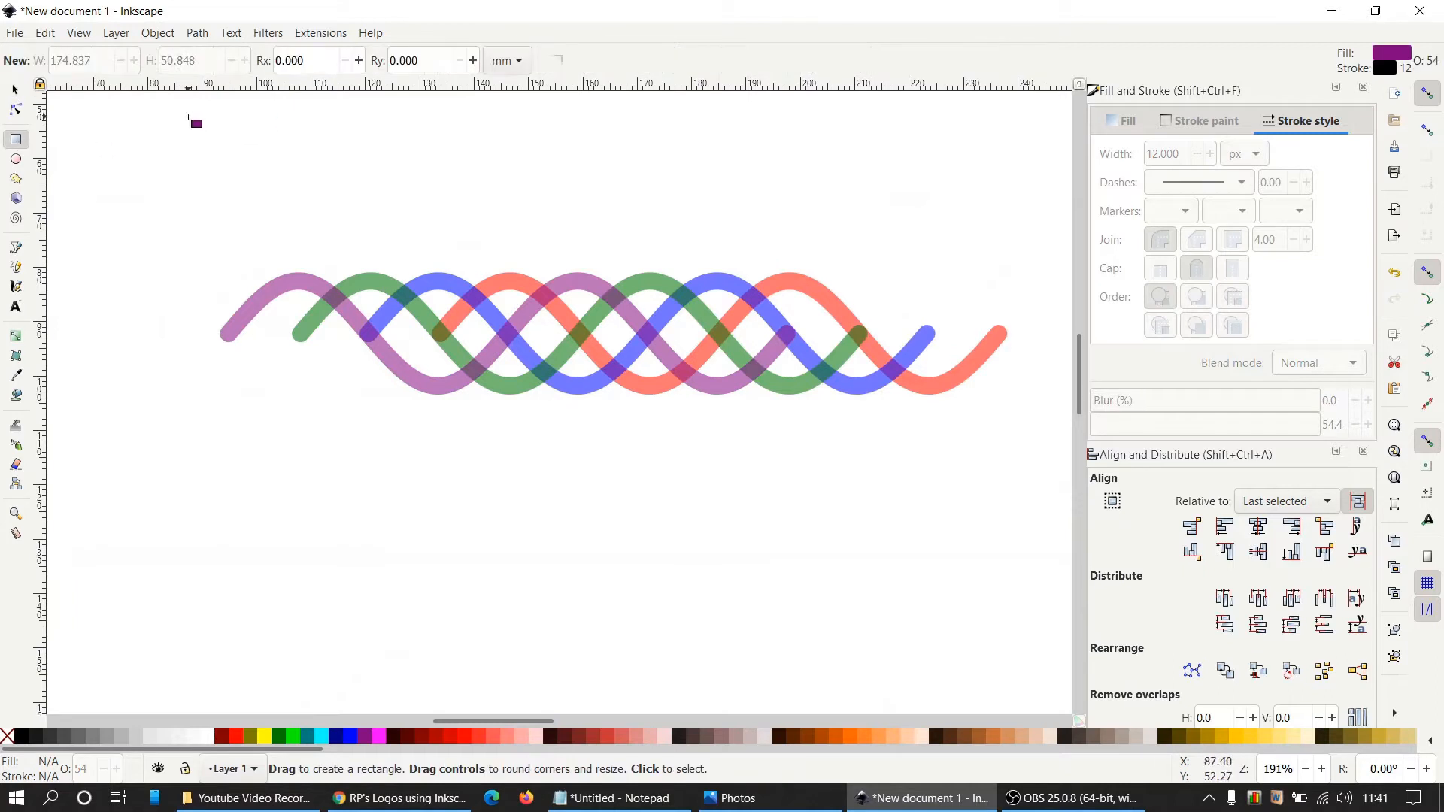
mouse_move(177, 121)
mouse_down()
mouse_move(349, 129)
mouse_move(515, 364)
mouse_move(520, 521)
mouse_up()
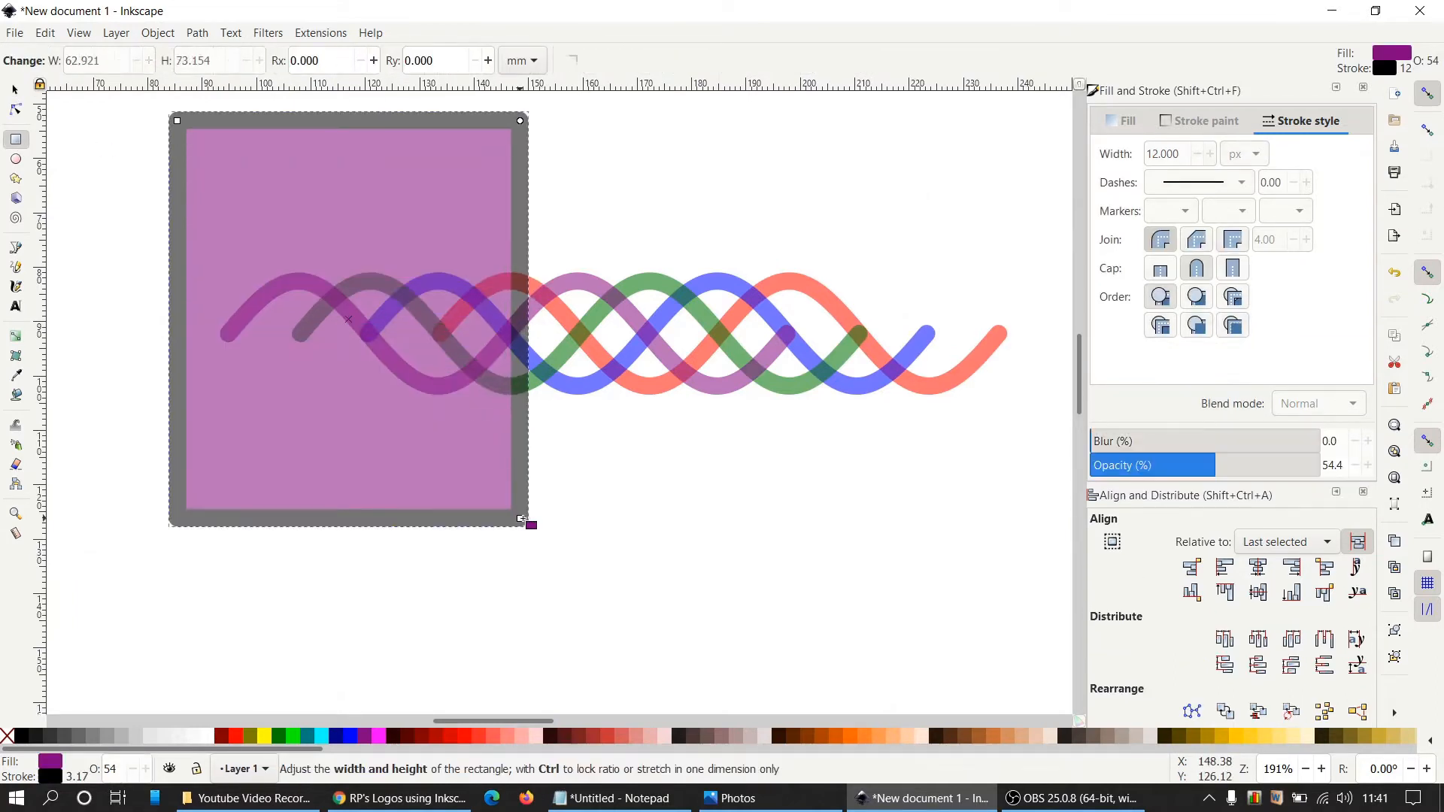
shift+click(6, 740)
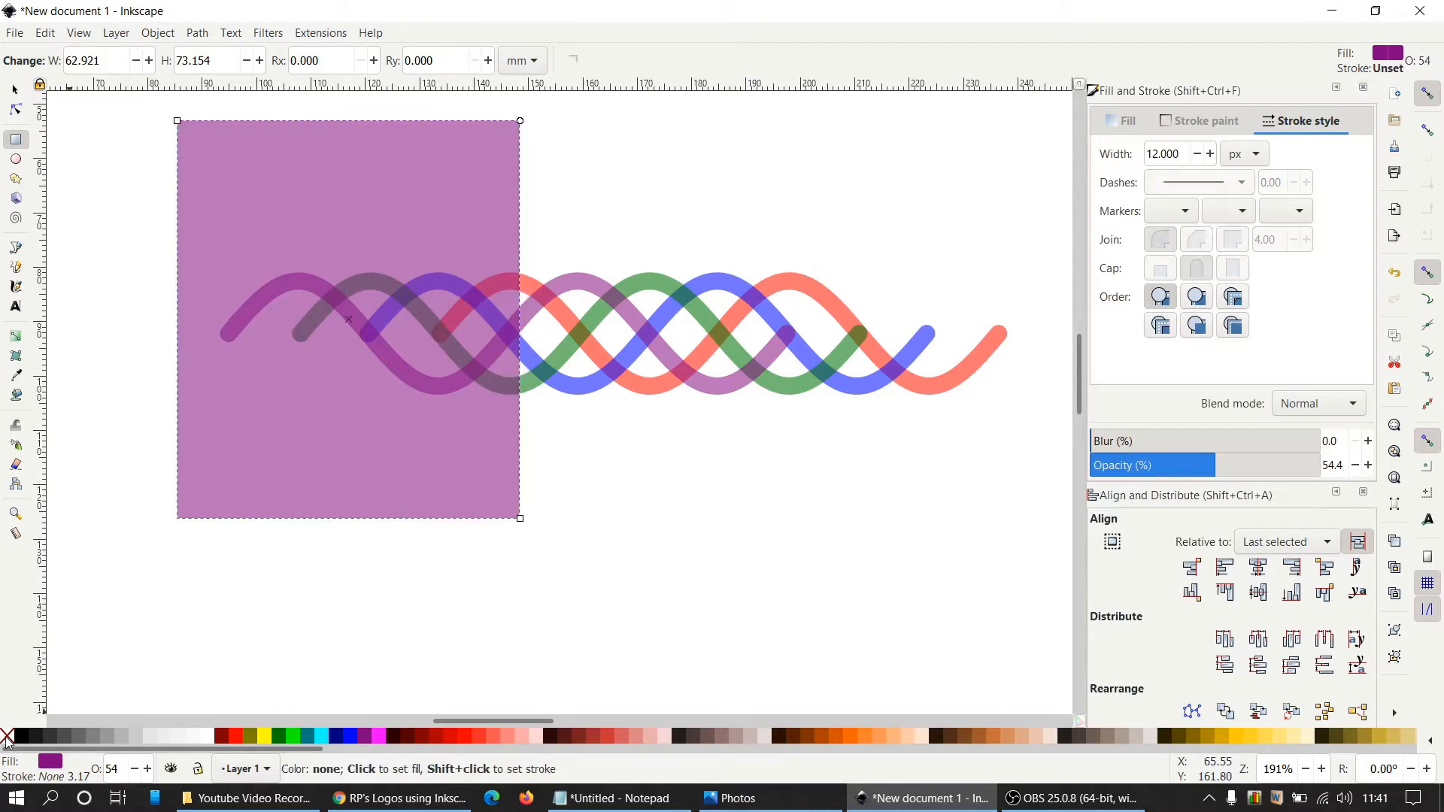
click(893, 737)
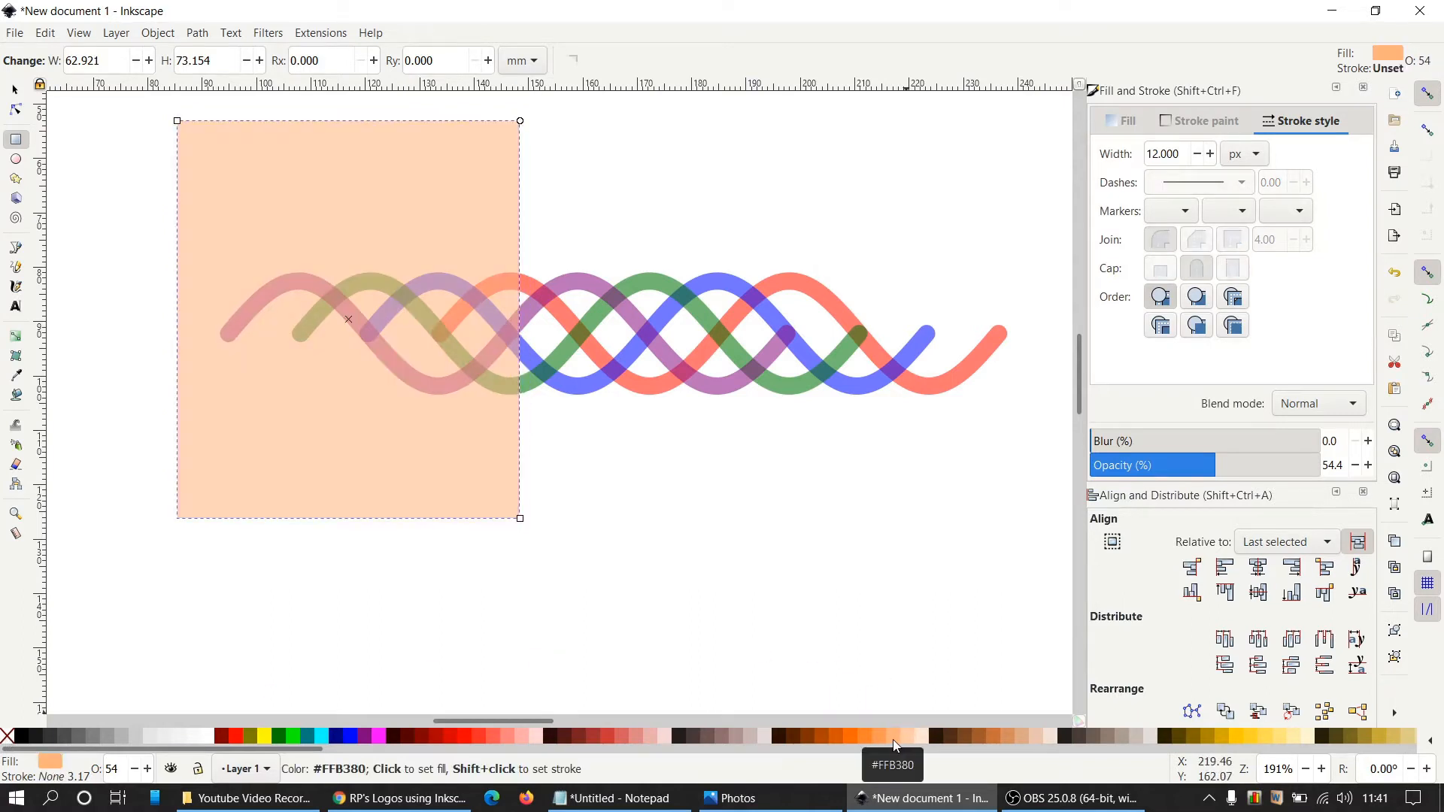
Move the rectangle left to X 291.199 px, bringing its right edge to the crossing points of the blue and red waves
click(16, 90)
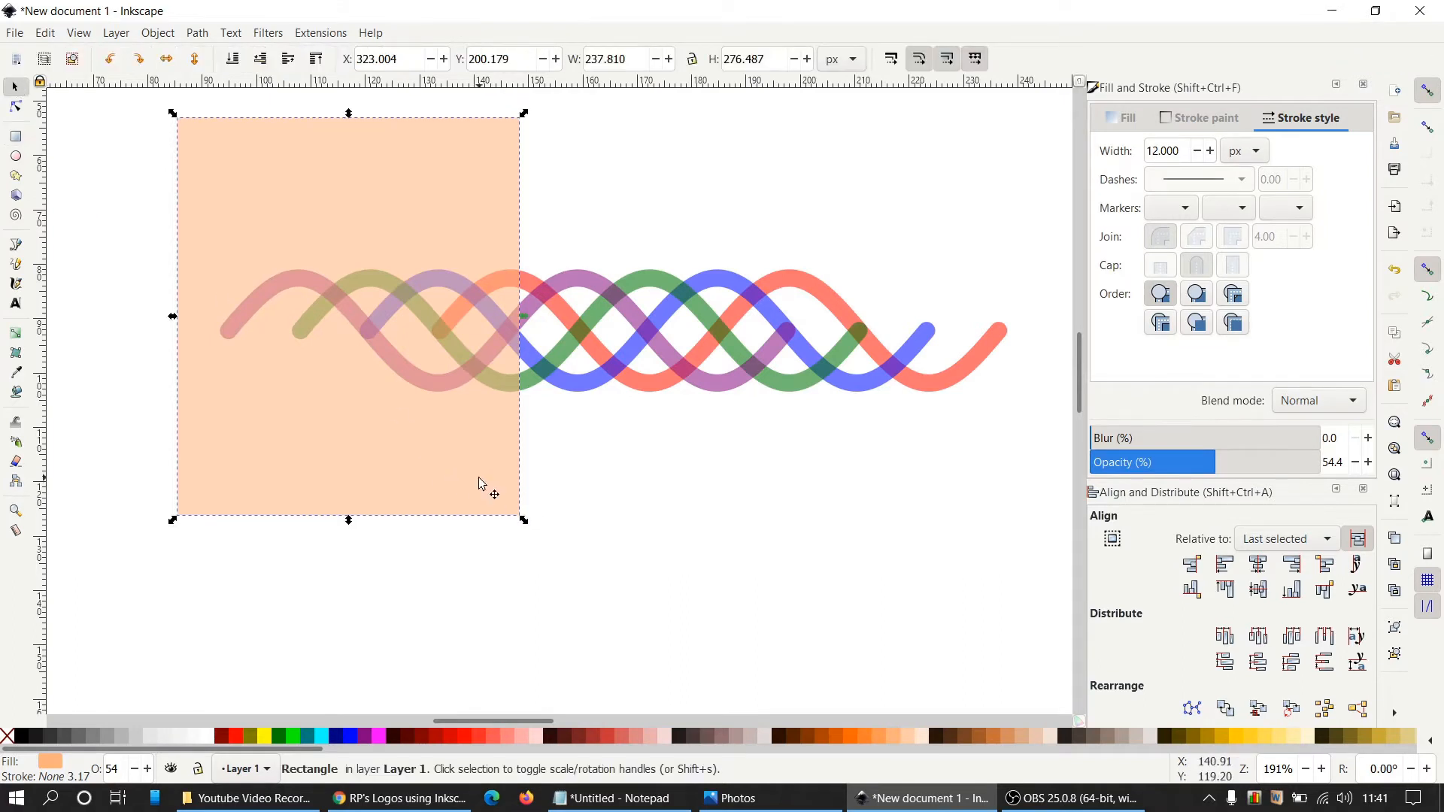
drag(478, 481, 428, 476)
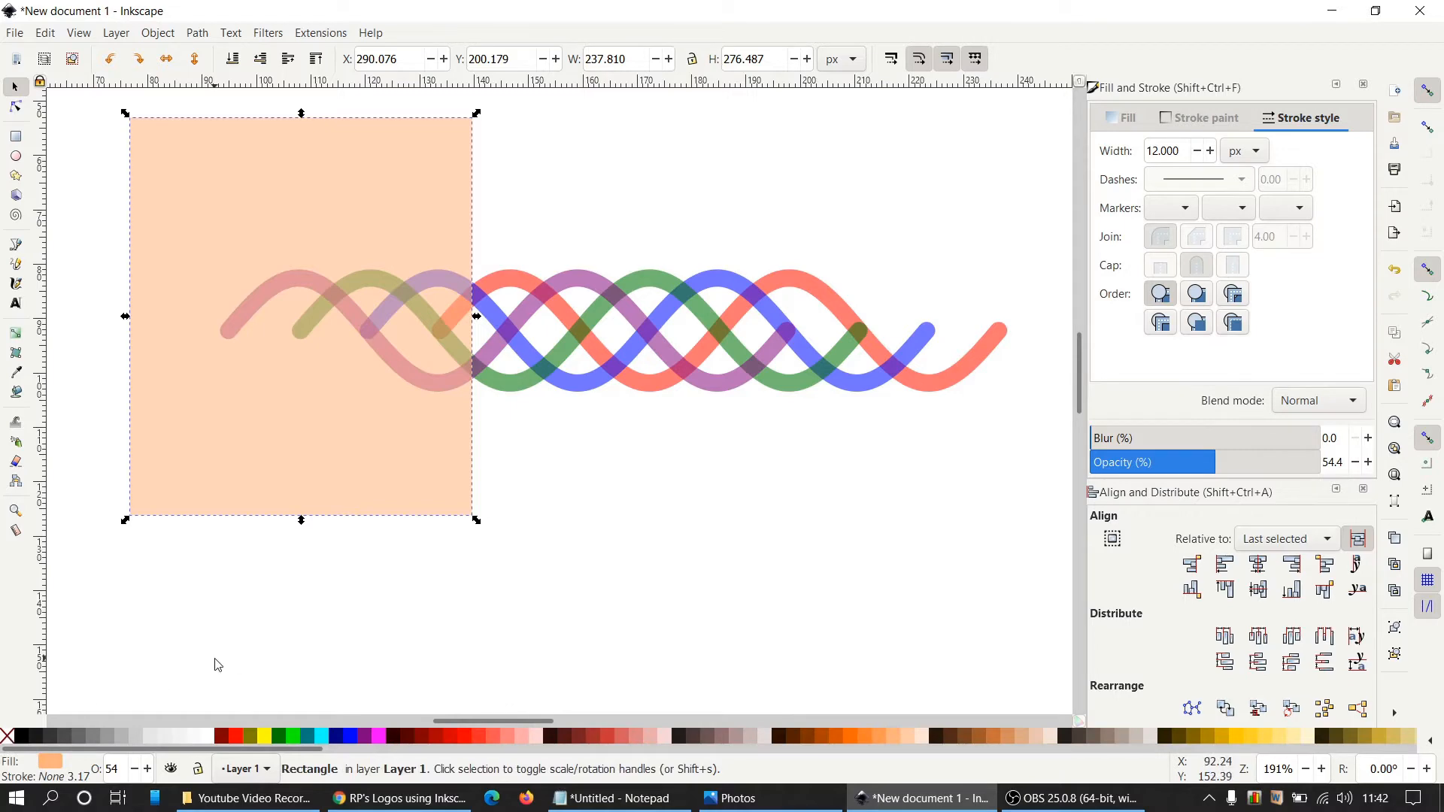
ctrl+scroll(300, 548, up, 2)
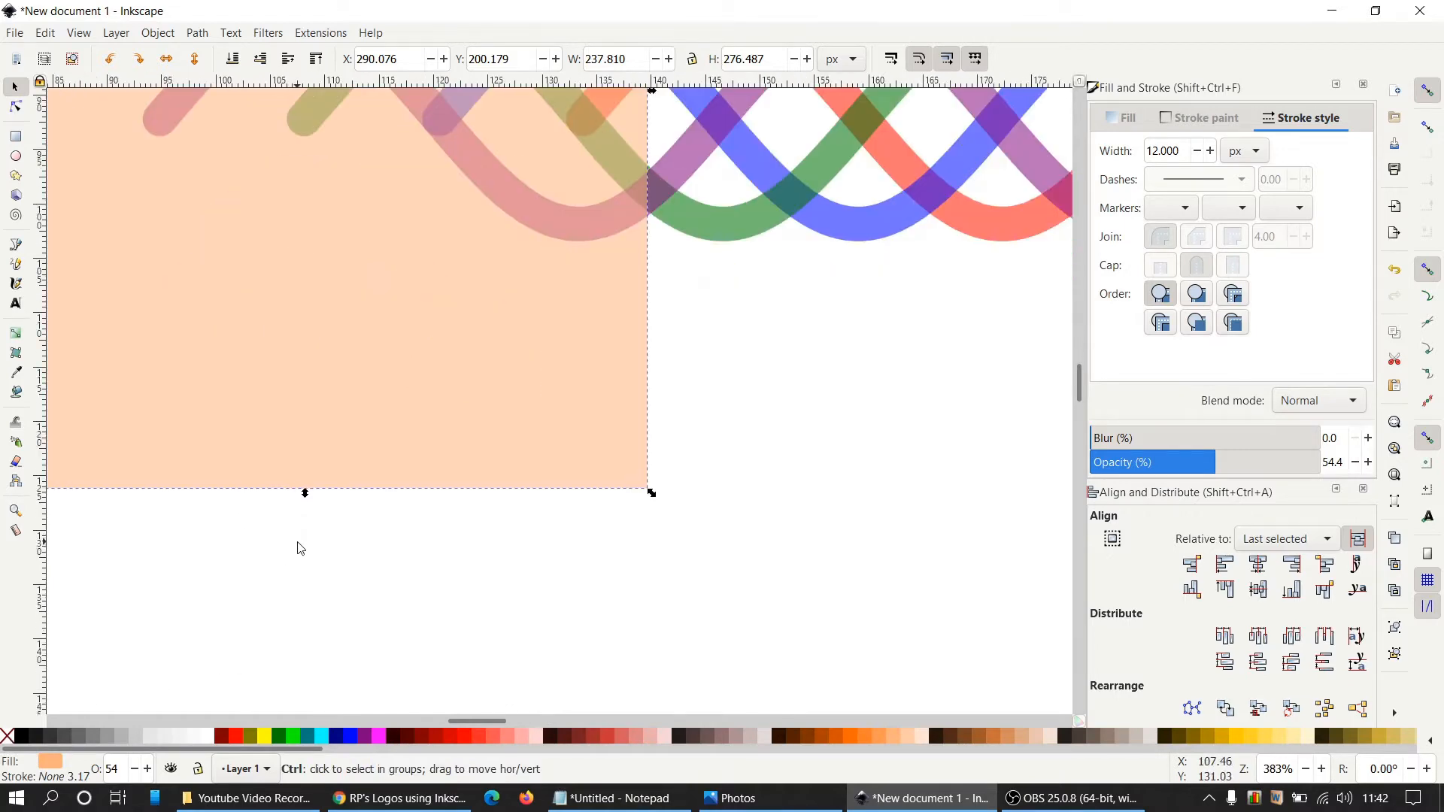
scroll(390, 480, up, 5)
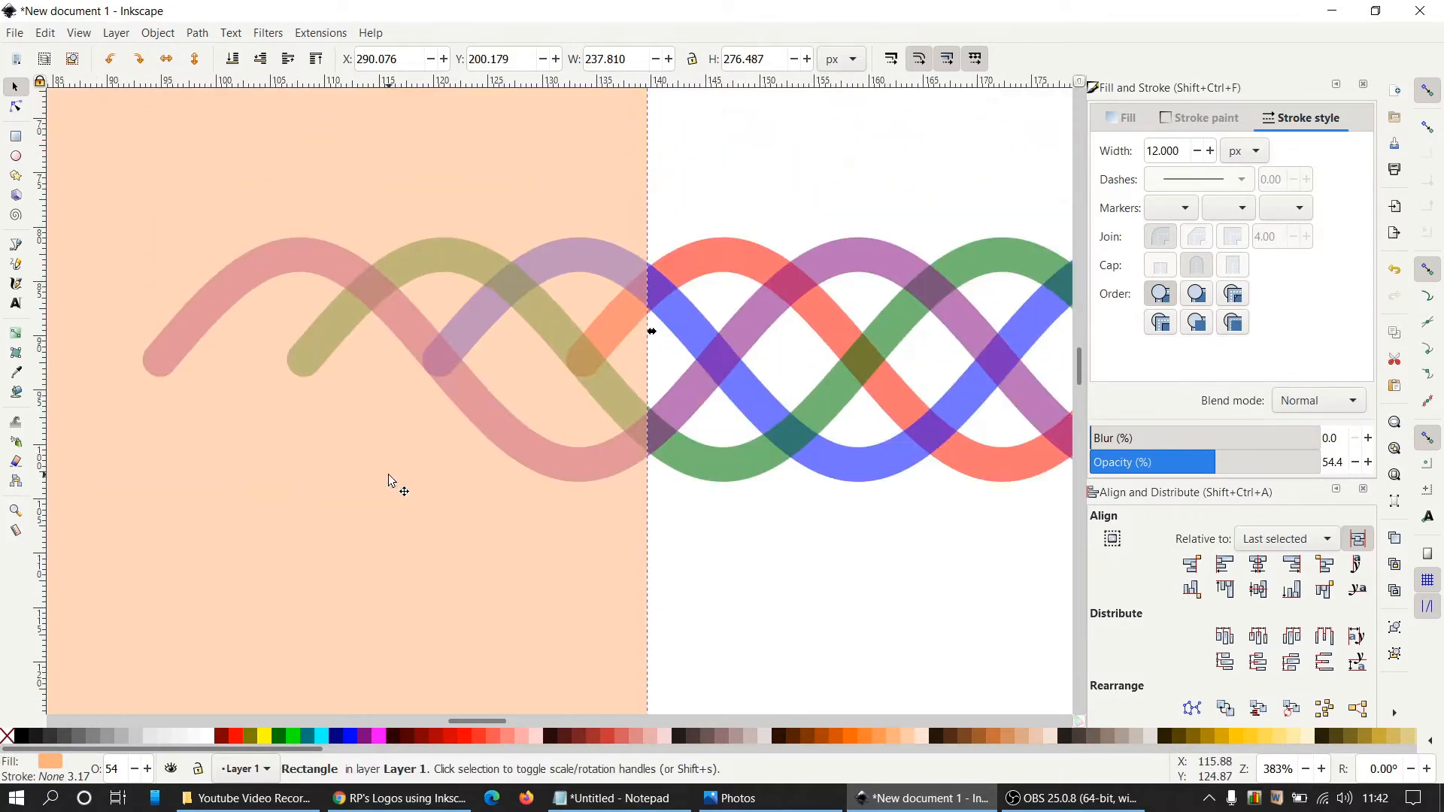
ctrl+scroll(598, 454, up, 4)
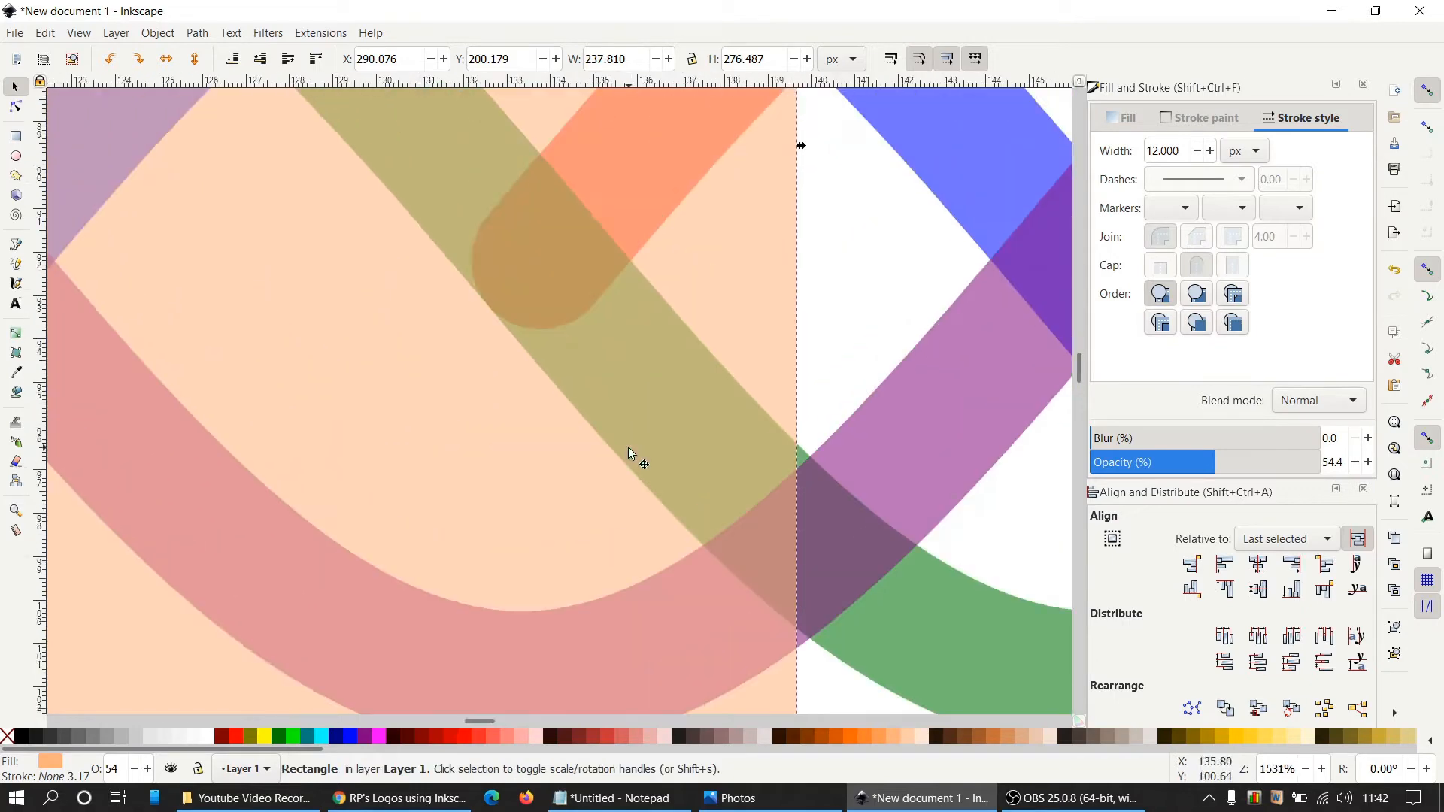
scroll(629, 449, up, 1)
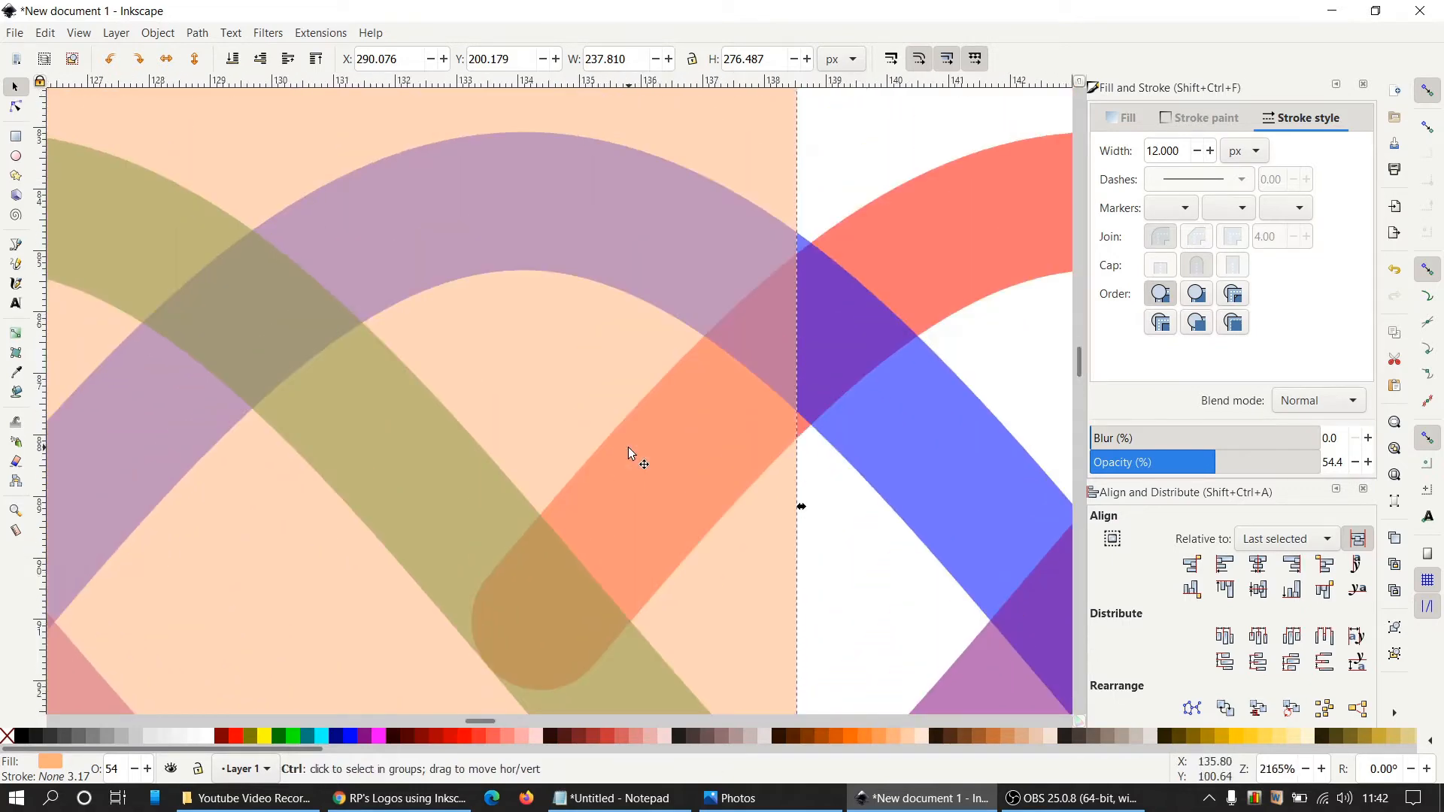
ctrl+scroll(630, 449, up, 1)
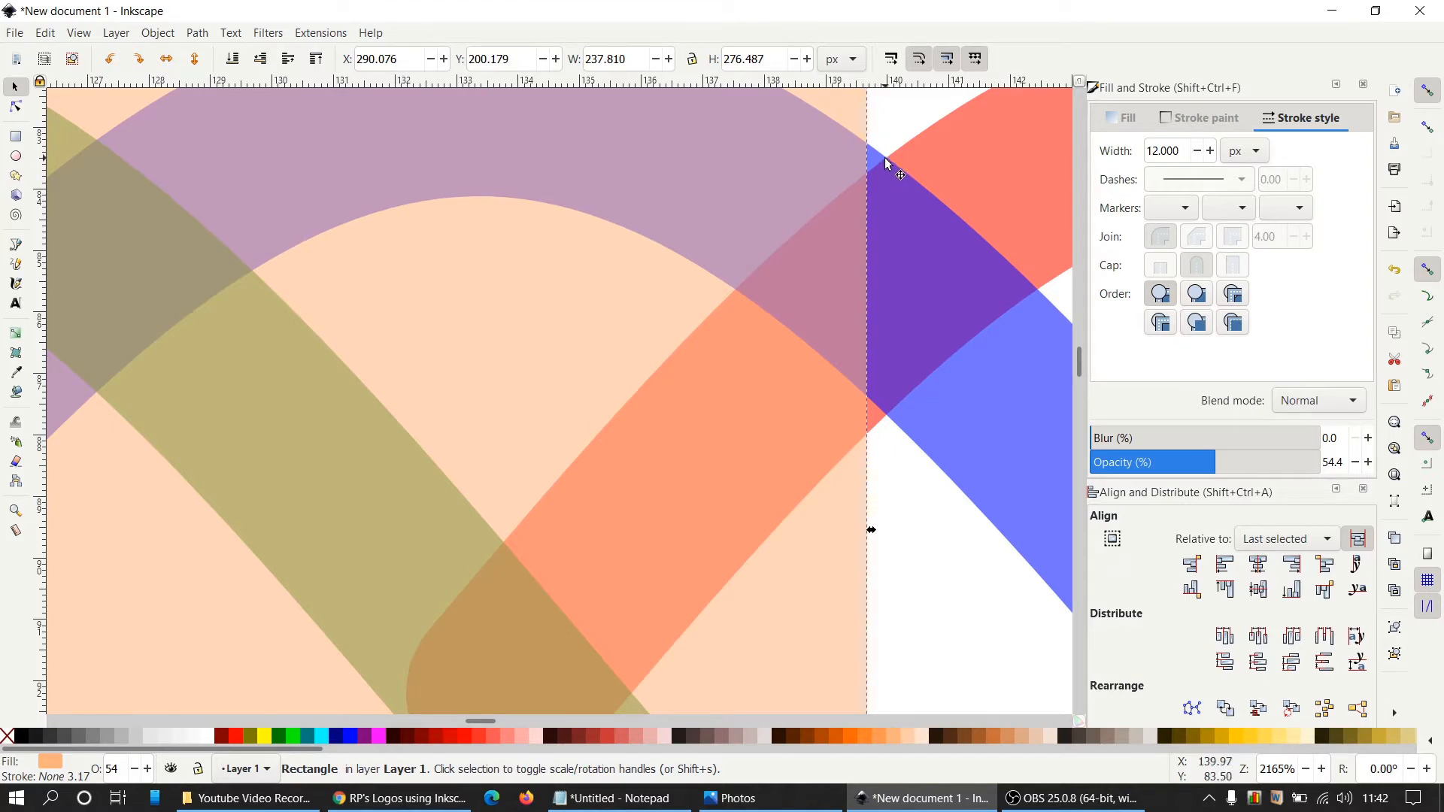
key(Right)
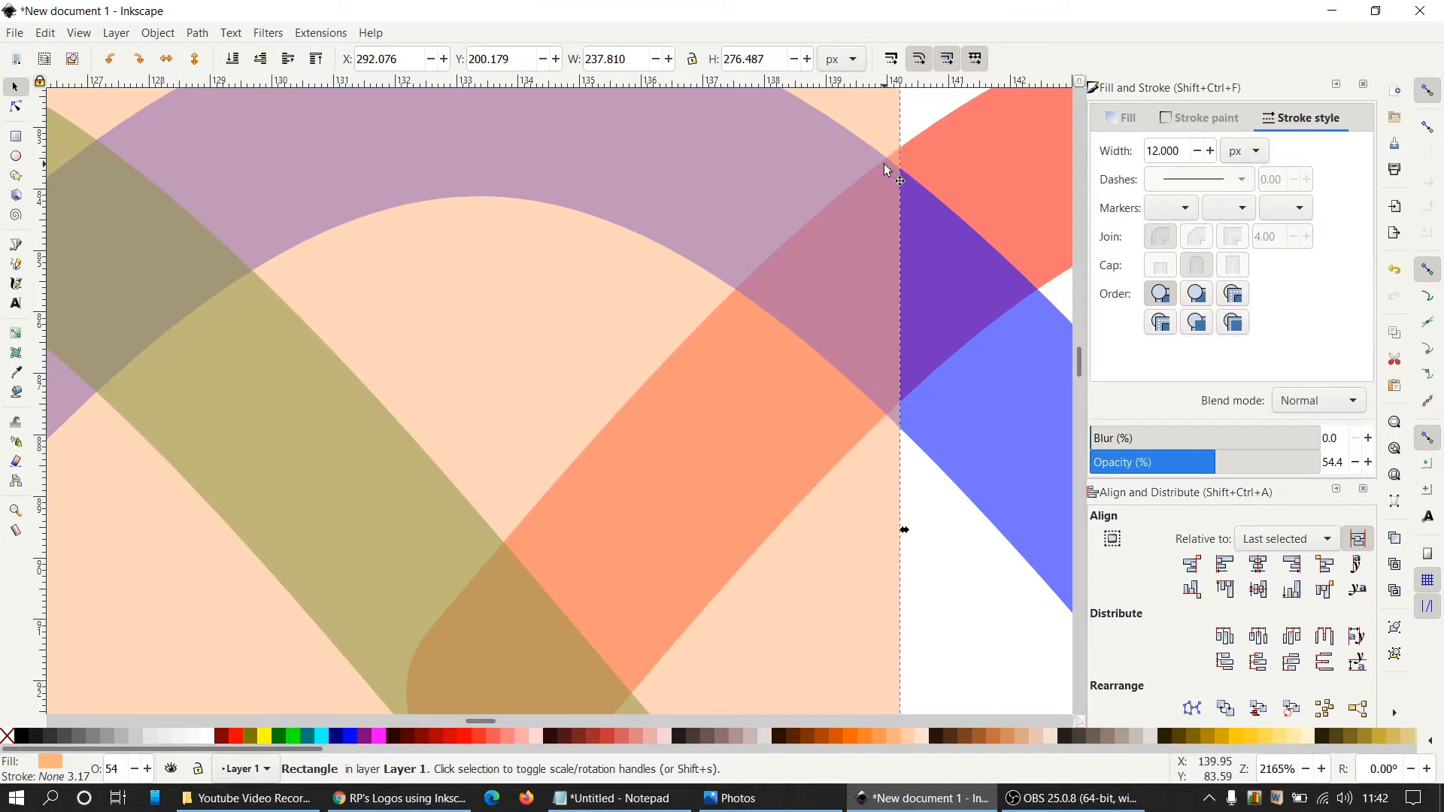
key(alt+Left)
key(alt+Left)
key(alt+Left)
key(alt+Left)
key(alt+Left)
key(alt+Left)
key(alt+Left)
key(alt+Left)
key(alt+Left)
key(alt+Left)
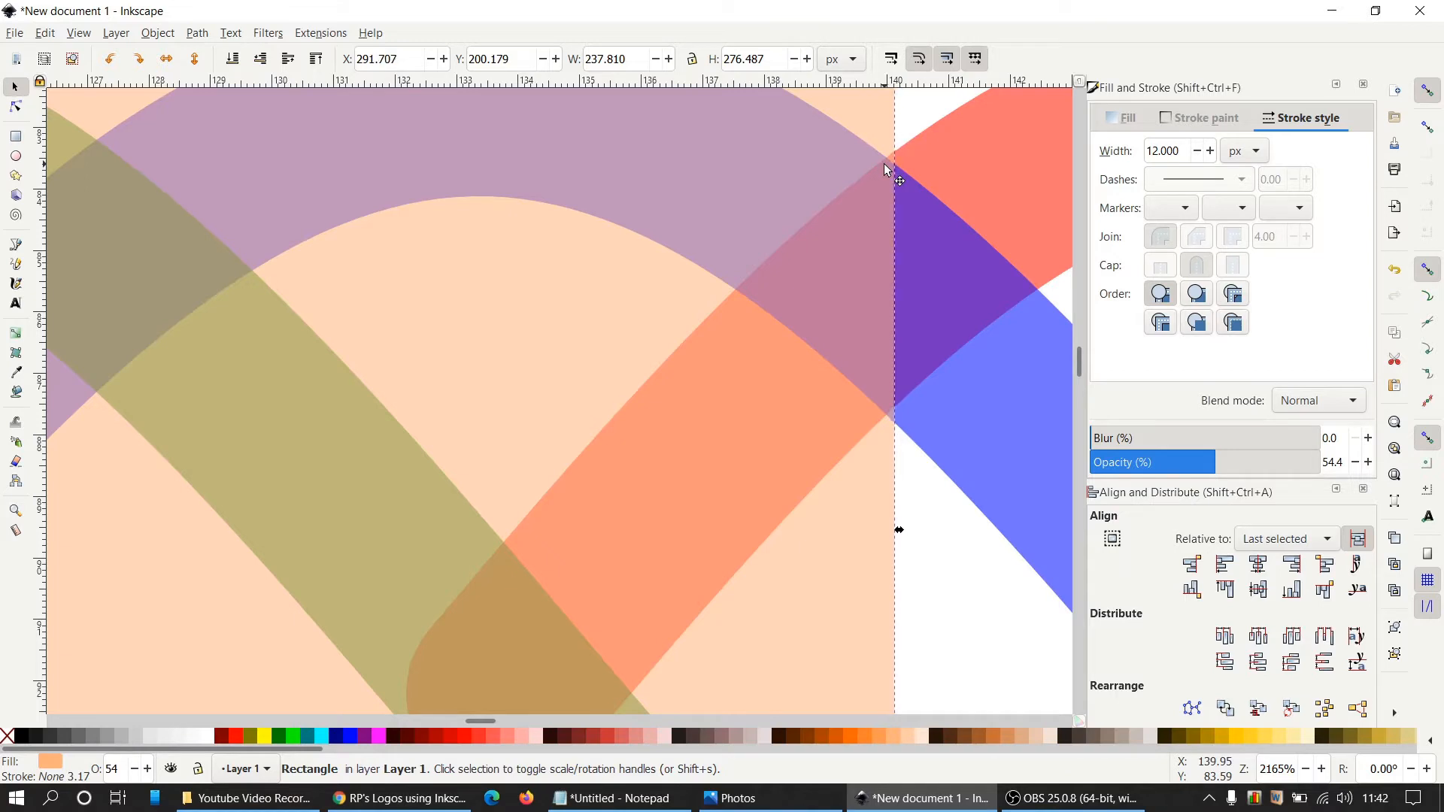
key(alt+Left)
key(alt+Left)
key(alt+Left)
key(alt+Left)
key(alt+Left)
key(alt+Left)
key(alt+Left)
key(alt+Left)
key(alt+Left)
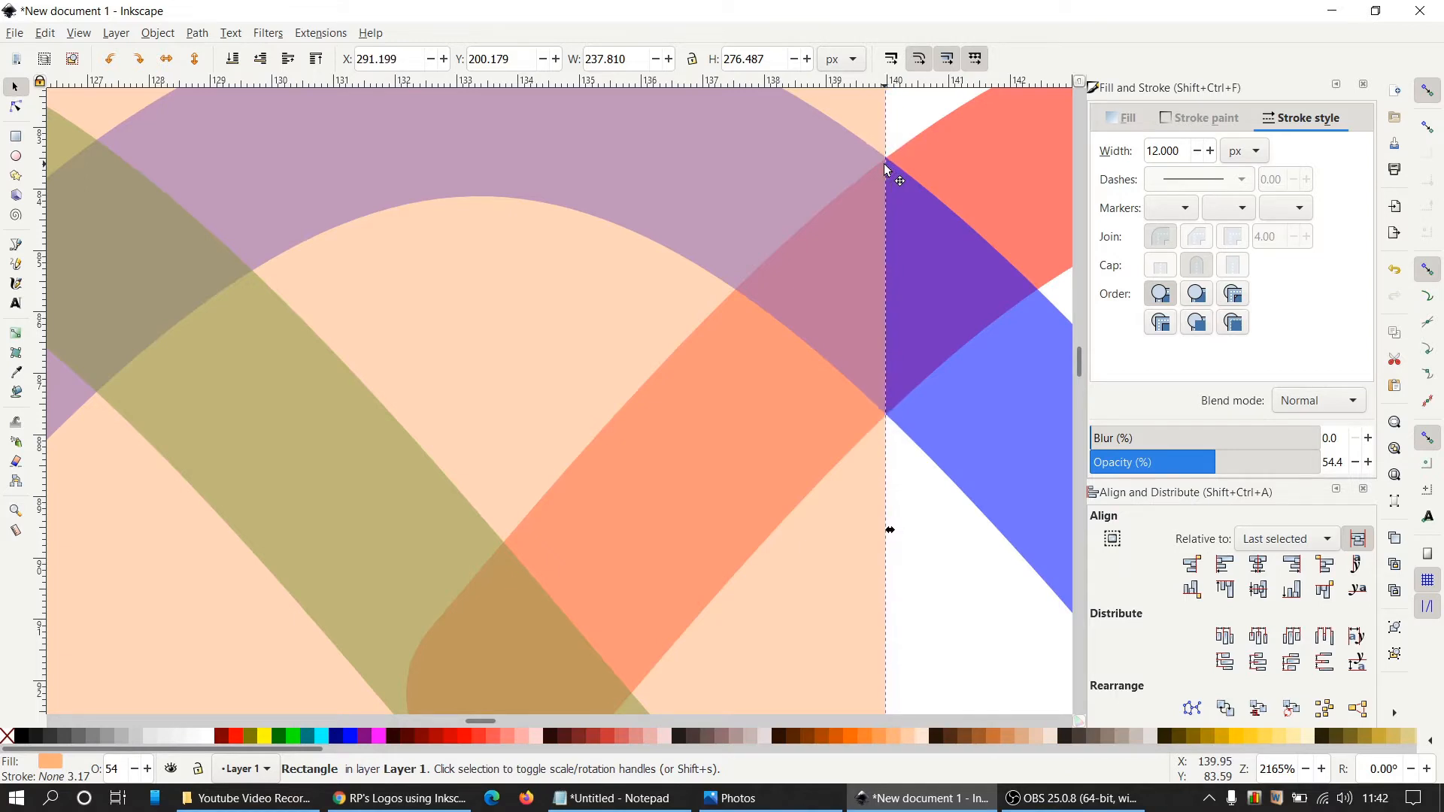
Fine-tune the rectangle's position to X 291.262 px so its right edge passes exactly through the upper blue and red crossing point
scroll(912, 231, up, 2)
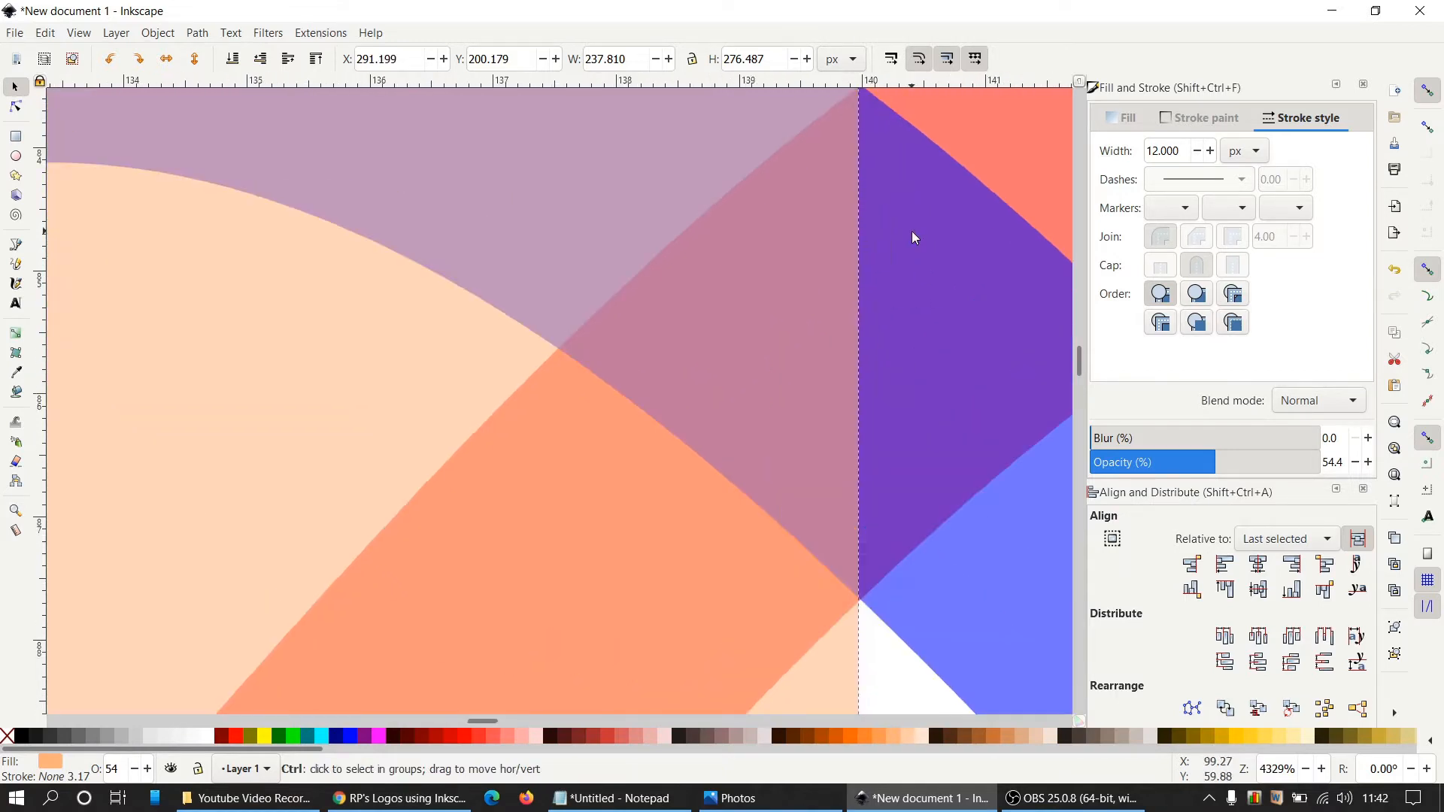
scroll(911, 232, up, 2)
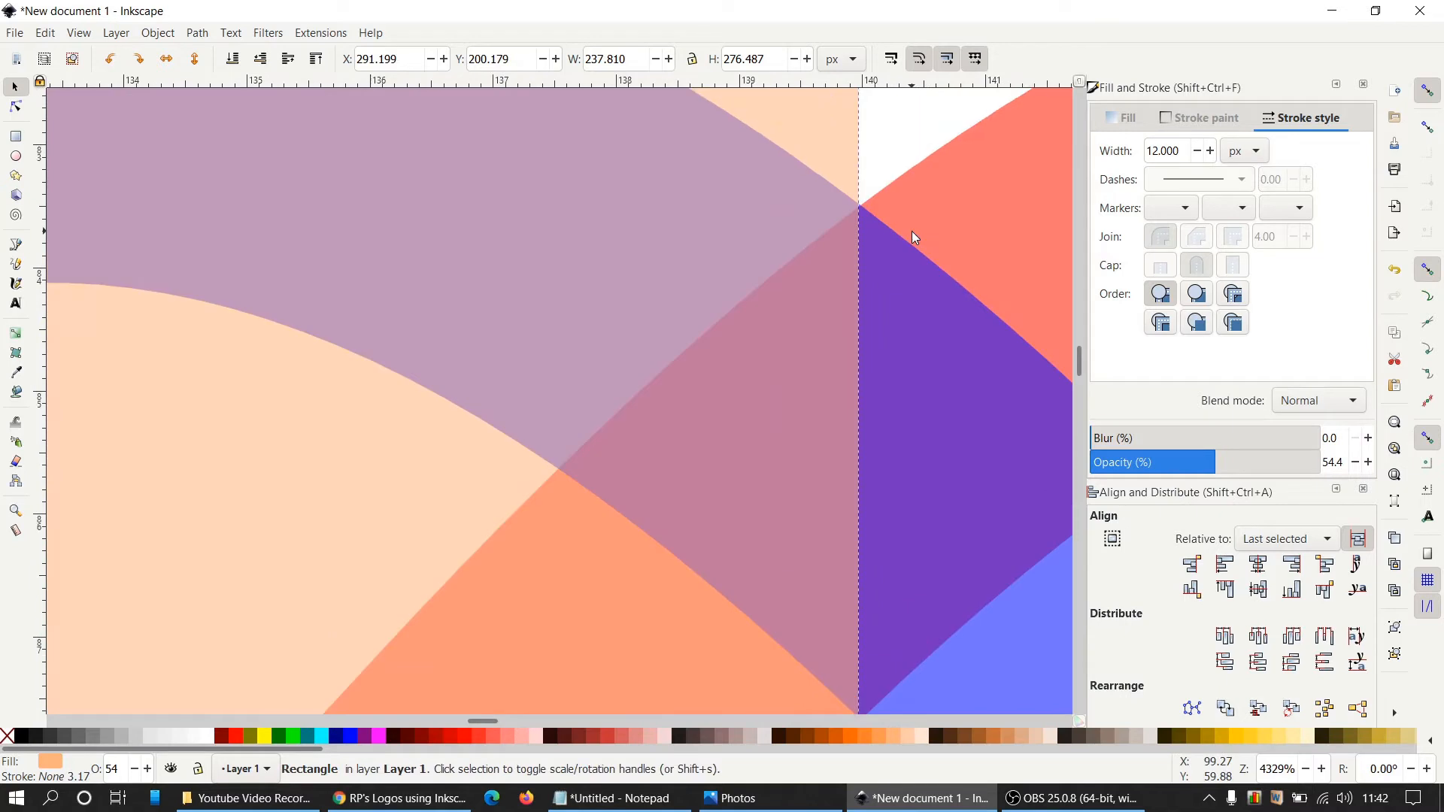
scroll(911, 231, up, 2)
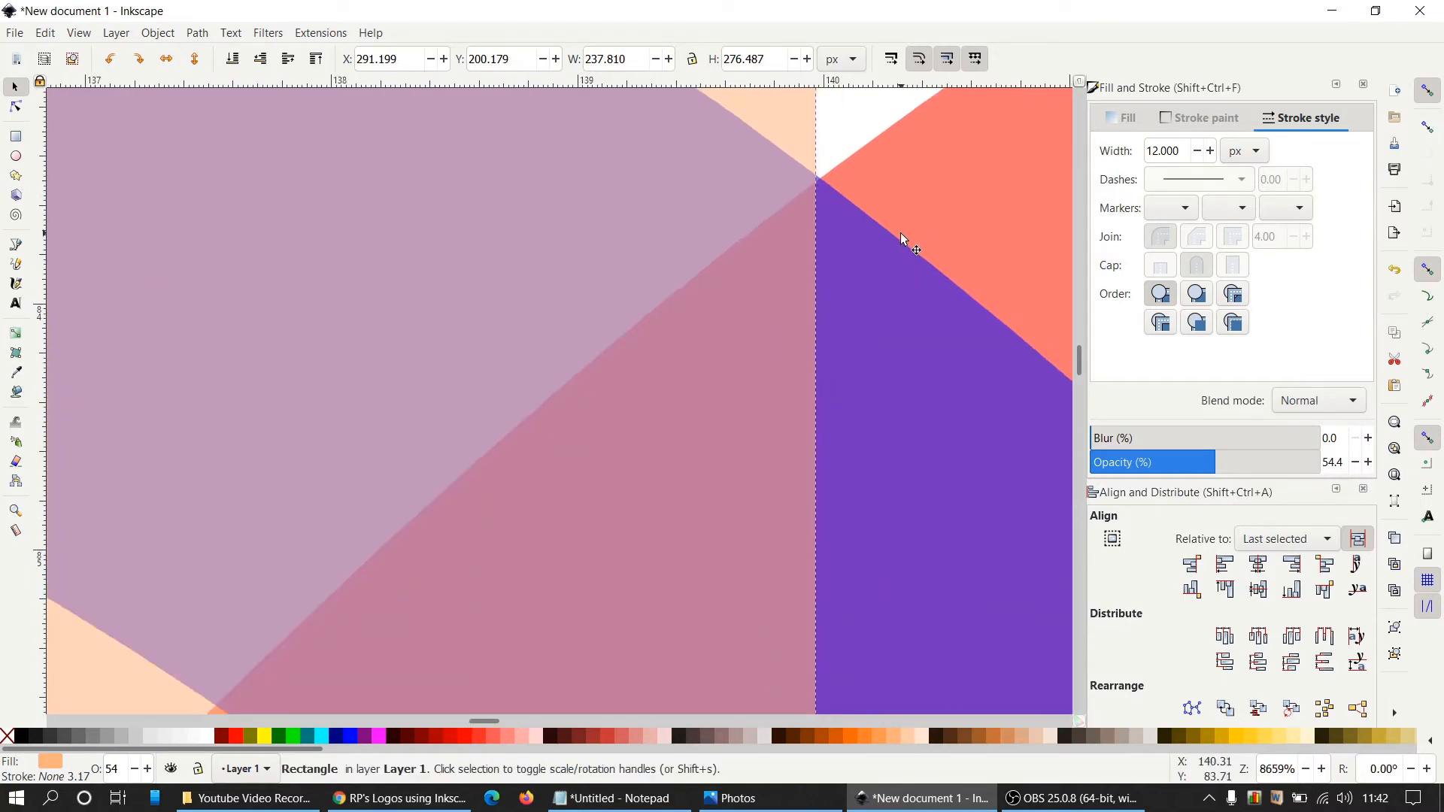
key(alt+Right)
key(alt+Right)
key(alt+Right)
key(alt+Right)
key(alt+Right)
key(alt+Right)
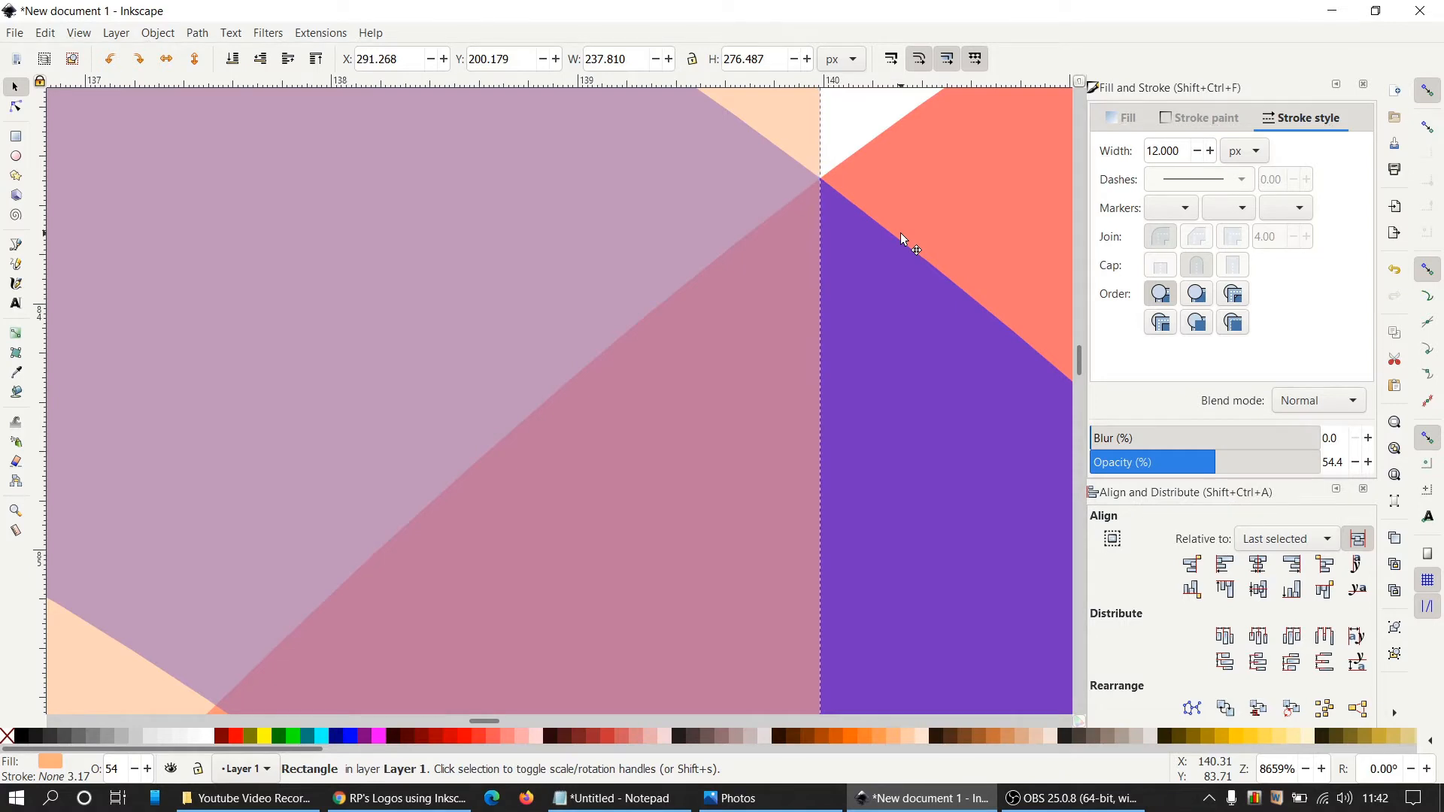
key(alt+Left)
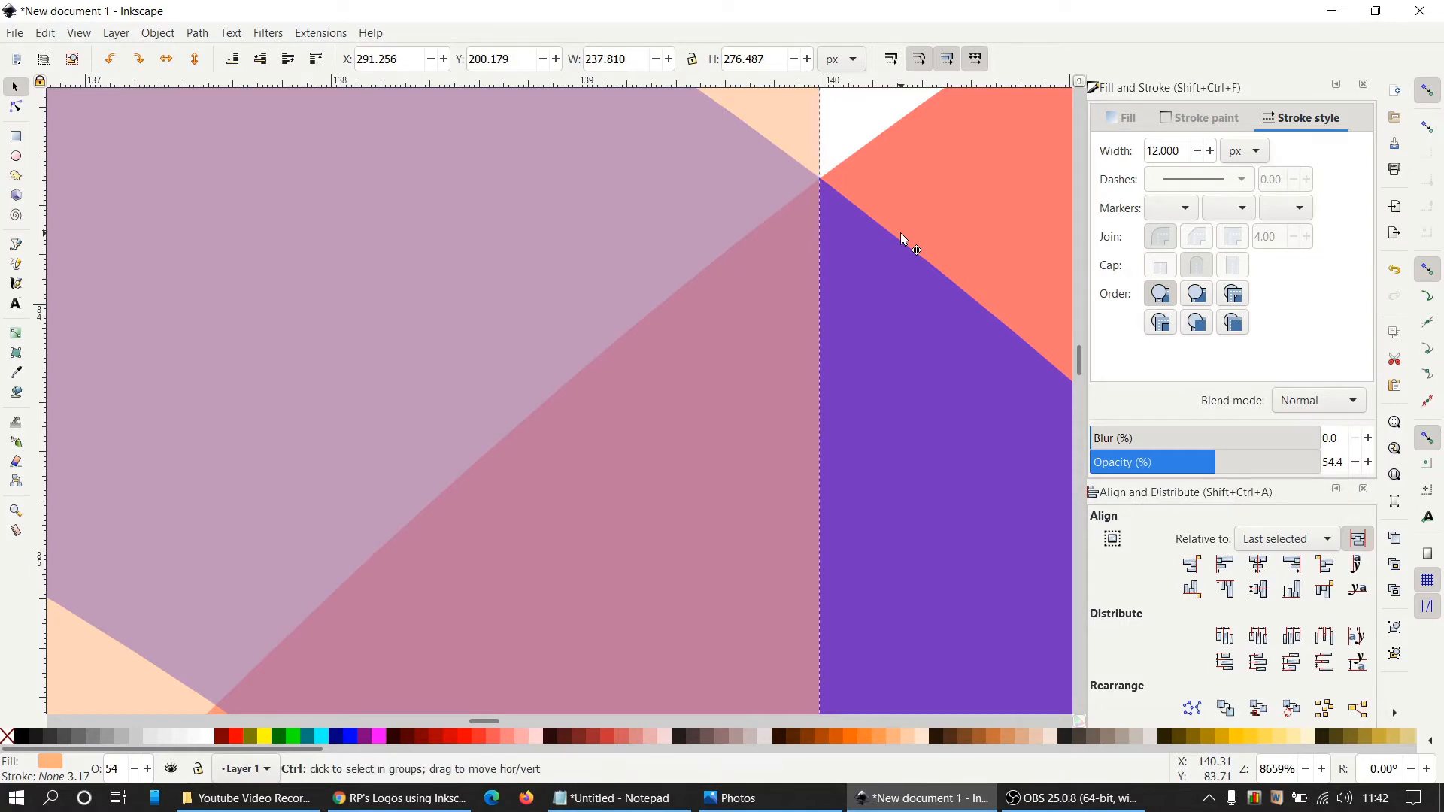
ctrl+scroll(904, 236, up, 2)
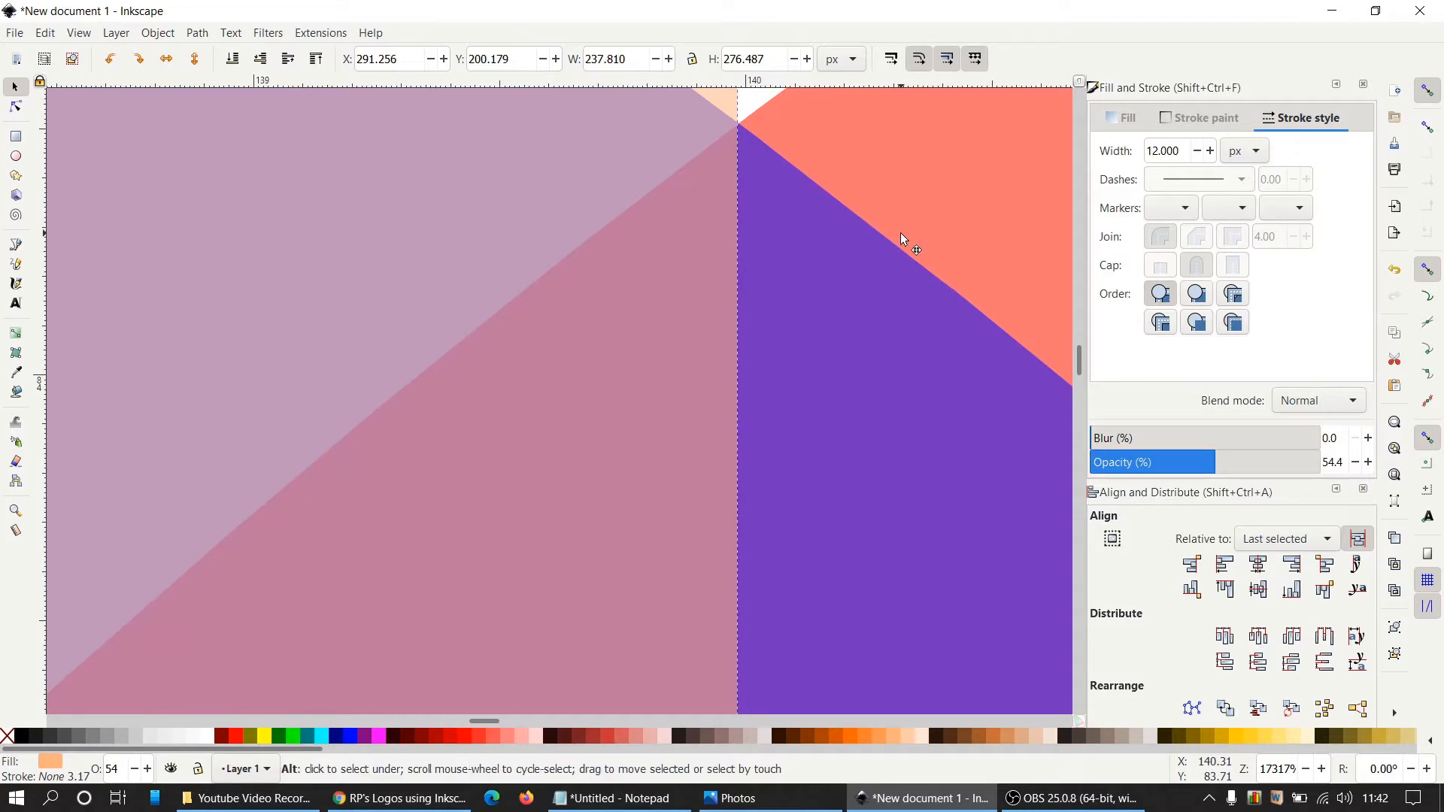
key(alt+Right)
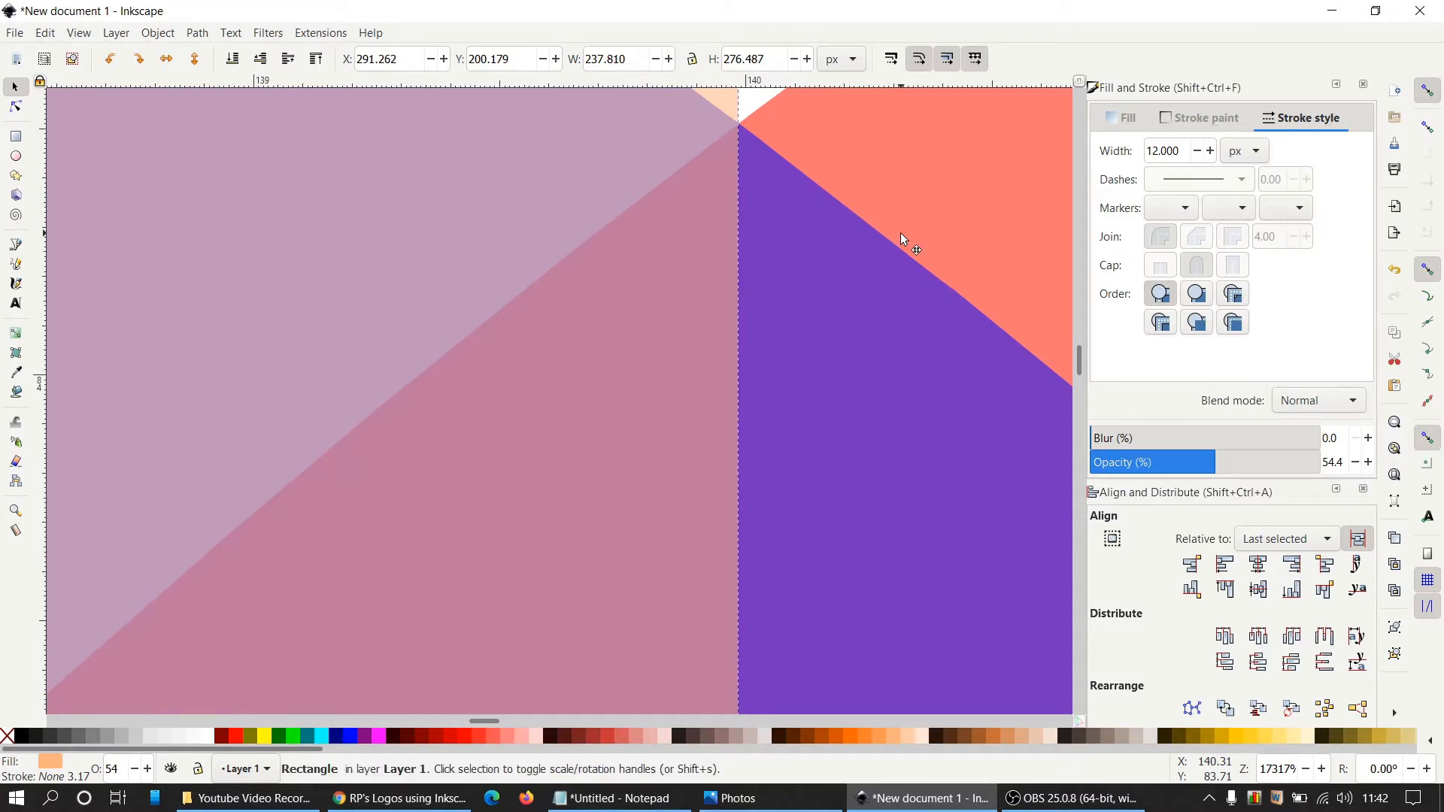
ctrl+scroll(888, 247, down, 7)
ctrl+scroll(894, 265, down, 6)
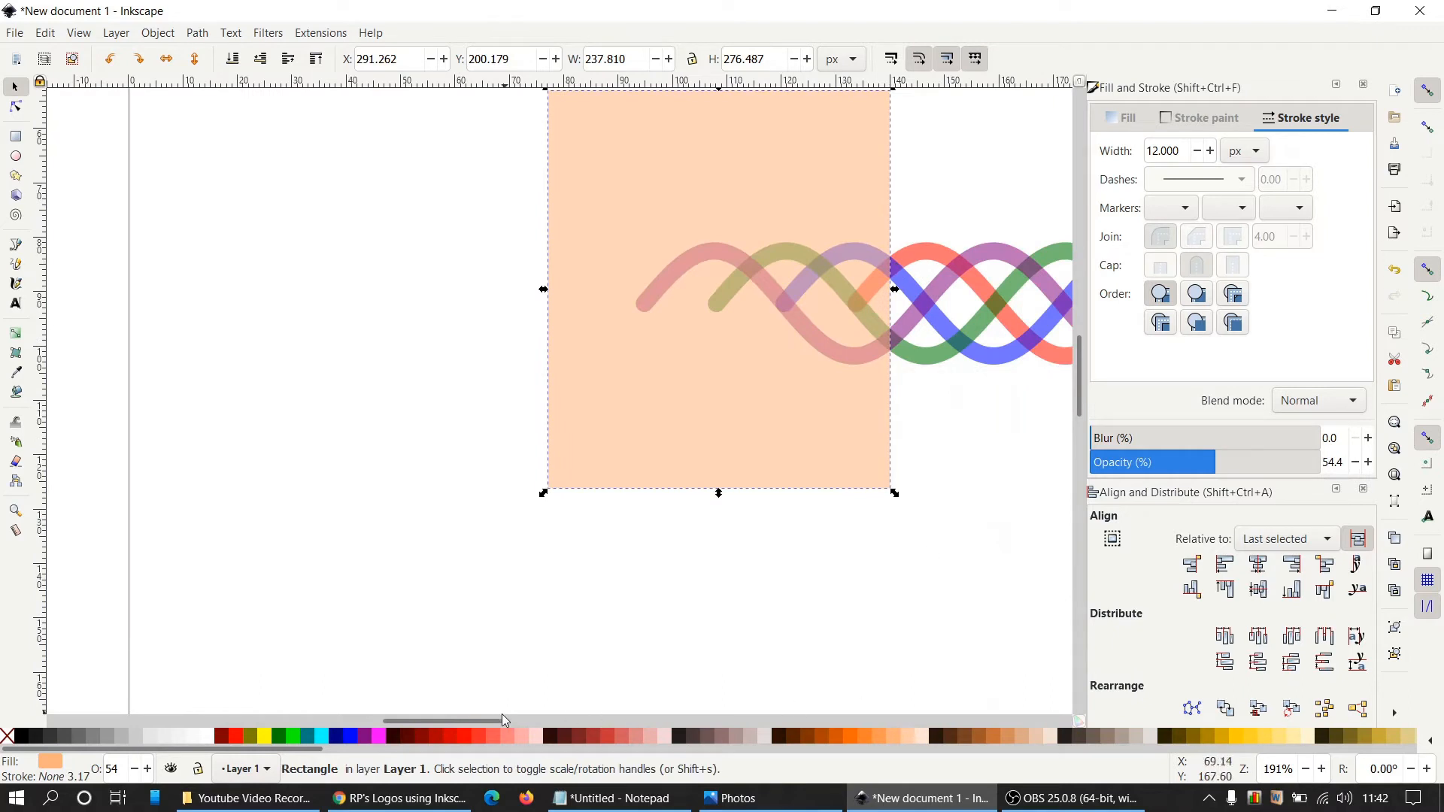
Duplicate the orange rectangle and move the copy right to X 723.502 px, covering the right ends of the waves
drag(494, 722, 537, 720)
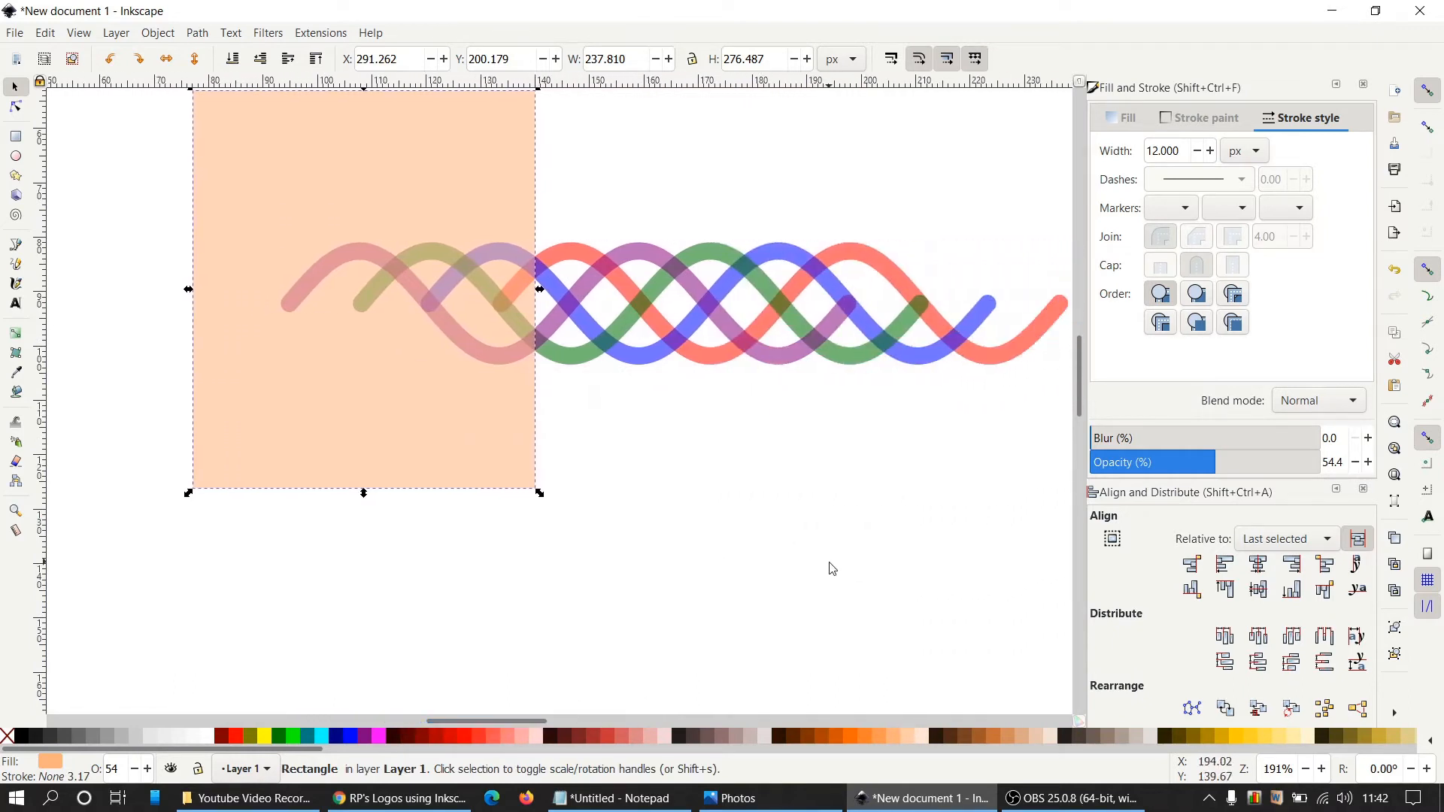
scroll(831, 557, up, 2)
click(733, 182)
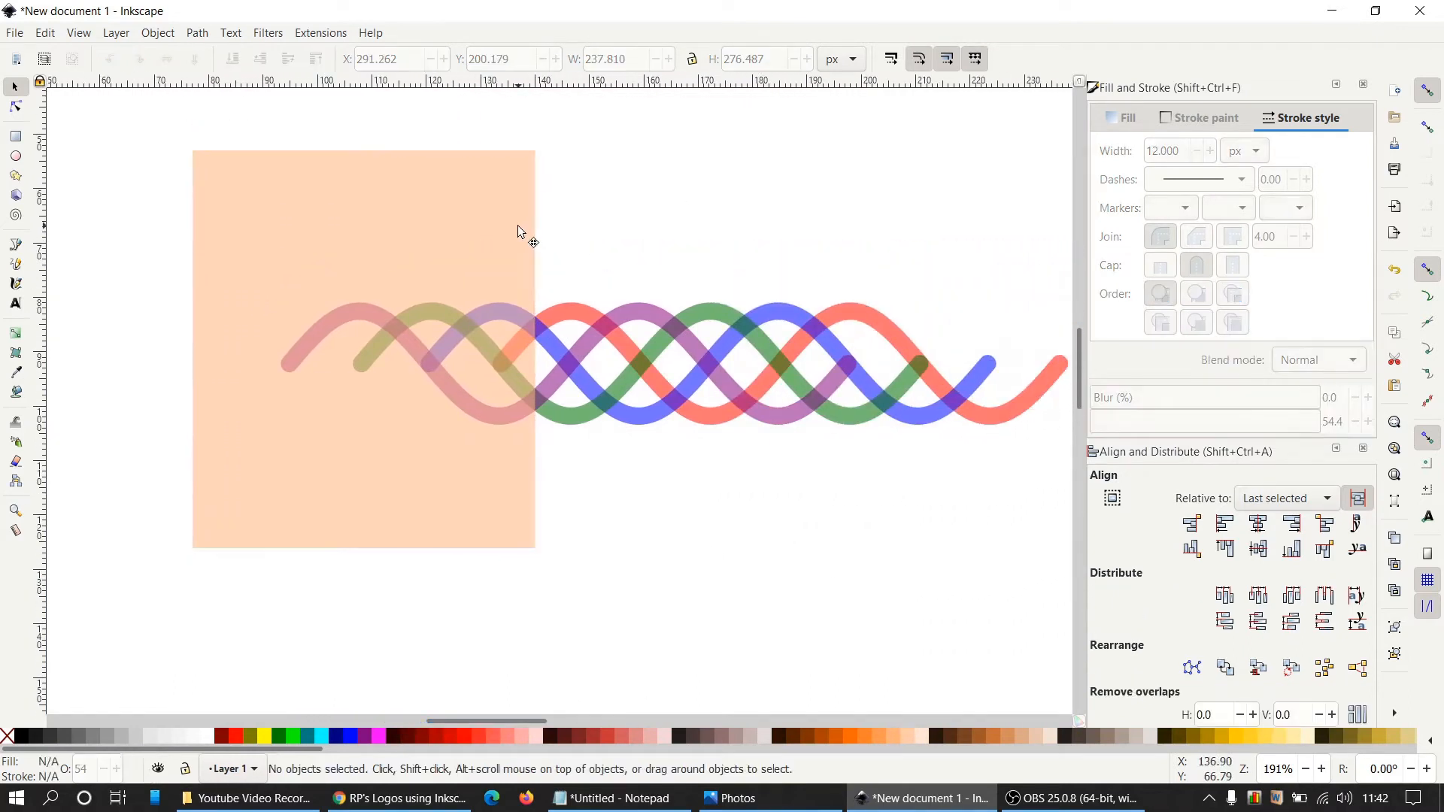
click(517, 226)
key(ctrl+d)
key(ctrl)
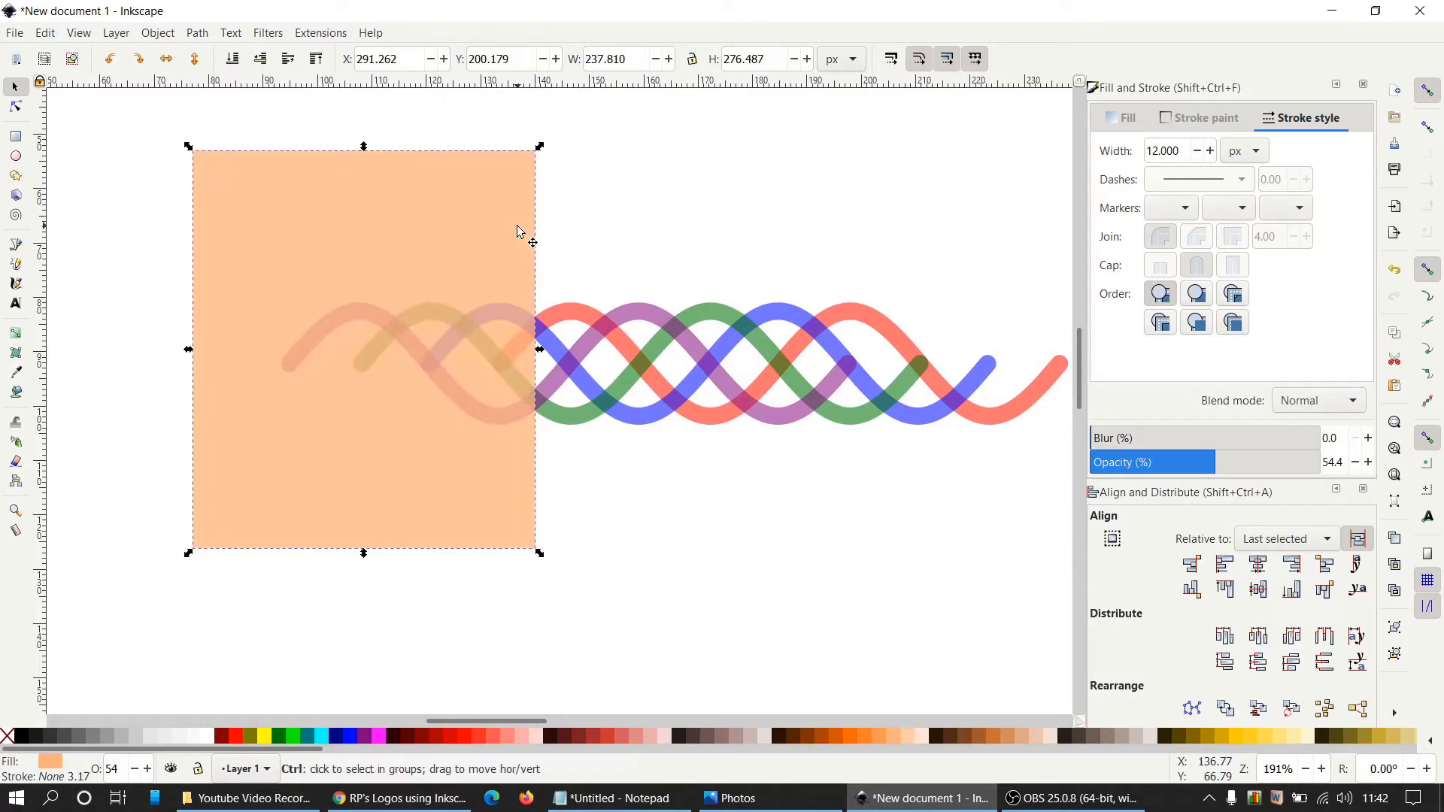
key(ctrl+Right)
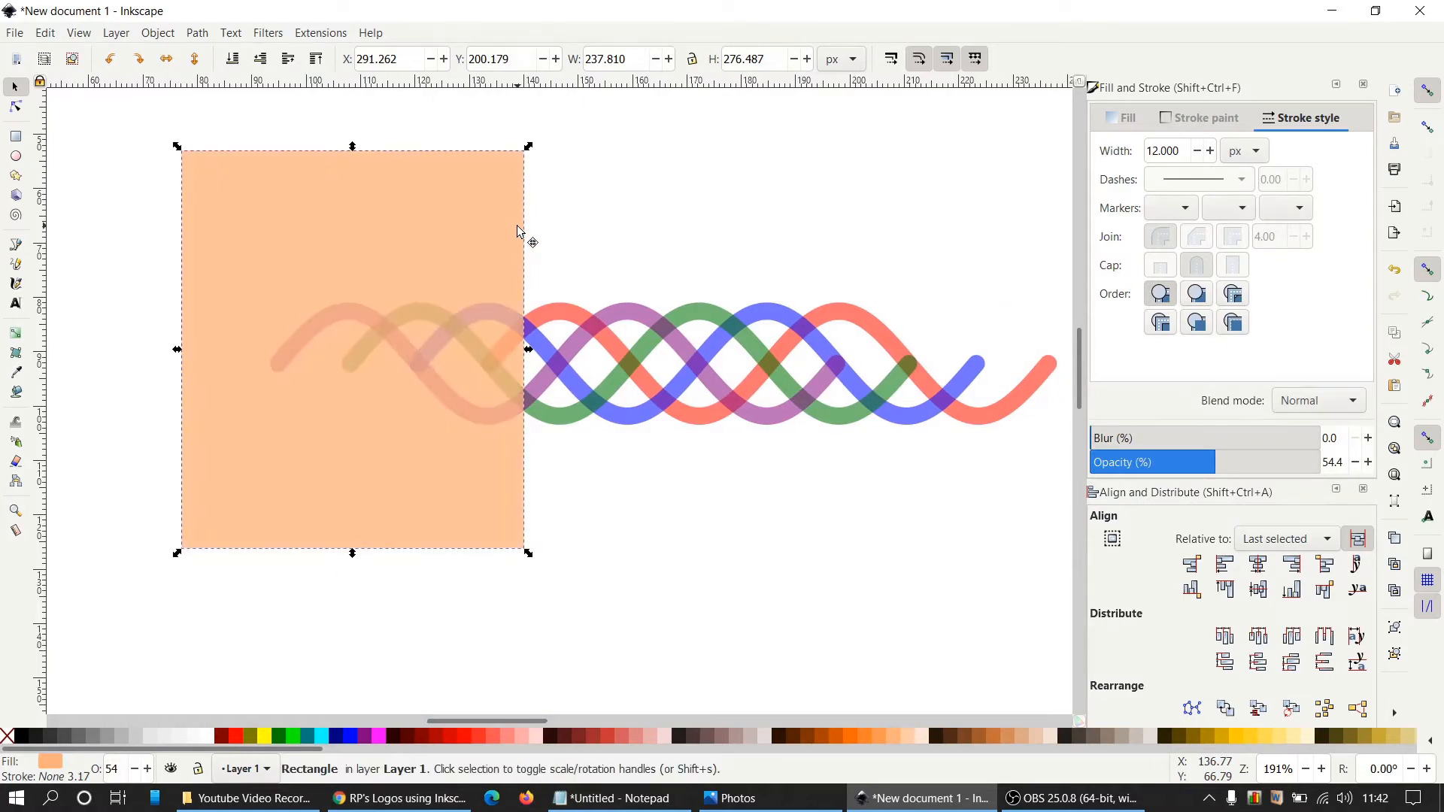
drag(510, 235, 972, 267)
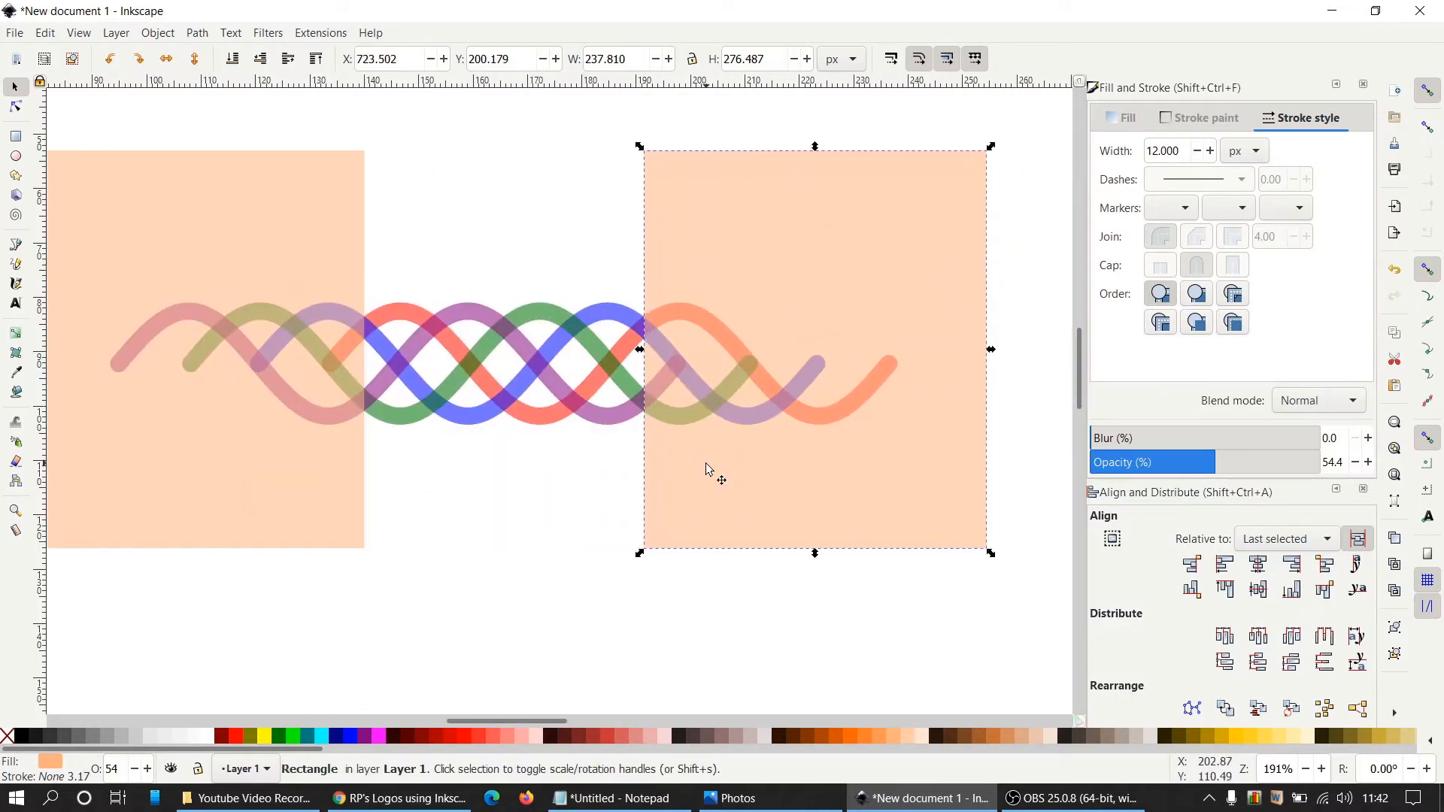
Nudge the right rectangle left in fine increments to X 723.110 px, bringing its left edge to the upper blue and red crossing
scroll(615, 368, up, 3)
scroll(613, 363, up, 4)
scroll(941, 316, up, 4)
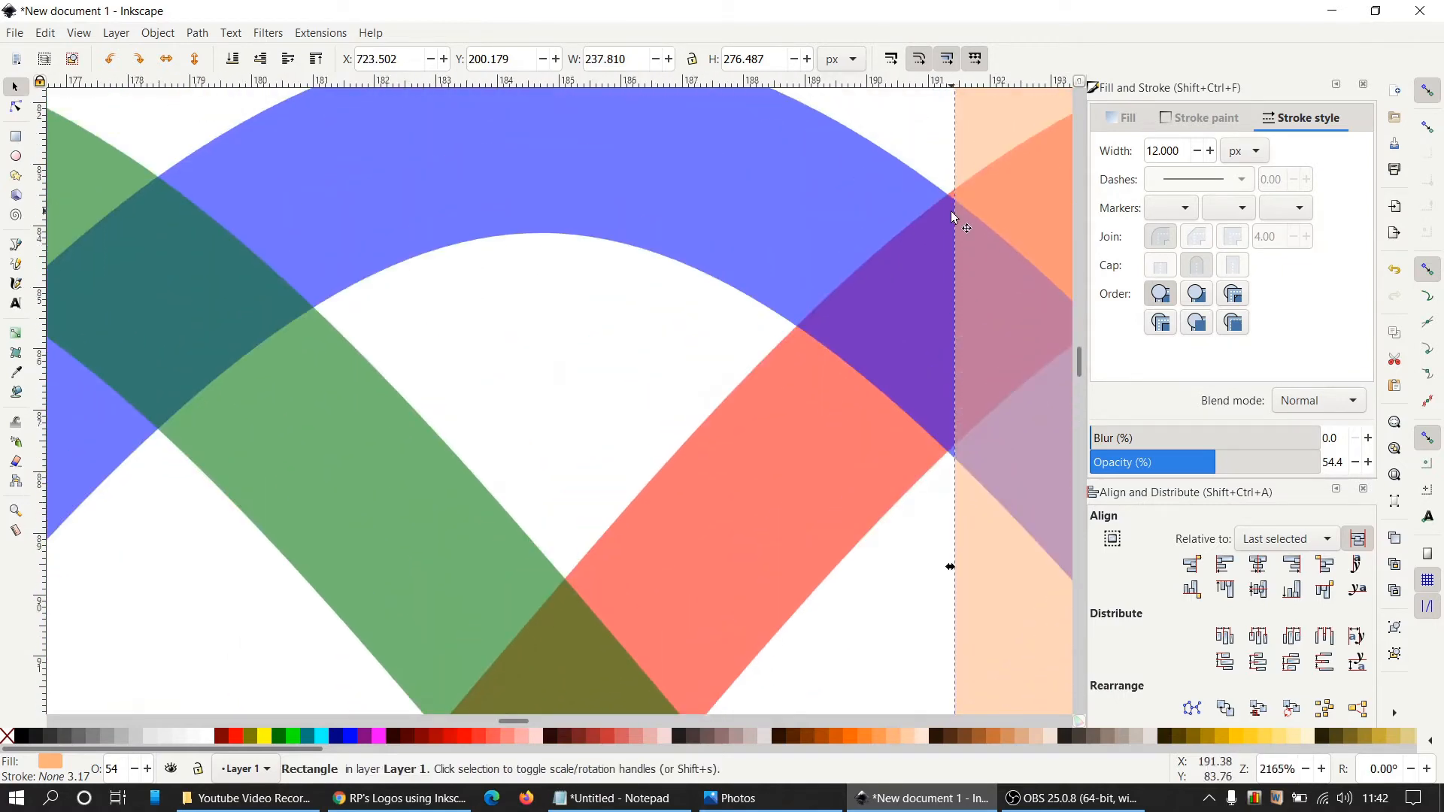
scroll(917, 295, down, 5)
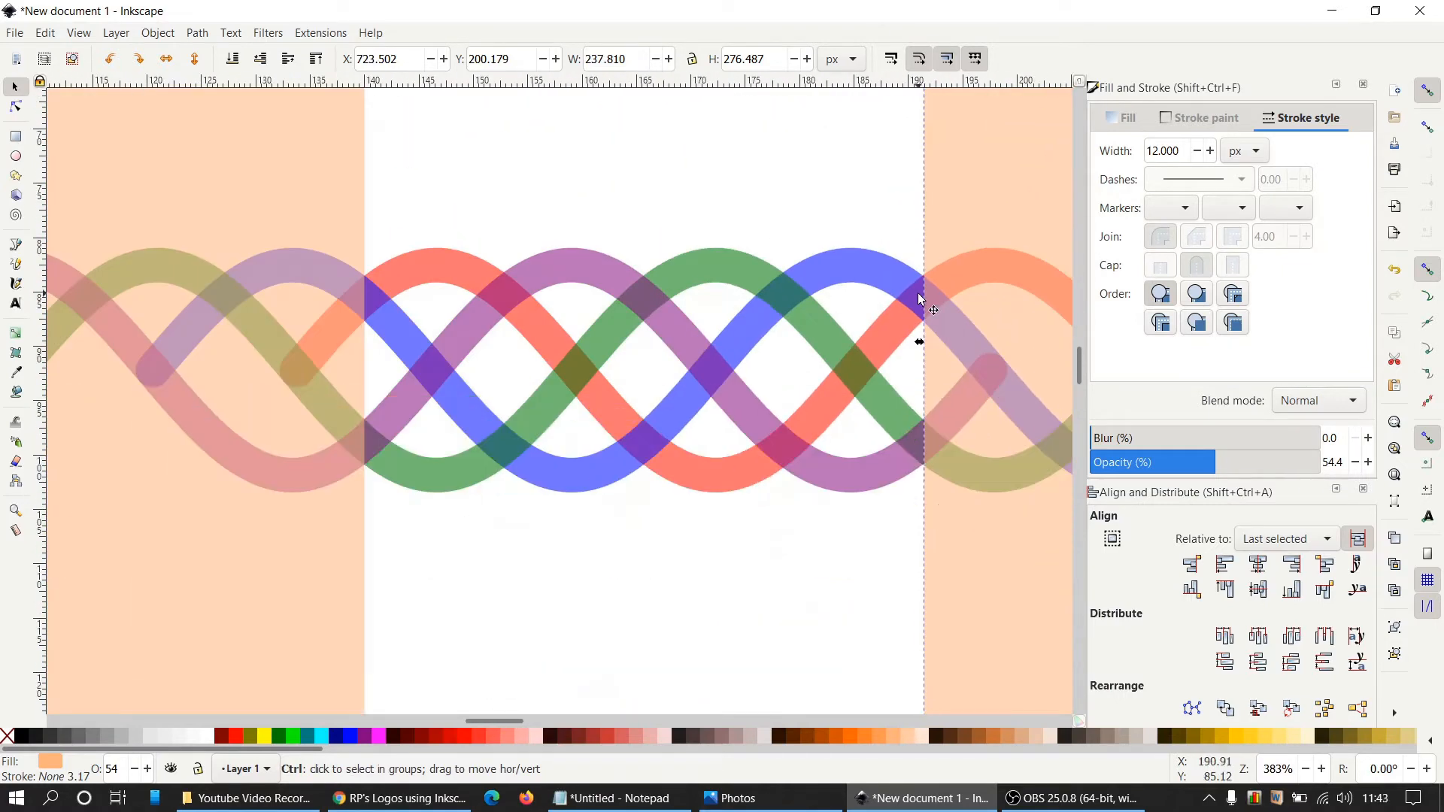
scroll(918, 293, up, 9)
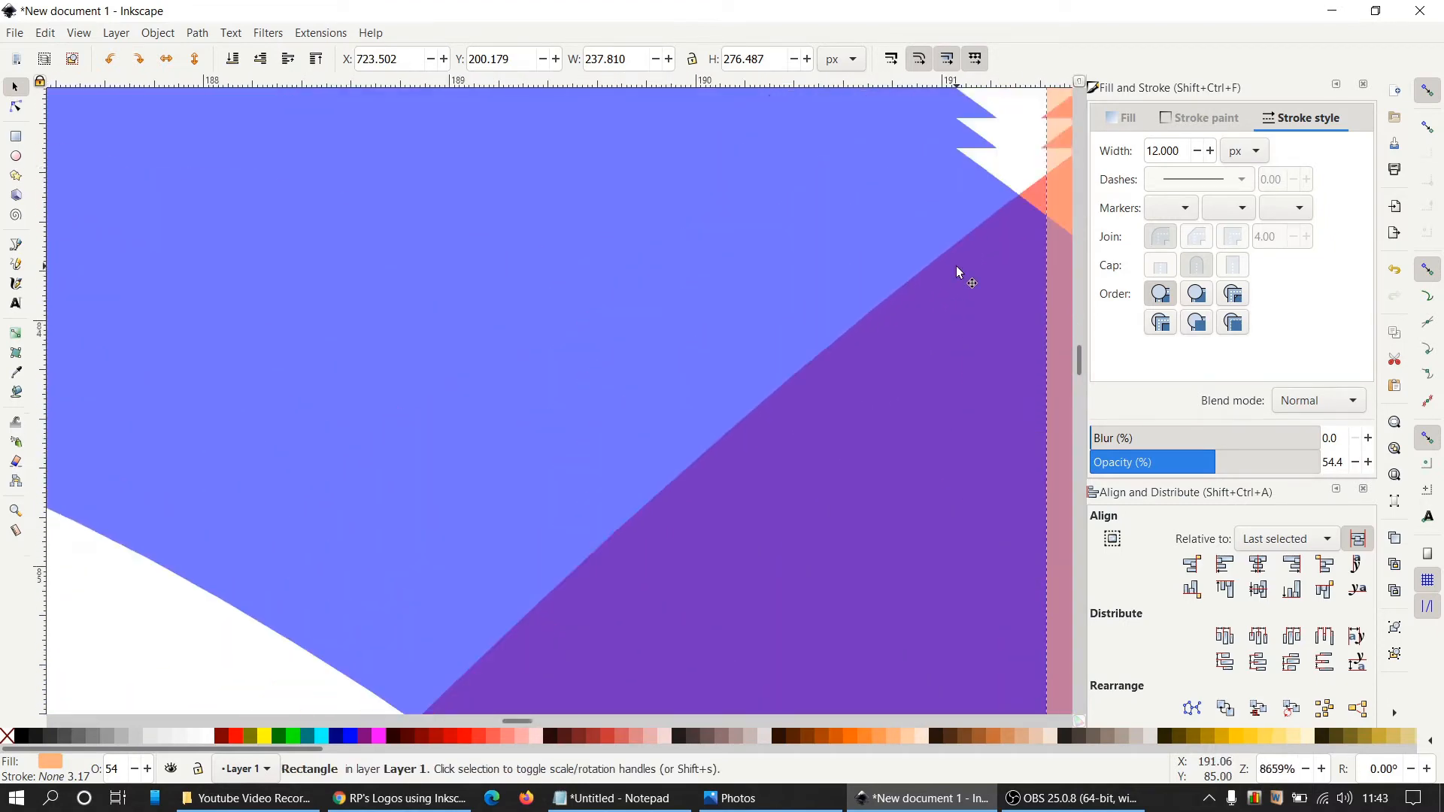
scroll(967, 286, up, 6)
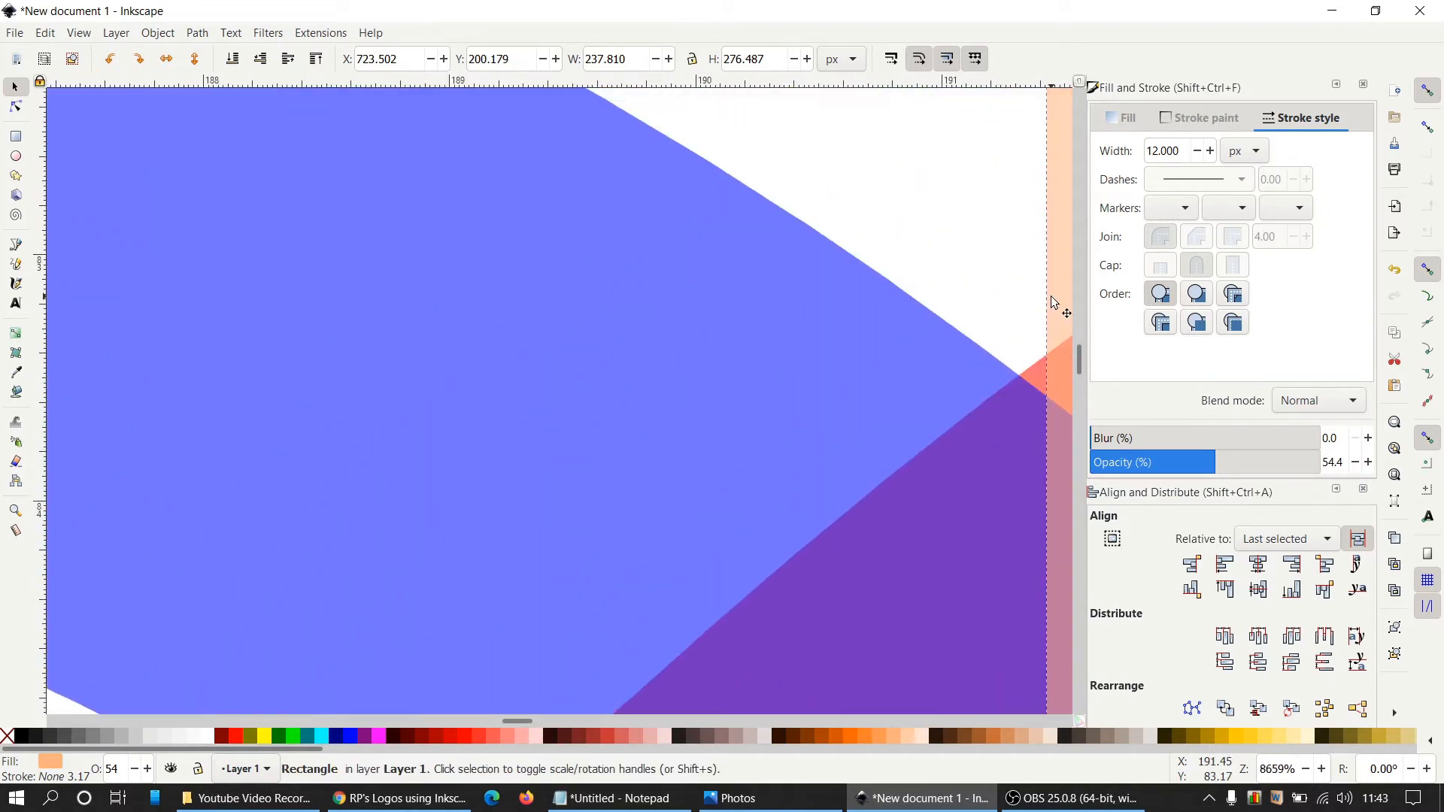
key(alt+Left)
key(alt+Left)
key(alt+Left)
key(alt+Left)
key(alt+Left)
key(alt+Left)
key(alt+Left)
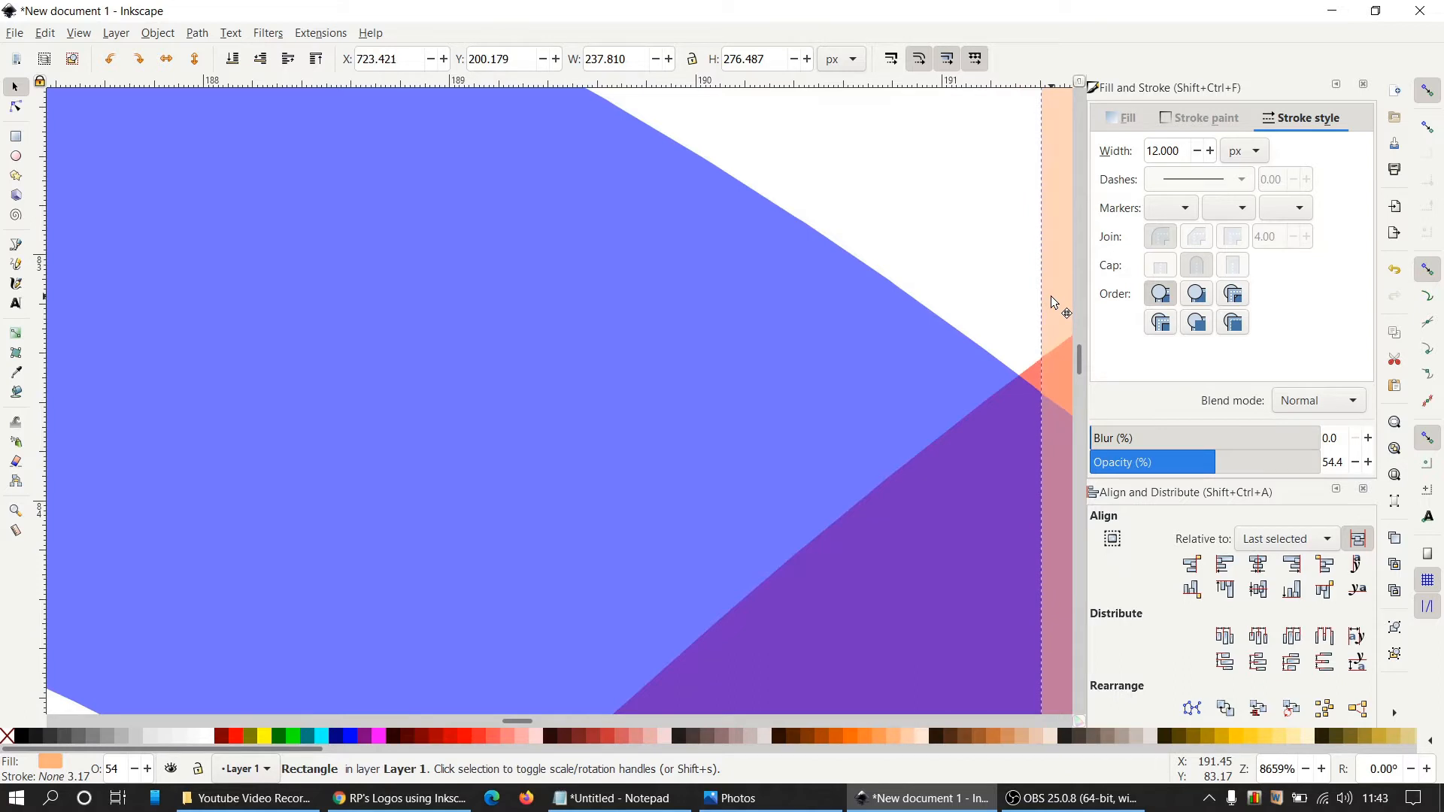
key(alt+Left)
key(alt+Left)
key(alt+Left)
key(alt+Left)
key(alt+Left)
key(alt+Left)
key(alt+Left)
key(alt+Left)
key(alt+Left)
key(alt+Left)
key(alt+Left)
key(alt+Left)
key(alt+Left)
key(alt+Left)
key(alt+Left)
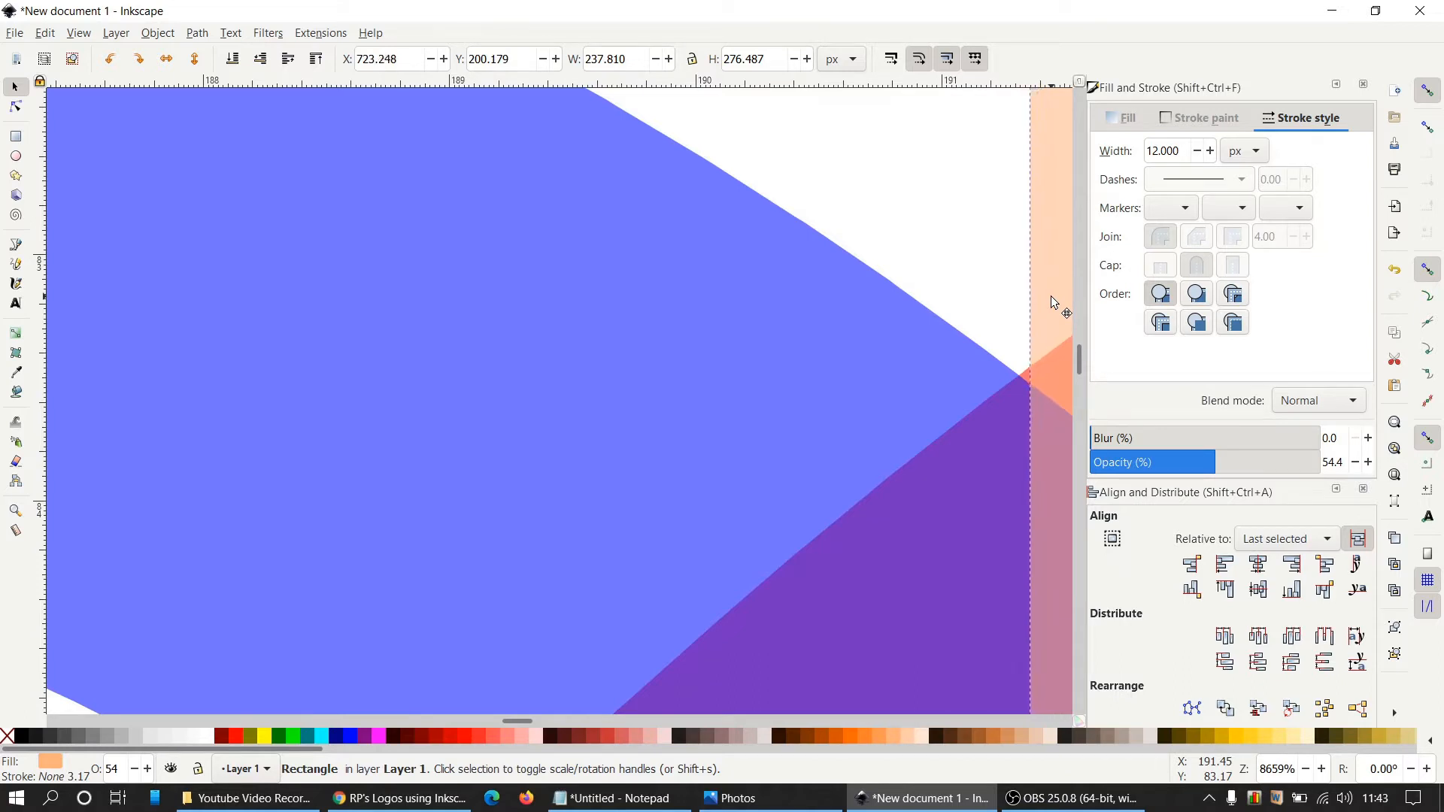
key(alt+Left)
key(alt+Left)
key(alt+Left)
key(alt+Left)
key(alt+Left)
key(alt+Left)
key(alt+Left)
key(alt+Left)
key(alt+Left)
key(alt+Left)
key(alt+Left)
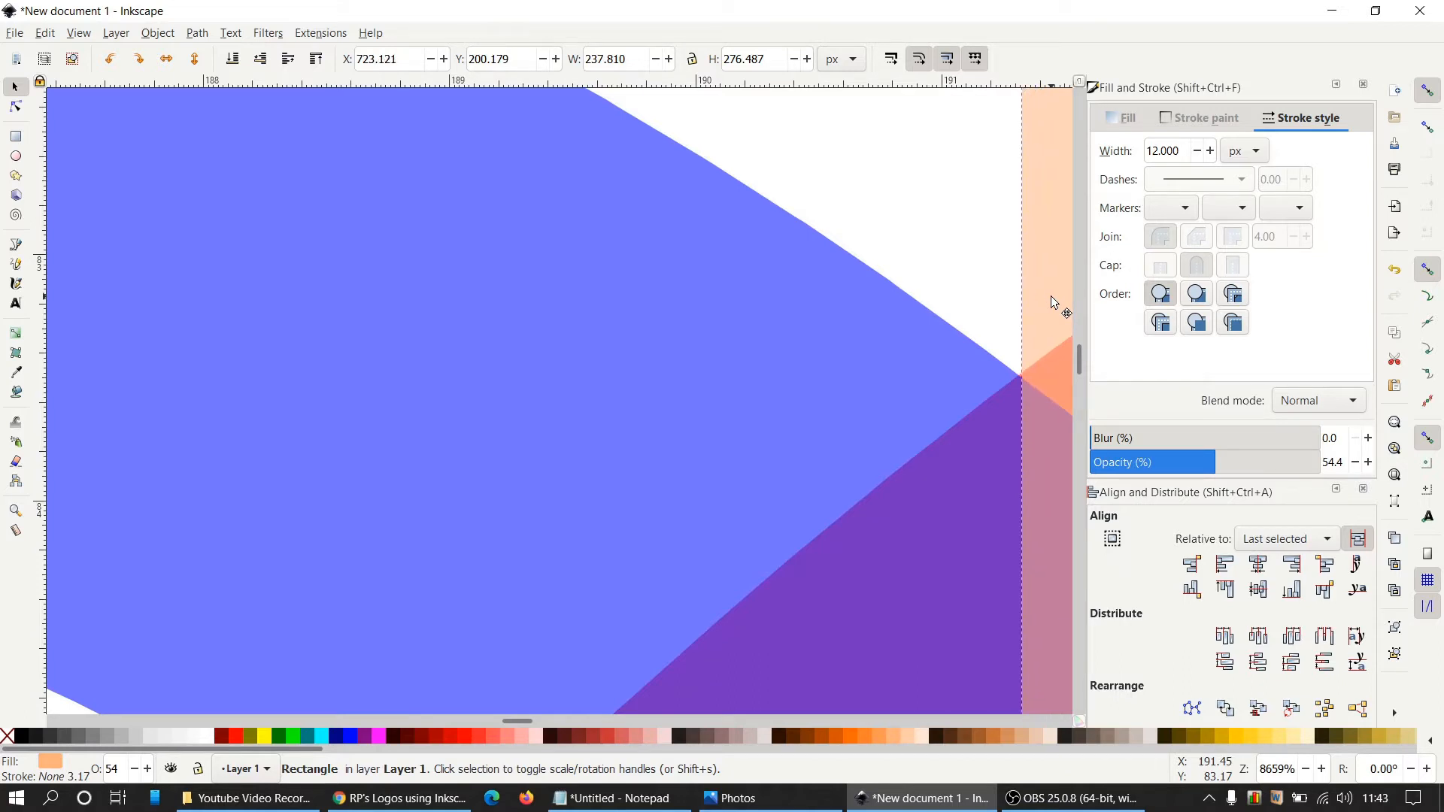
key(alt+Left)
Fine-tune the right rectangle to X 723.074 px so its left edge passes exactly through the blue and red crossing point
scroll(1047, 370, up, 2)
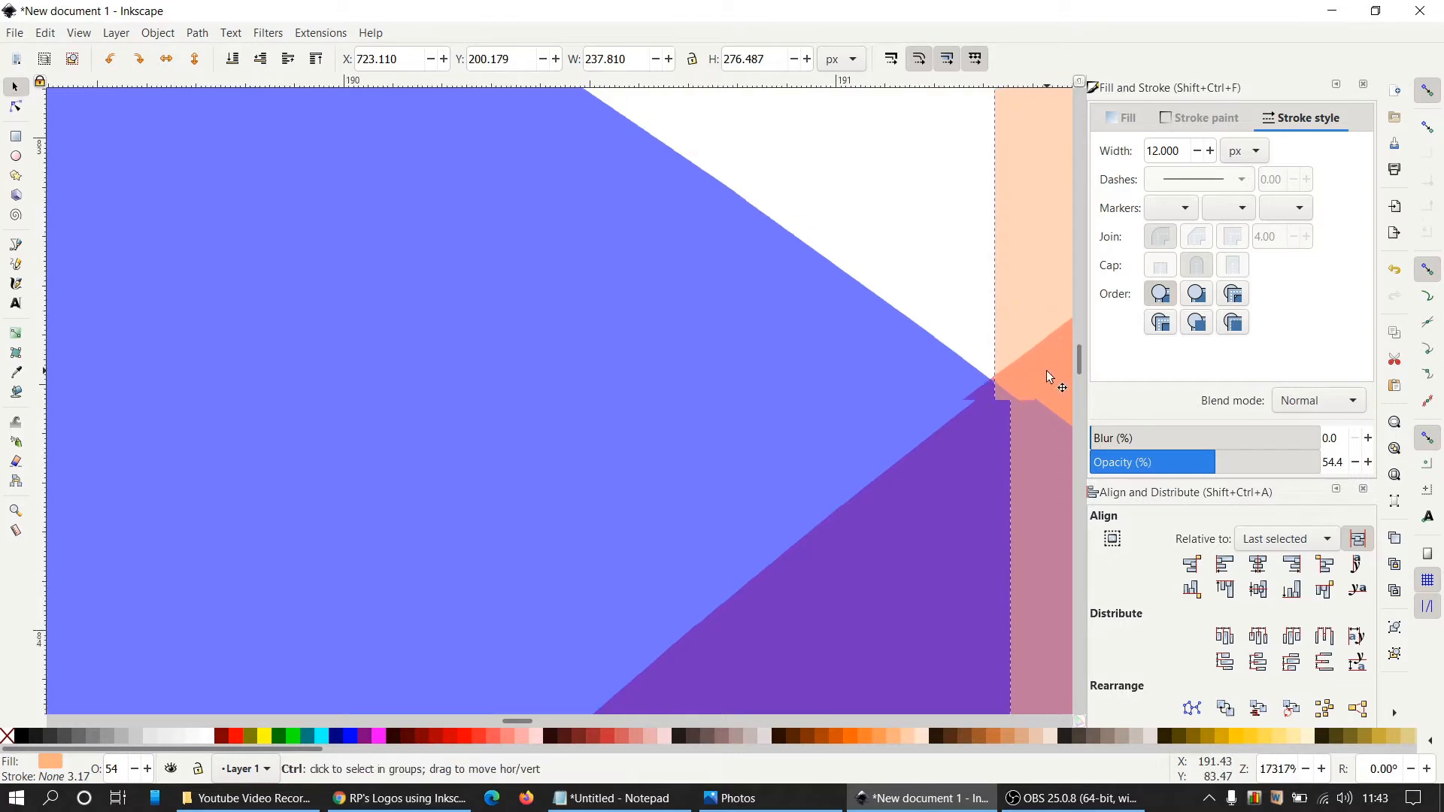
scroll(1045, 370, up, 1)
key(alt+Left)
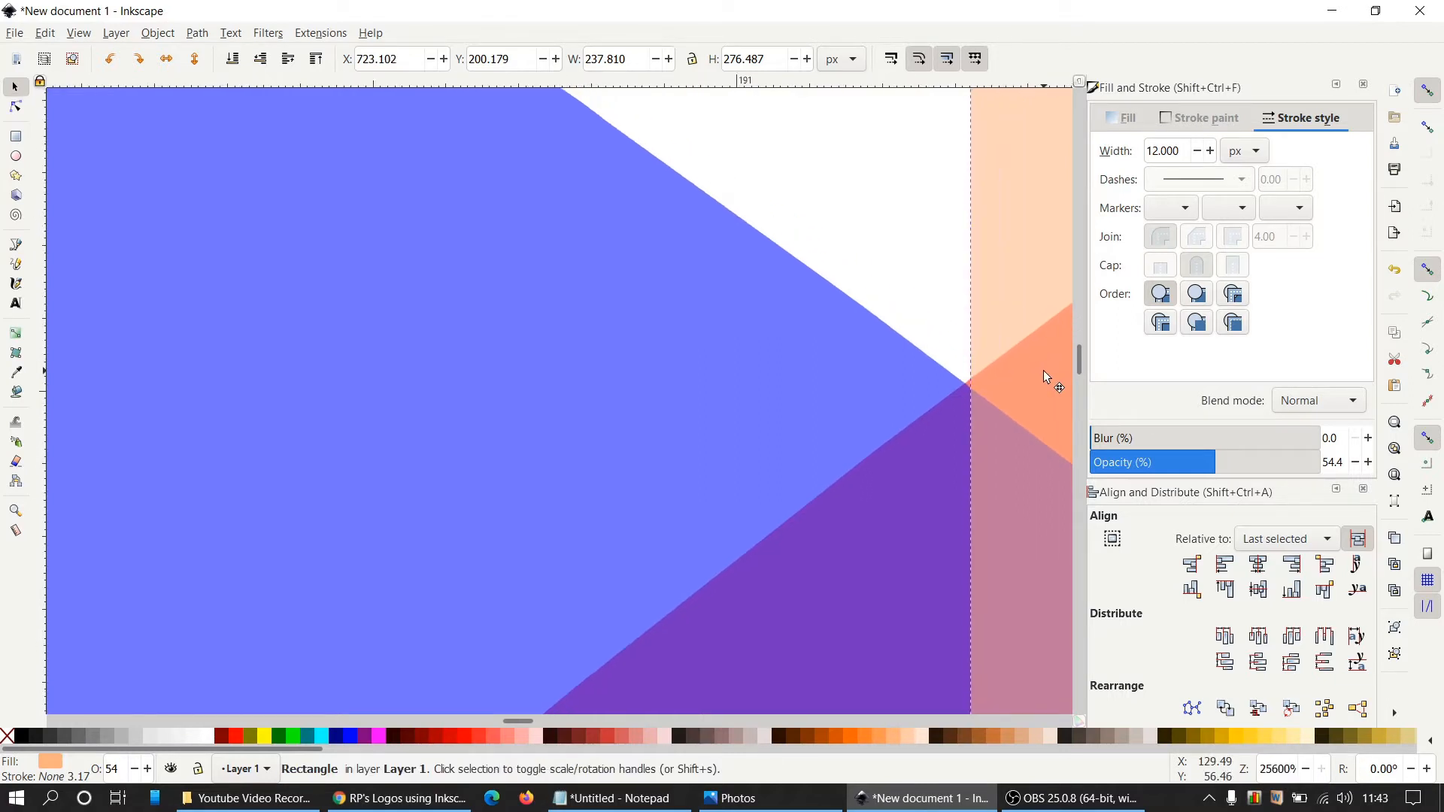
key(alt+Left)
key(alt+Left)
key(alt+Left)
key(alt+Left)
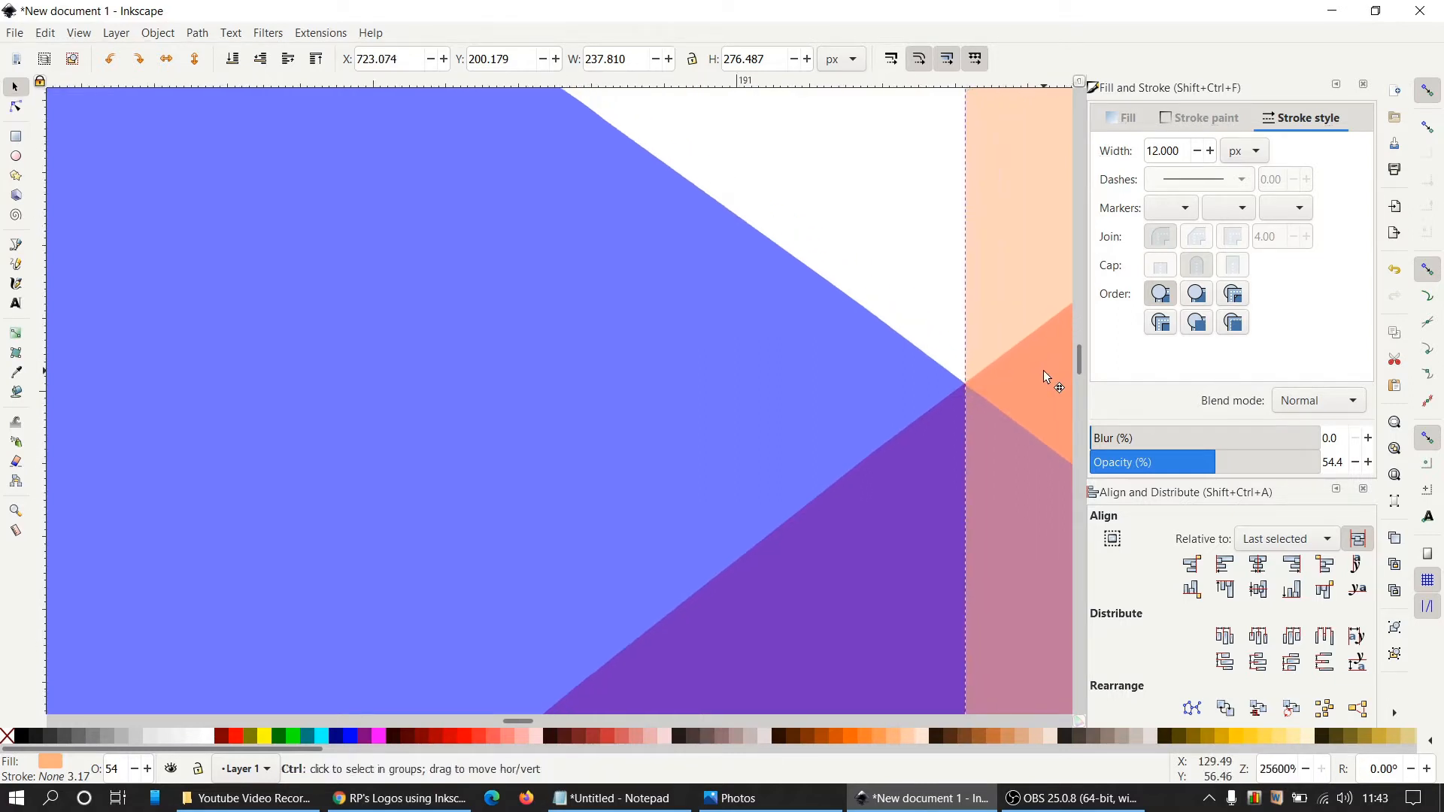
Set the opacity of all four waves to 100%, leaving both end rectangles semi-transparent
scroll(933, 411, down, 8)
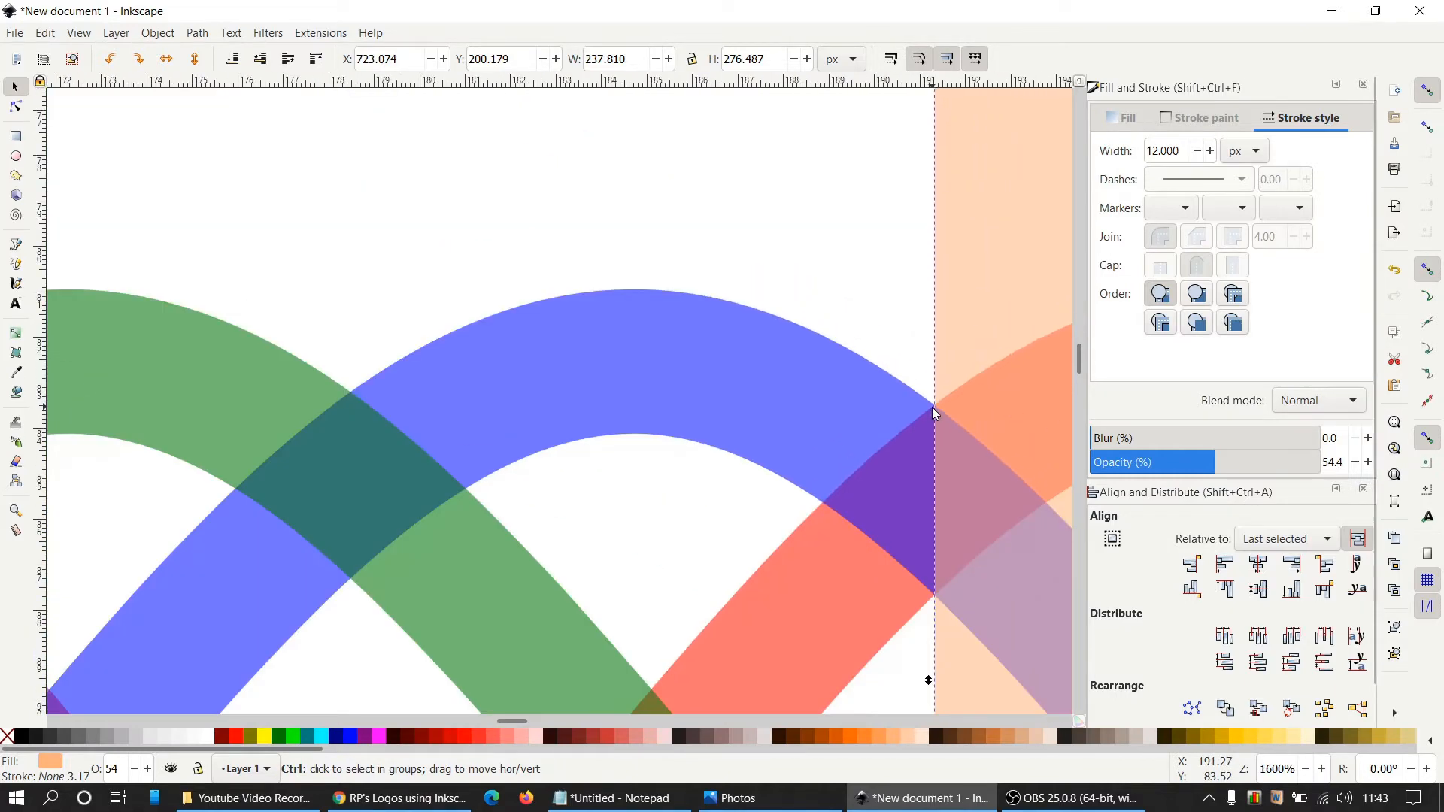
scroll(934, 410, down, 7)
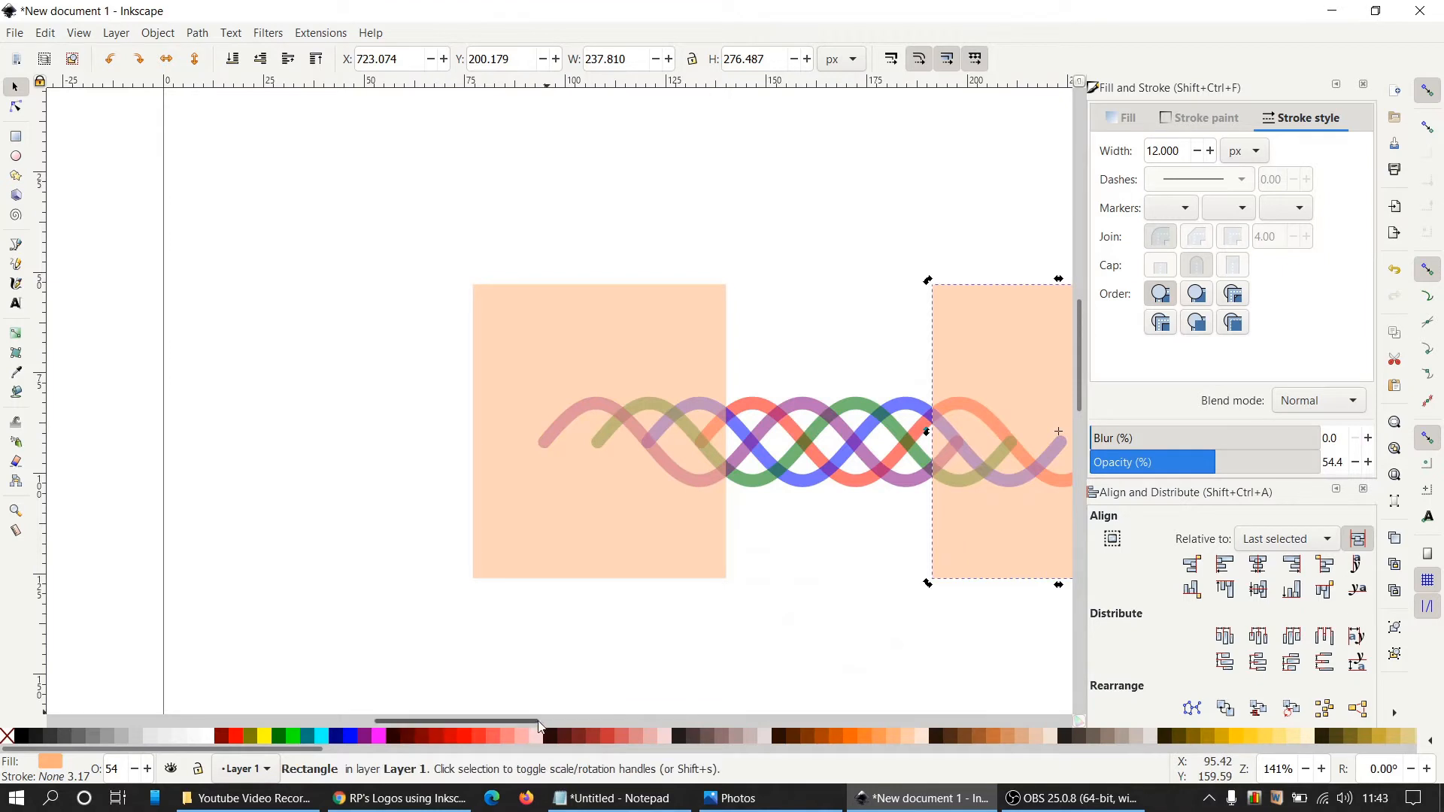
drag(533, 722, 567, 722)
scroll(596, 602, up, 2)
scroll(599, 608, up, 1)
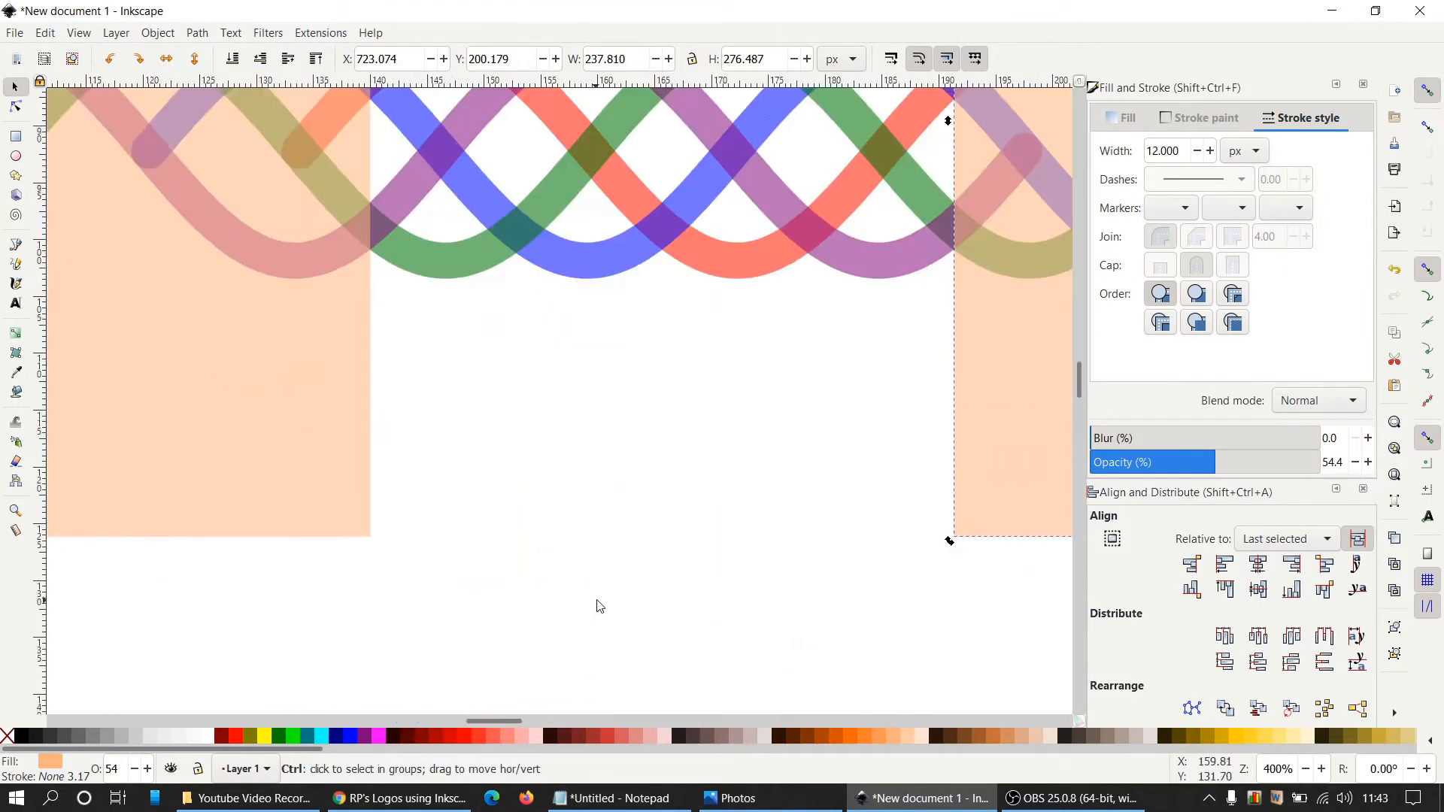
scroll(602, 594, up, 4)
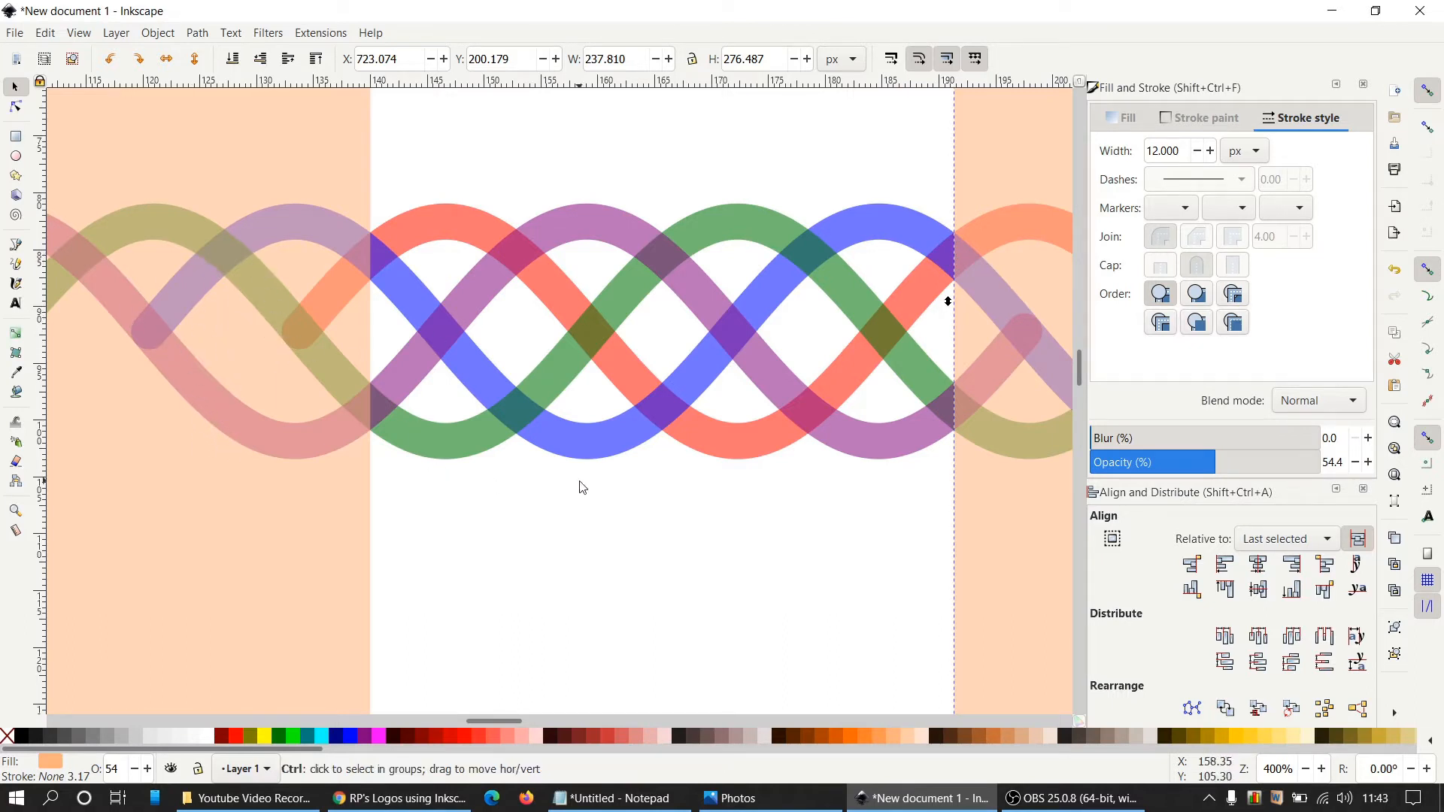
ctrl+scroll(580, 487, down, 1)
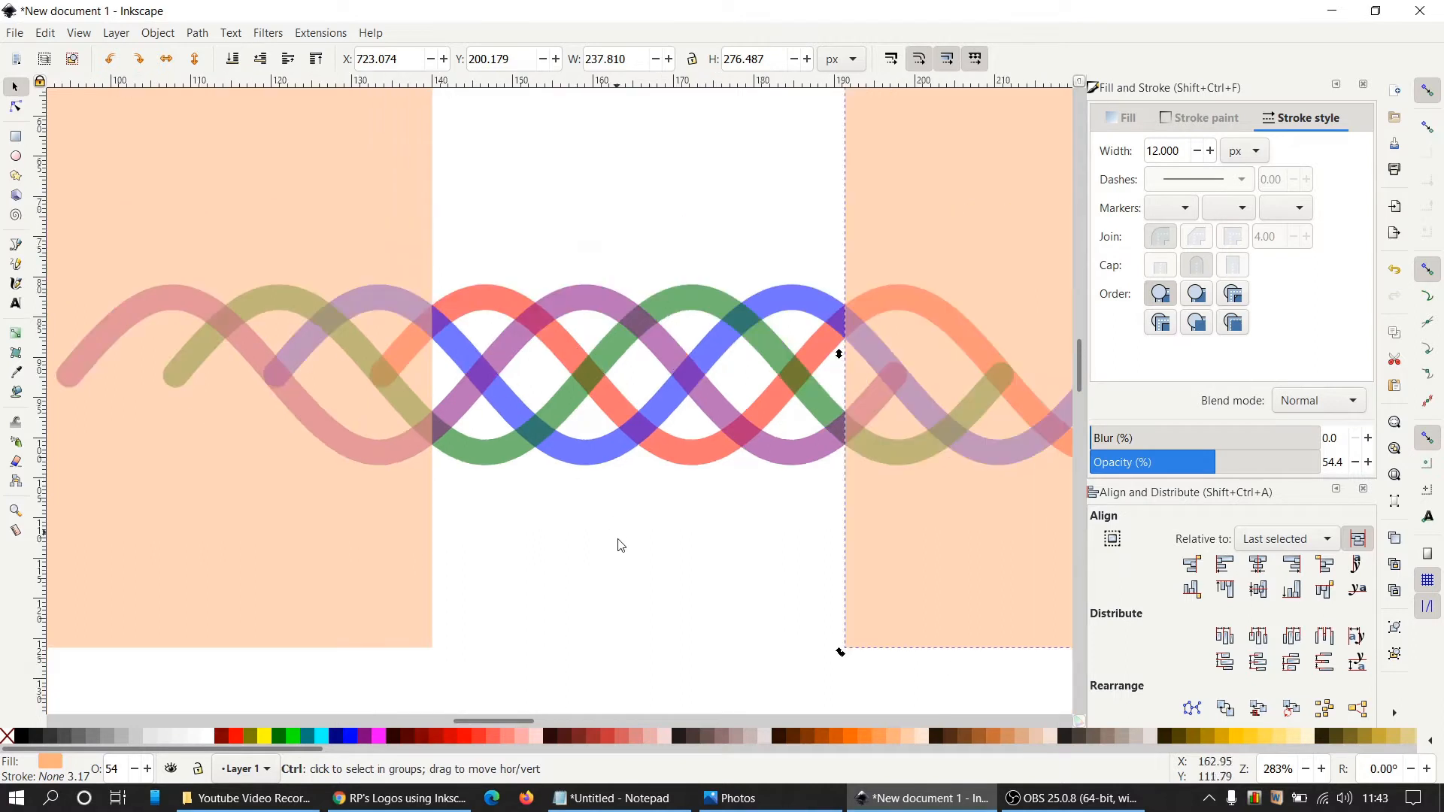
click(484, 306)
shift+click(573, 308)
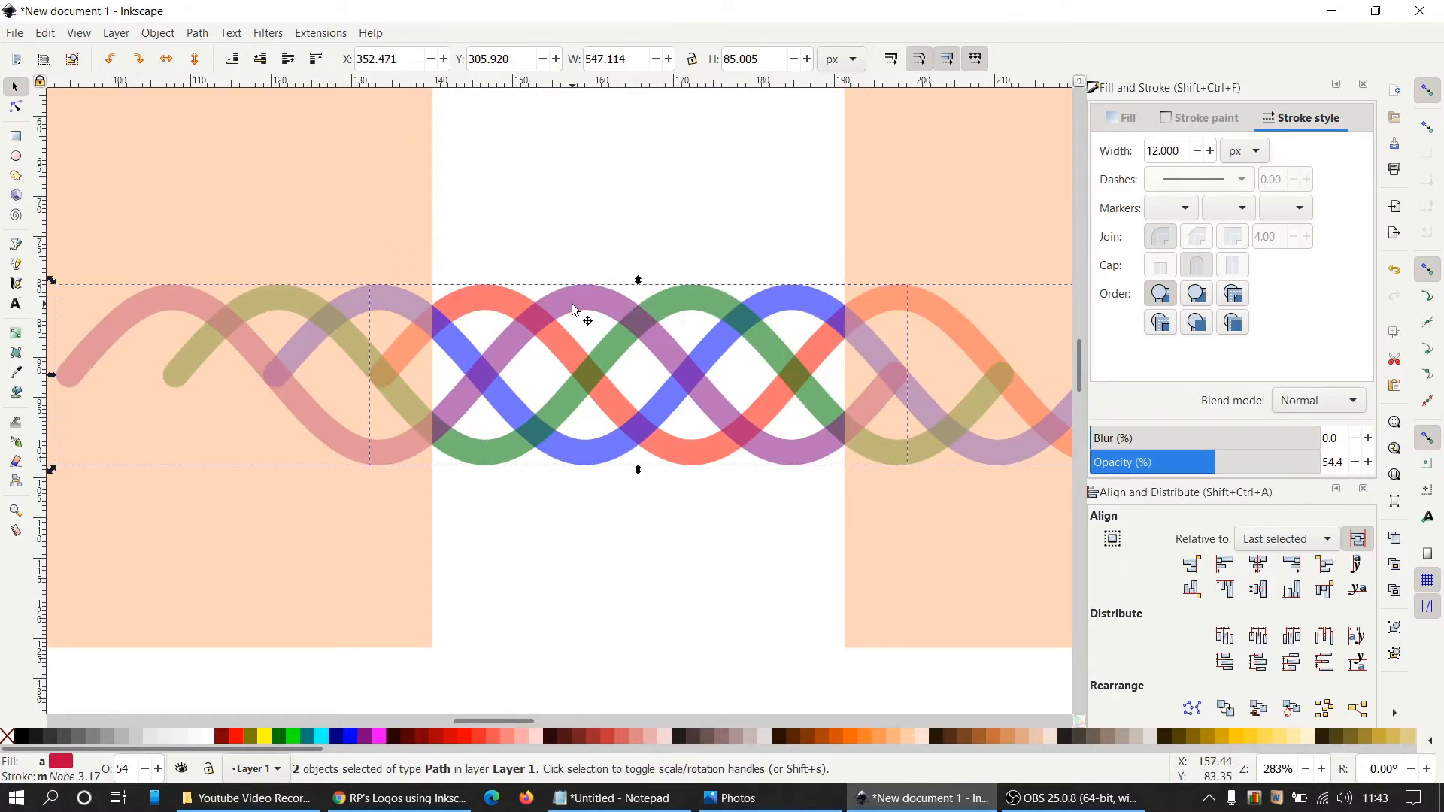
shift+click(685, 305)
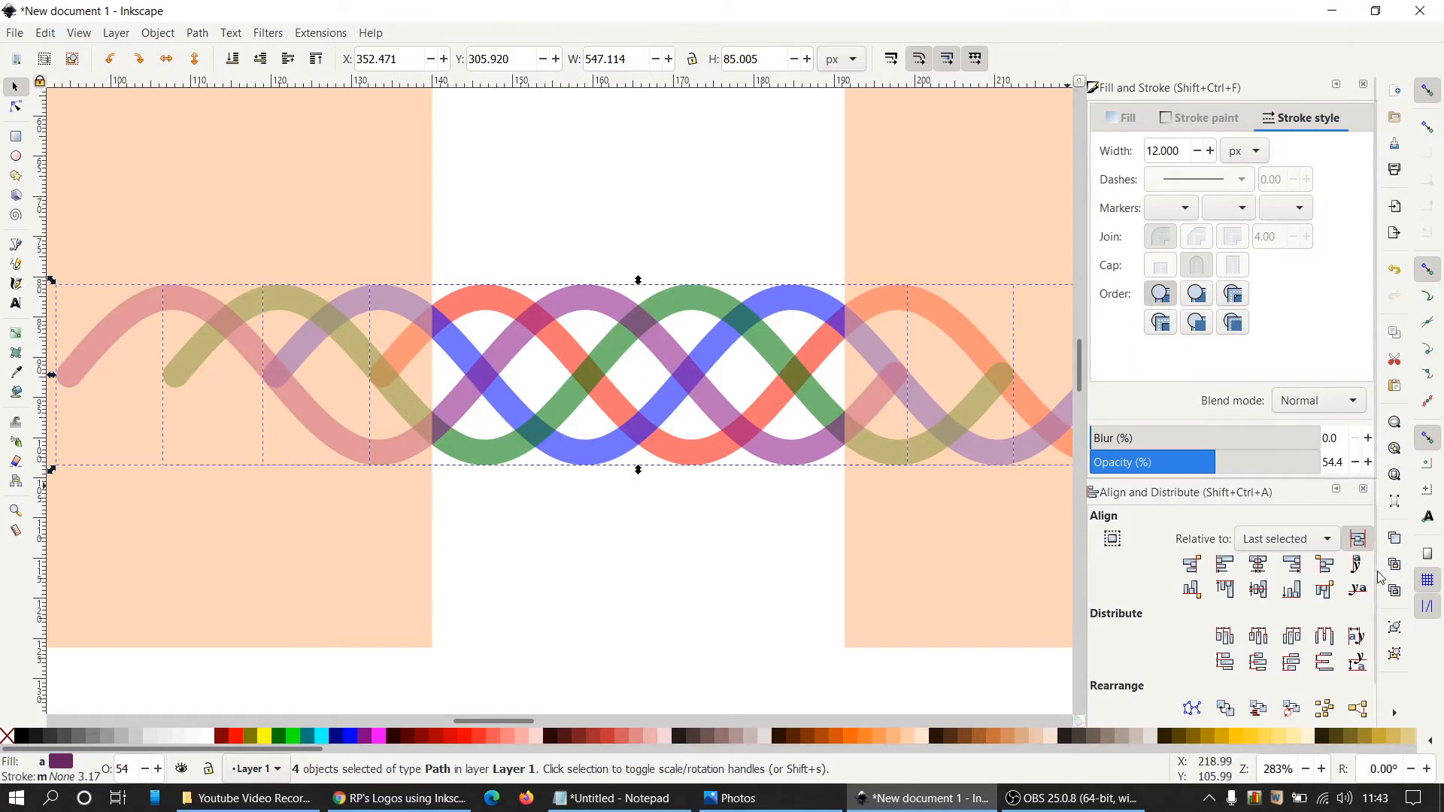
drag(1260, 464, 1328, 465)
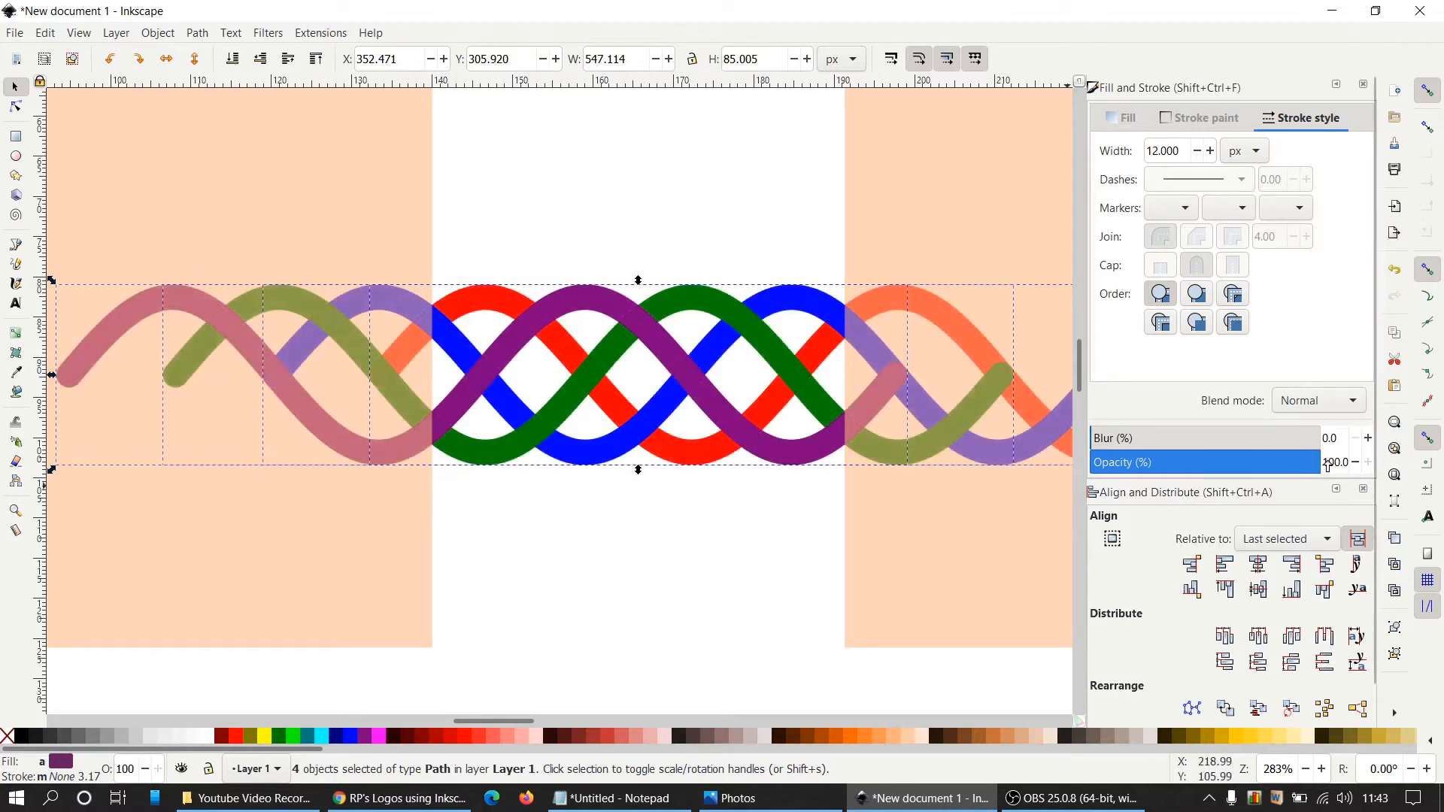
click(539, 605)
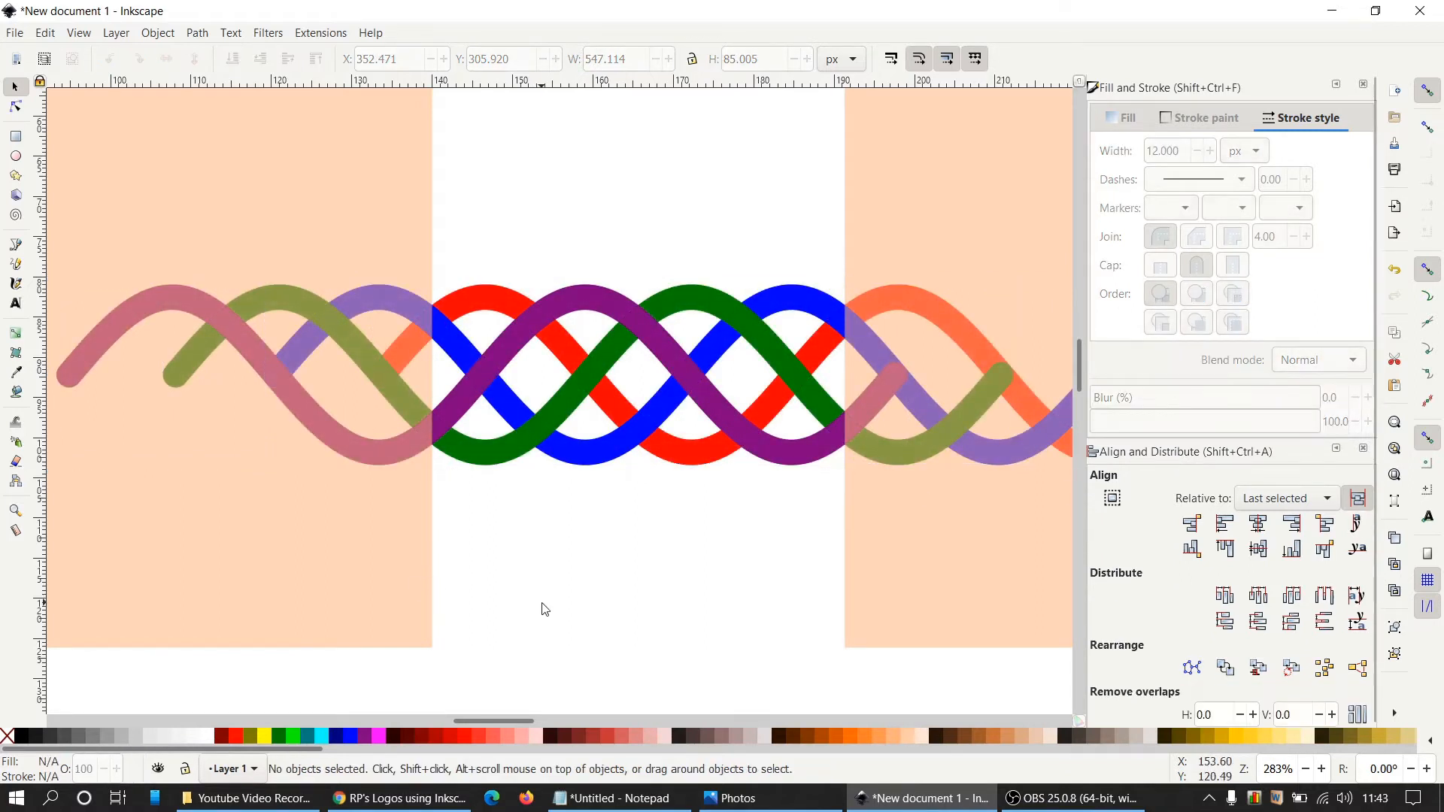
Switch to Photos to examine the over-and-under weave in Celtic knot.png, comparing it with the wave crossings in Inkscape
key(ctrl)
scroll(495, 602, up, 1)
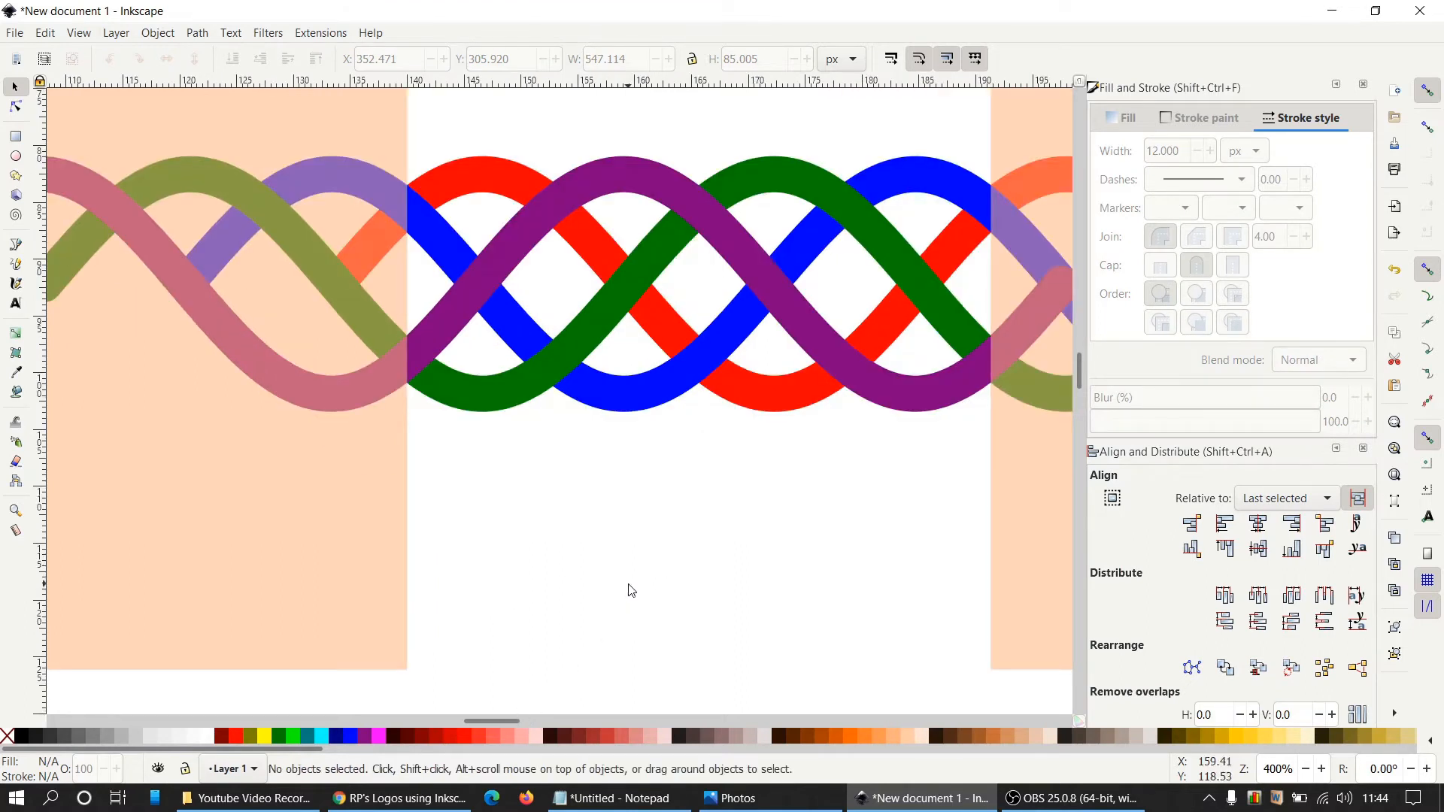
scroll(629, 589, up, 1)
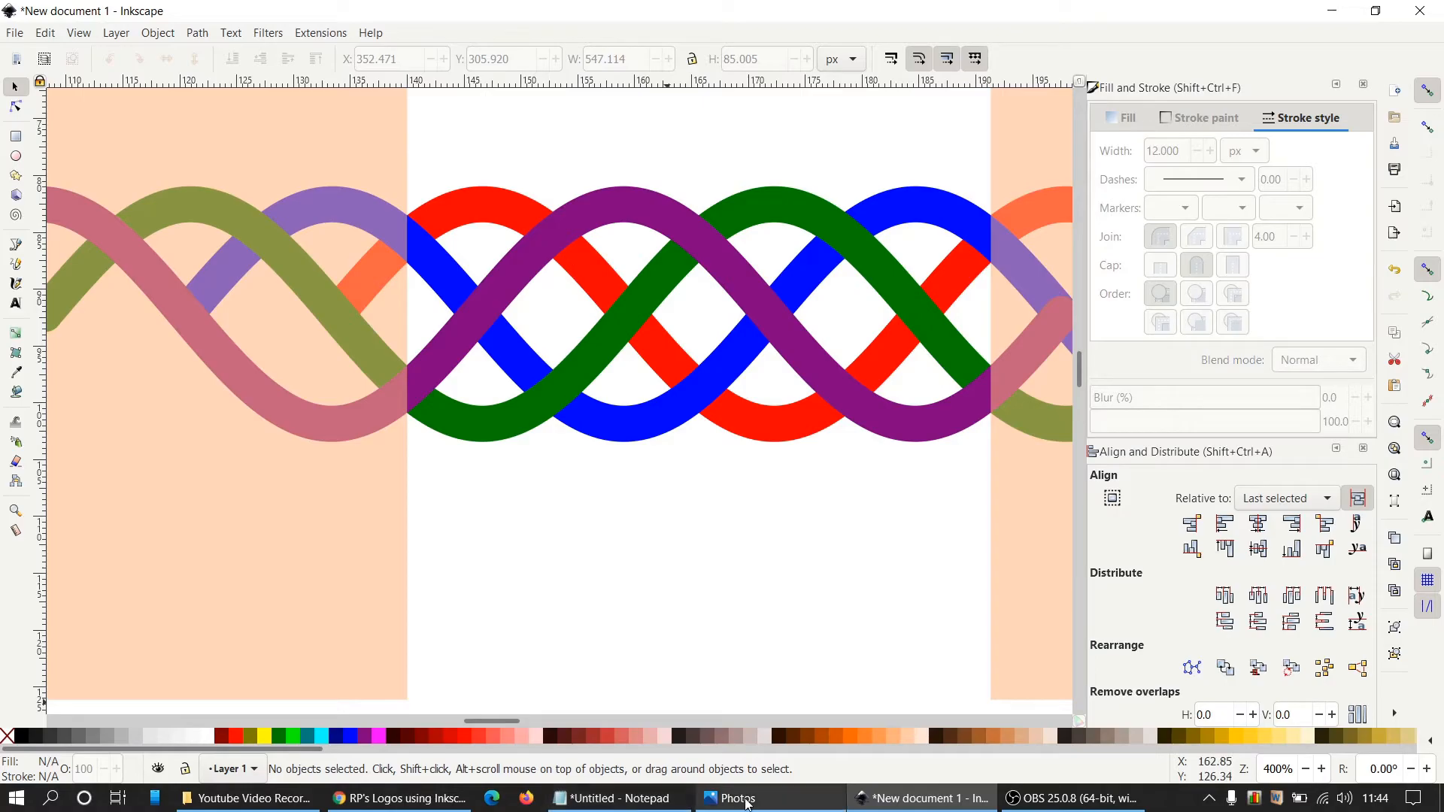
mouse_move(733, 798)
click(766, 698)
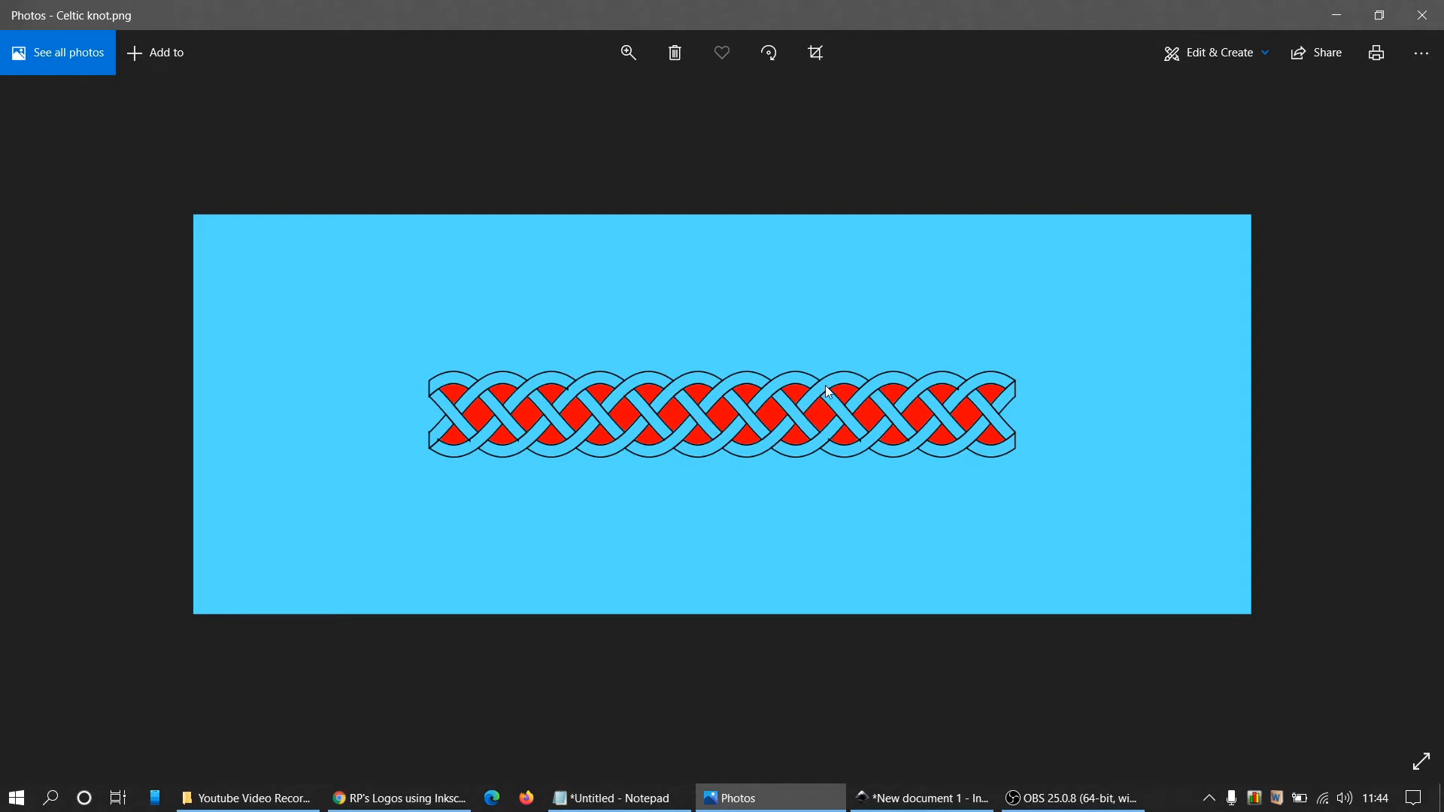
click(944, 808)
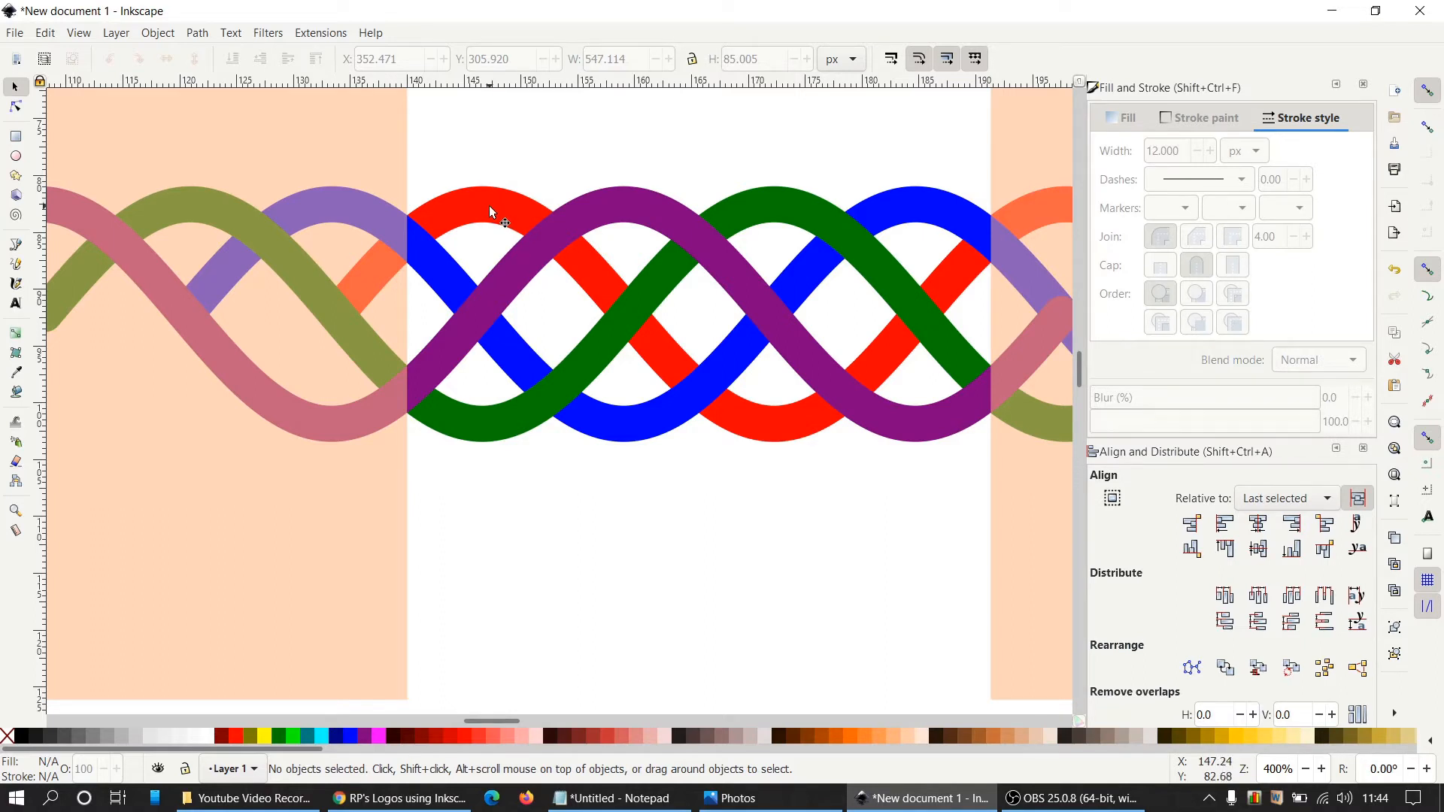
mouse_move(773, 807)
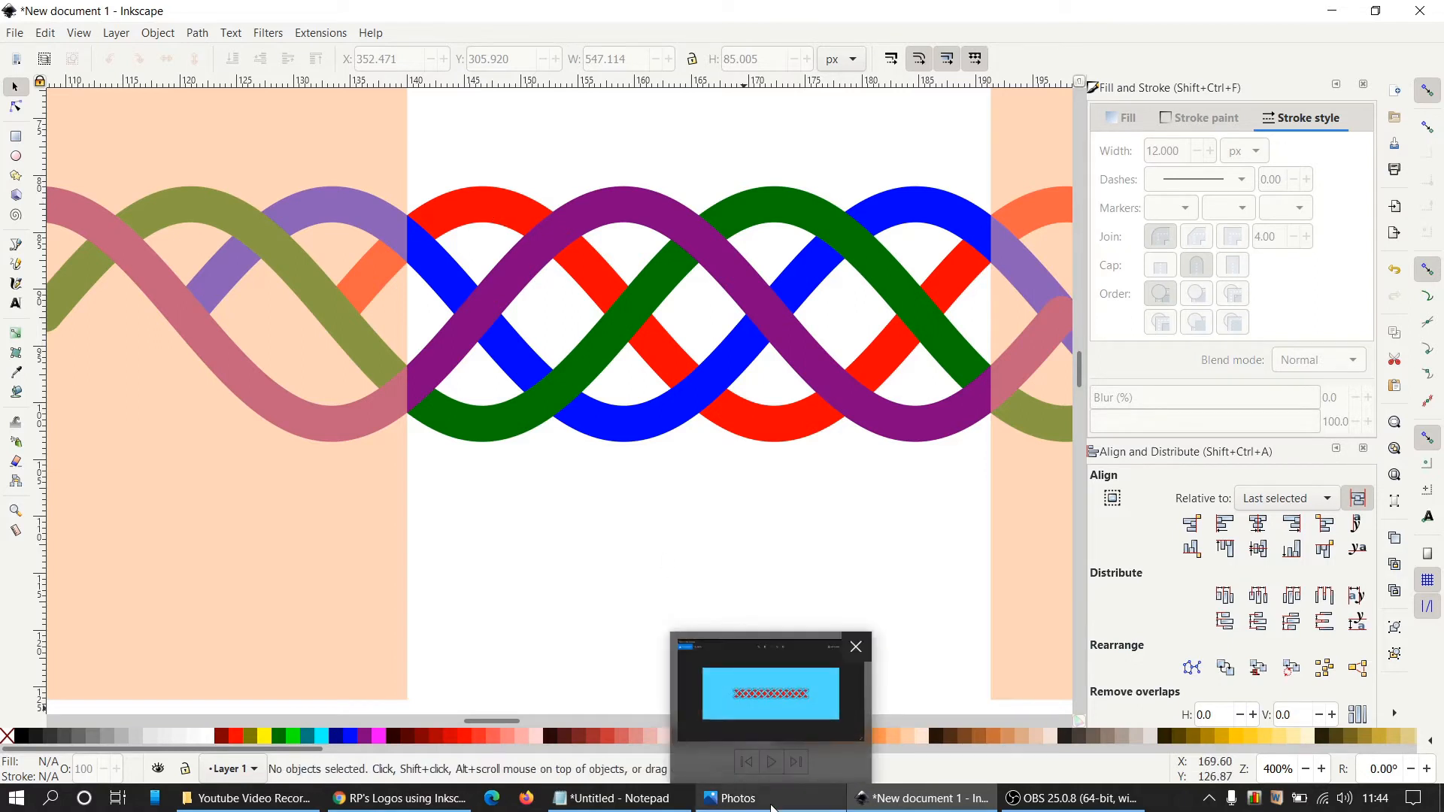
click(772, 806)
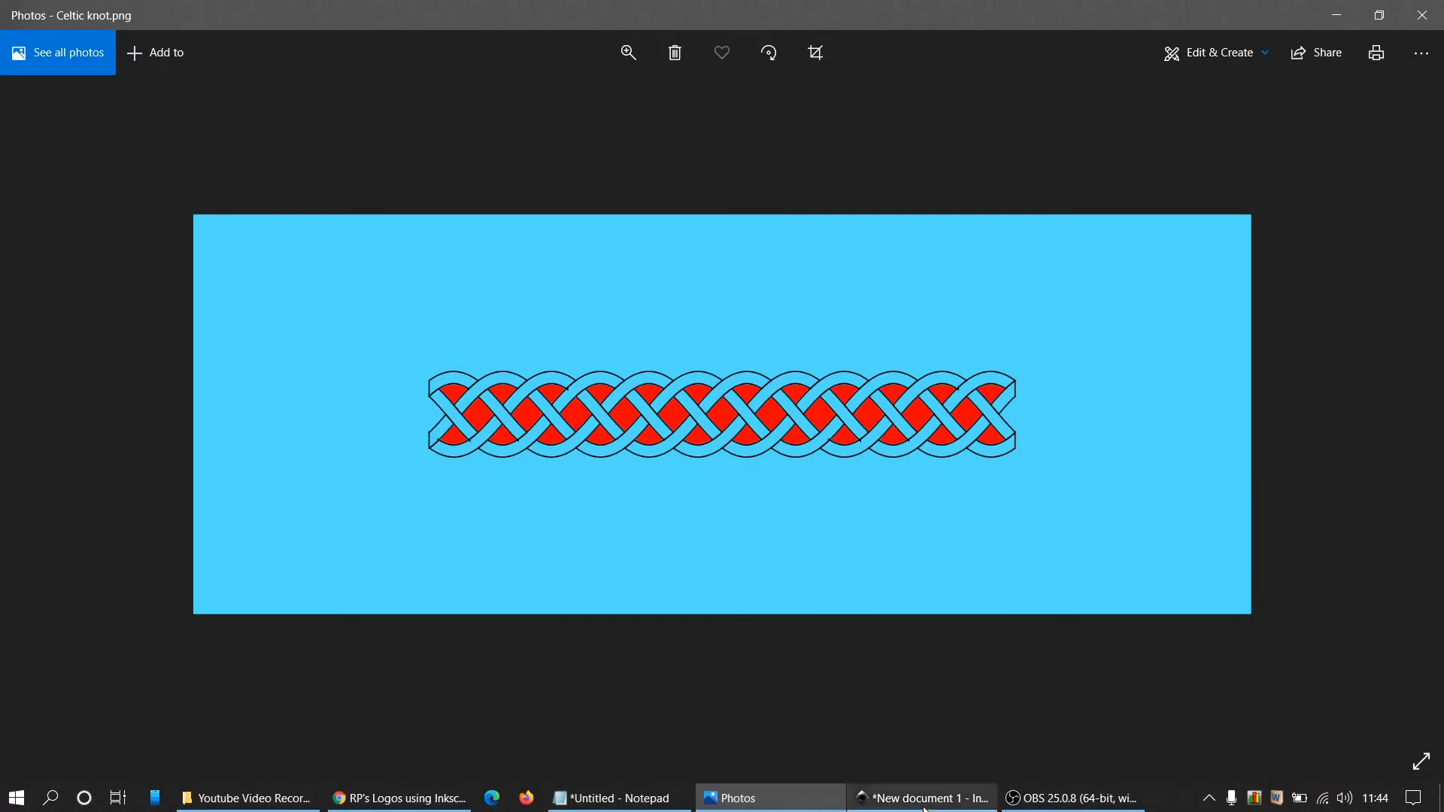
click(926, 804)
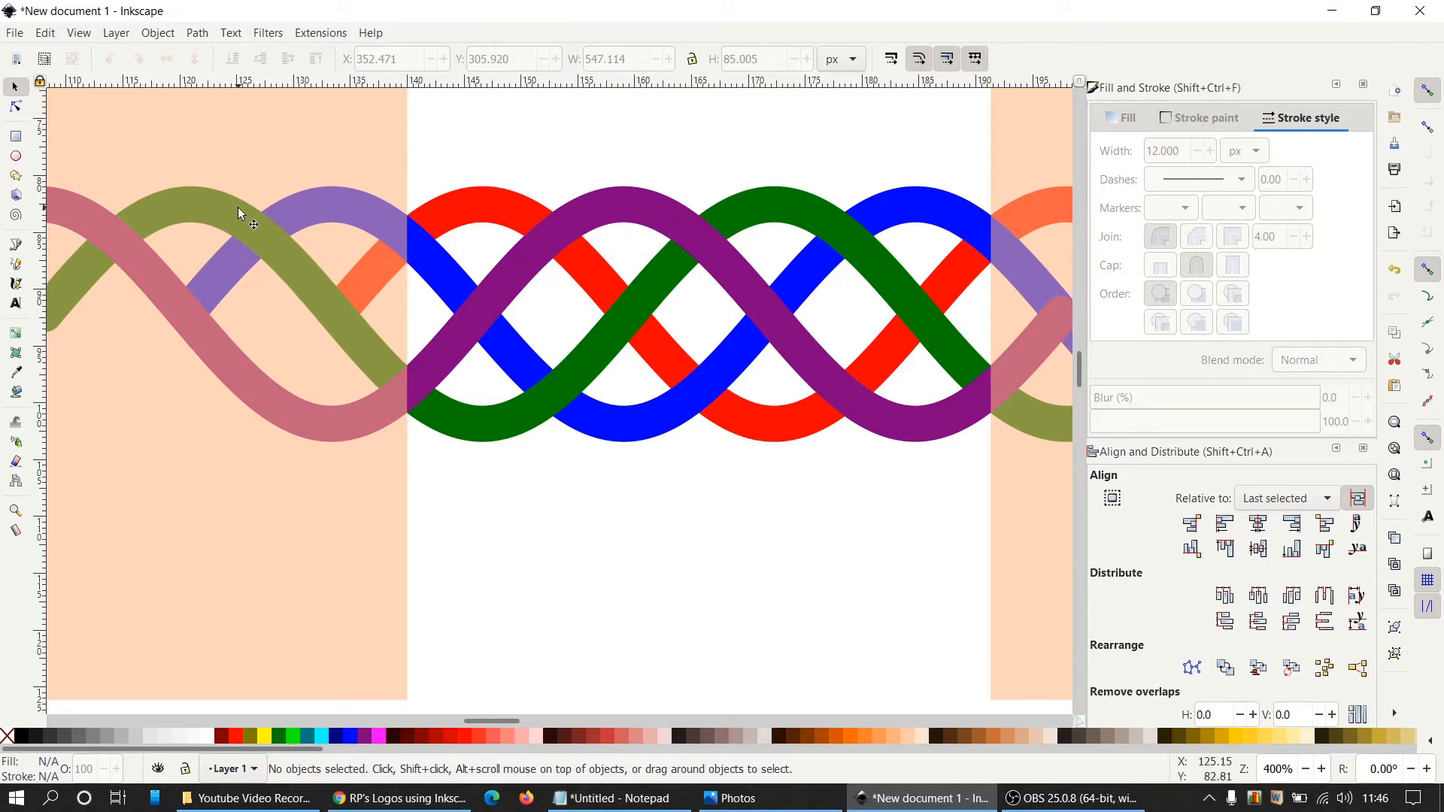
Draw a light pink rectangle about 9 by 10 mm over the upper purple and green crossing, with opacity 46.6%
click(17, 137)
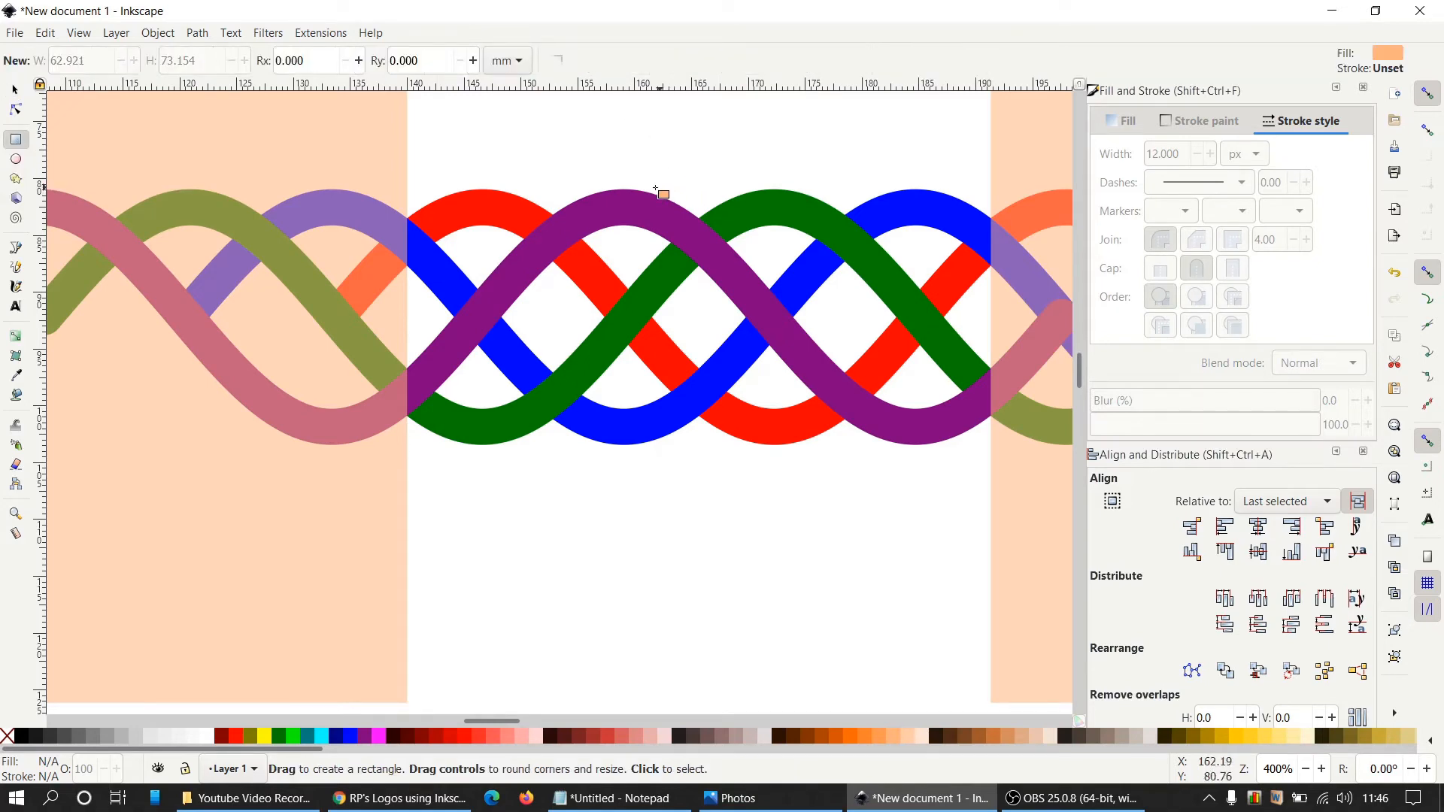
drag(655, 189, 759, 304)
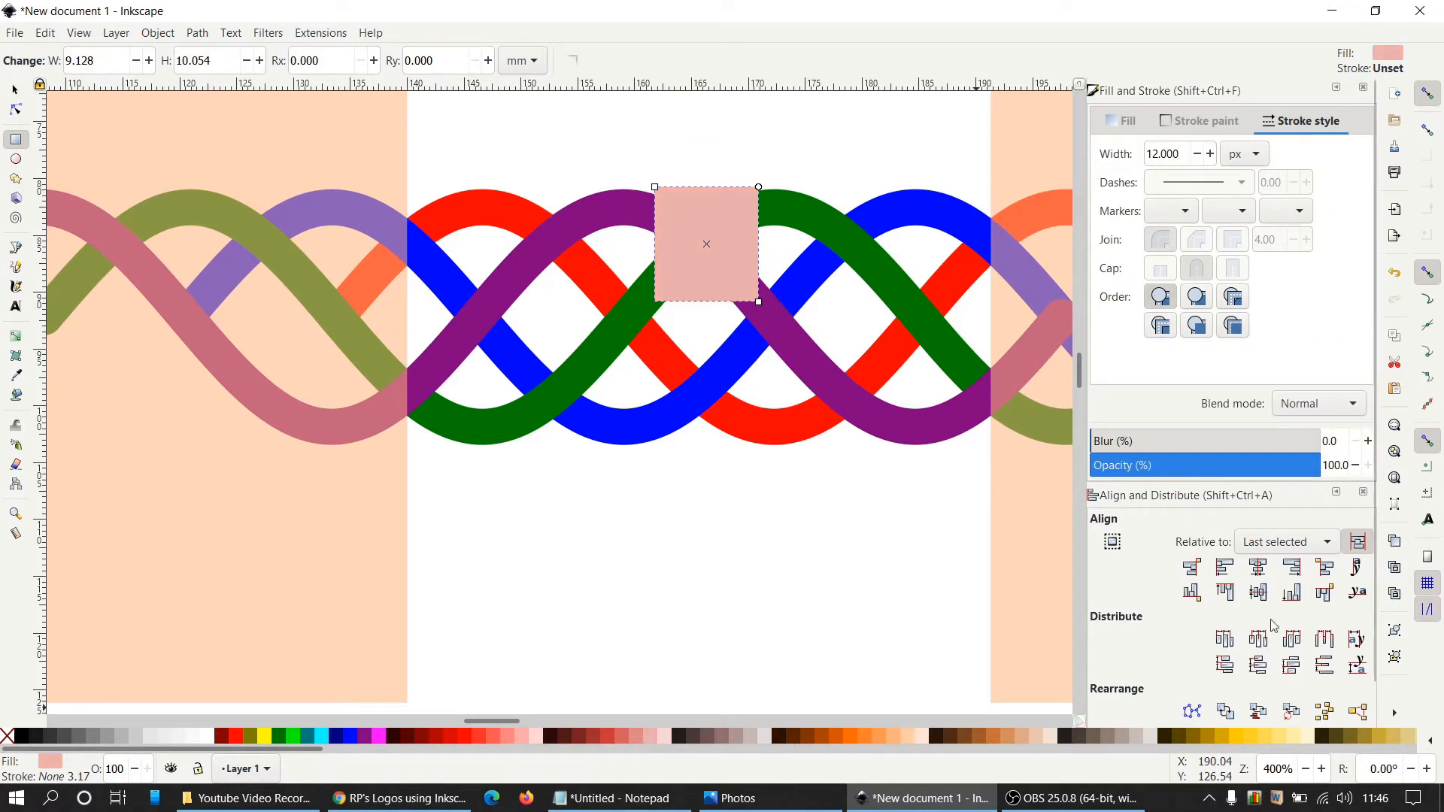
click(1197, 465)
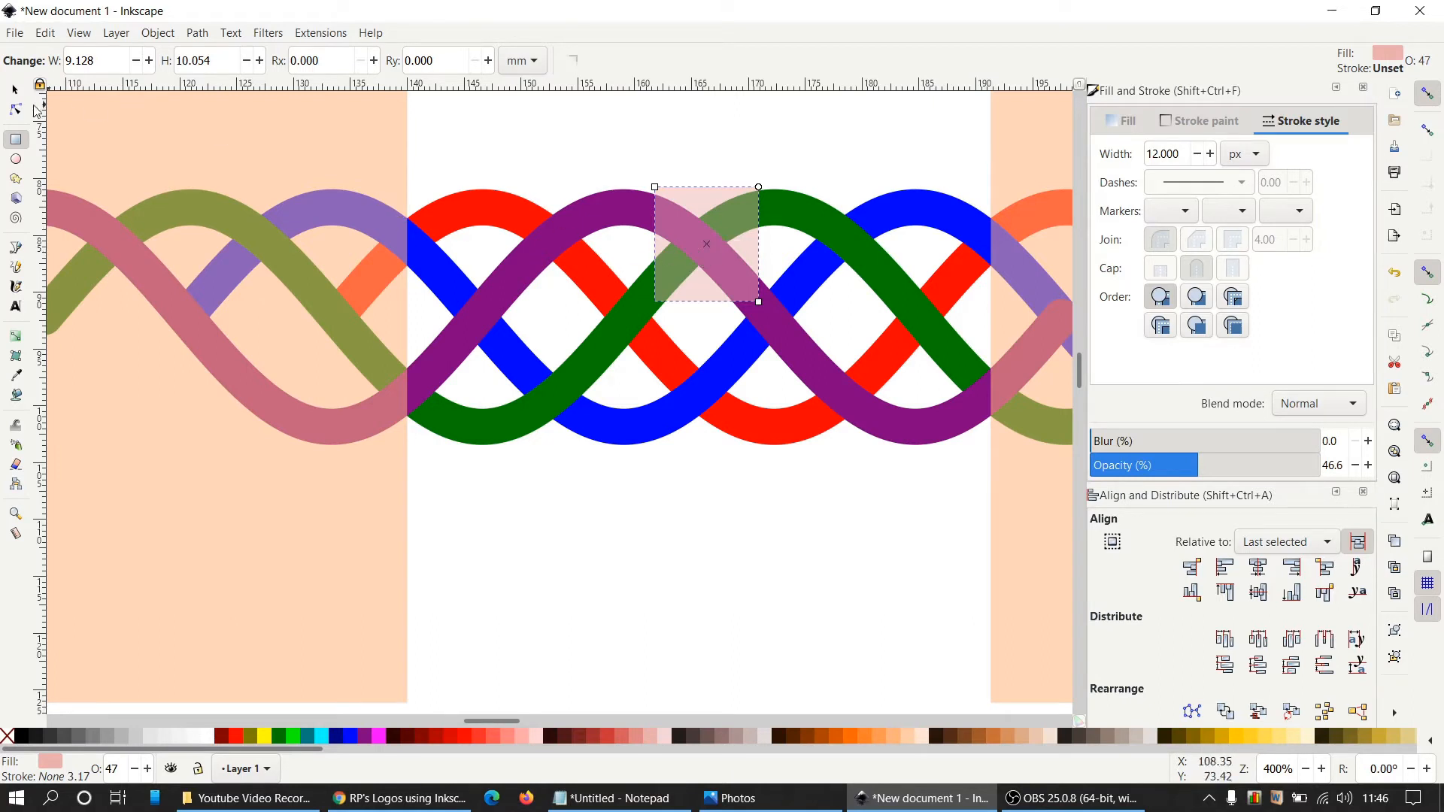
click(14, 89)
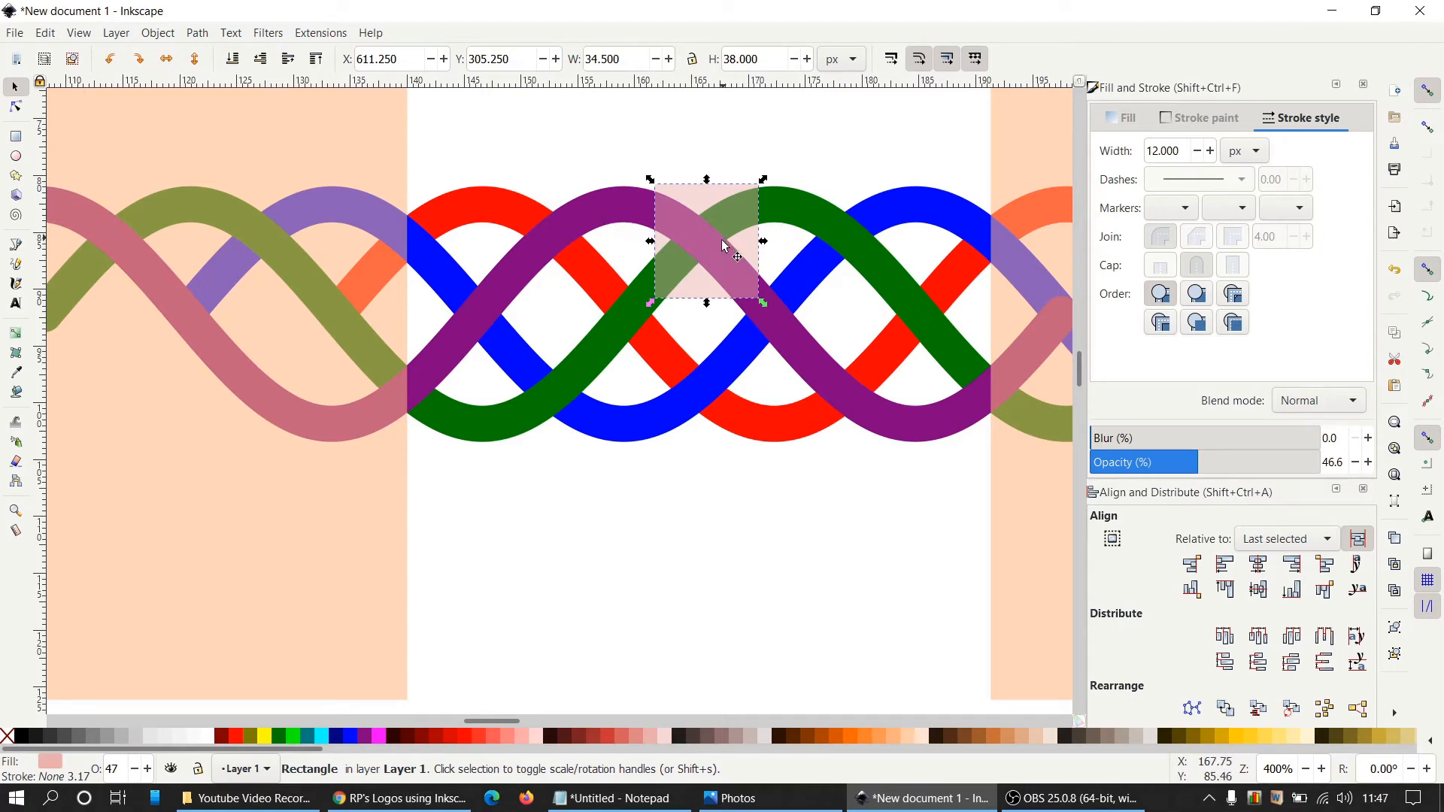
Duplicate the purple wave and intersect the copy with the pink rectangle over the upper purple and green crossing
click(780, 338)
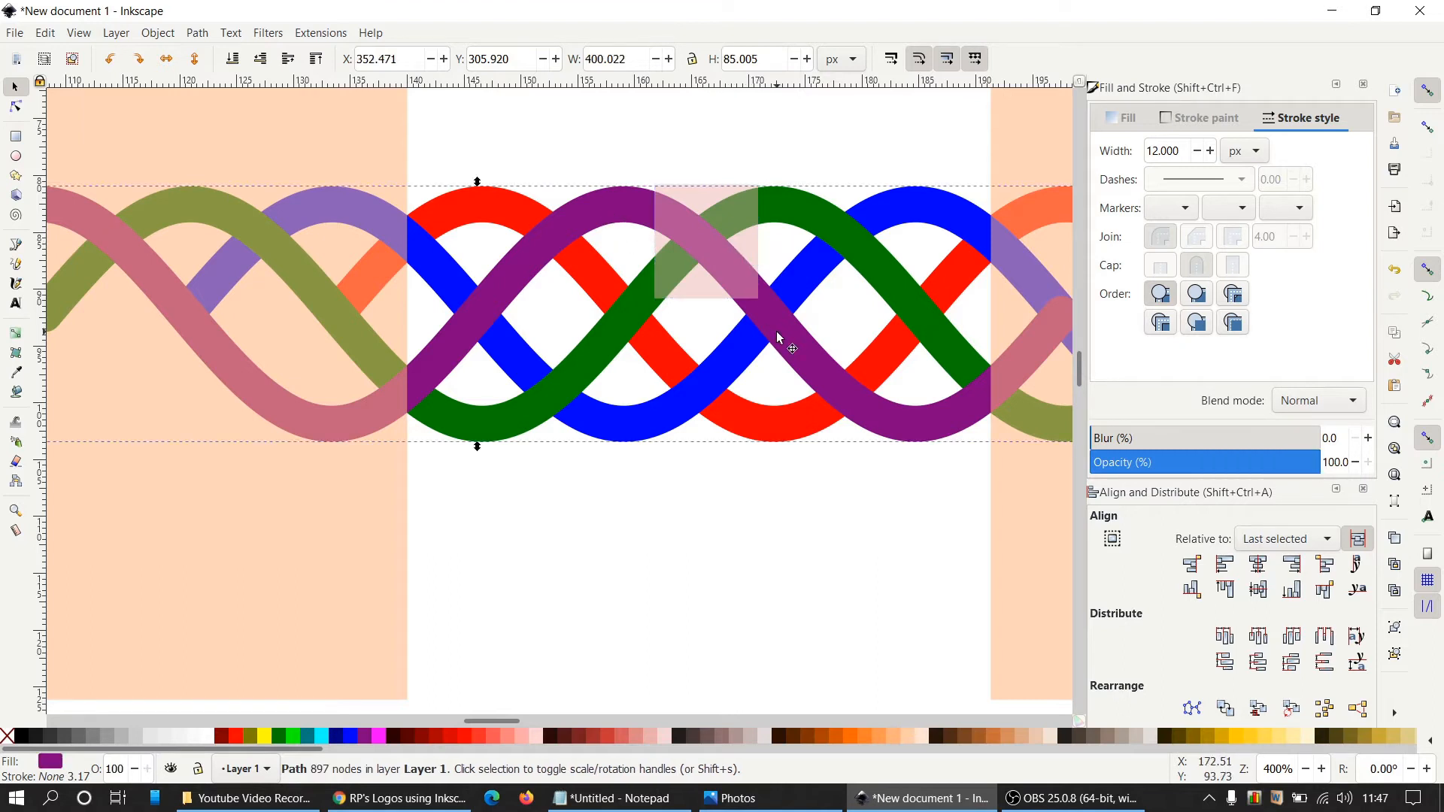
right_click(780, 338)
click(826, 412)
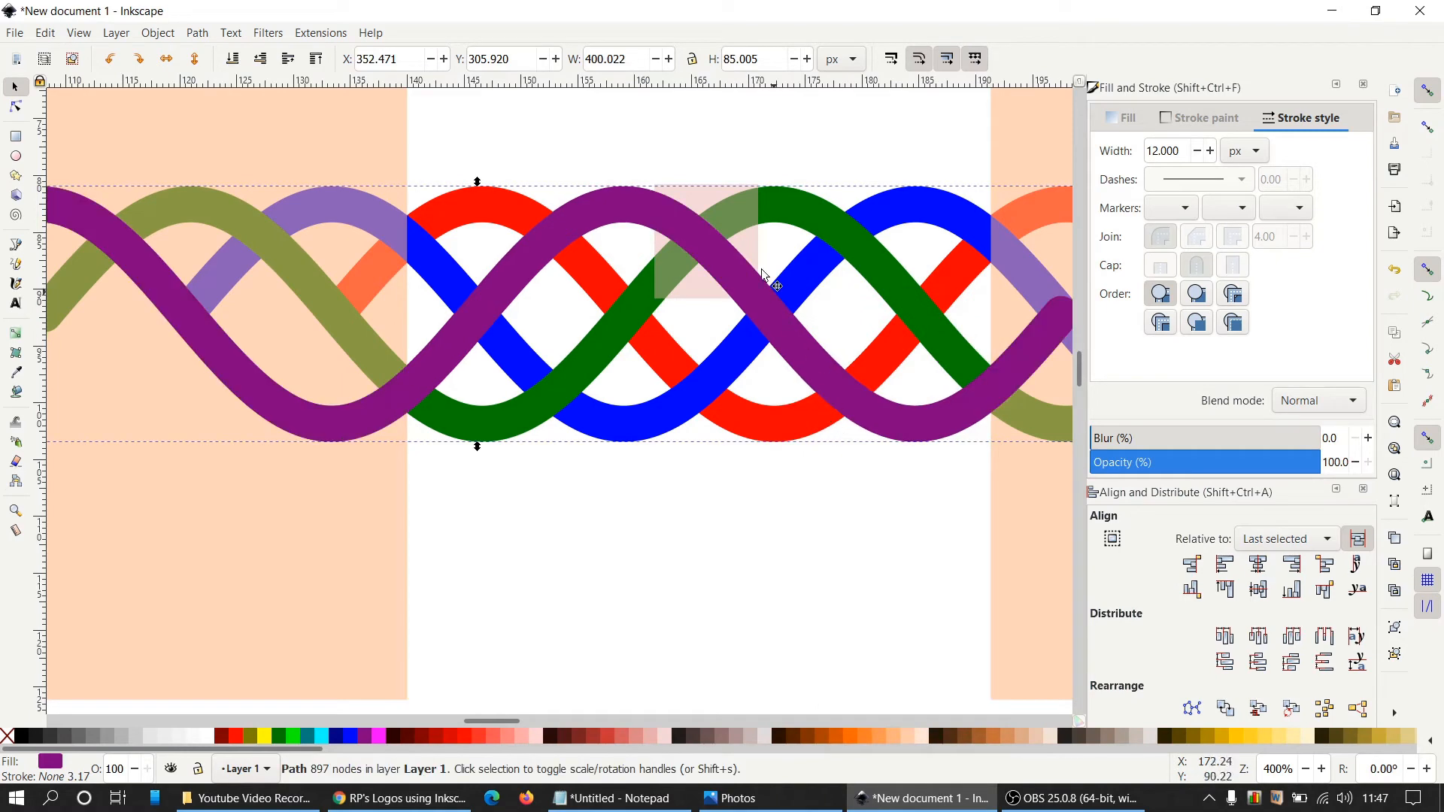
shift+click(720, 194)
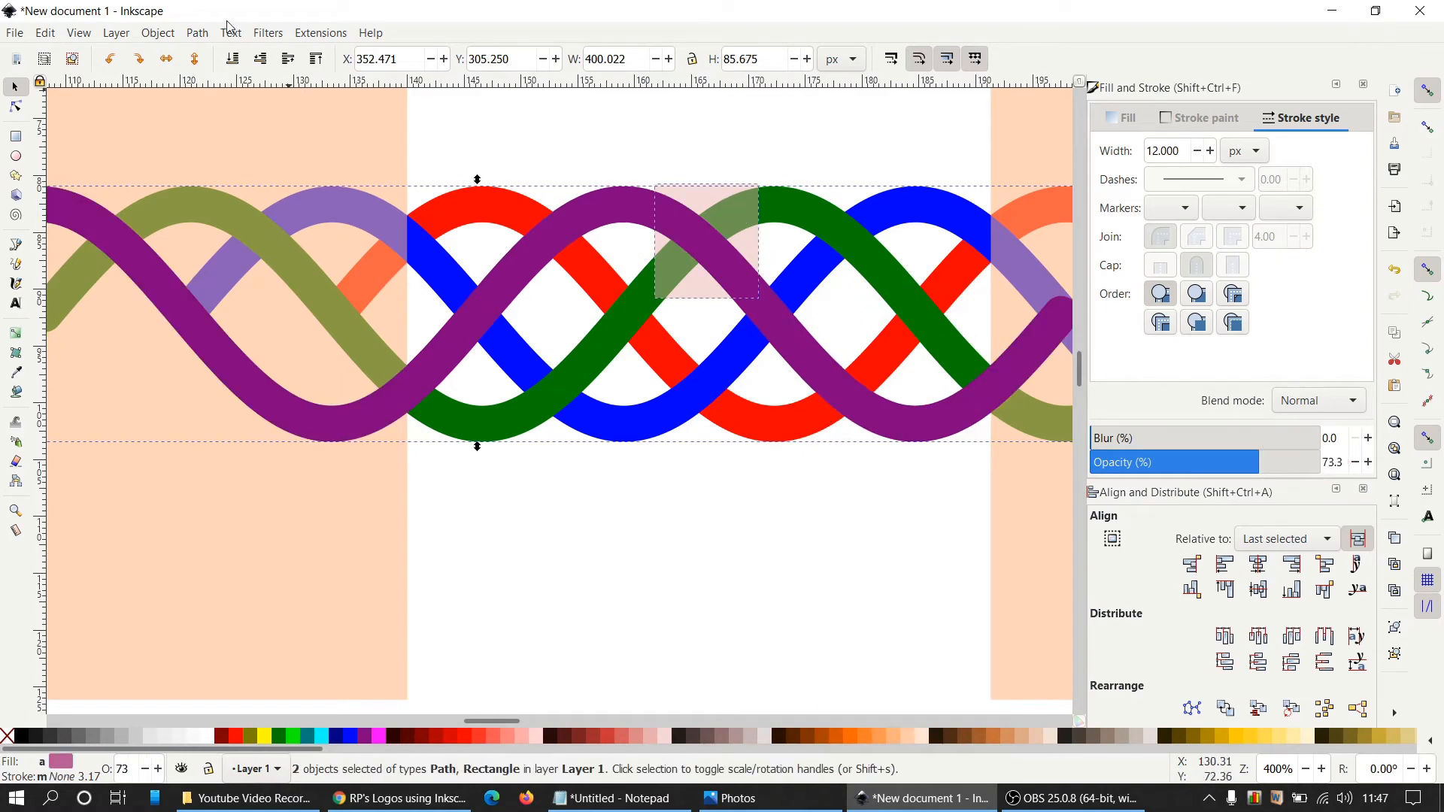
click(197, 33)
click(247, 162)
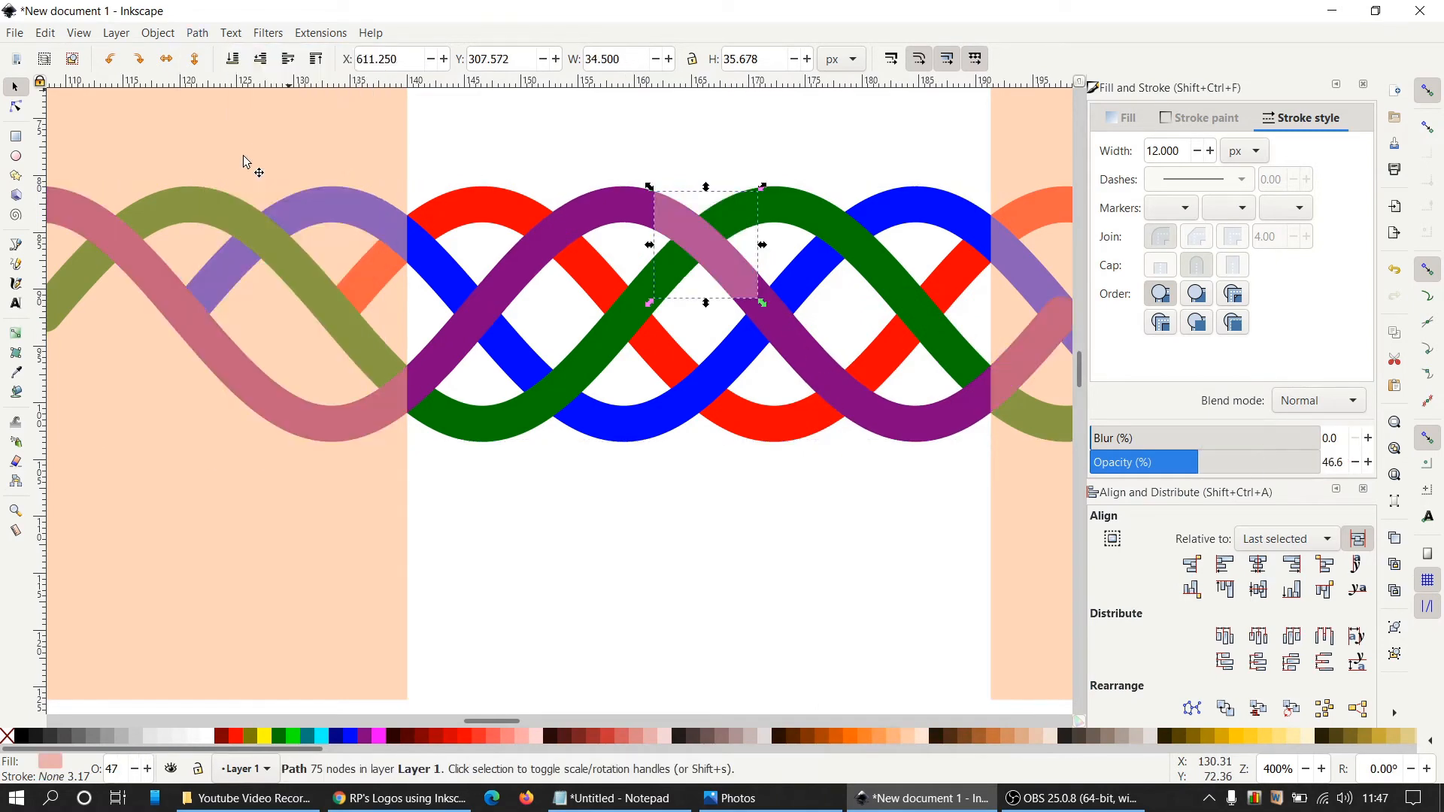
Duplicate the green wave and intersect the copy with the pink wave segment, leaving a patch only where purple and green overlap
click(803, 224)
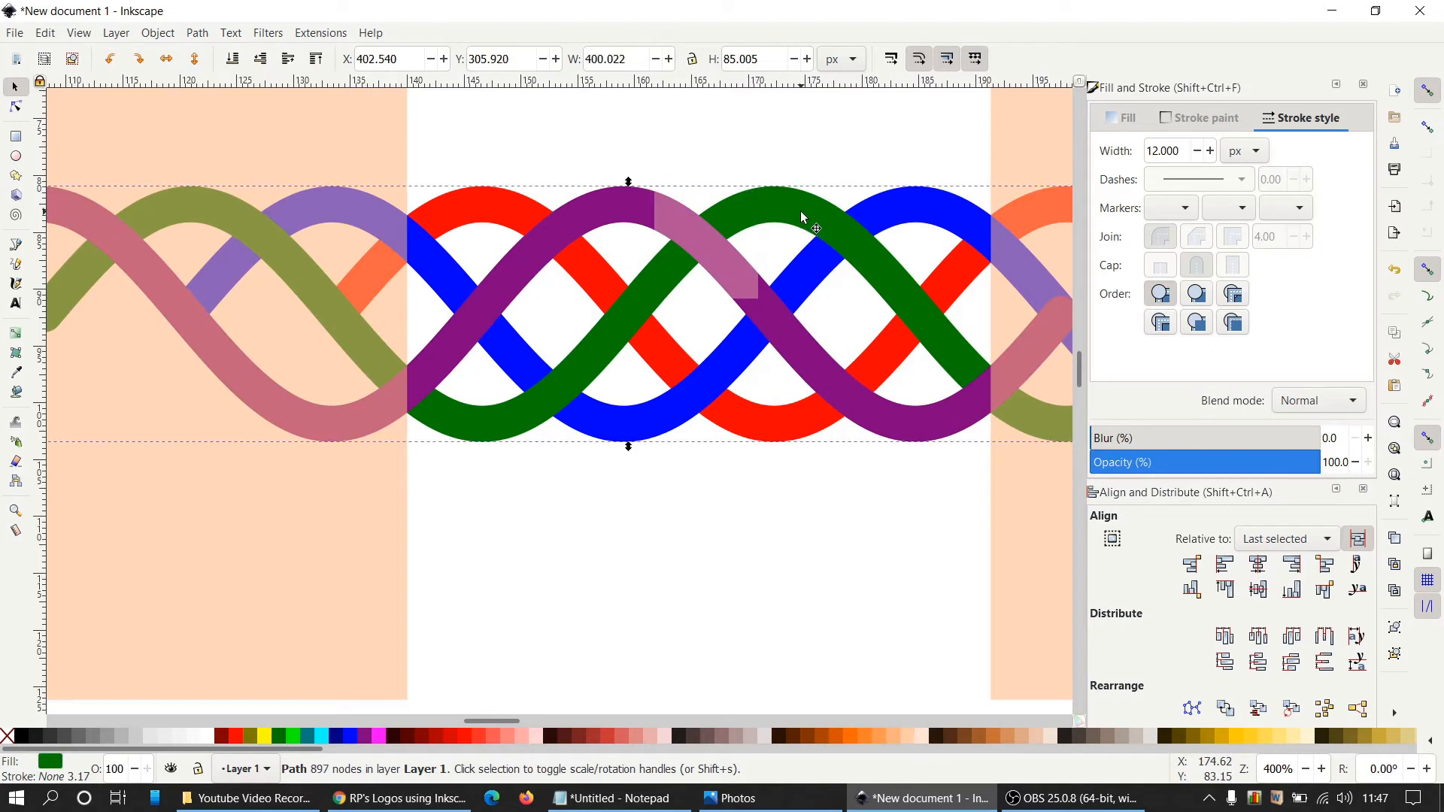
right_click(801, 211)
click(858, 331)
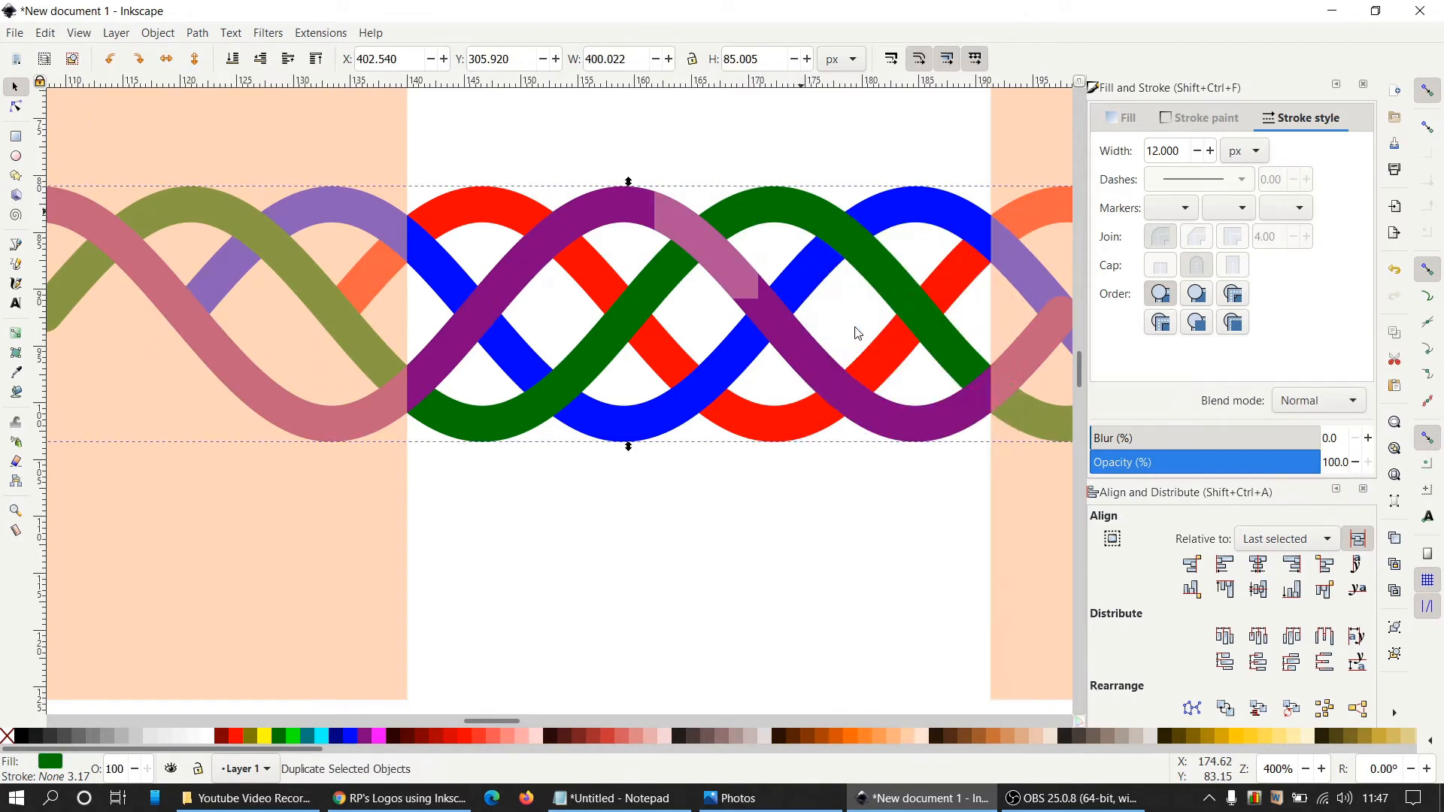
key(Home)
shift+click(740, 269)
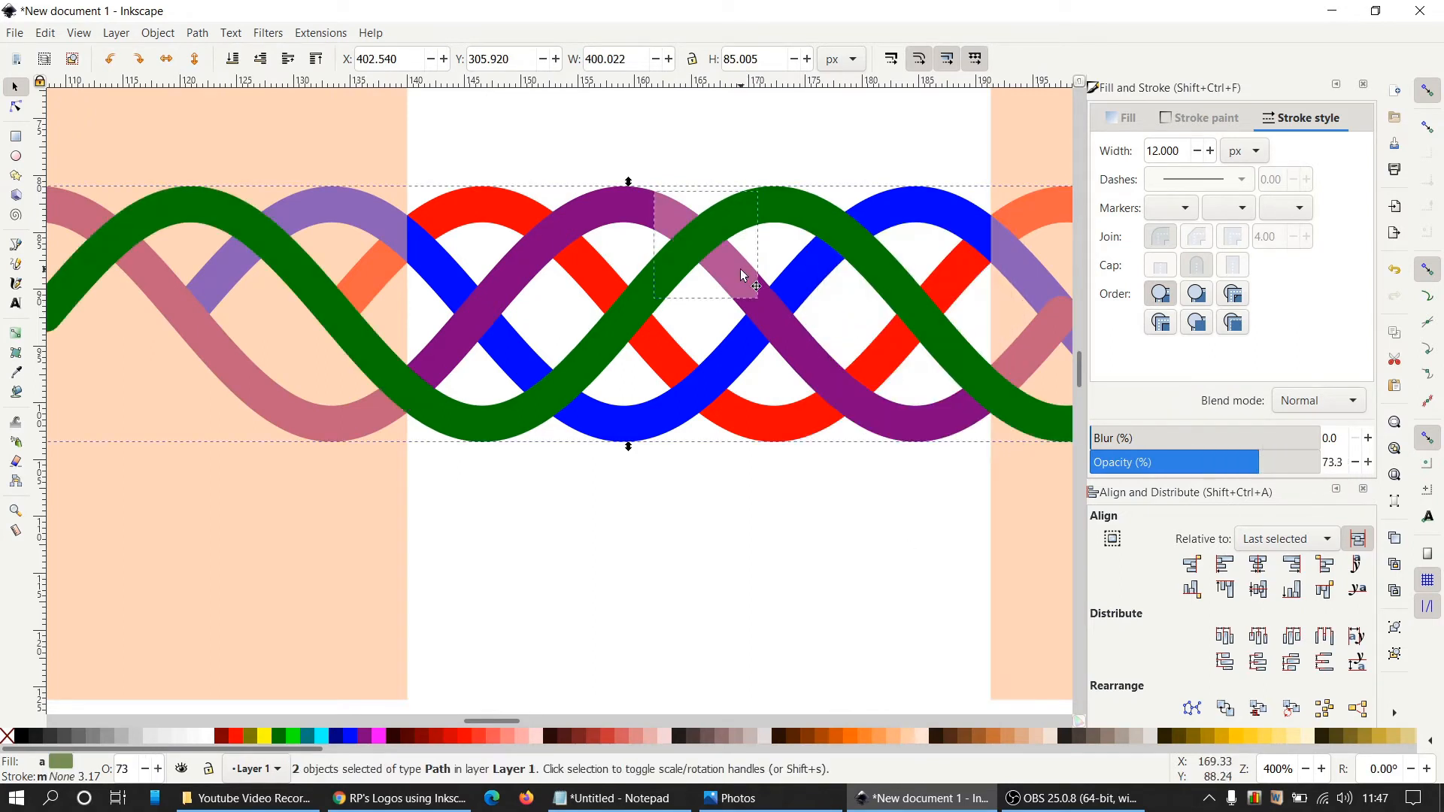
click(197, 33)
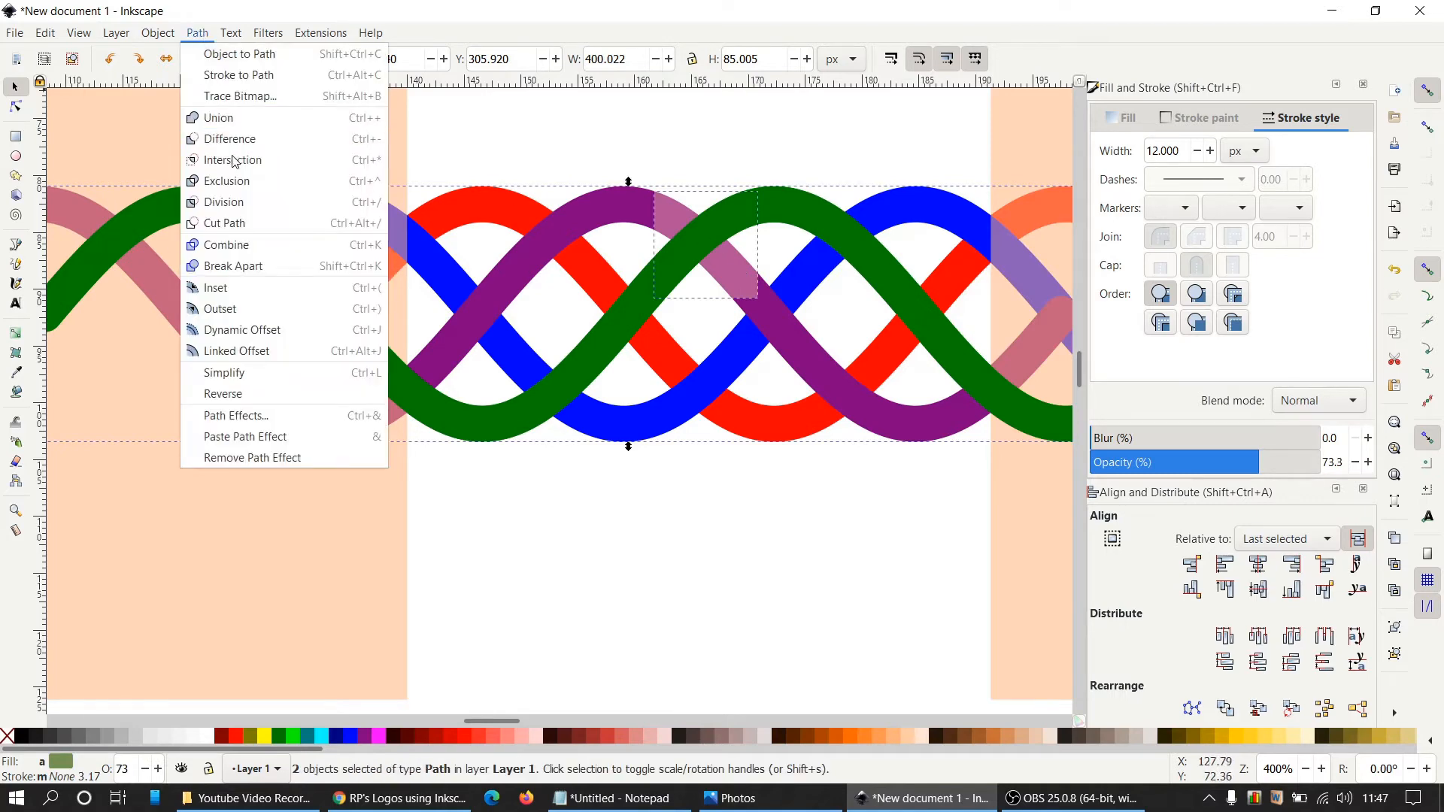
click(234, 161)
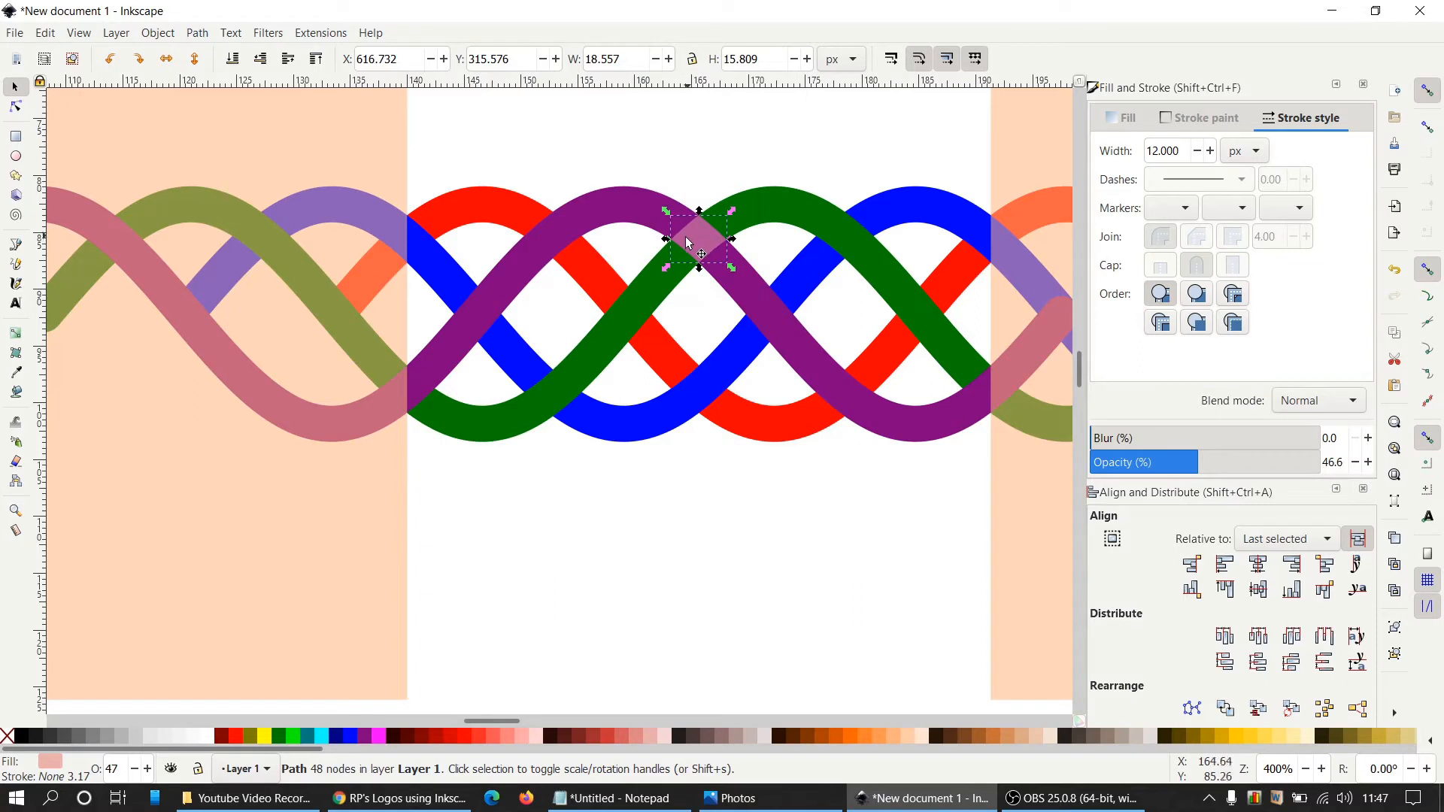
Subtract the pink overlap patch from the purple wave with Difference so the green wave passes over it
key(ctrl+z)
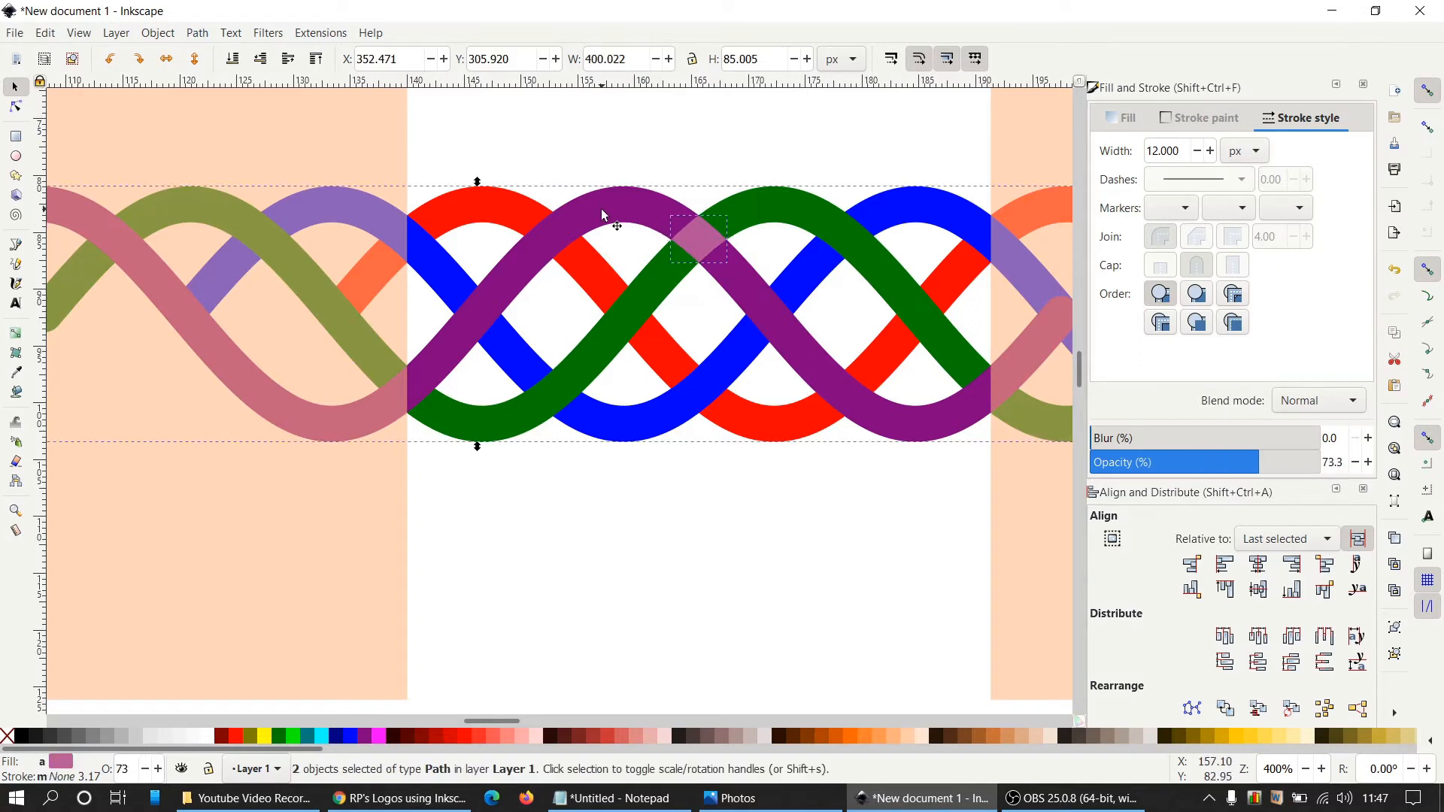
click(199, 32)
click(229, 139)
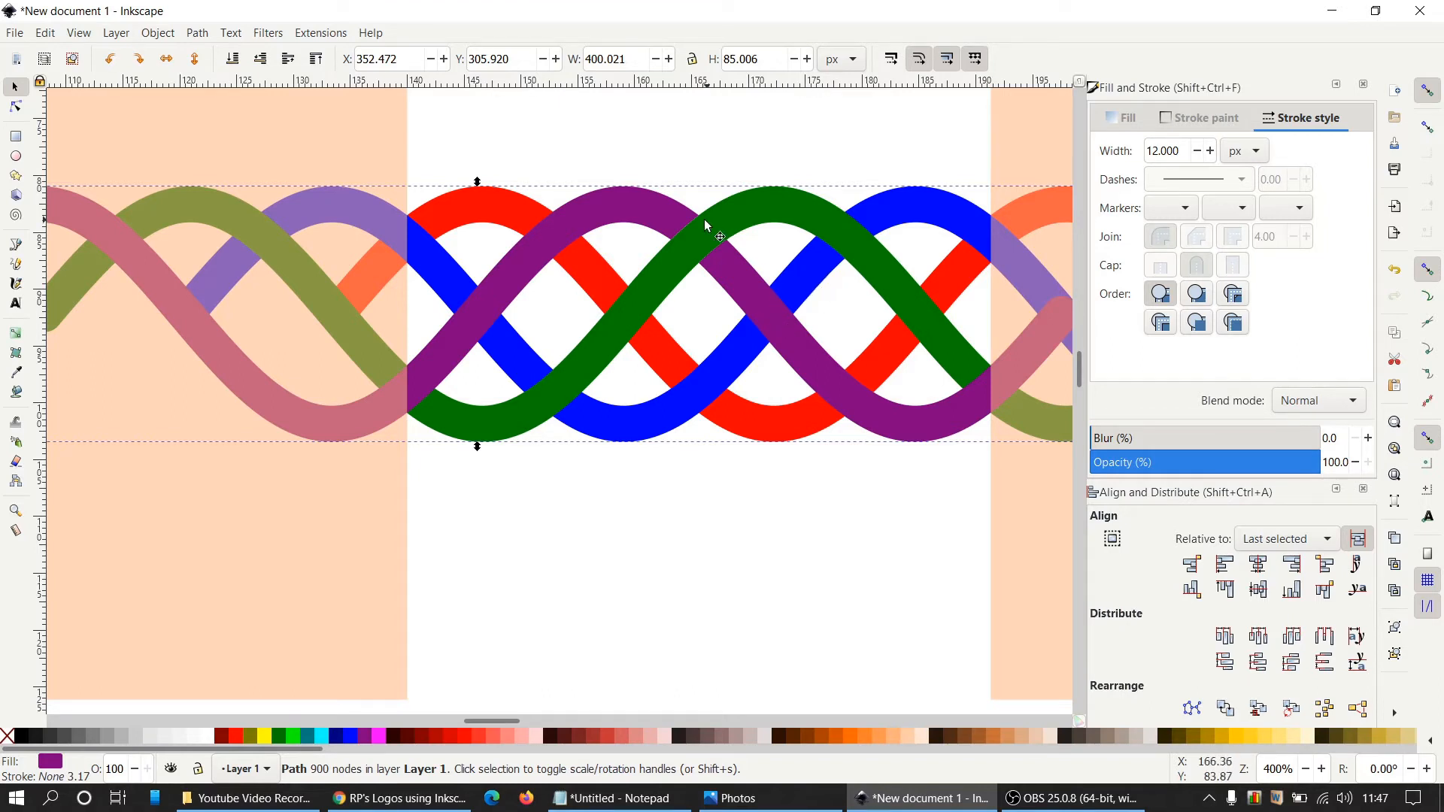
Switch to Photos to examine the over-and-under order in Celtic knot.png, comparing it with the following purple and blue crossing in Inkscape
click(730, 264)
click(722, 798)
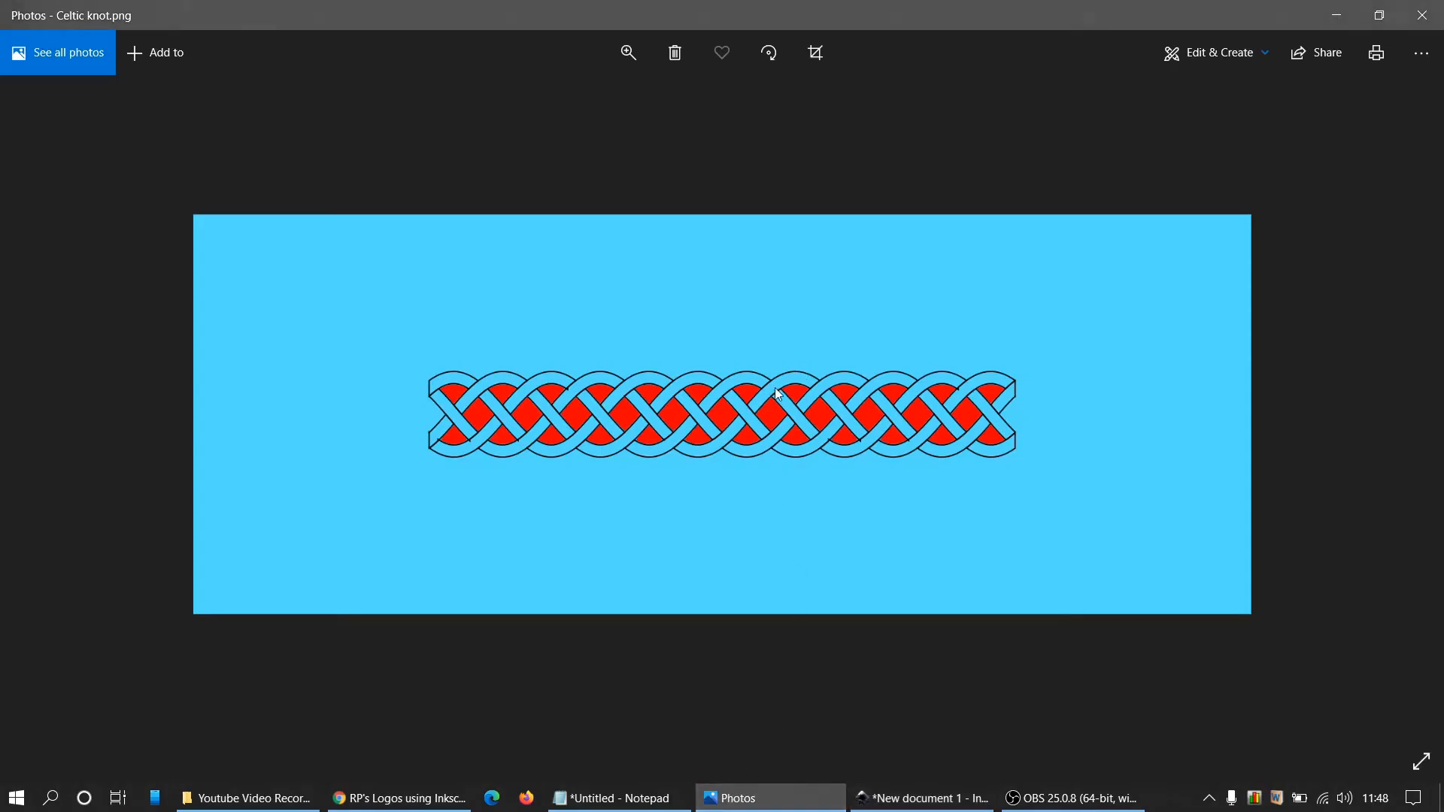
click(922, 799)
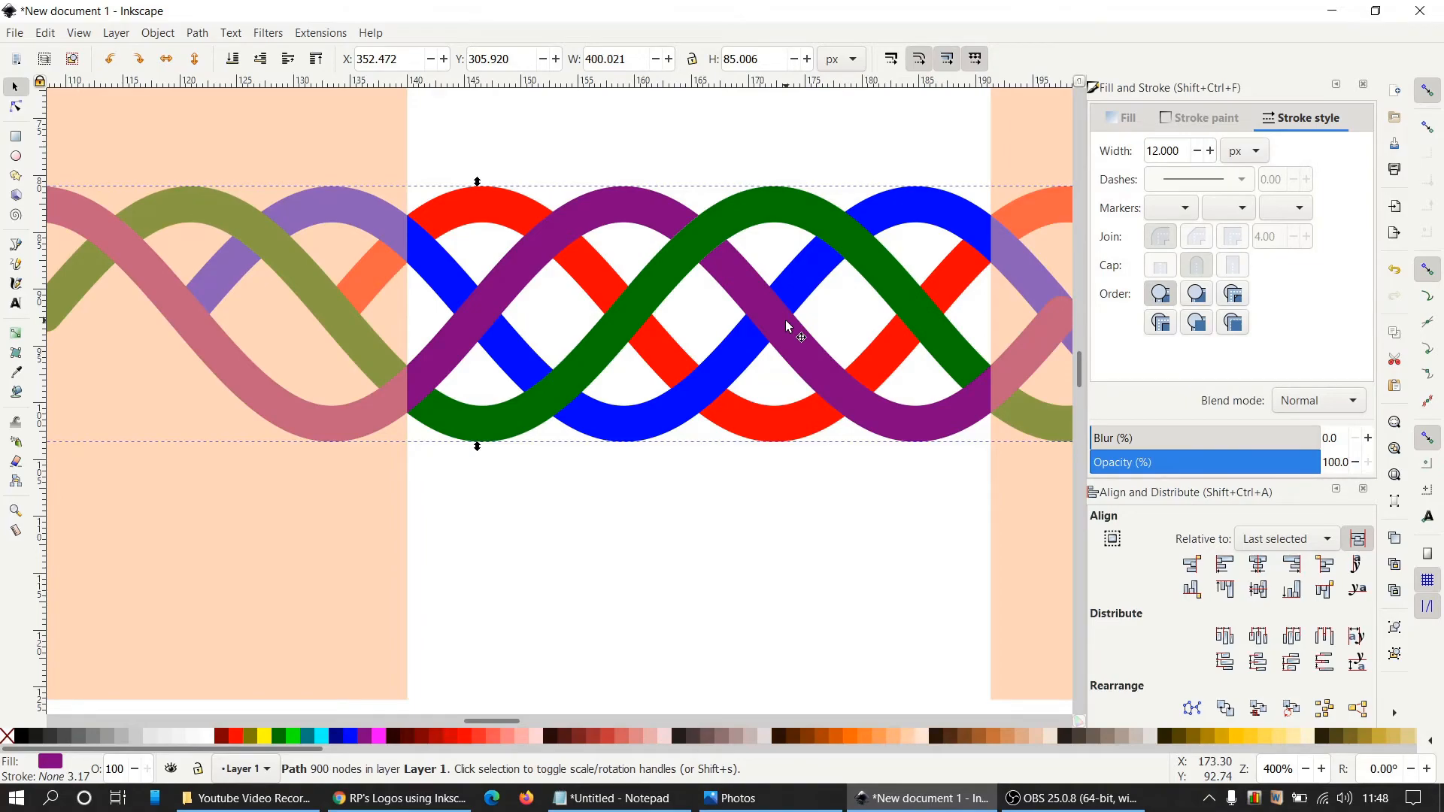
click(734, 798)
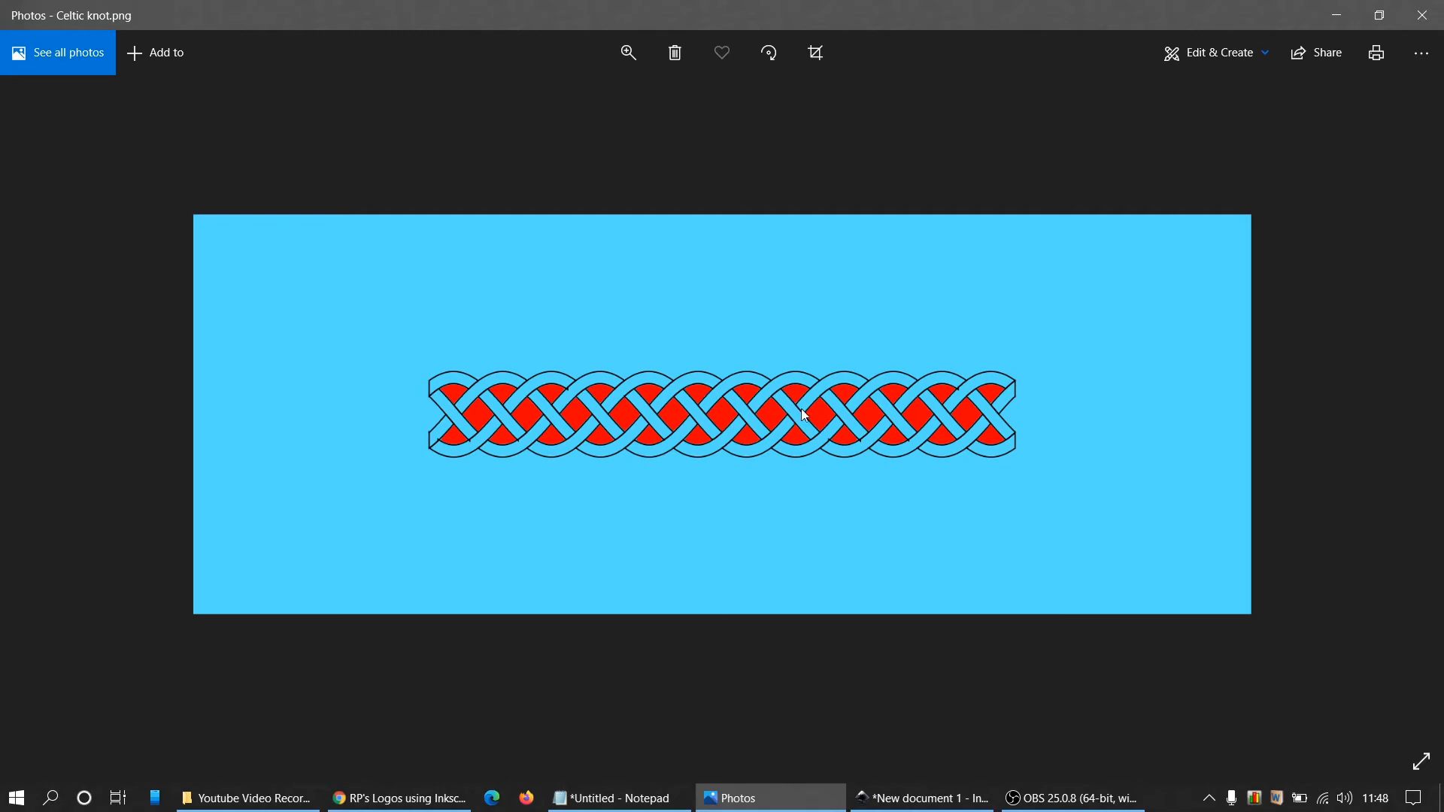
click(940, 799)
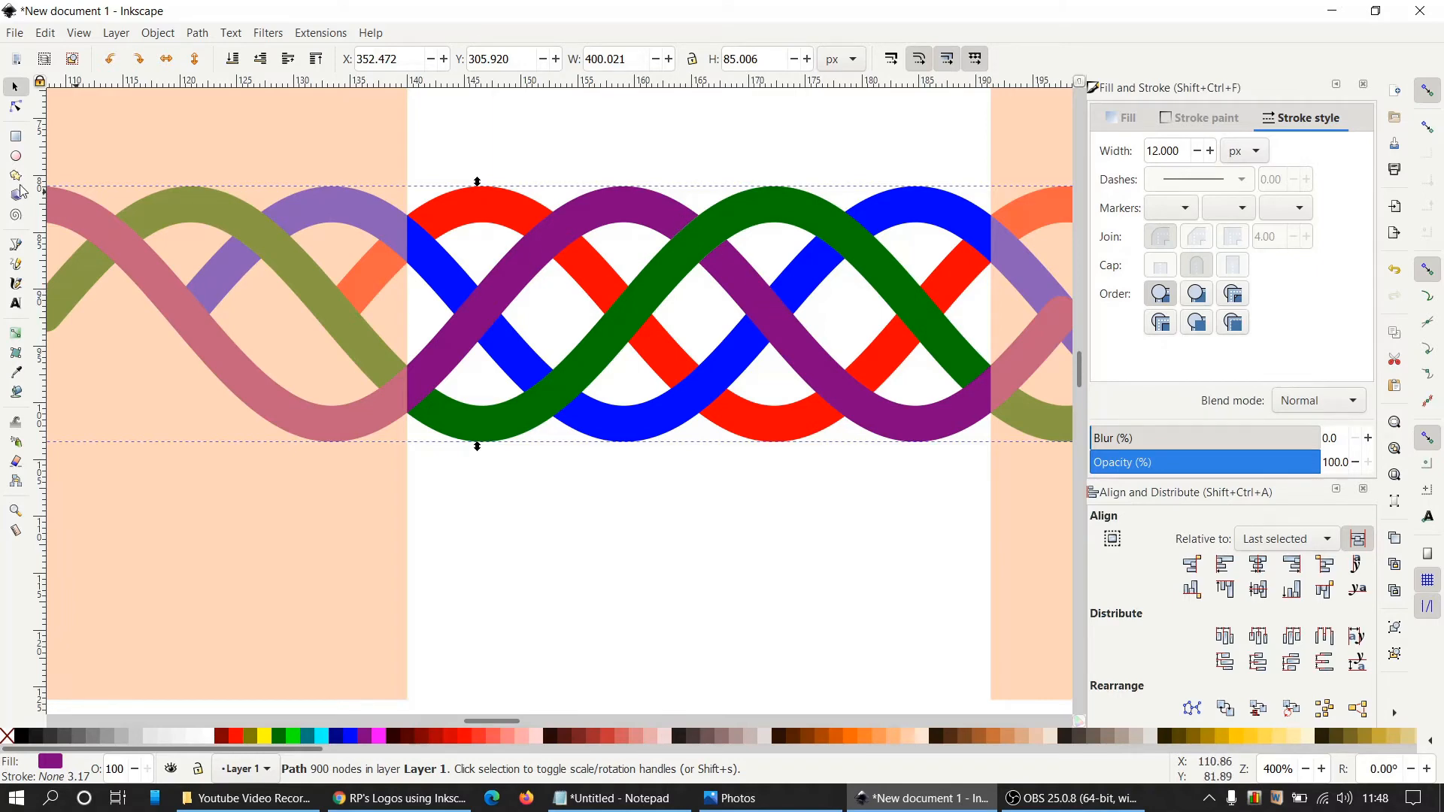
Draw a semi-transparent pink rectangle about 29 by 34 px over the middle purple and blue crossing below the corrected one
click(15, 137)
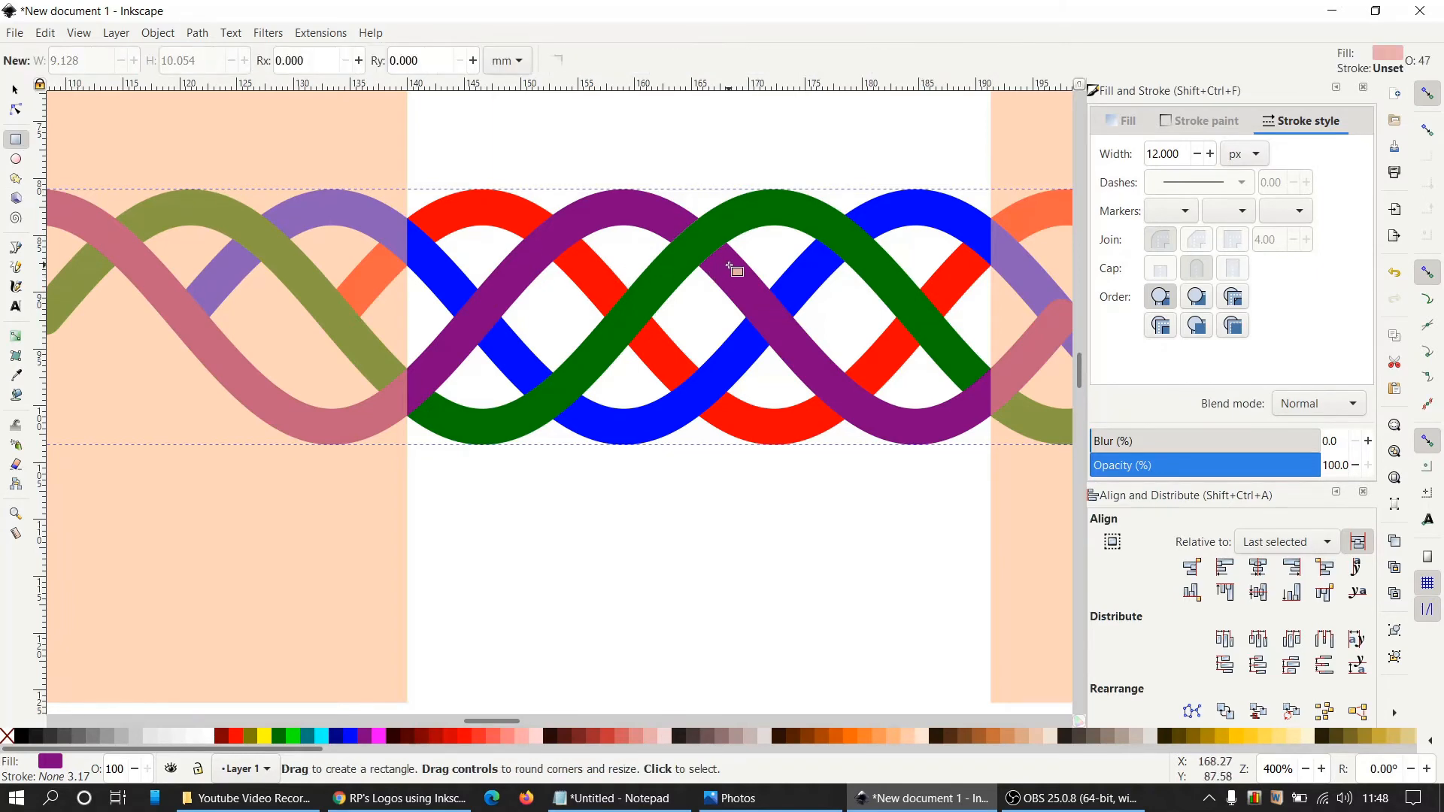
drag(729, 264, 817, 367)
click(16, 91)
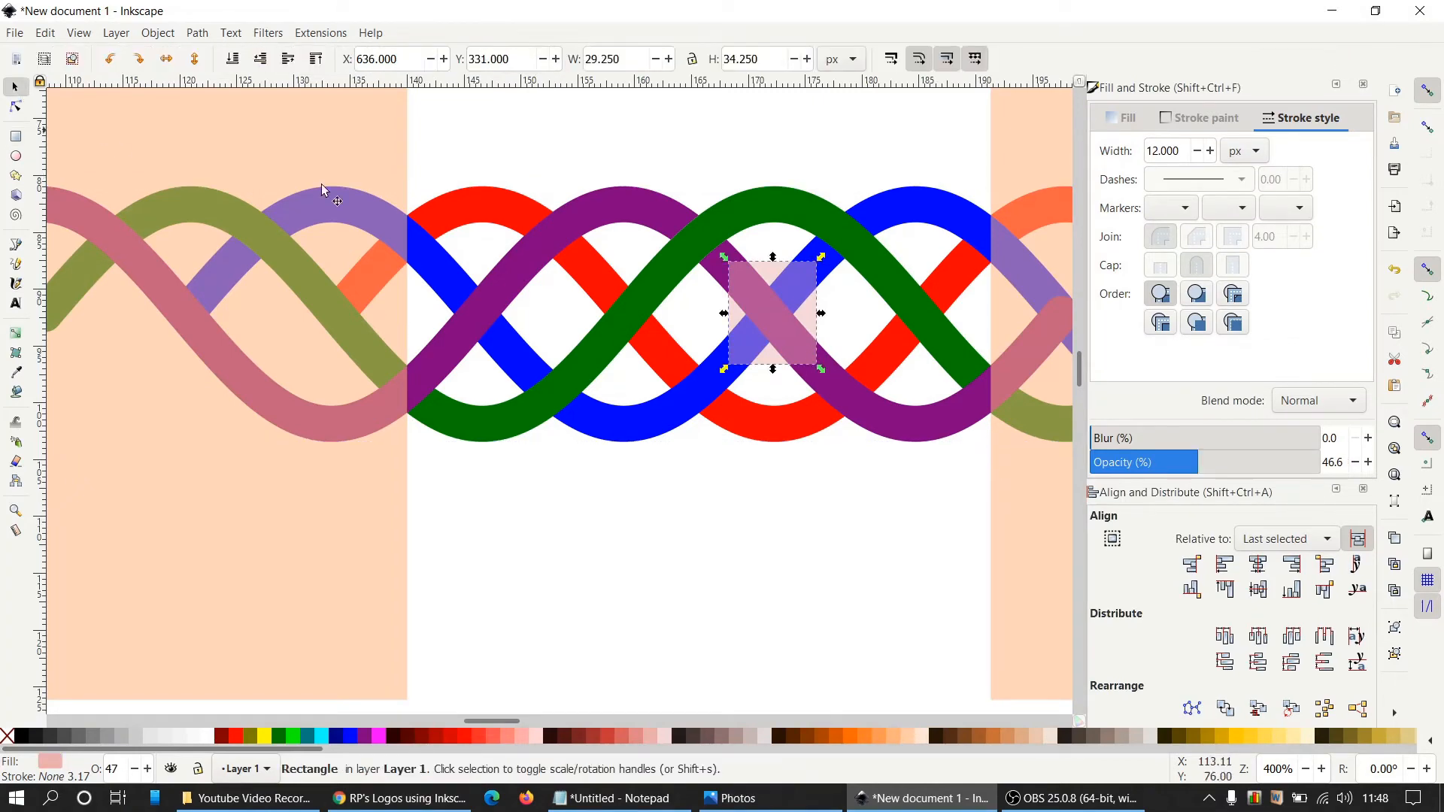
Duplicate the purple wave and intersect the copy with the pink rectangle over the purple and blue crossing
click(865, 405)
right_click(867, 411)
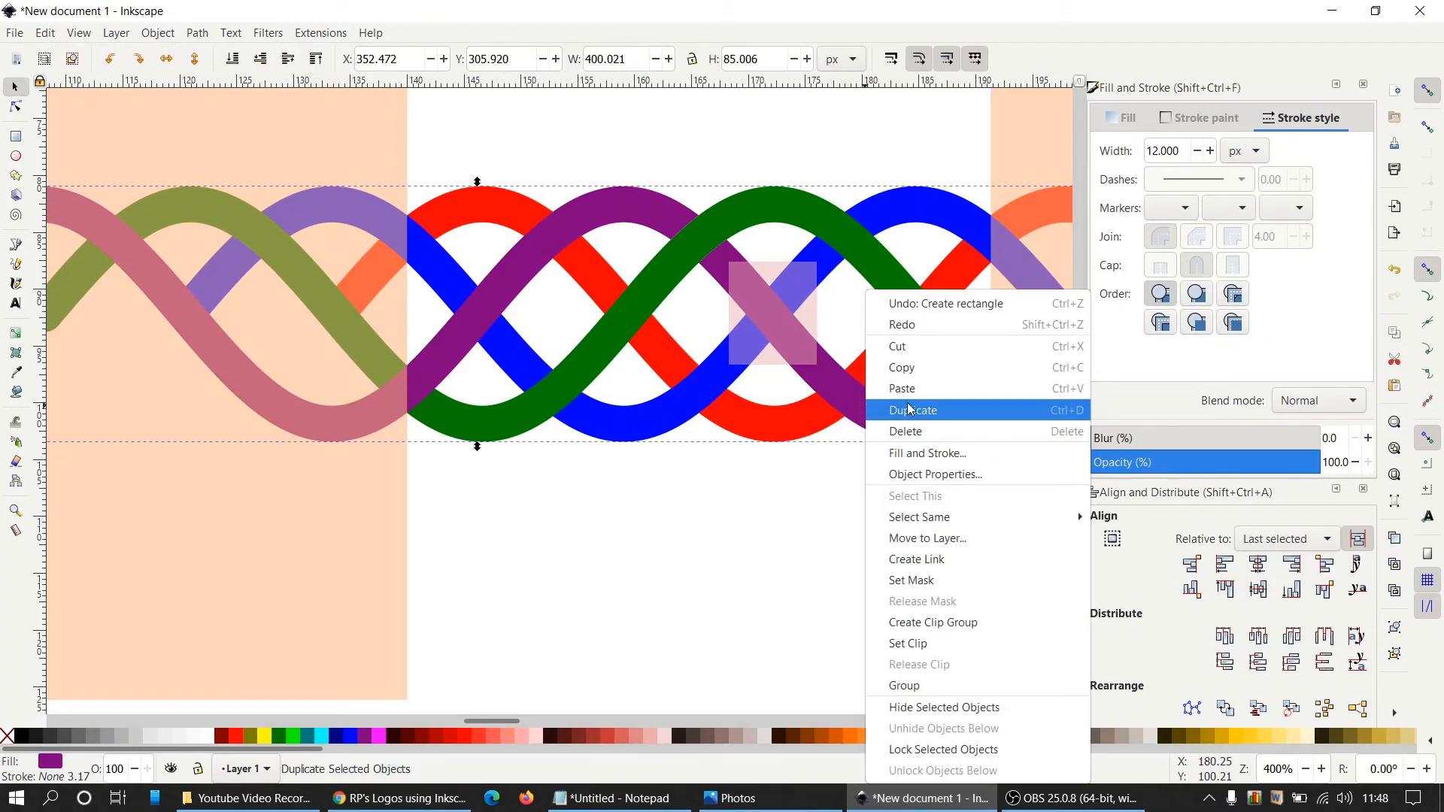
click(911, 410)
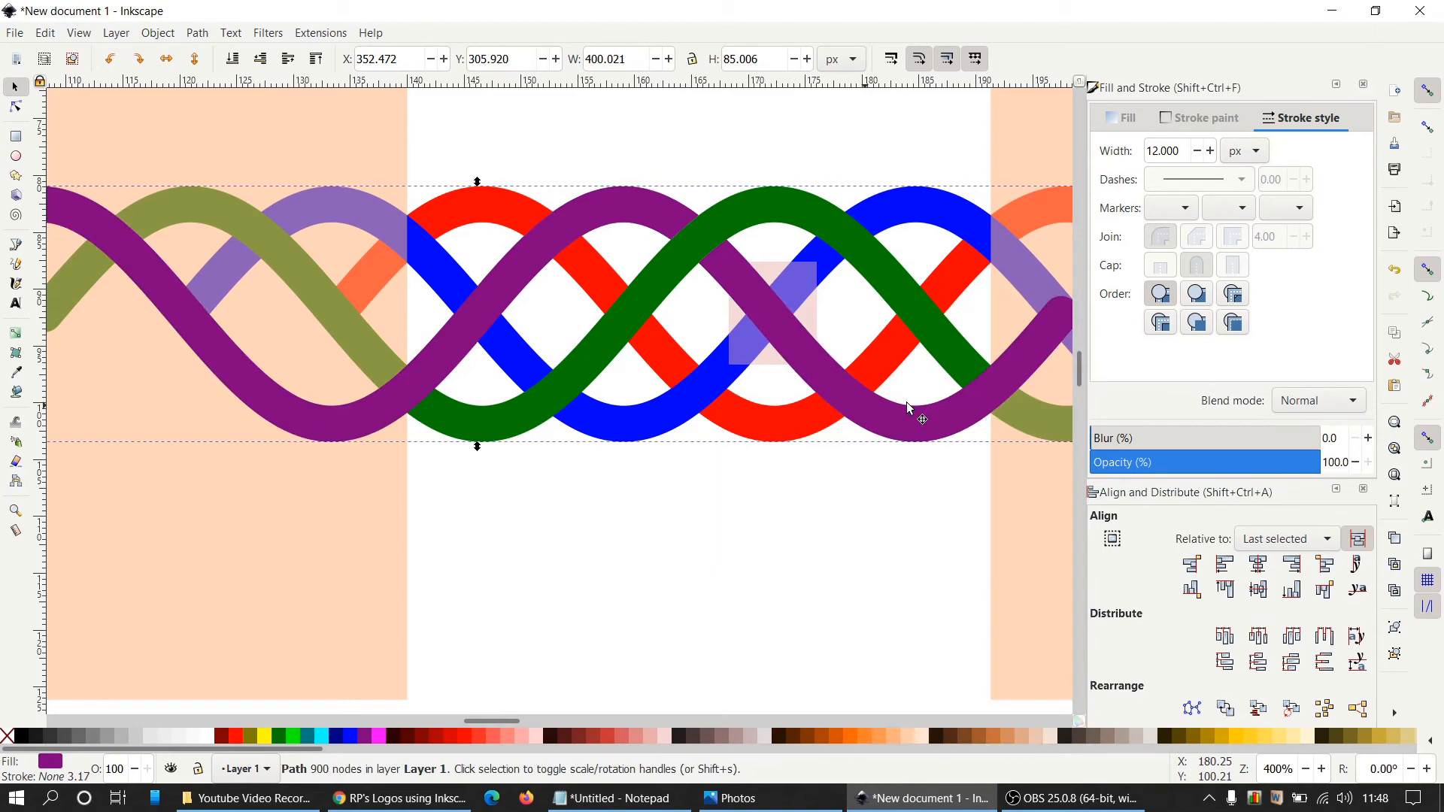
shift+click(796, 279)
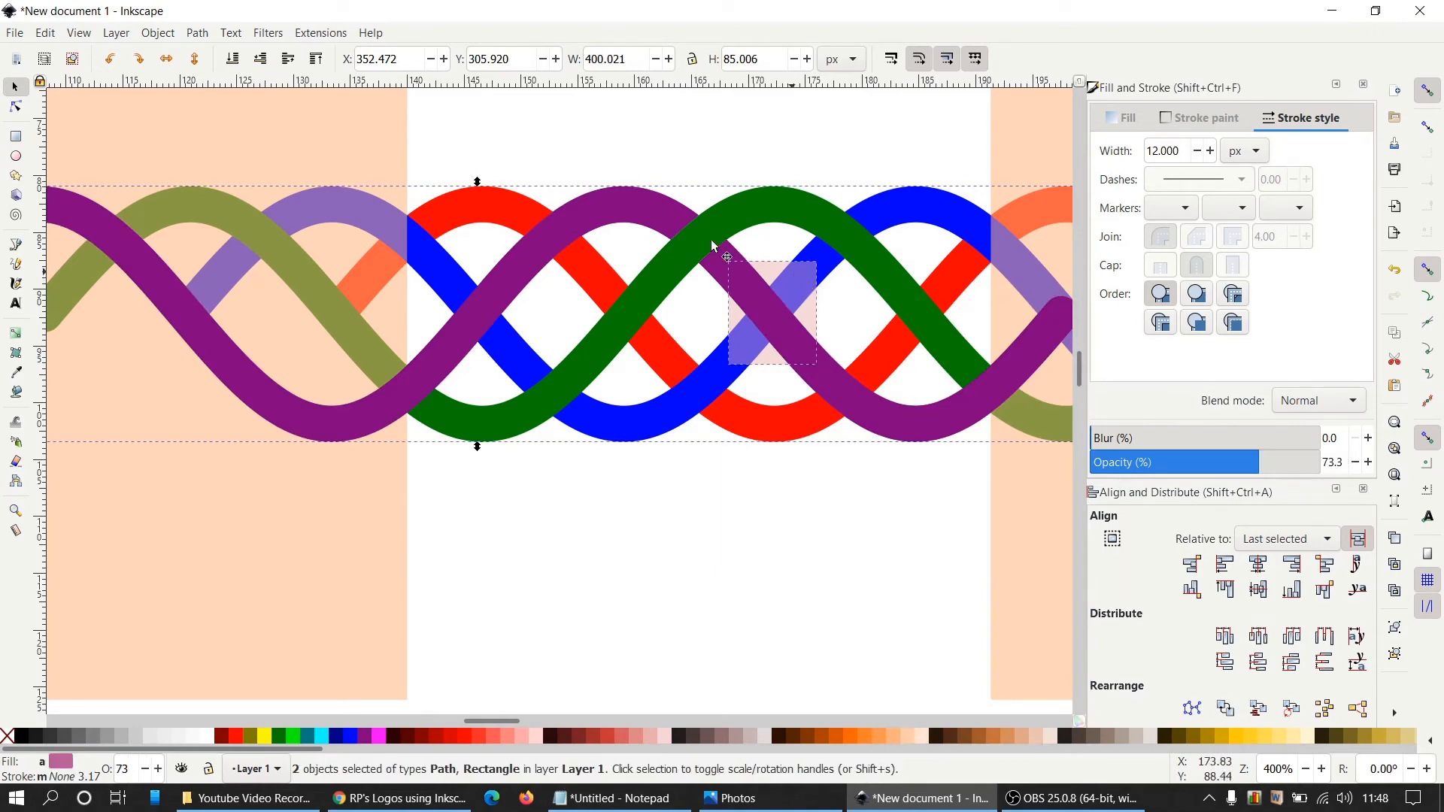
click(198, 33)
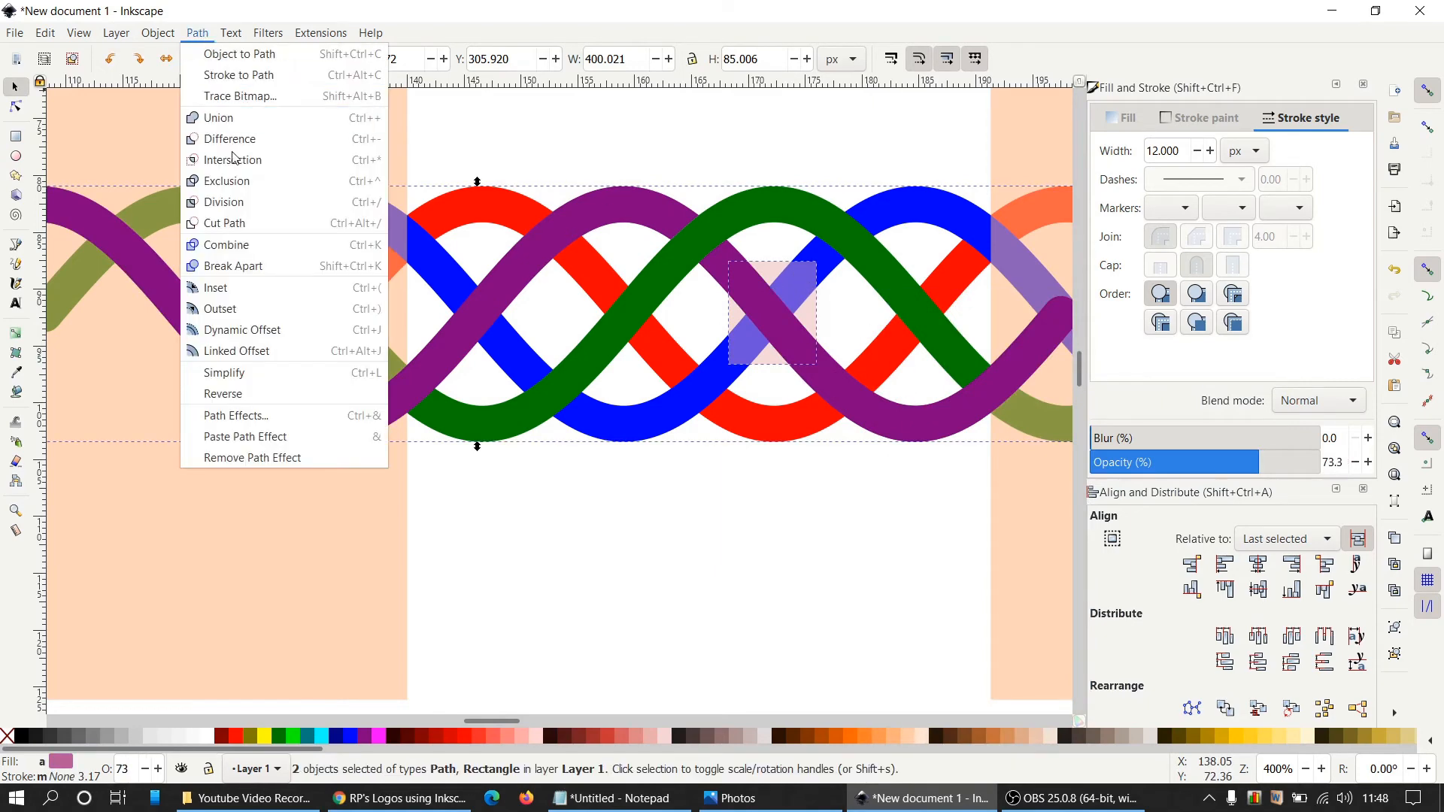
click(234, 160)
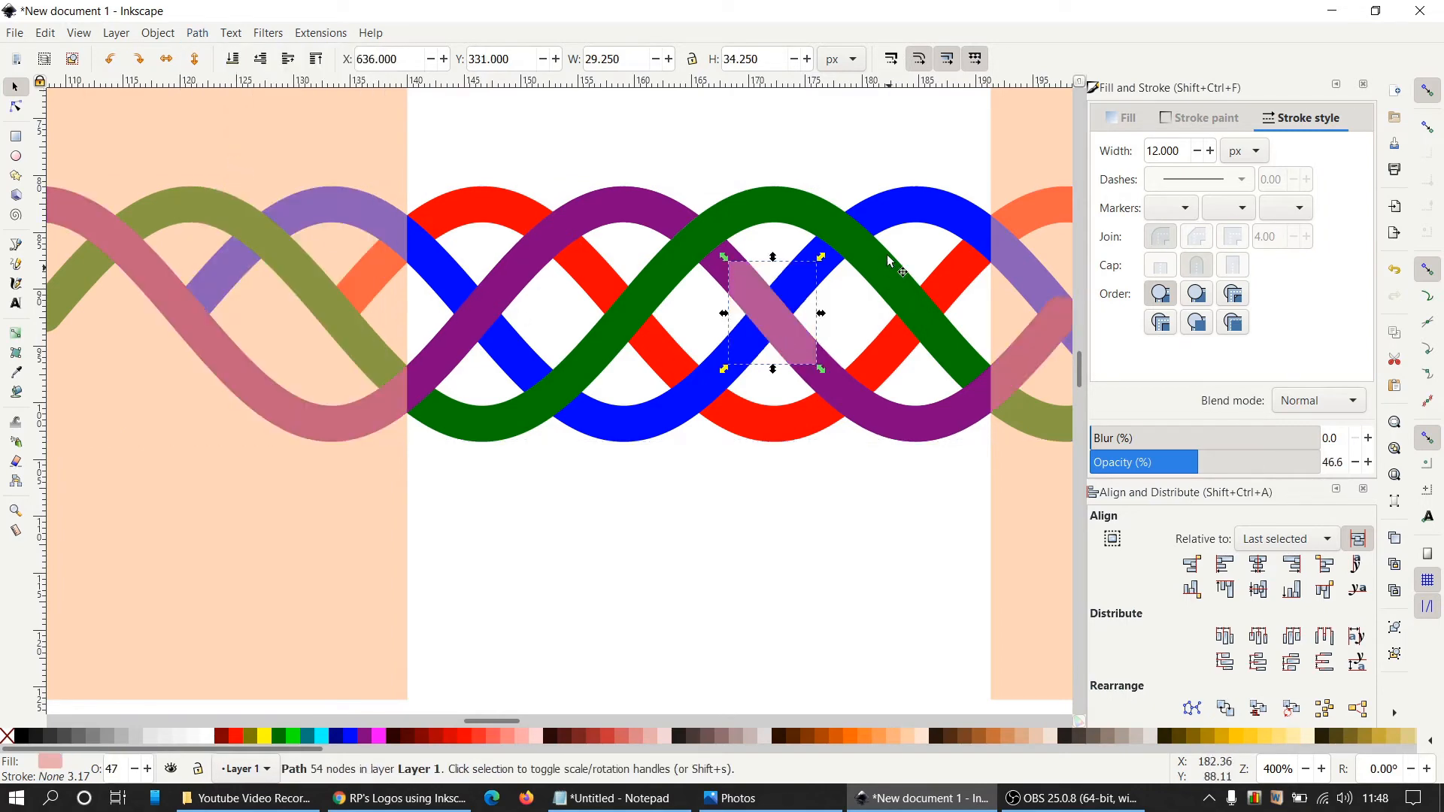
Duplicate the blue wave and intersect the copy with the pink segment, leaving a patch only where purple and blue overlap
click(887, 227)
right_click(883, 219)
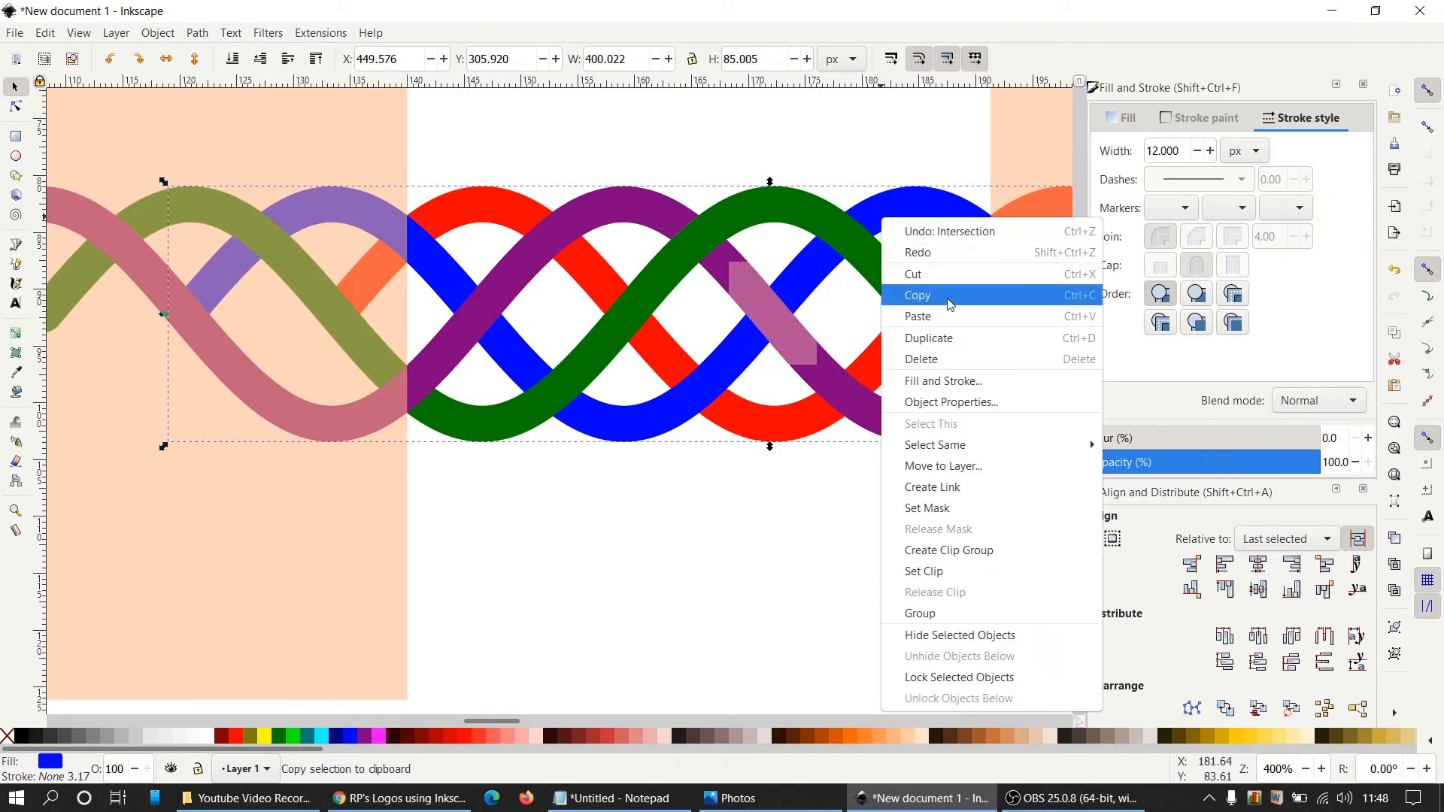
click(950, 339)
shift+click(799, 360)
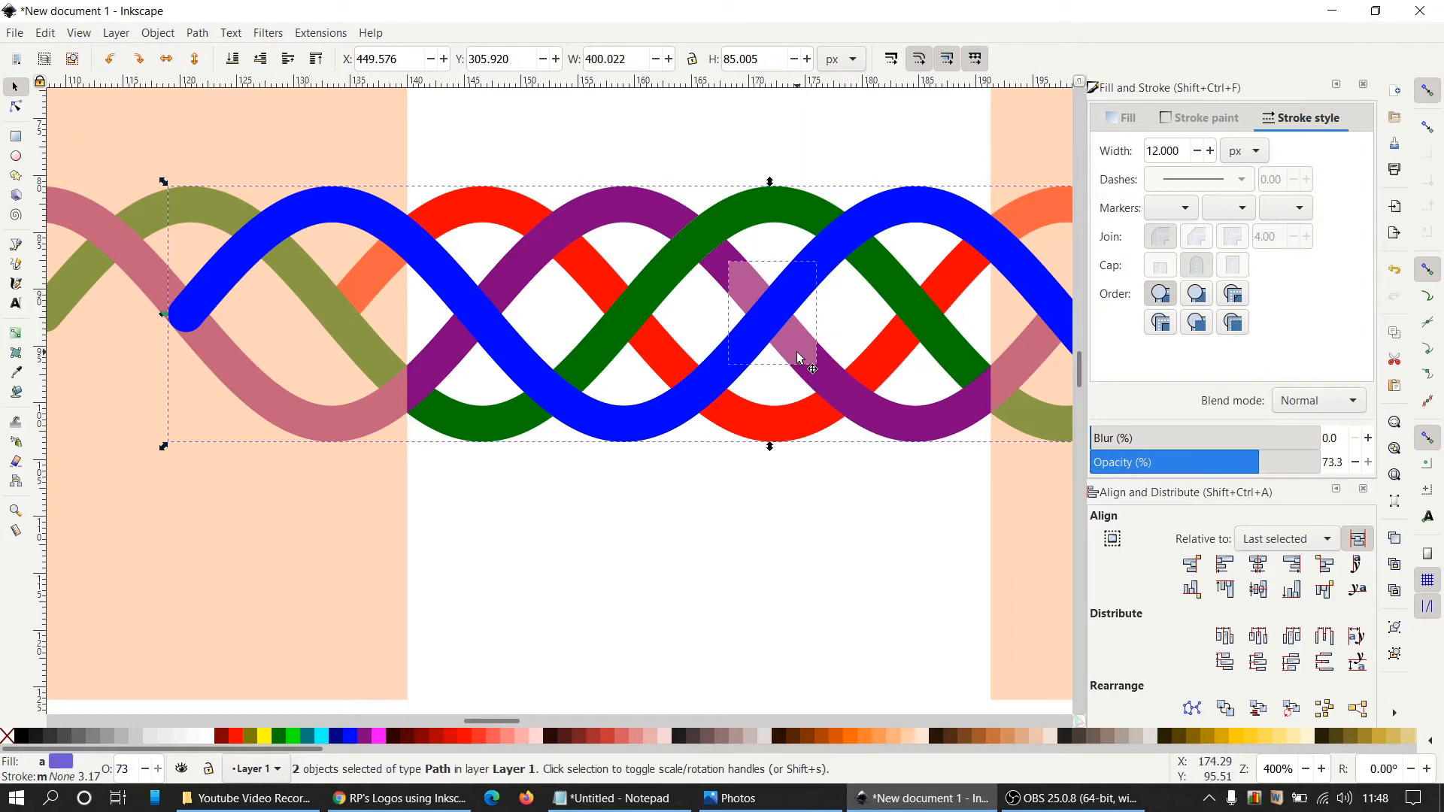
click(197, 33)
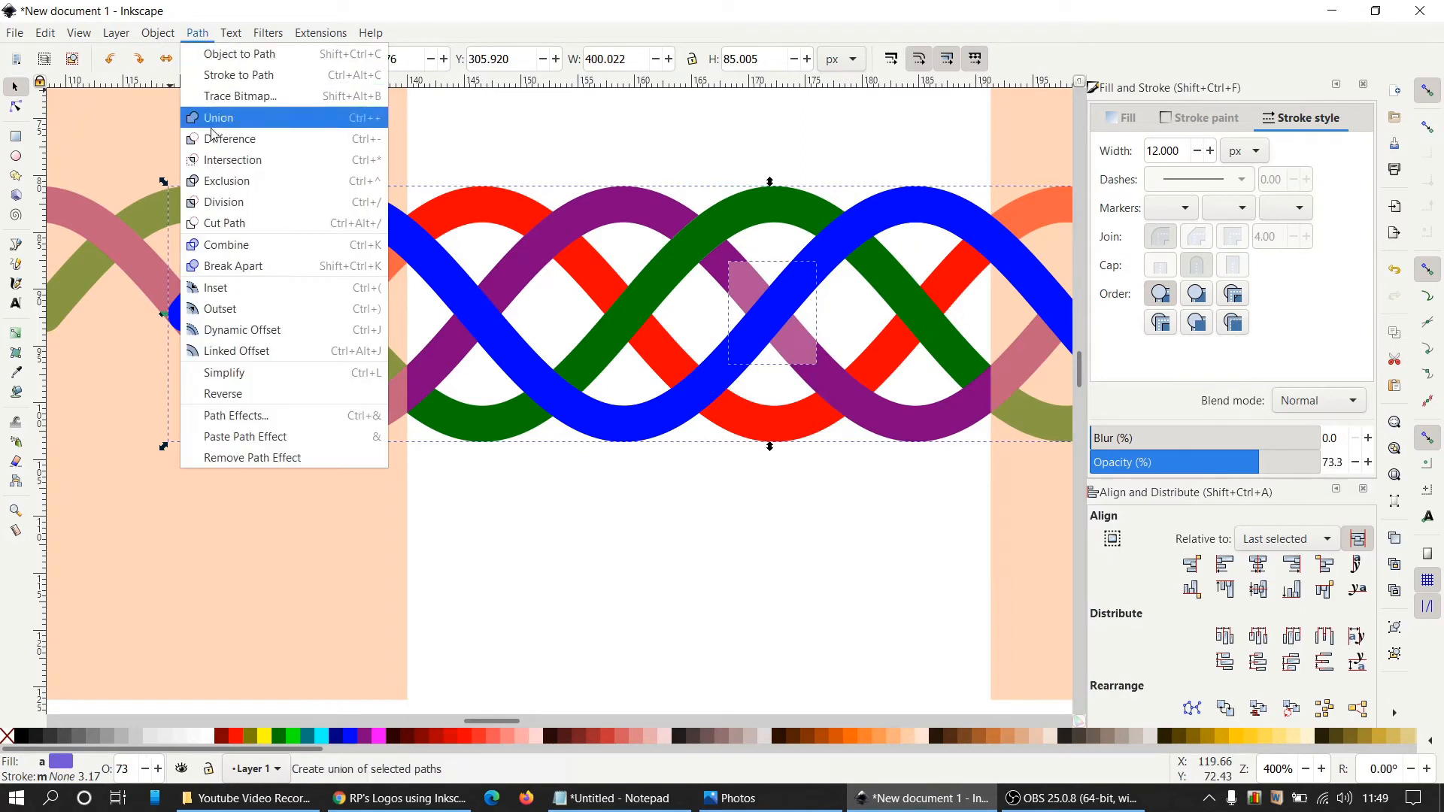
click(223, 161)
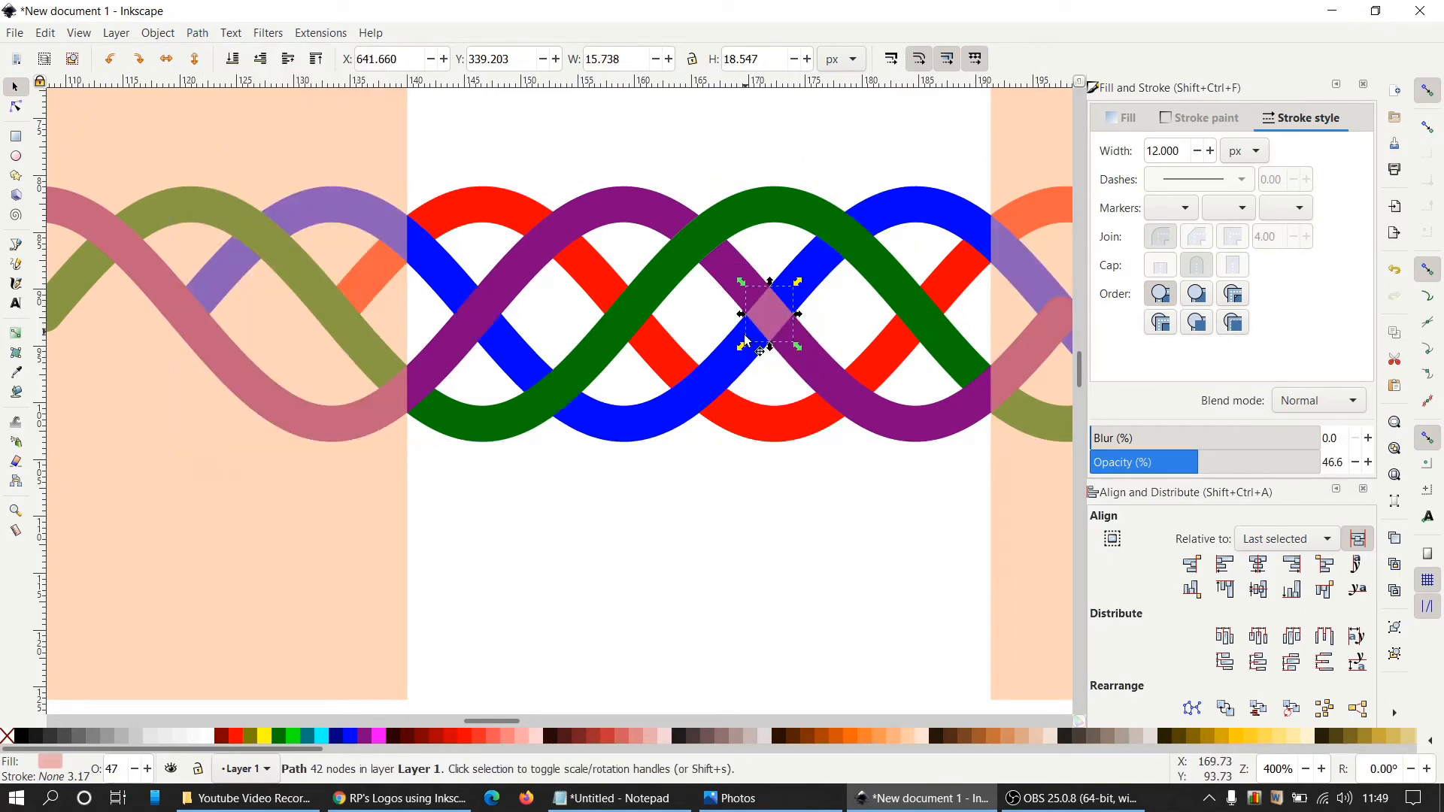
Subtract the pink overlap patch from the blue wave with Difference, leaving the purple wave on top at that crossing
click(770, 323)
shift+click(718, 377)
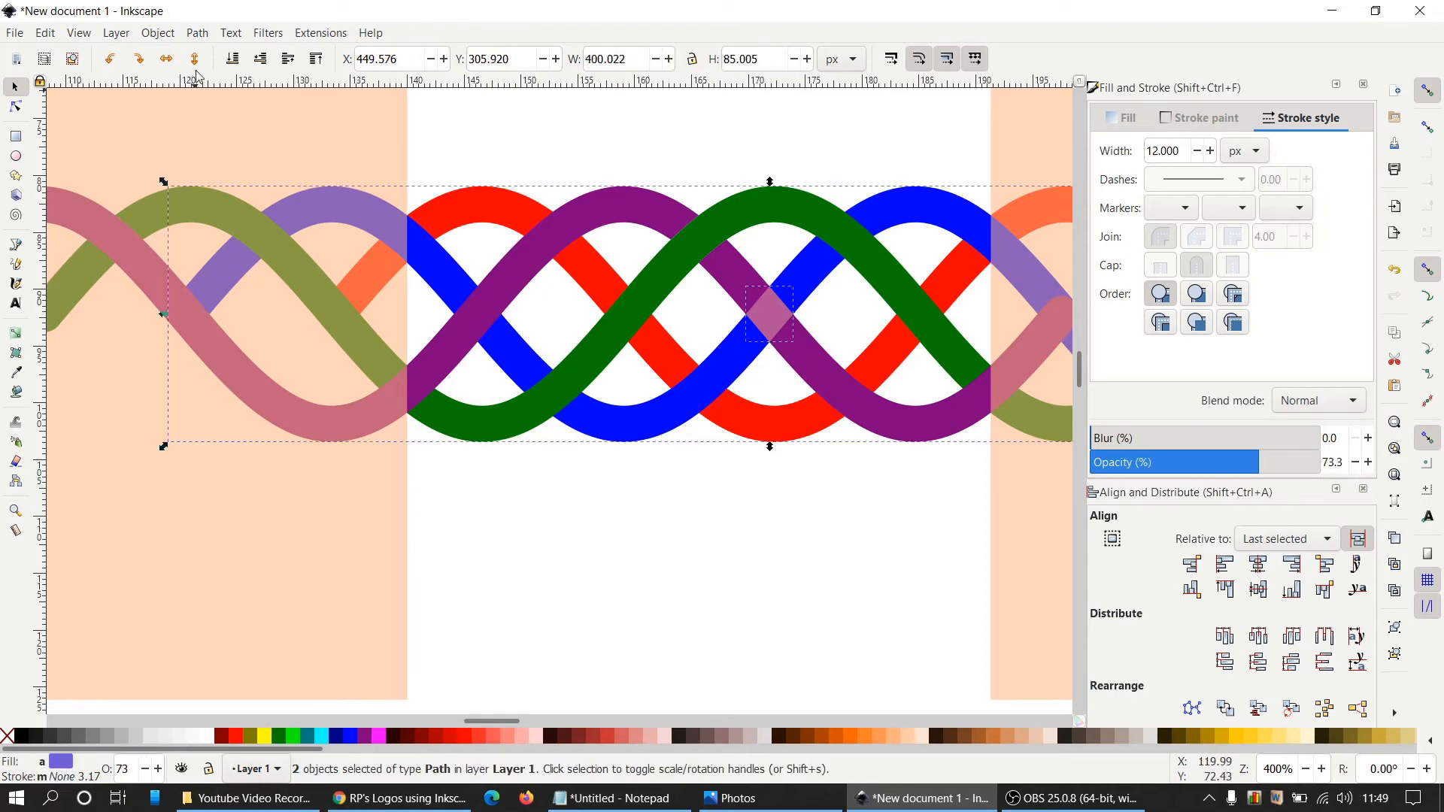
click(198, 33)
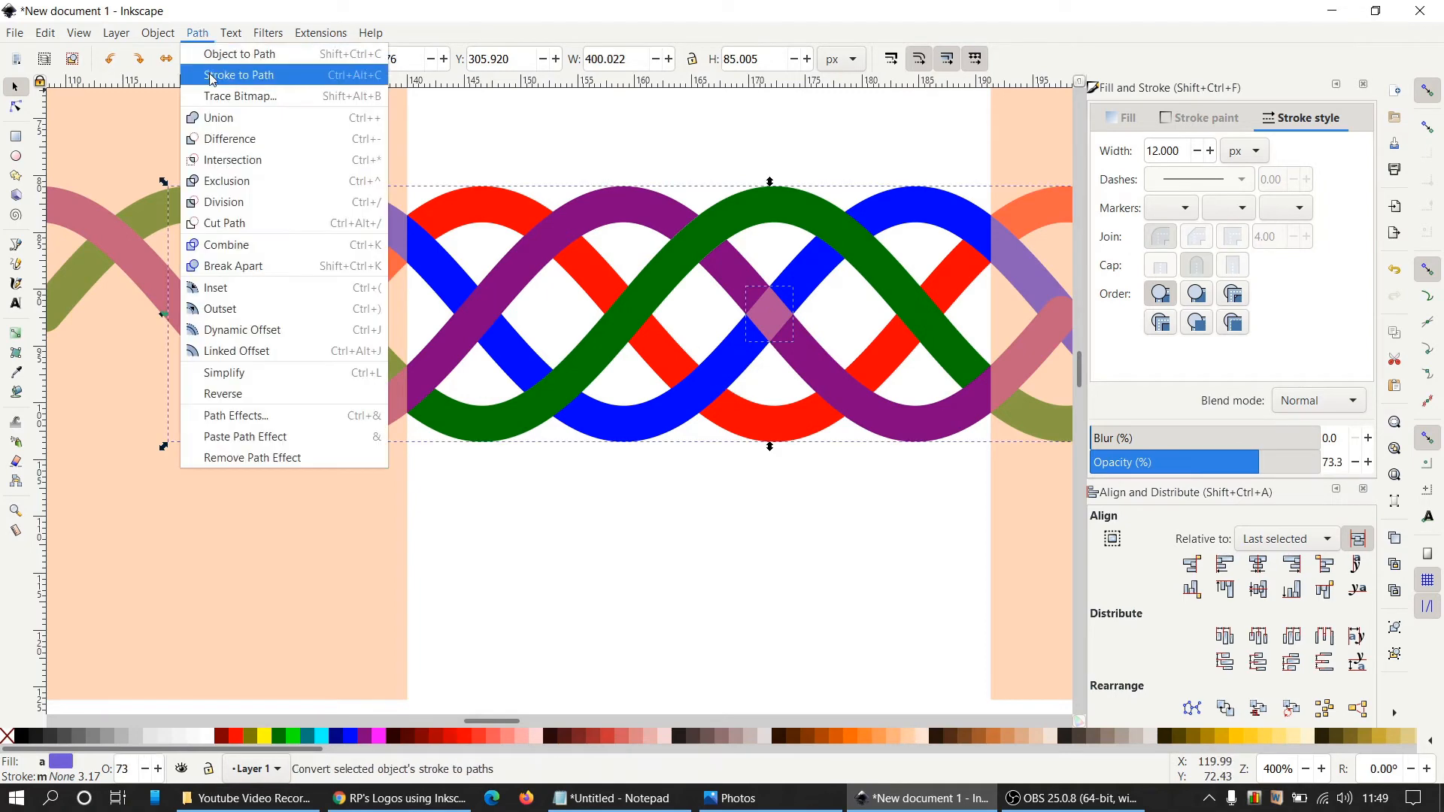
click(229, 140)
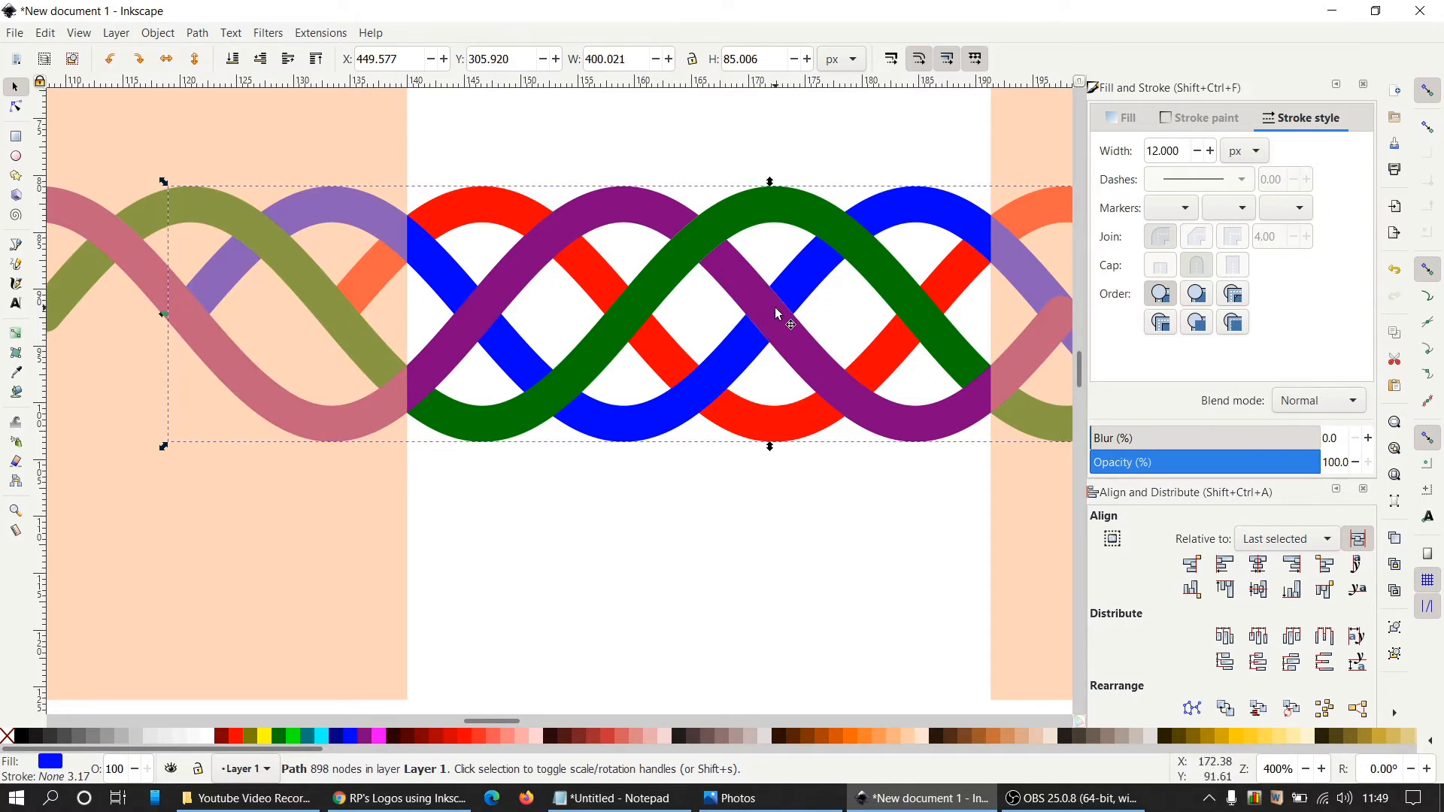
Check the weave in Celtic knot.png in Photos and draw a pink rectangle about 25 by 31 px over Inkscape's leftmost upper blue and red crossing
click(729, 798)
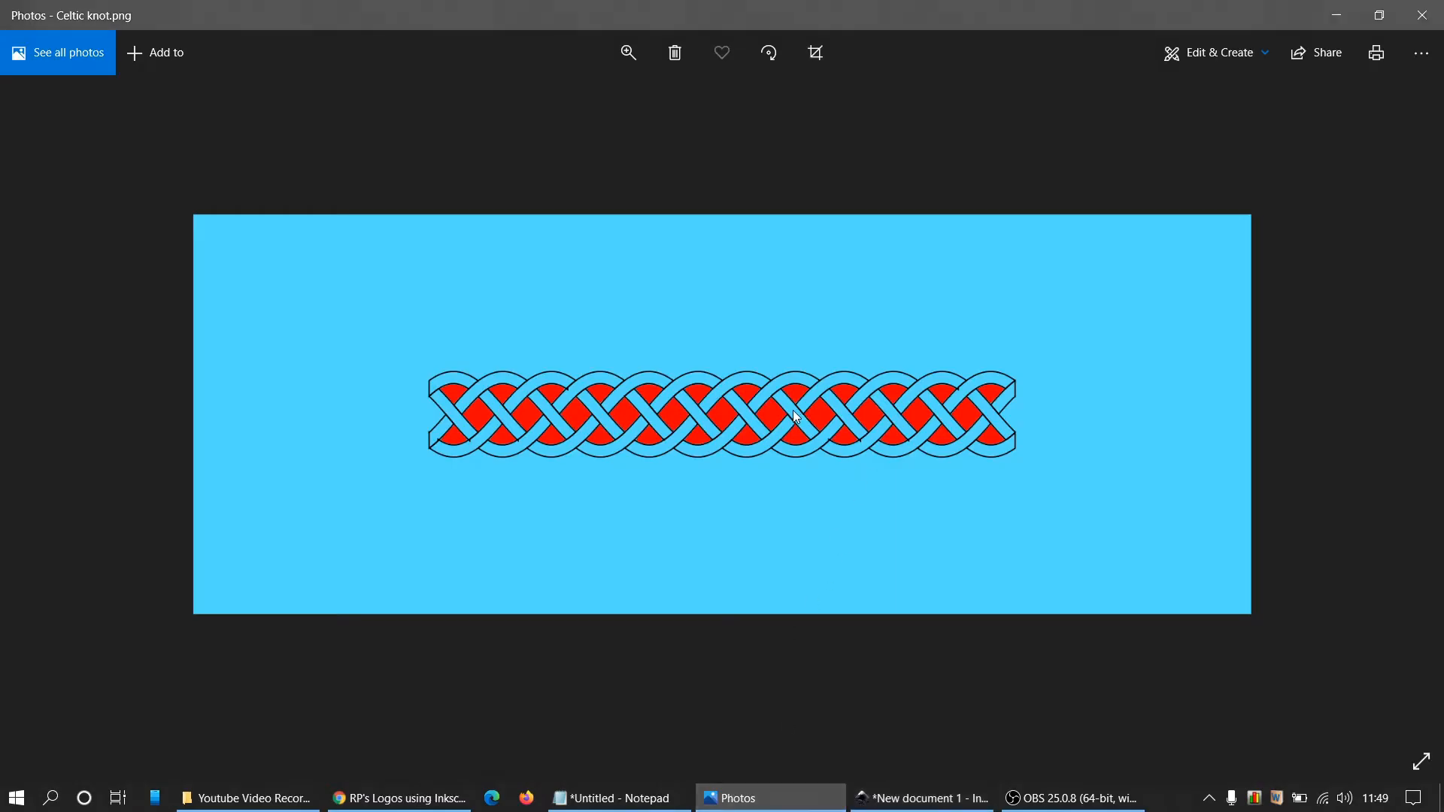
click(911, 798)
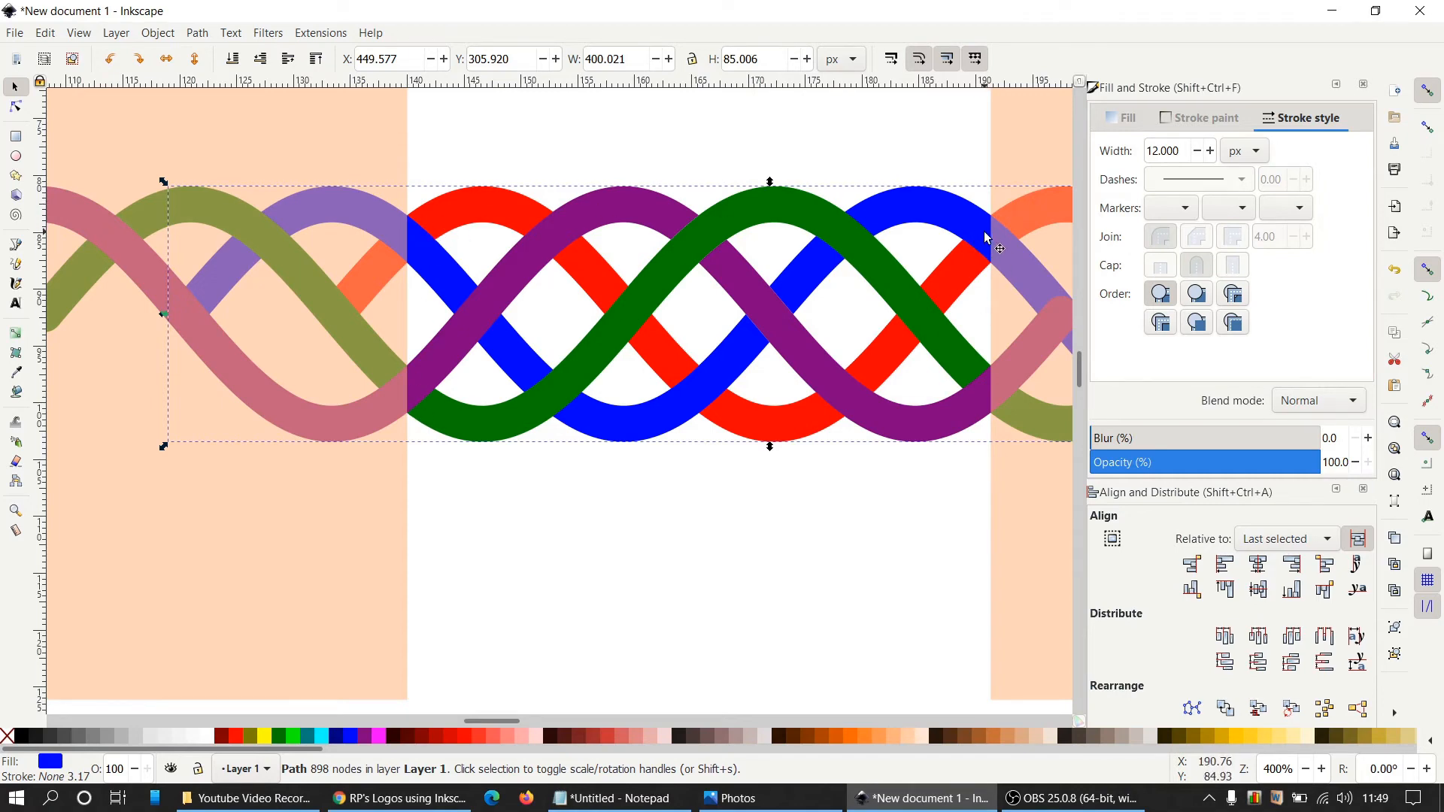
key(r)
drag(382, 192, 456, 286)
click(15, 90)
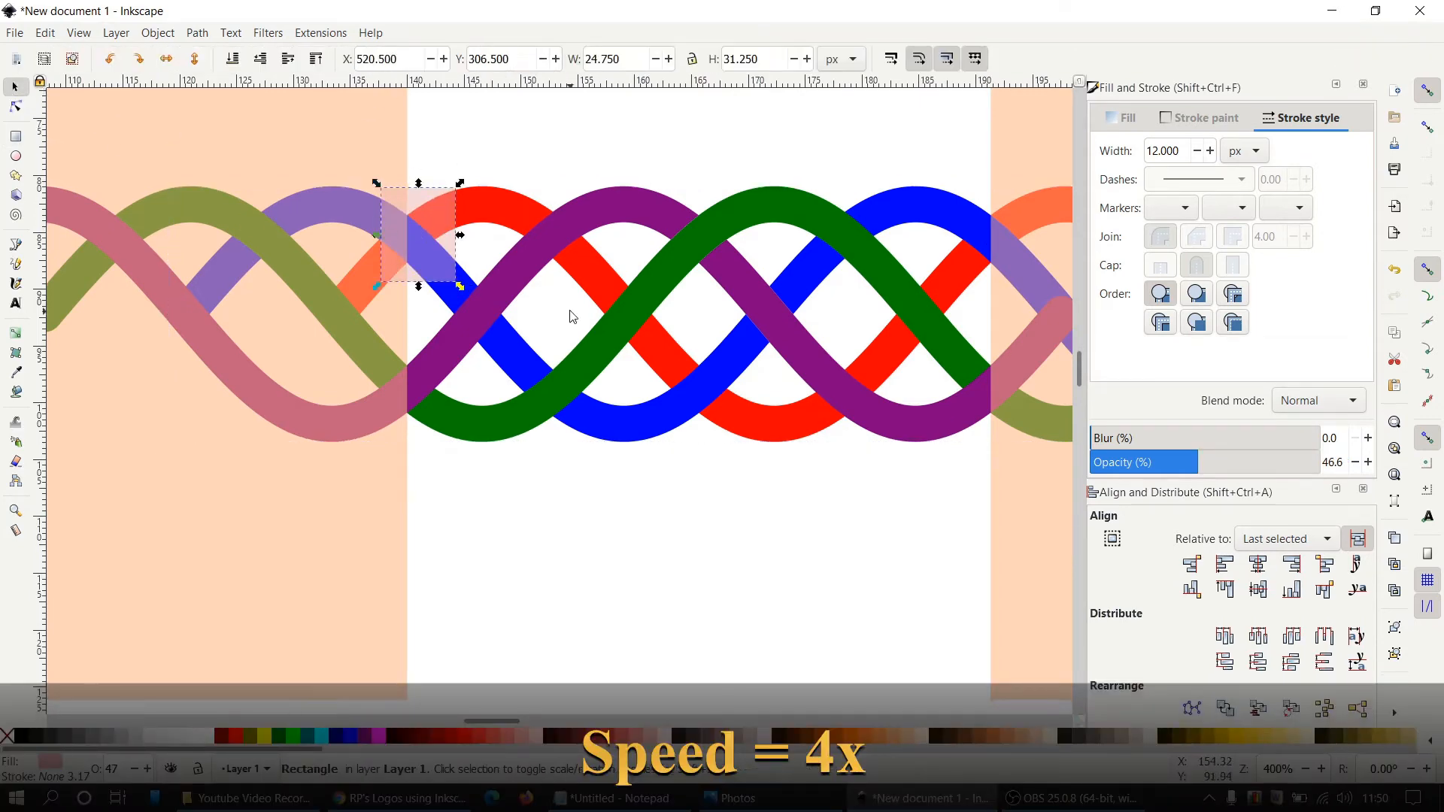
Duplicate the red wave and intersect the copy with the pink rectangle over the blue and red crossing
right_click(489, 219)
click(539, 336)
shift+click(414, 201)
click(203, 33)
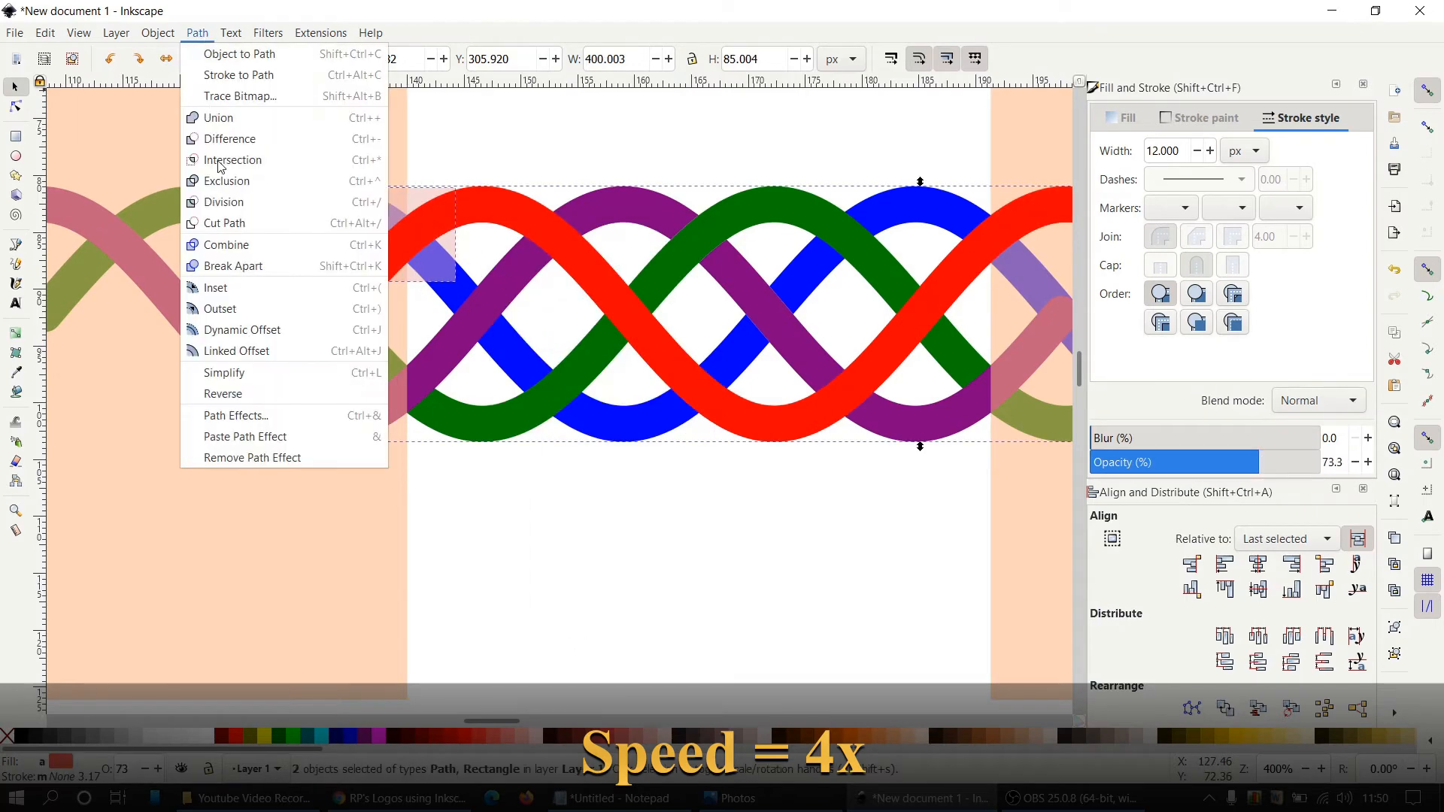
click(217, 161)
Duplicate the blue wave and intersect the copy with the pink segment, leaving a patch only where blue and red overlap
right_click(509, 363)
click(553, 410)
shift+click(392, 260)
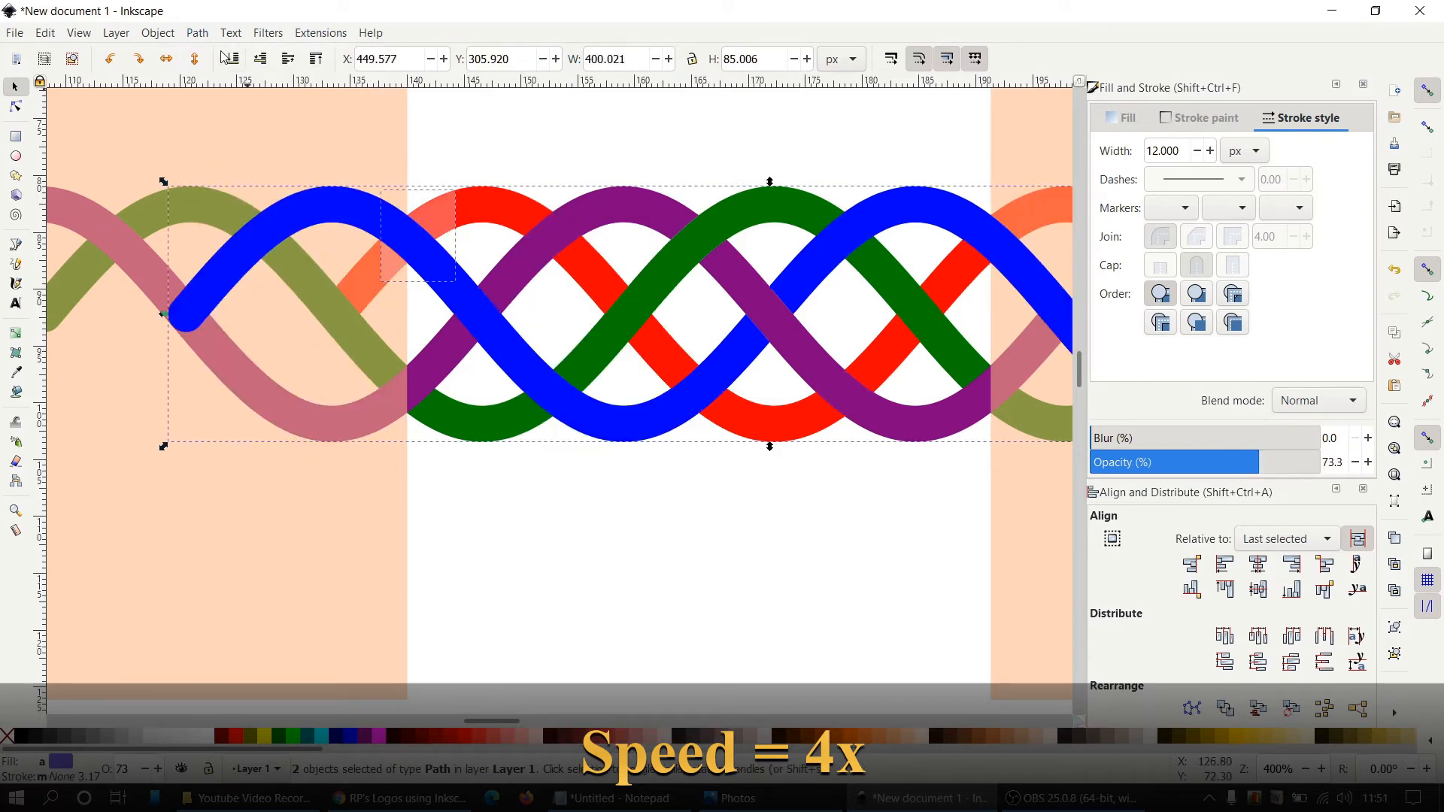
click(199, 33)
click(234, 140)
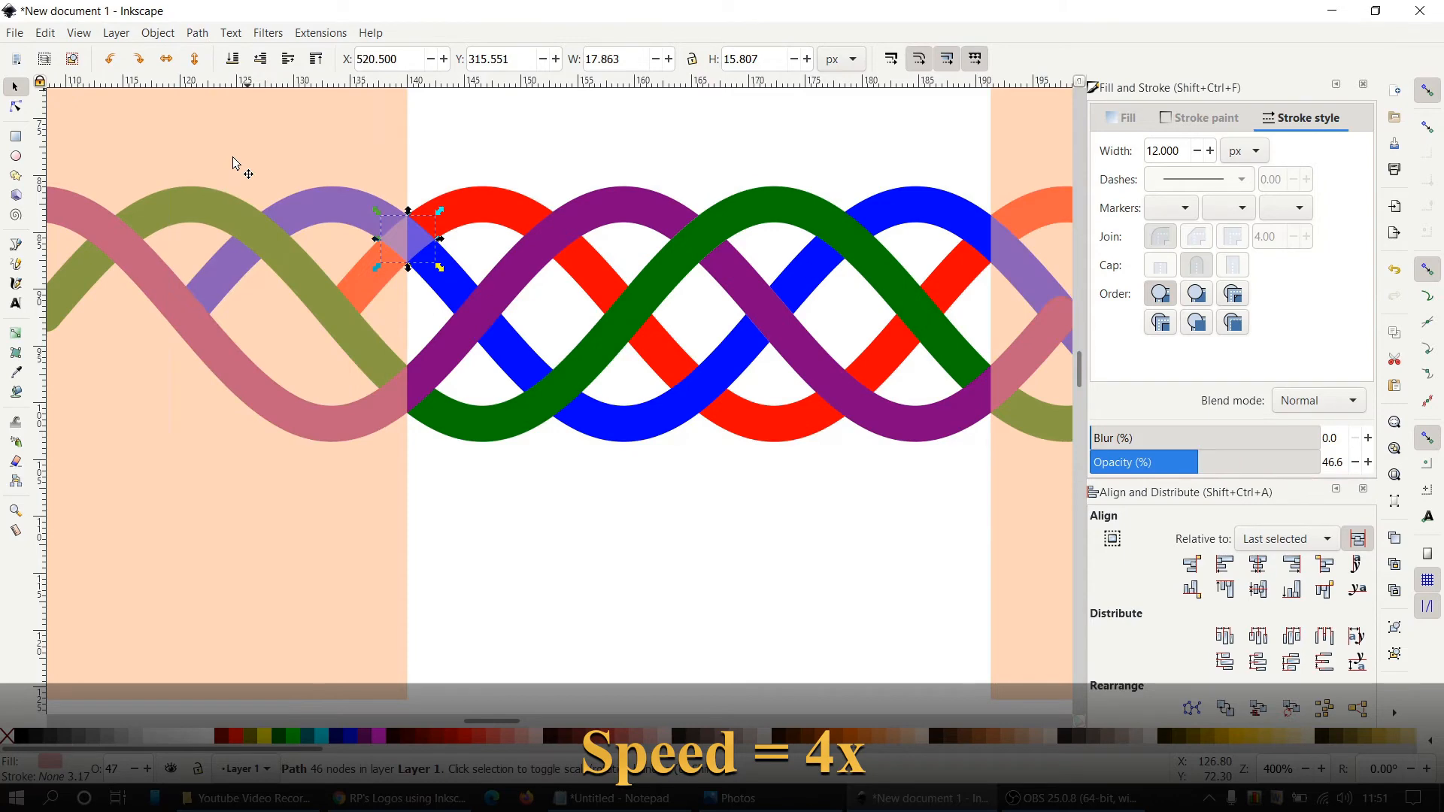
Subtract the pink overlap patch from the blue wave with Difference at the leftmost upper blue and red crossing
shift+click(434, 283)
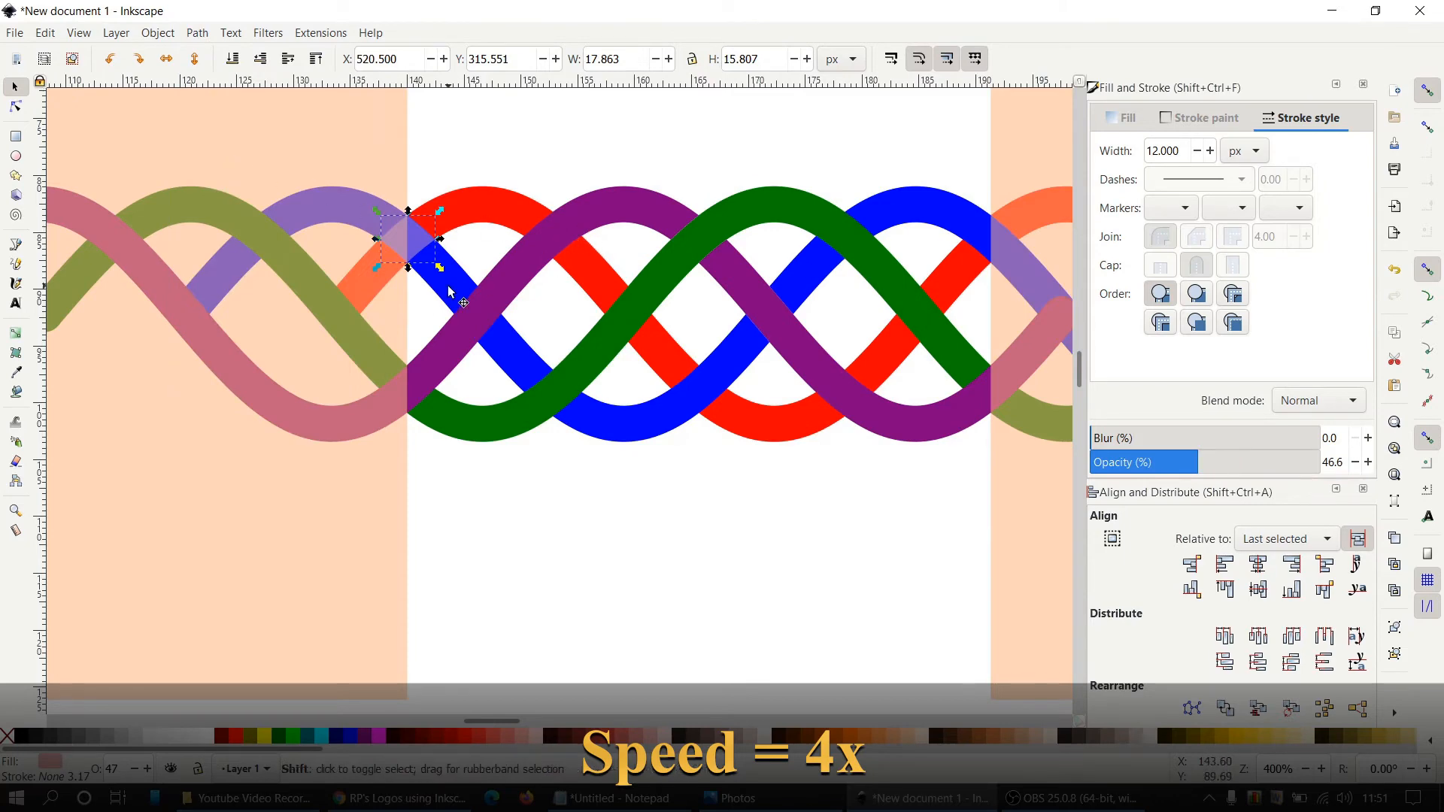
click(199, 34)
click(227, 134)
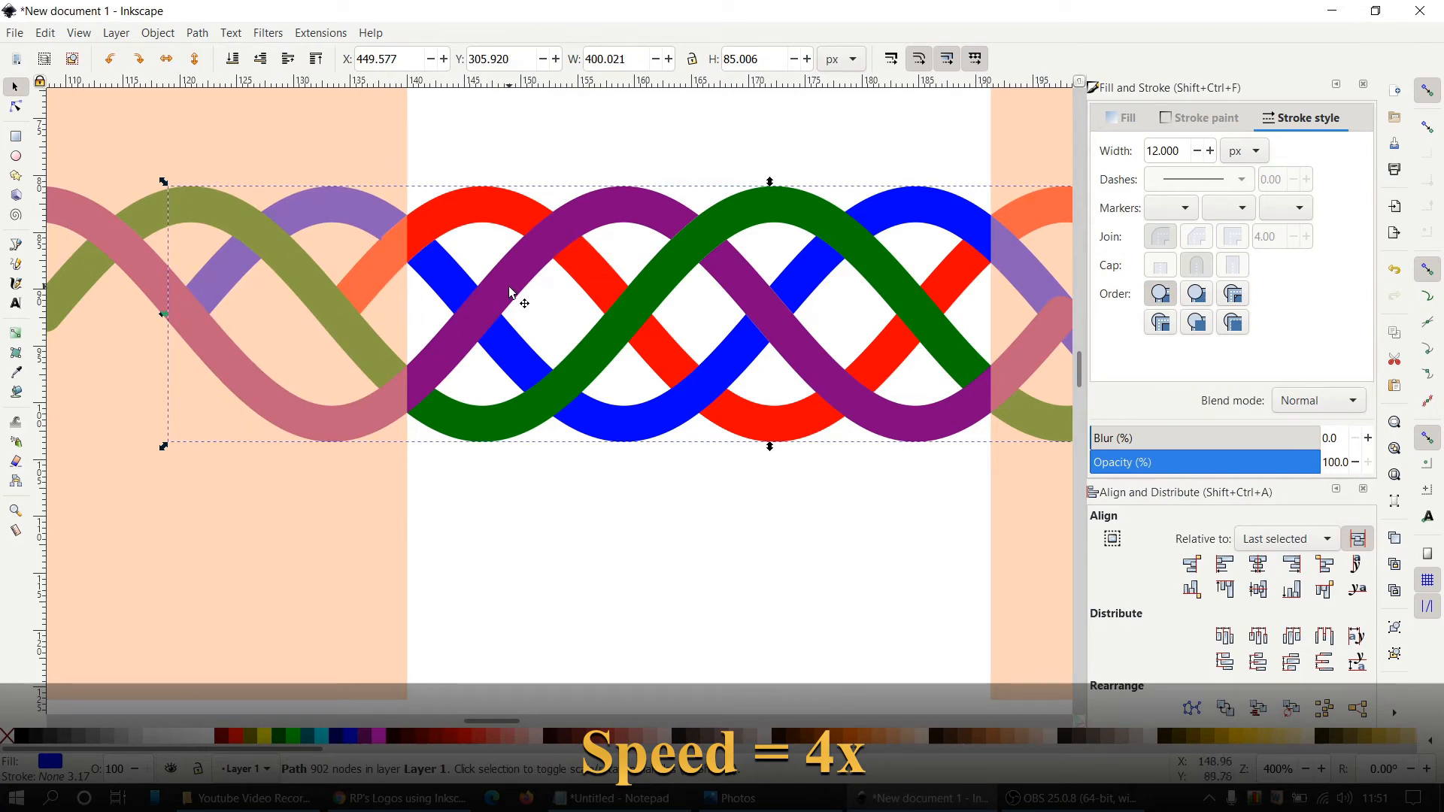
Draw a pink rectangle about 6.3 by 6.5 mm over the leftmost lower purple and green crossing and intersect it with a purple wave duplicate
key(r)
drag(412, 424, 458, 433)
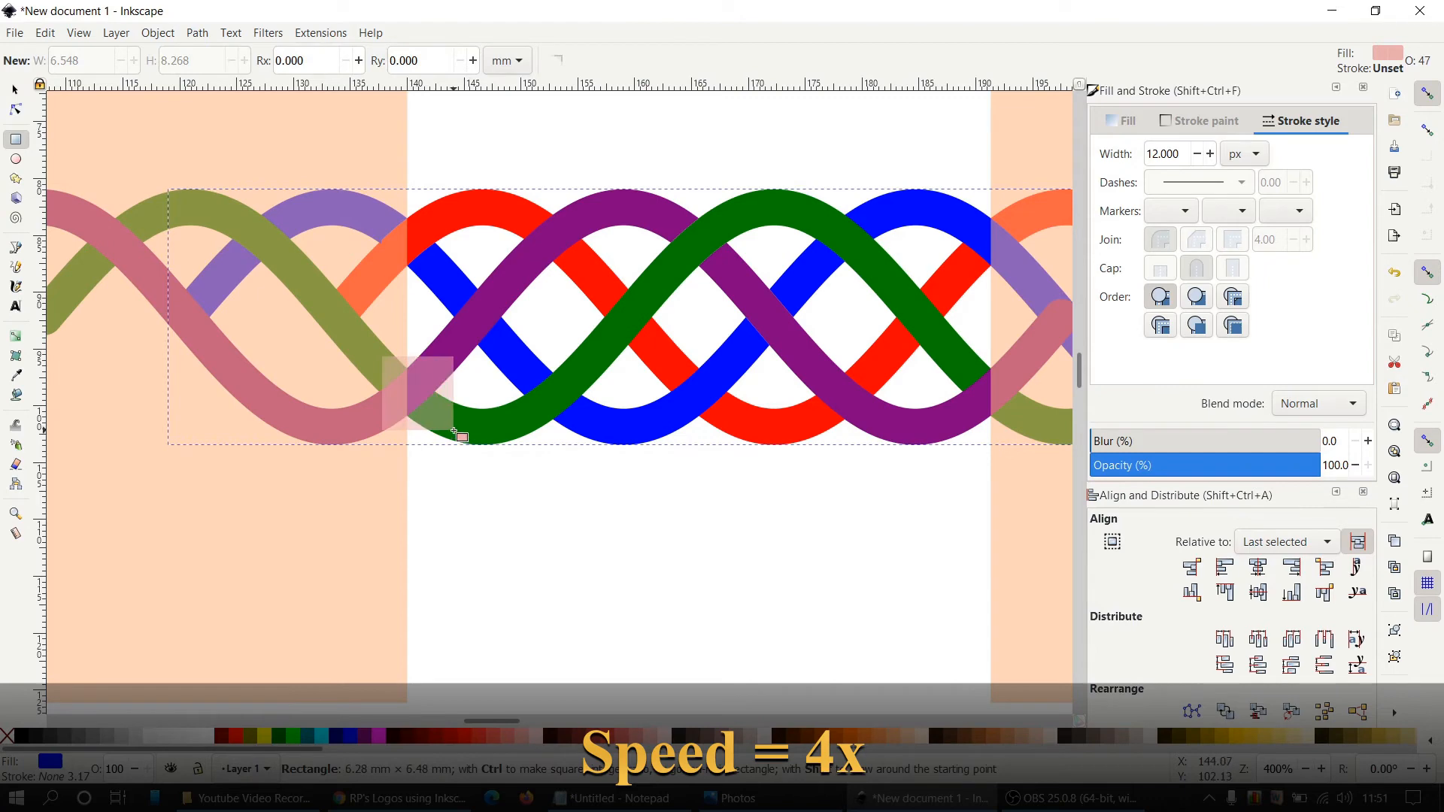
click(15, 89)
click(479, 328)
right_click(477, 328)
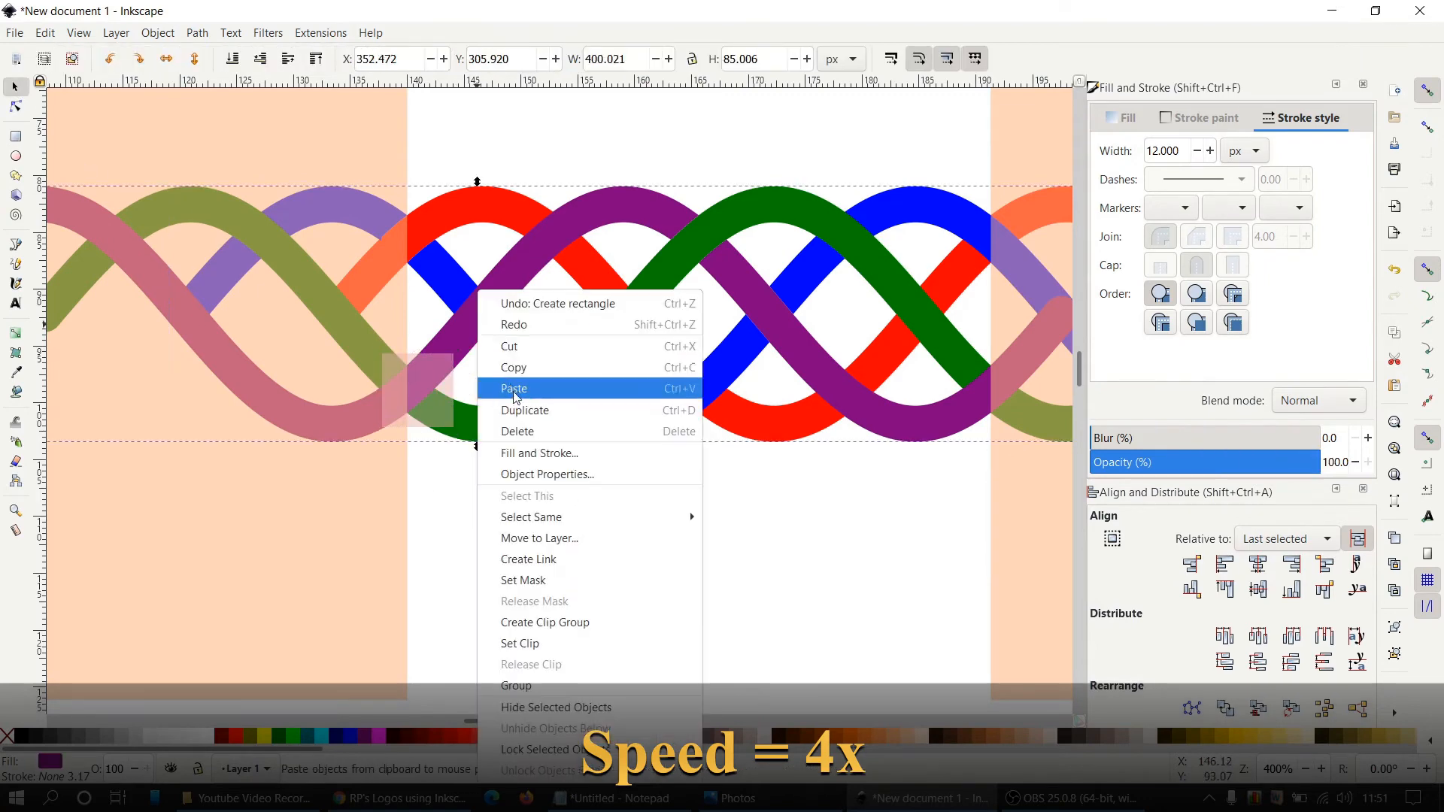
click(519, 410)
shift+click(448, 401)
click(197, 33)
click(232, 159)
Duplicate the green wave and intersect the copy with the pink segment at the leftmost lower purple and green crossing
click(495, 424)
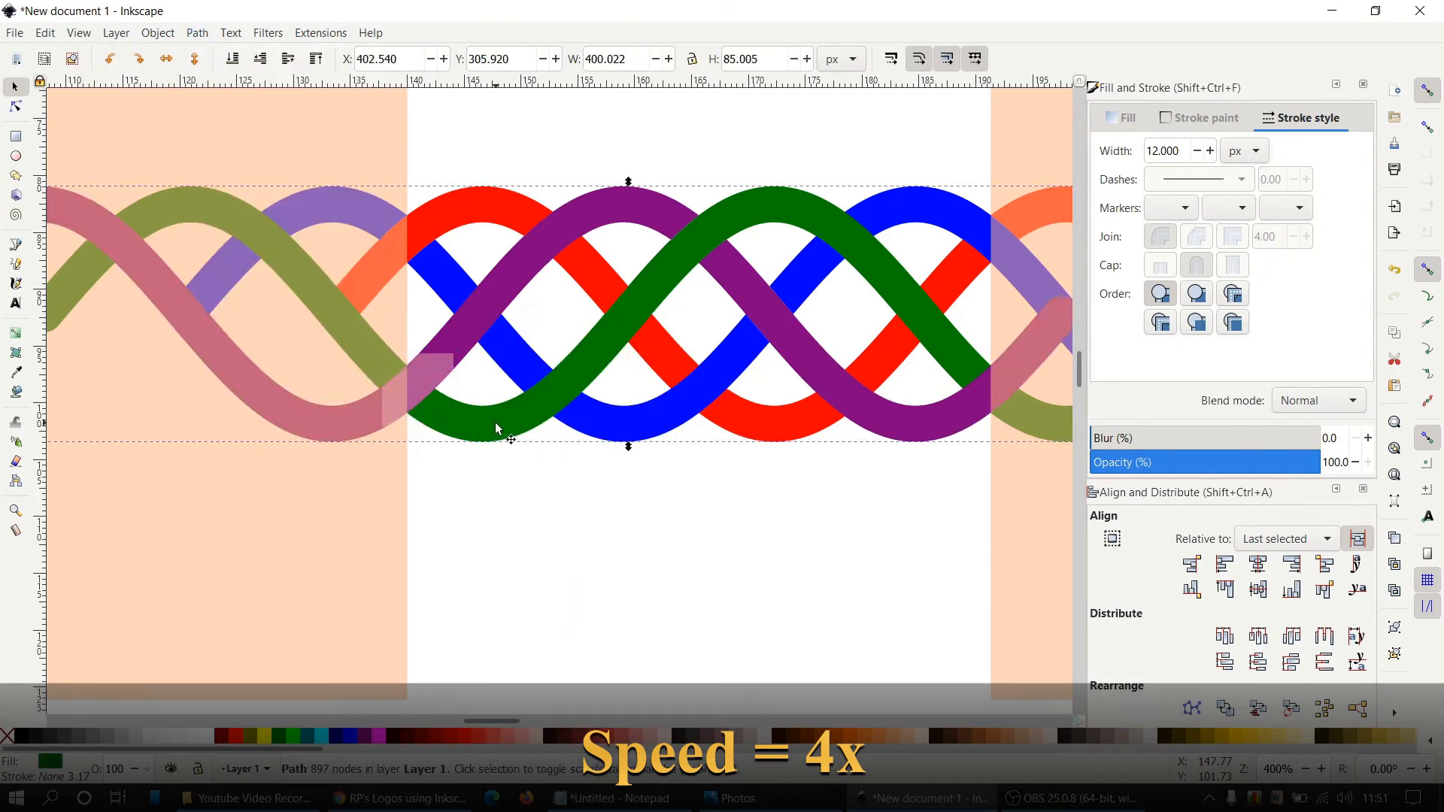
right_click(495, 423)
click(537, 411)
shift+click(436, 367)
click(194, 33)
click(227, 157)
Subtract the pink overlap patch from the green wave with Difference at the leftmost lower crossing
shift+click(466, 423)
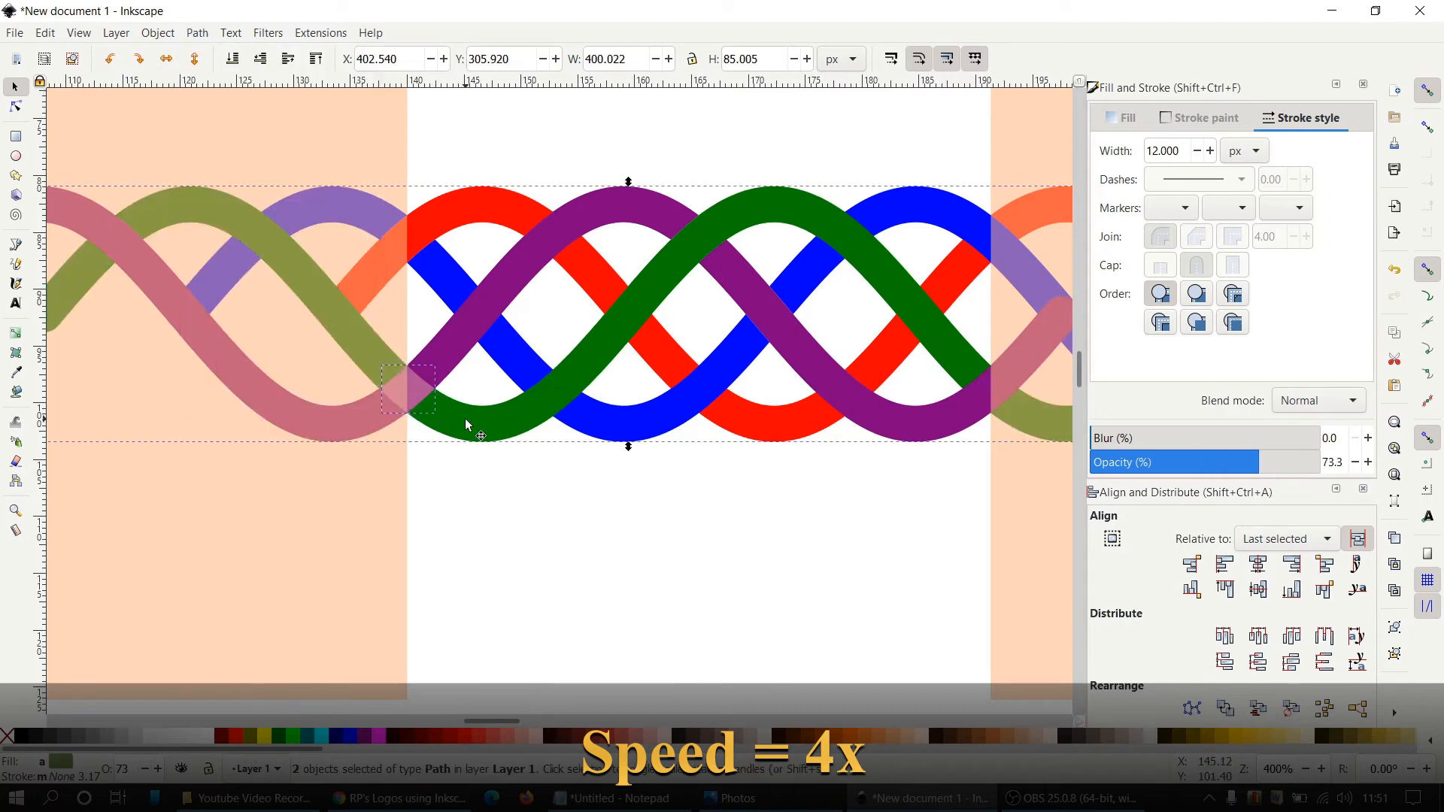
click(197, 33)
click(225, 141)
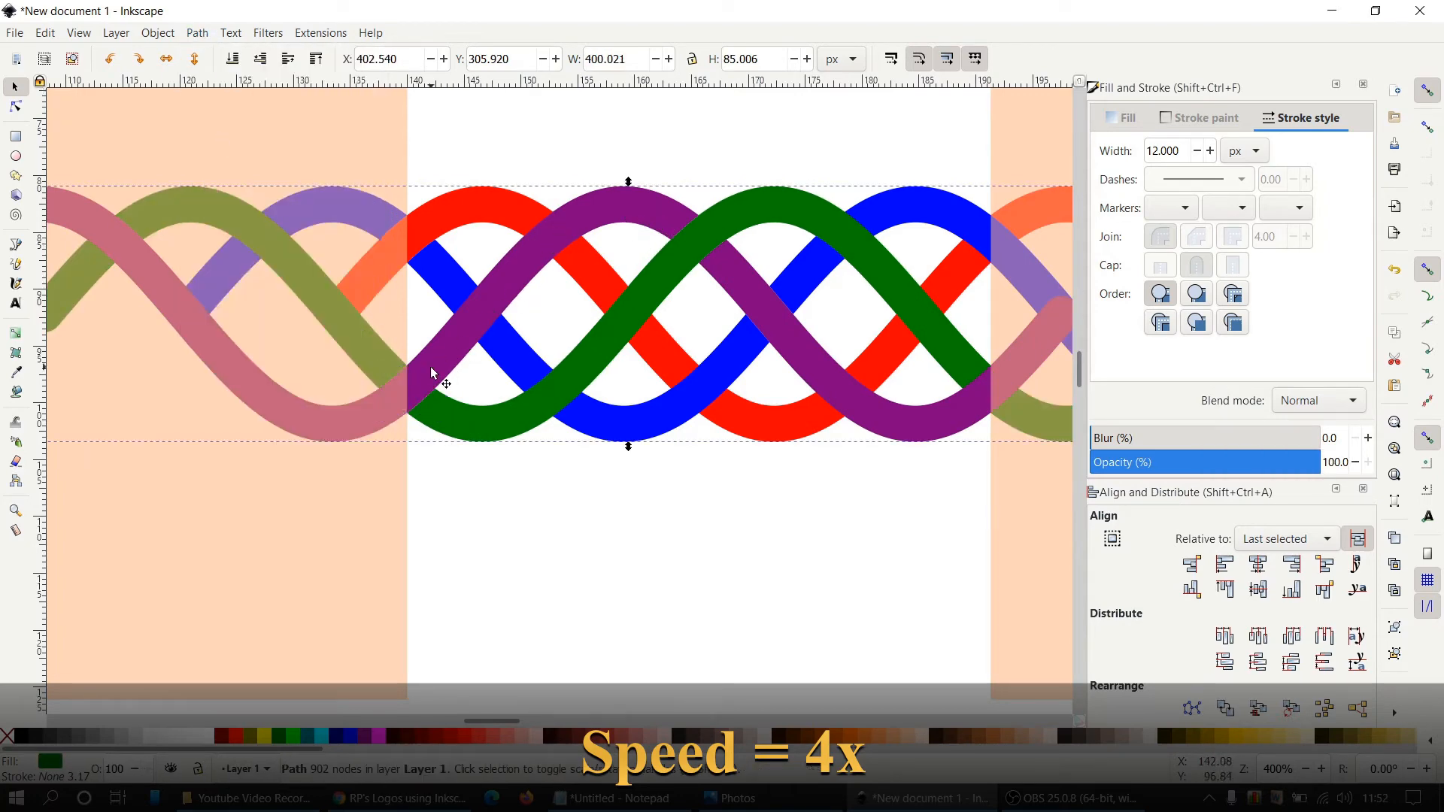
Draw a pink rectangle about 8.1 by 8.3 mm over the first middle blue and purple crossing and intersect it with a purple wave duplicate
click(15, 136)
drag(433, 262, 525, 356)
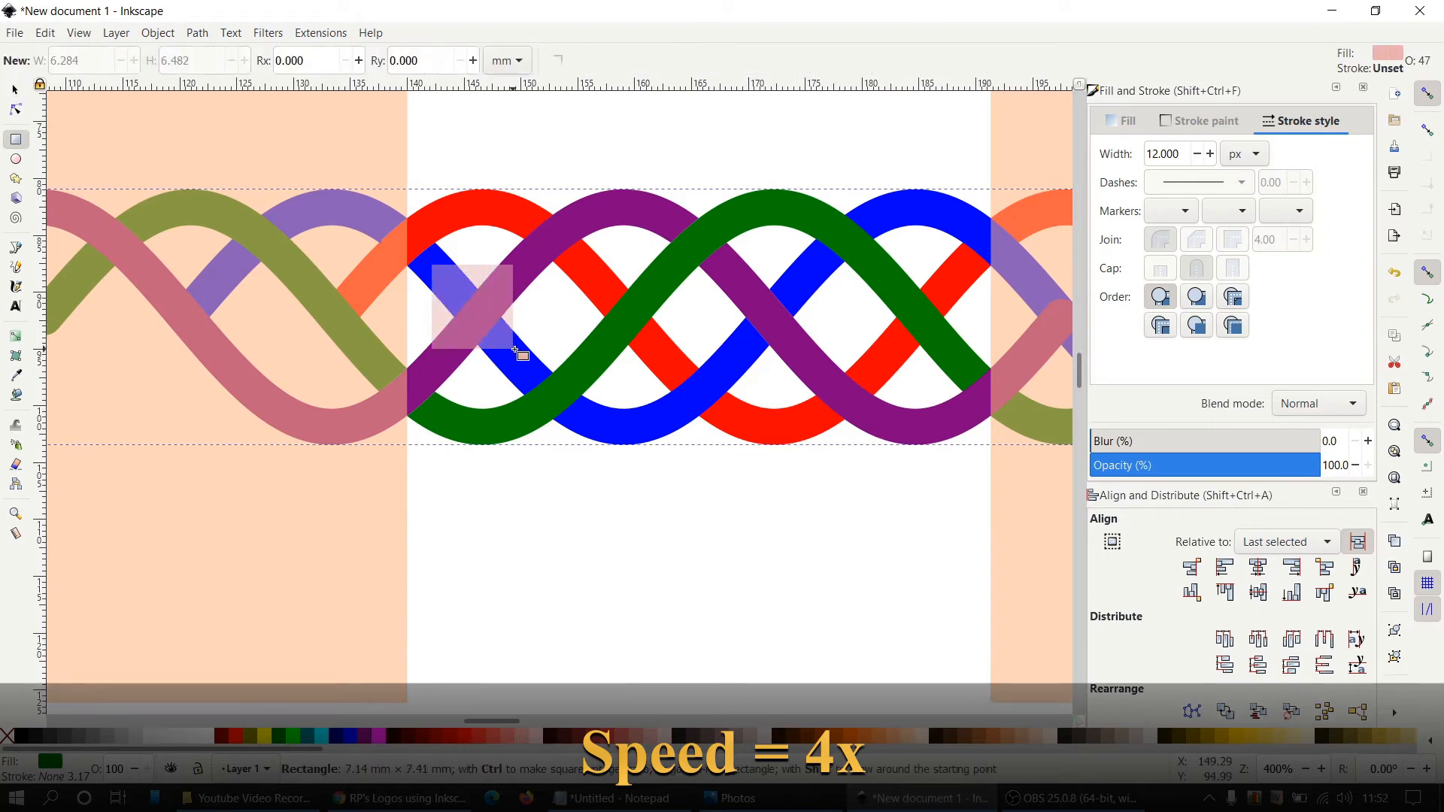
click(15, 88)
right_click(630, 203)
click(662, 322)
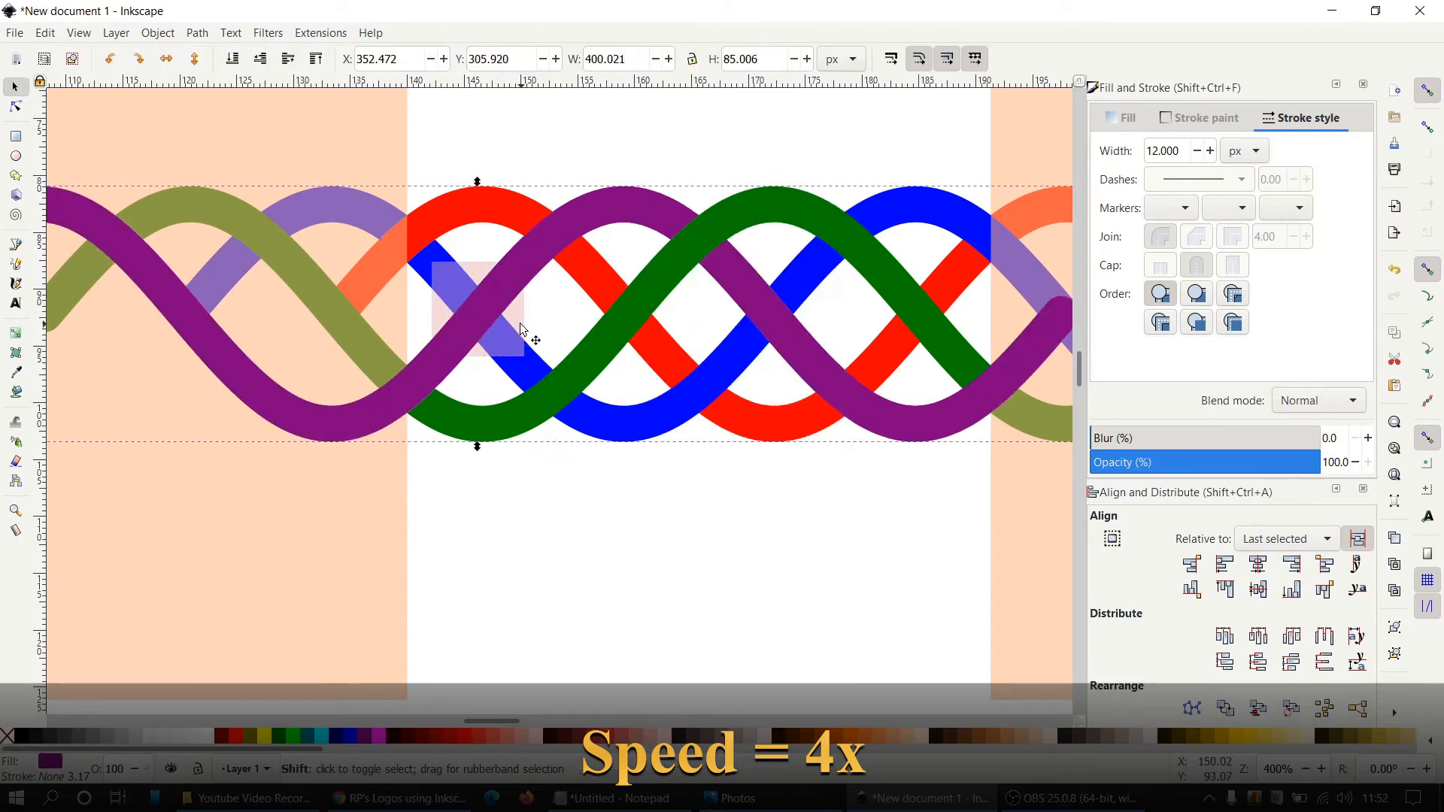
shift+click(519, 331)
click(197, 33)
click(234, 160)
Duplicate the blue wave and intersect the copy with the pink segment at the first middle blue and purple crossing
click(520, 354)
right_click(521, 354)
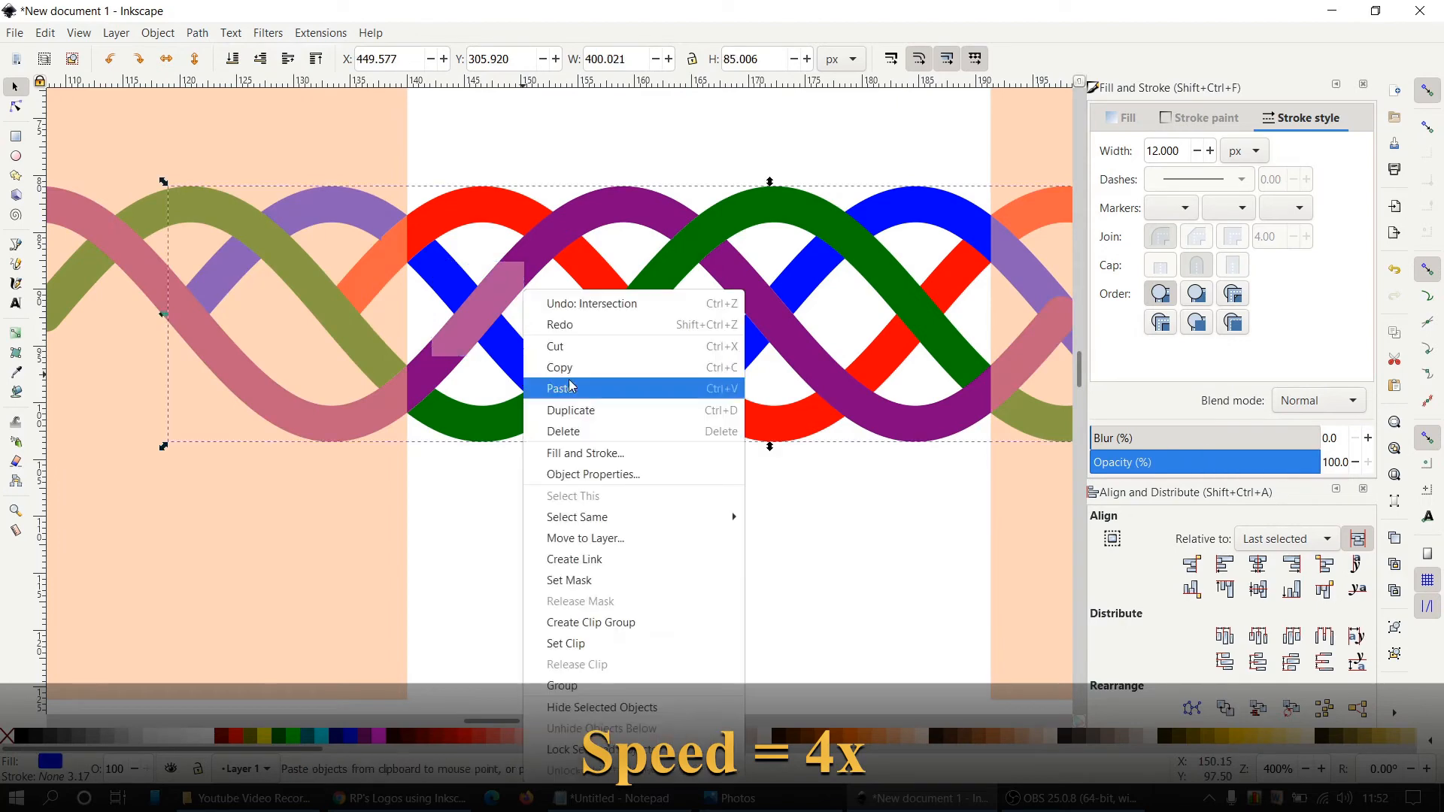
click(575, 409)
shift+click(516, 284)
click(197, 33)
click(233, 161)
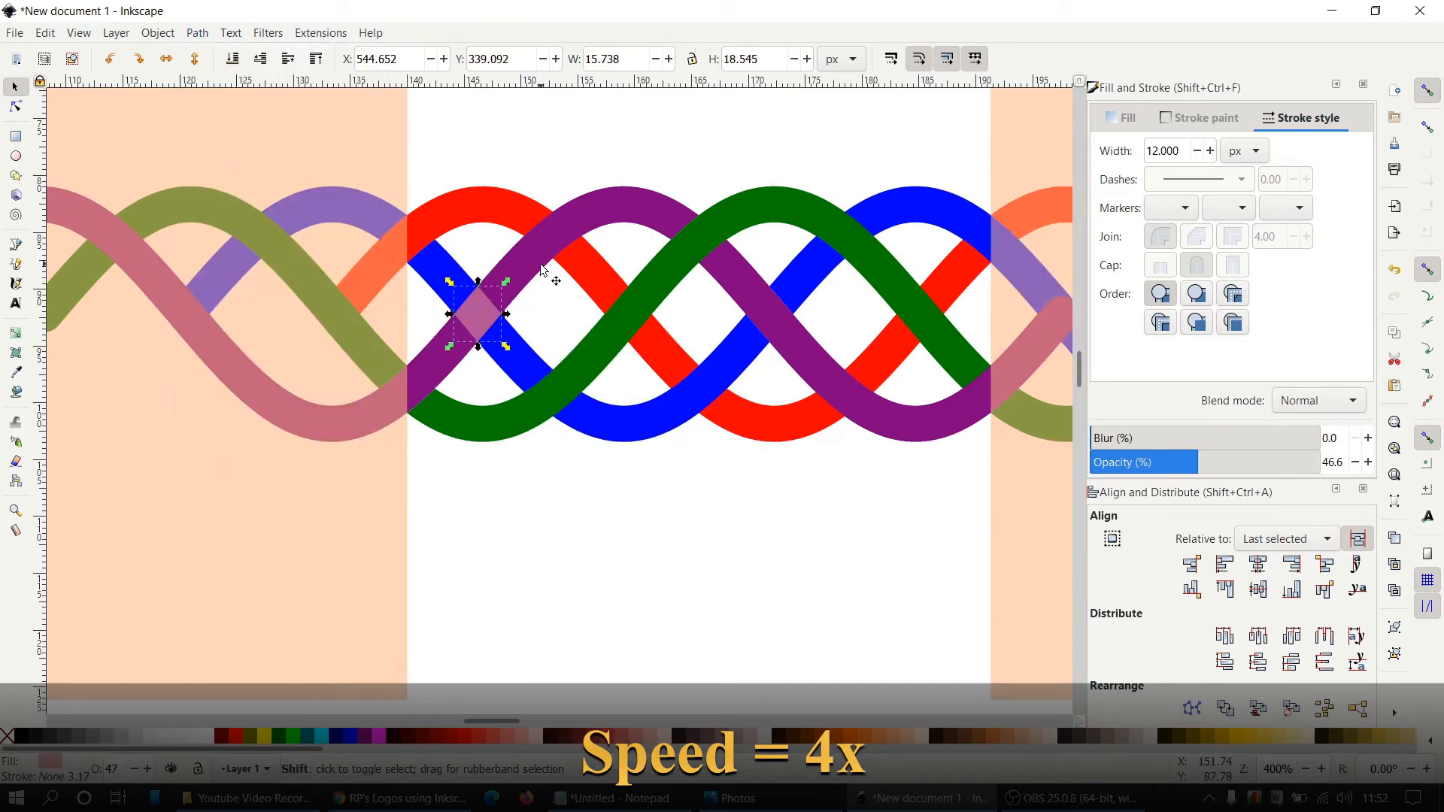
Subtract the pink overlap patch from the purple wave with Difference at the first middle blue and purple crossing
shift+click(553, 280)
click(197, 33)
click(223, 151)
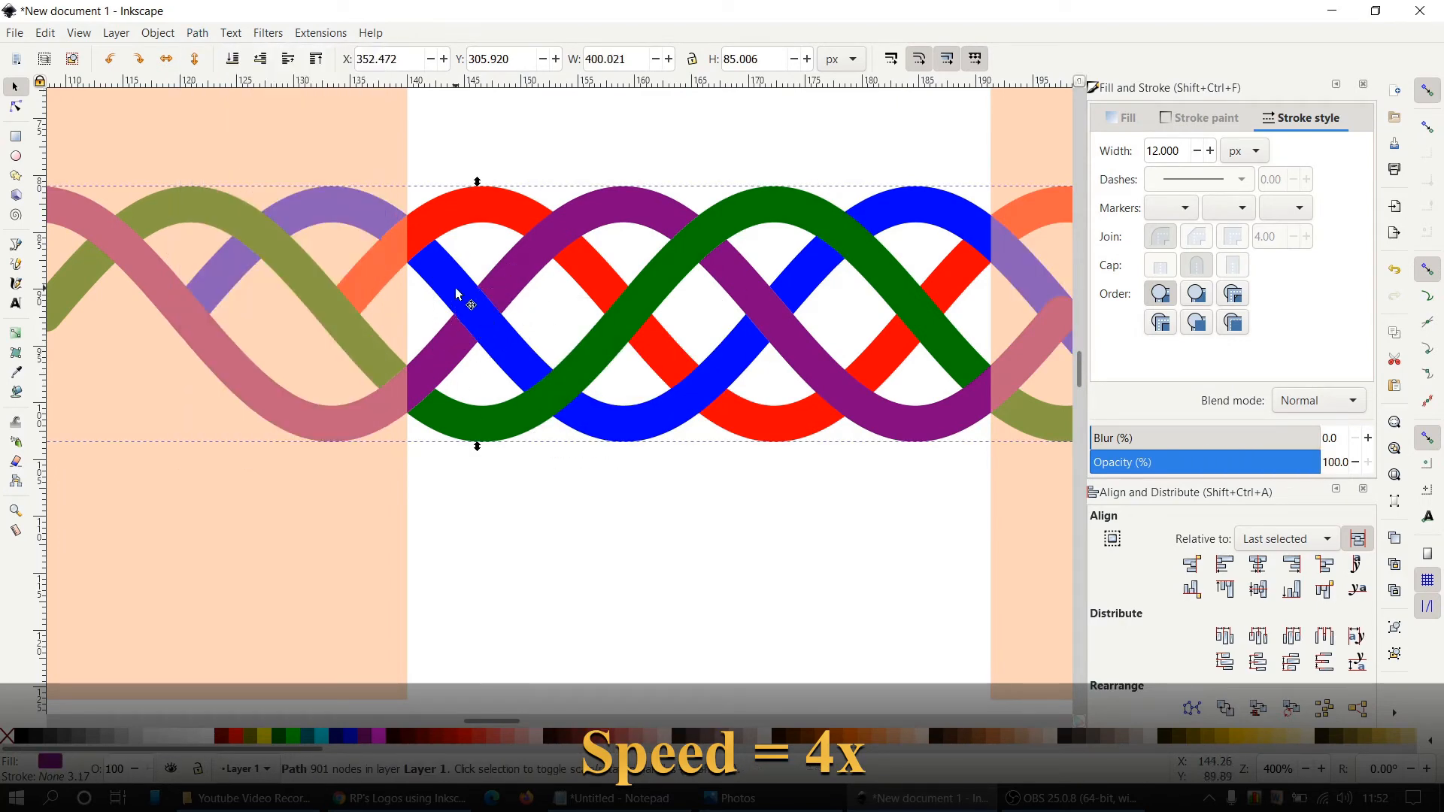
Draw a pink rectangle about 32 by 29 px over the upper red and purple crossing and intersect it with a purple wave duplicate
click(15, 136)
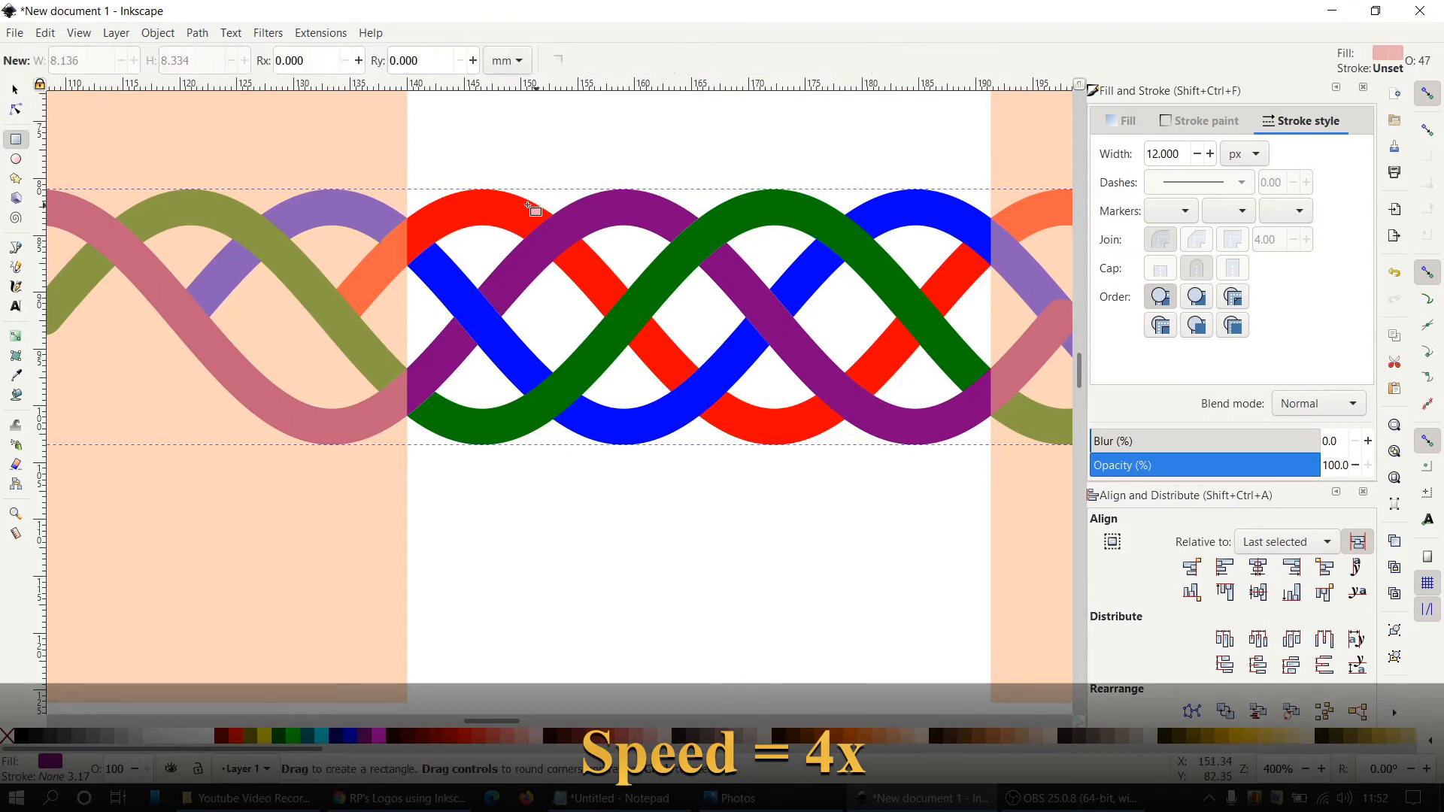
drag(505, 194, 602, 282)
click(16, 91)
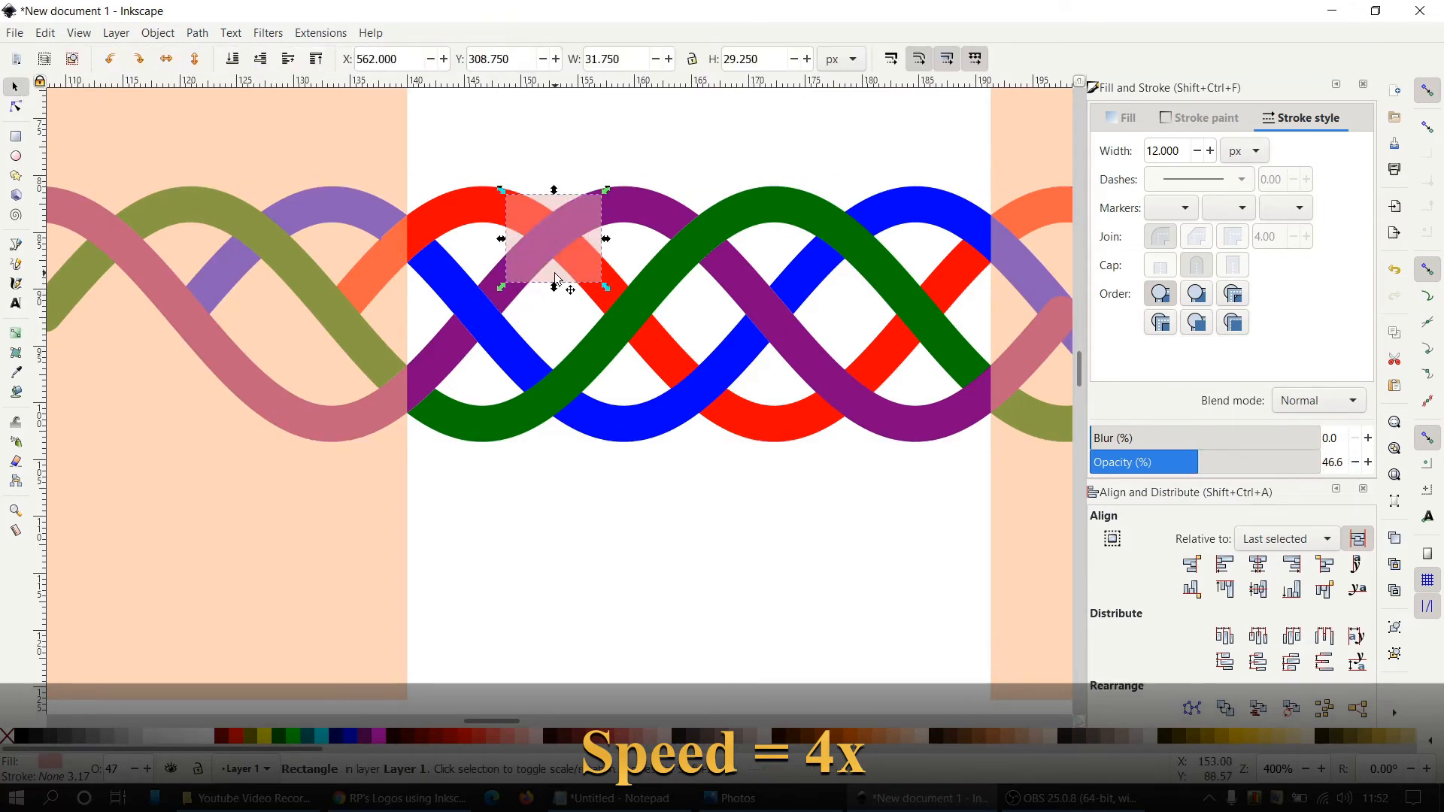
right_click(630, 209)
click(680, 330)
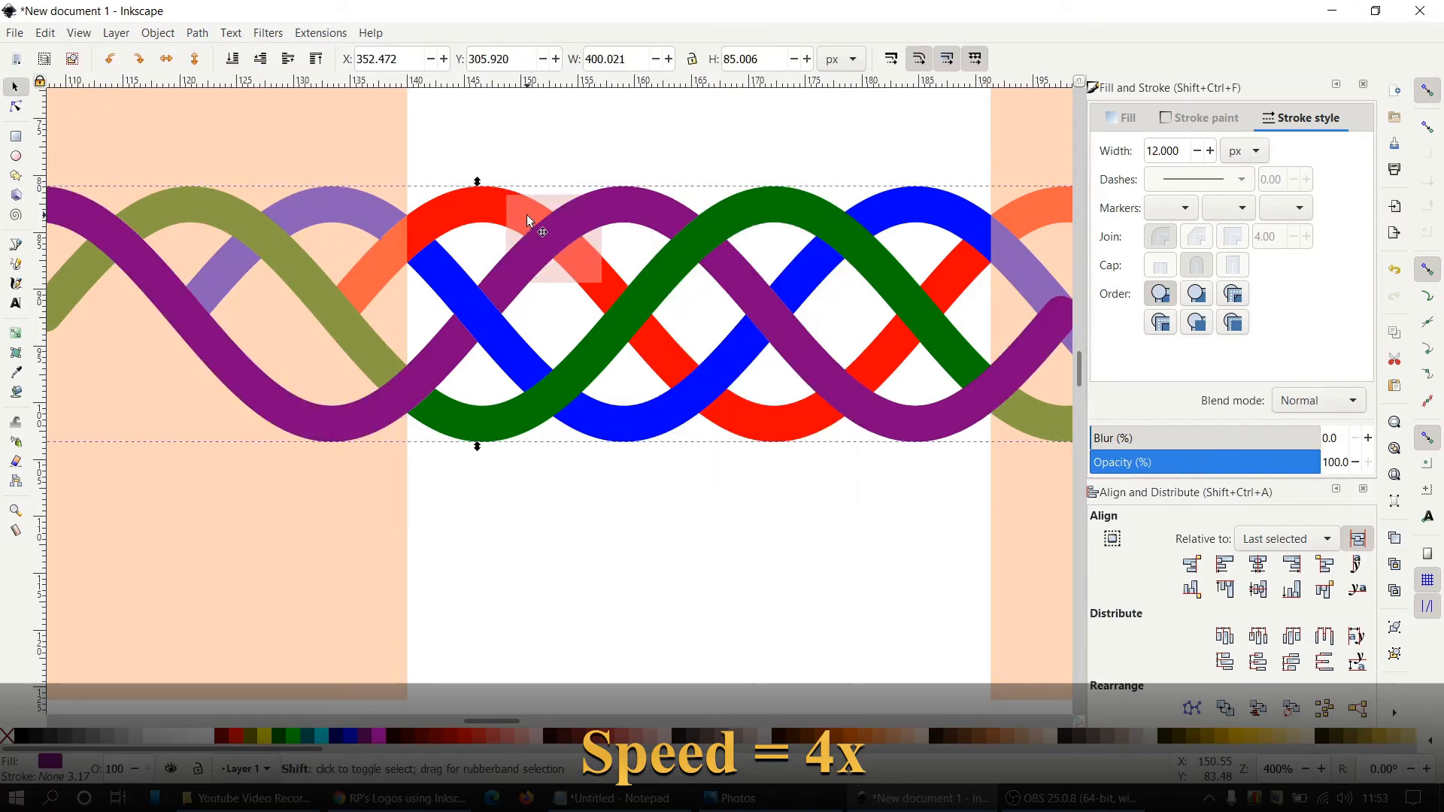
shift+click(531, 218)
click(197, 33)
click(232, 160)
Duplicate the red wave and intersect the copy with the pink segment at the upper red and purple crossing
click(660, 358)
right_click(660, 358)
click(714, 402)
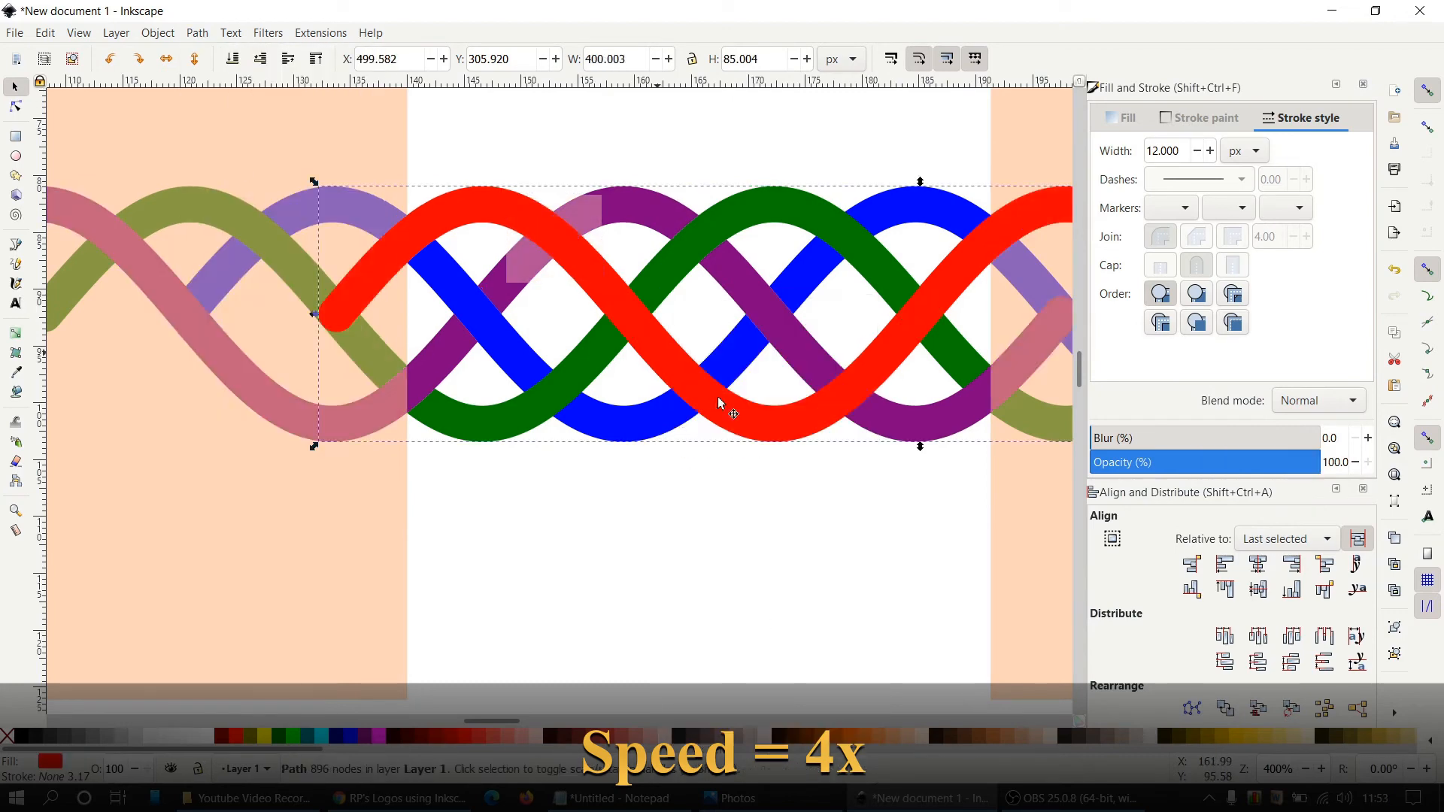
shift+click(585, 217)
click(195, 36)
click(224, 157)
Subtract the pink overlap patch from the red wave with Difference at the upper red and purple crossing
shift+click(502, 221)
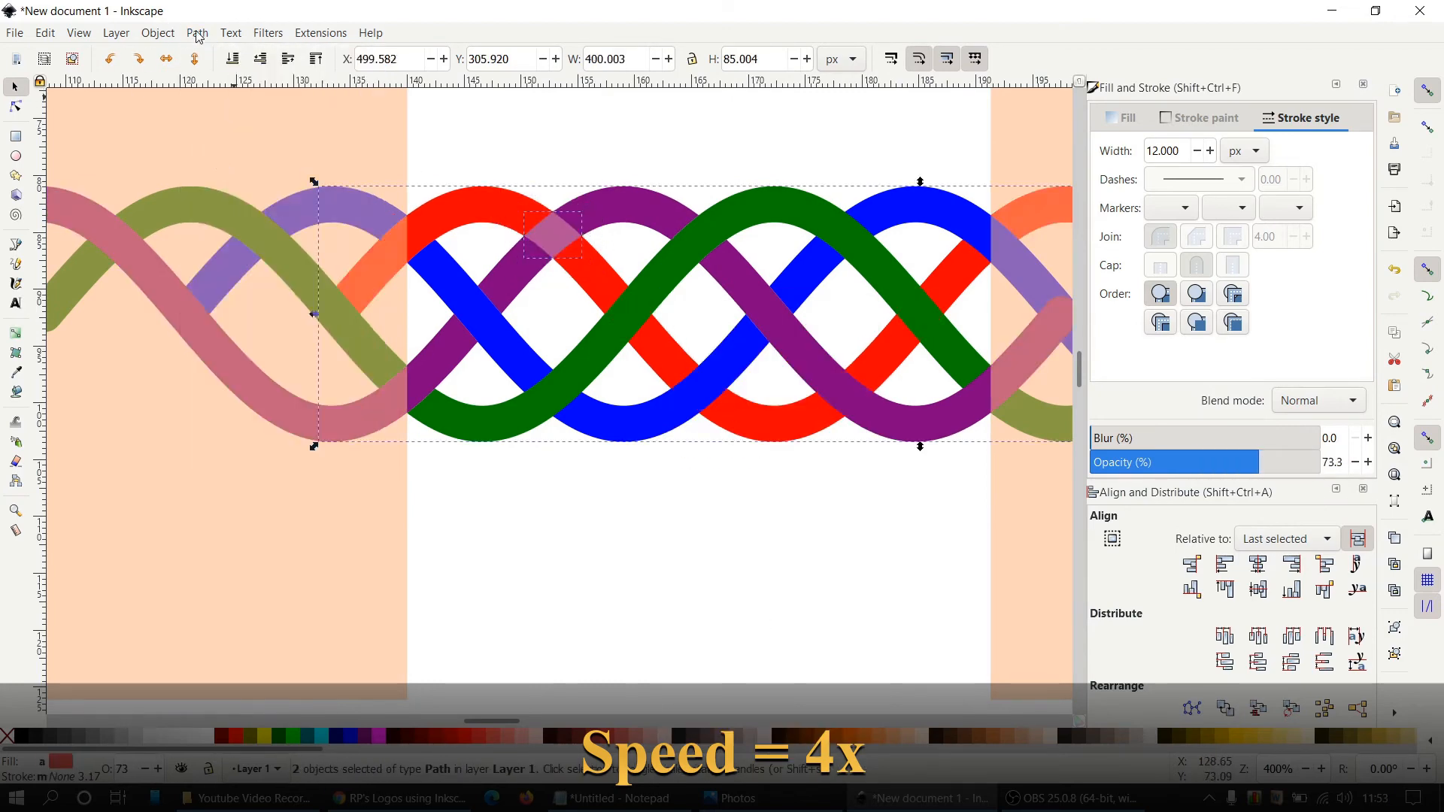
click(197, 34)
click(218, 138)
Draw a pink rectangle about 7.5 by 10.6 mm over the lower blue and green crossing and intersect it with a blue wave duplicate
click(15, 136)
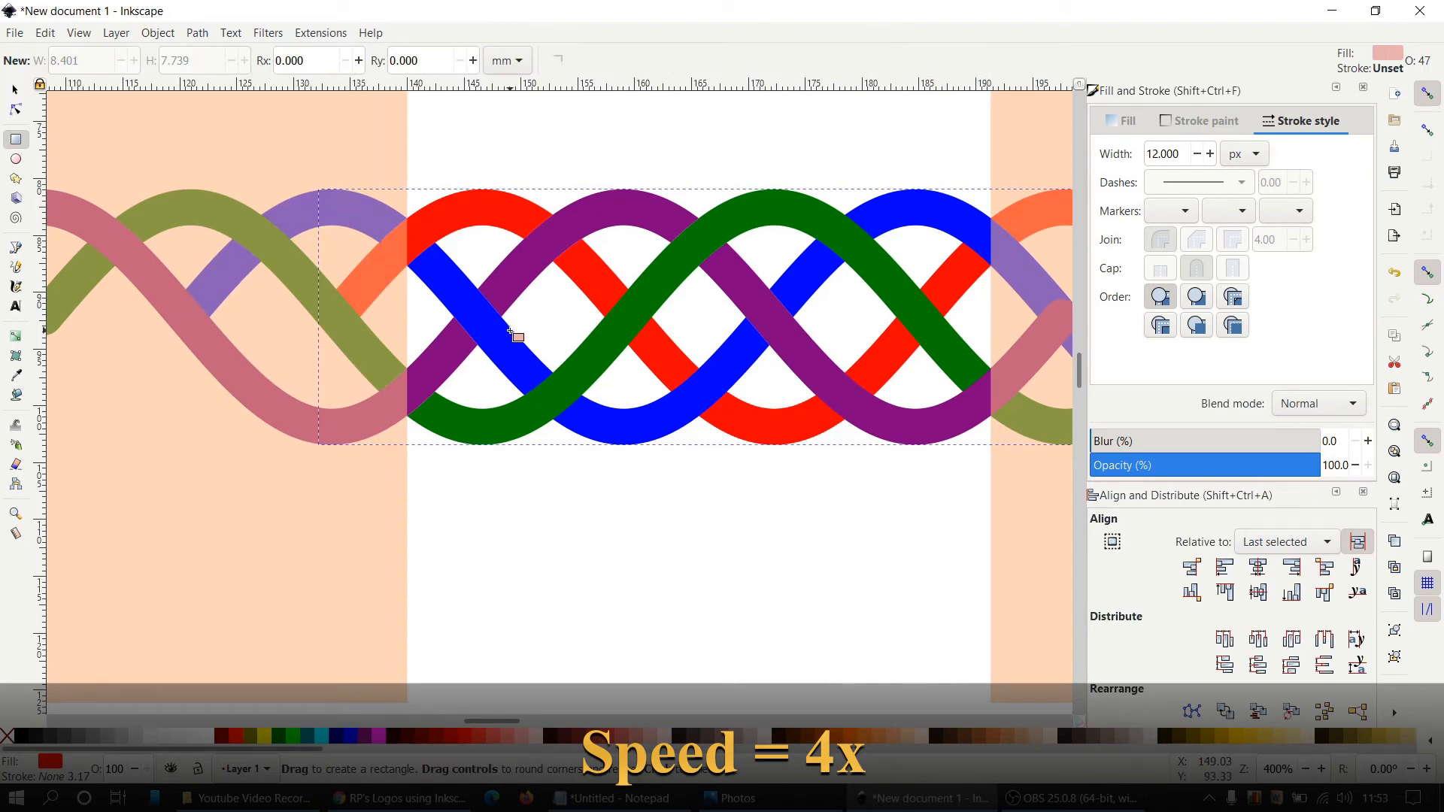
drag(511, 331, 596, 451)
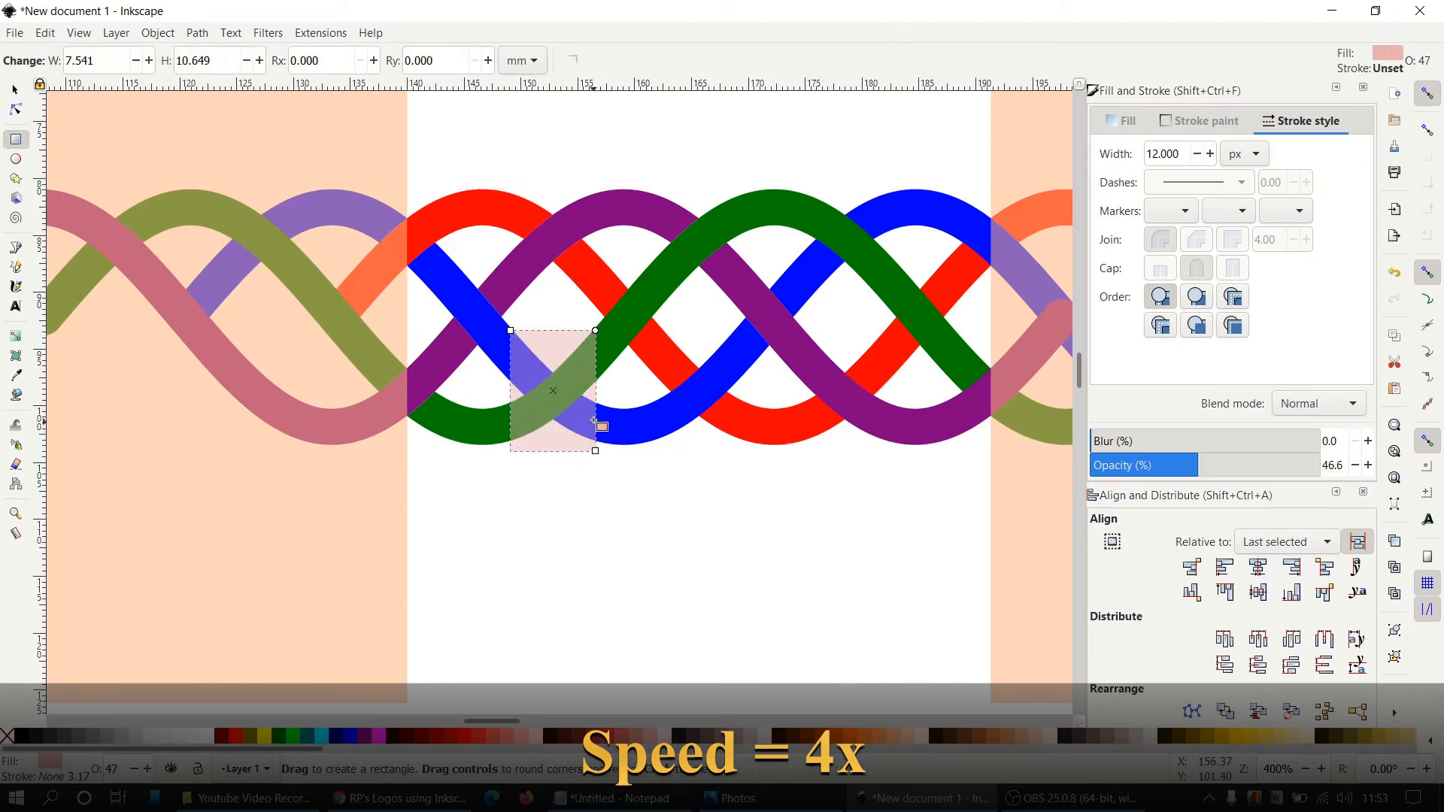
click(21, 91)
click(628, 423)
right_click(628, 422)
click(671, 414)
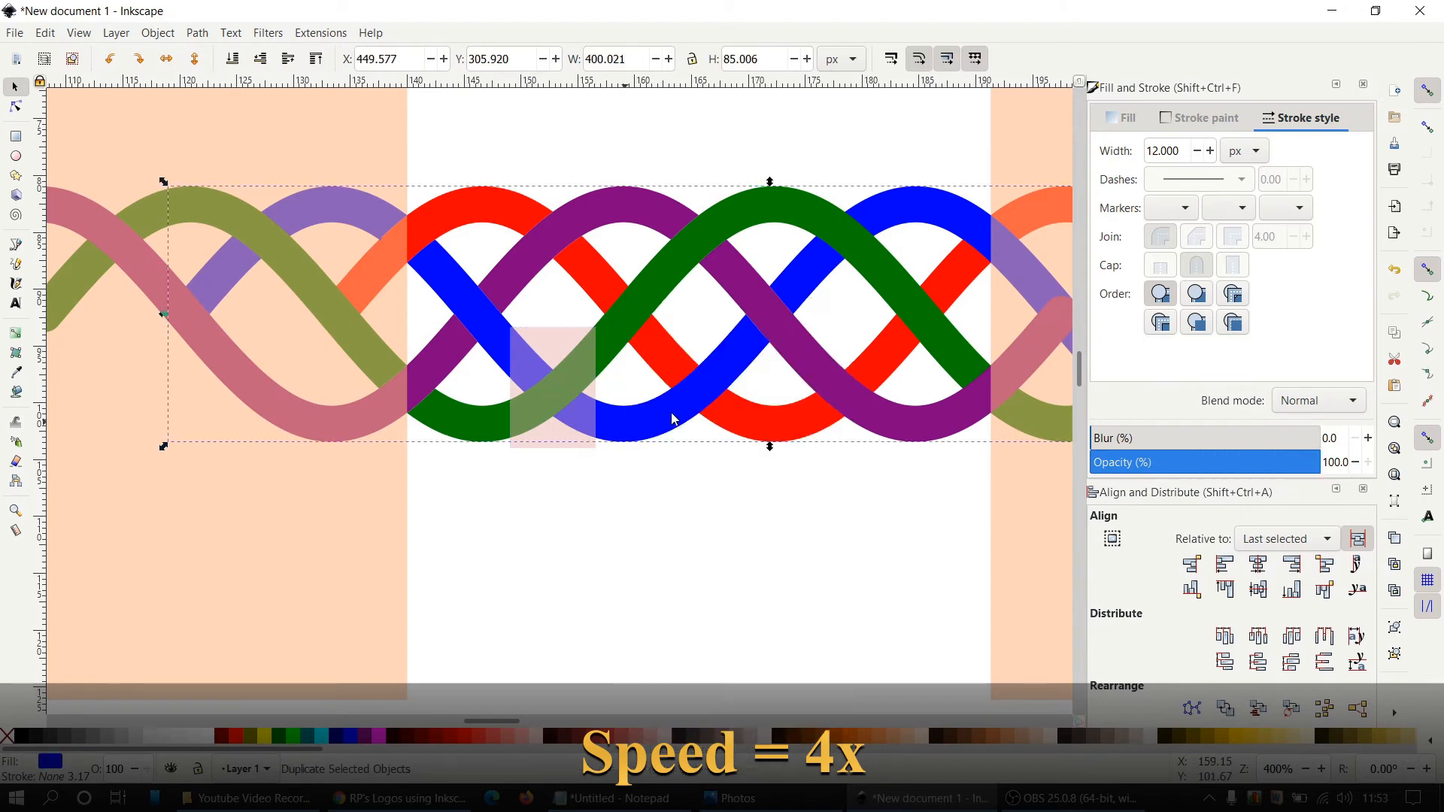
shift+click(555, 348)
click(197, 33)
click(226, 159)
Intersect a green wave duplicate with the pink segment at the lower blue and green crossing, and subtract the resulting patch from the blue wave
right_click(652, 291)
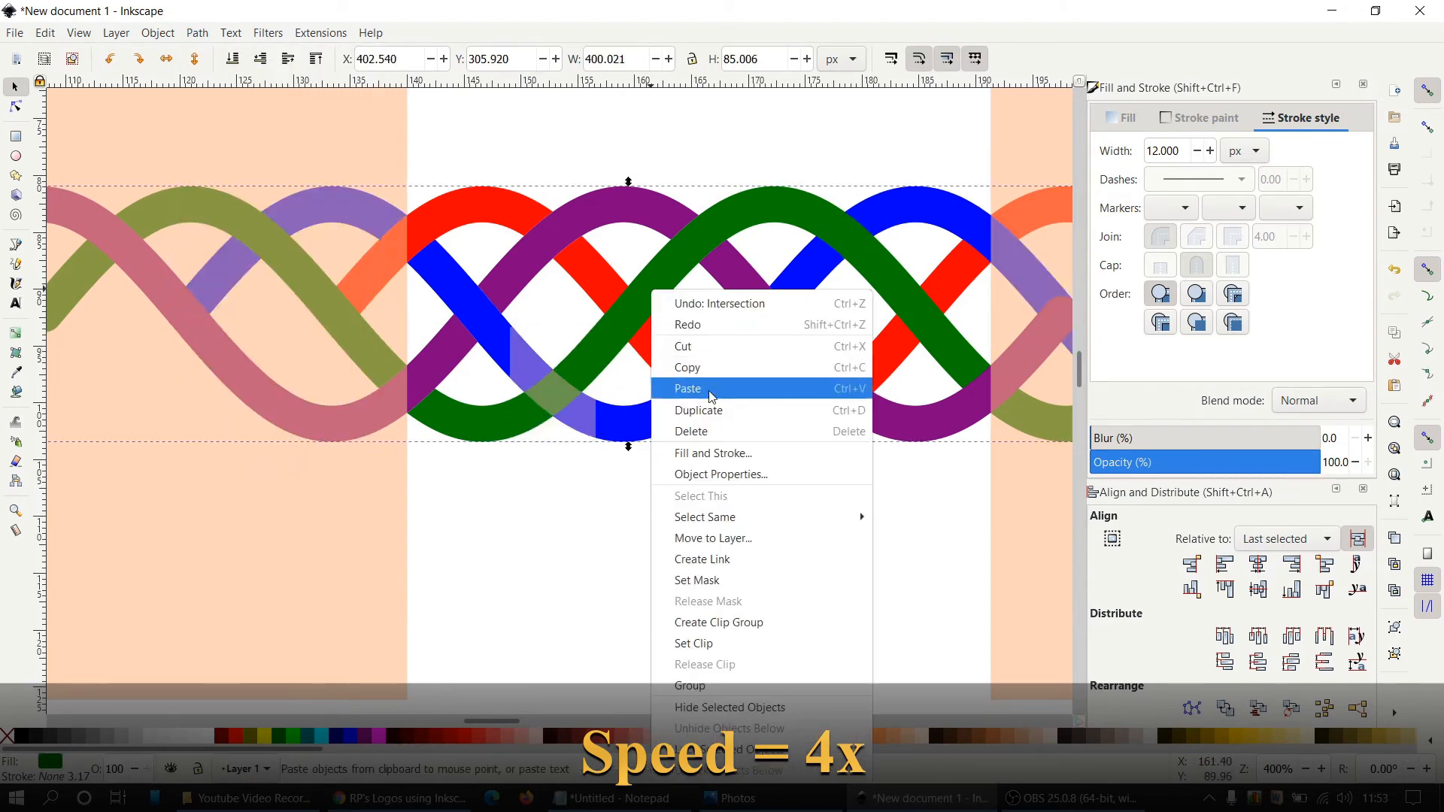
click(681, 408)
shift+click(585, 418)
click(197, 33)
click(233, 160)
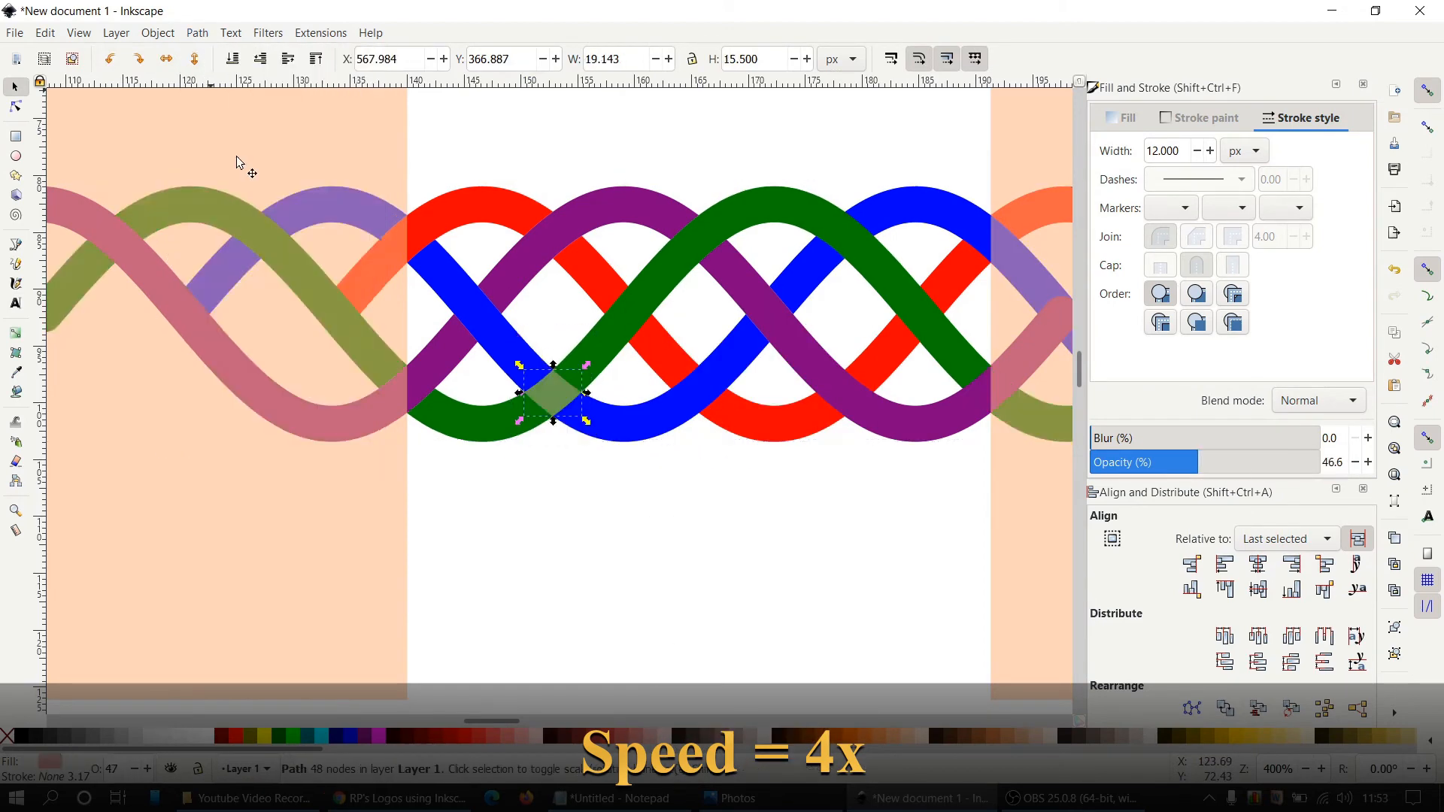
click(197, 33)
click(236, 138)
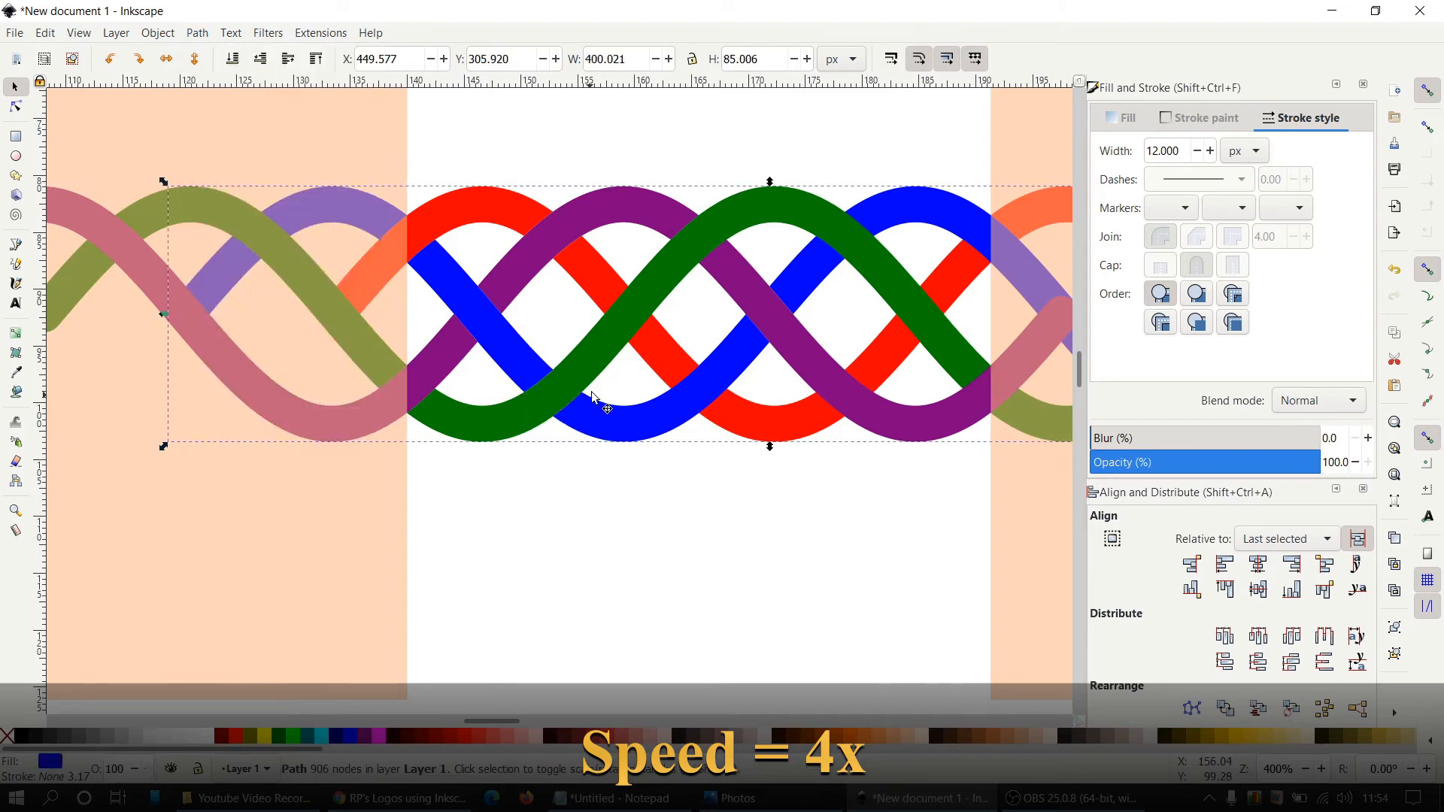
Draw a pink rectangle about 7.2 by 8.3 mm over the middle red and green crossing and intersect it with a green wave duplicate
click(16, 136)
drag(592, 269, 673, 364)
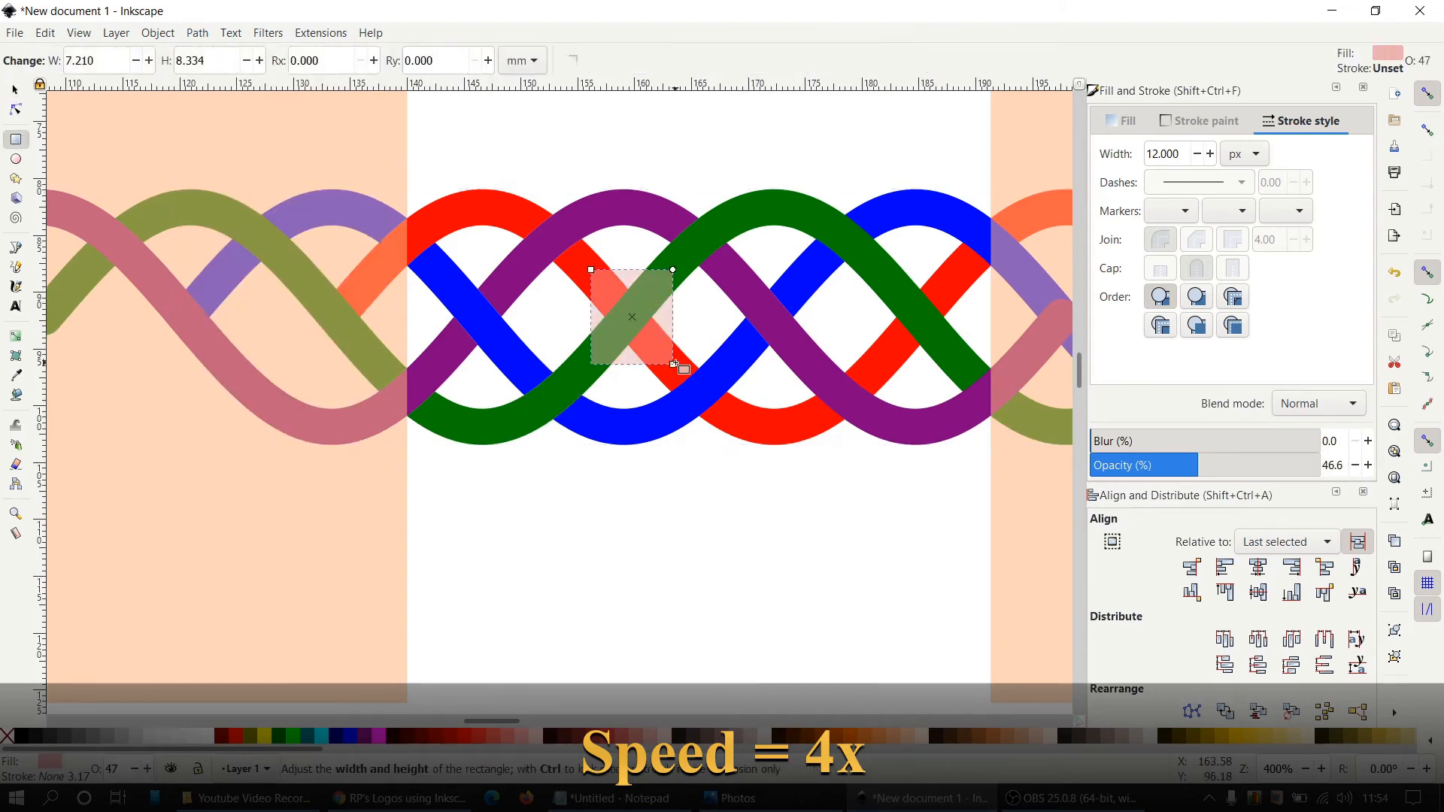
click(14, 89)
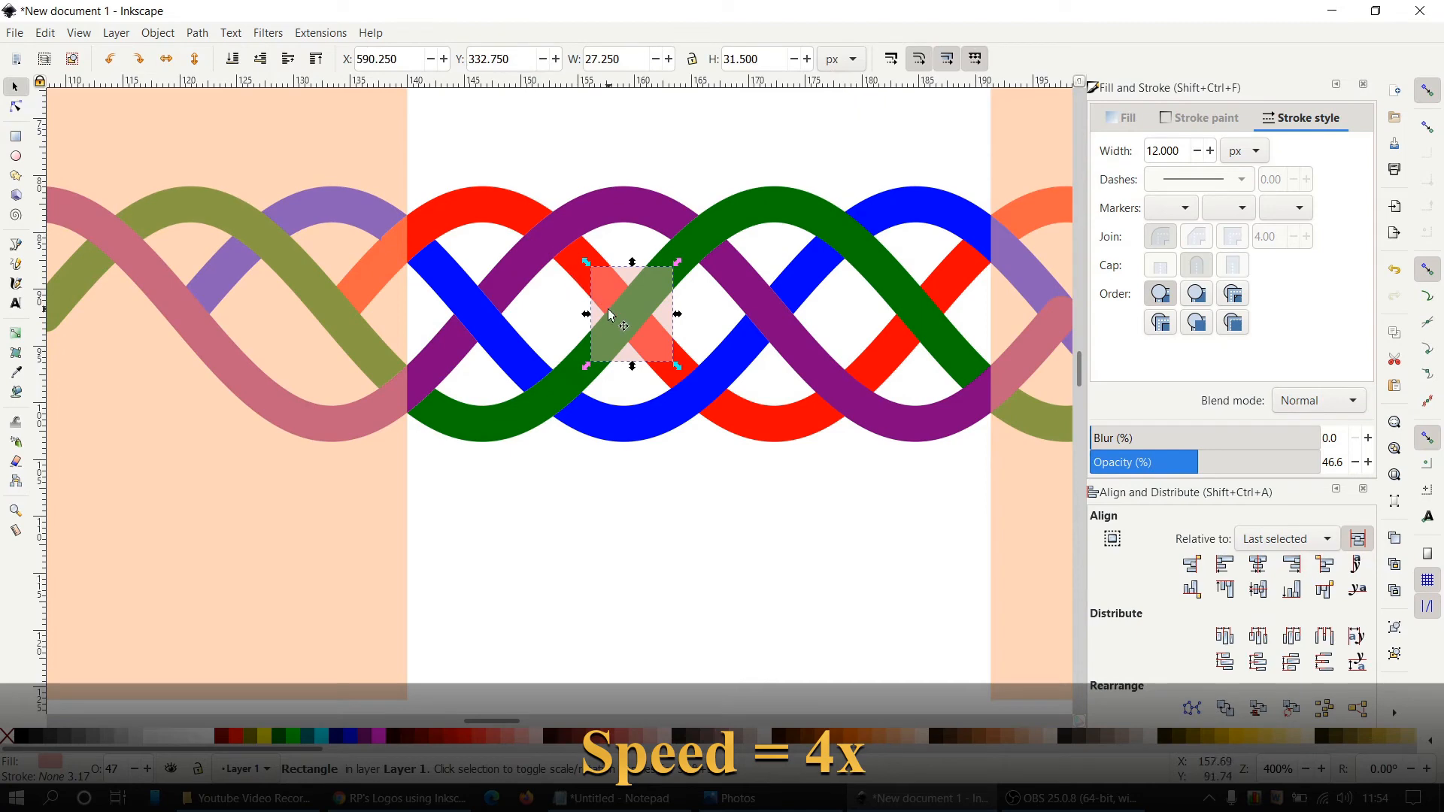
right_click(695, 247)
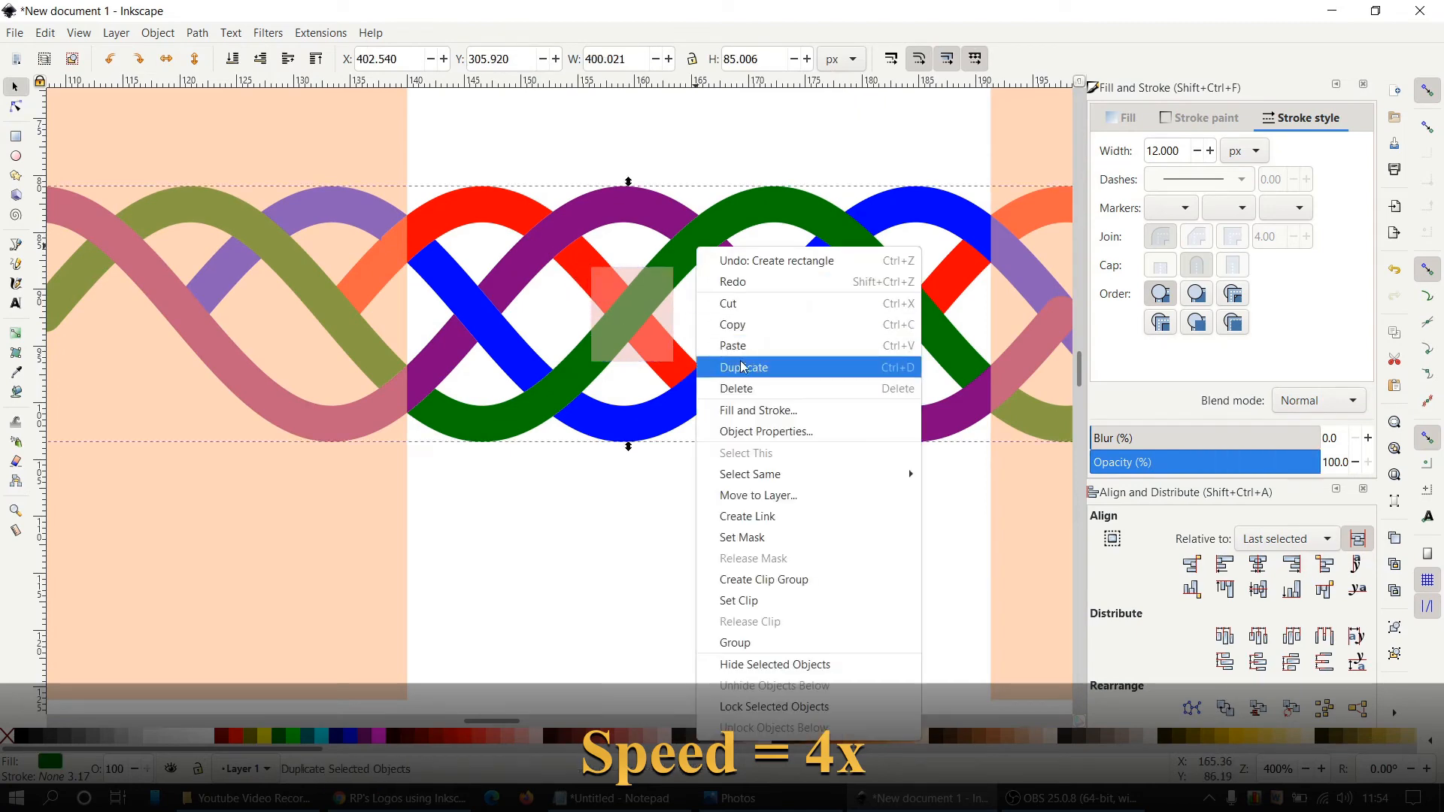
click(740, 365)
shift+click(661, 331)
click(197, 33)
click(220, 160)
Duplicate the red wave and intersect the copy with the pink segment at the middle red and green crossing
right_click(737, 412)
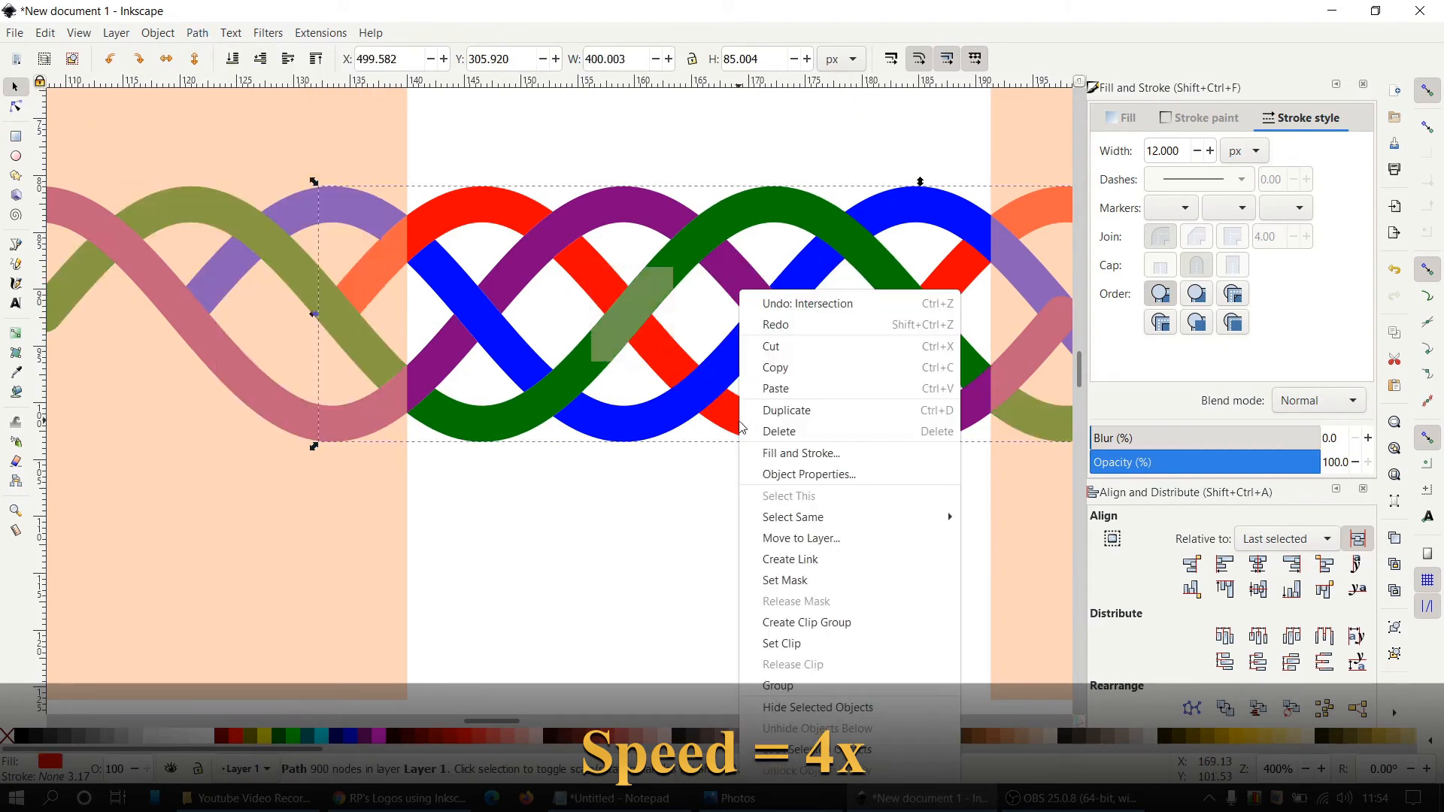
click(767, 412)
shift+click(641, 284)
click(191, 33)
click(236, 160)
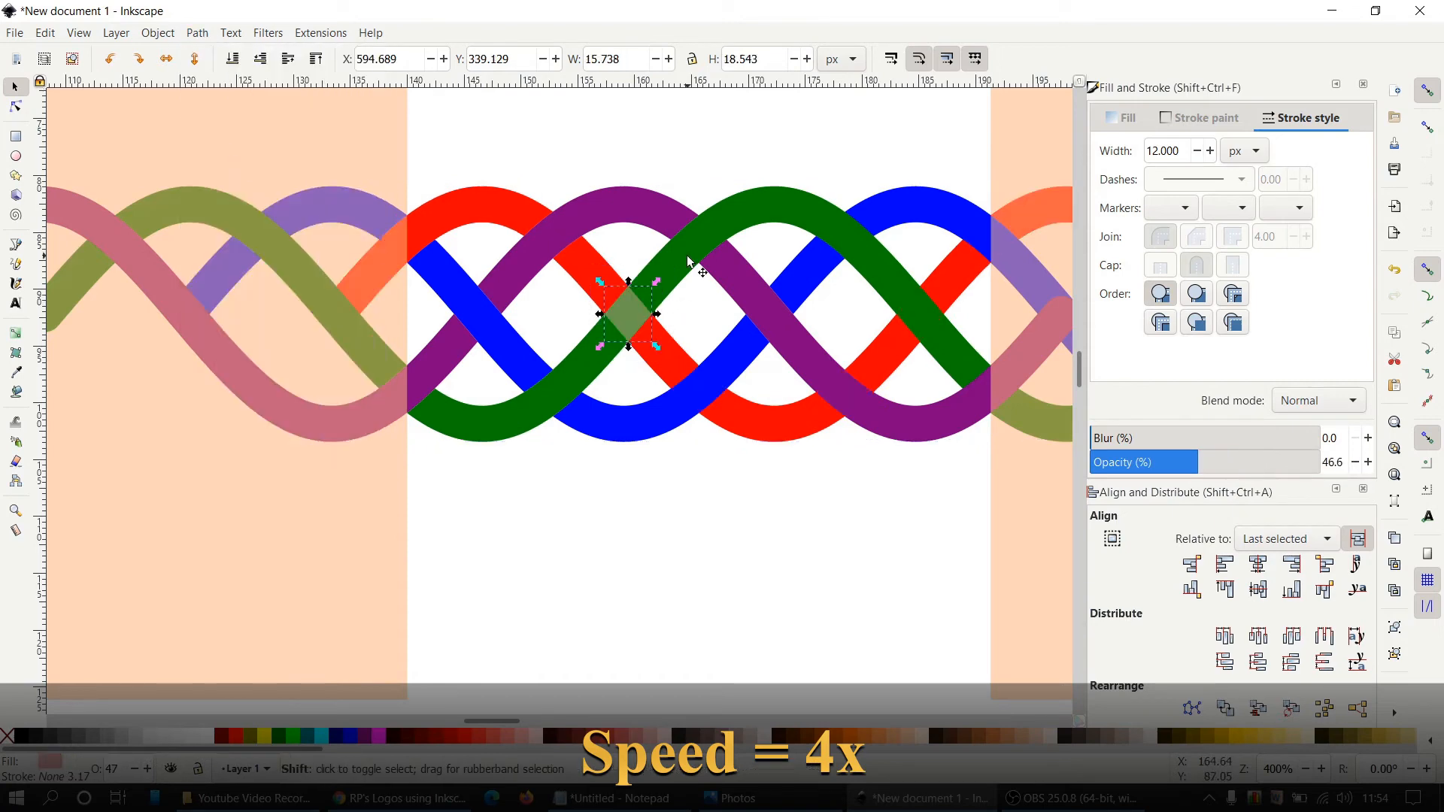
Subtract the pink overlap patch from the green wave with Difference at the middle red and green crossing
shift+click(691, 257)
click(200, 36)
click(225, 140)
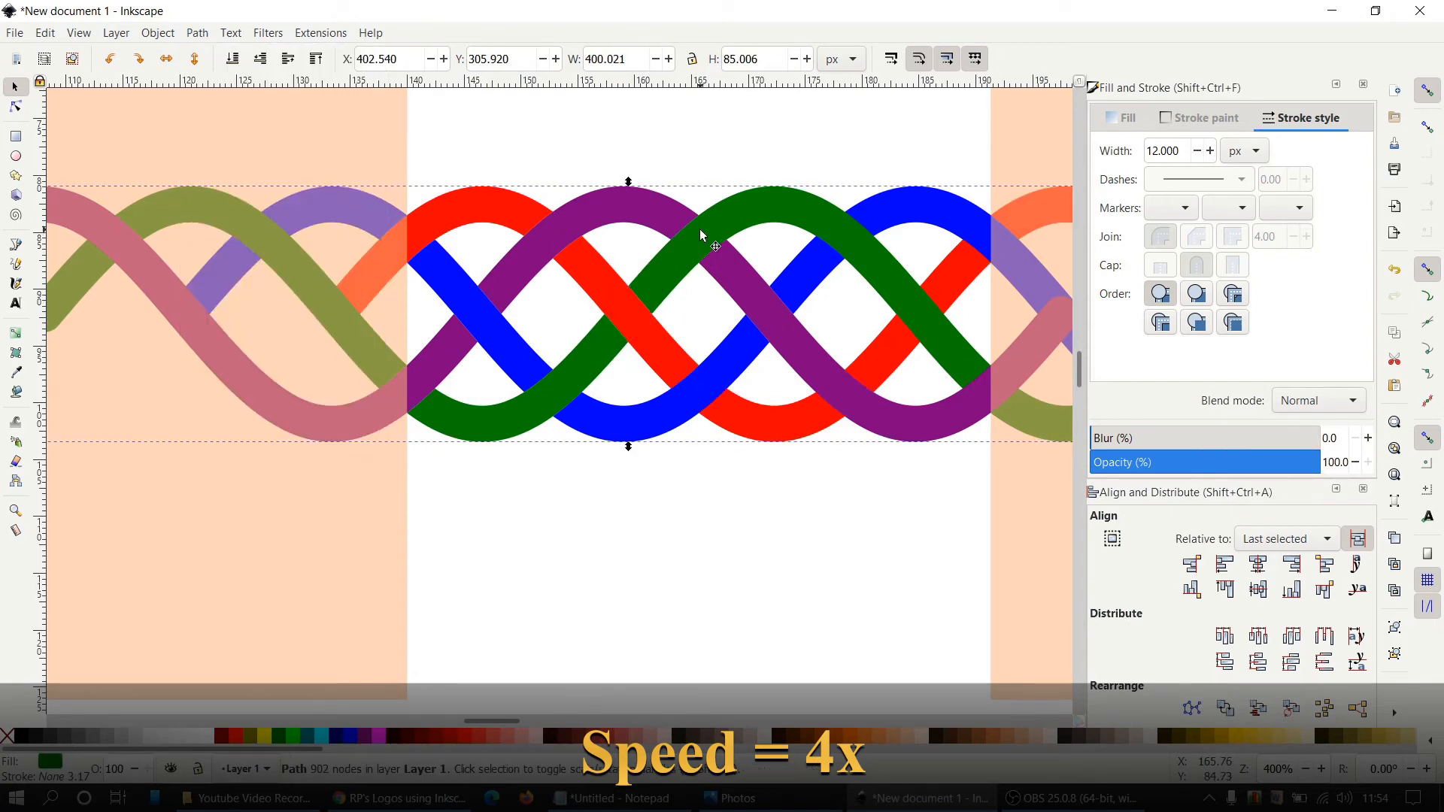
Draw a pink rectangle about 9.3 by 9.9 mm over the lower red and blue crossing and intersect it with a red wave duplicate
click(15, 136)
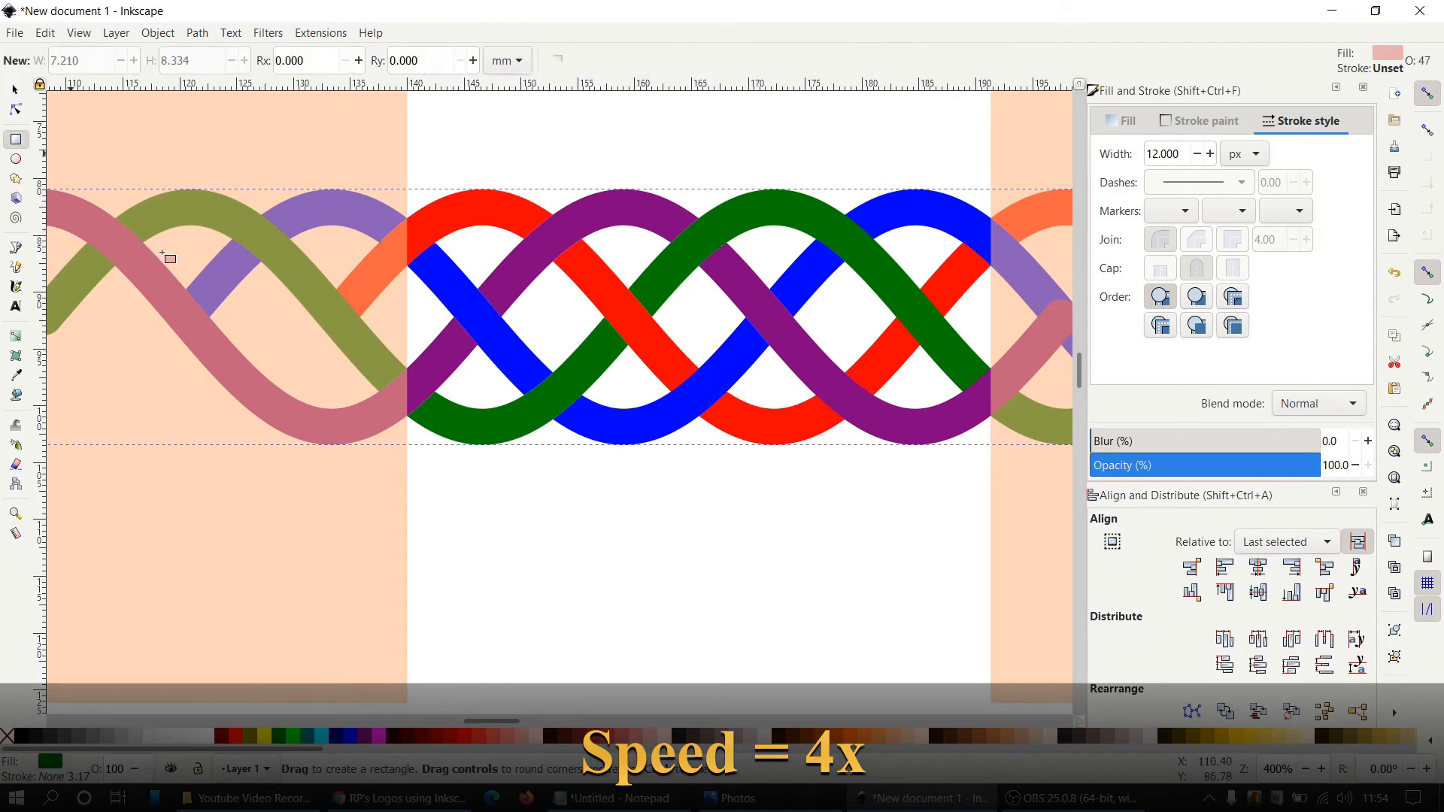
drag(641, 338, 755, 450)
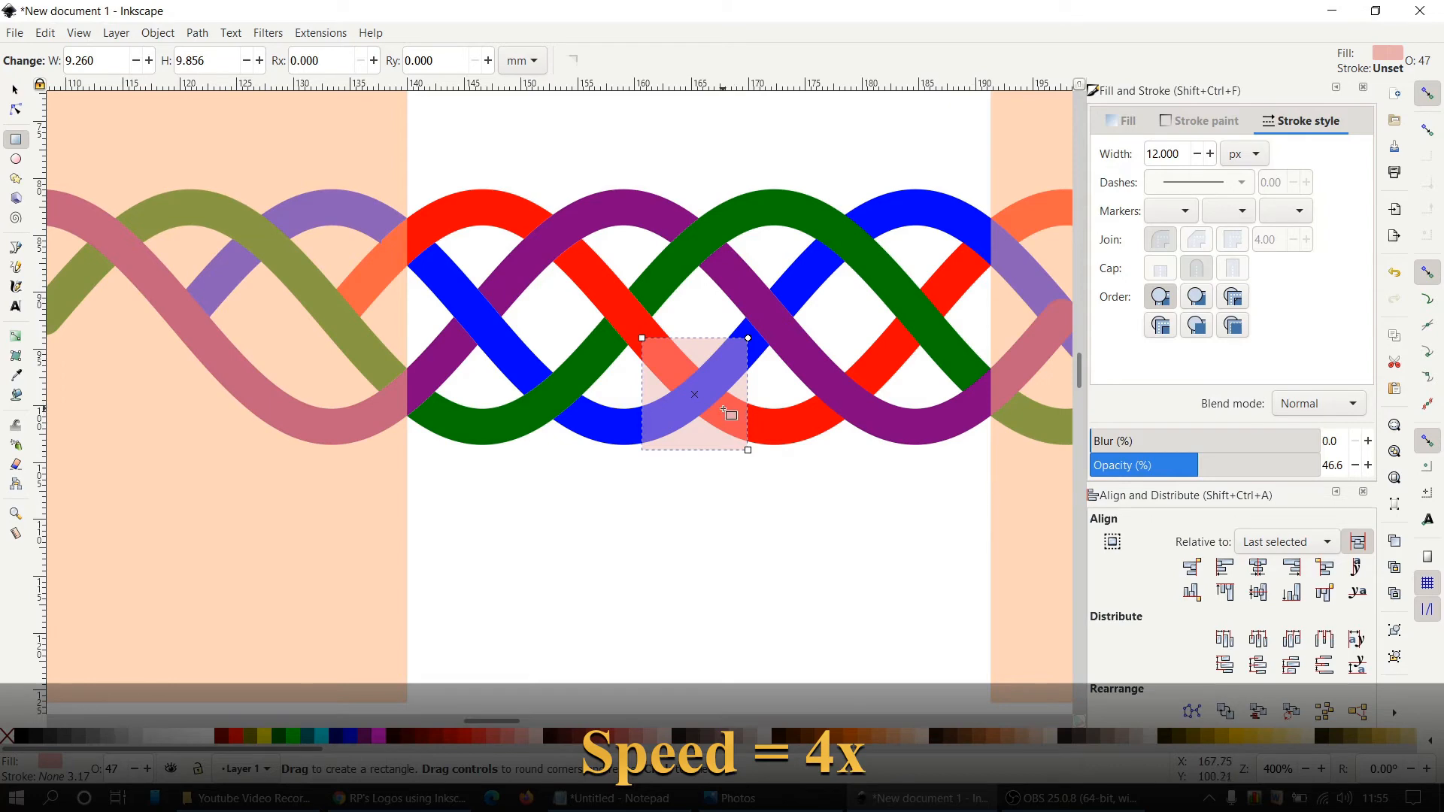
click(15, 89)
right_click(789, 434)
click(836, 410)
shift+click(722, 363)
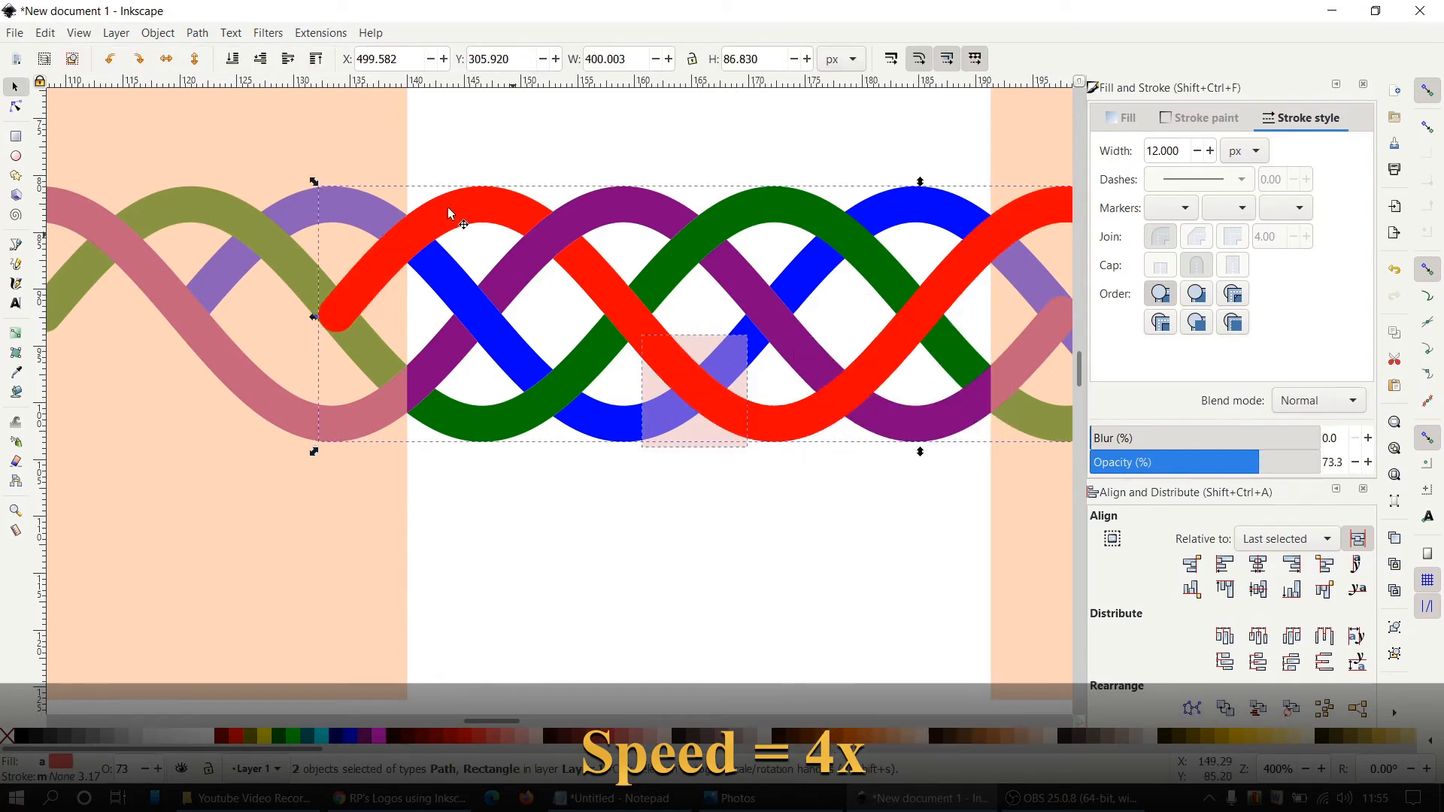
click(197, 33)
click(232, 160)
Intersect a blue wave duplicate with the pink segment at the lower red and blue crossing, and subtract the resulting patch from the red wave
right_click(807, 297)
click(864, 397)
shift+click(730, 415)
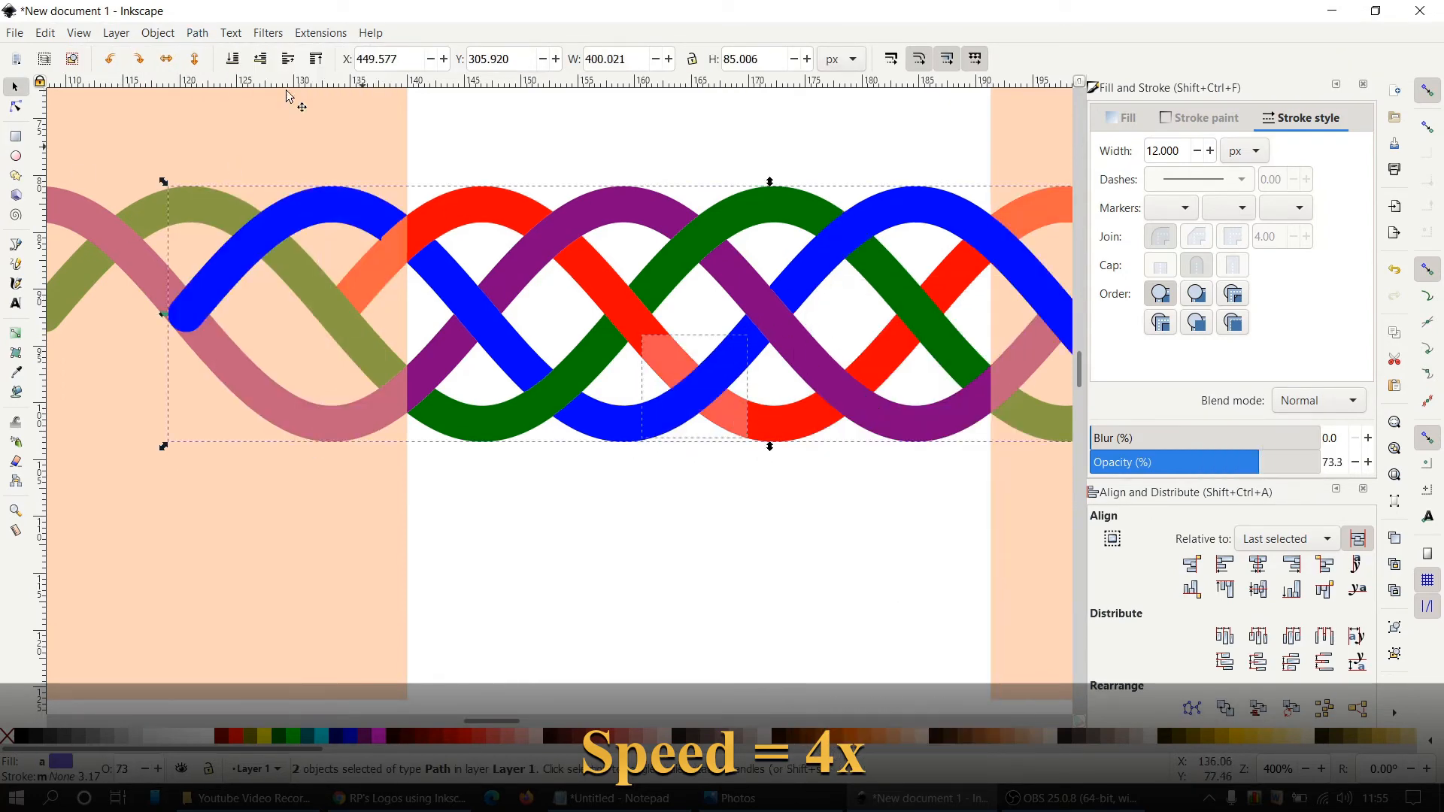
click(199, 34)
click(232, 139)
click(197, 33)
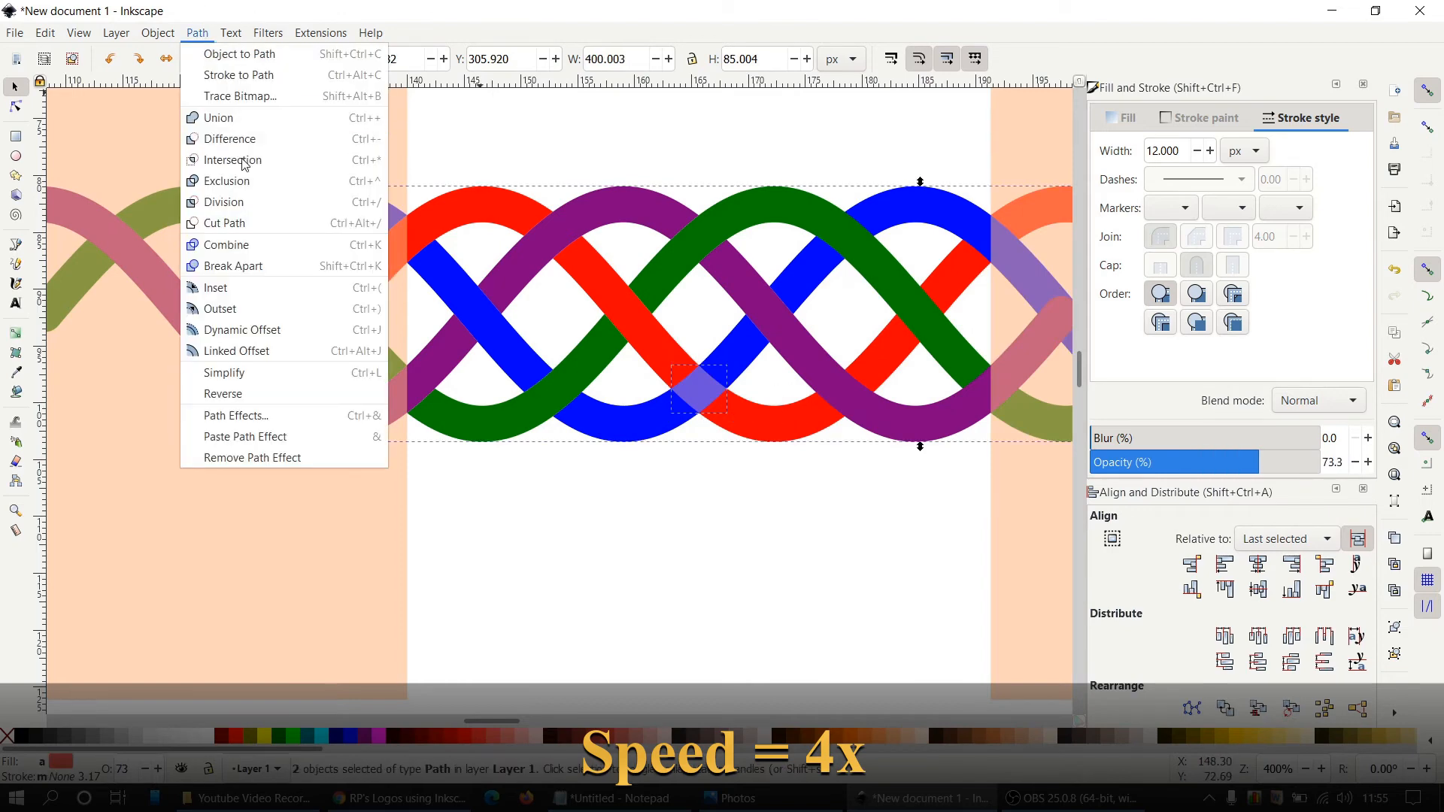
click(249, 139)
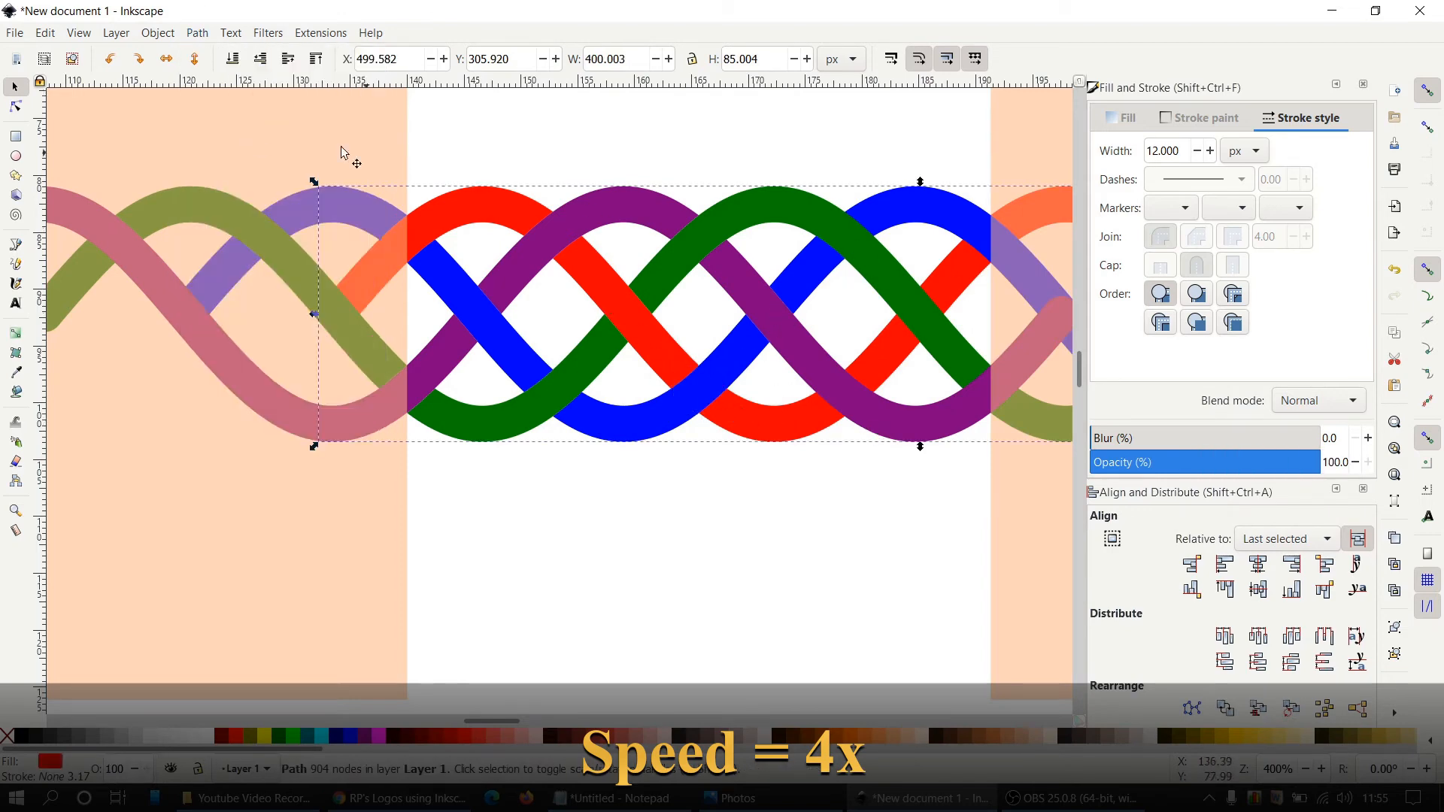
Draw a pink rectangle about 43 by 34 px over the upper green and blue crossing and intersect it with a green wave duplicate
key(r)
drag(778, 190, 911, 292)
key(s)
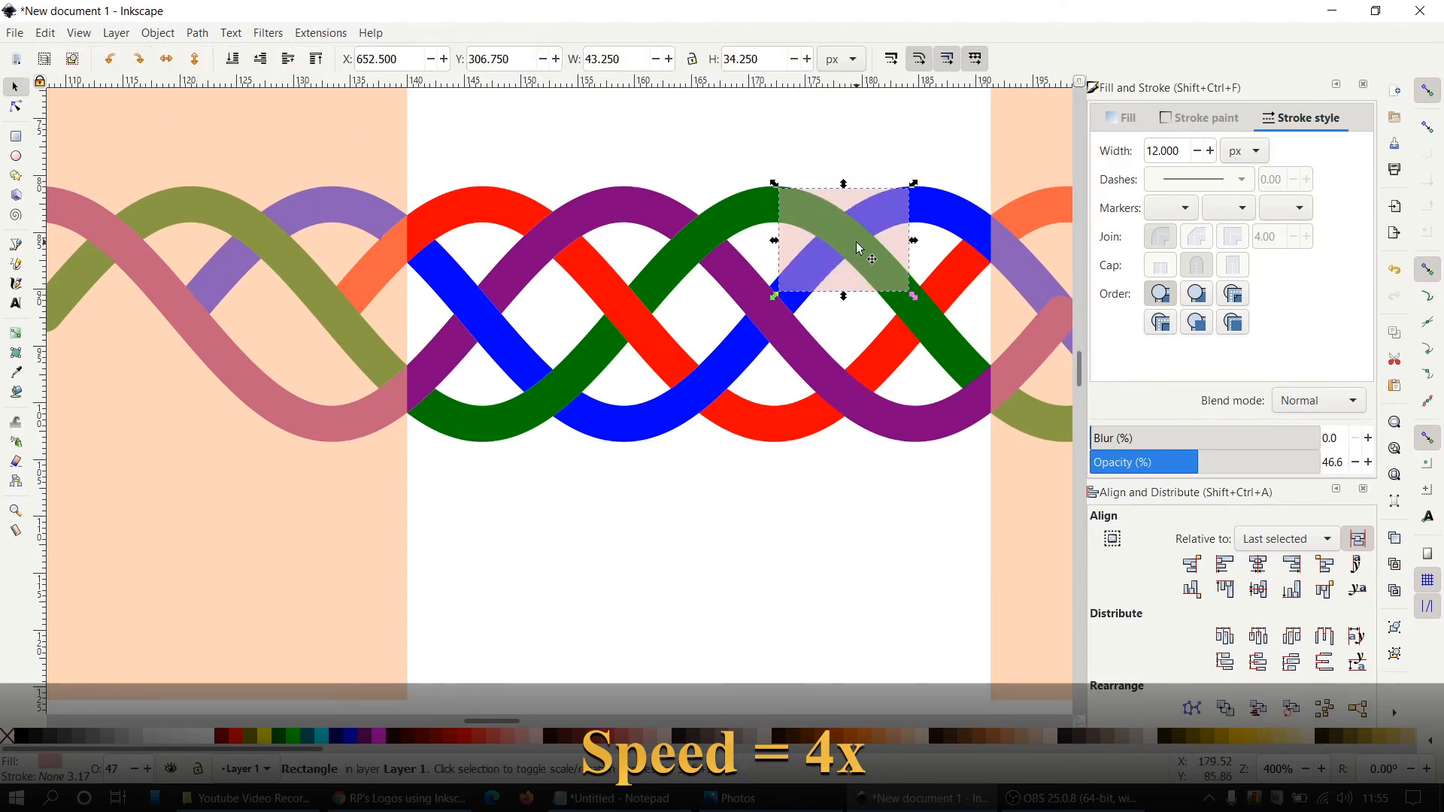
shift+click(770, 234)
key(Home)
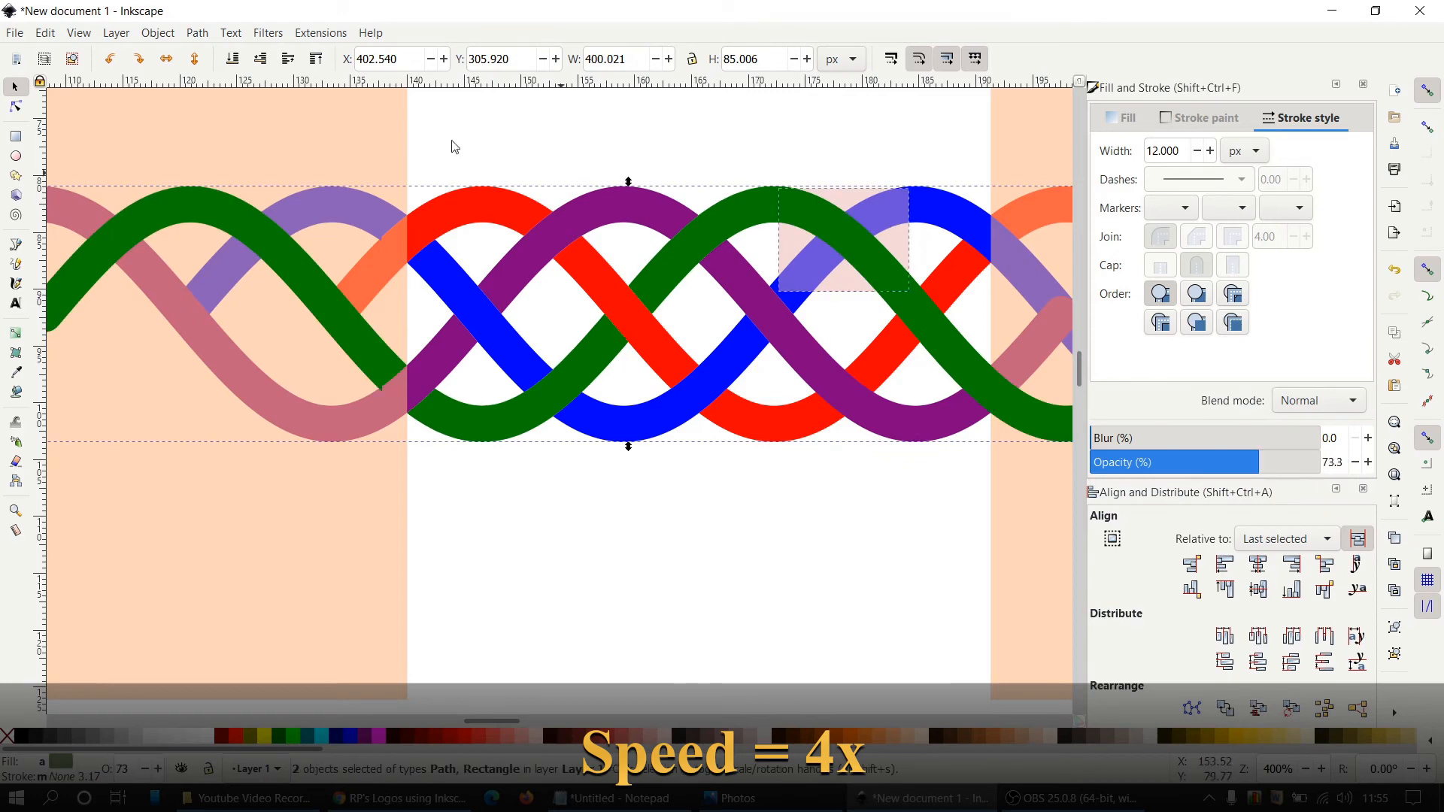
click(200, 35)
click(240, 158)
Intersect a blue wave duplicate with the pink segment at the upper green and blue crossing, and subtract the resulting patch from the green wave
click(952, 229)
right_click(942, 212)
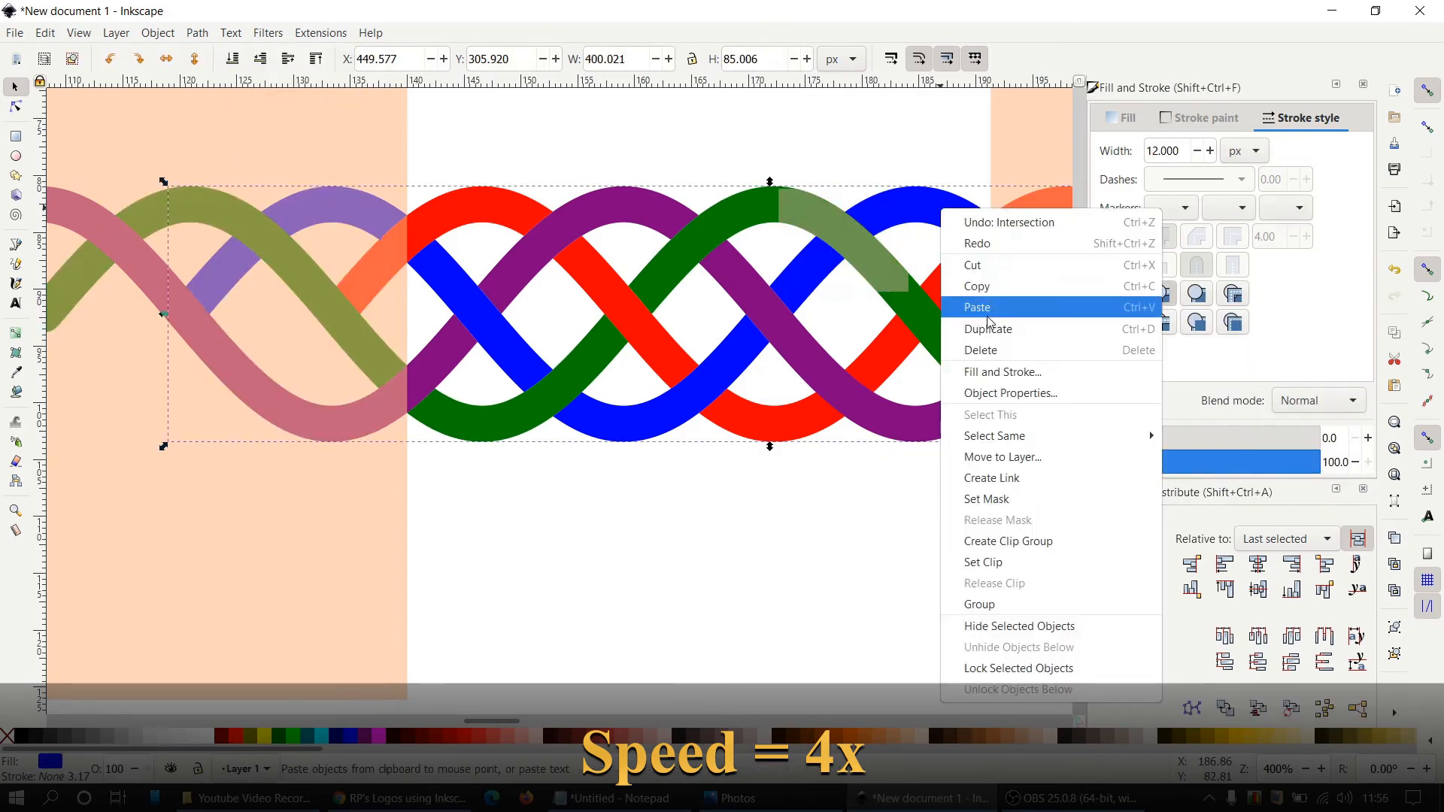
click(989, 327)
shift+click(791, 216)
click(204, 35)
click(241, 160)
shift+click(741, 222)
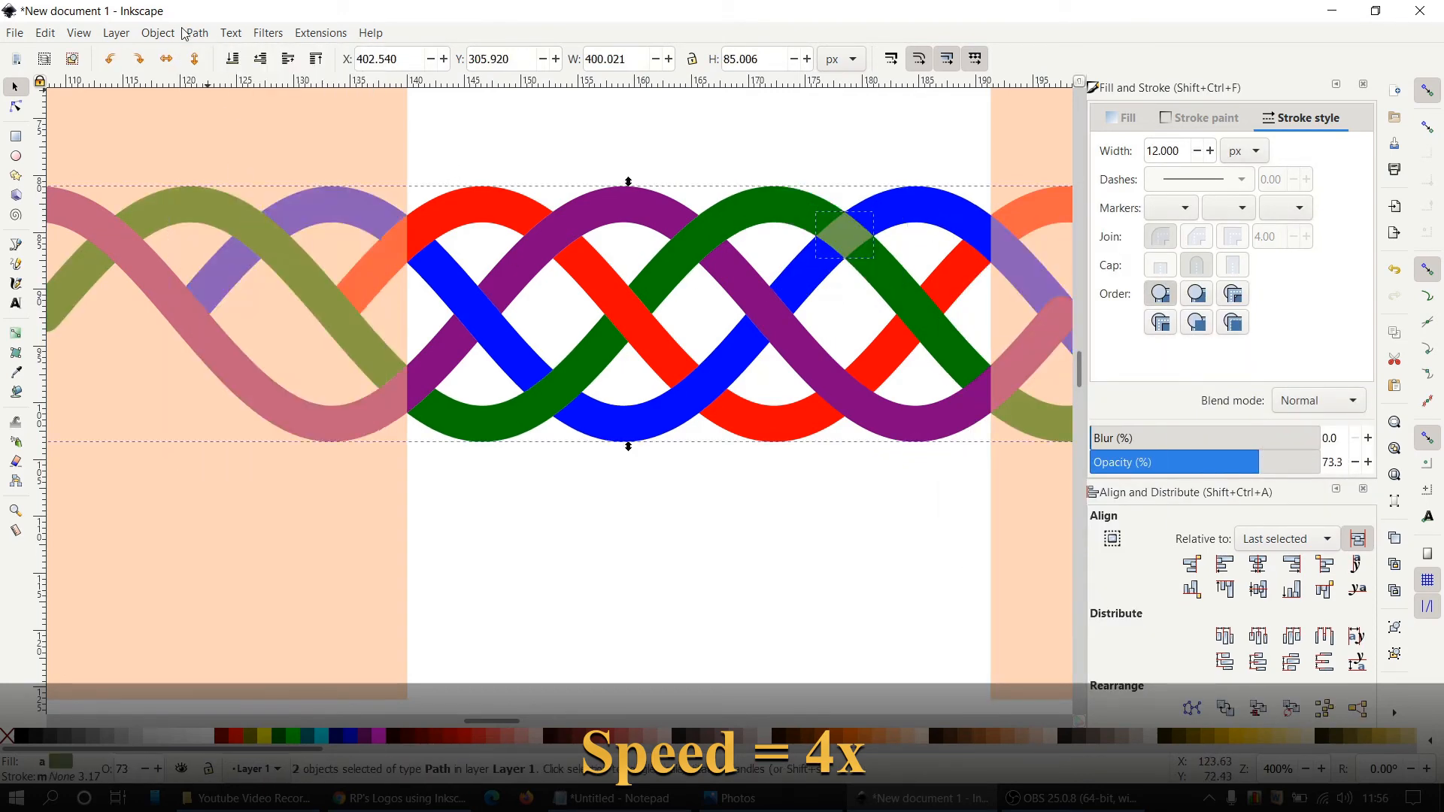
click(188, 34)
click(241, 138)
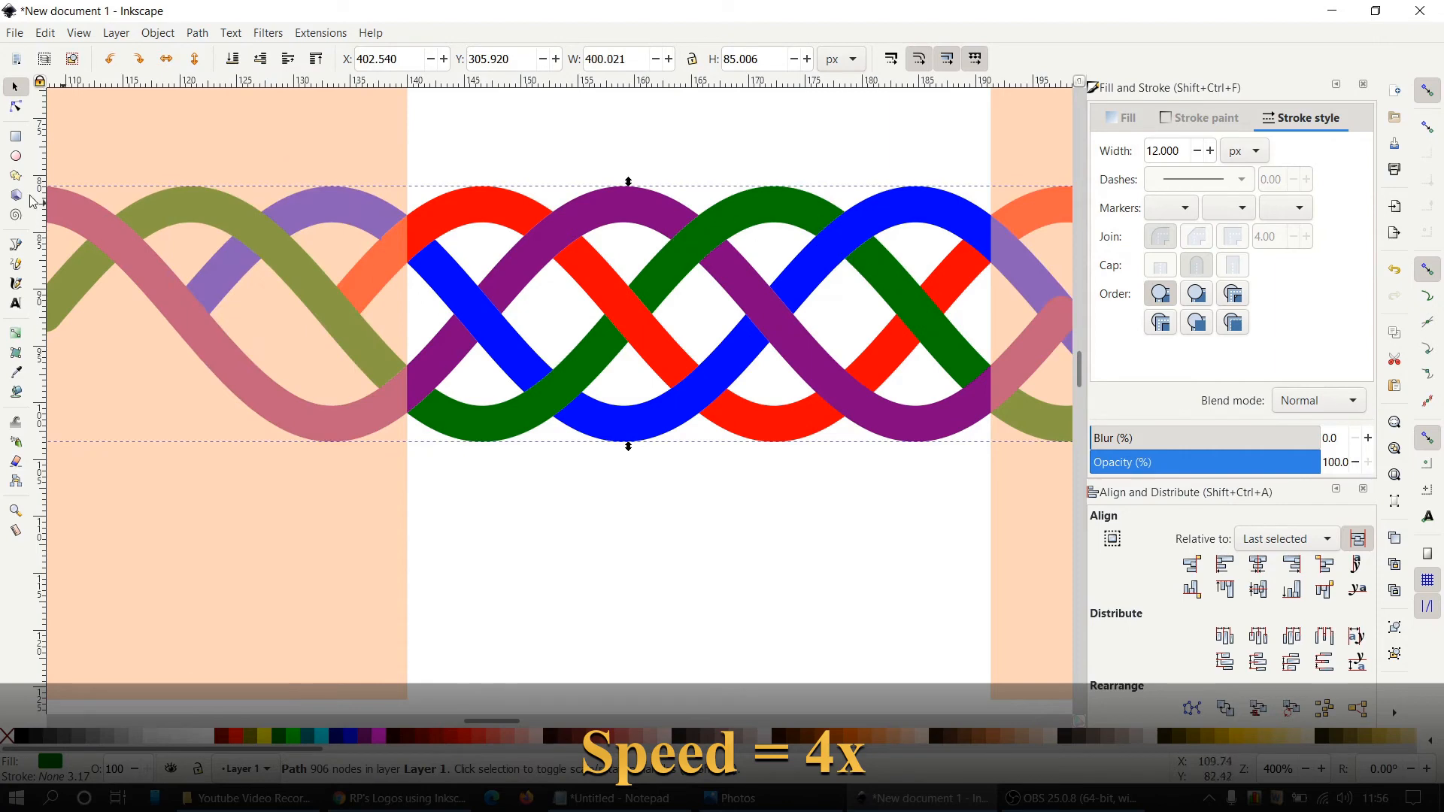
Draw a pink rectangle about 4.8 by 9.4 mm over the lower red and purple crossing and intersect it with a purple wave duplicate
key(r)
mouse_move(818, 345)
mouse_down()
mouse_move(850, 358)
mouse_move(875, 449)
mouse_up()
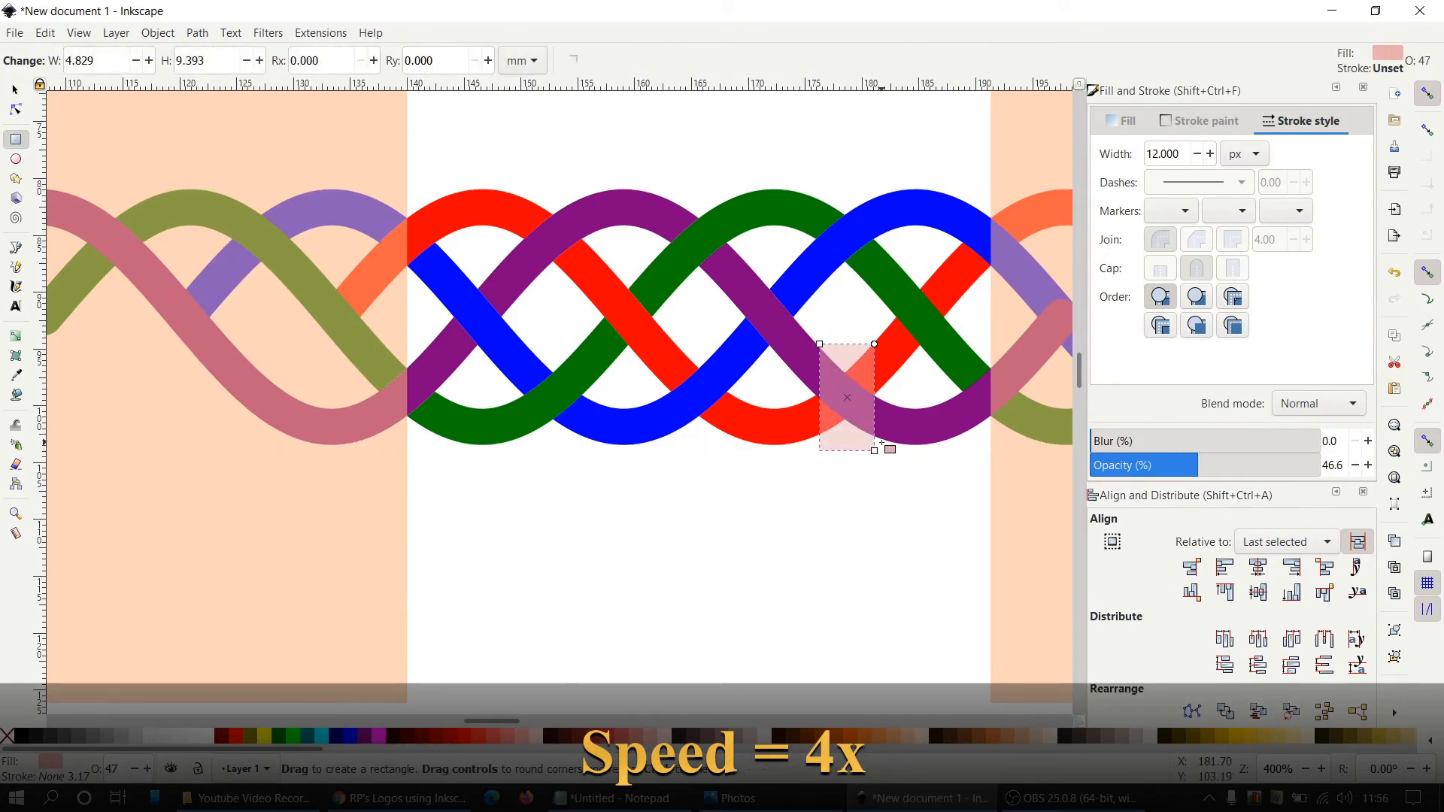
click(15, 91)
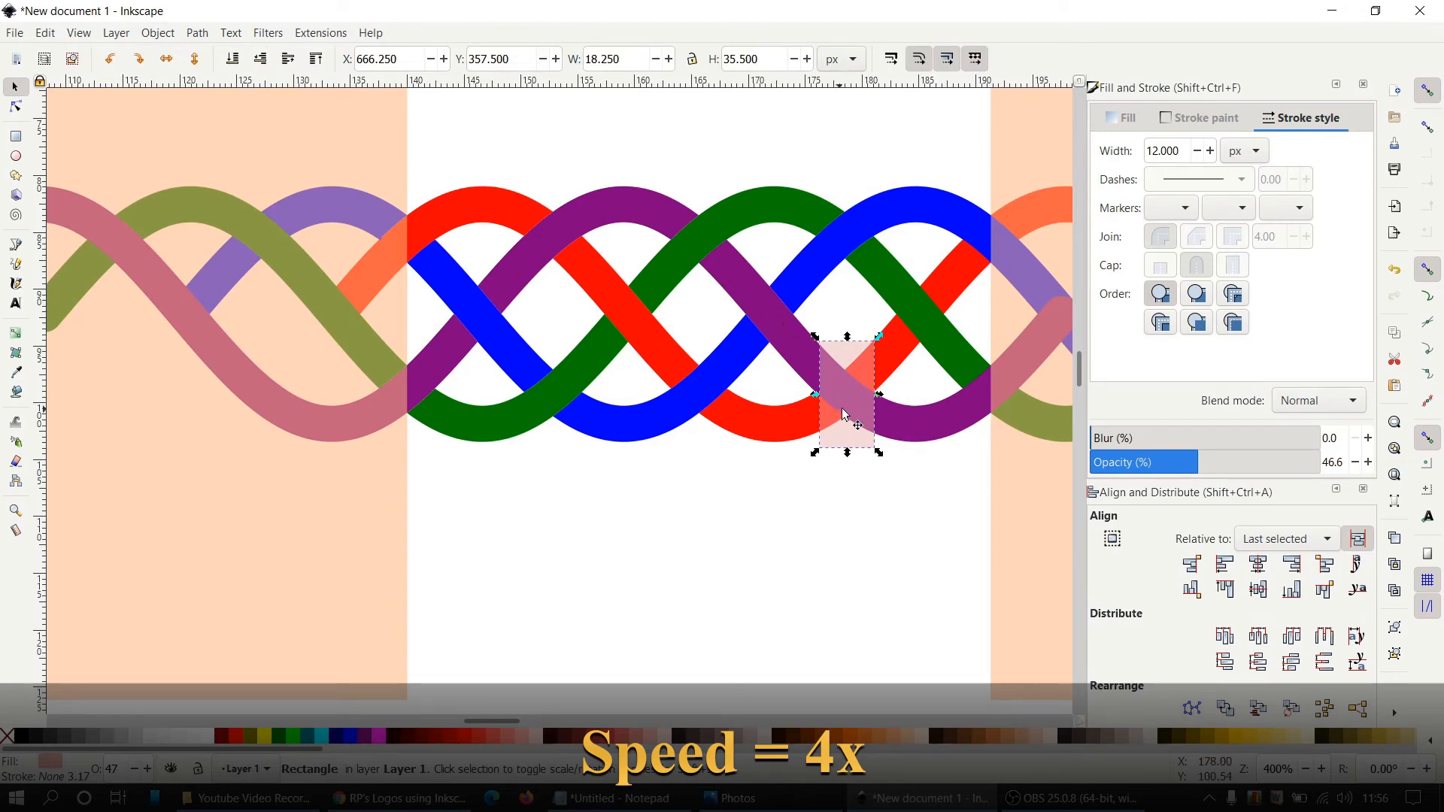
mouse_move(845, 414)
mouse_down()
mouse_move(790, 400)
mouse_move(842, 403)
mouse_up()
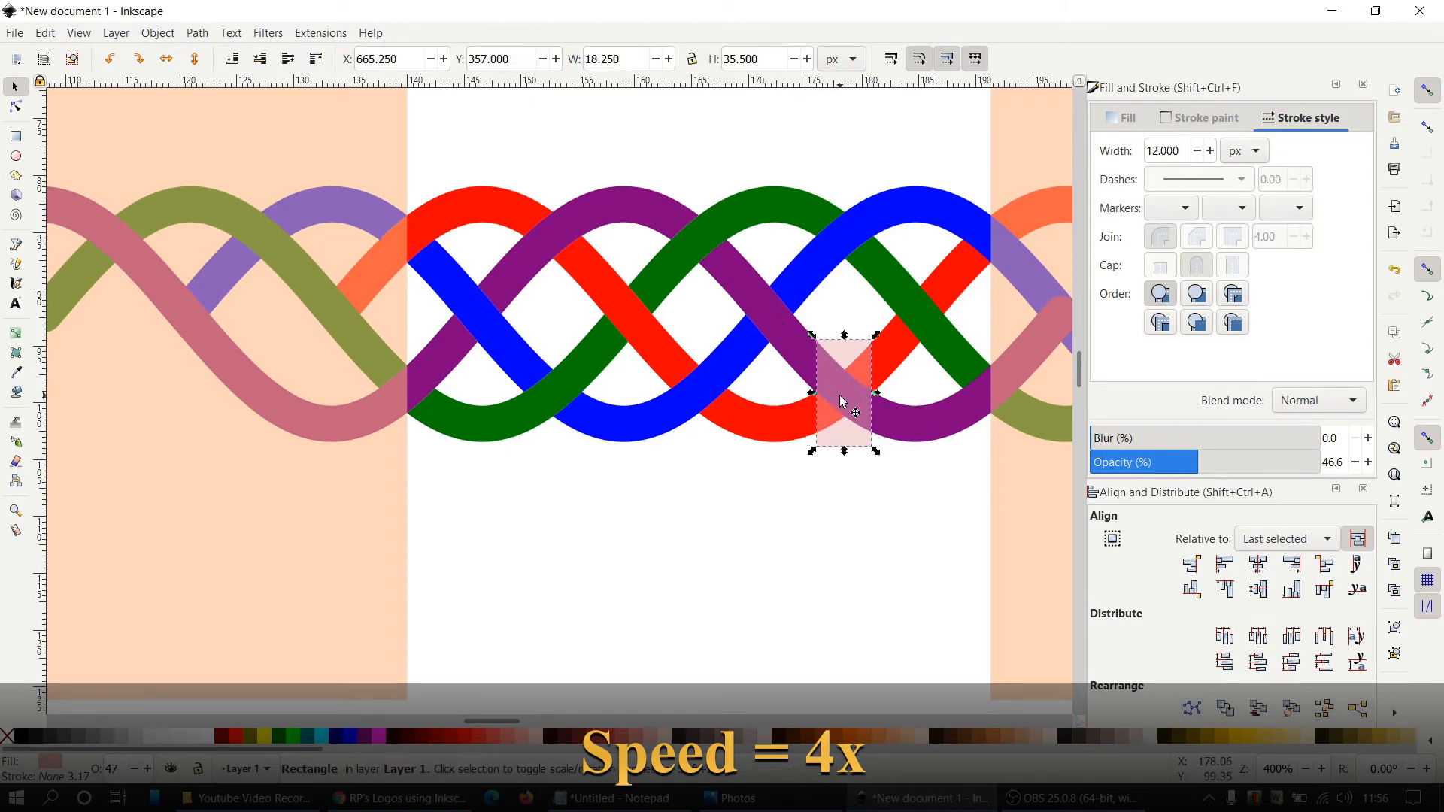
right_click(914, 416)
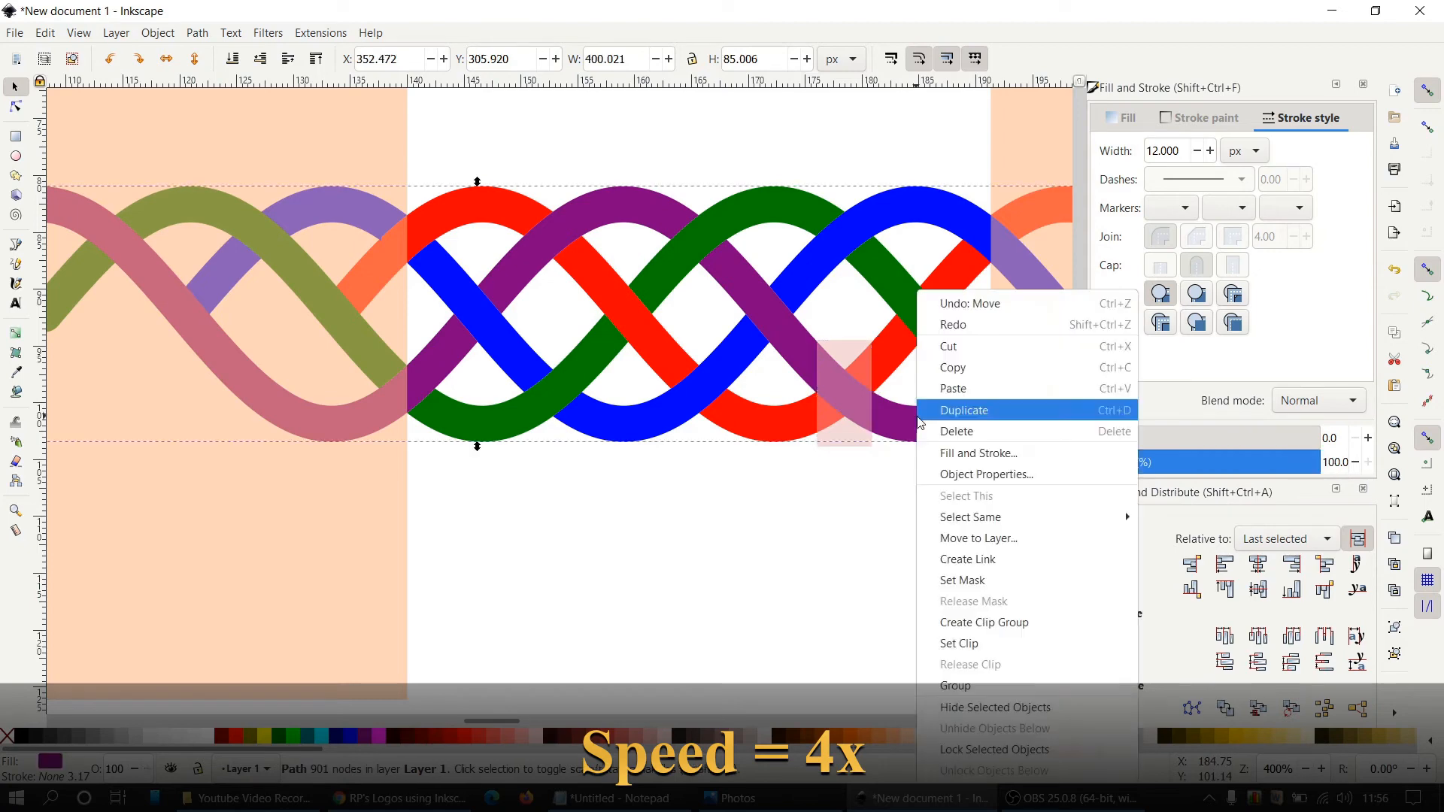
click(948, 403)
click(204, 33)
click(242, 171)
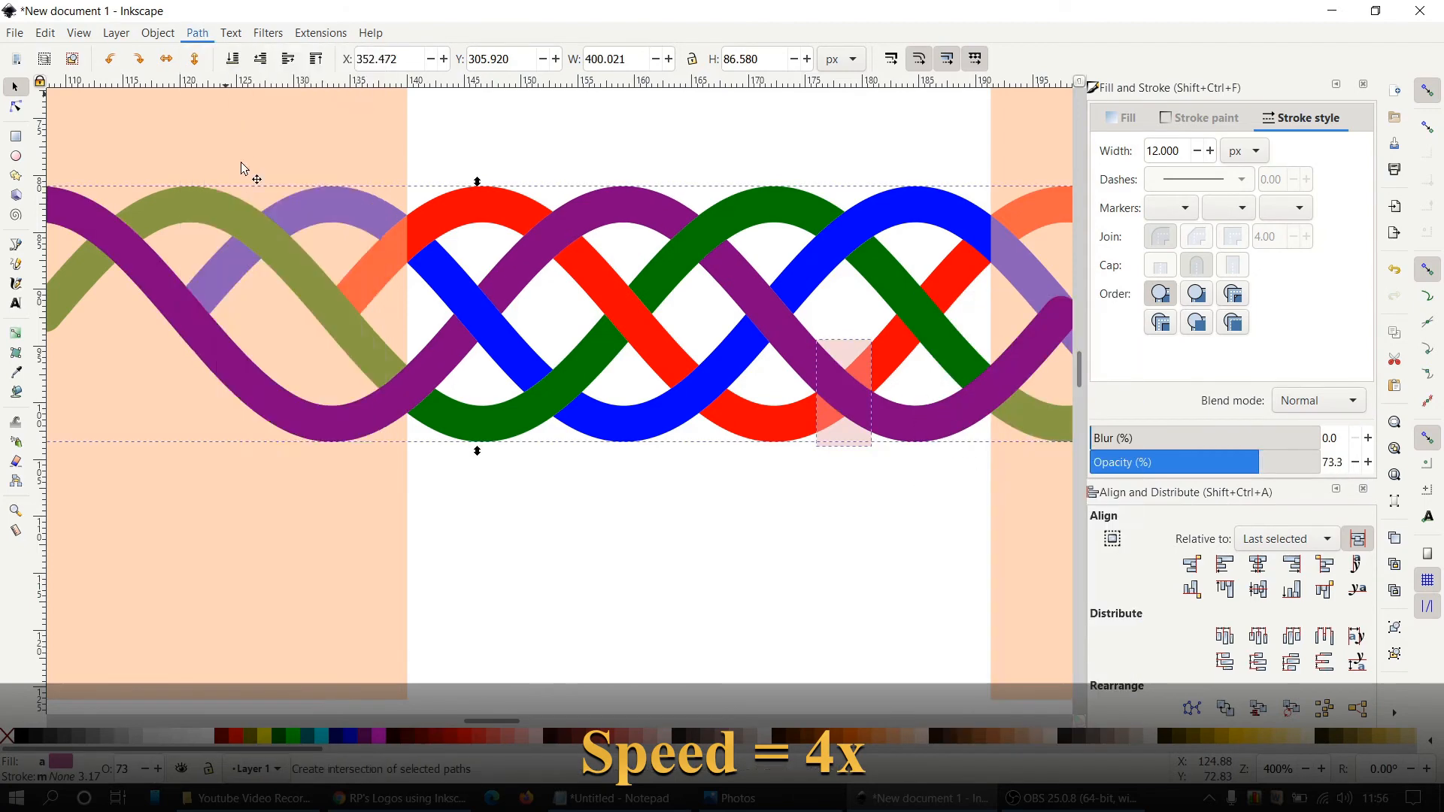
Intersect a red wave duplicate with the pink segment at the lower red and purple crossing, and subtract the resulting patch from the purple wave
right_click(910, 361)
click(953, 412)
shift+click(836, 372)
click(196, 33)
click(230, 159)
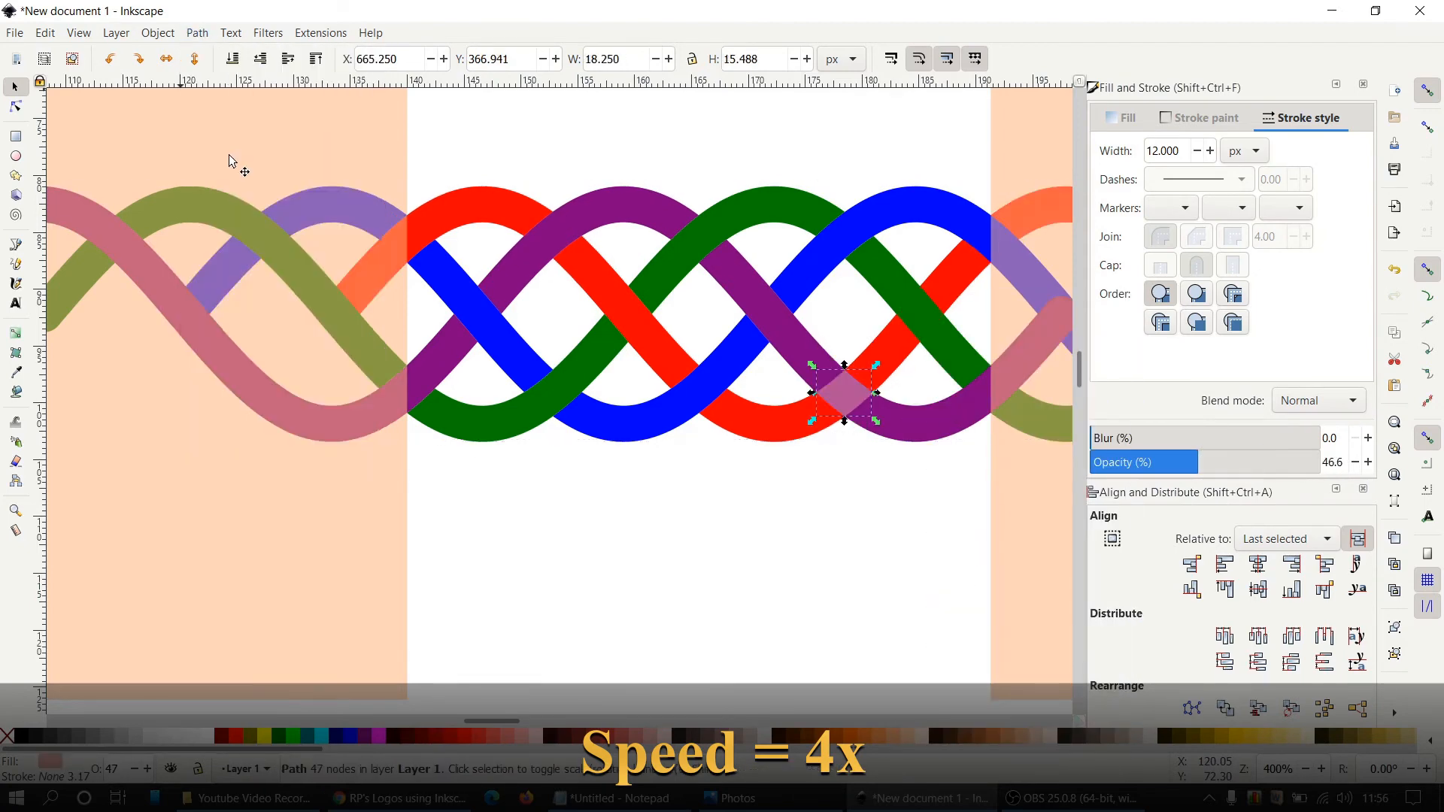
shift+click(799, 346)
click(197, 33)
click(242, 140)
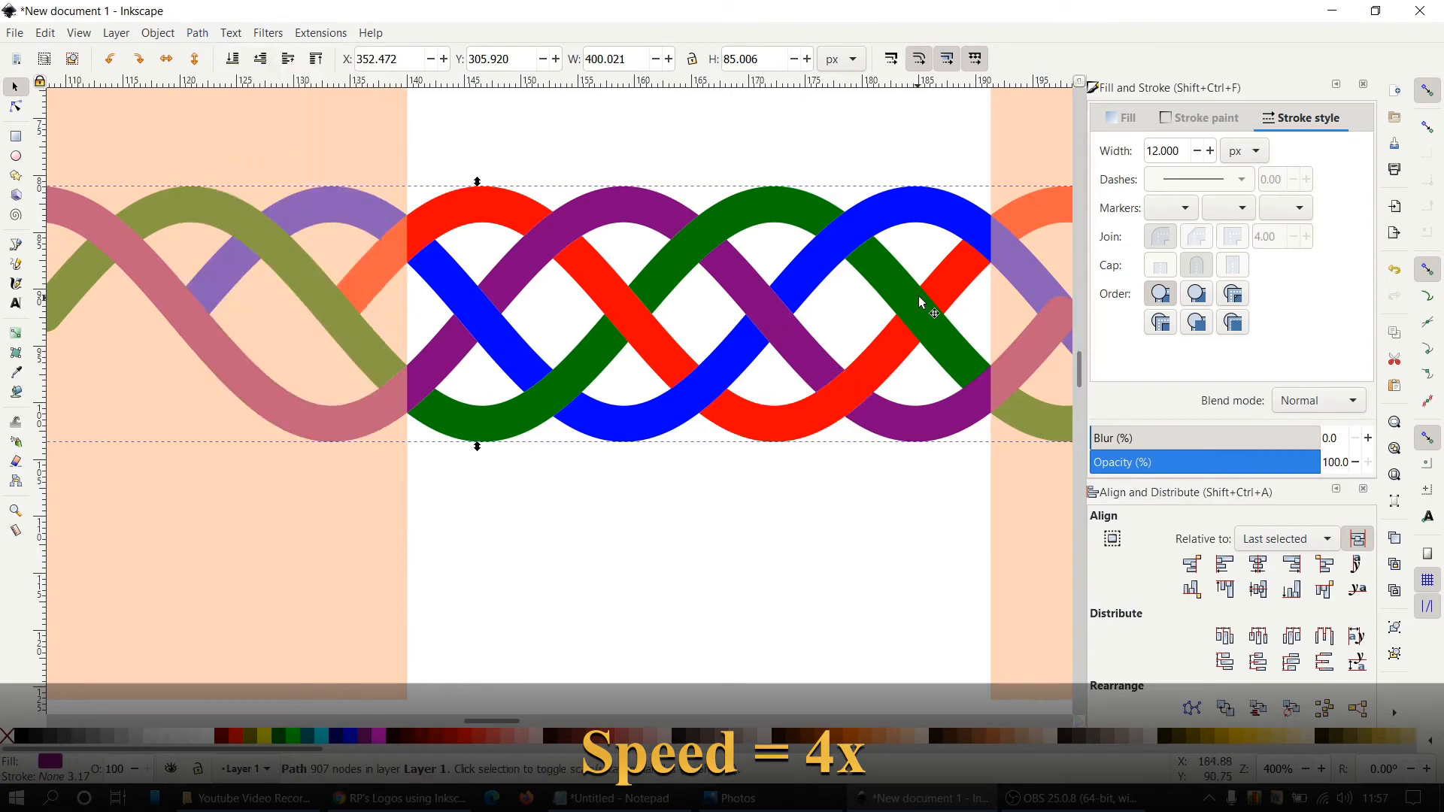
Draw a pink rectangle about 7.1 by 9.3 mm over the rightmost green and red crossing
key(r)
drag(885, 266, 966, 370)
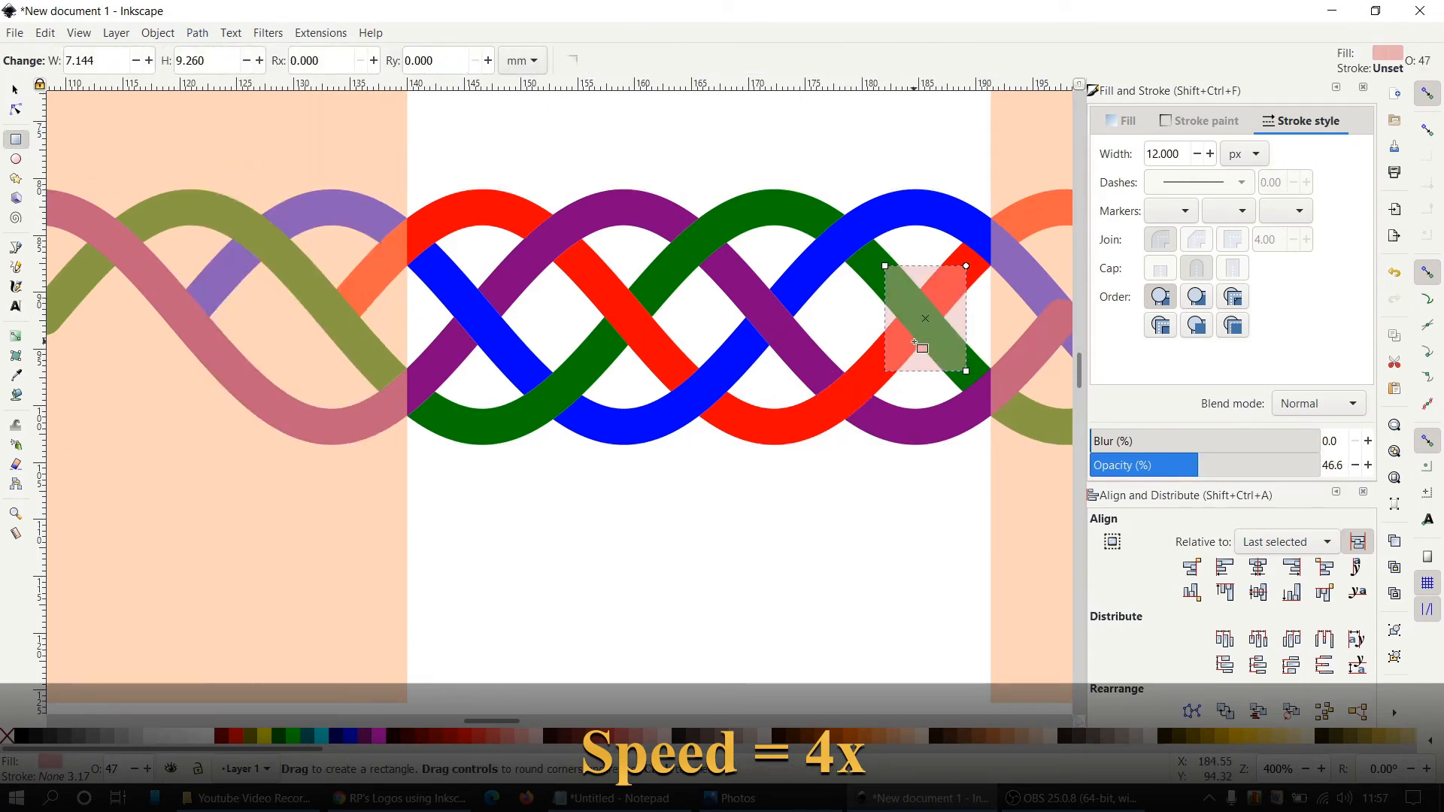
key(s)
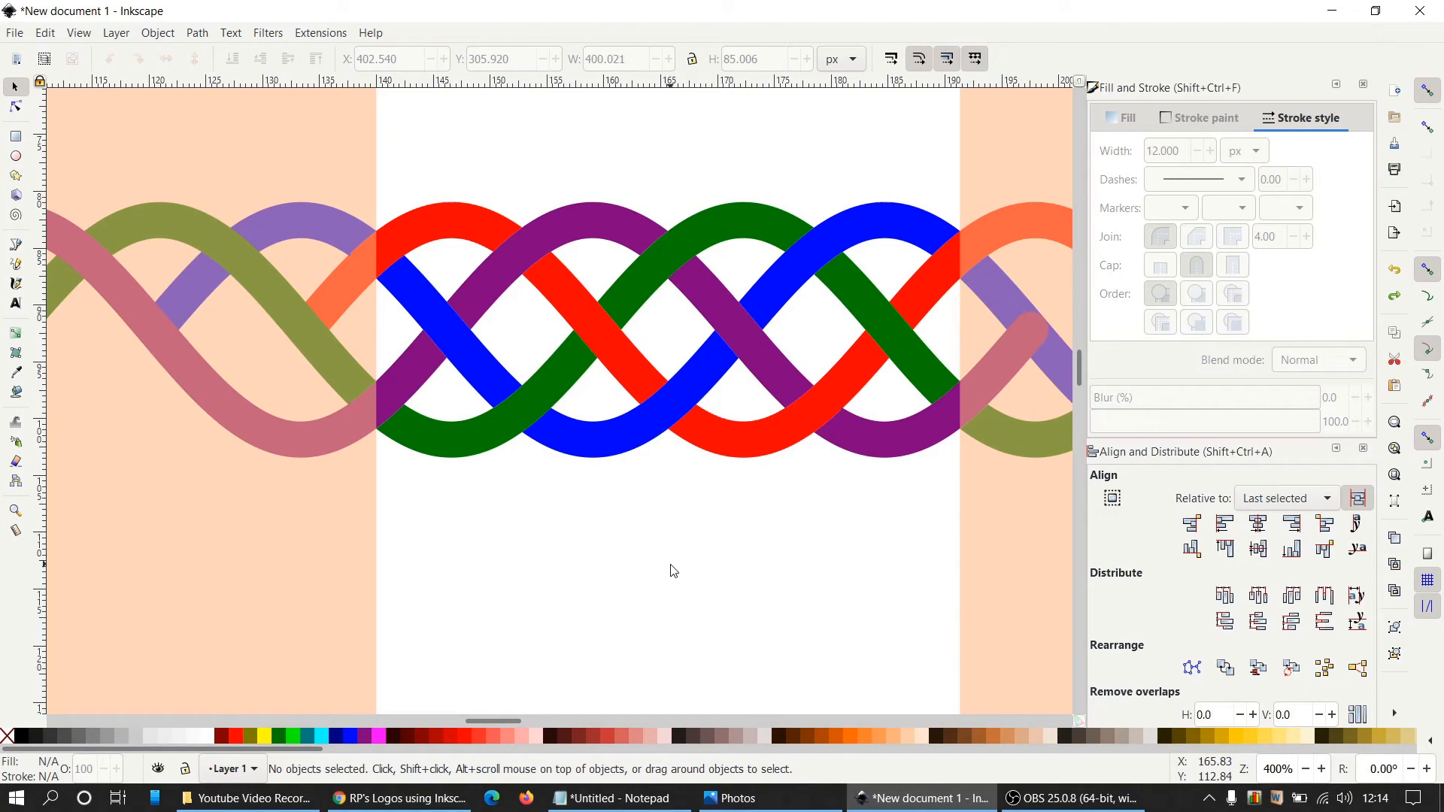
Duplicate the left-hand peach rectangle and subtract the copy from the purple wave with Difference to trim its left end
key(ctrl)
scroll(641, 572, down, 2)
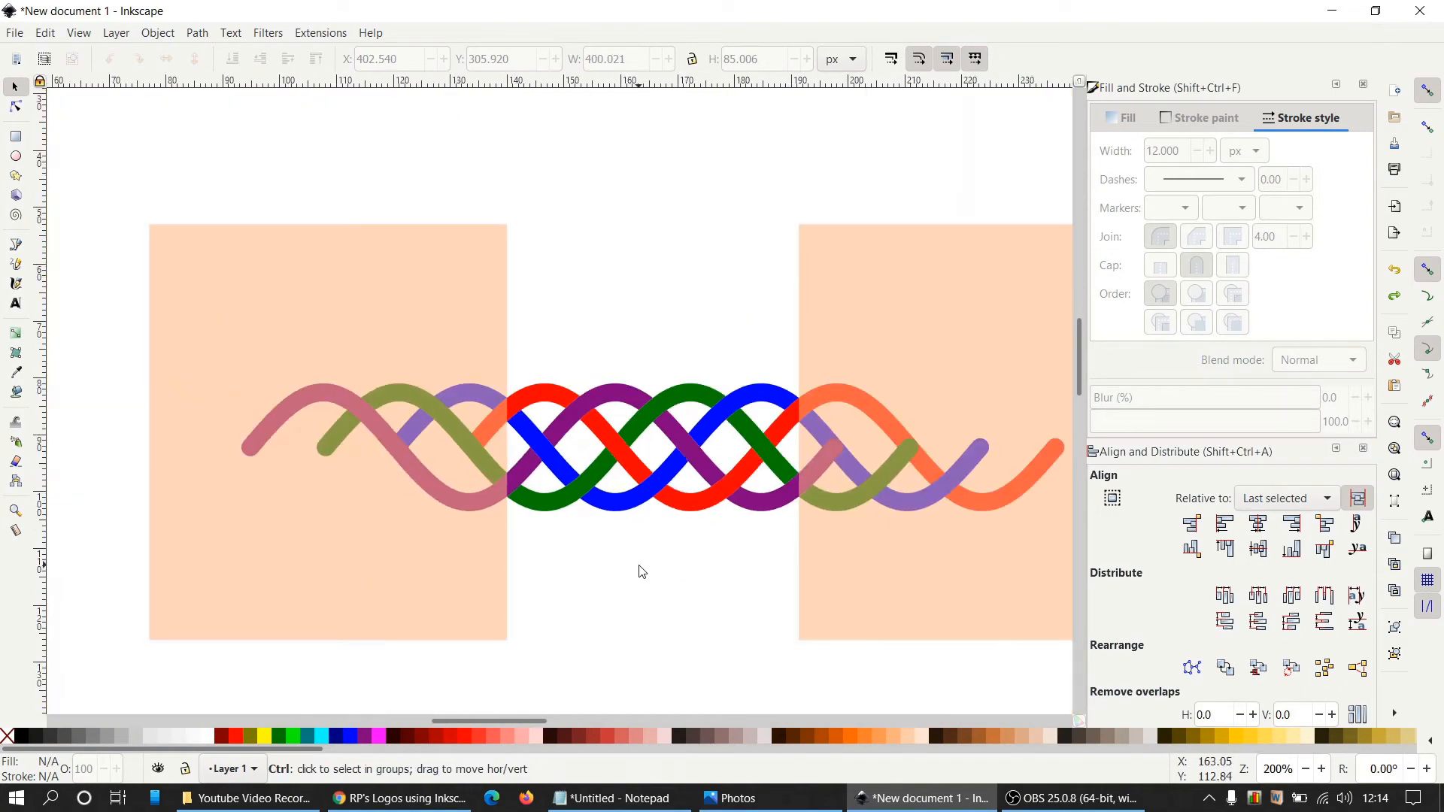
scroll(538, 704, right, 2)
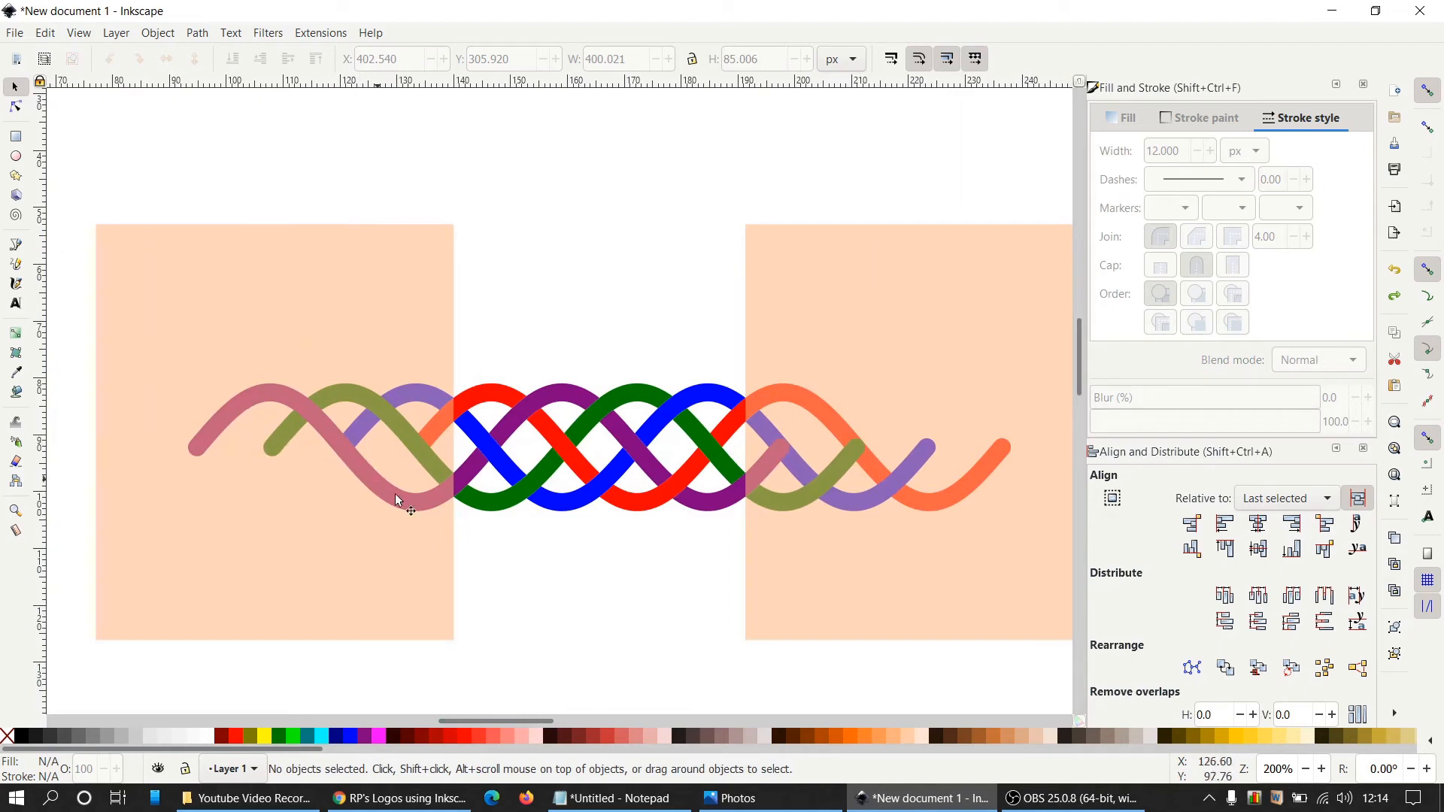
click(329, 283)
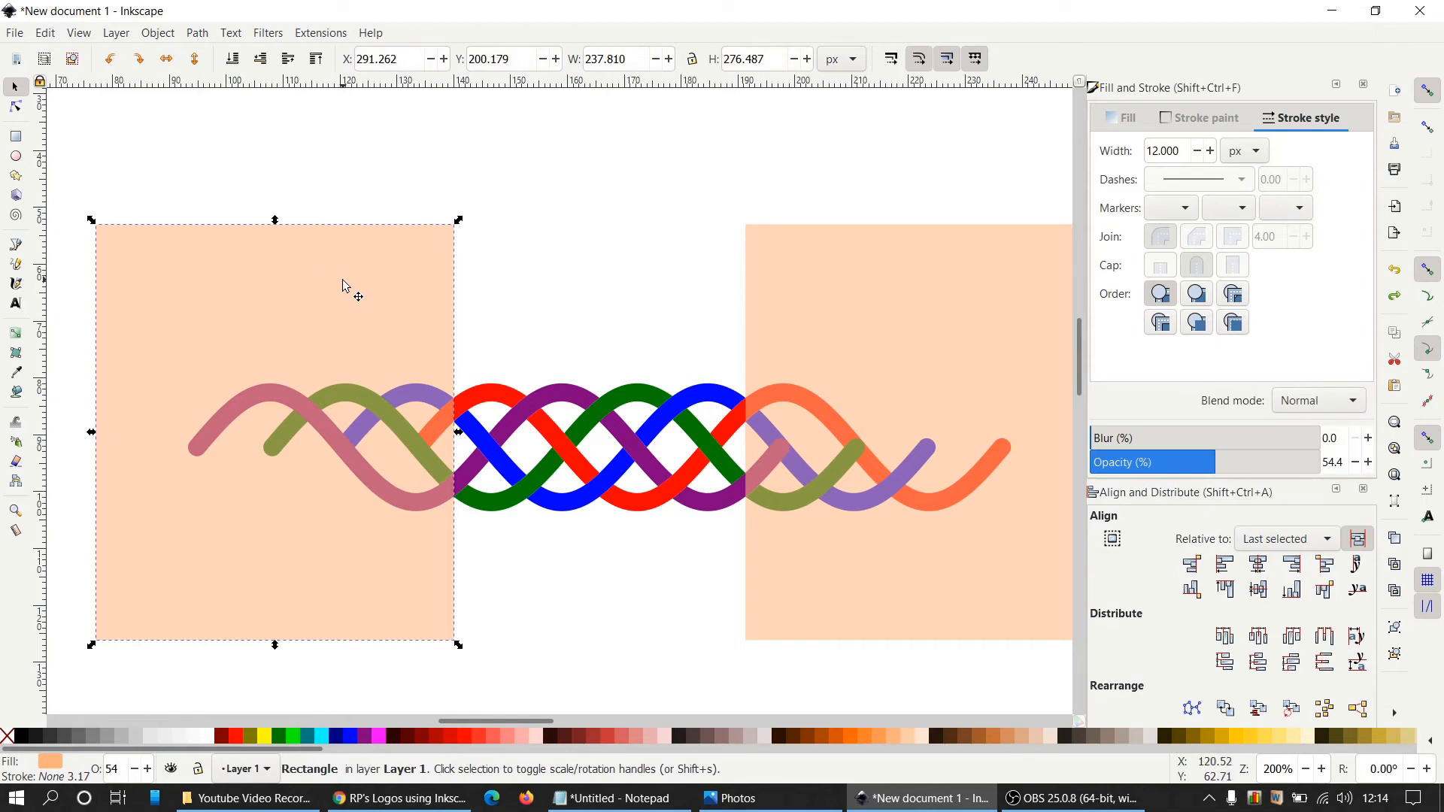
key(ctrl)
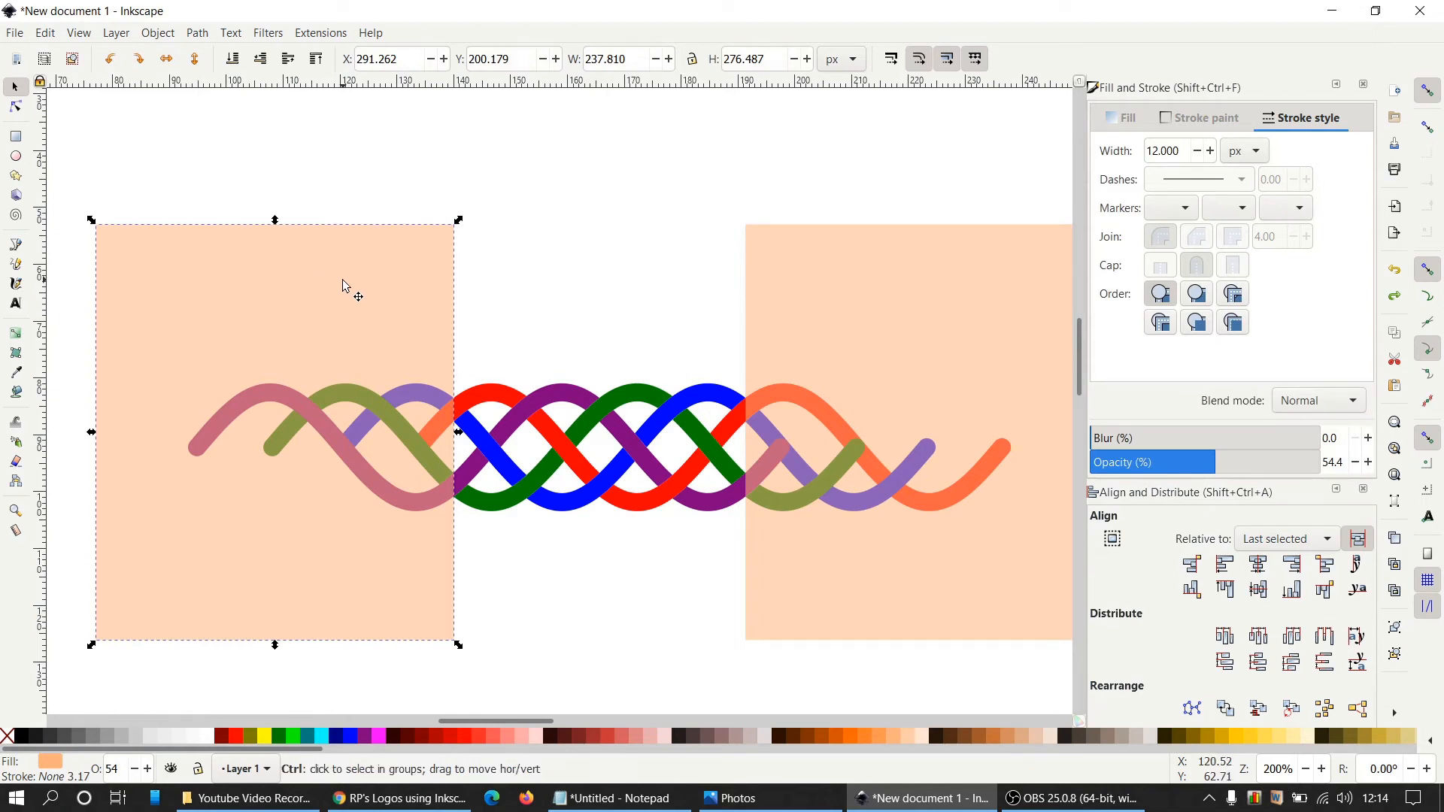
key(Home)
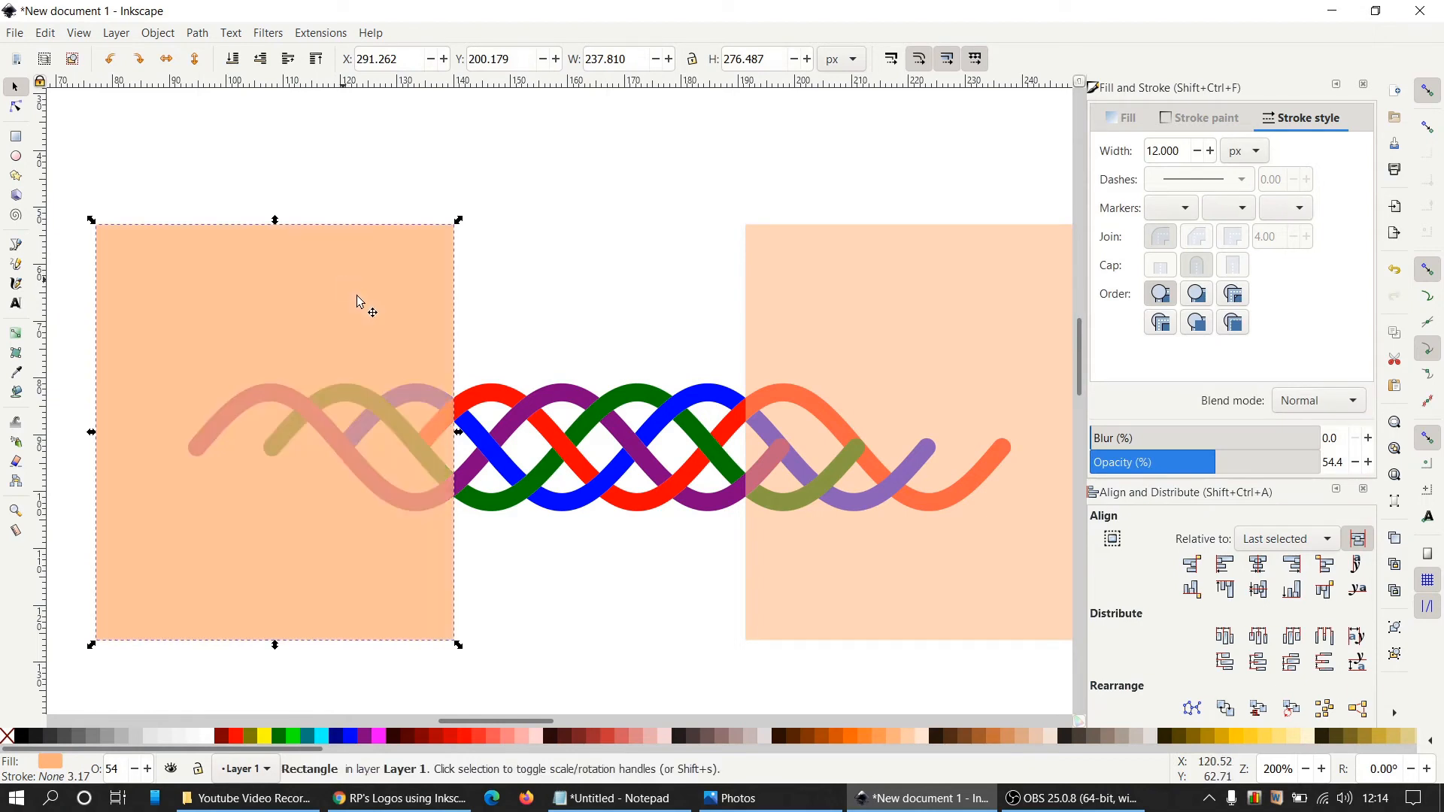
key(shift)
shift+click(553, 404)
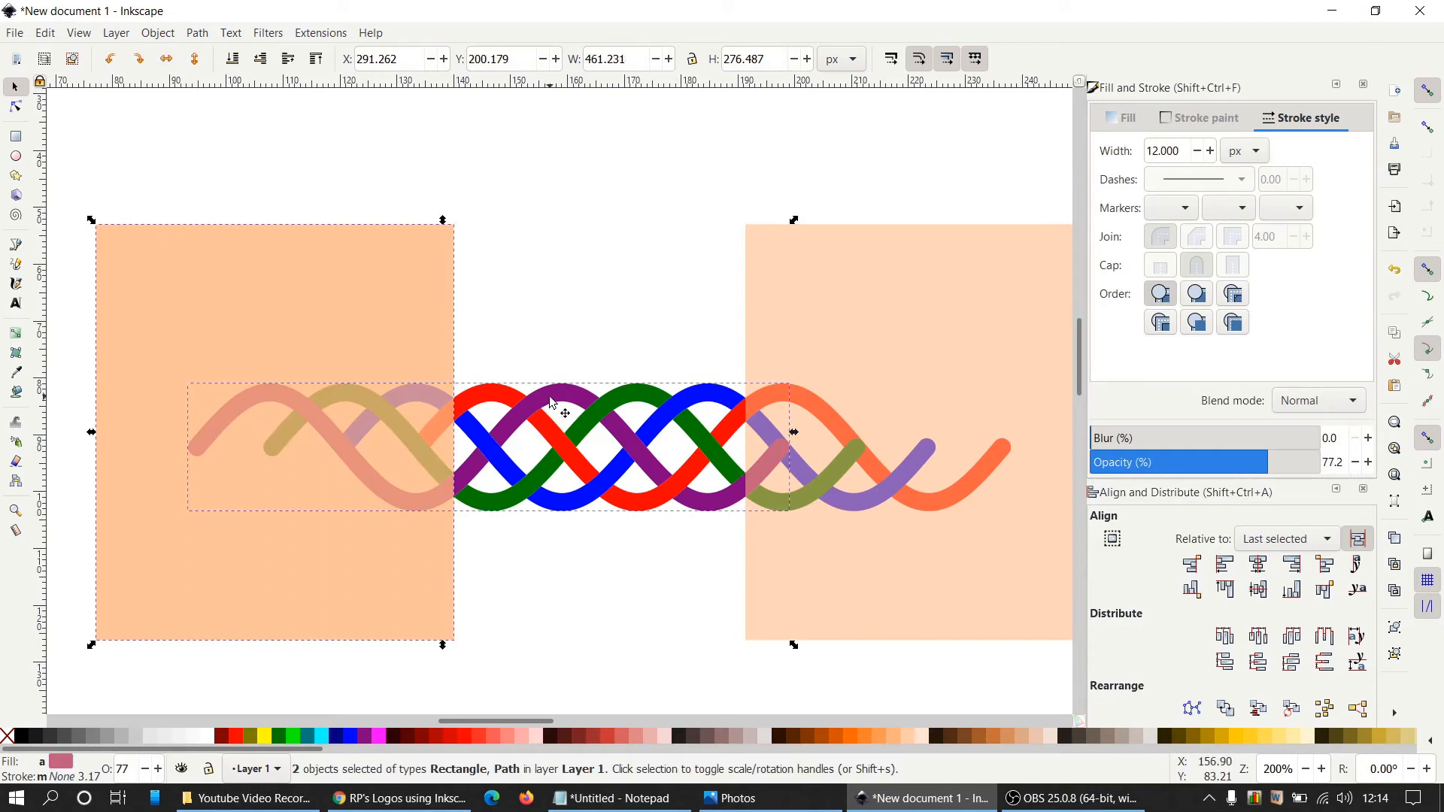
click(197, 33)
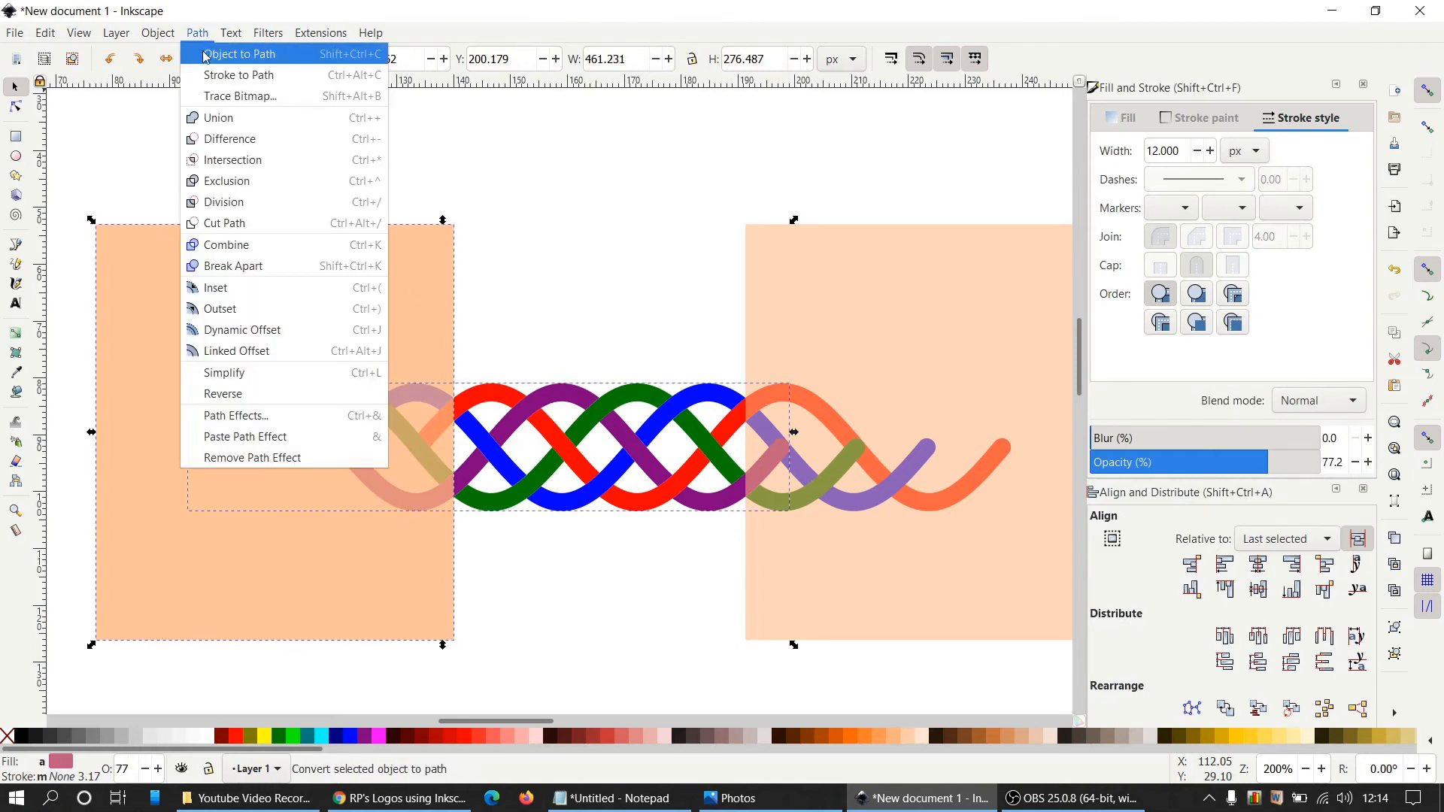
click(213, 140)
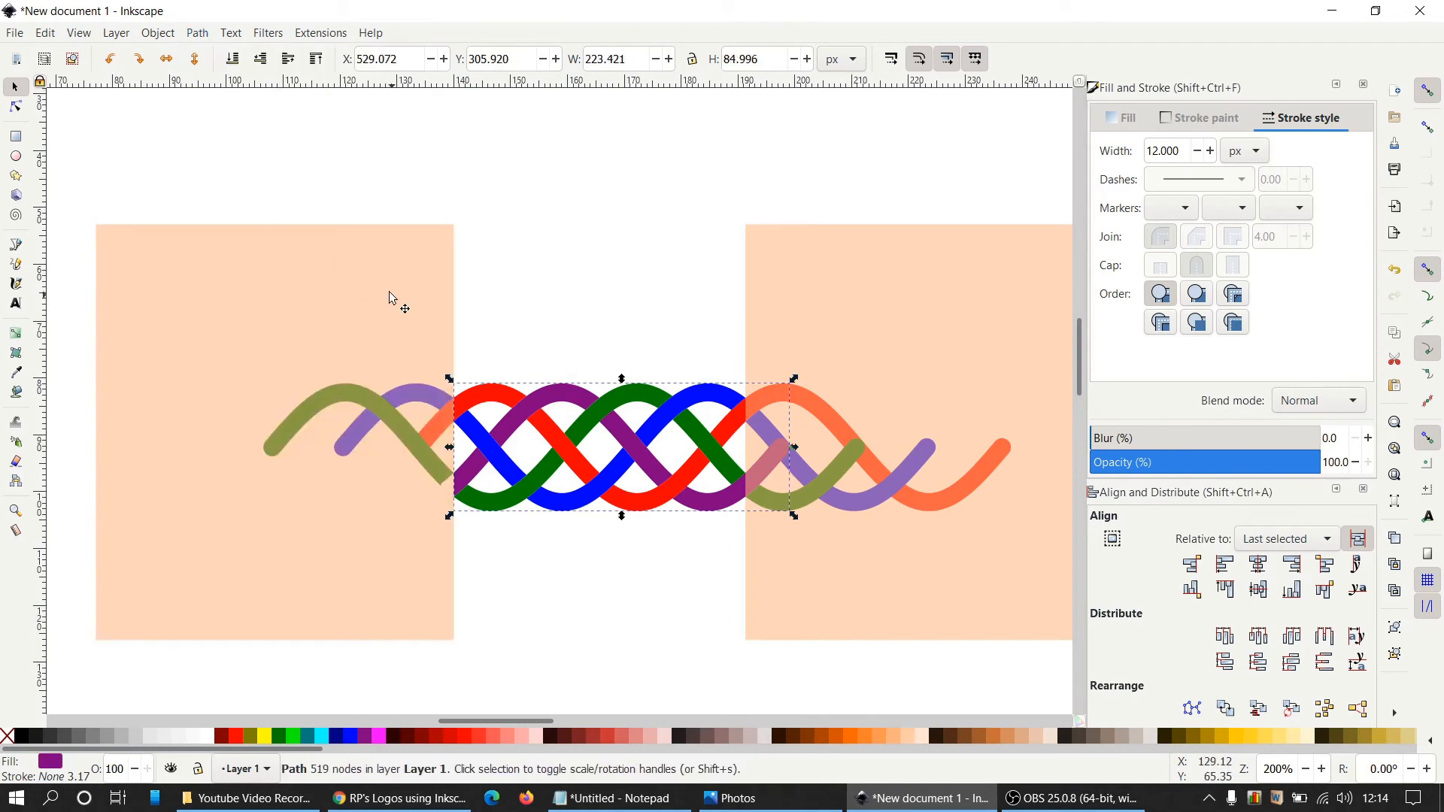
Duplicate the left-hand peach rectangle again and subtract the copy from the green wave with Difference
click(390, 292)
key(ctrl+d)
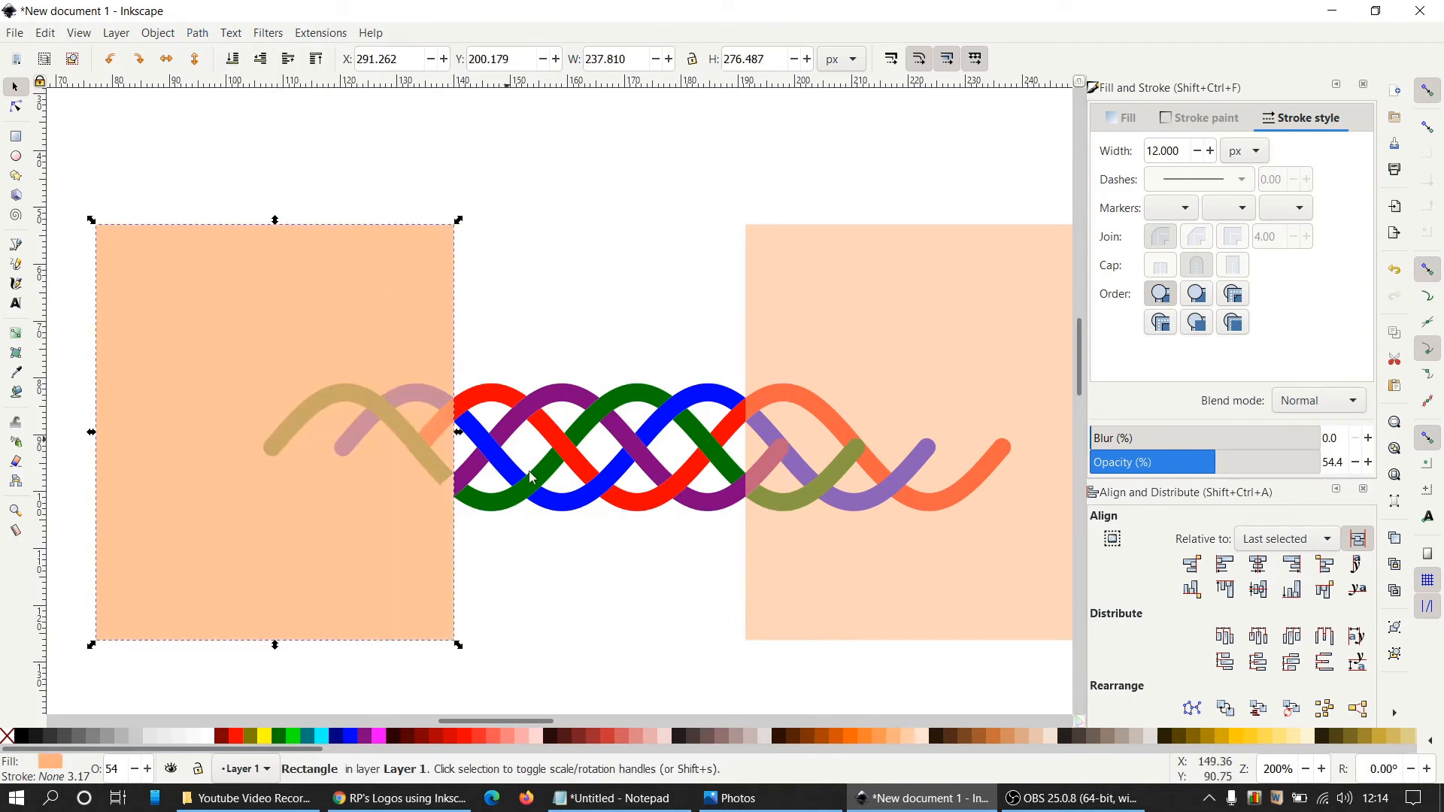
shift+click(630, 404)
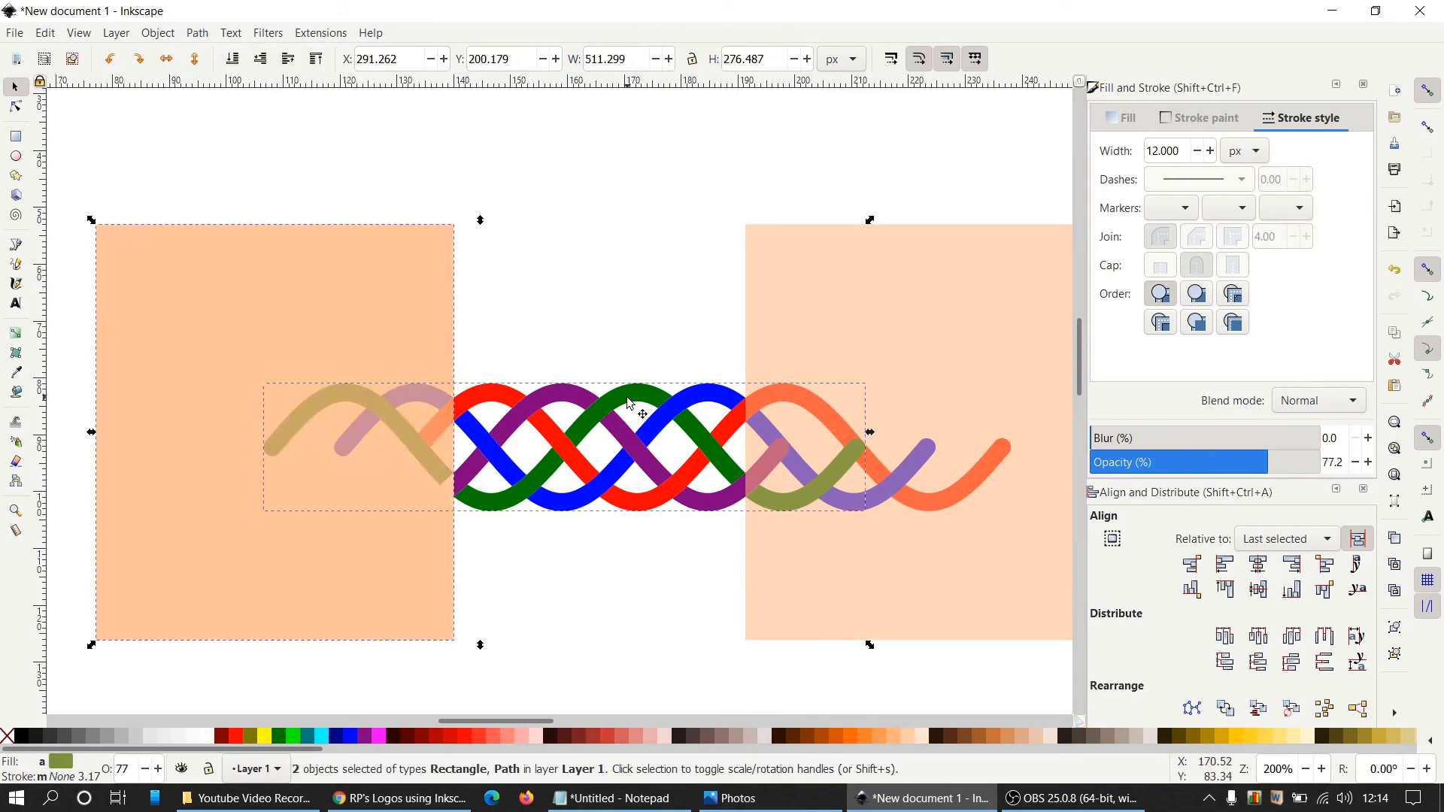
click(198, 33)
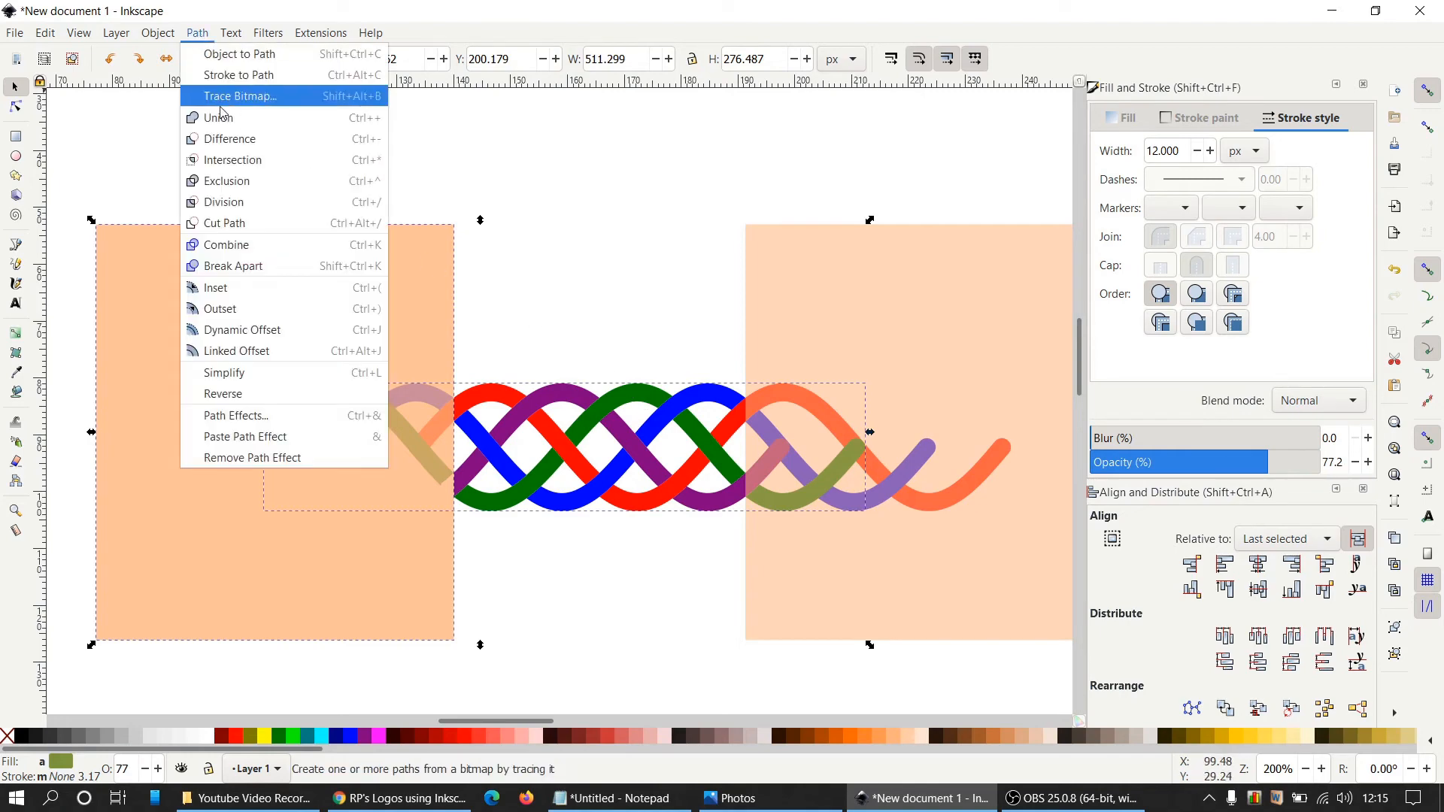
click(226, 138)
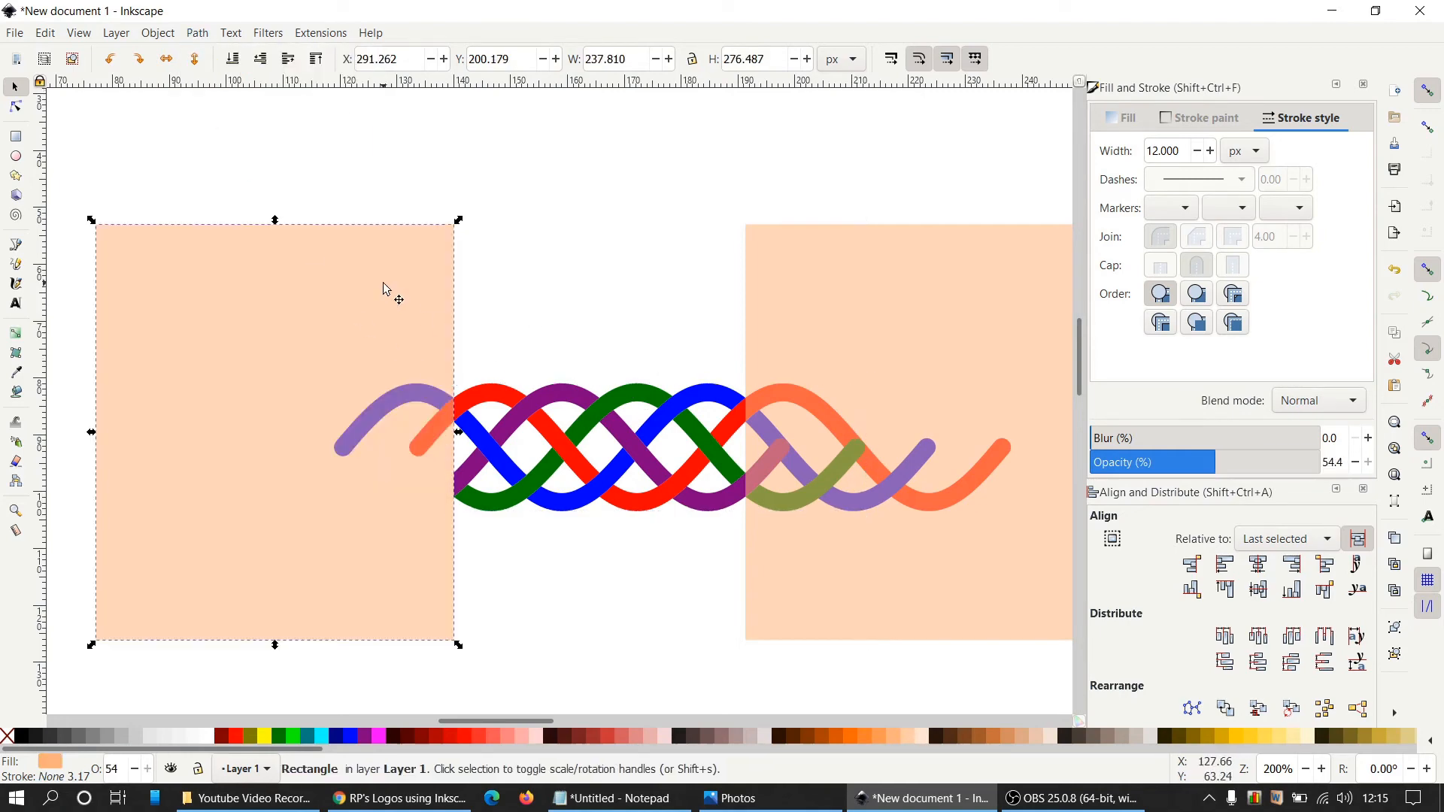
Trim the left end of the blue wave by subtracting a duplicate of the left-hand peach rectangle with Difference
key(Home)
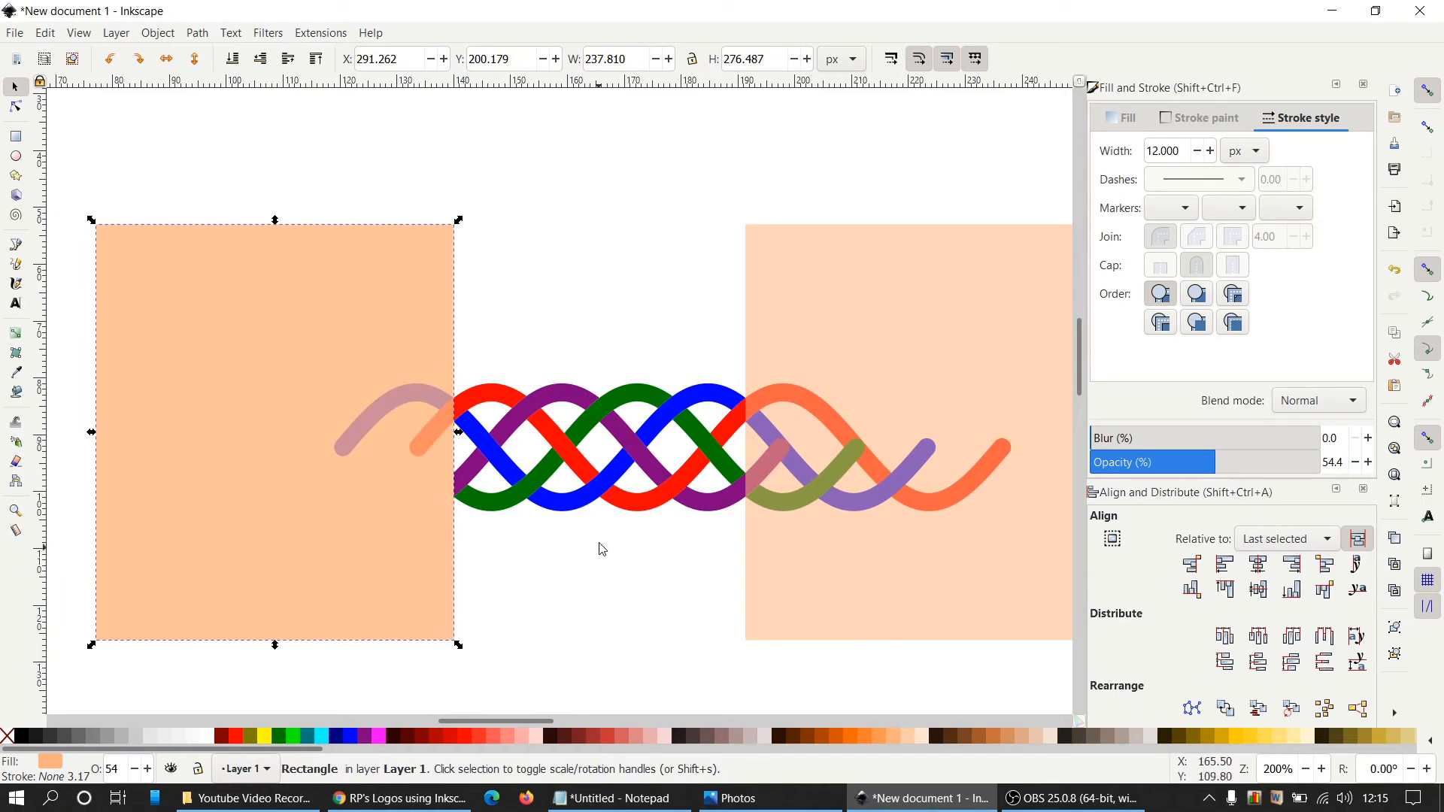
shift+click(590, 499)
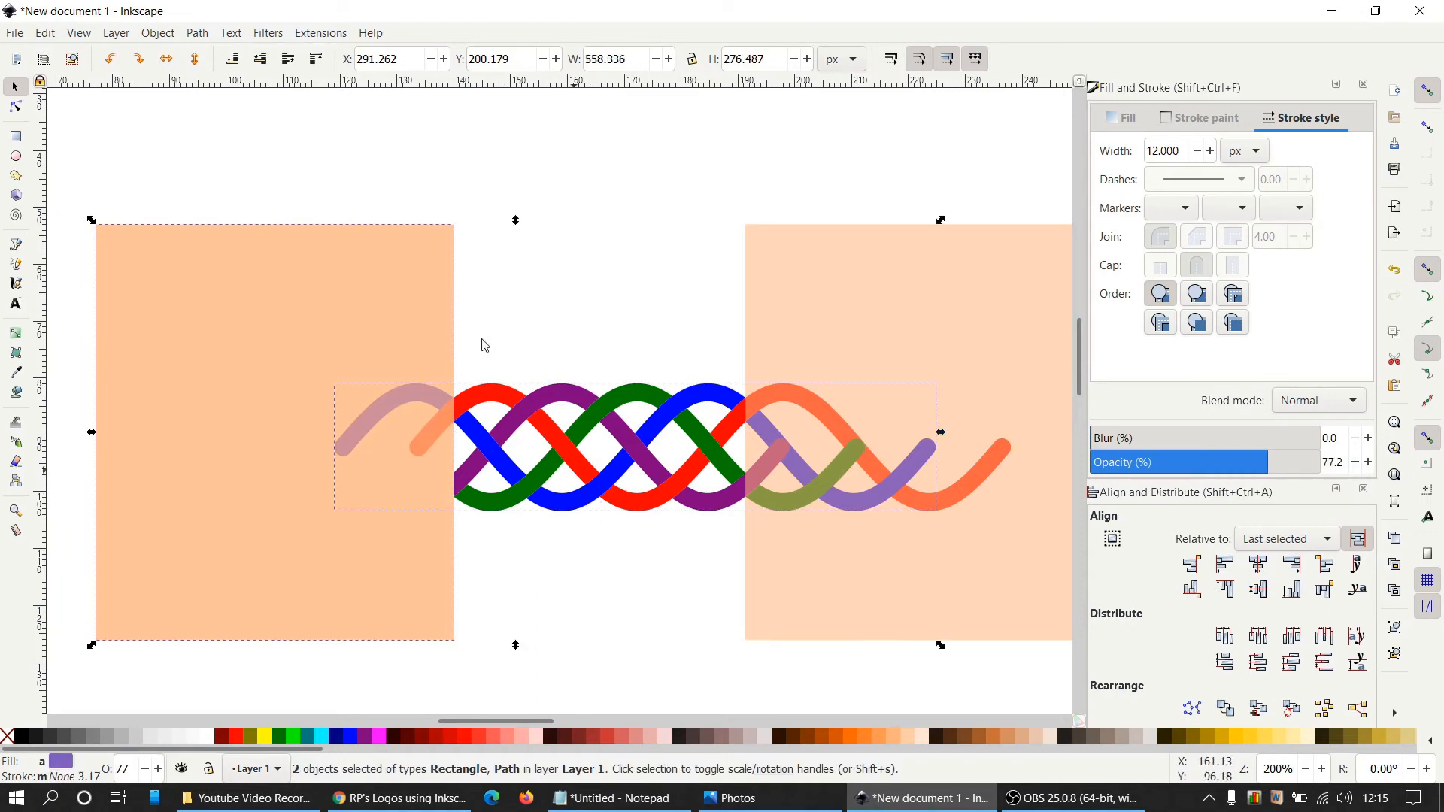
click(199, 33)
click(218, 138)
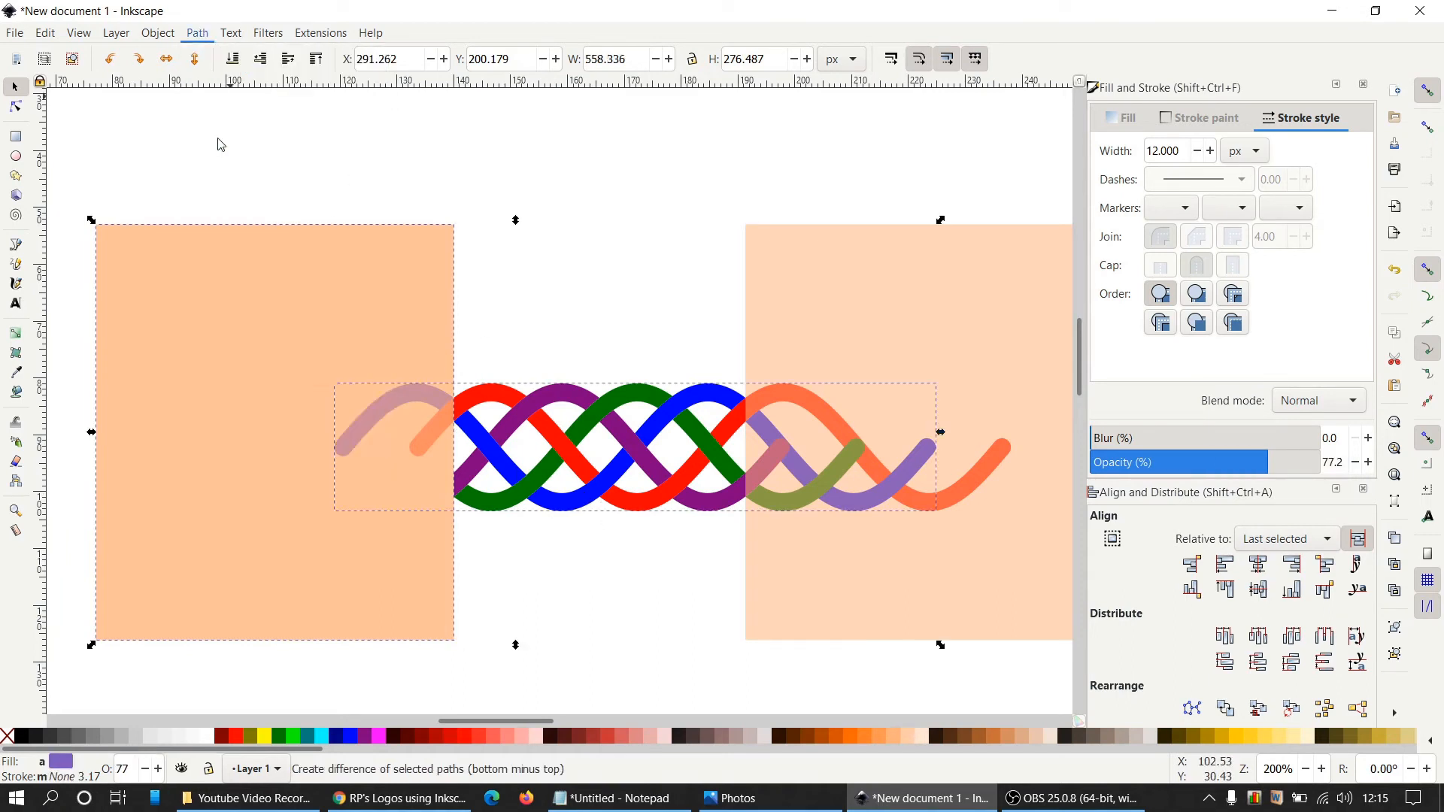
Subtract the original left-hand peach rectangle from the red wave with Difference, keeping the wave's red fill
click(377, 275)
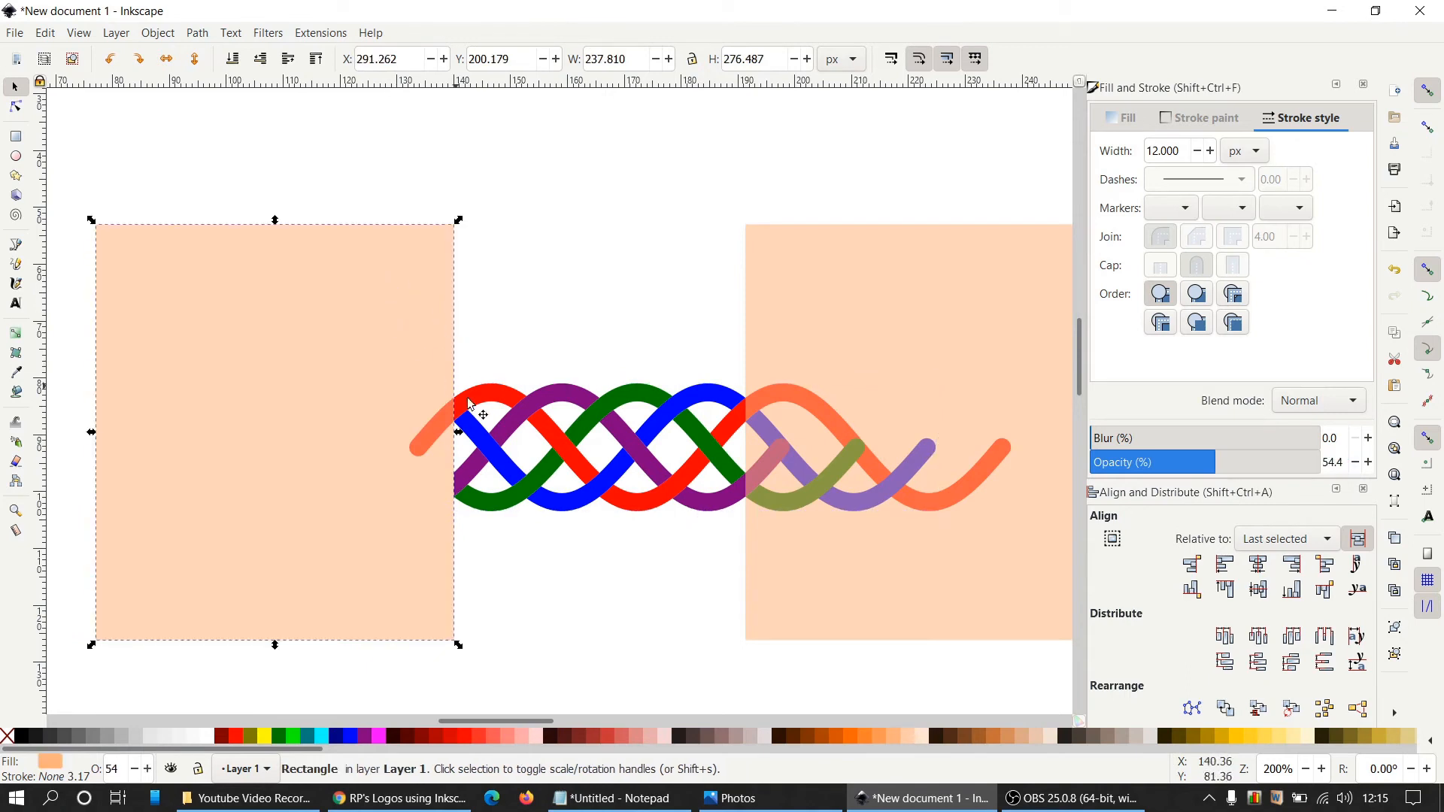
shift+click(508, 402)
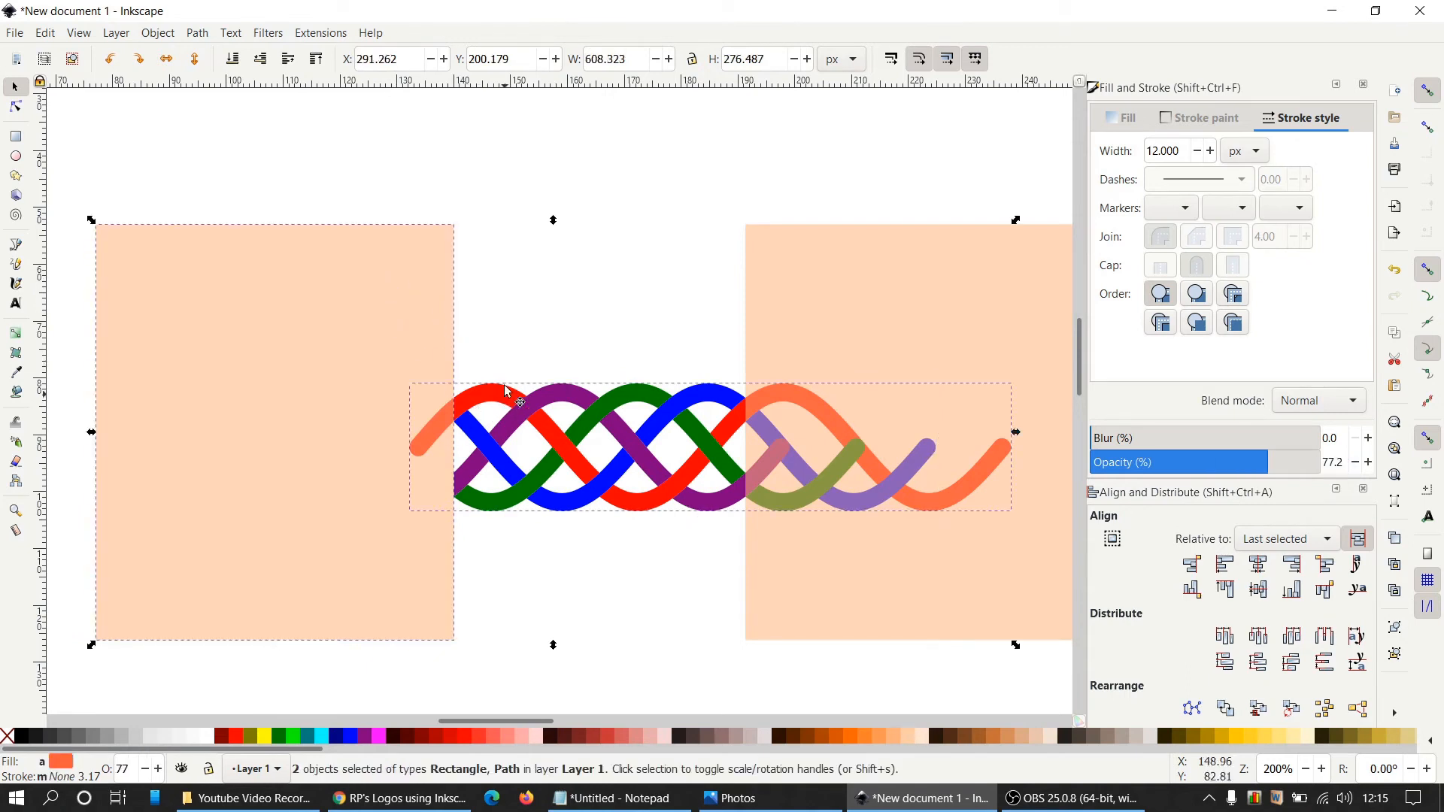
click(201, 34)
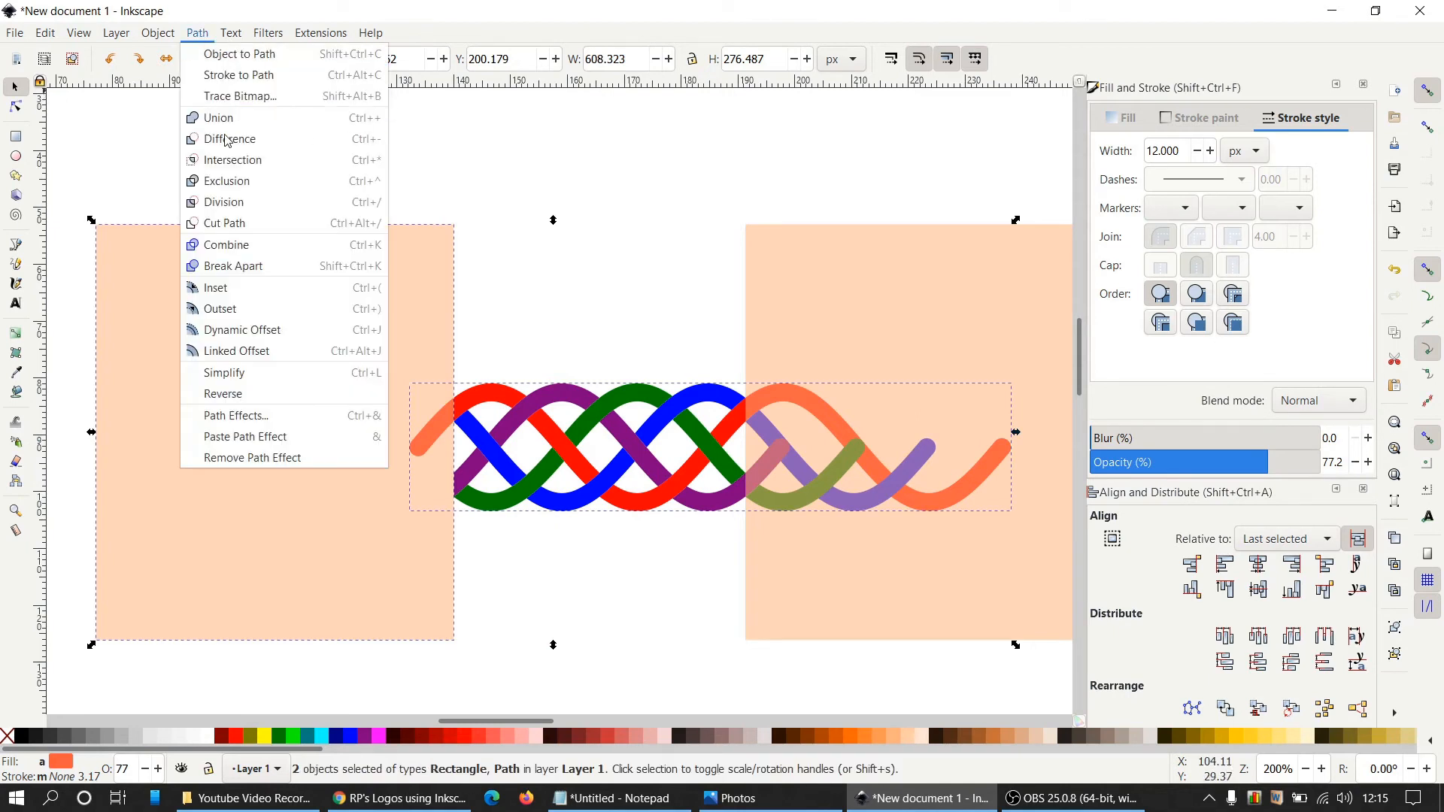
click(228, 140)
click(521, 737)
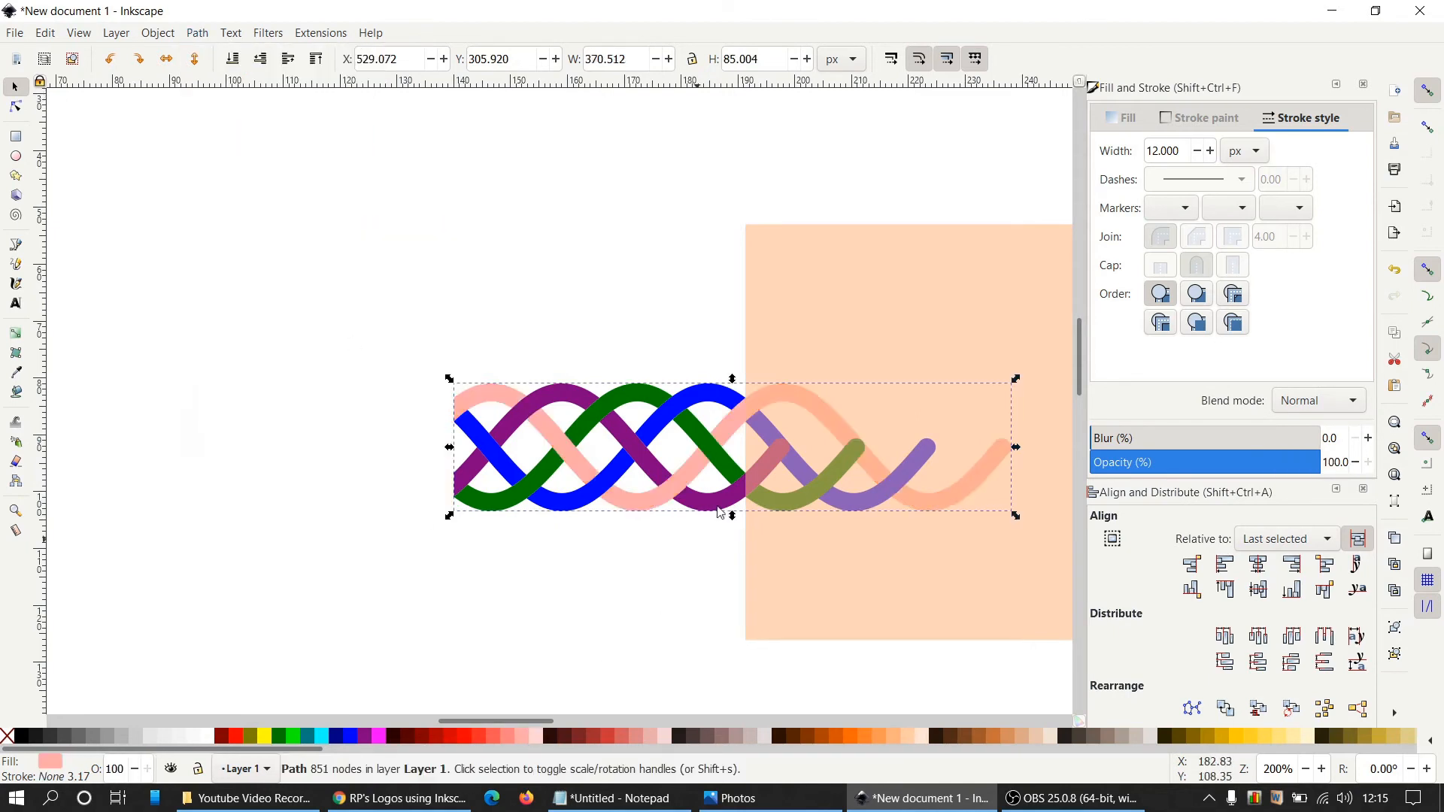
key(ctrl+z)
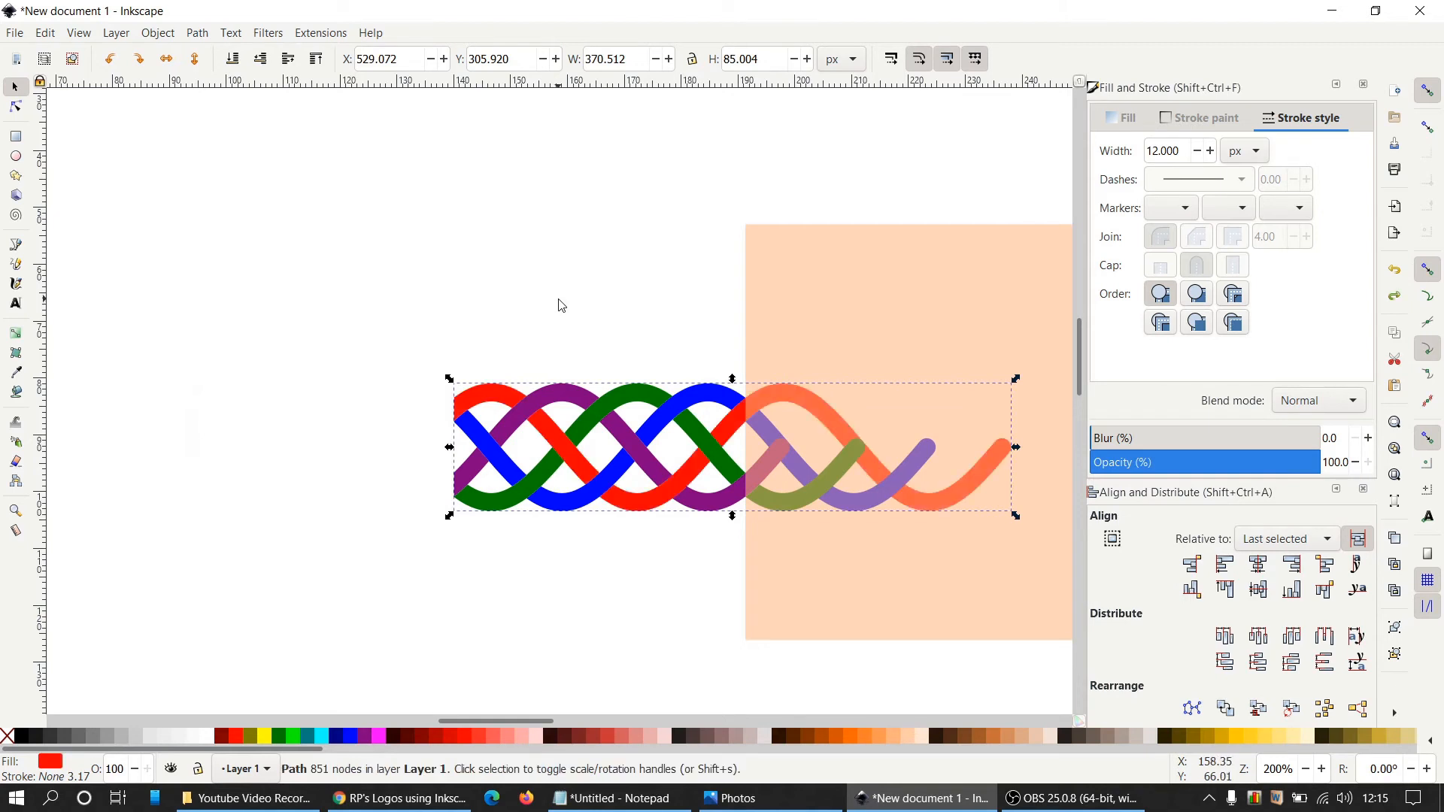
Trim the right end of the red wave by subtracting a duplicate of the remaining peach rectangle with Difference
click(561, 306)
click(896, 302)
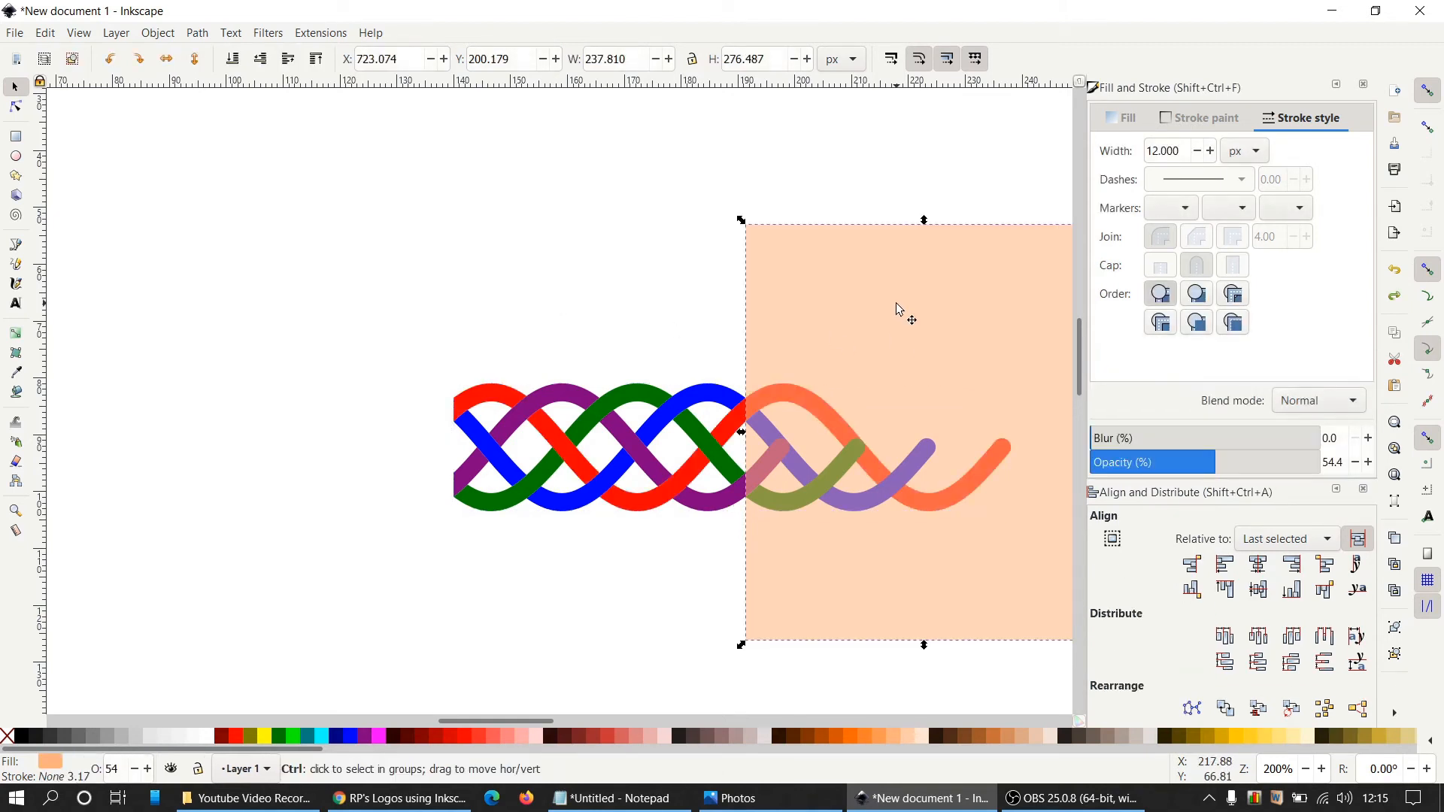
key(ctrl+d)
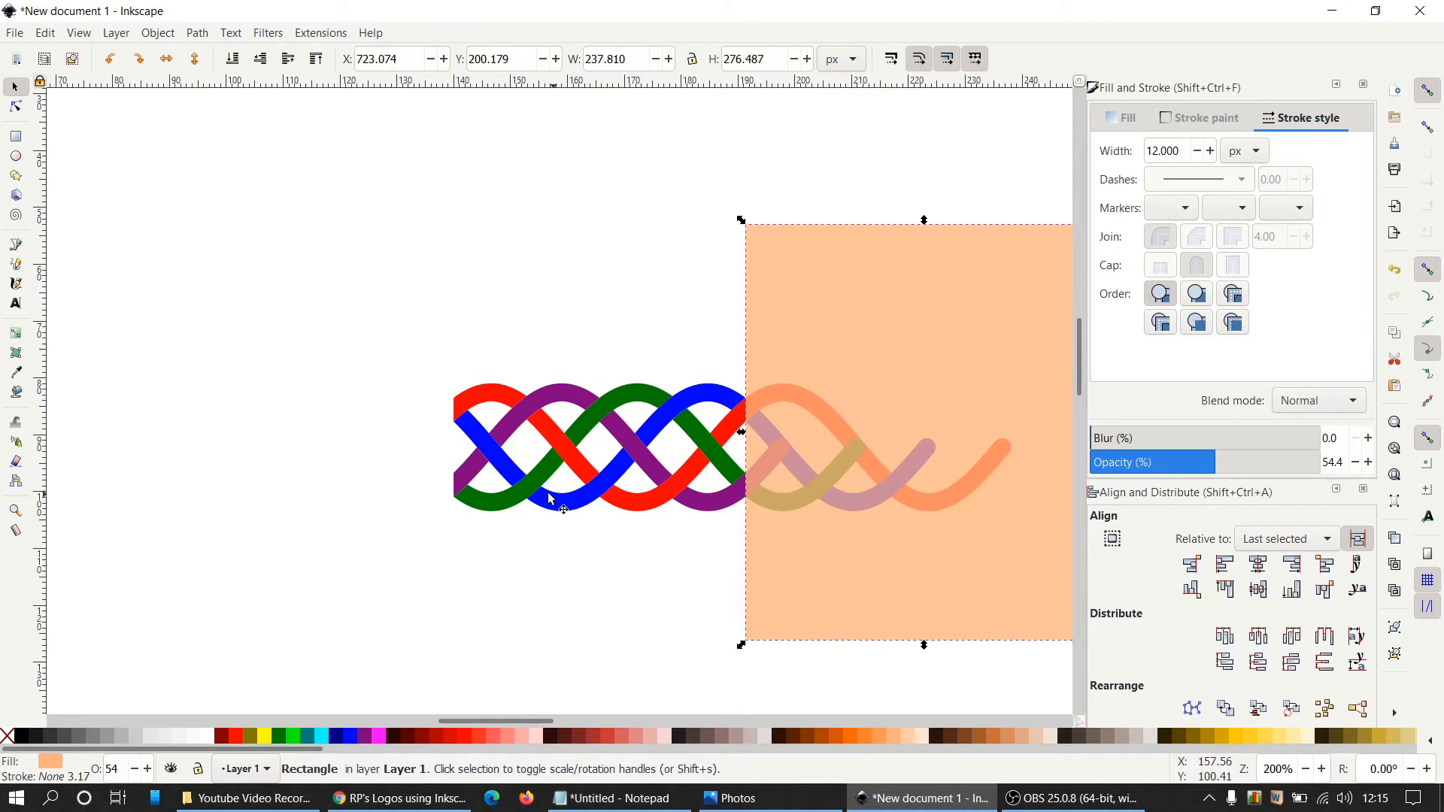
shift+click(490, 394)
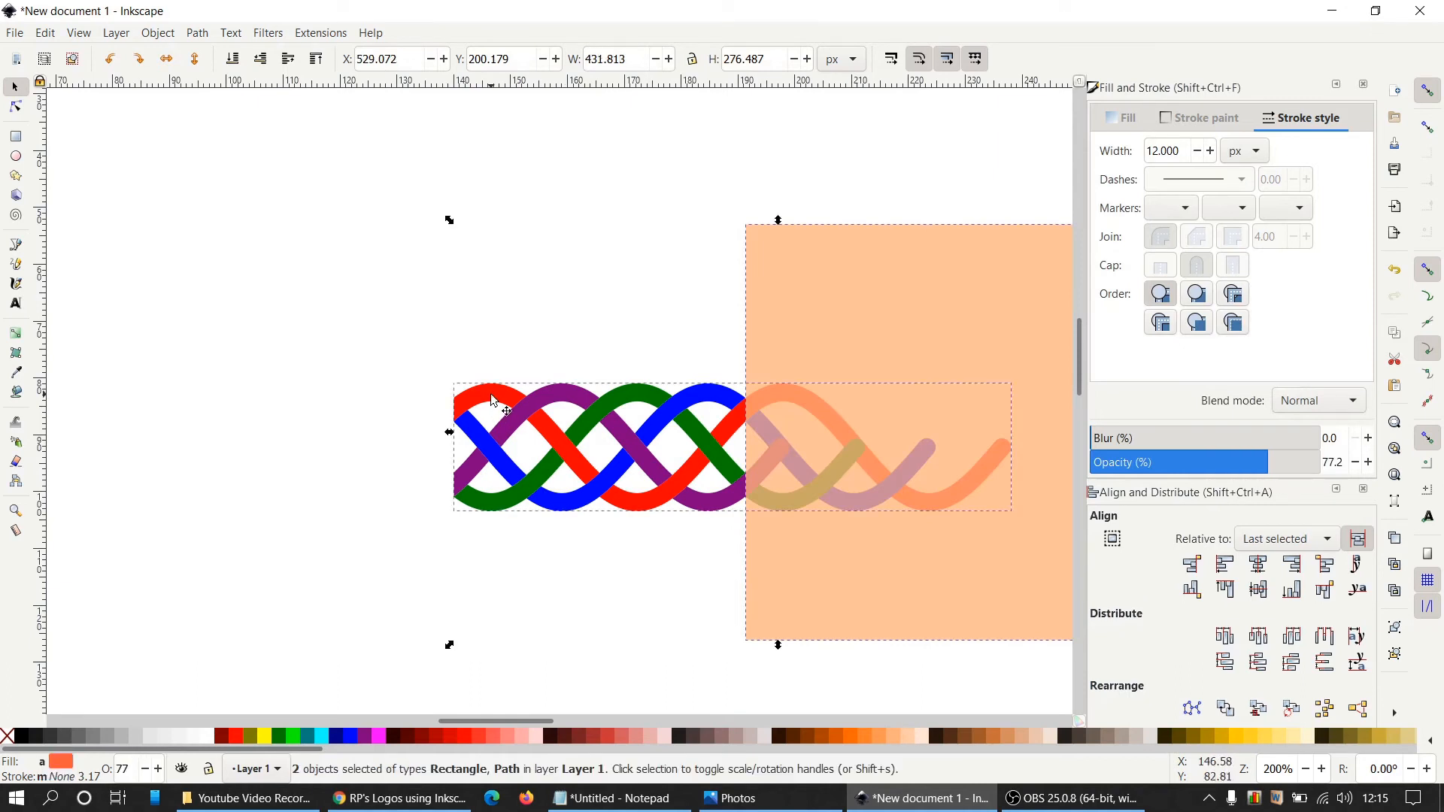
click(198, 33)
click(230, 139)
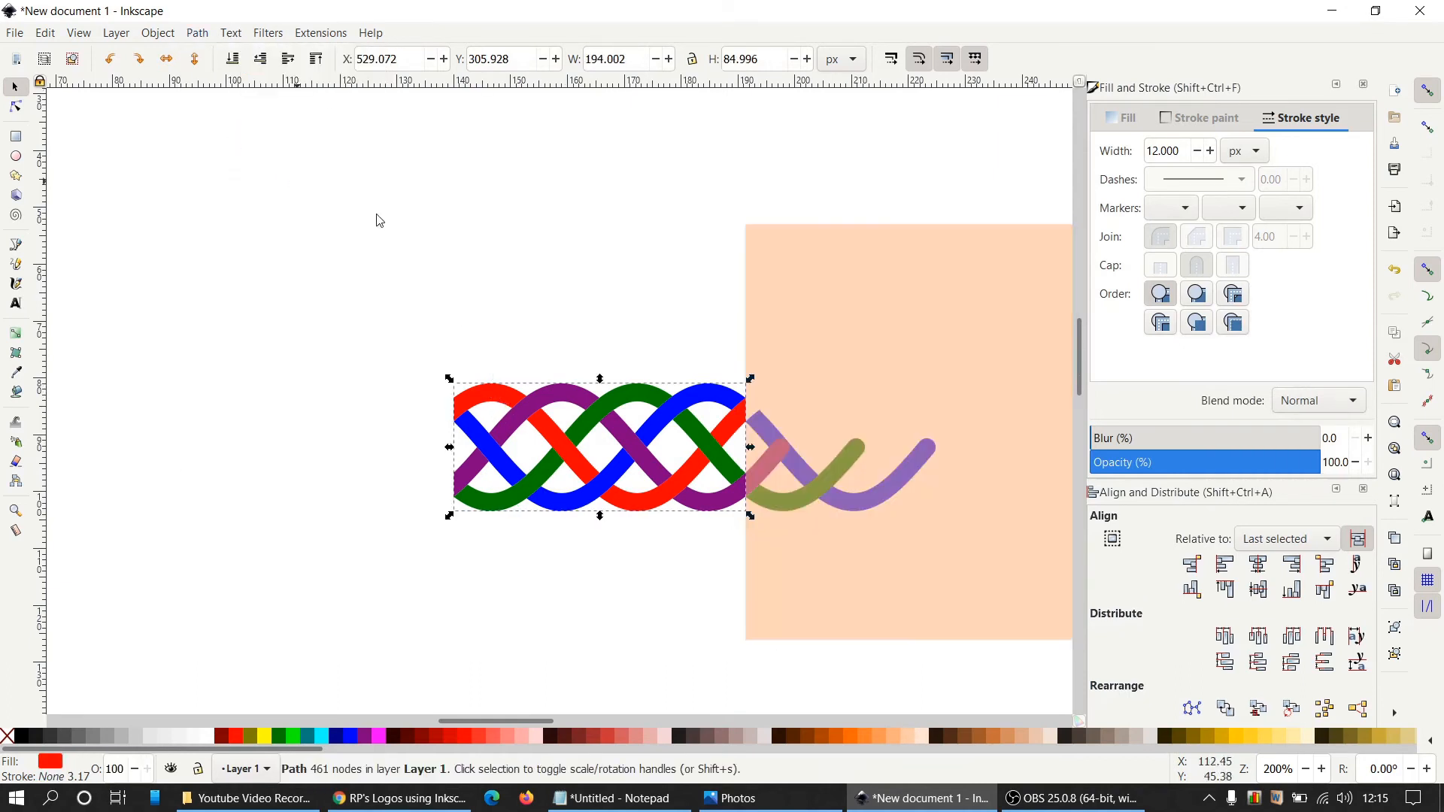
Duplicate the peach rectangle again and subtract the copy from the purple wave with Difference to trim its right end
click(828, 292)
key(ctrl+d)
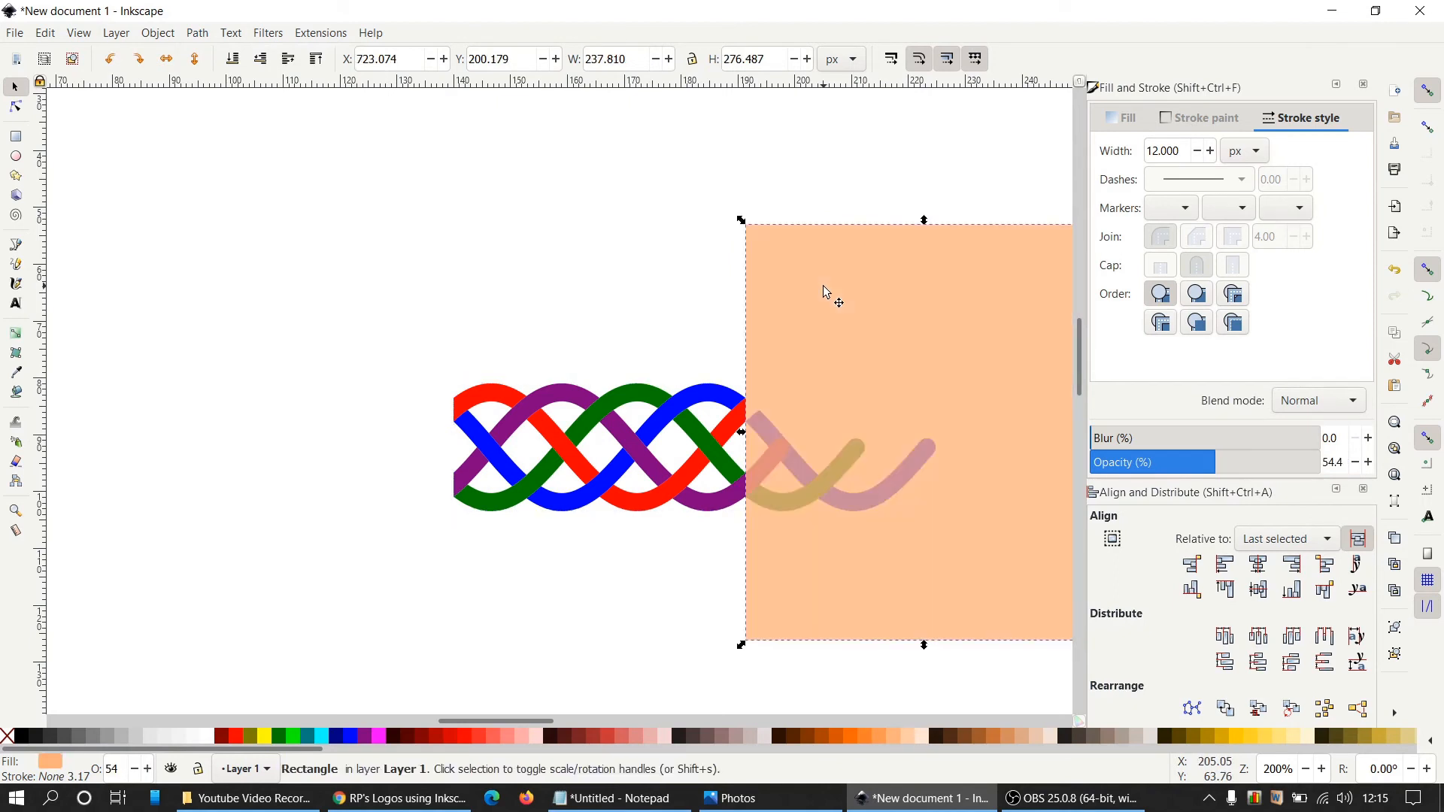
shift+click(548, 422)
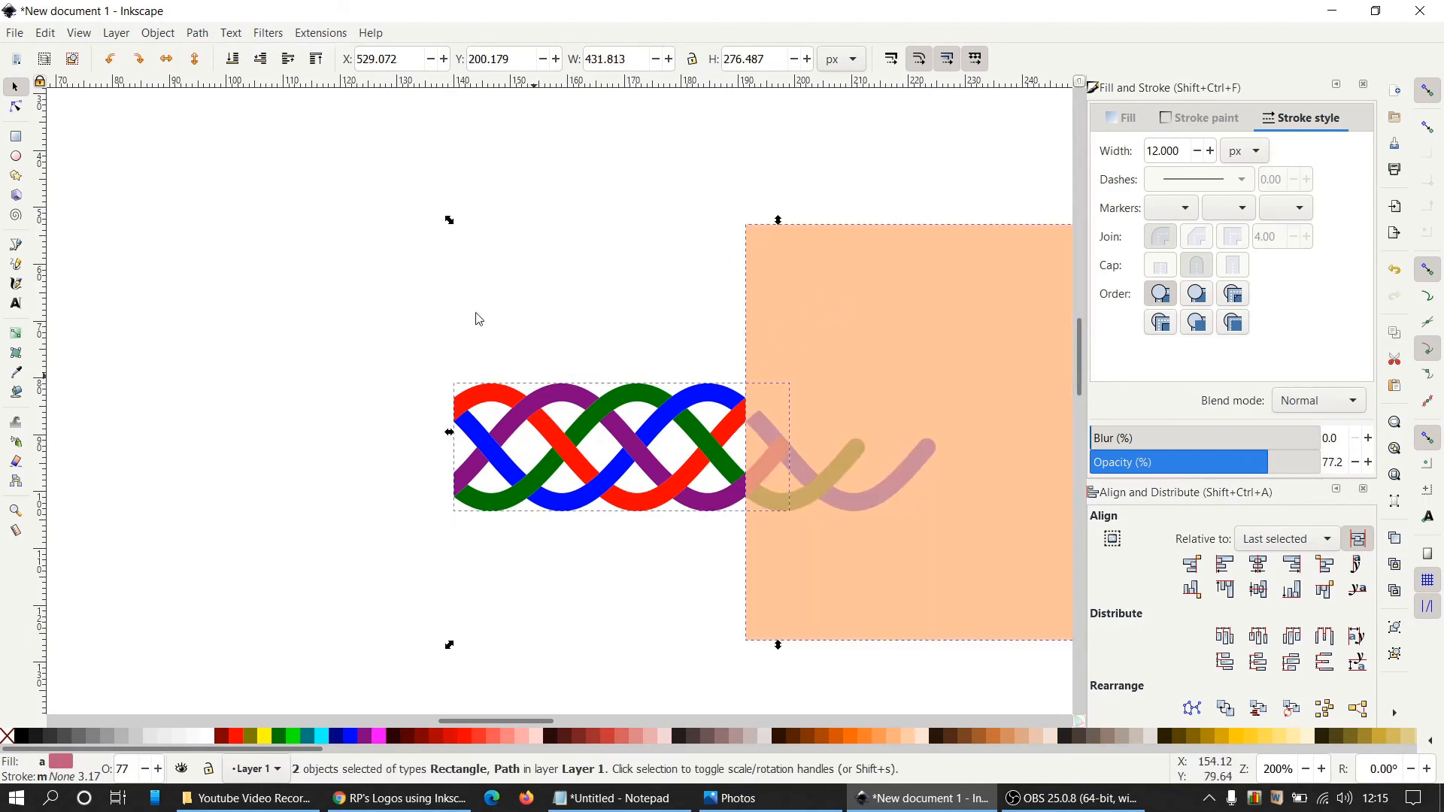
click(198, 33)
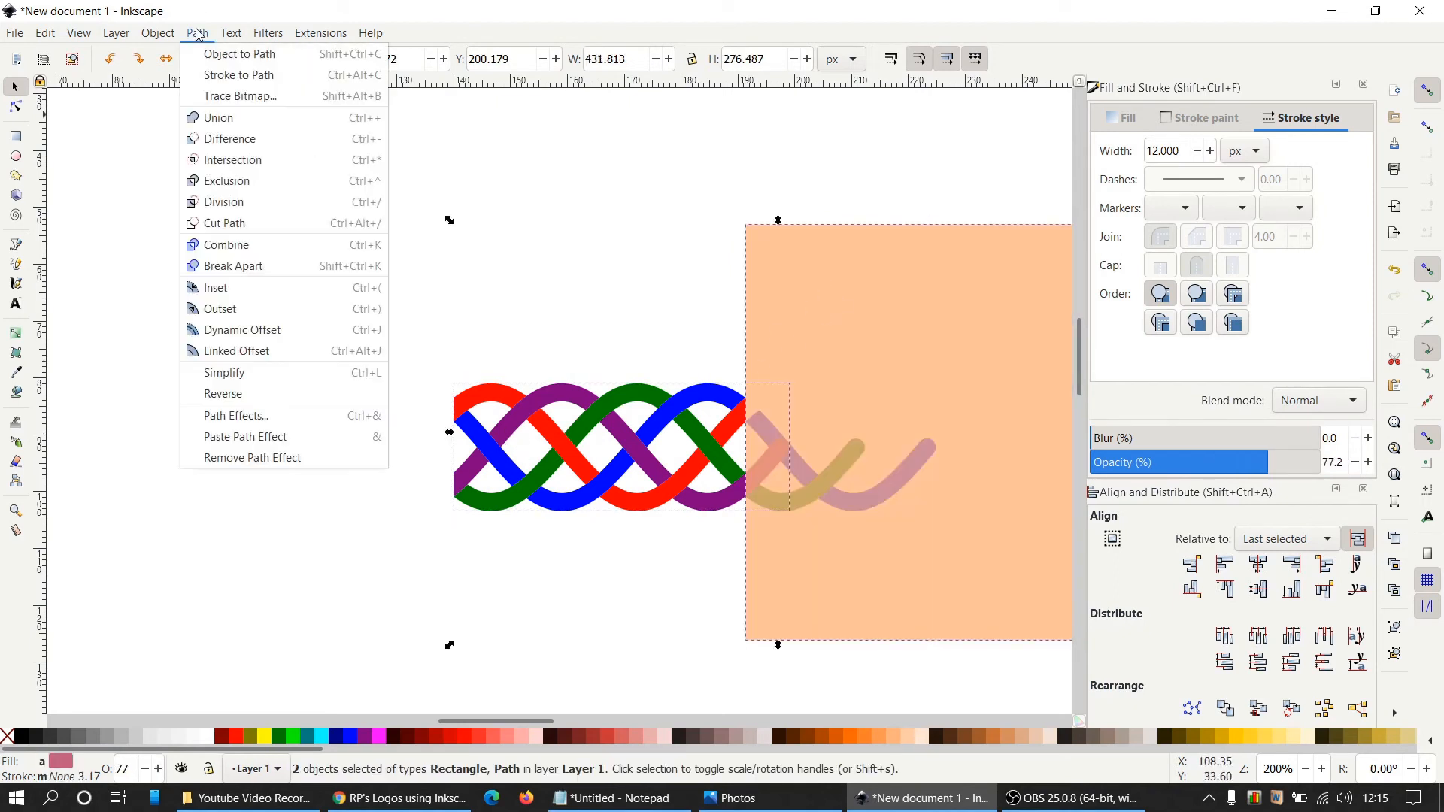
click(231, 141)
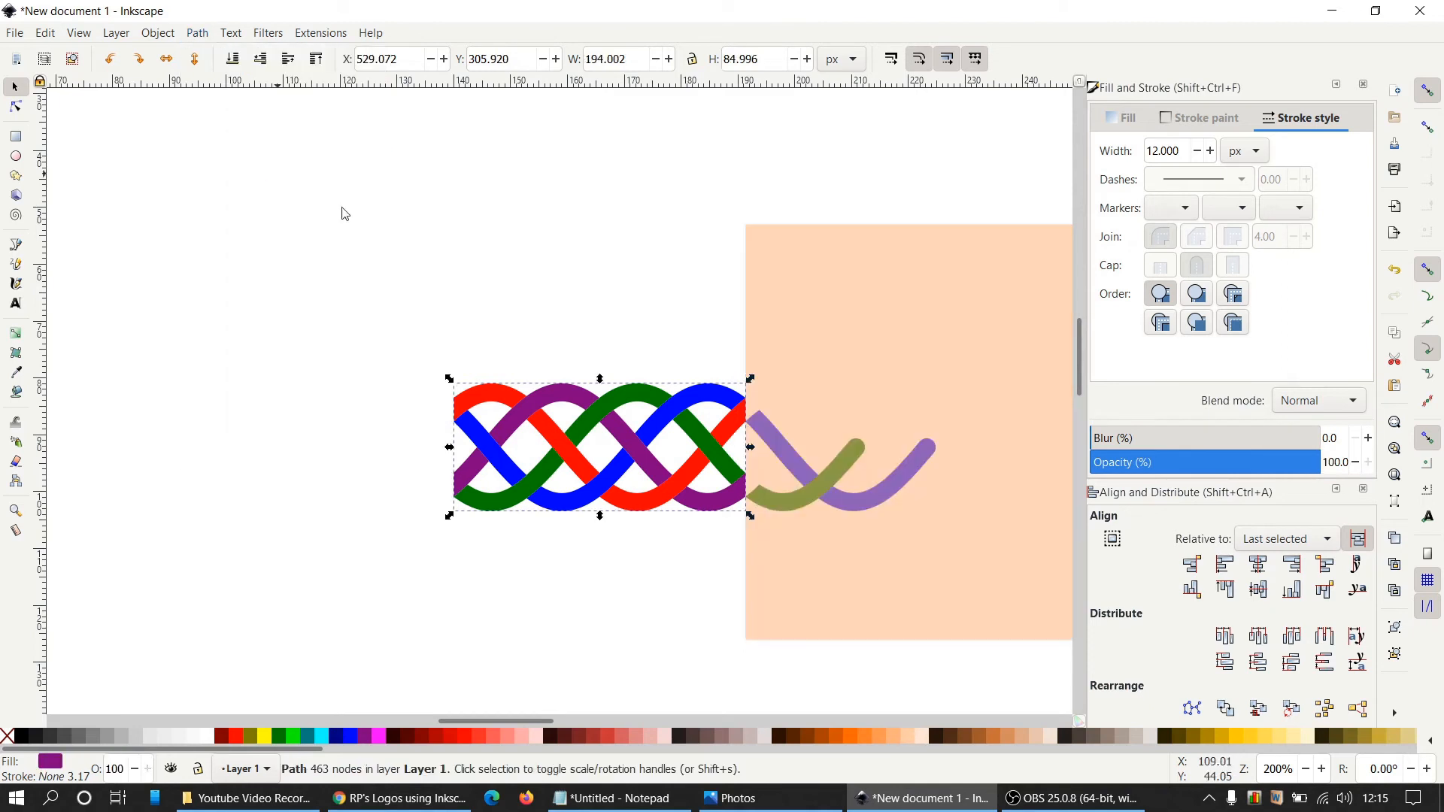
Cut the green wave's right end off by subtracting another duplicate of the peach rectangle with Difference
click(842, 275)
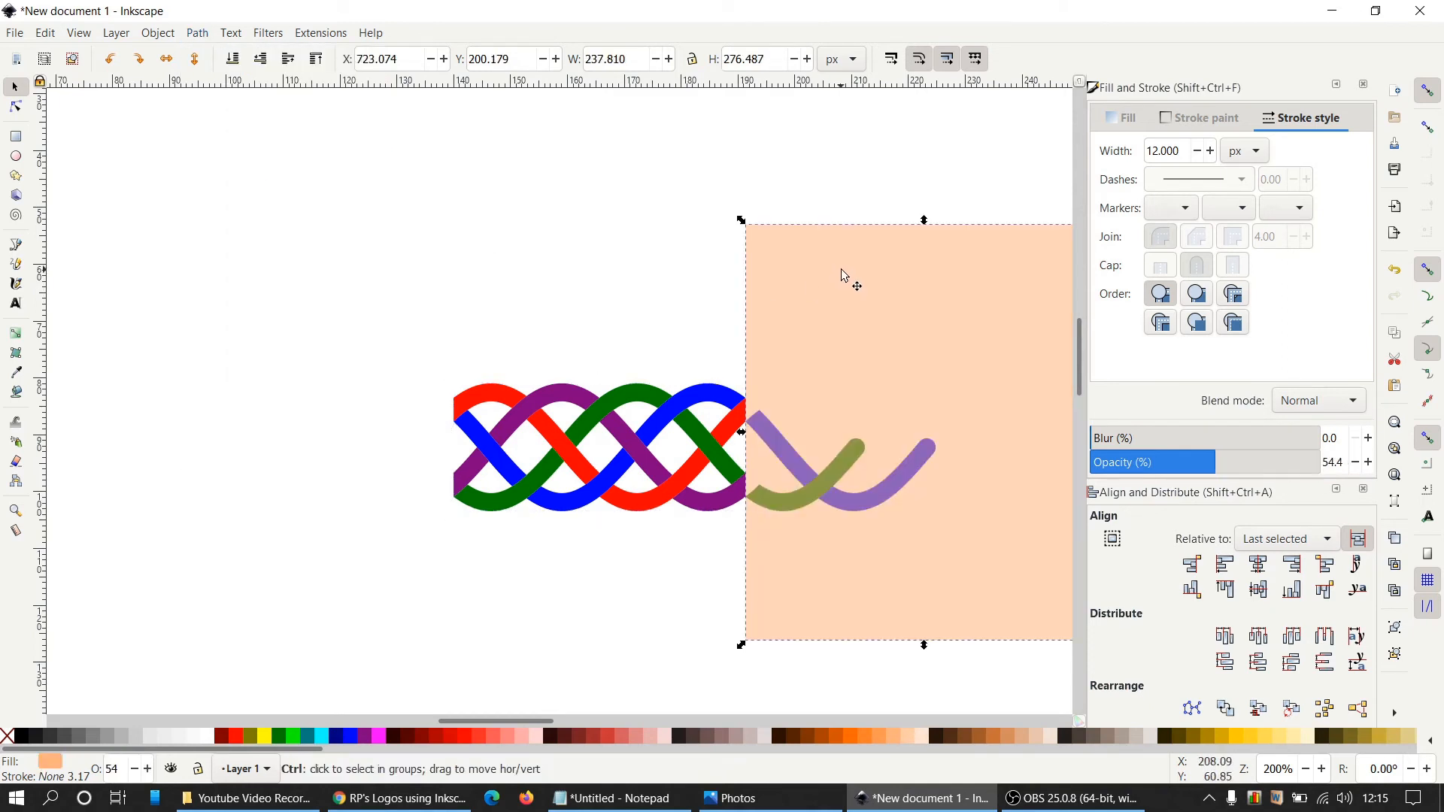
key(Home)
shift+click(685, 406)
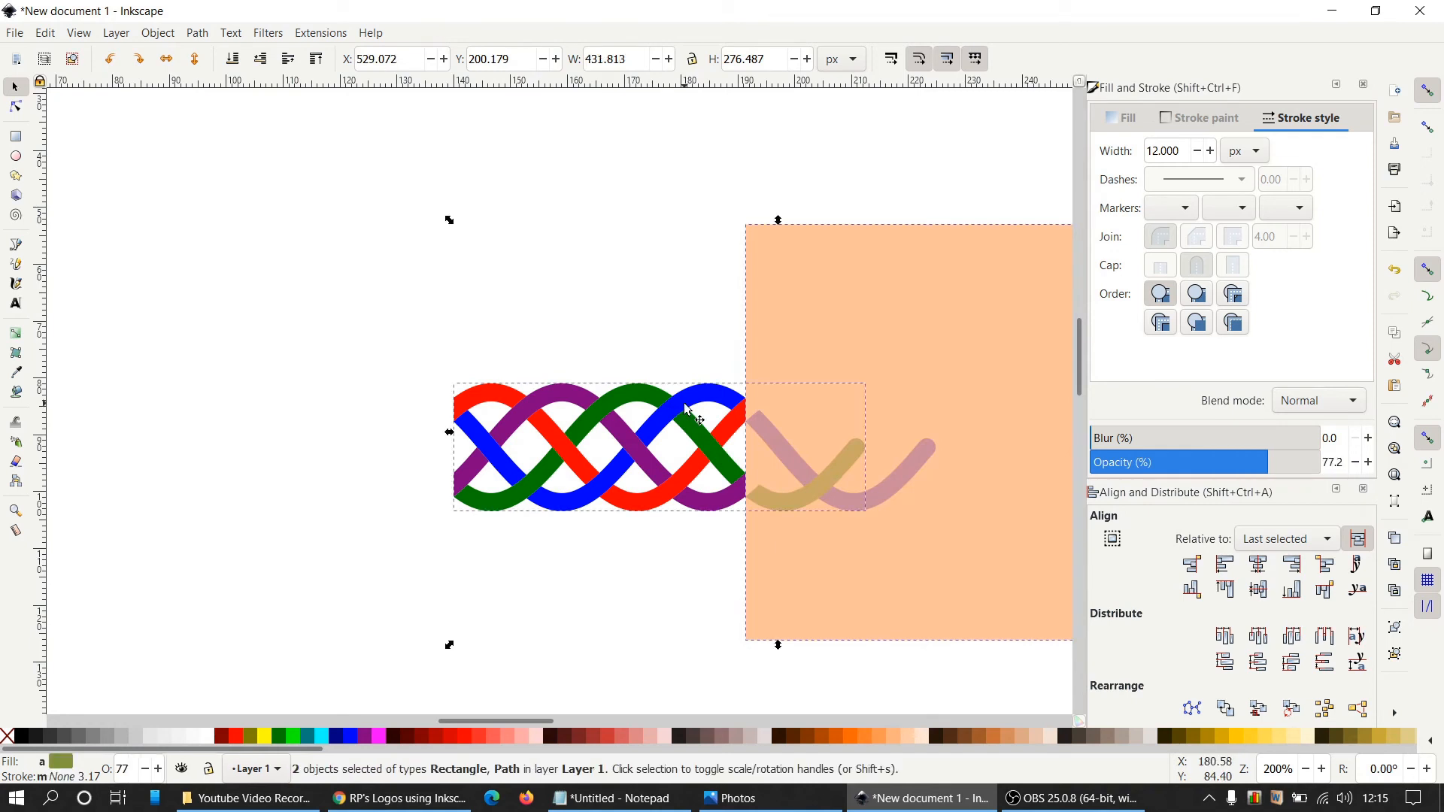
click(197, 33)
click(231, 138)
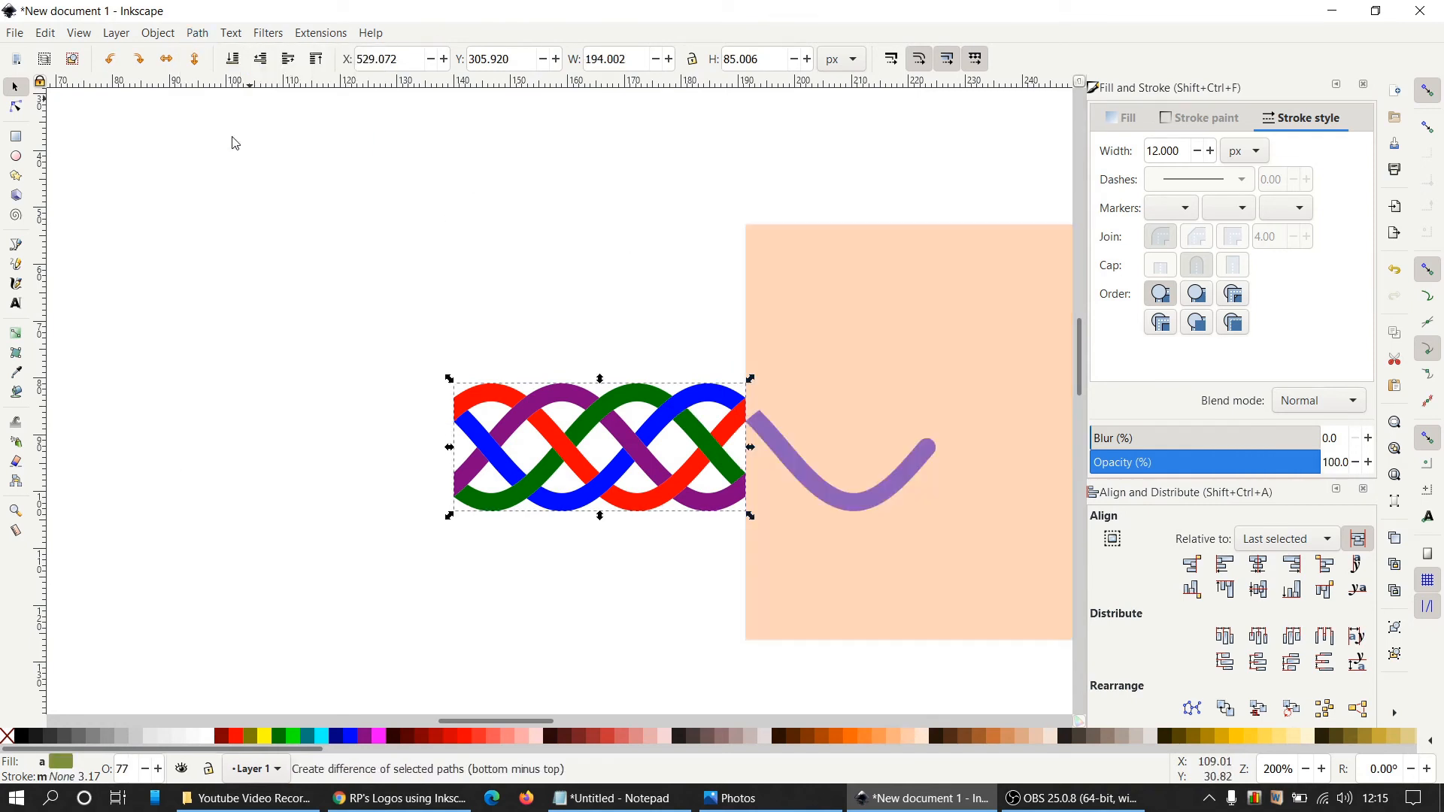
Subtract a duplicate of the peach rectangle from the blue wave's right end with Difference, and delete the leftover rectangle
click(900, 300)
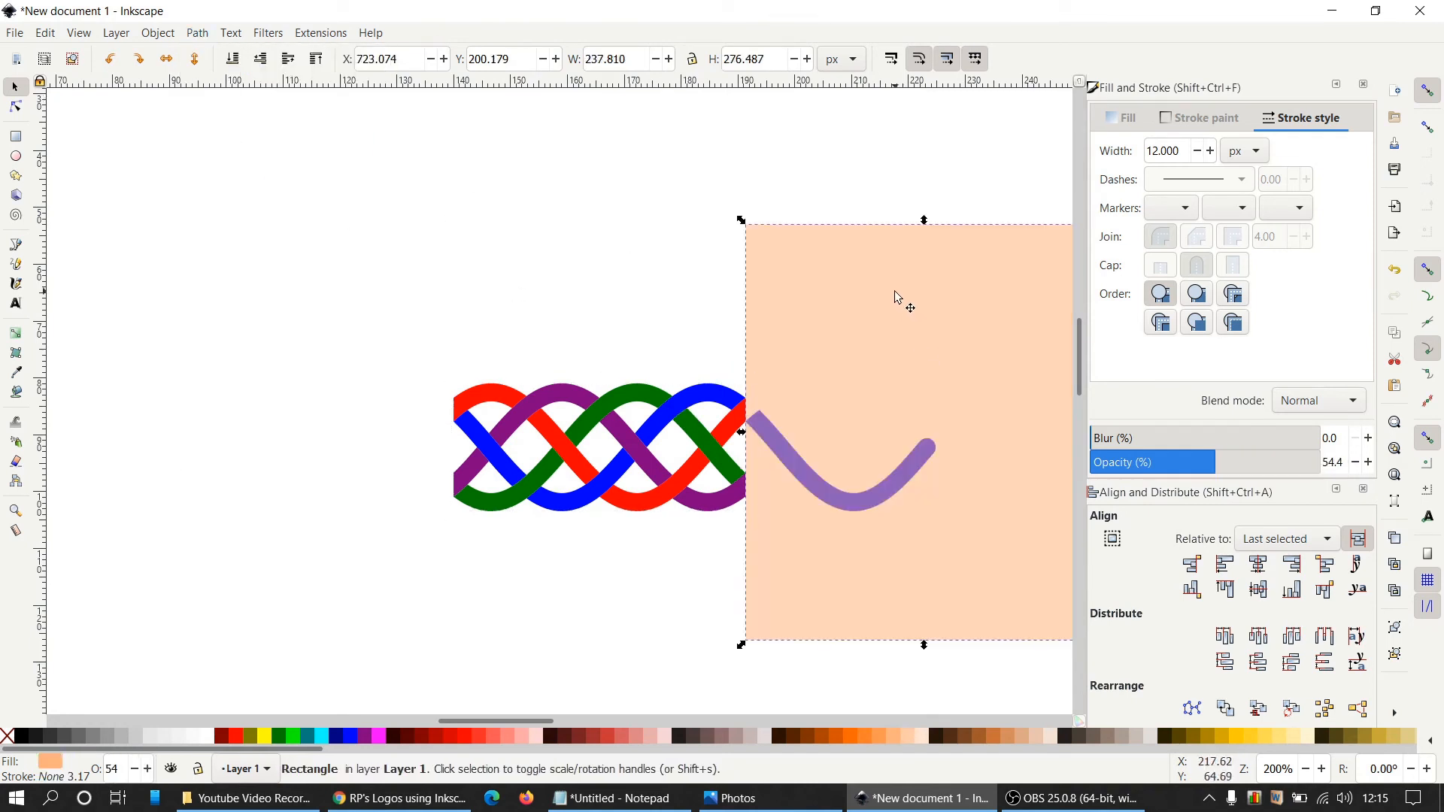
shift+click(700, 404)
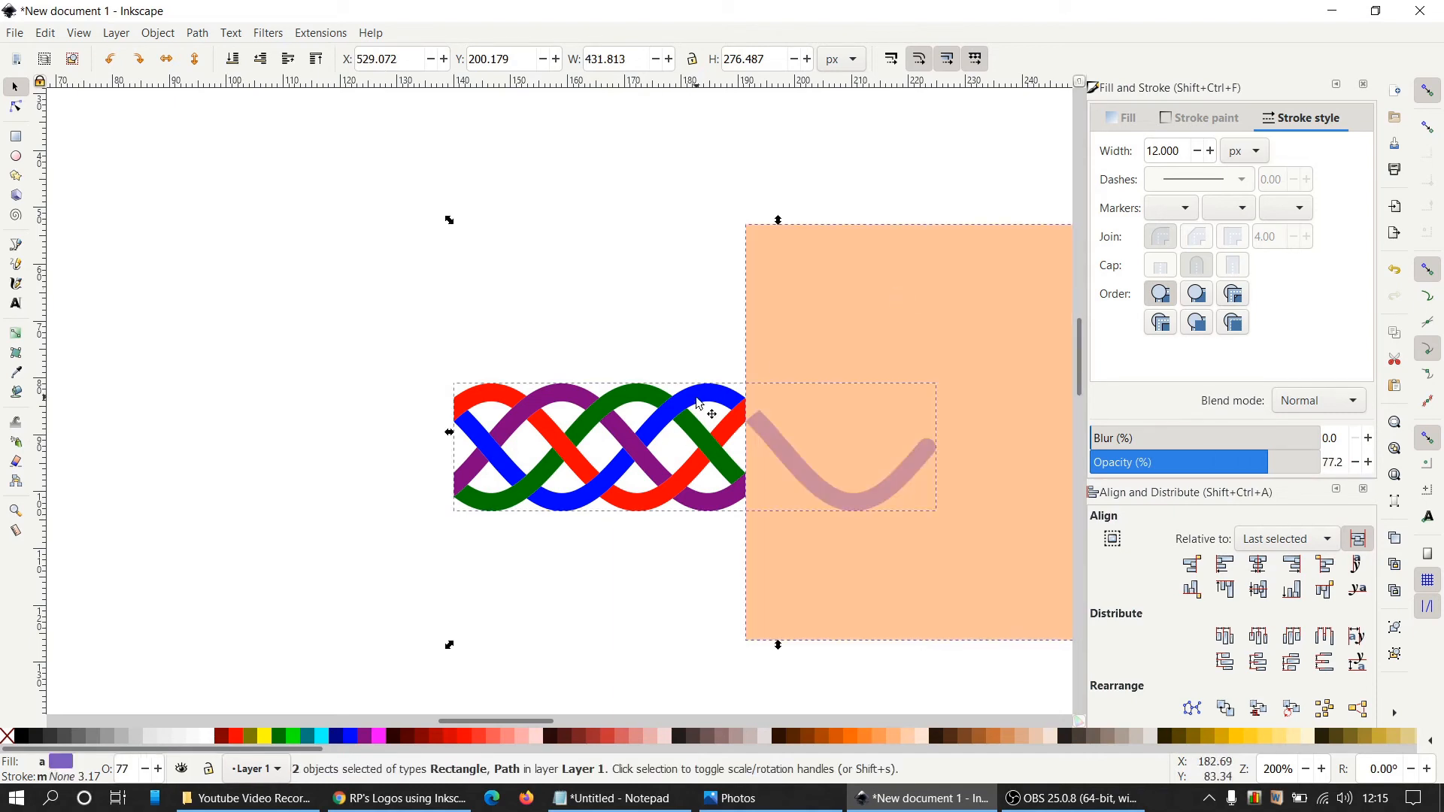
click(197, 34)
click(230, 139)
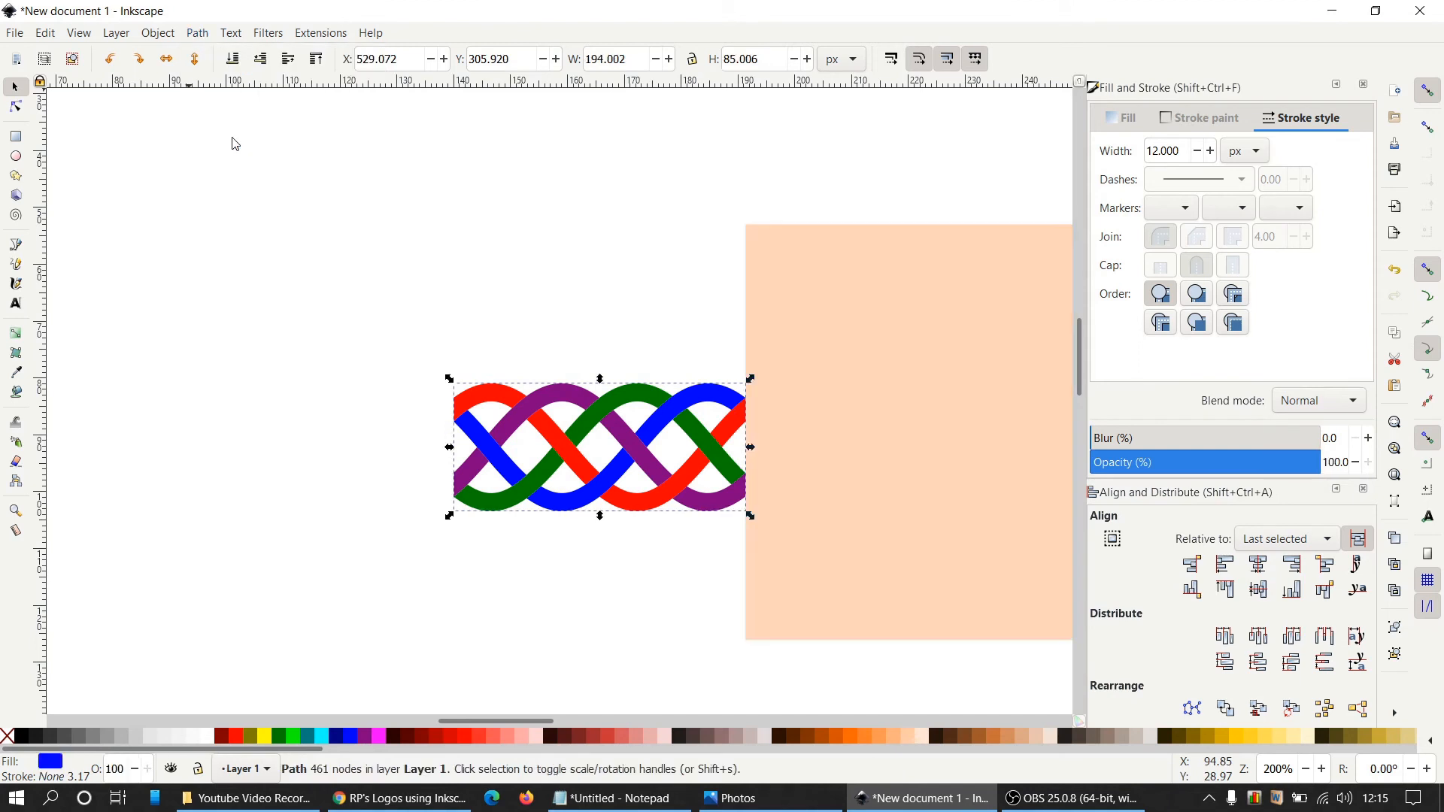
click(867, 292)
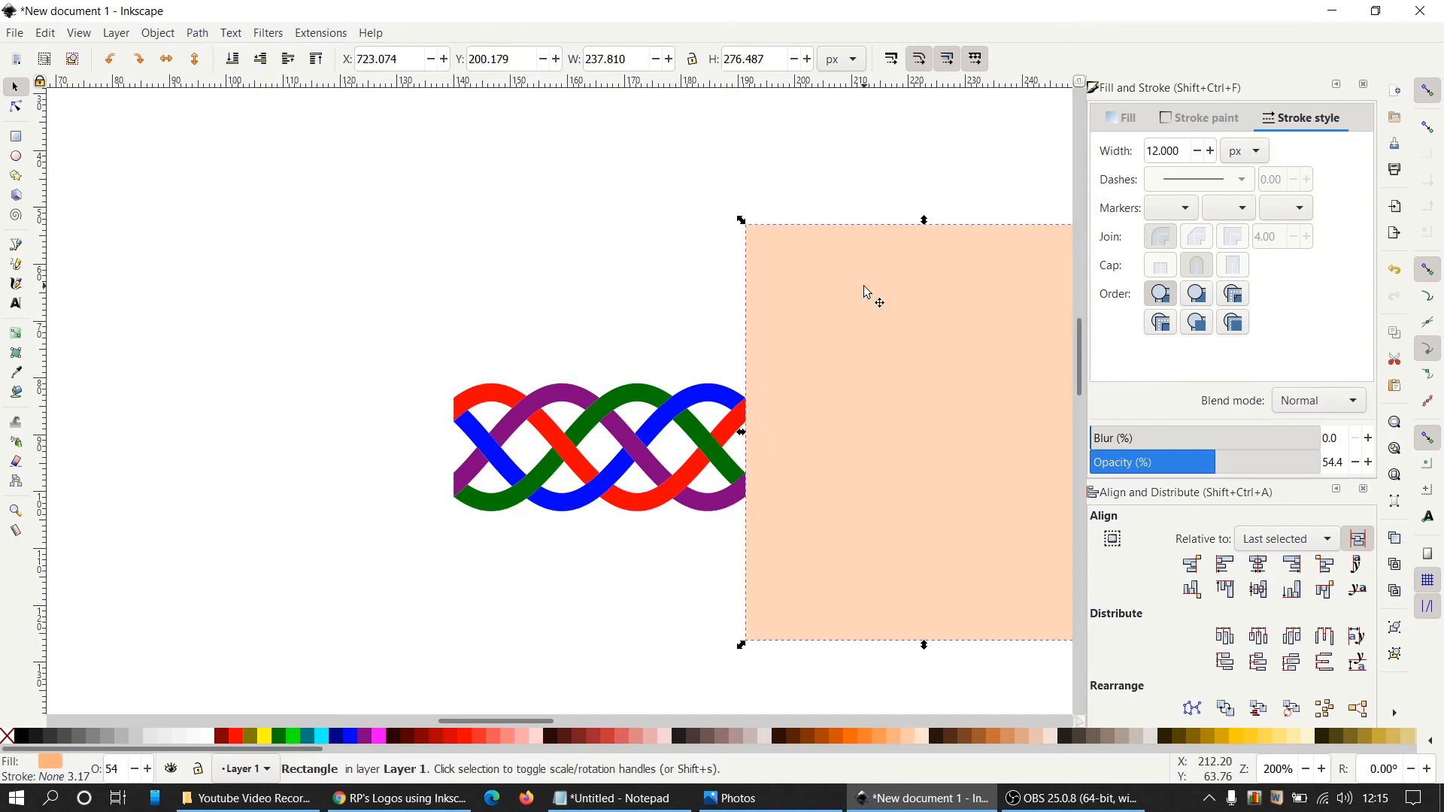
key(Delete)
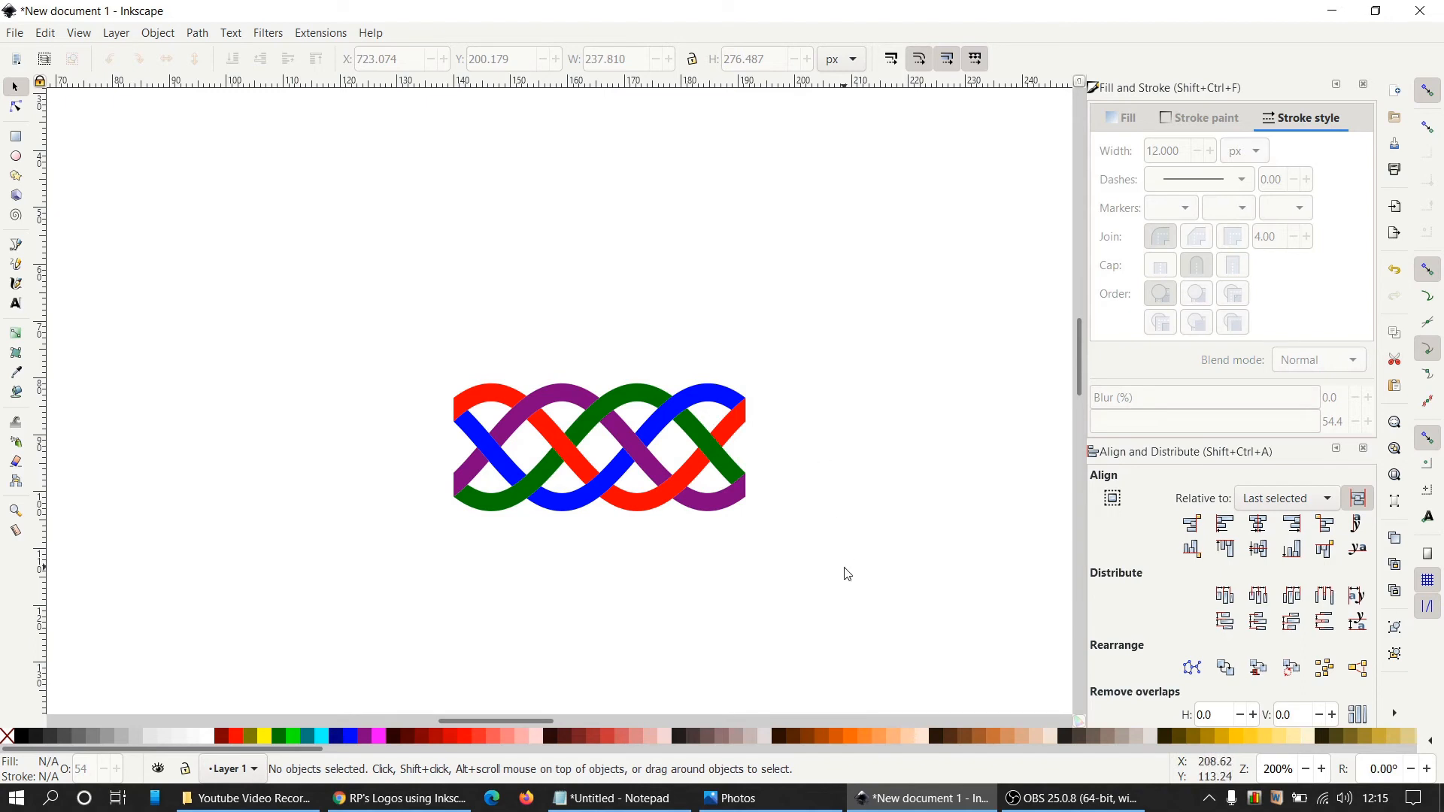
Group the four trimmed waves and move the group up and left to about X 352, Y 221 px
drag(873, 582, 356, 392)
drag(356, 323, 357, 324)
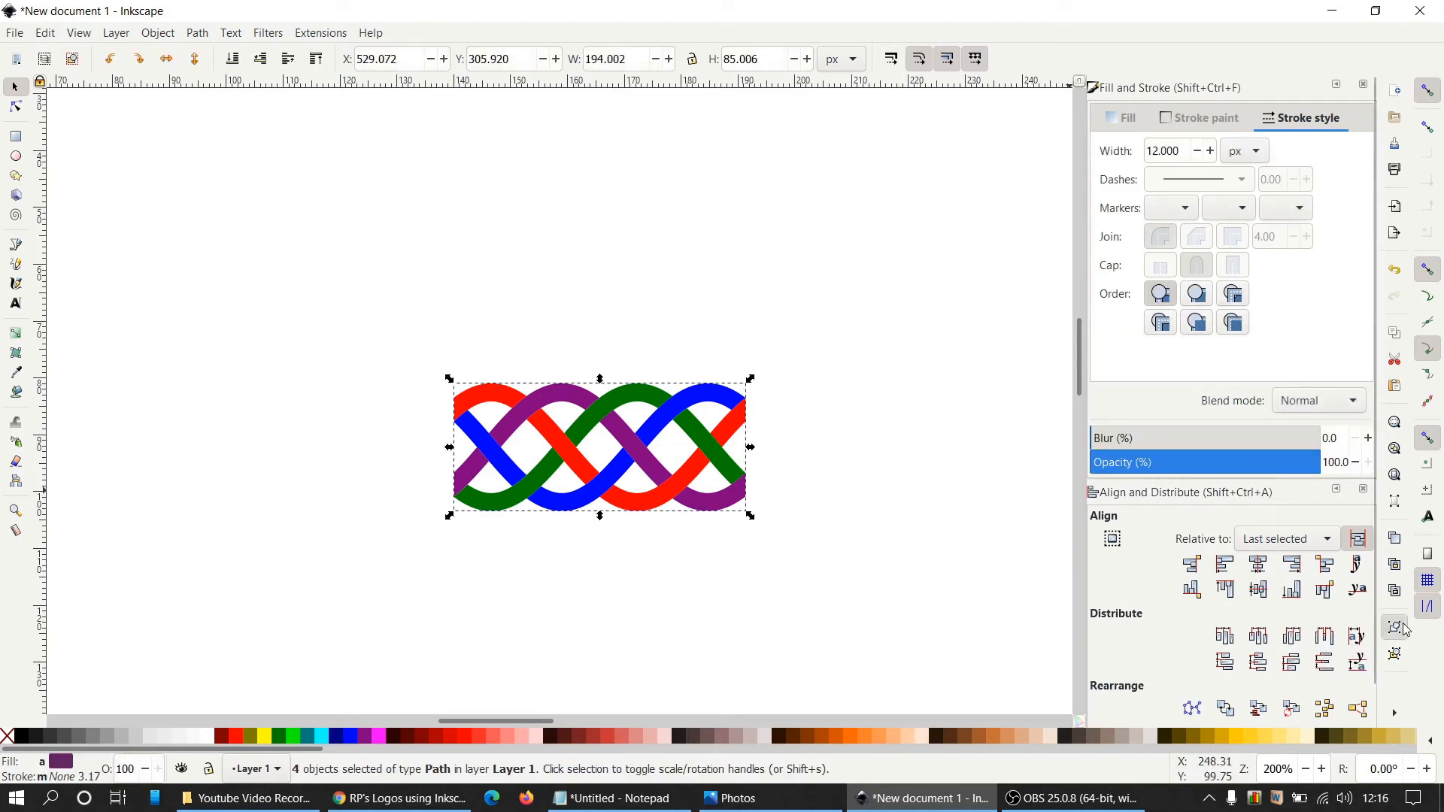
click(1395, 627)
drag(604, 413, 336, 286)
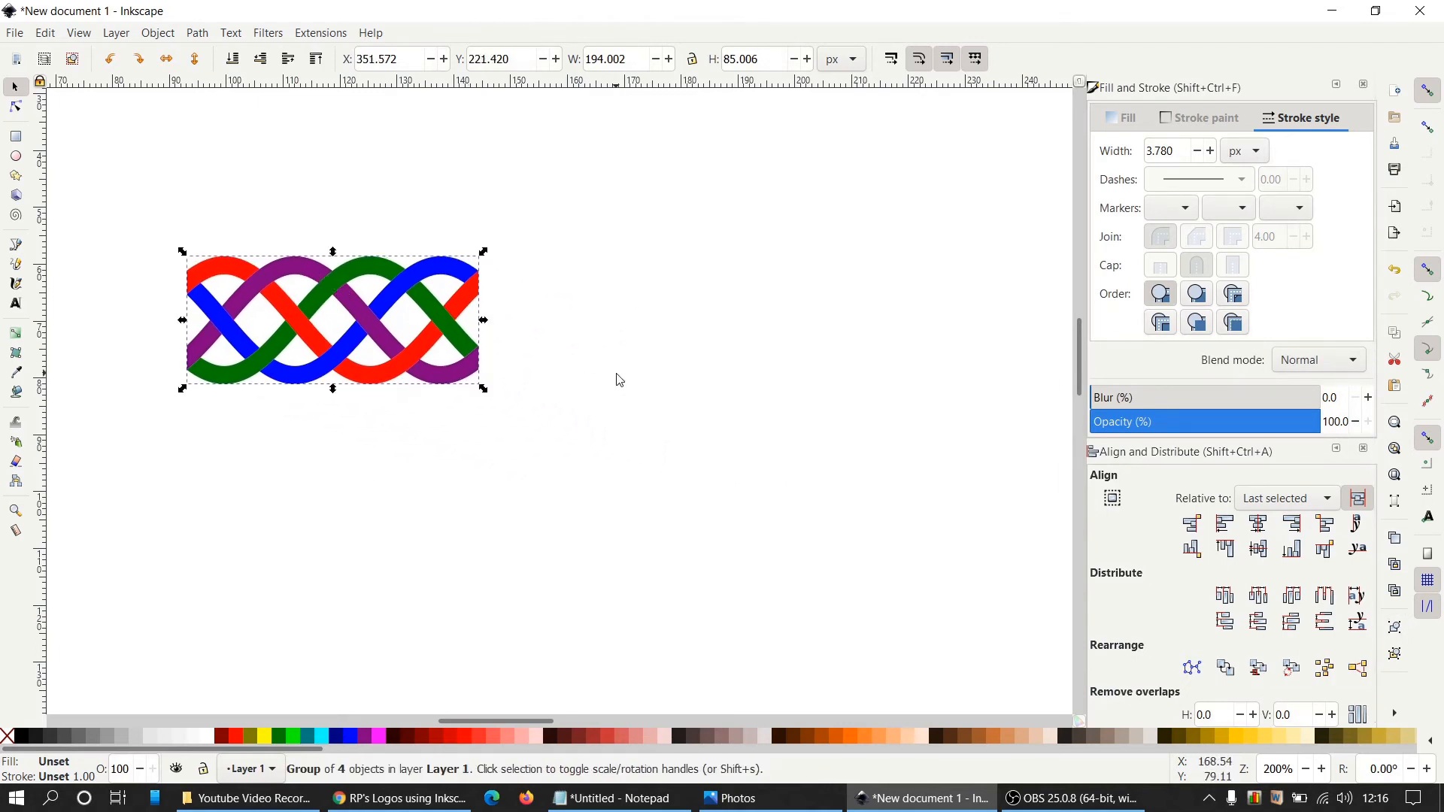
Duplicate the knot group, snap the copy to the right end of the original, and nudge it 0.5 px left to overlap
key(ctrl)
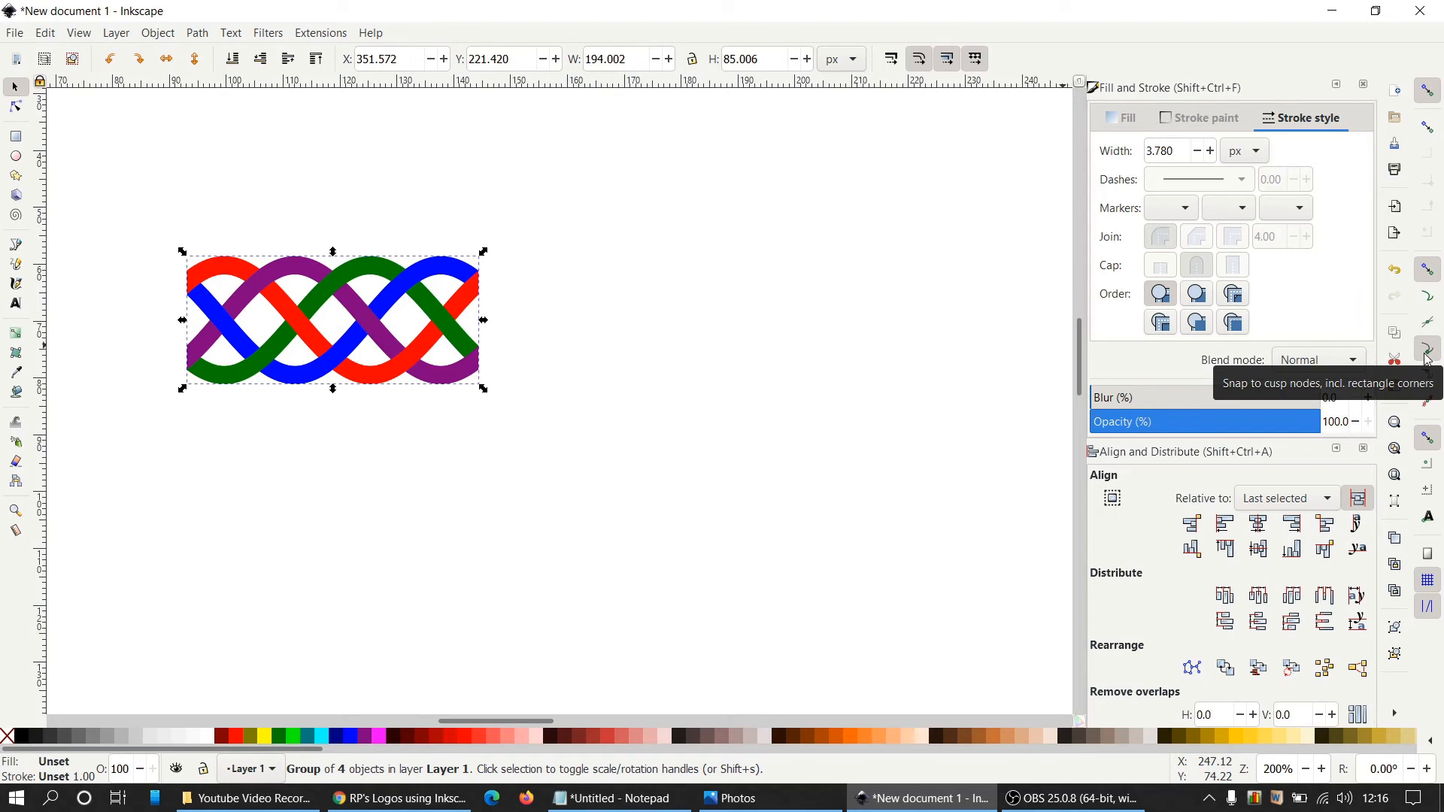
drag(398, 286, 648, 270)
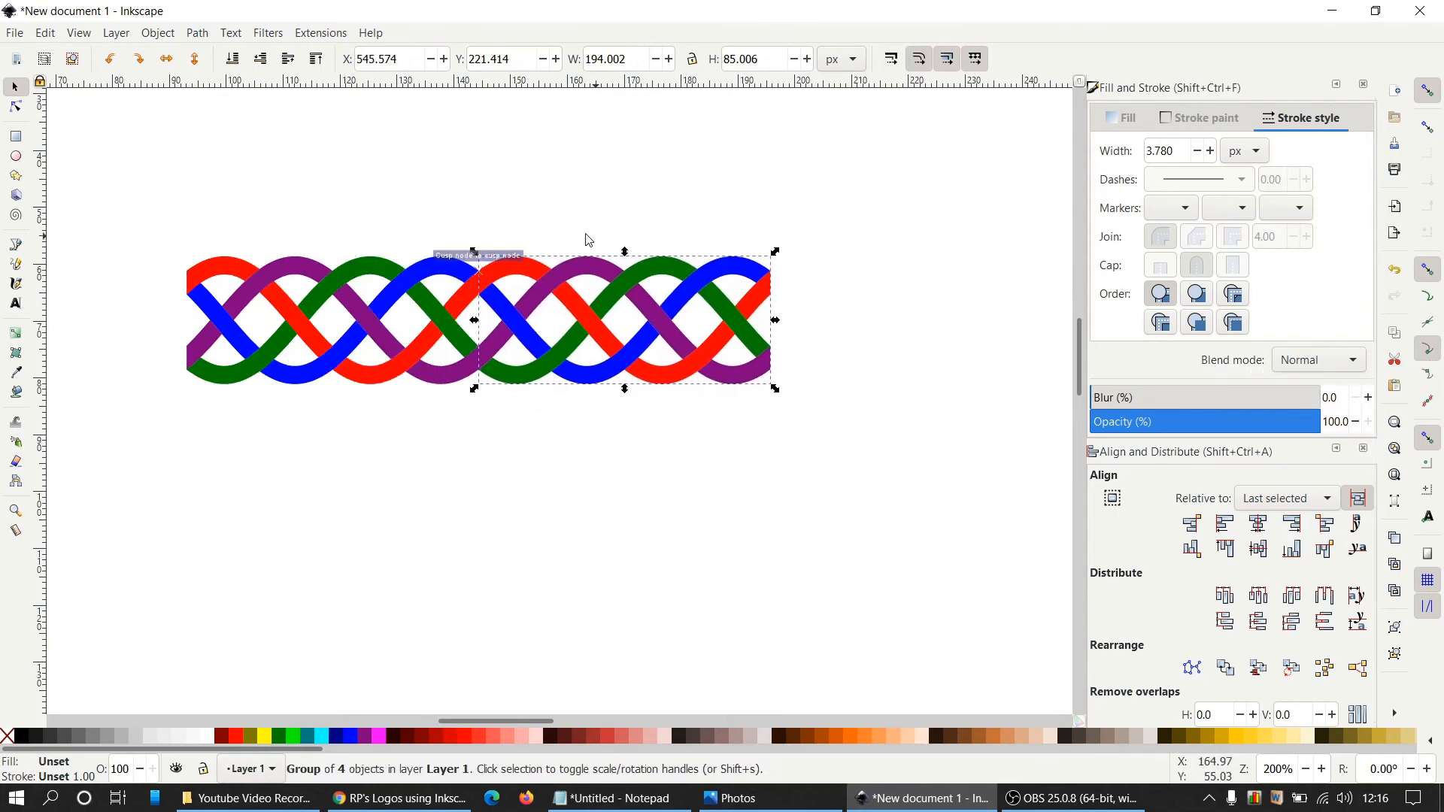
click(551, 215)
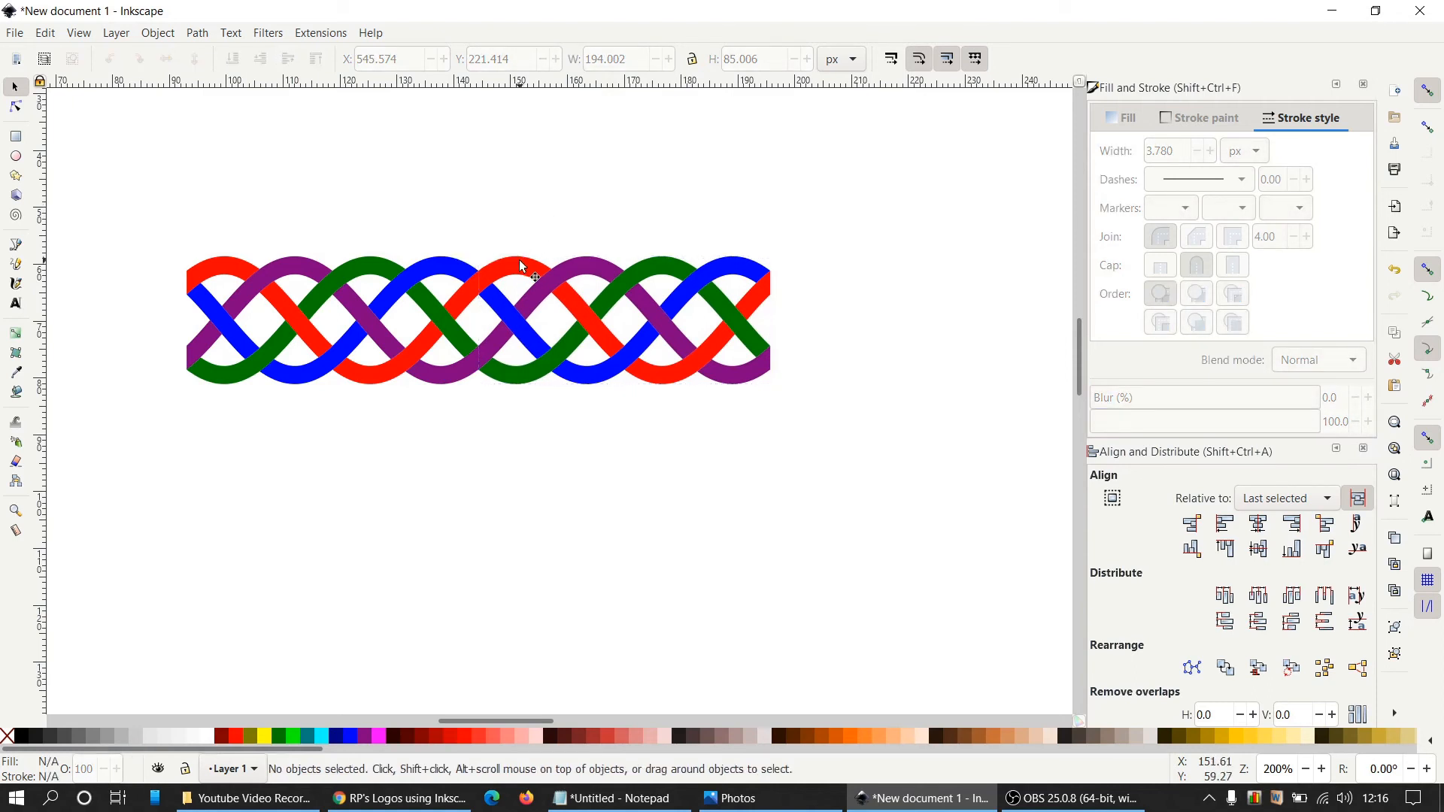
click(522, 266)
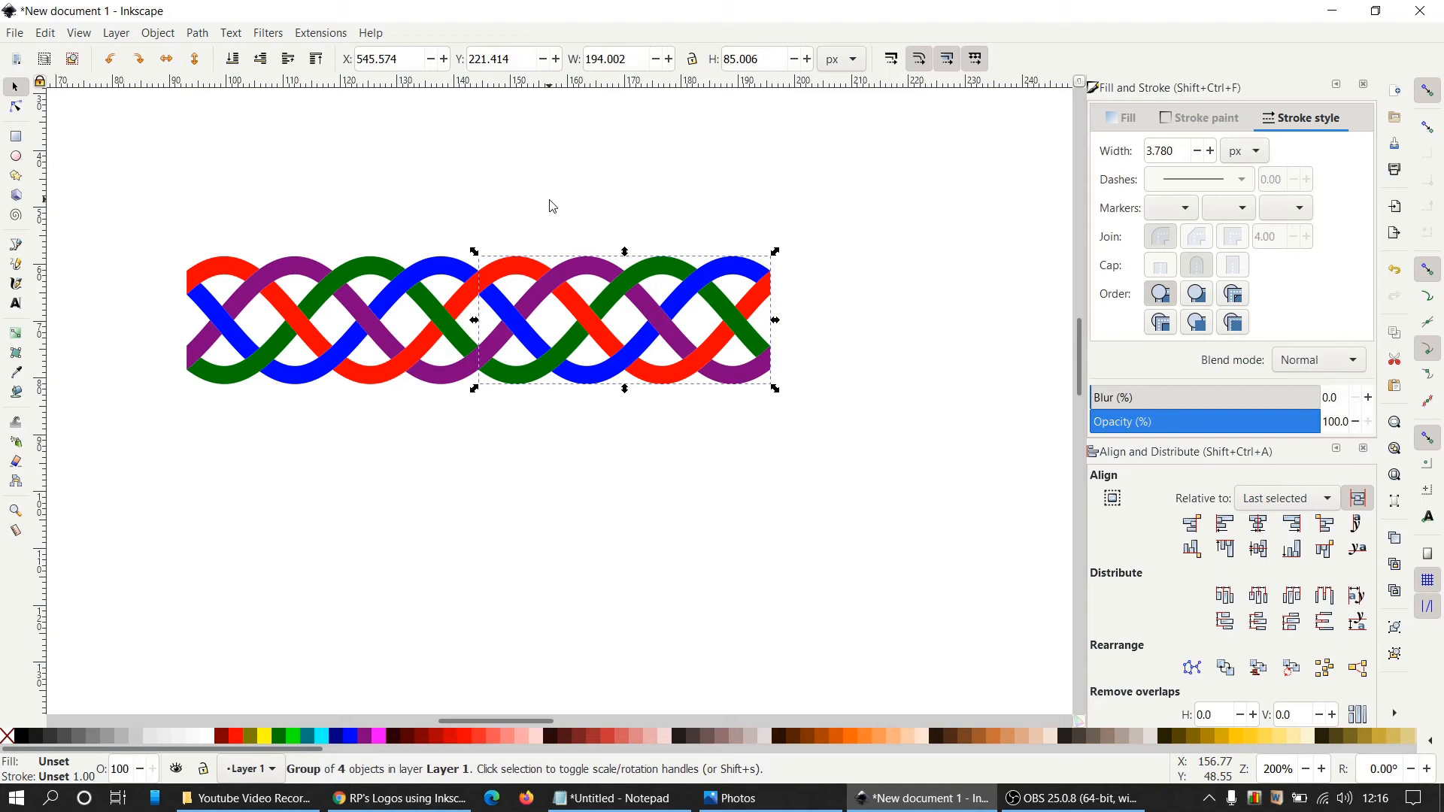
key(alt)
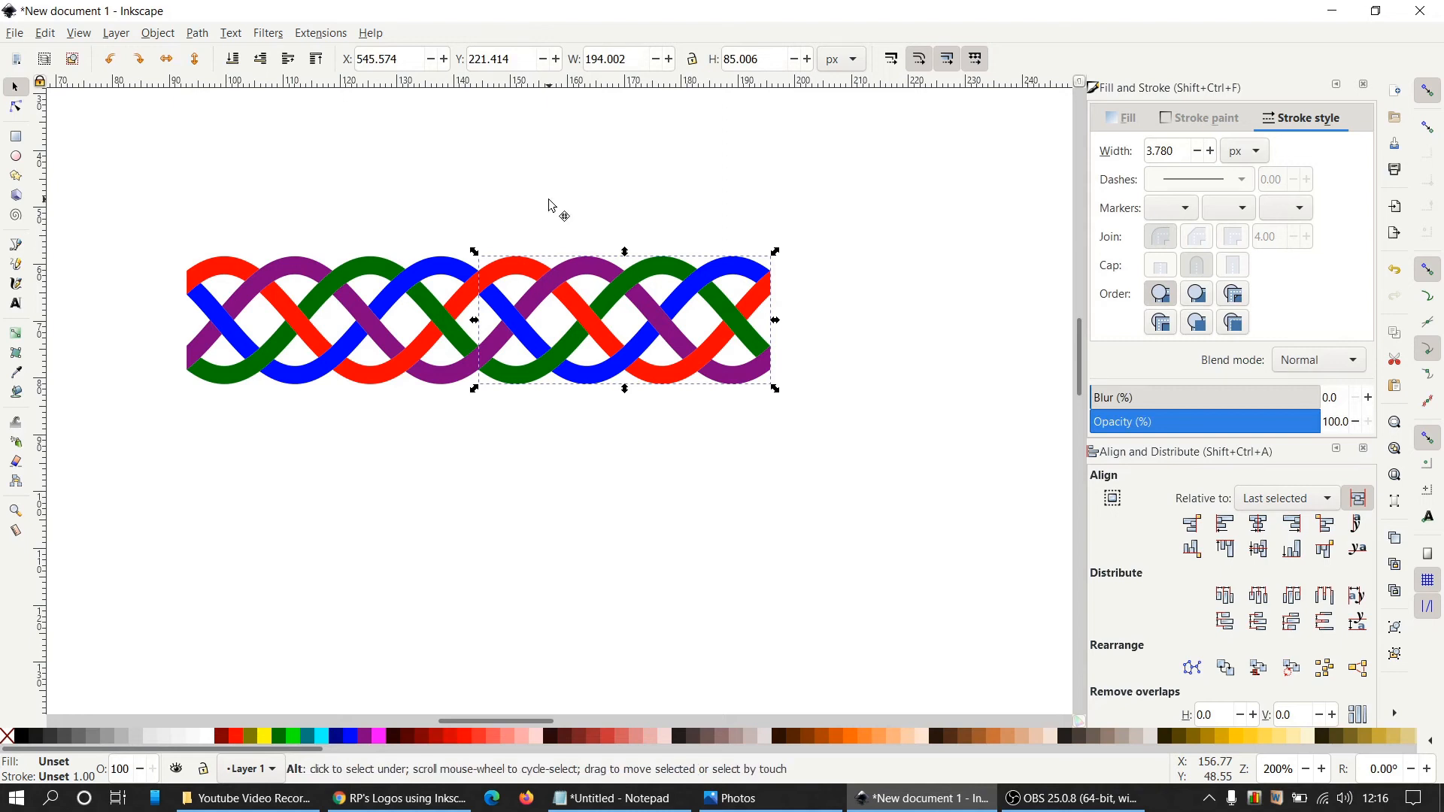
key(alt+Left)
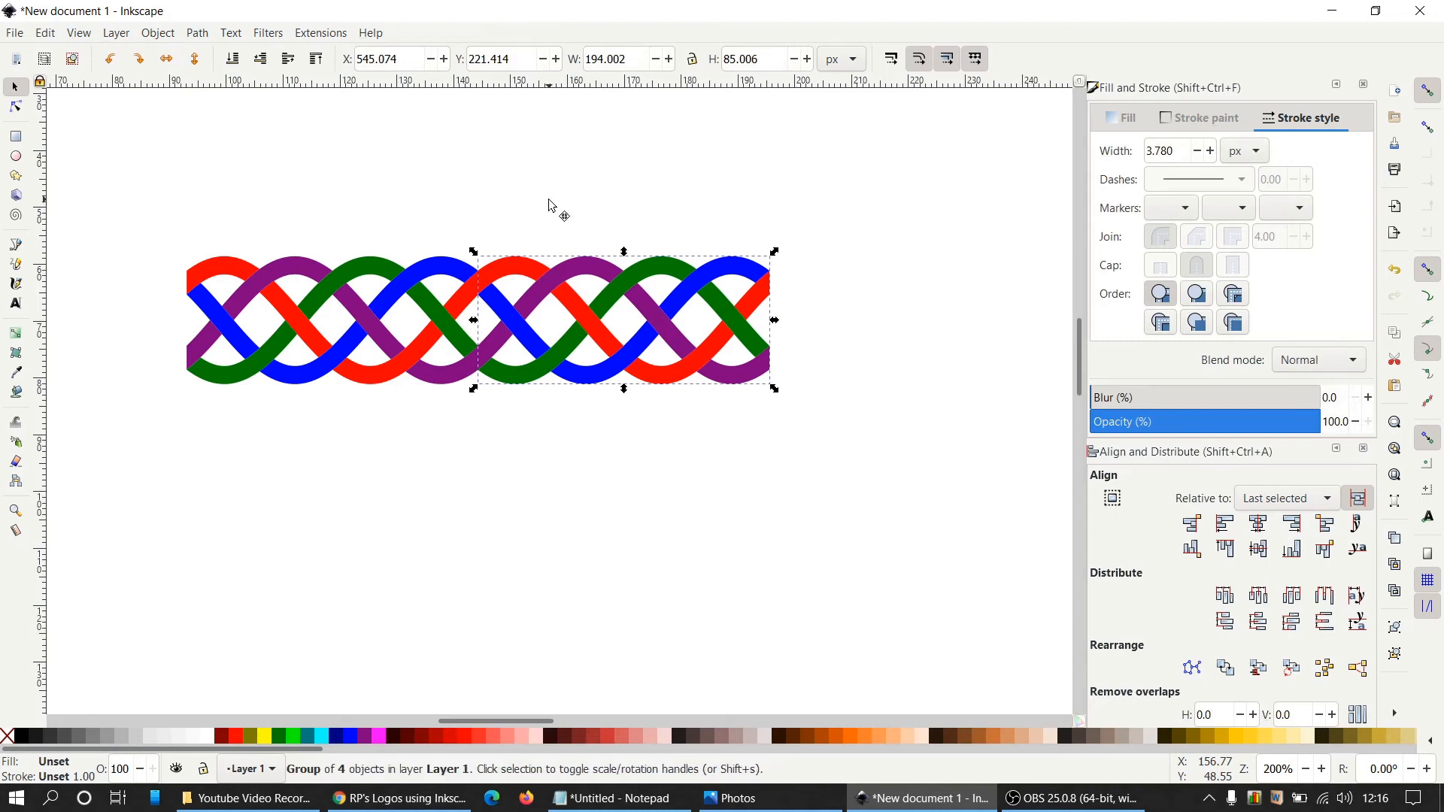
click(553, 206)
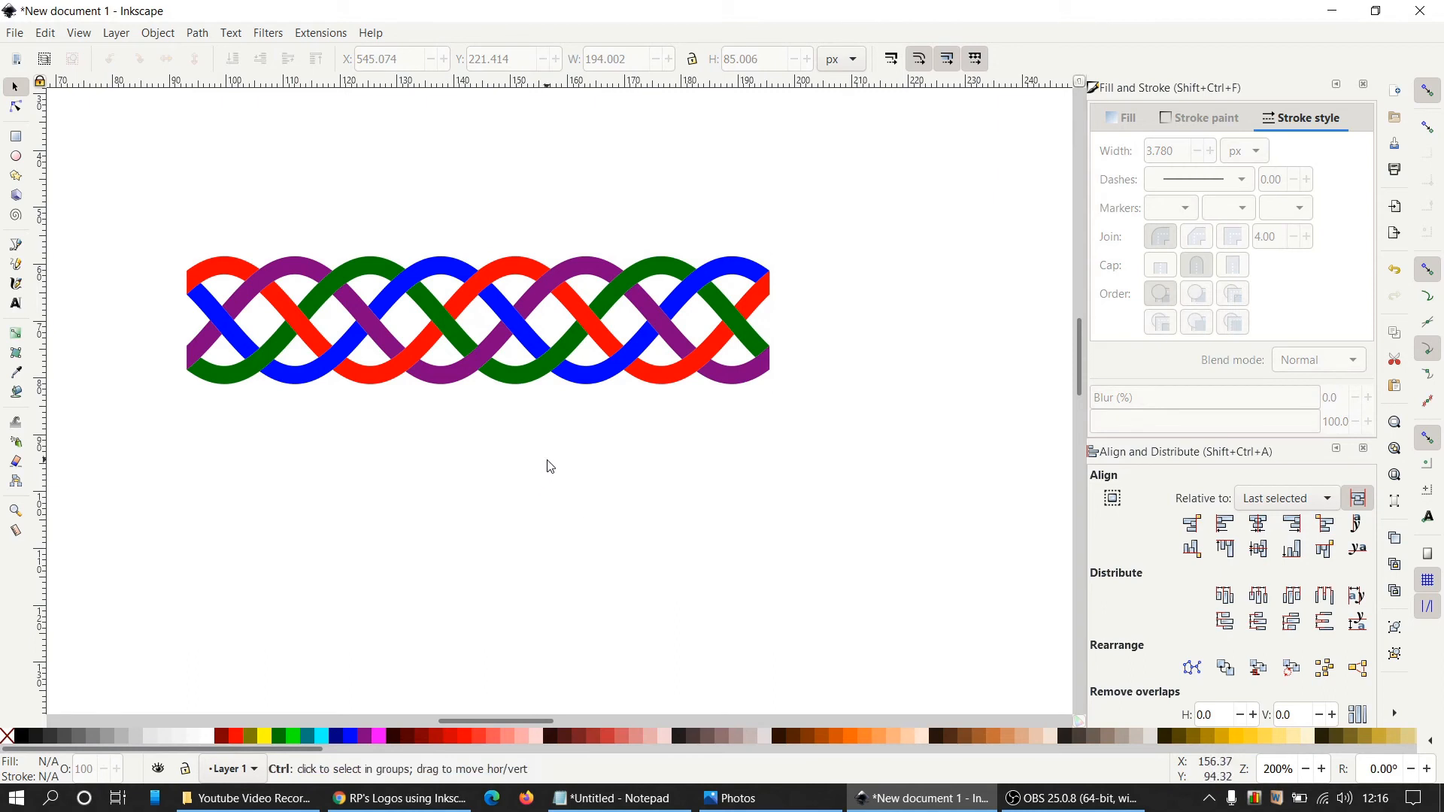
scroll(547, 460, up, 1)
scroll(547, 460, down, 1)
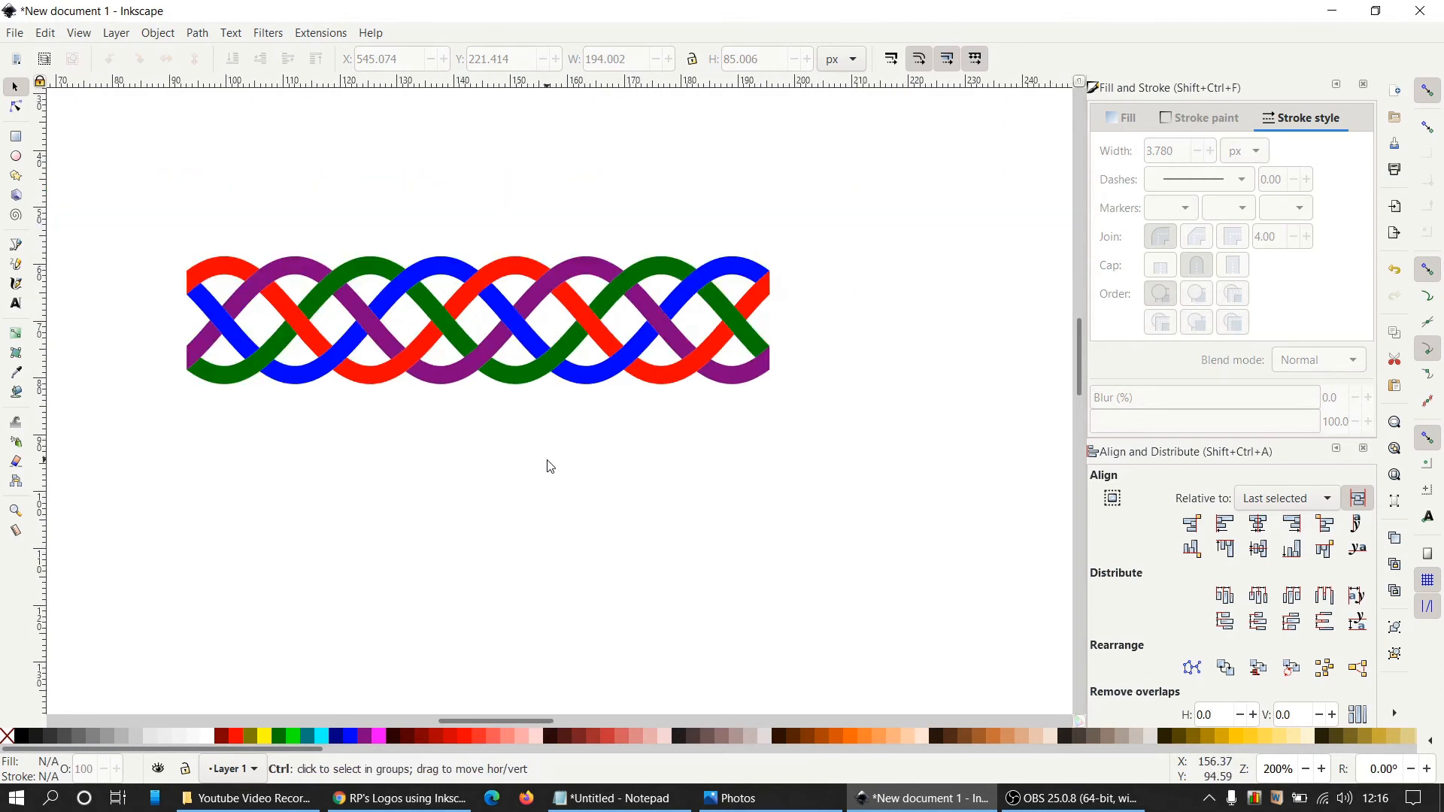
Add a third knot segment by duplicating the second, snapping it to the second's right end and nudging it 0.5 px left
click(683, 265)
key(ctrl+d)
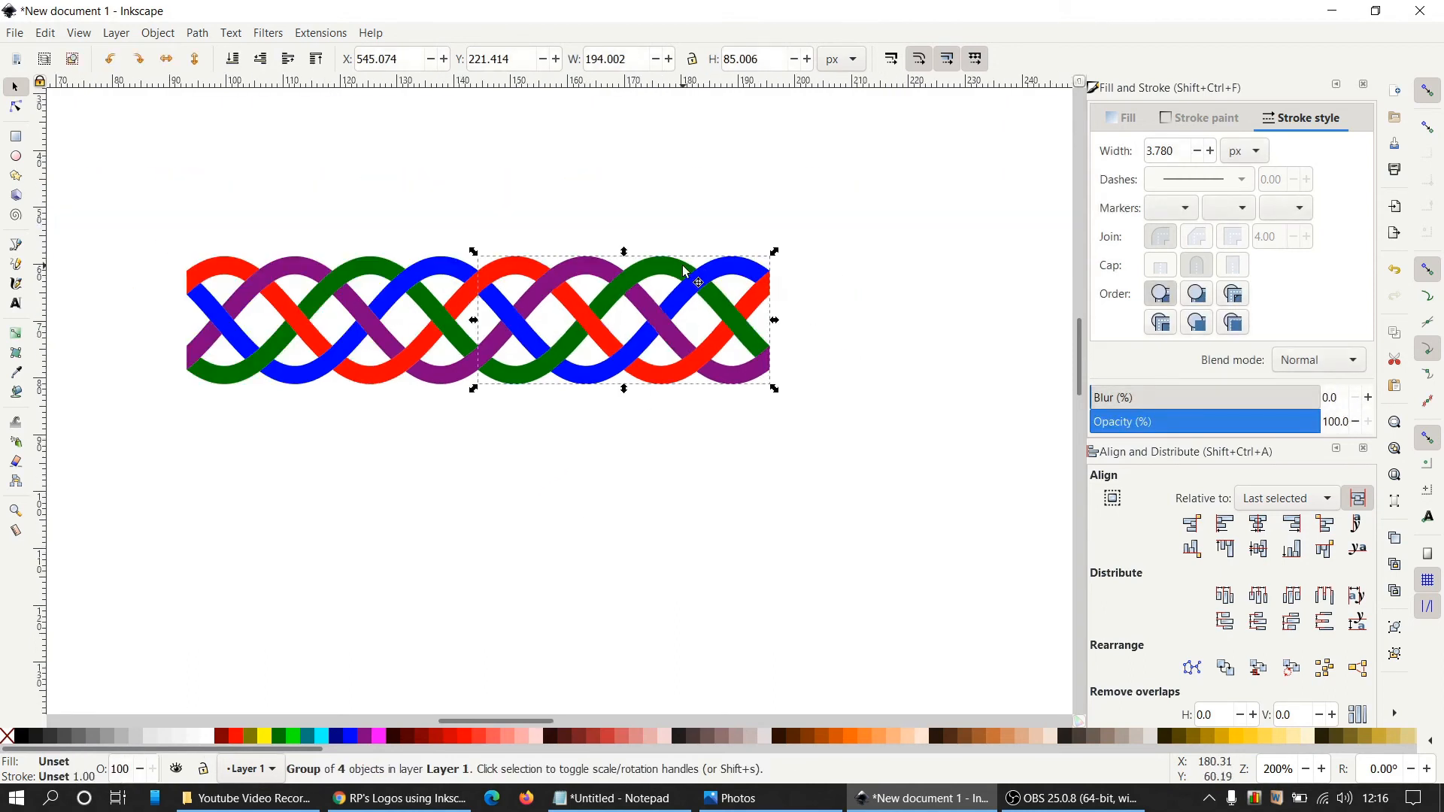
drag(683, 265, 960, 274)
click(821, 492)
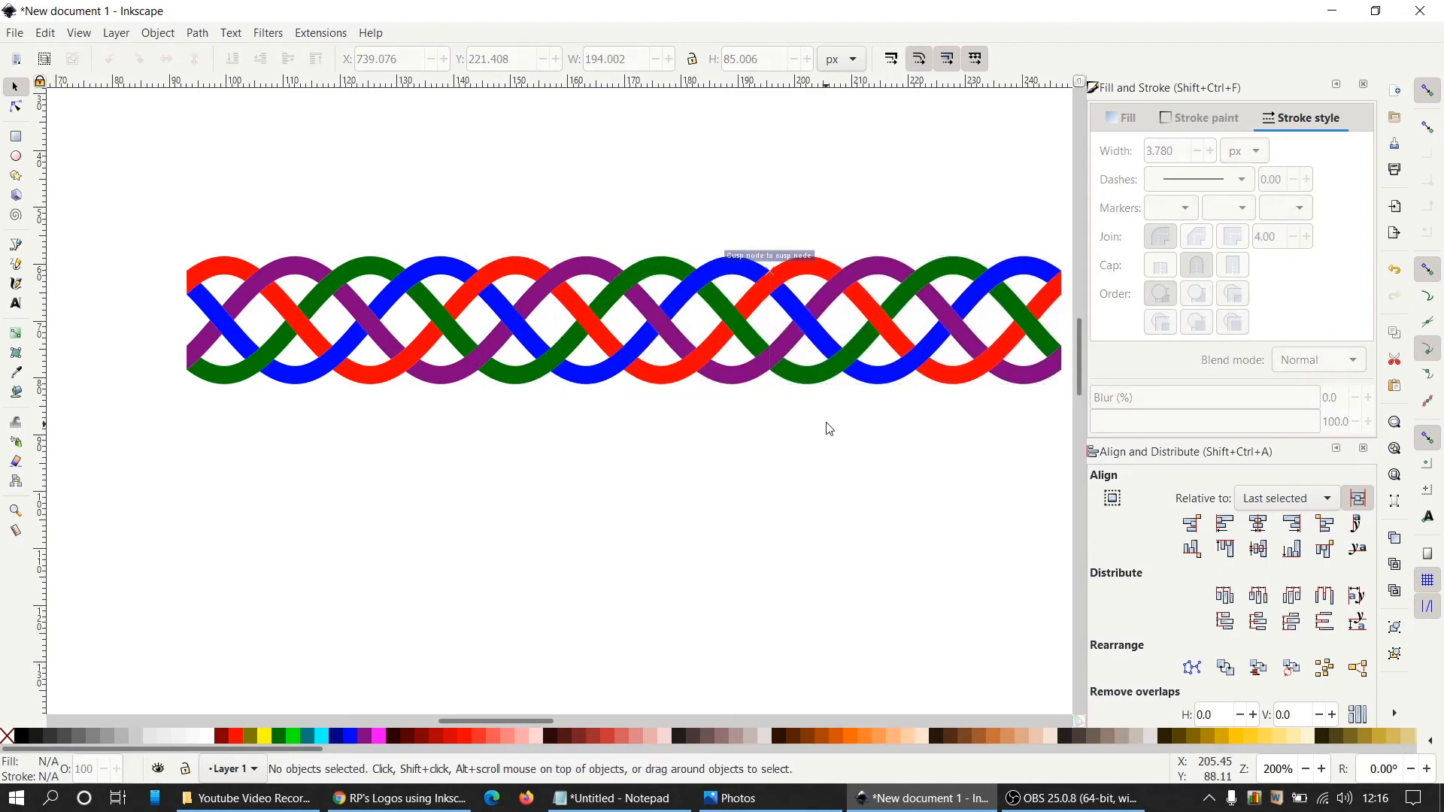
click(814, 277)
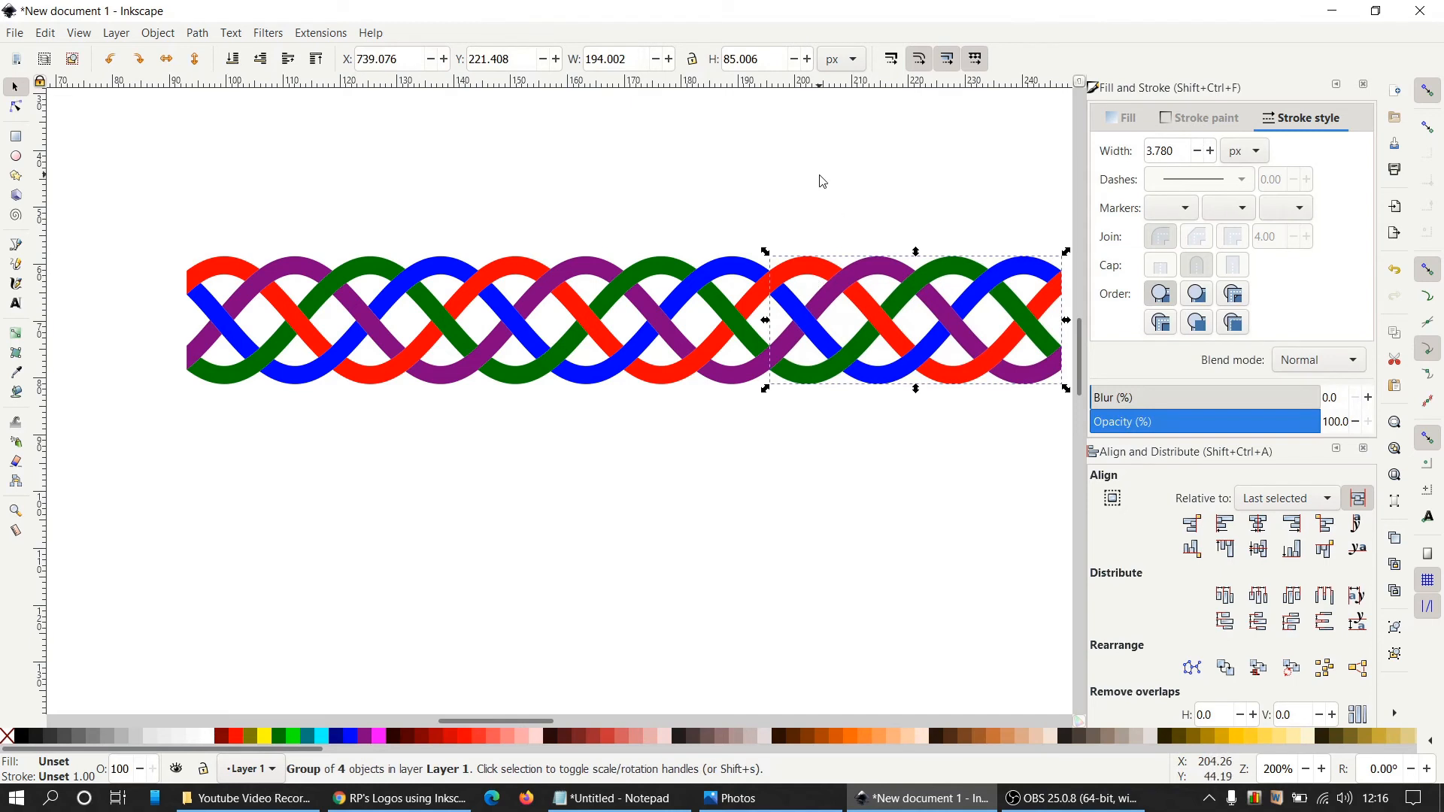
key(alt+Left)
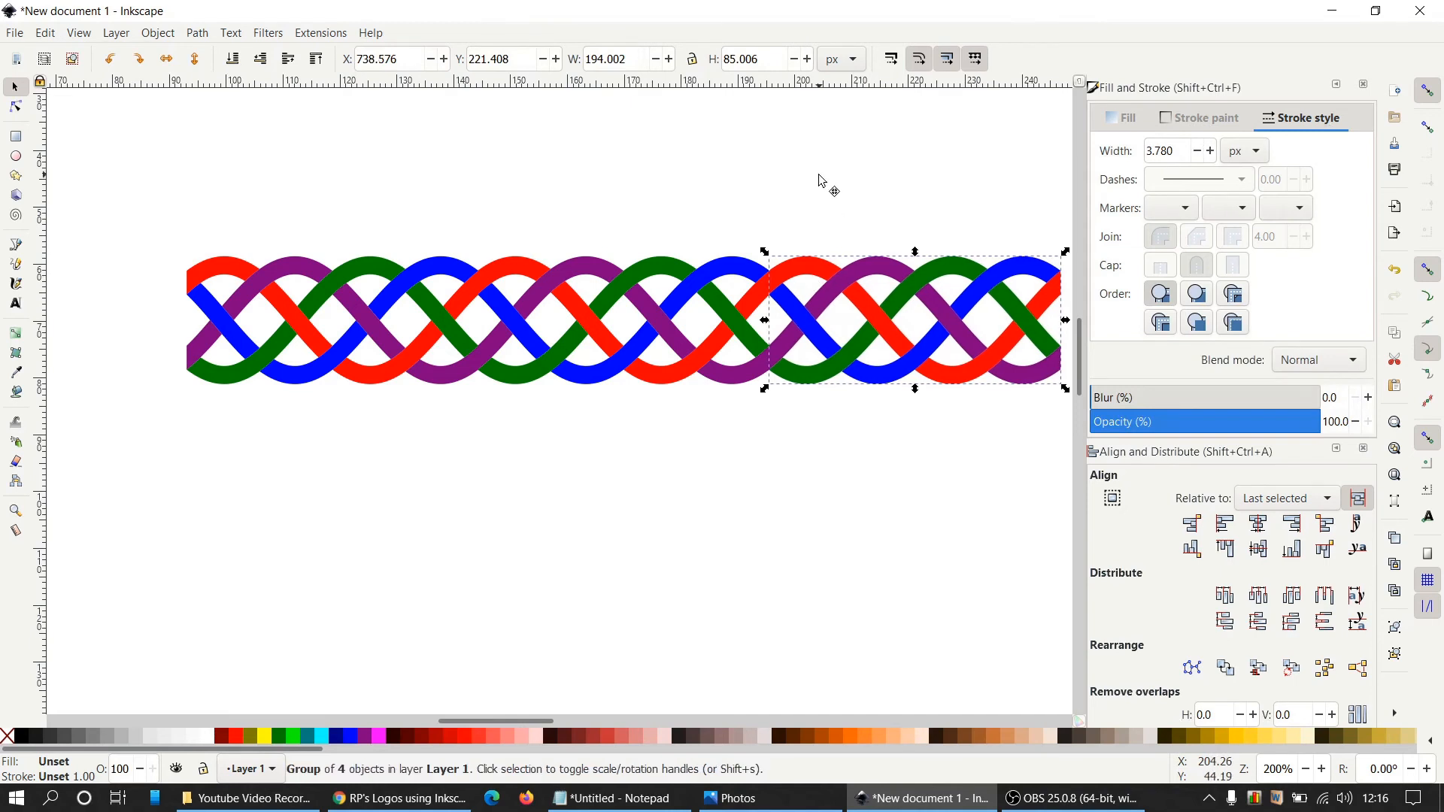
click(821, 181)
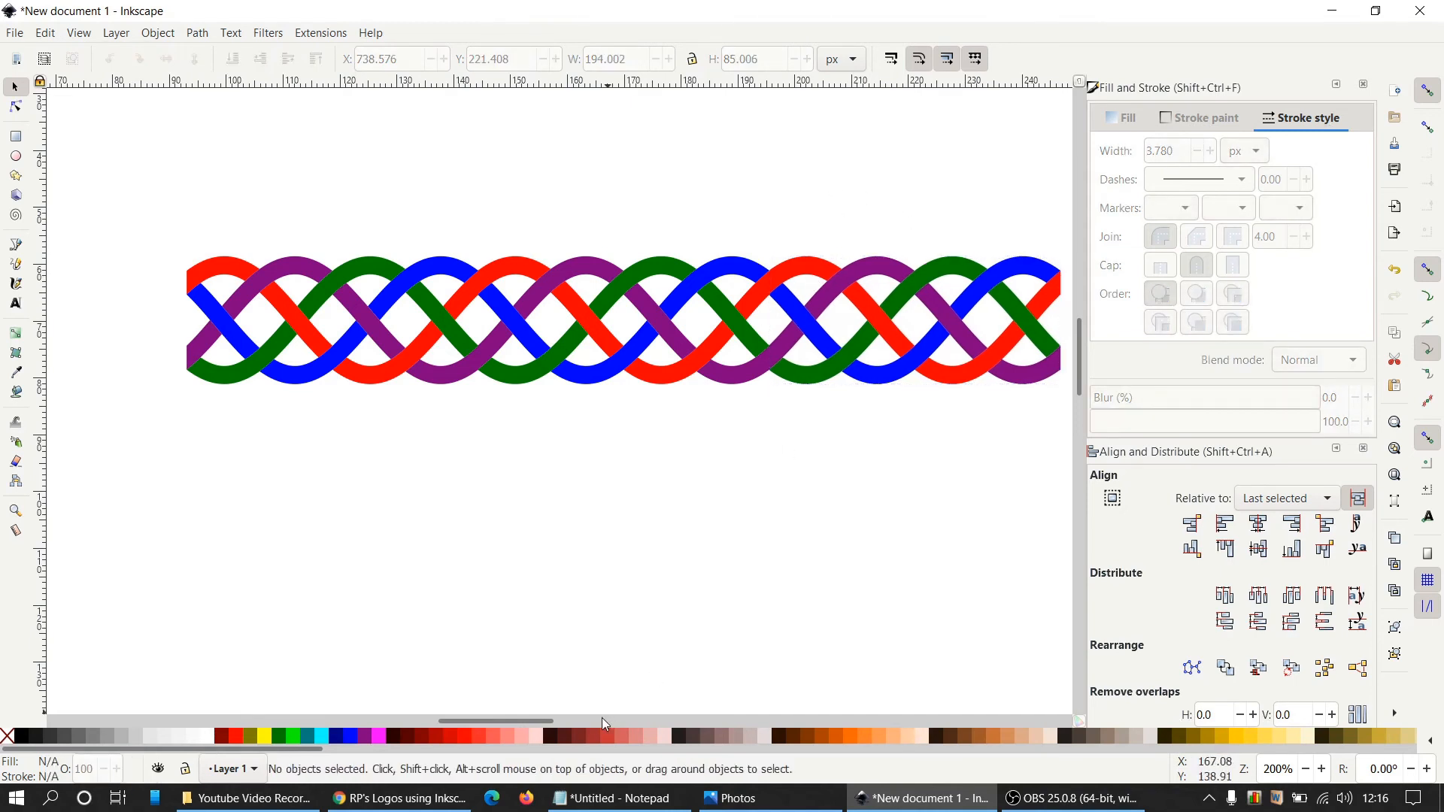
Select all three knot segments and ungroup them into individual wave paths
drag(550, 723, 552, 722)
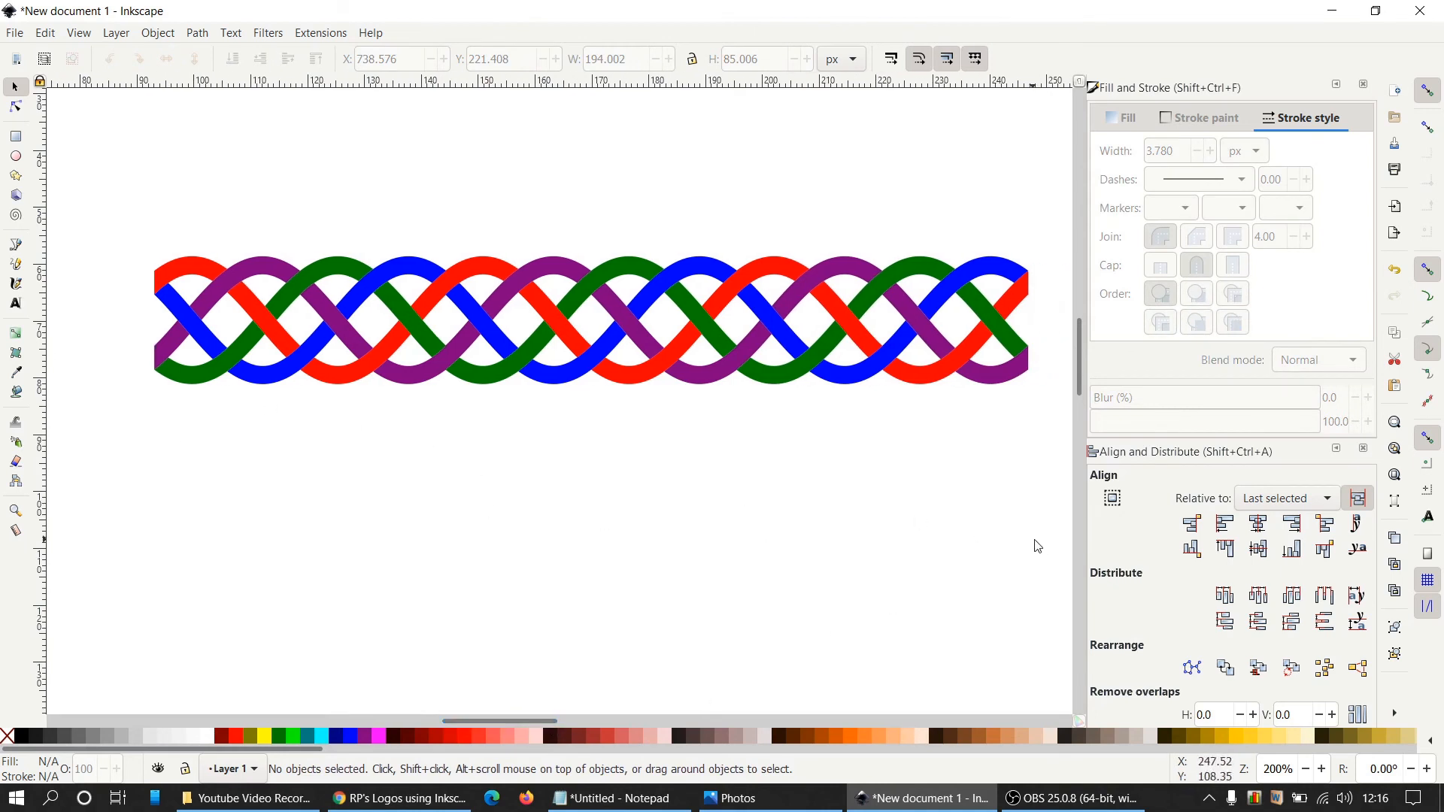
drag(87, 183, 1067, 486)
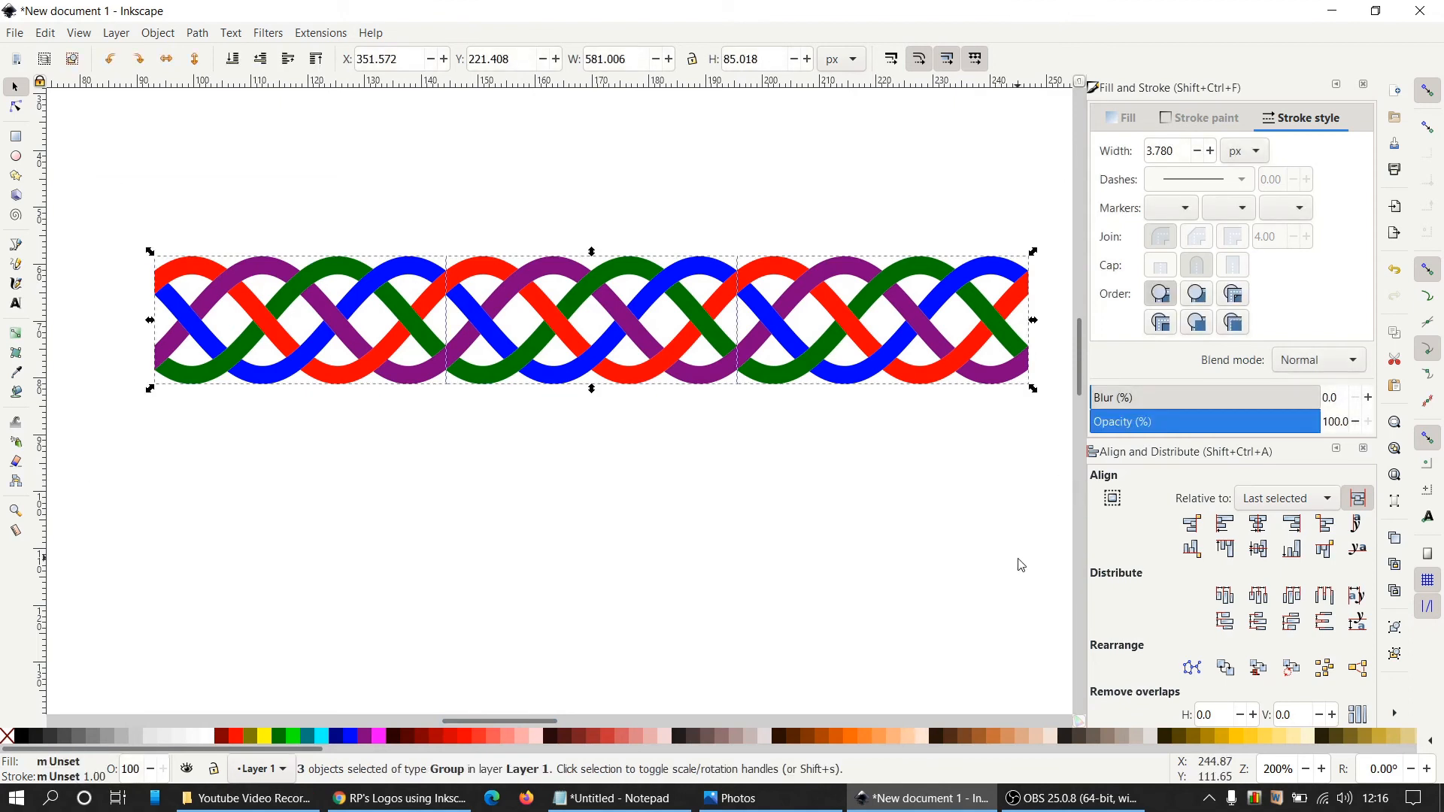
click(1396, 654)
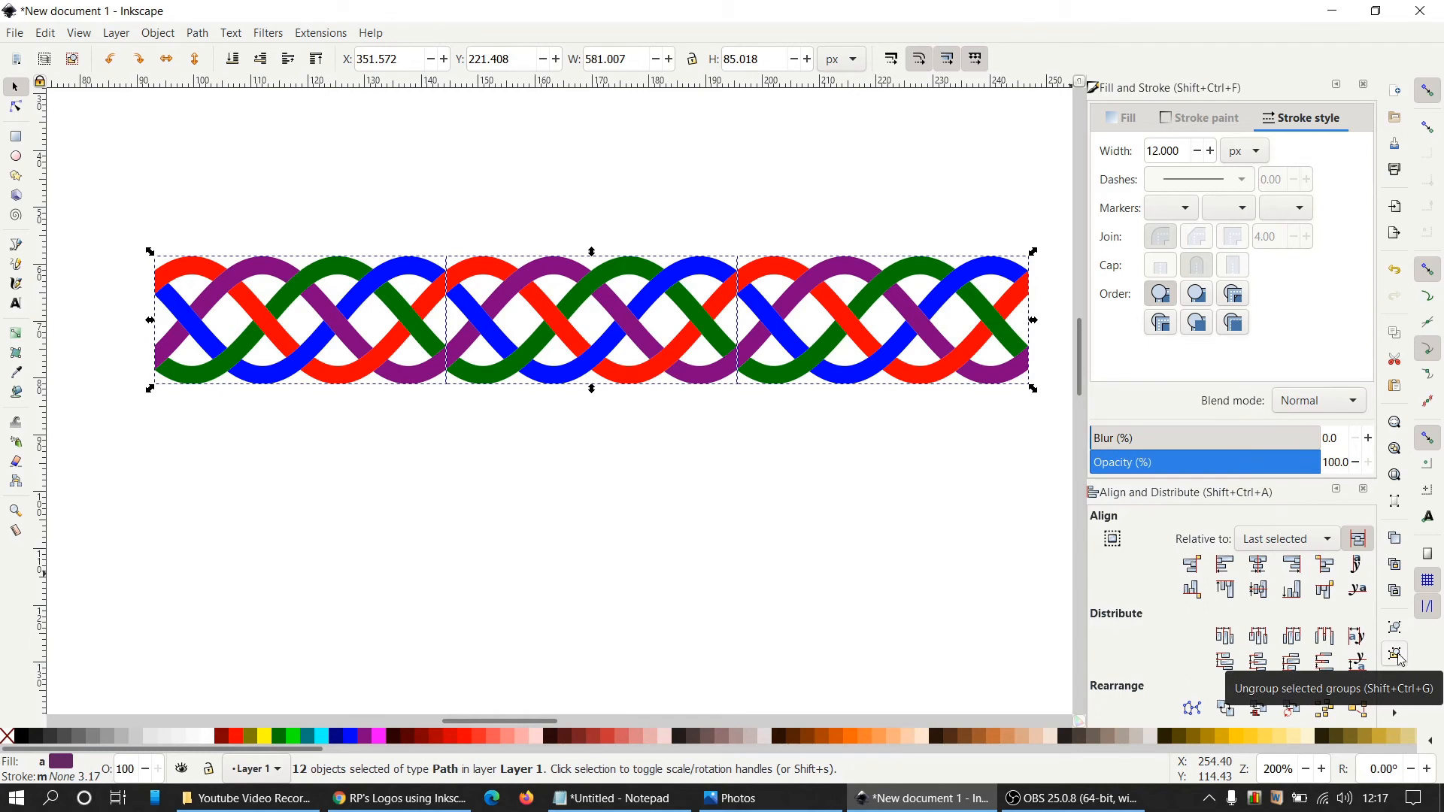
click(1396, 654)
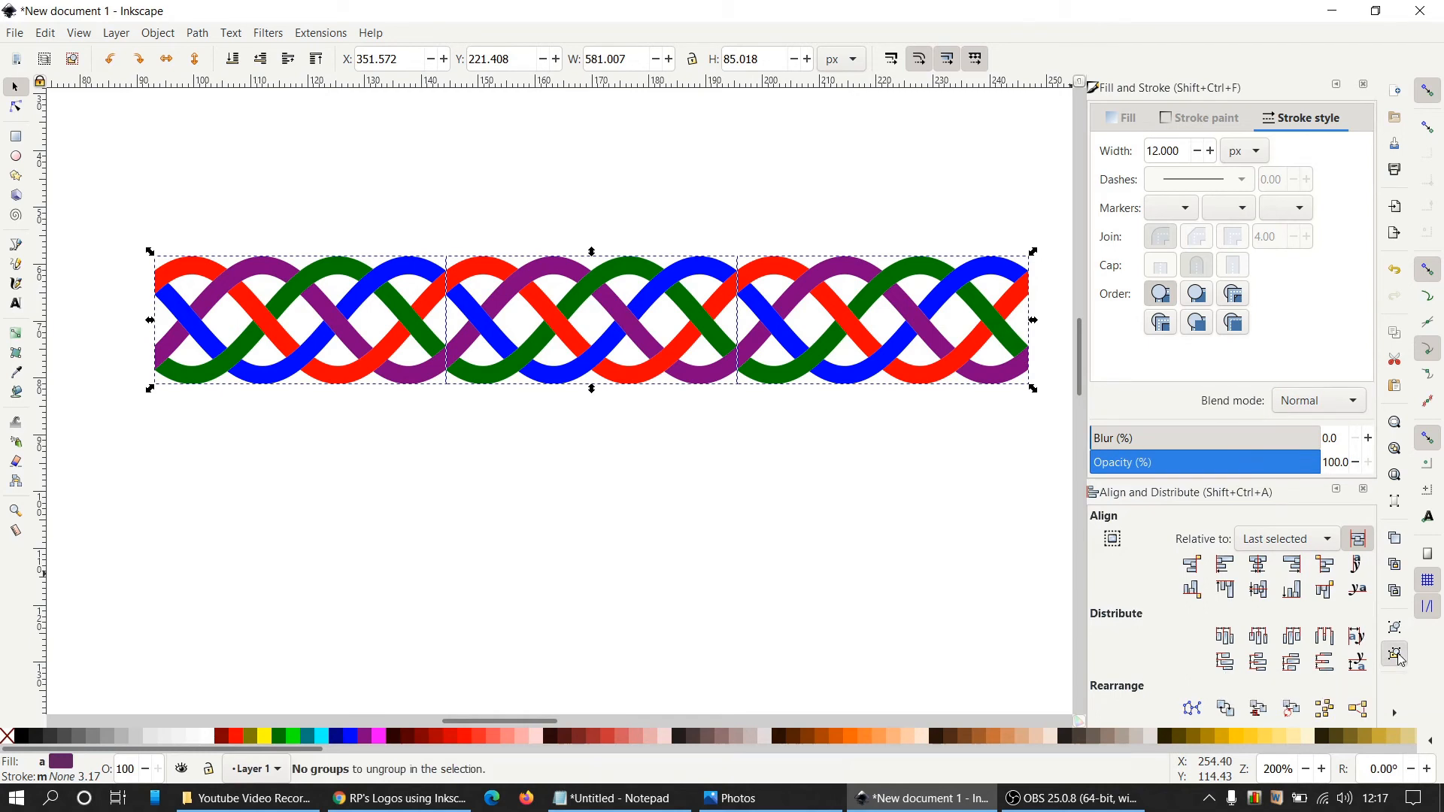
Union the three red wave paths across the strip into one continuous red path
click(747, 601)
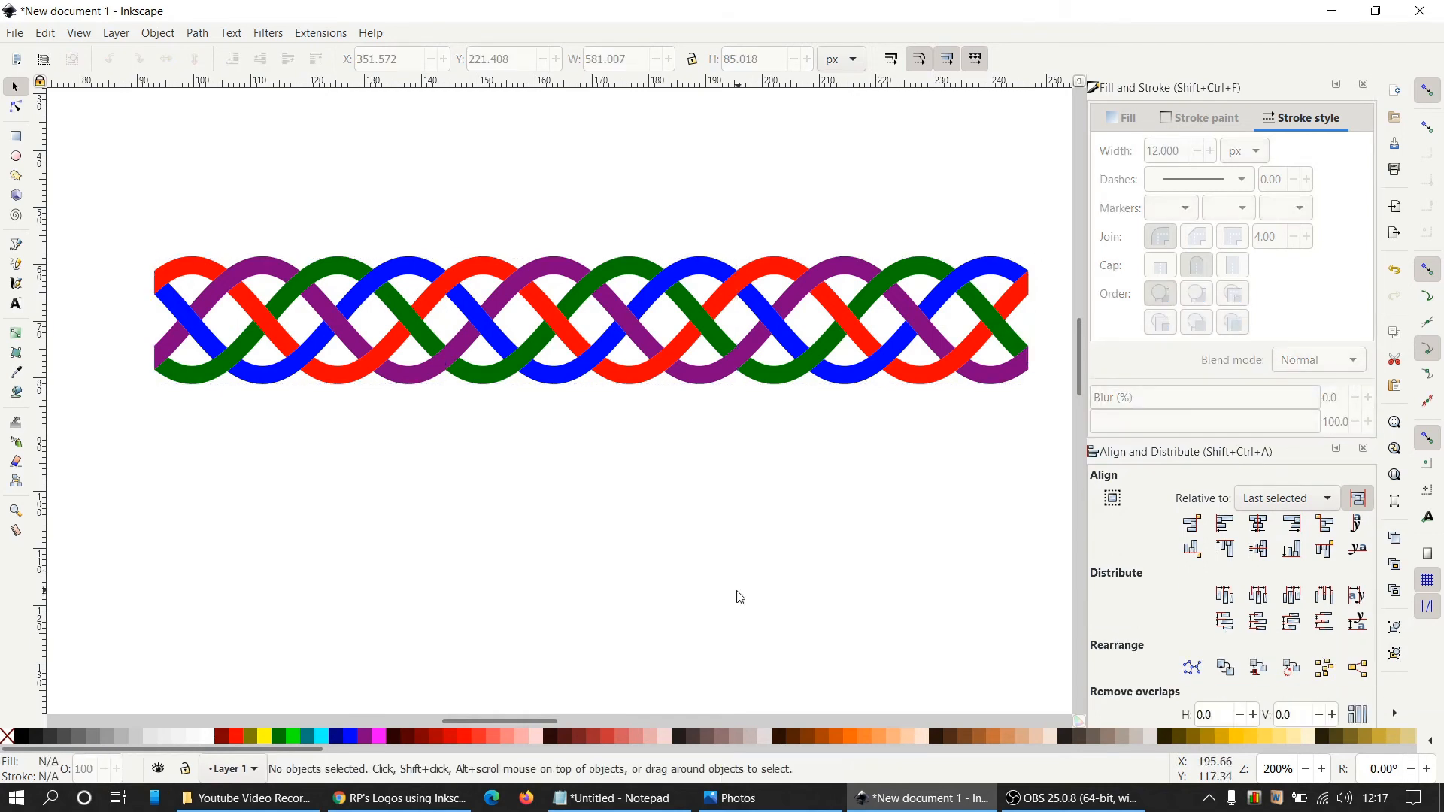
click(188, 277)
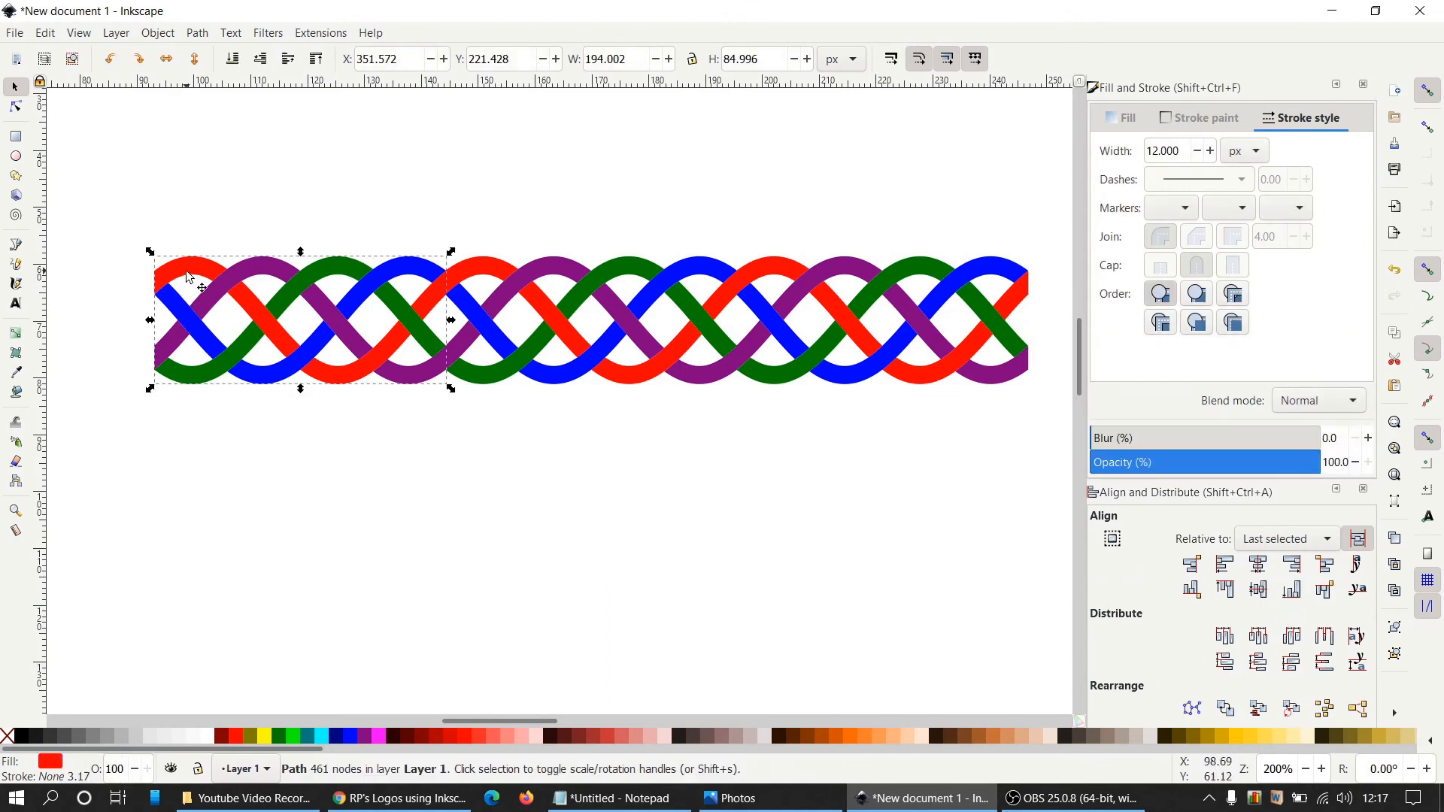
shift+click(658, 378)
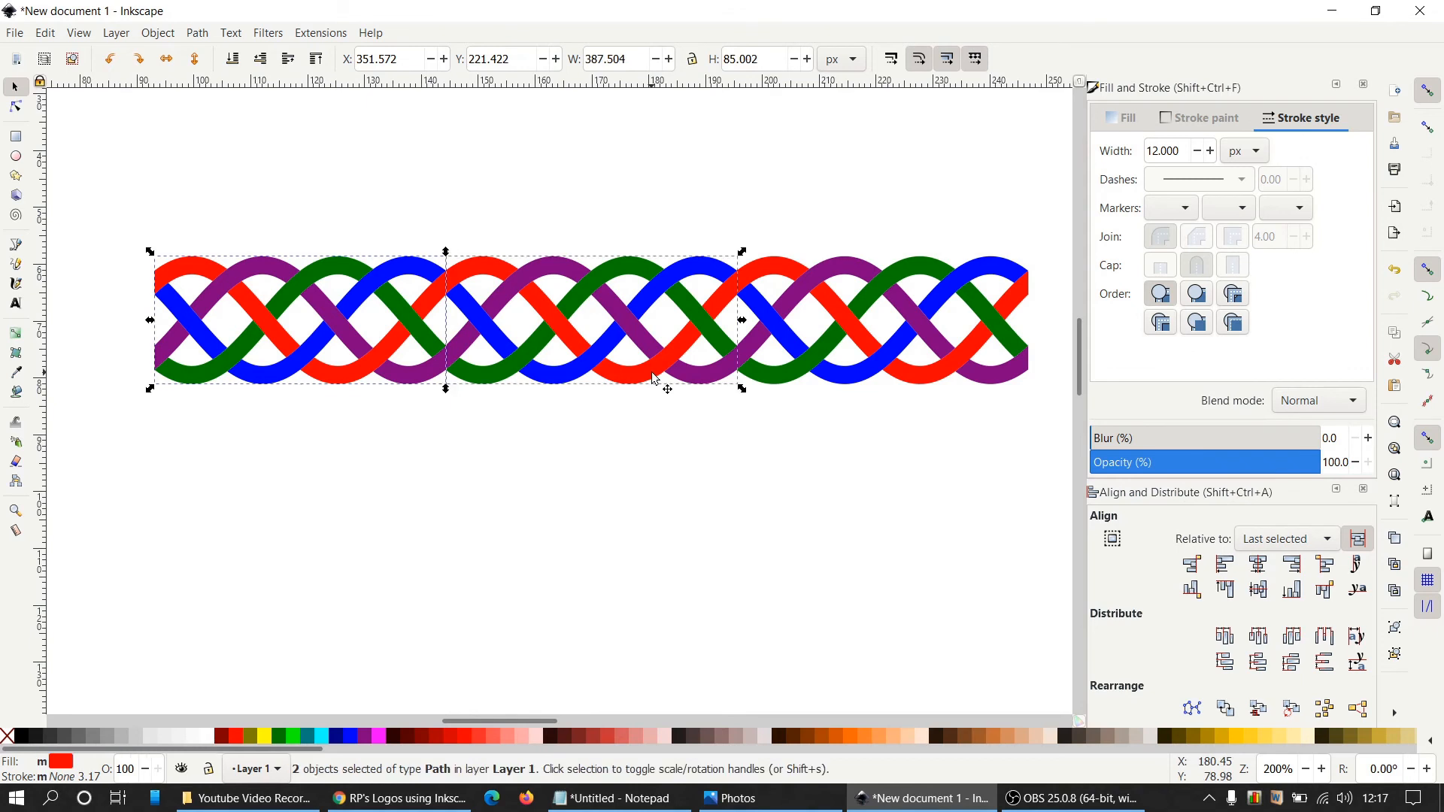
shift+click(944, 375)
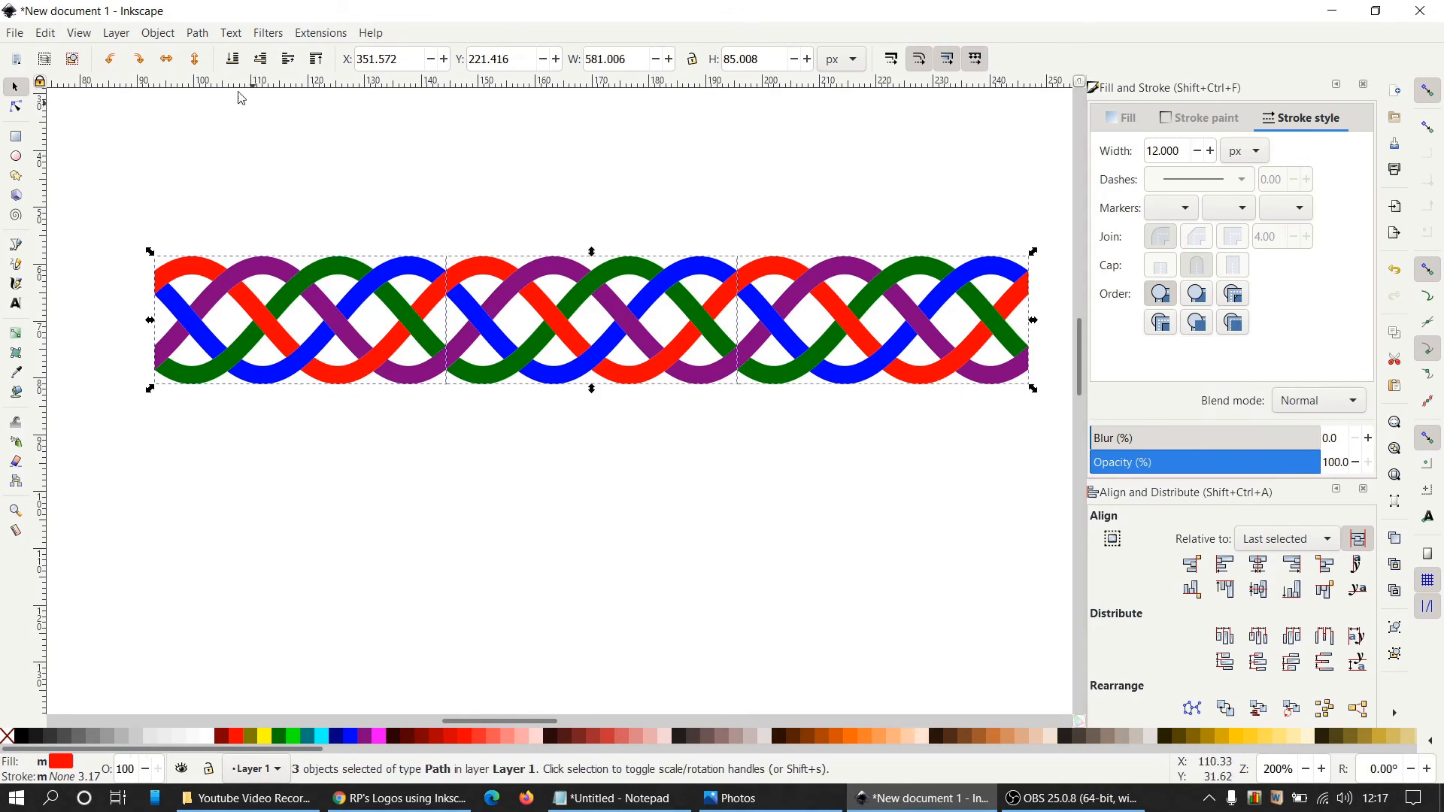
click(198, 34)
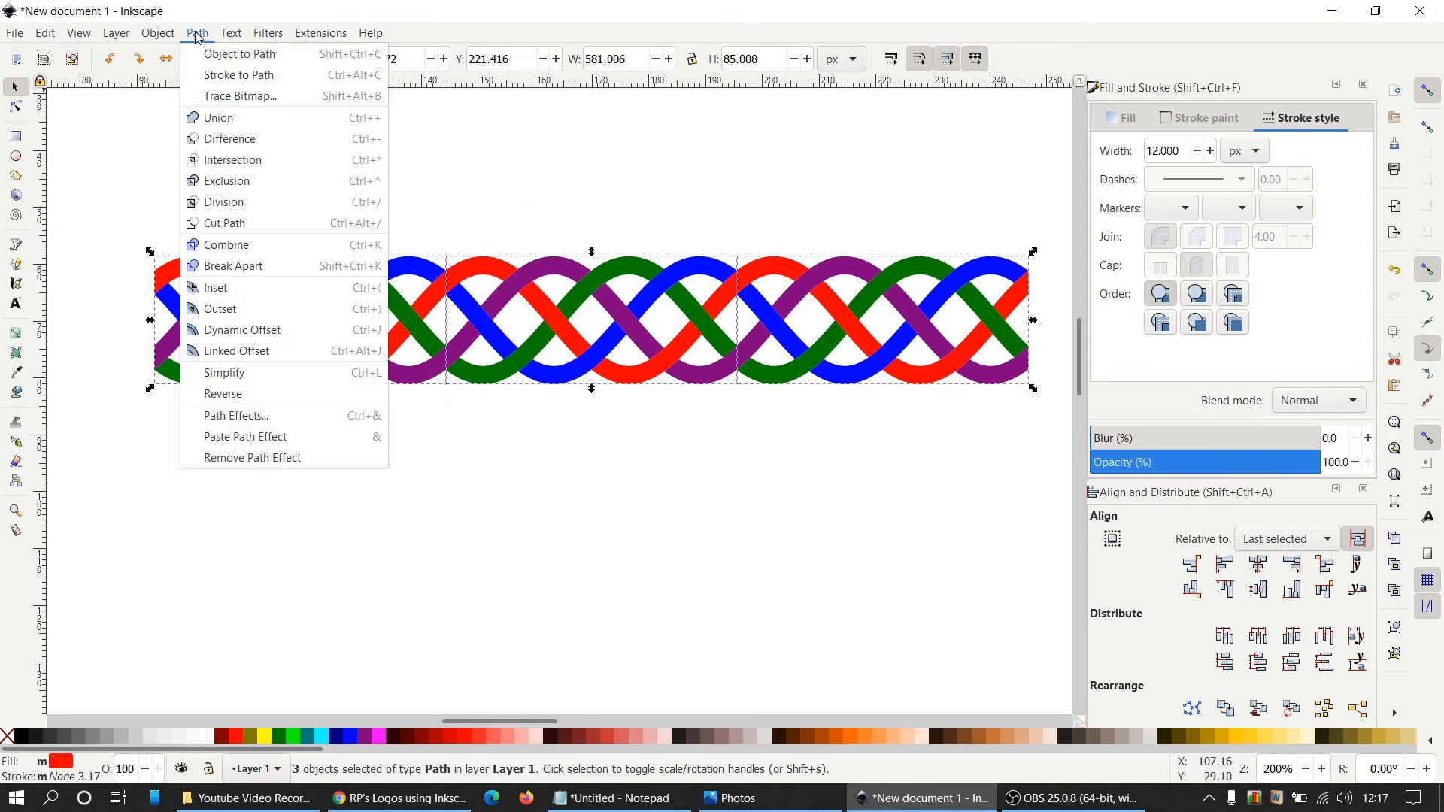
click(218, 125)
click(354, 120)
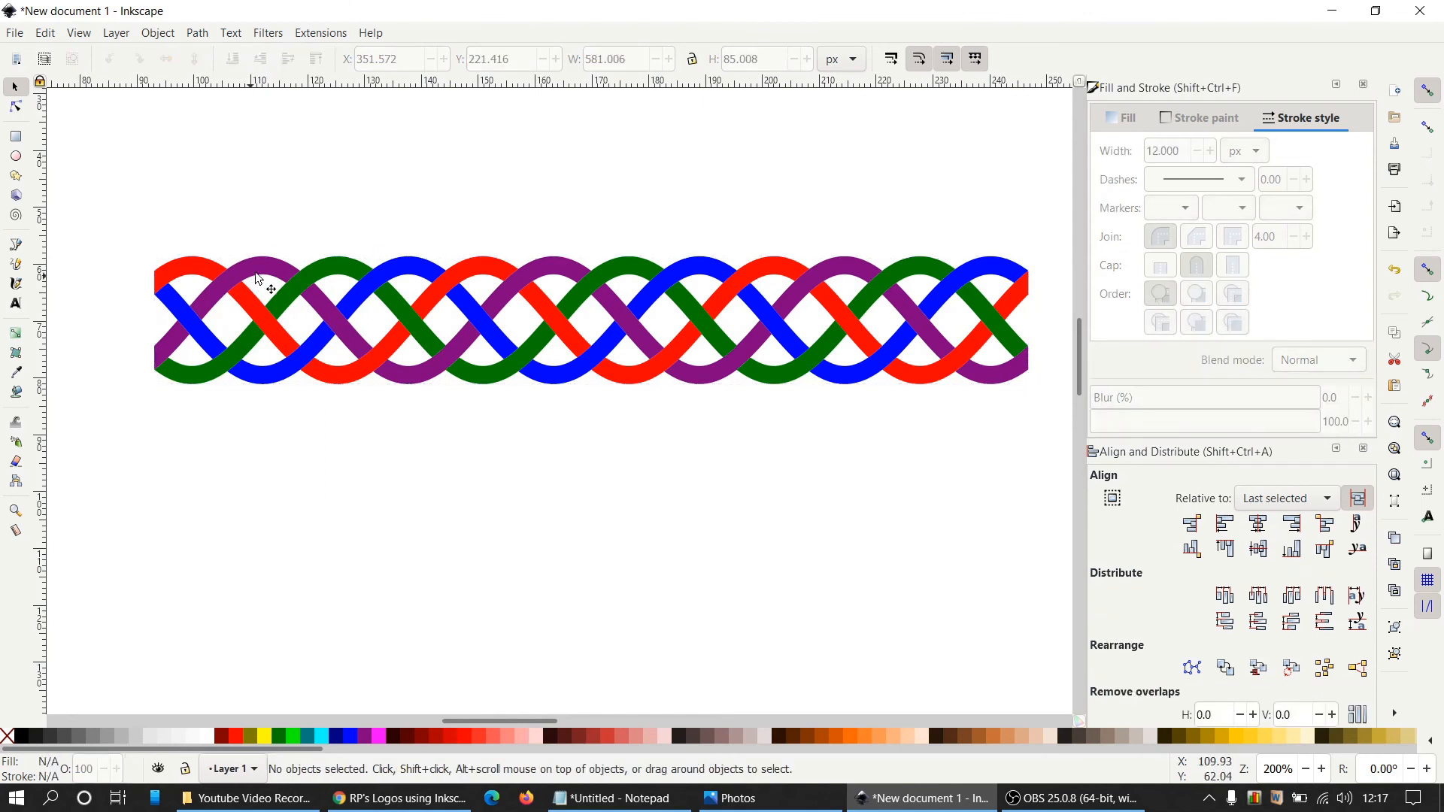
Union the three purple wave paths across the strip into a single purple path
click(263, 276)
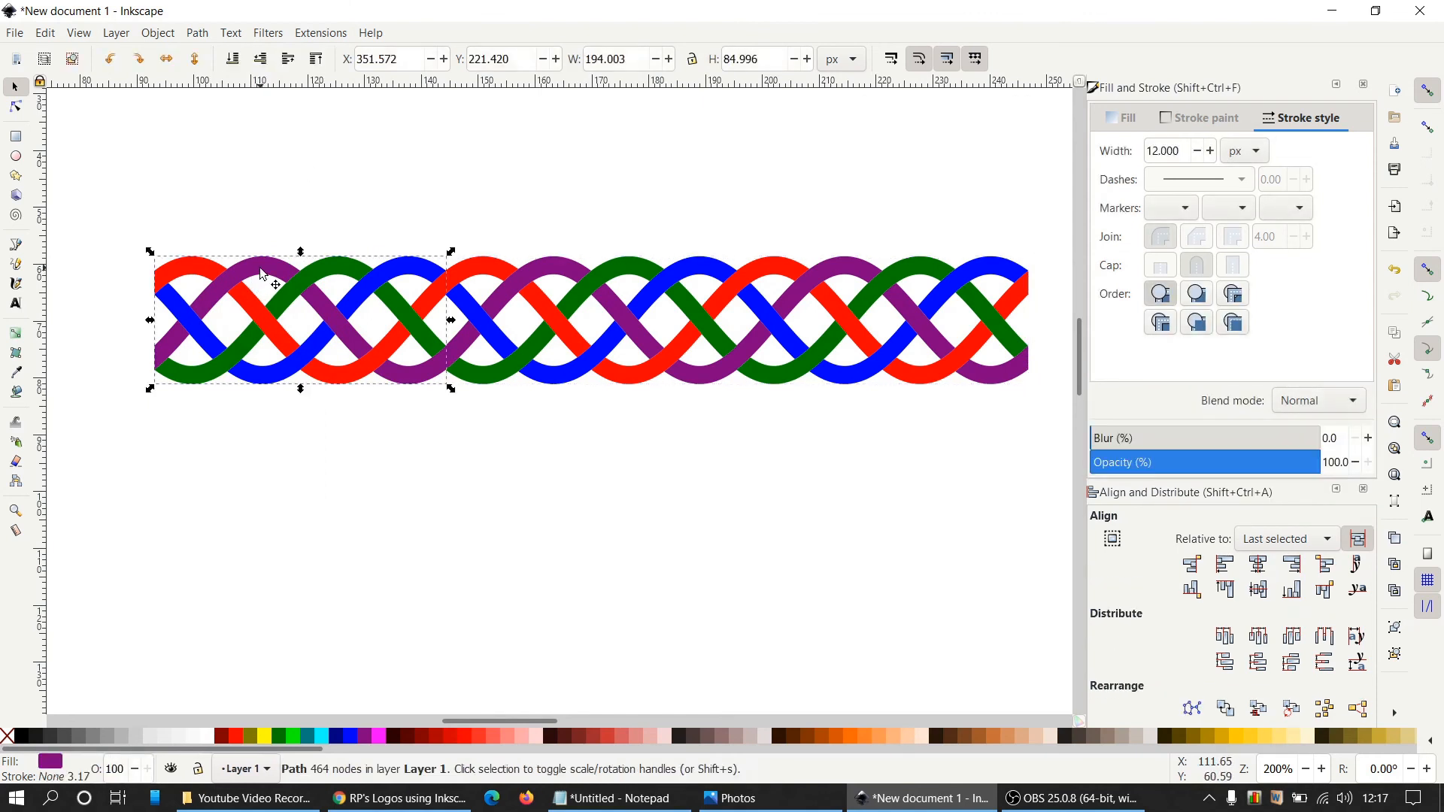
shift+click(583, 281)
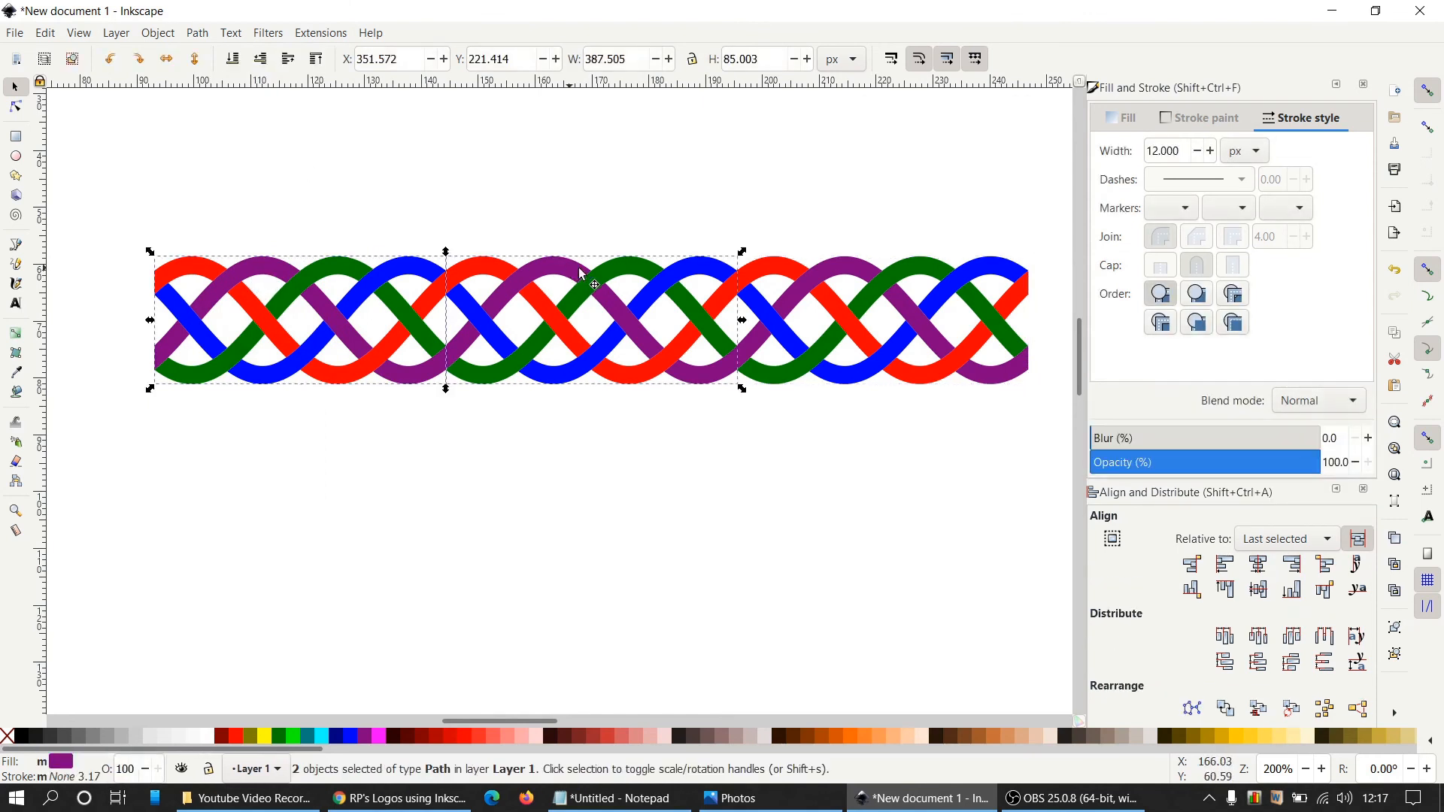
shift+click(866, 275)
click(197, 33)
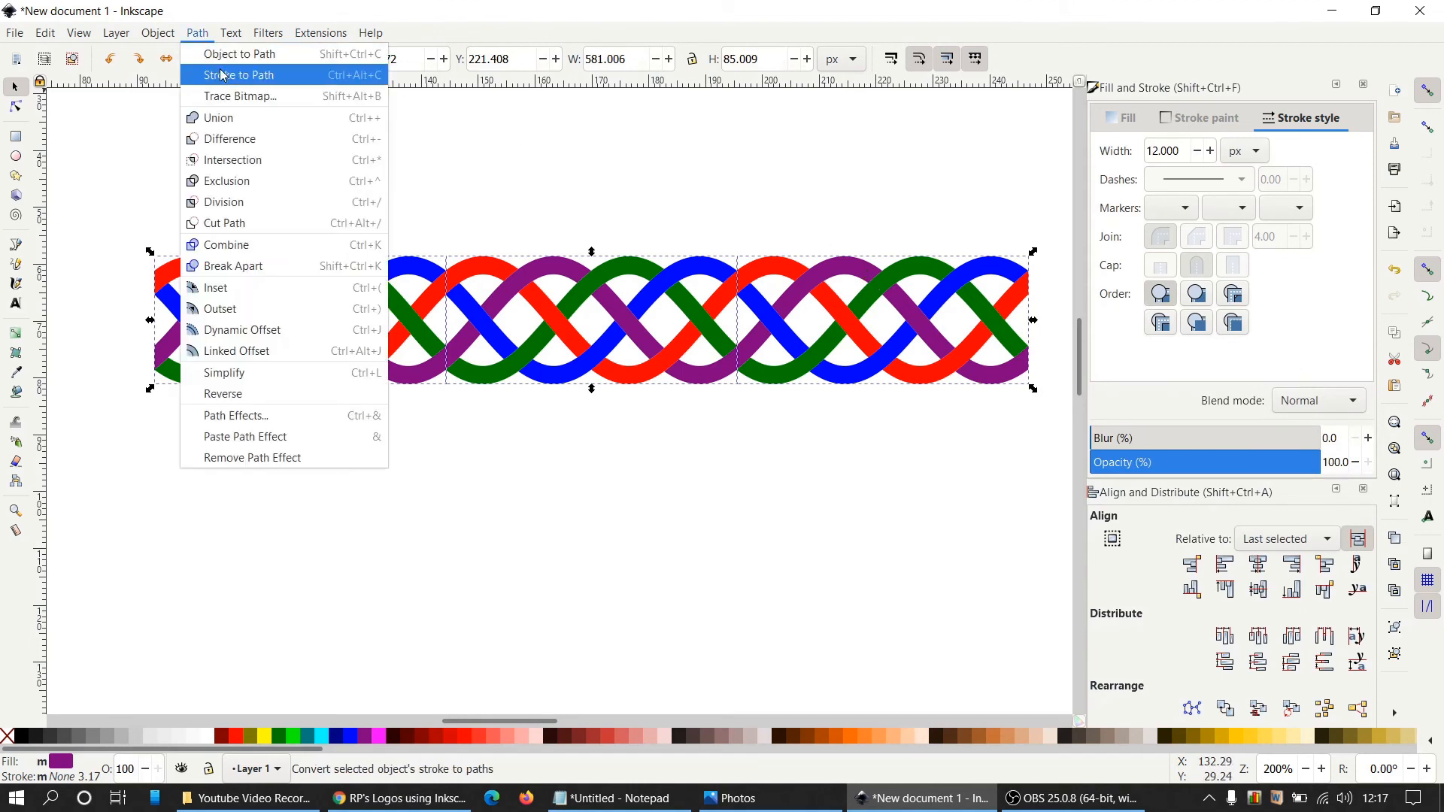
click(230, 122)
click(397, 153)
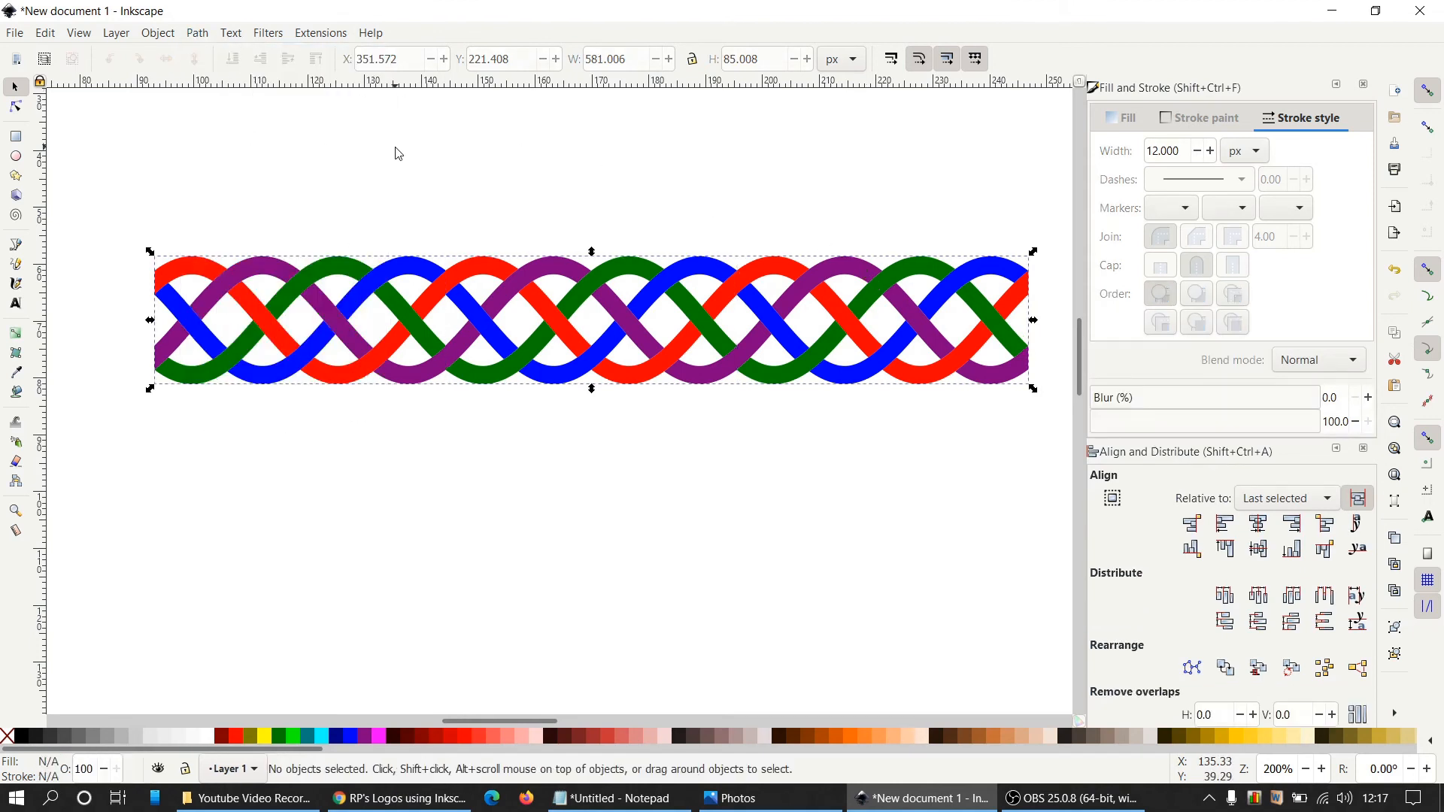
Union the three green wave paths across the strip into a single green path
click(339, 261)
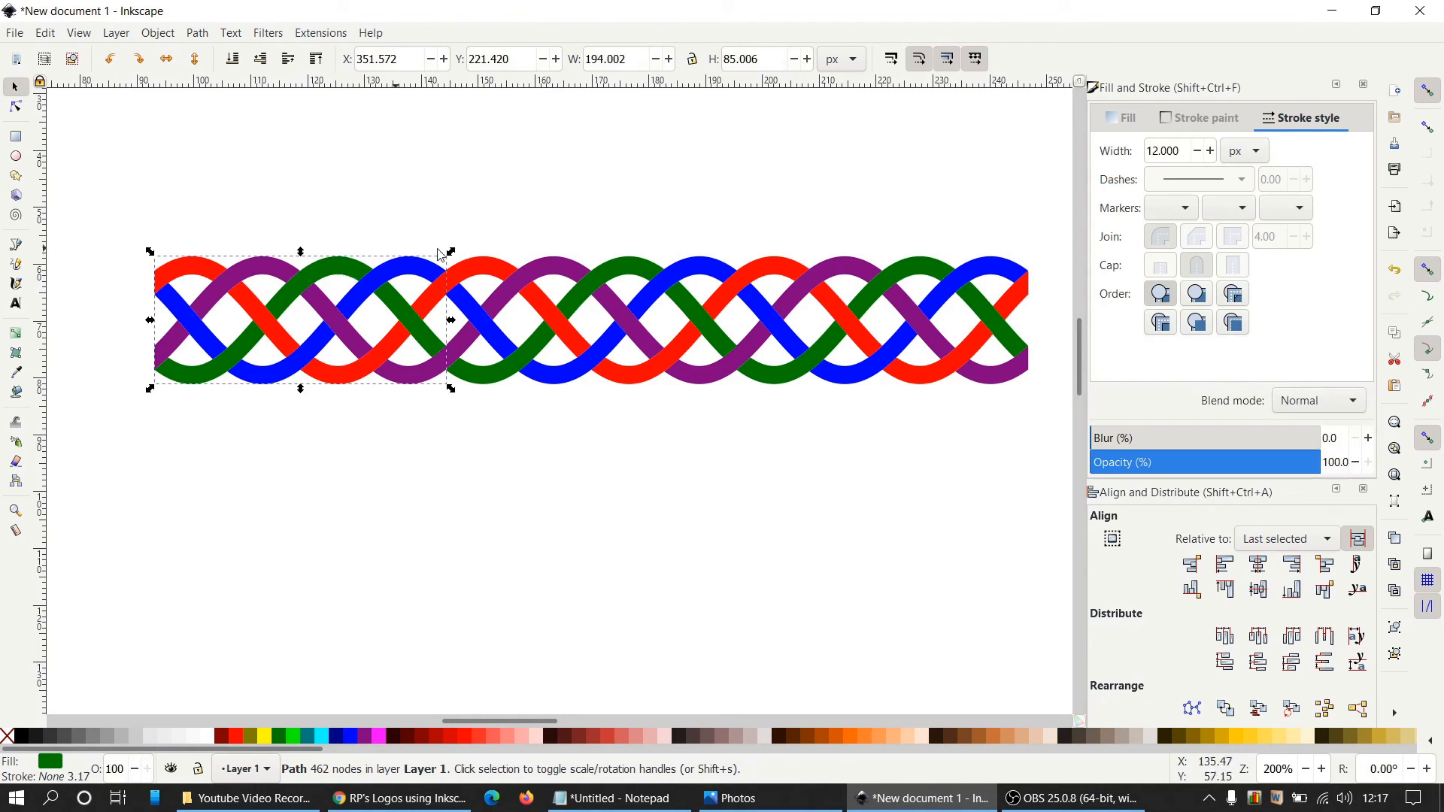
shift+click(652, 273)
shift+click(929, 272)
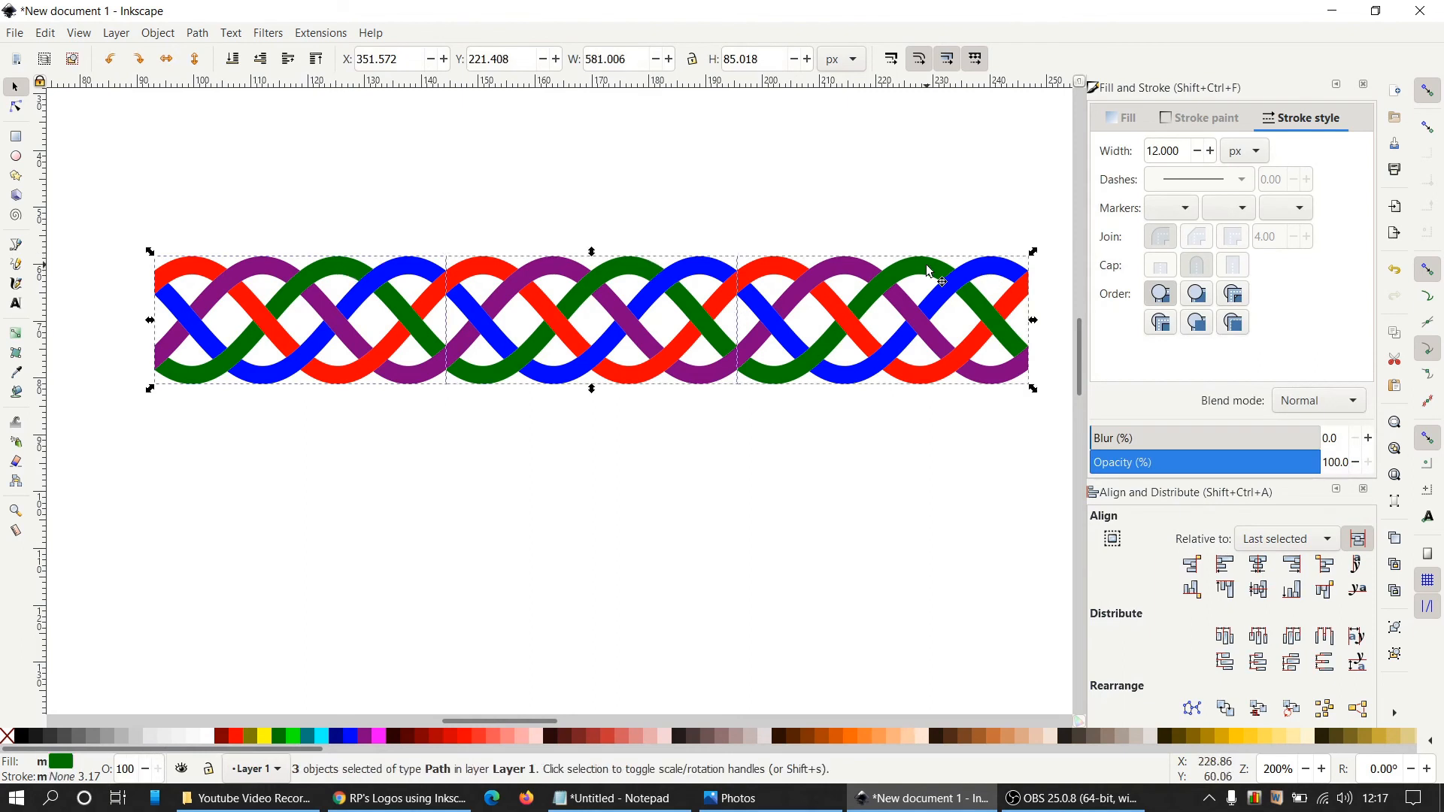
click(197, 33)
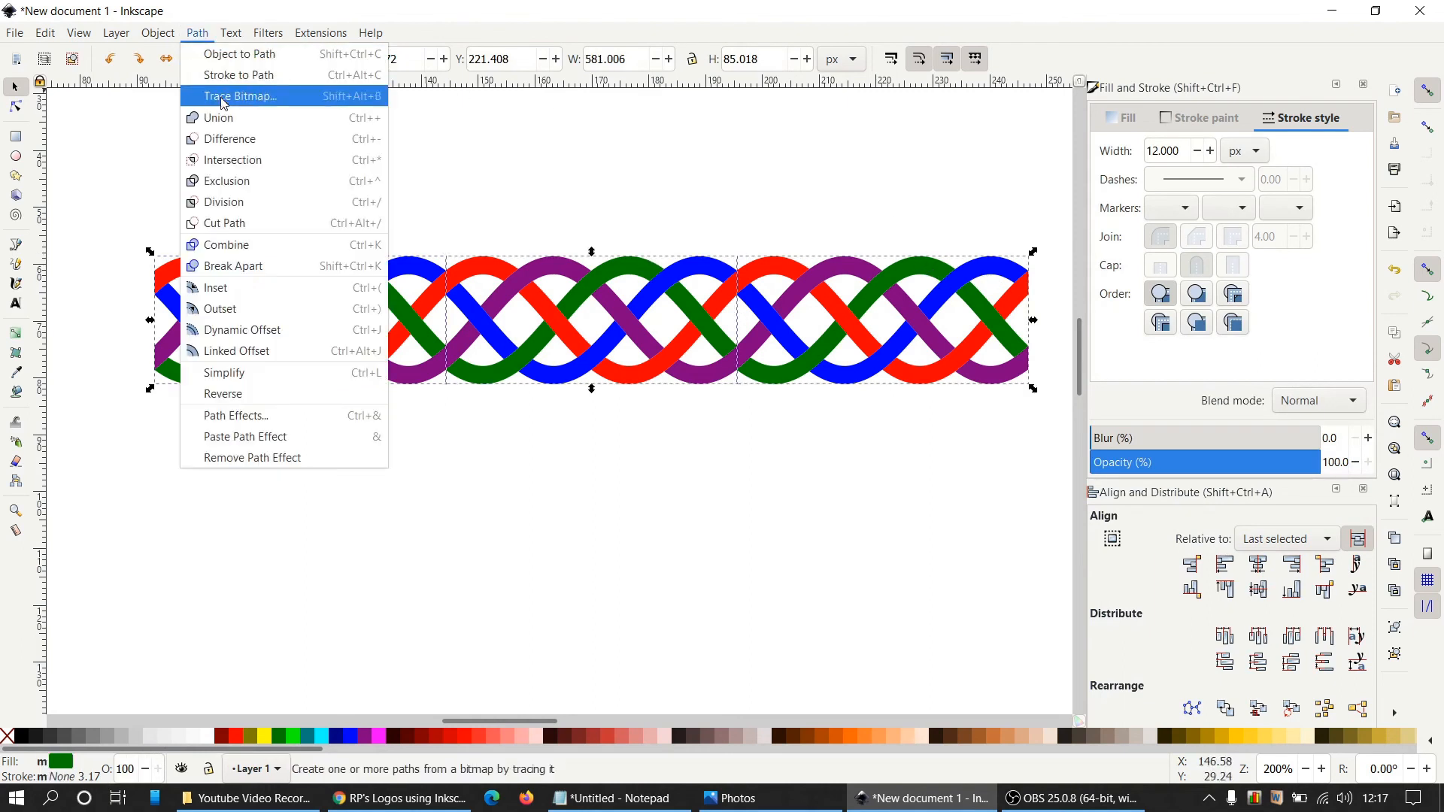
click(226, 120)
click(509, 154)
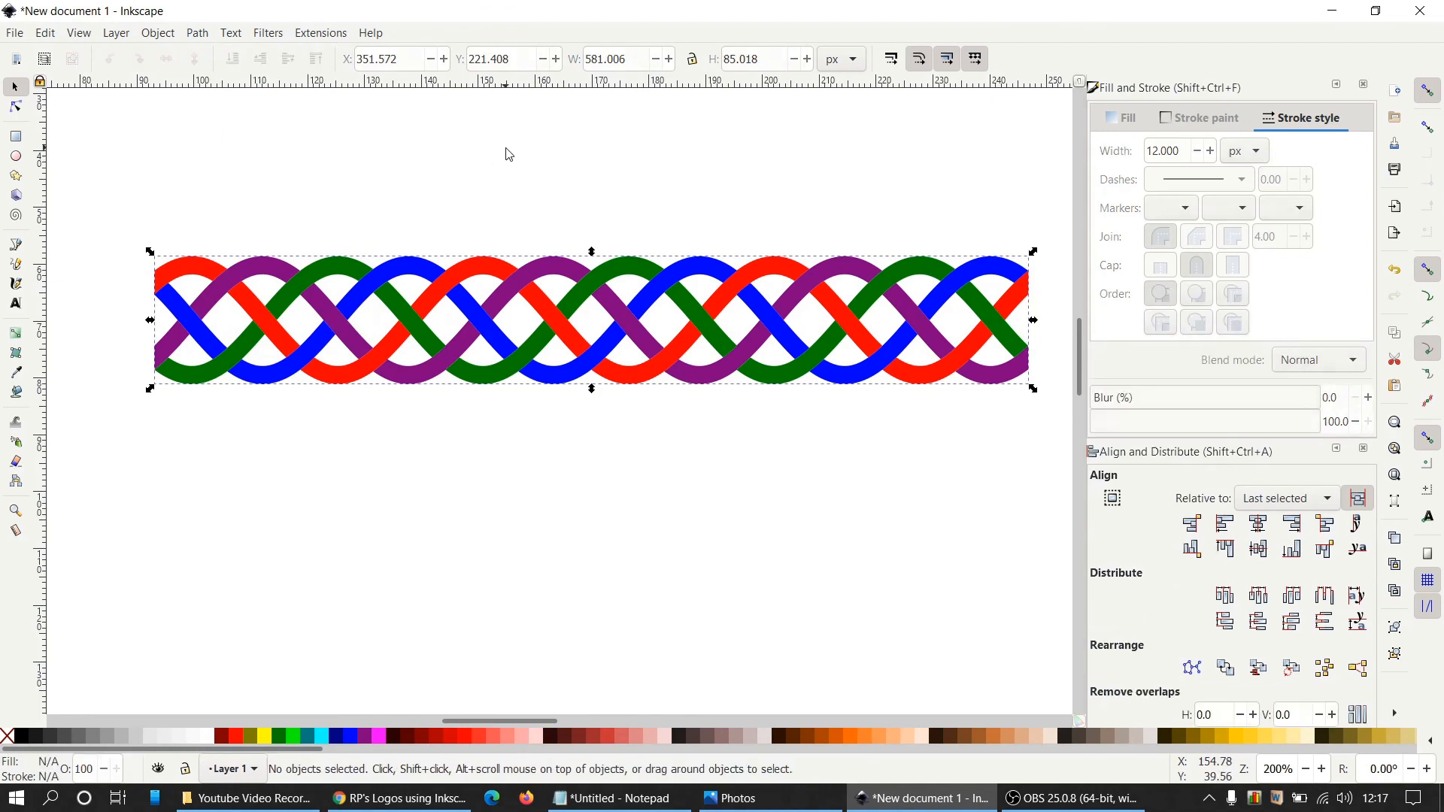
Union the three blue wave paths across the strip into one path and deselect it
click(415, 279)
shift+click(705, 284)
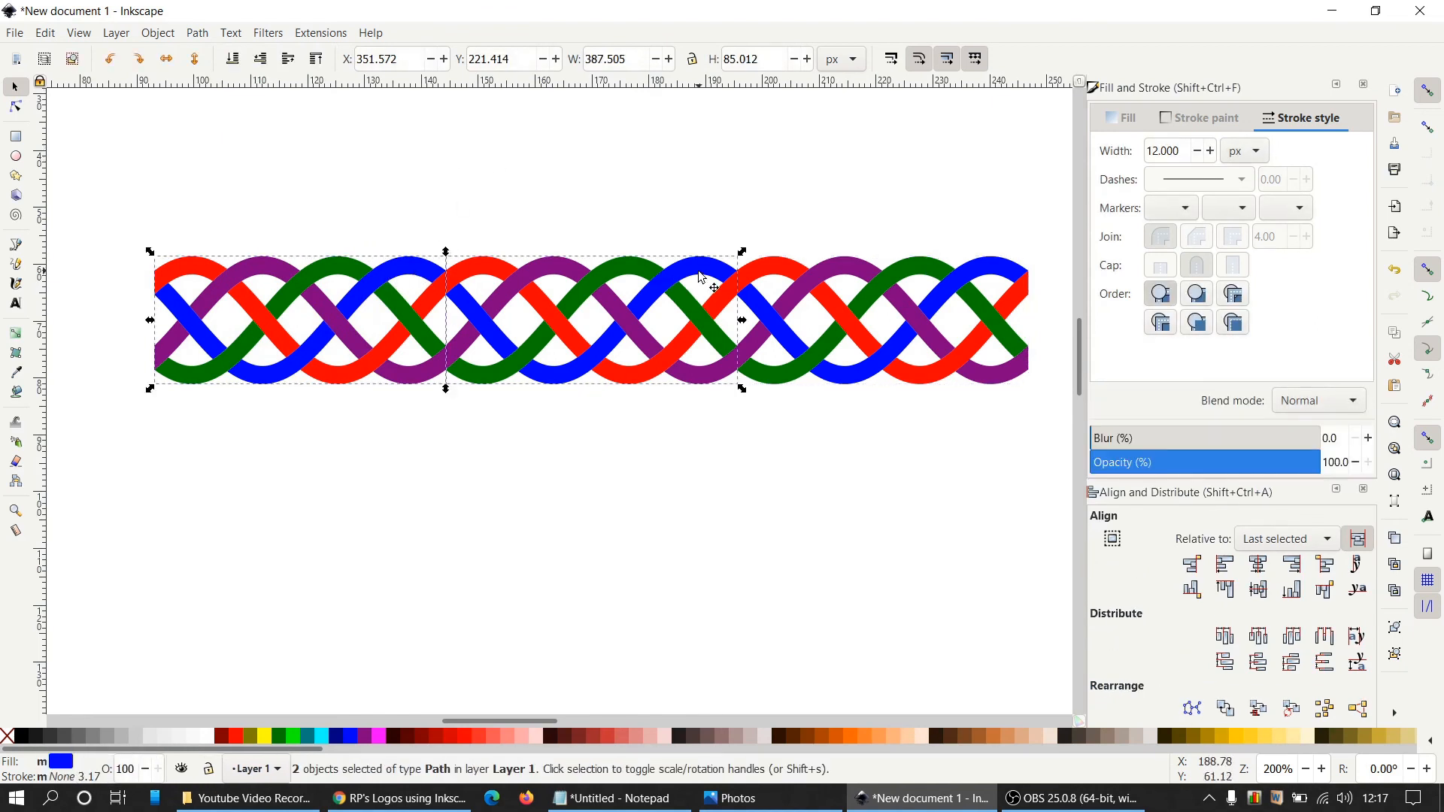
shift+click(969, 294)
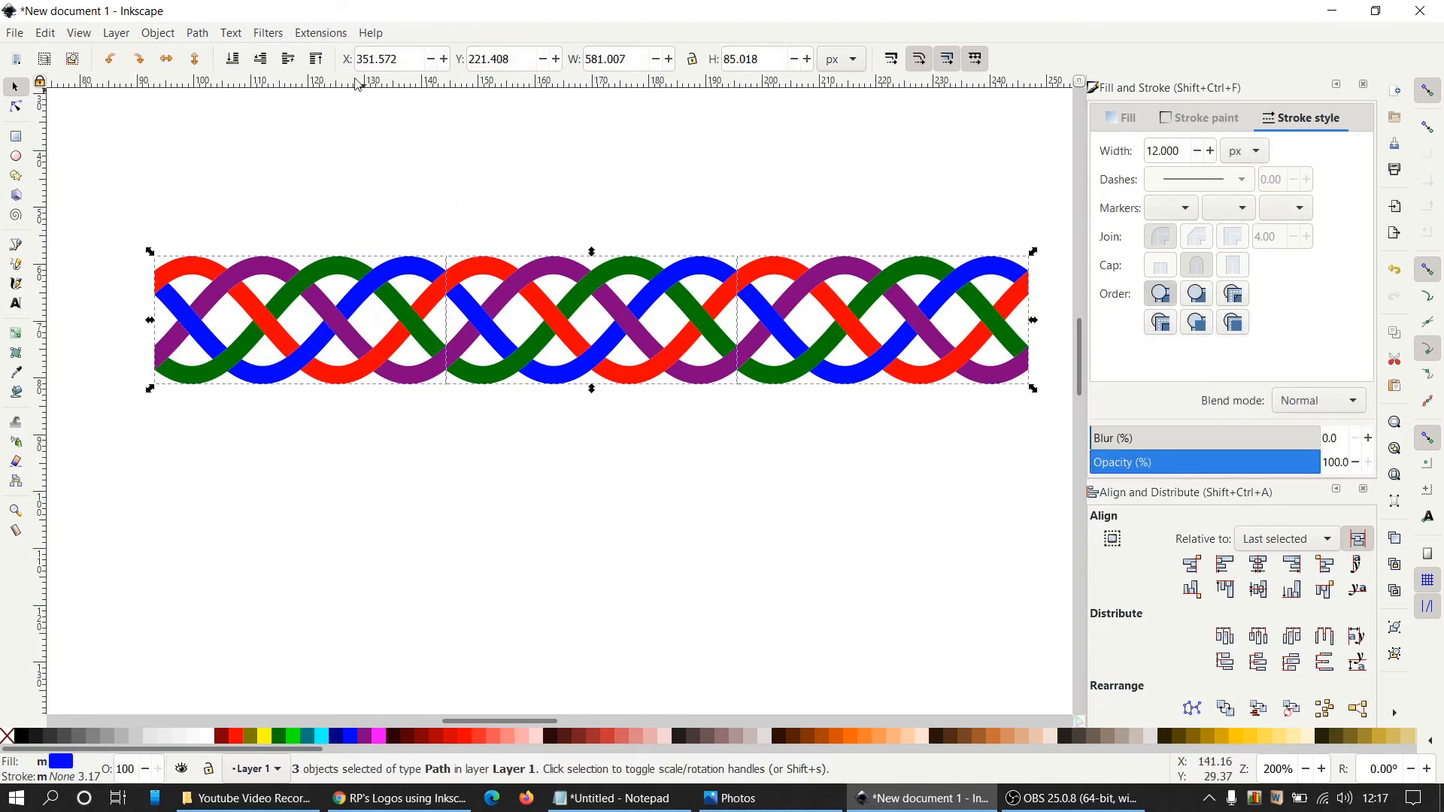
click(197, 33)
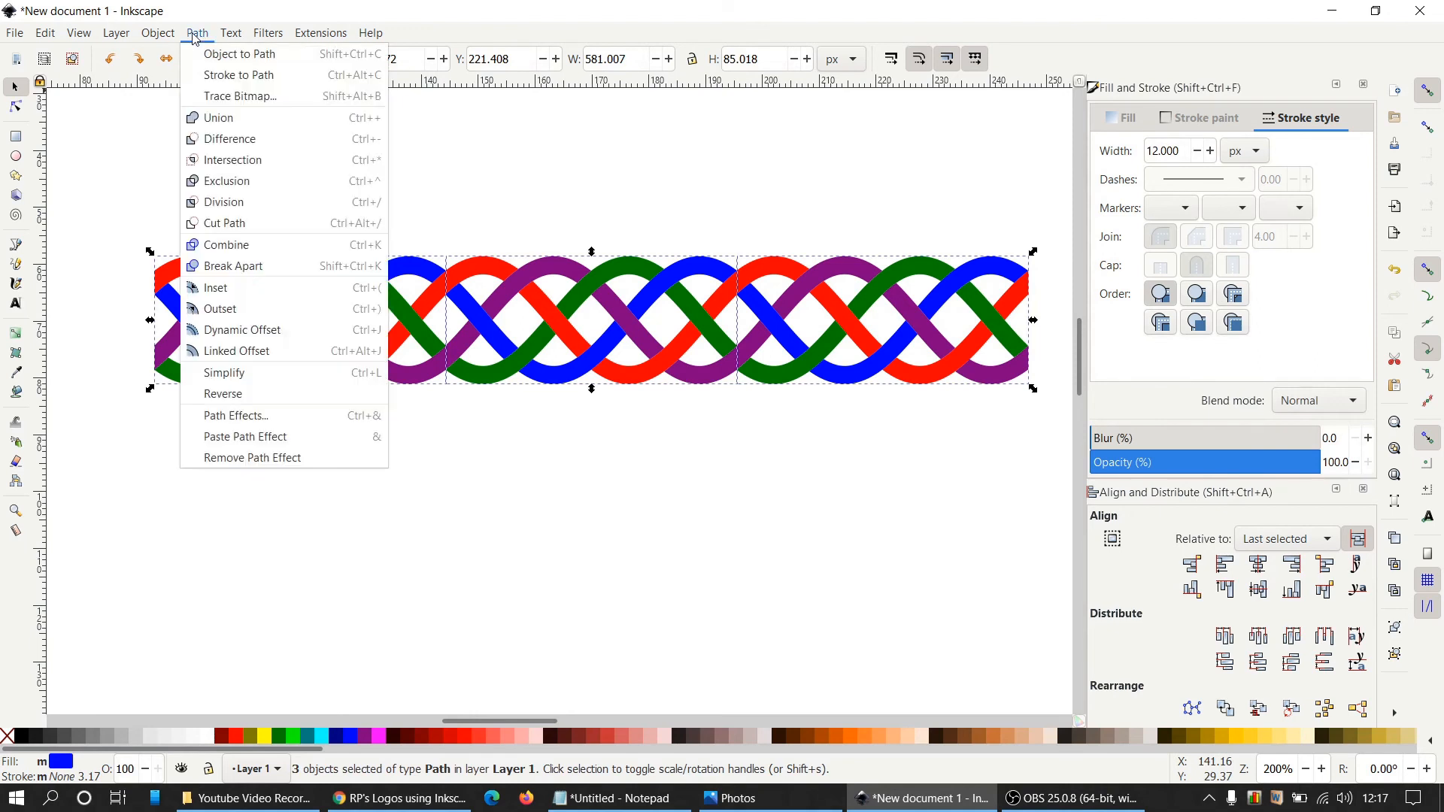
click(228, 119)
click(554, 484)
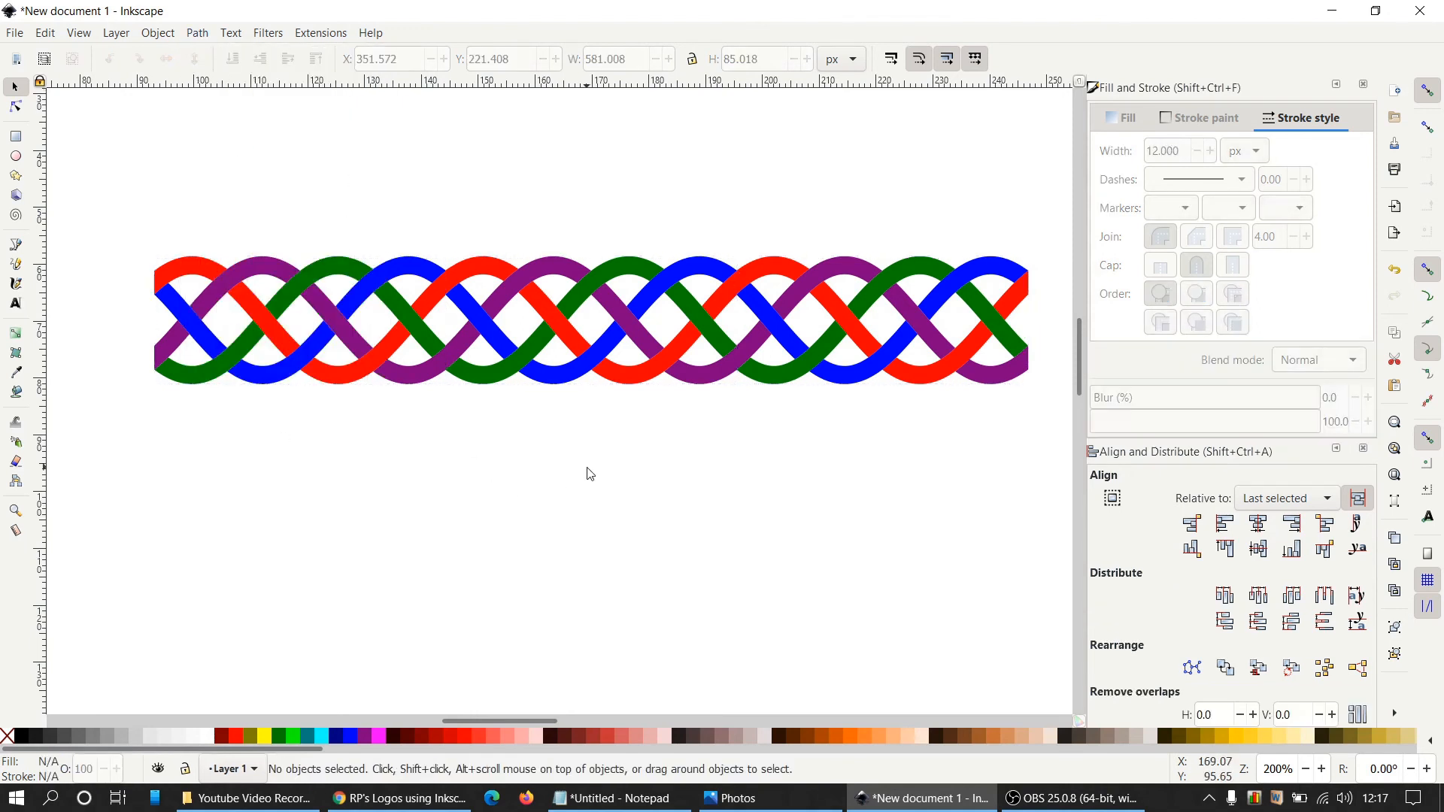
Remove the red wave's fill and give it a black outline 2 px wide
click(187, 275)
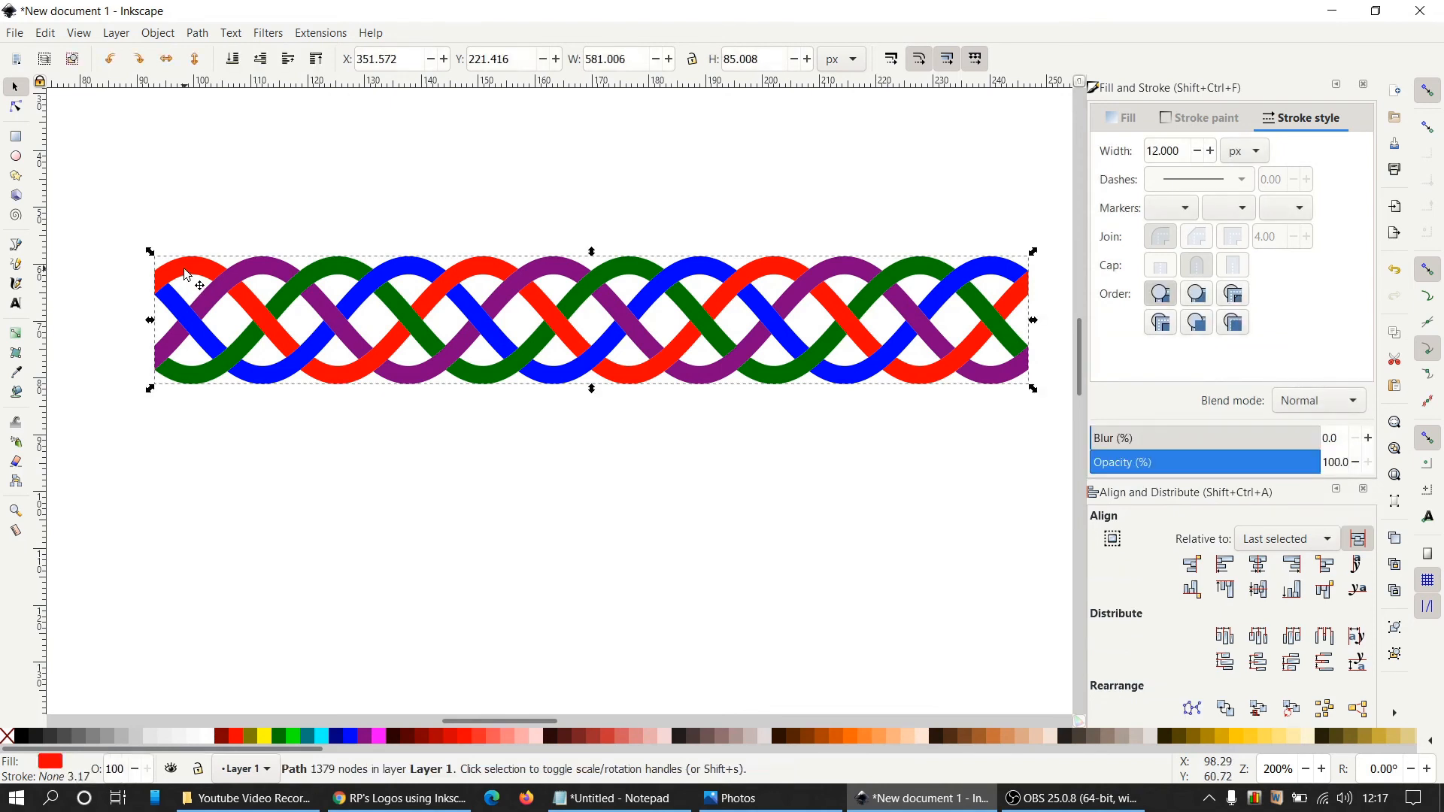
click(6, 739)
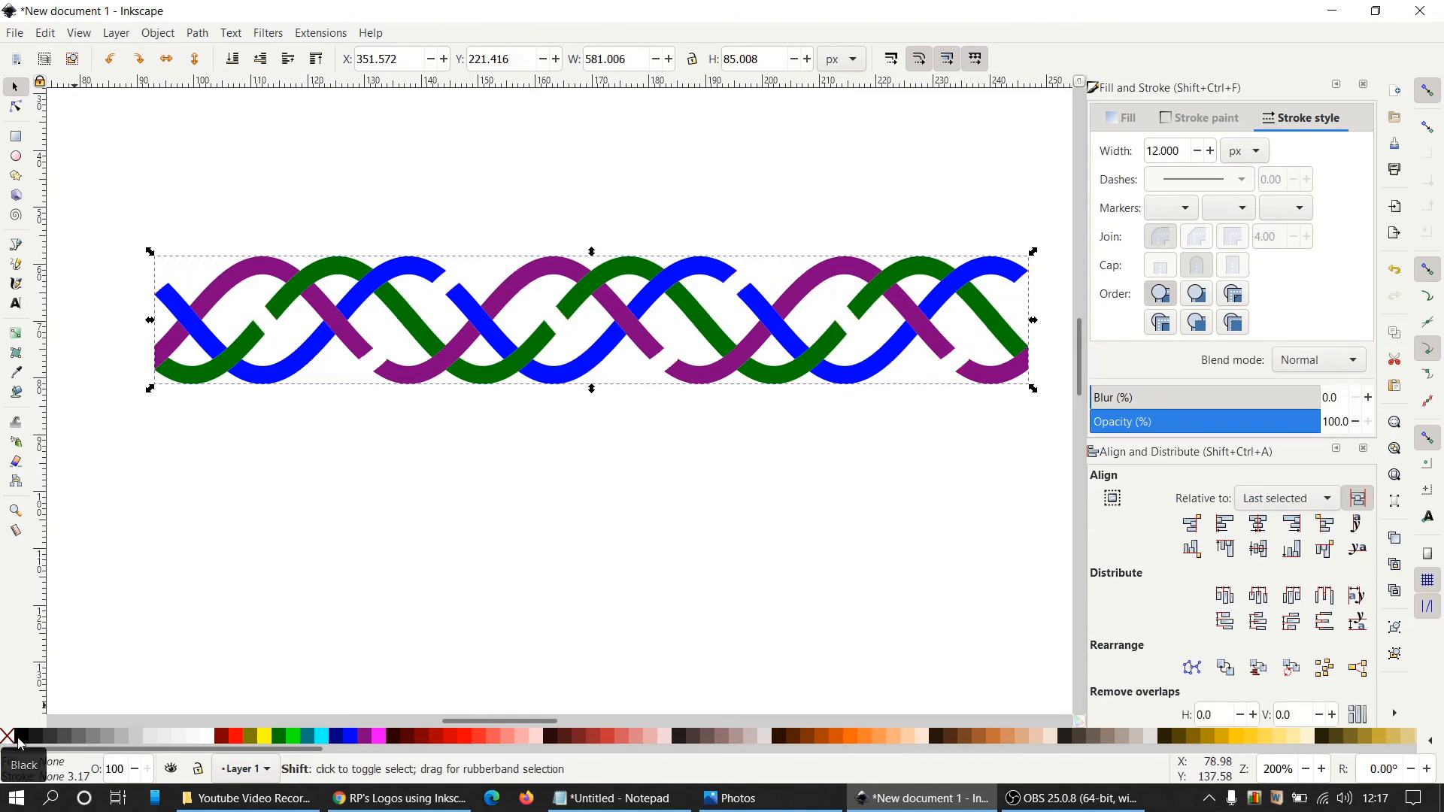
shift+click(19, 741)
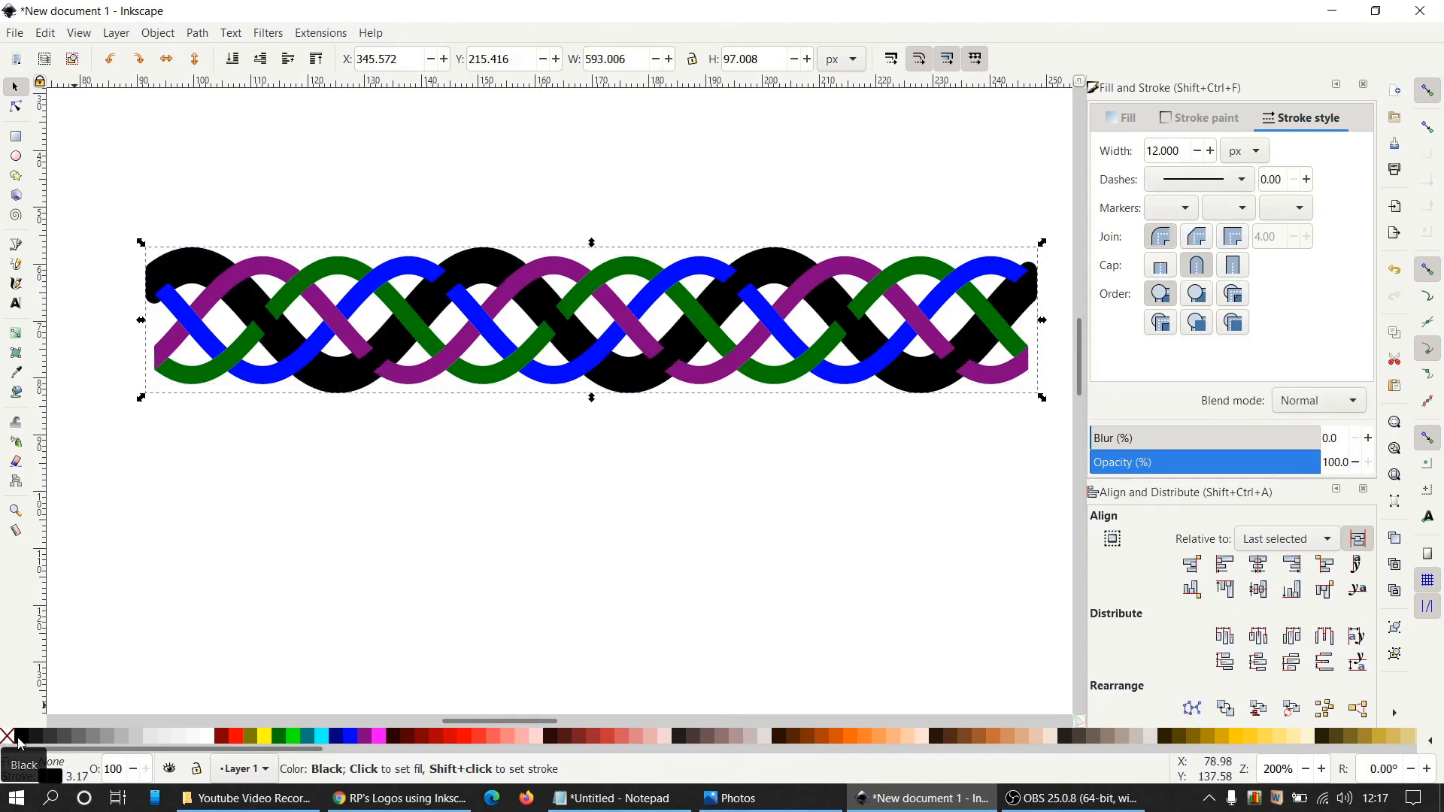
drag(1183, 156, 1119, 153)
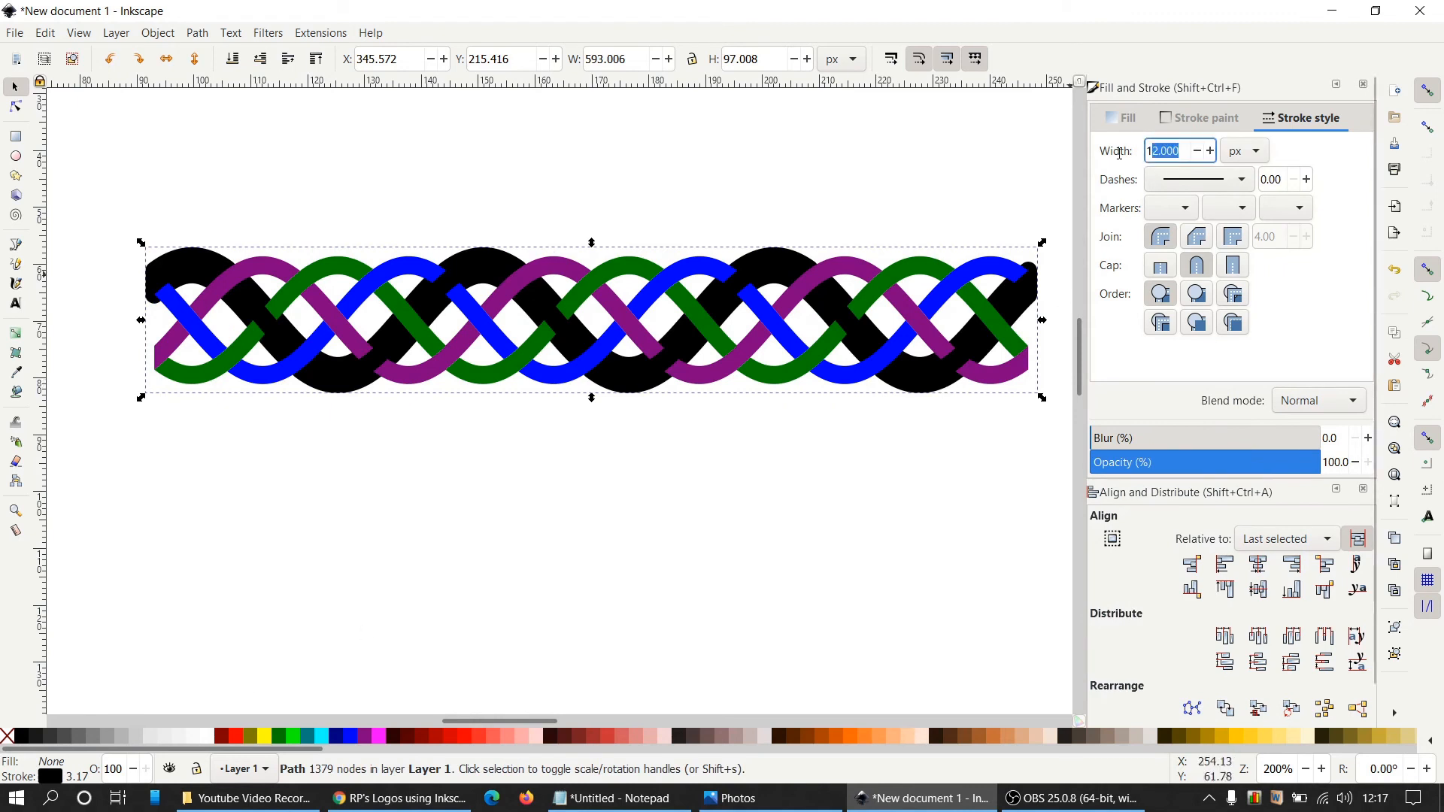
text(2)
key(Return)
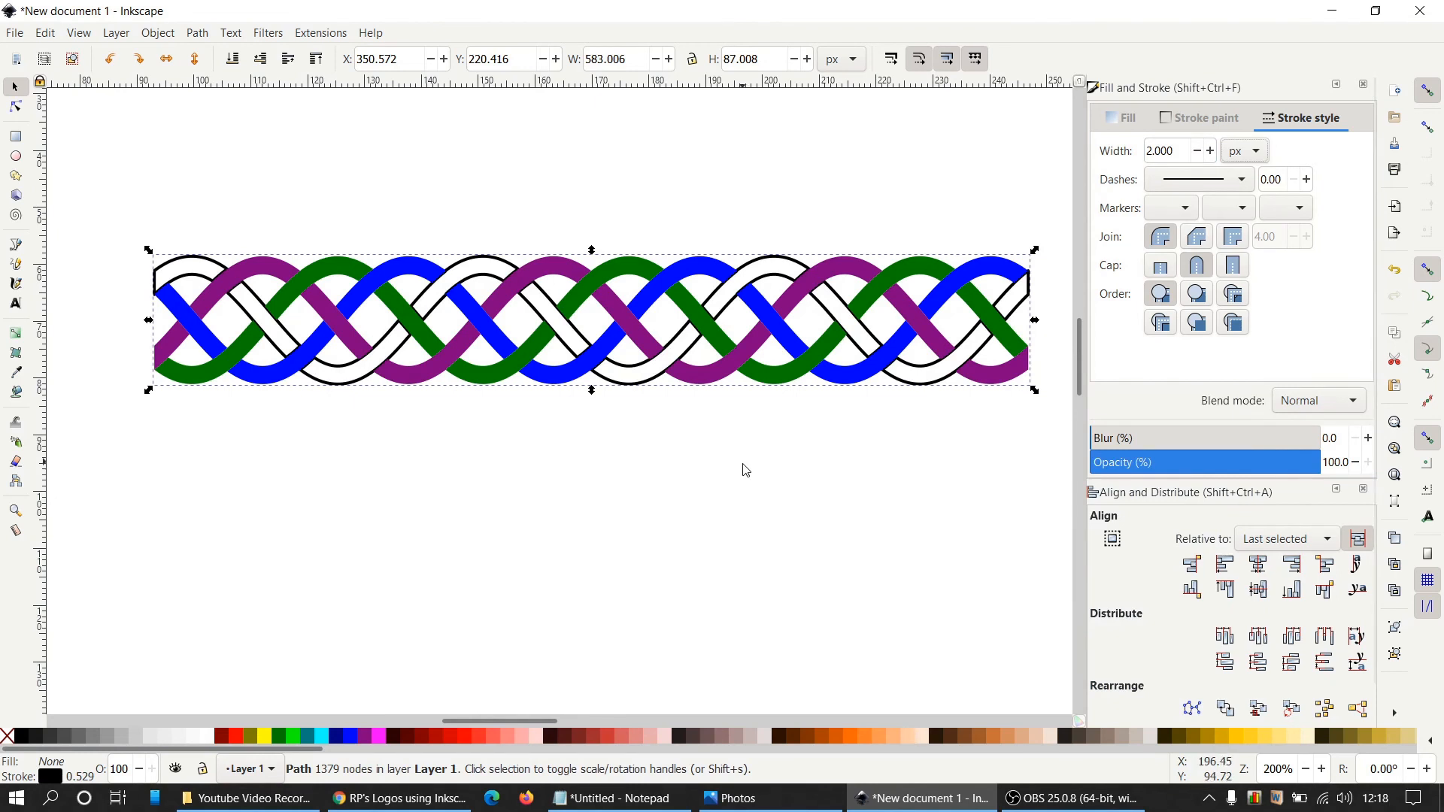
Remove the purple wave's fill and give it a black stroke with a width of 2 px
click(275, 271)
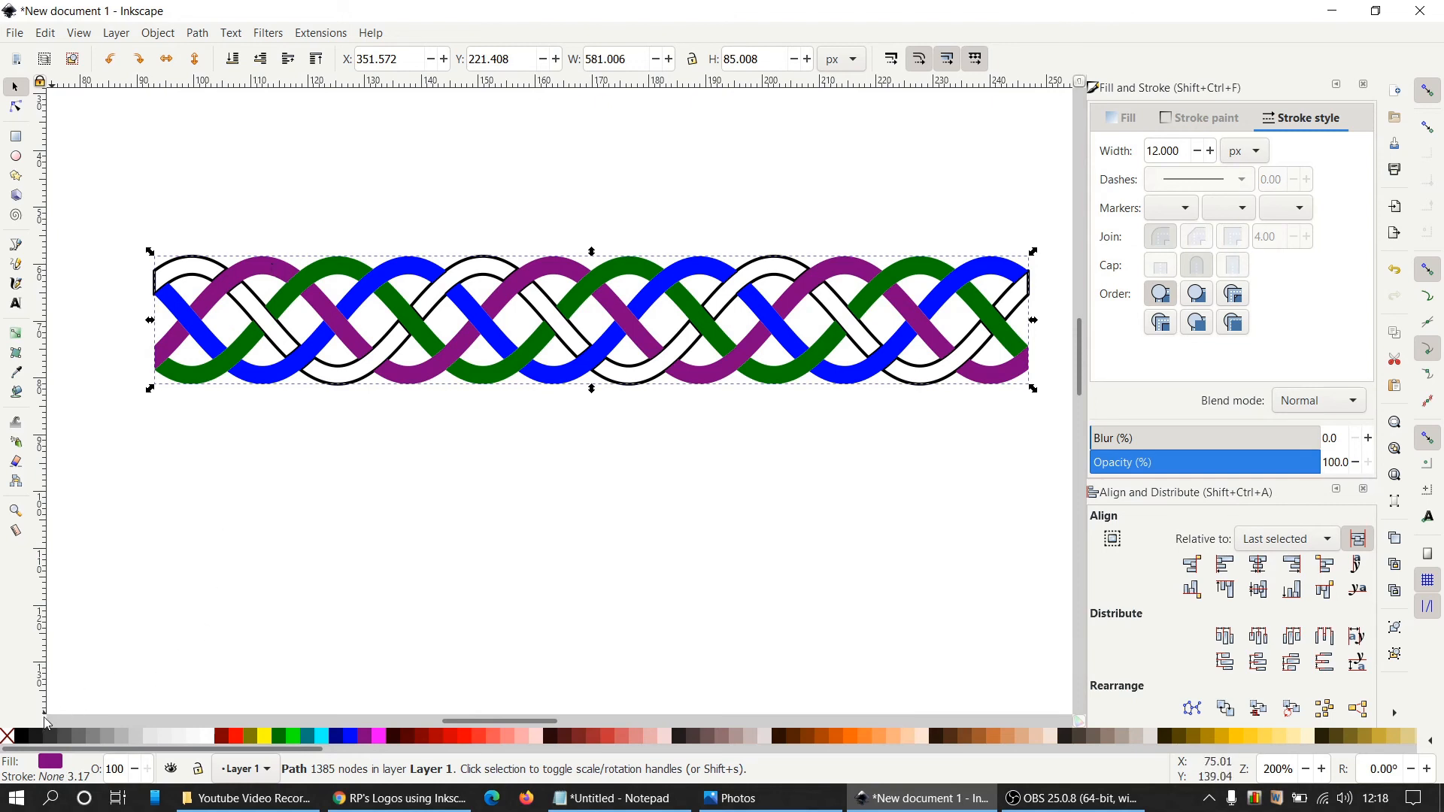
click(7, 743)
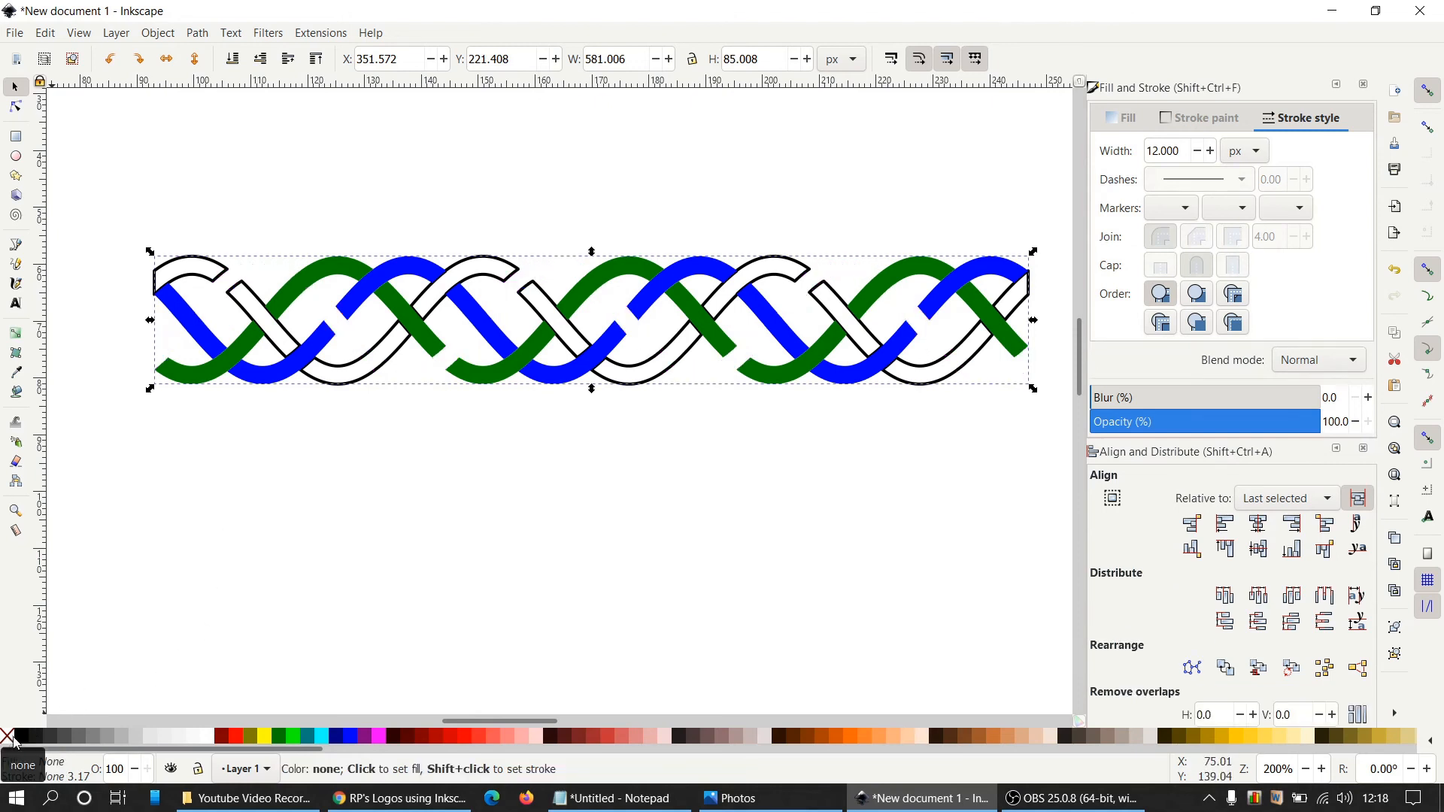
shift+click(20, 741)
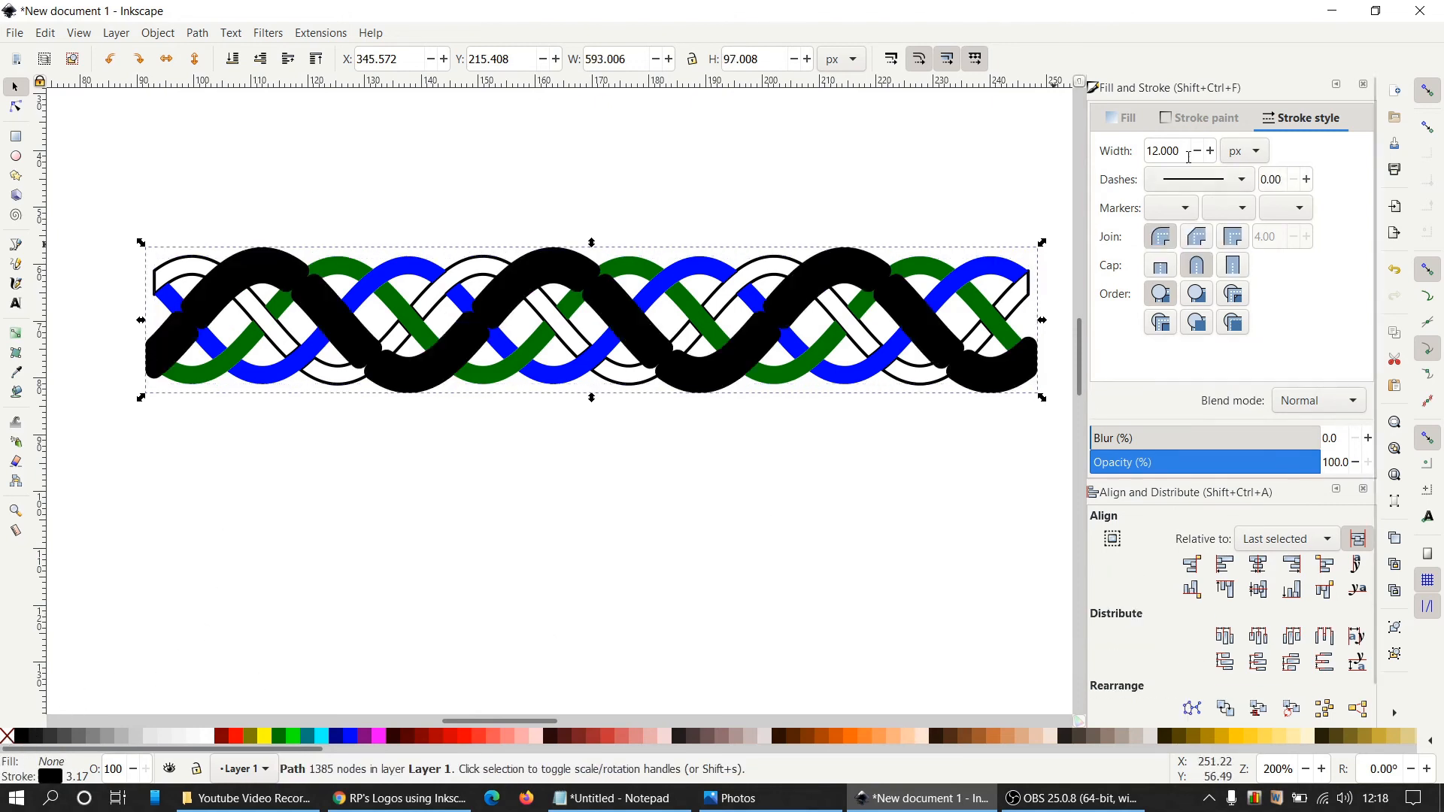
drag(1190, 153, 1132, 152)
text(2)
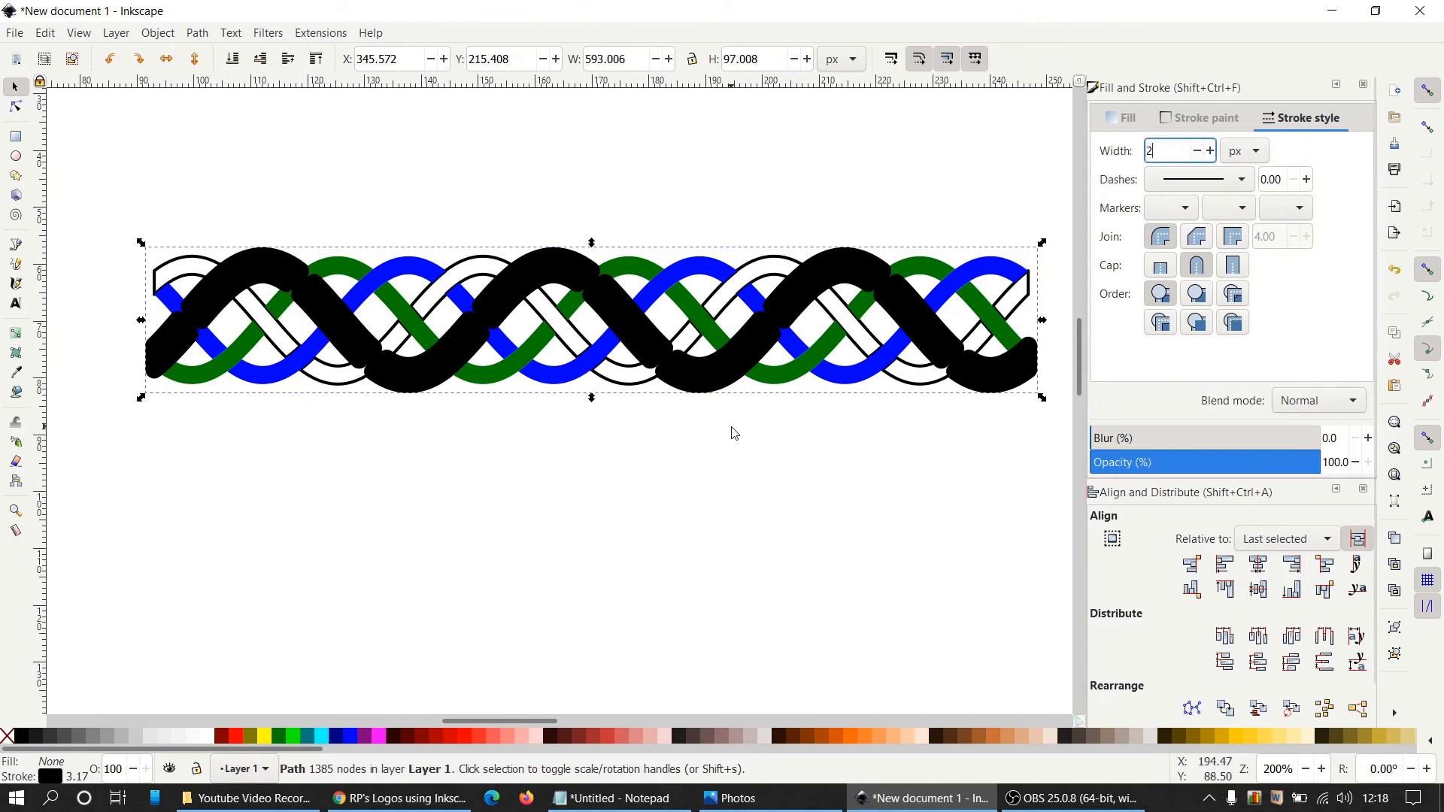
key(Return)
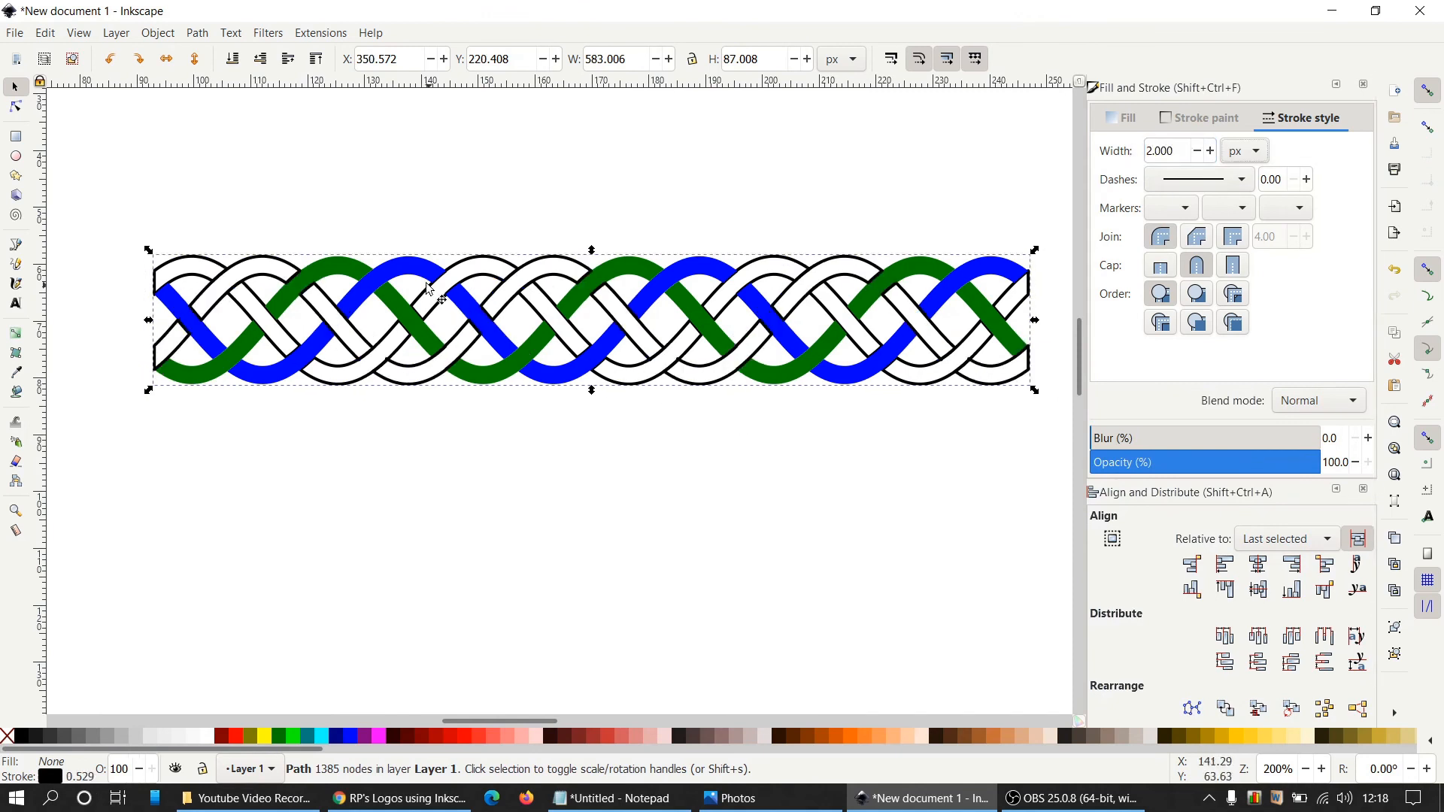
Change the green wave to no fill with a 2 px black stroke, and deselect it
click(336, 273)
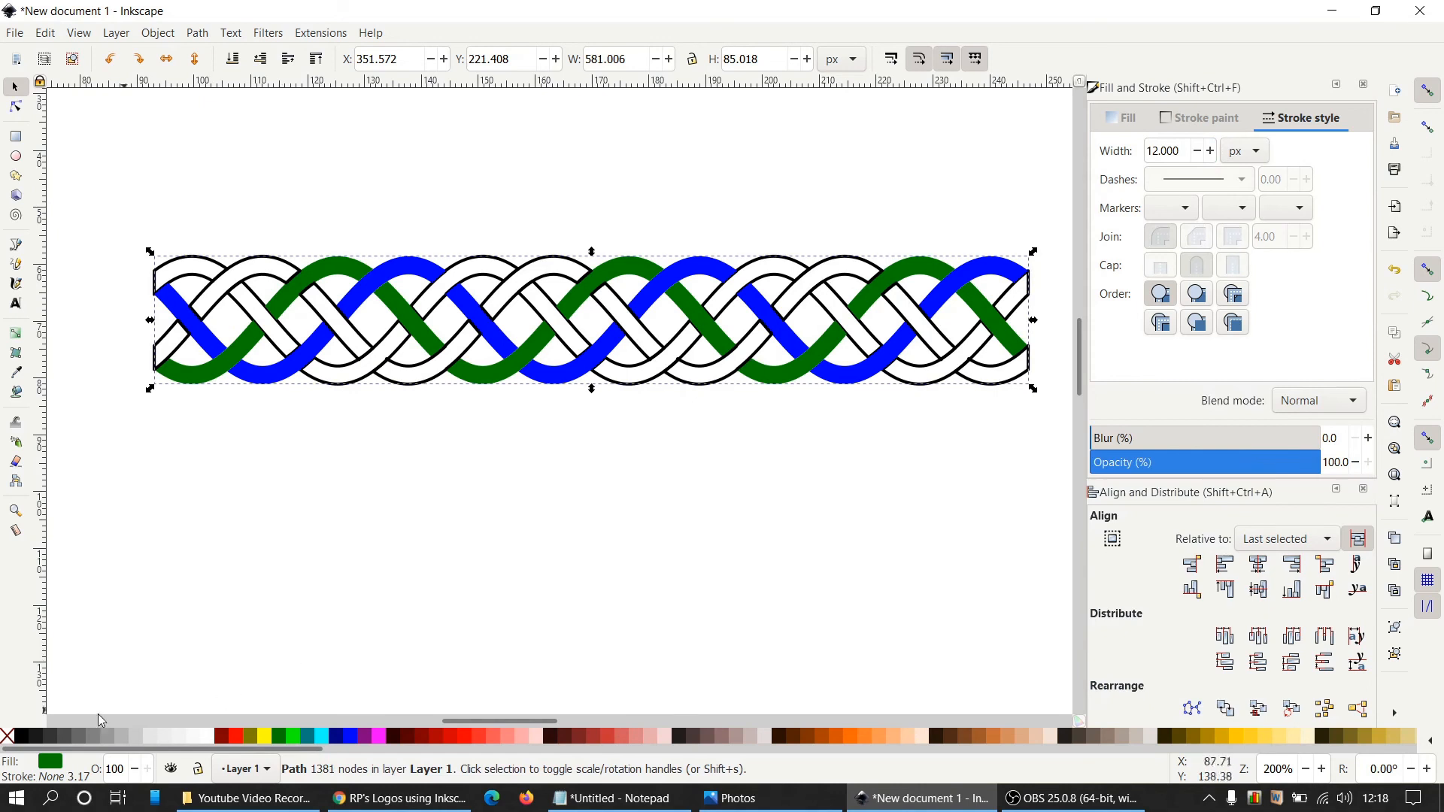
click(9, 736)
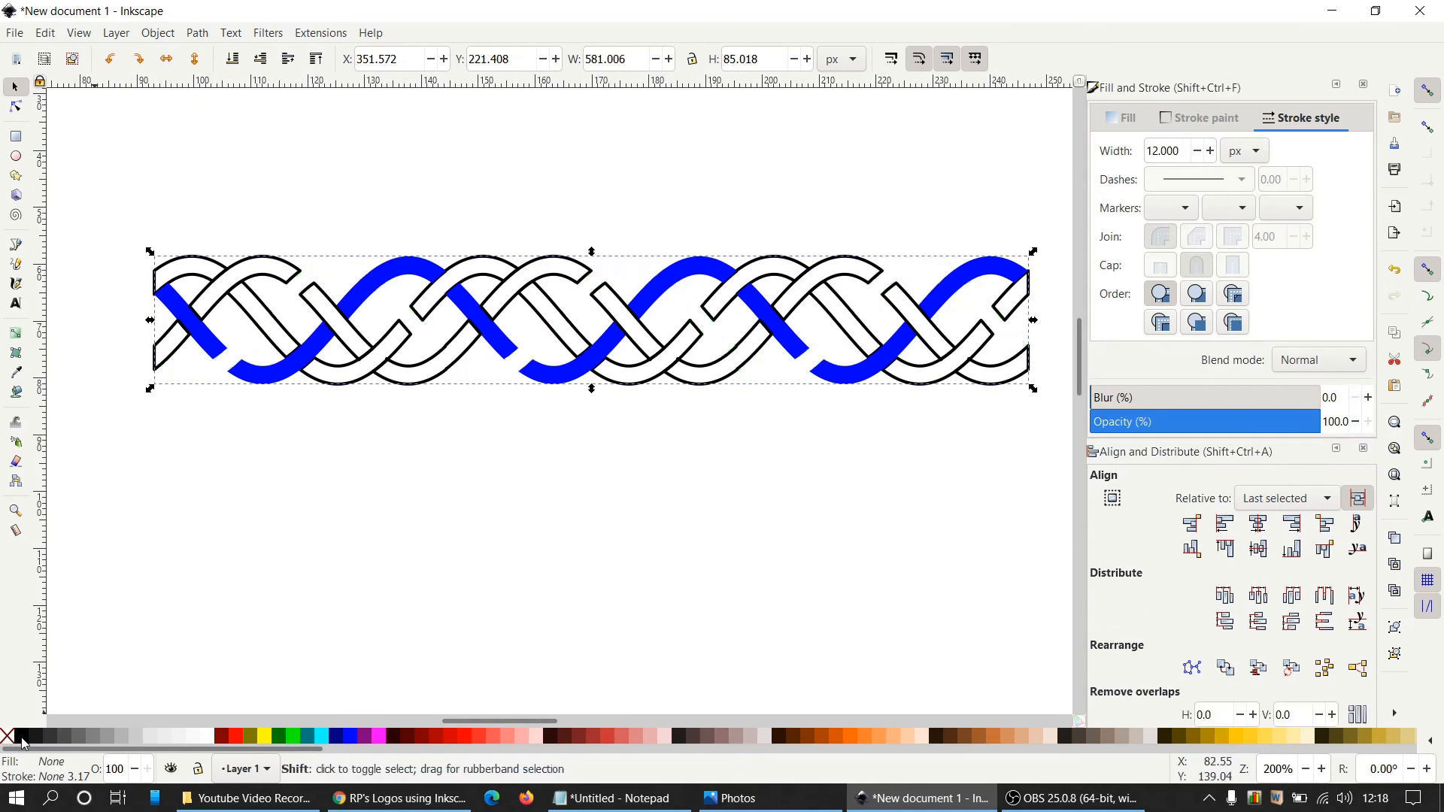
shift+click(23, 740)
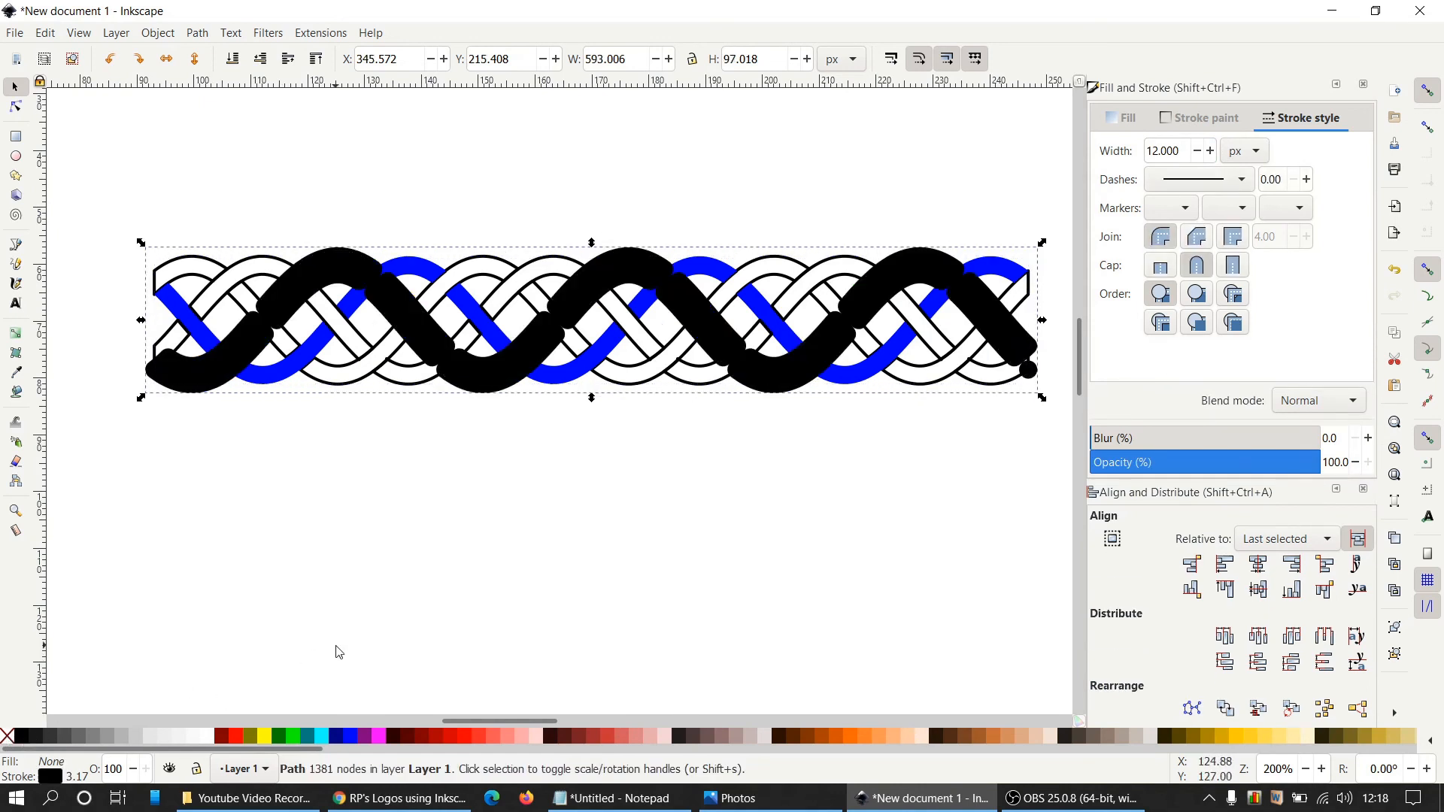
double_click(1183, 150)
text(2)
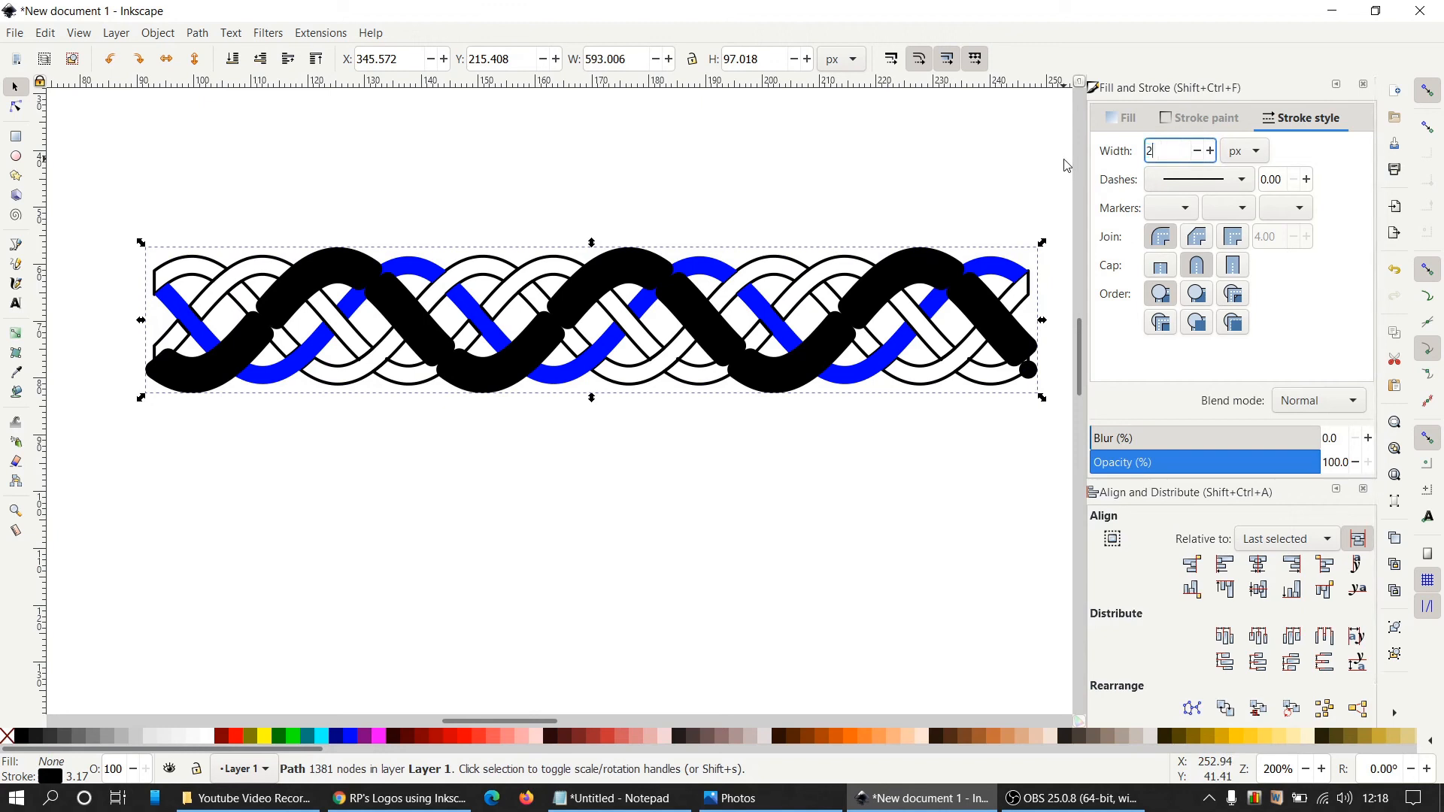
key(Return)
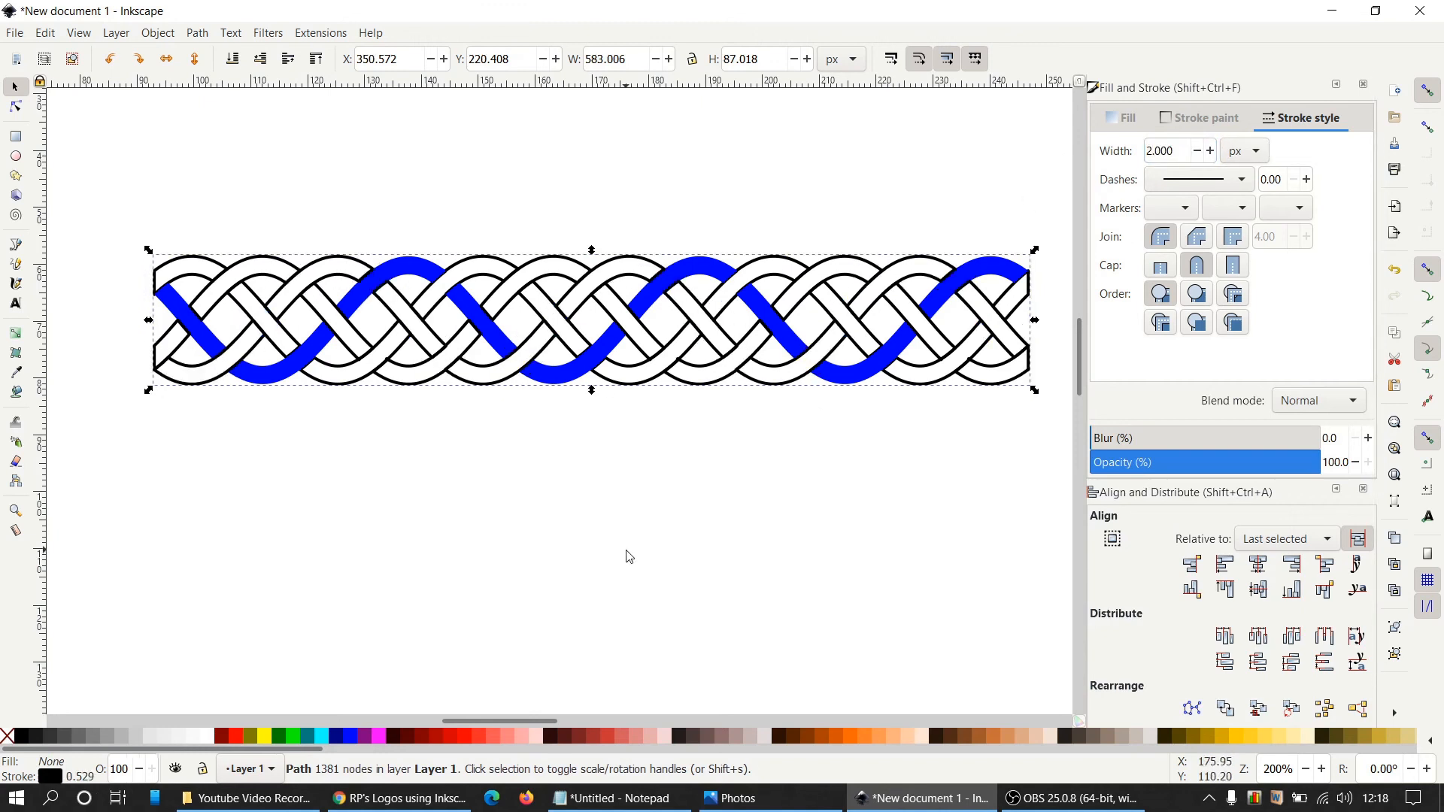
click(629, 557)
Remove the blue wave's fill, give it a black stroke 2 px wide, and deselect it
click(435, 287)
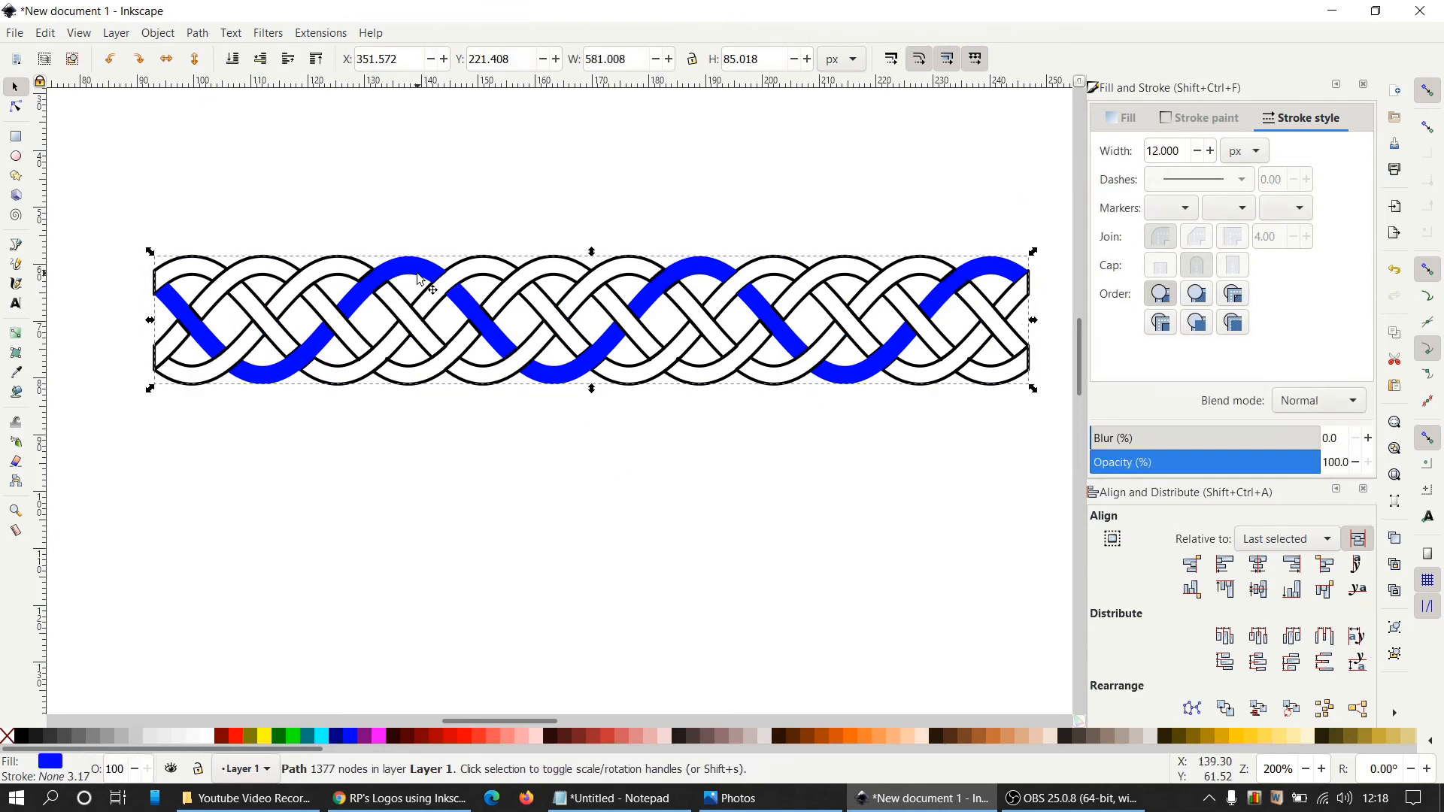
click(6, 736)
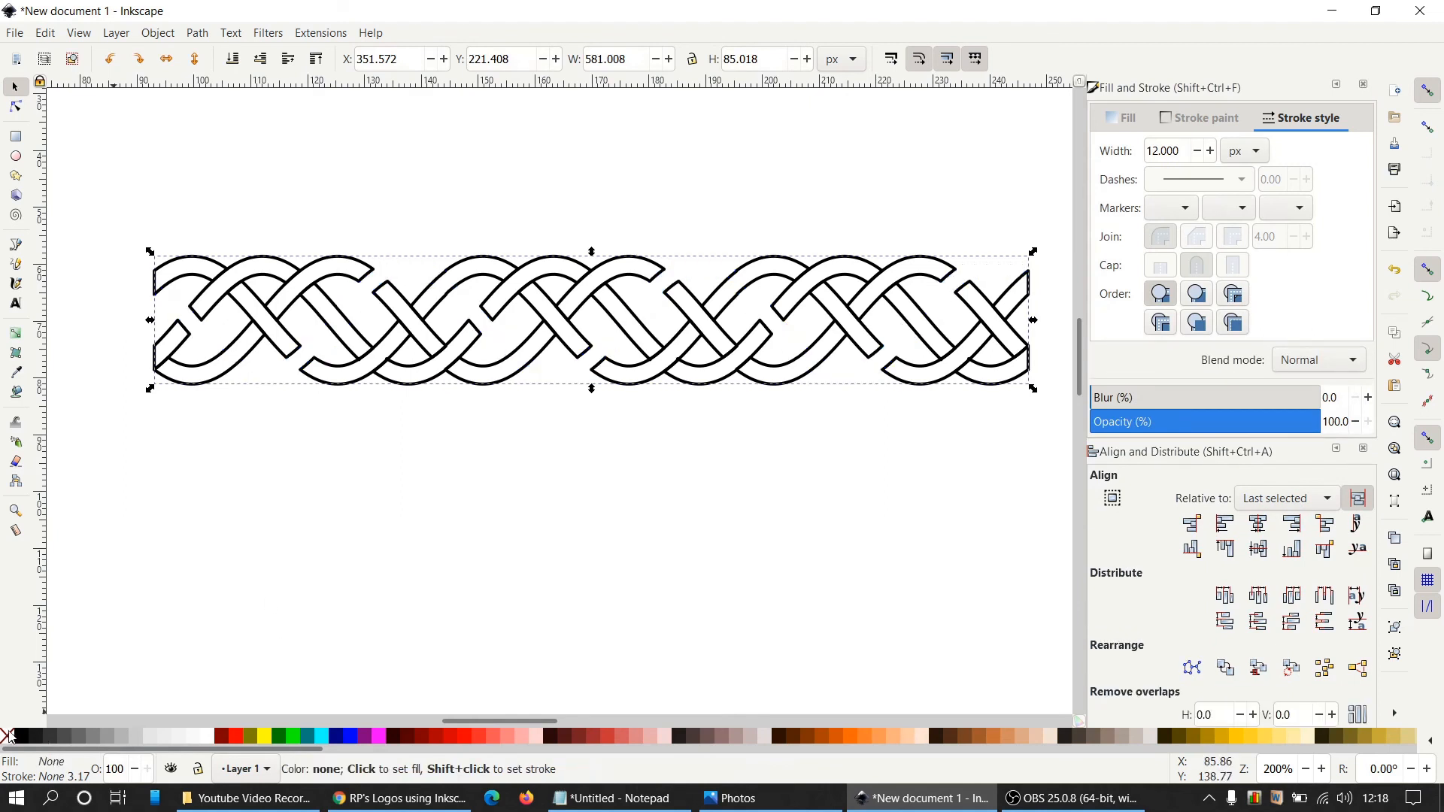
shift+click(21, 741)
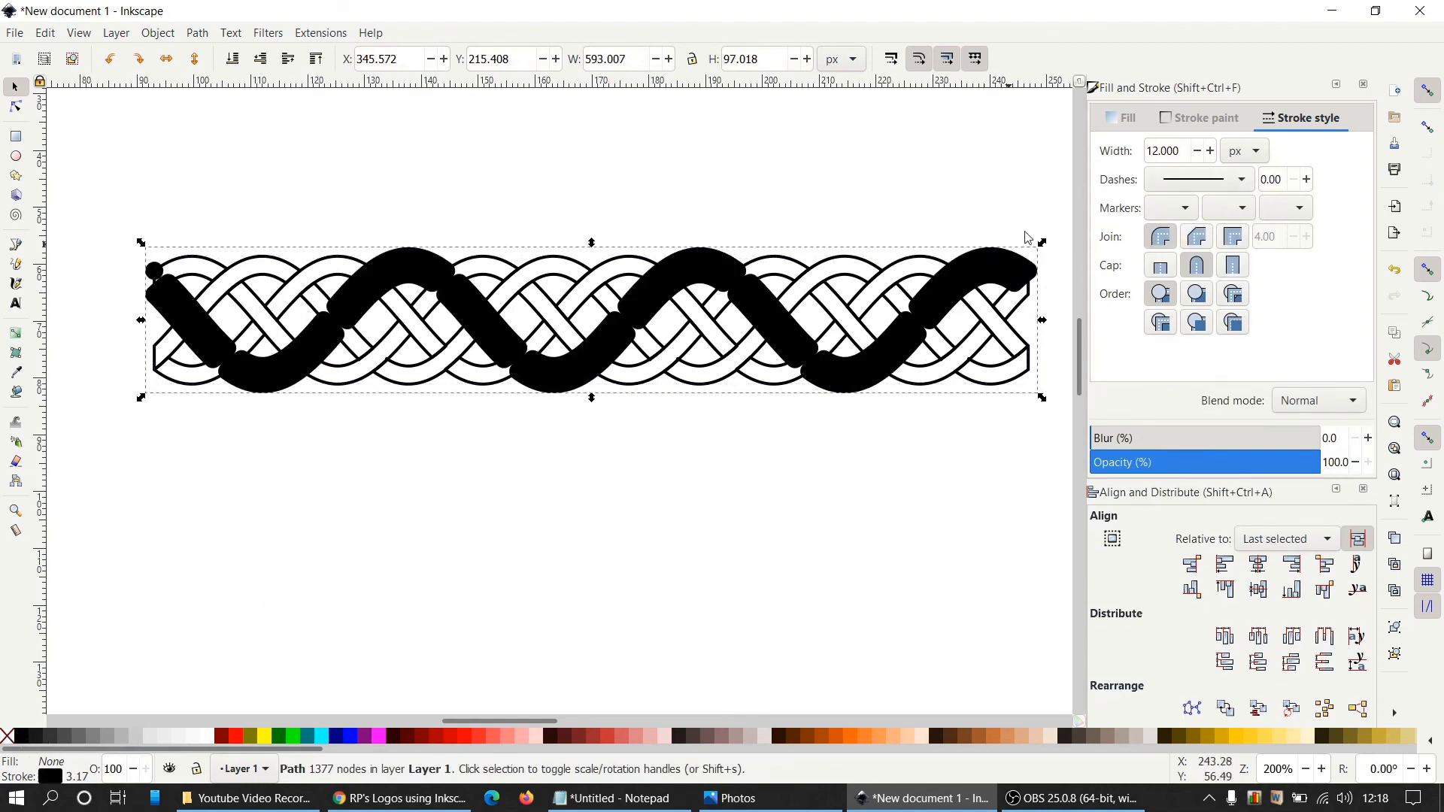
double_click(1182, 151)
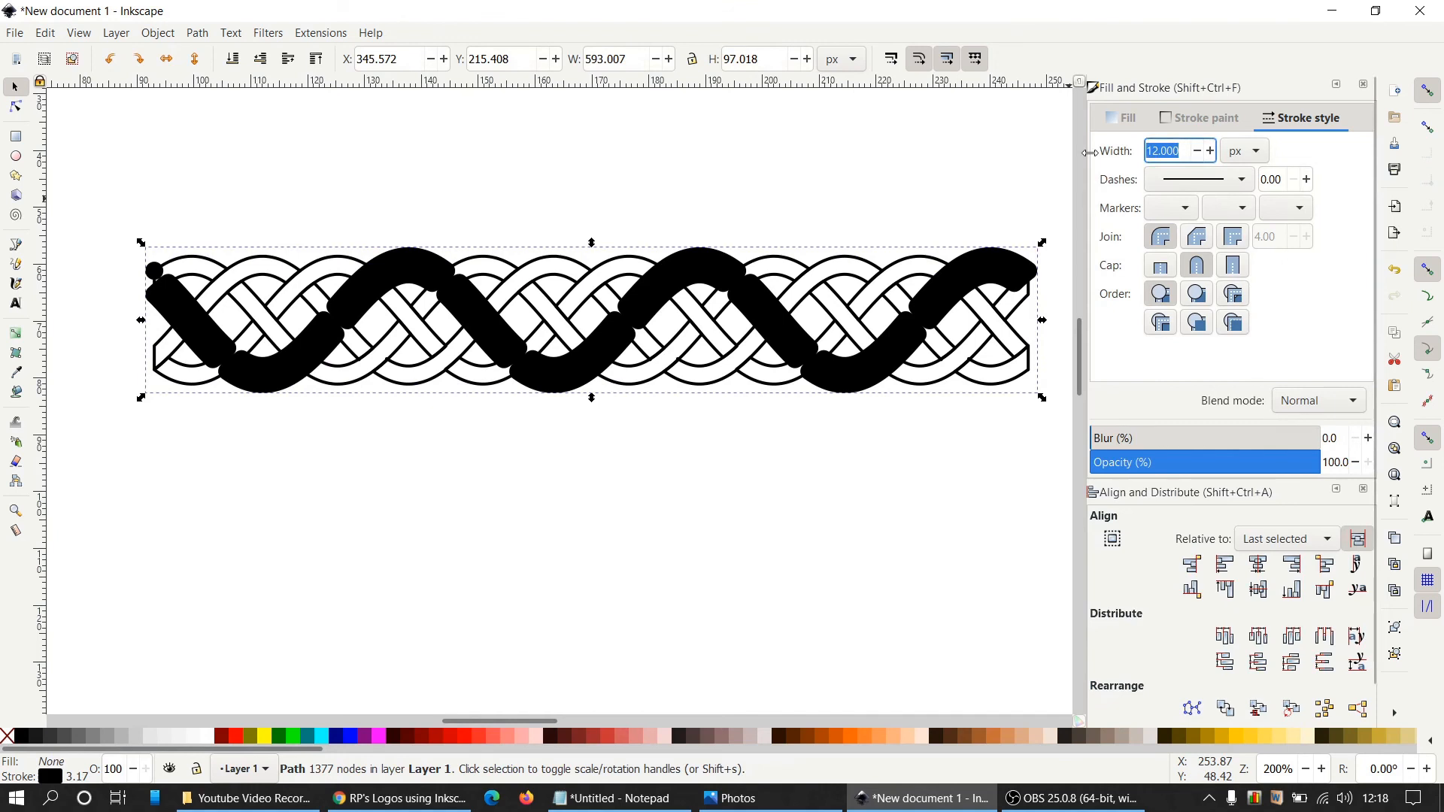
text(2)
key(Return)
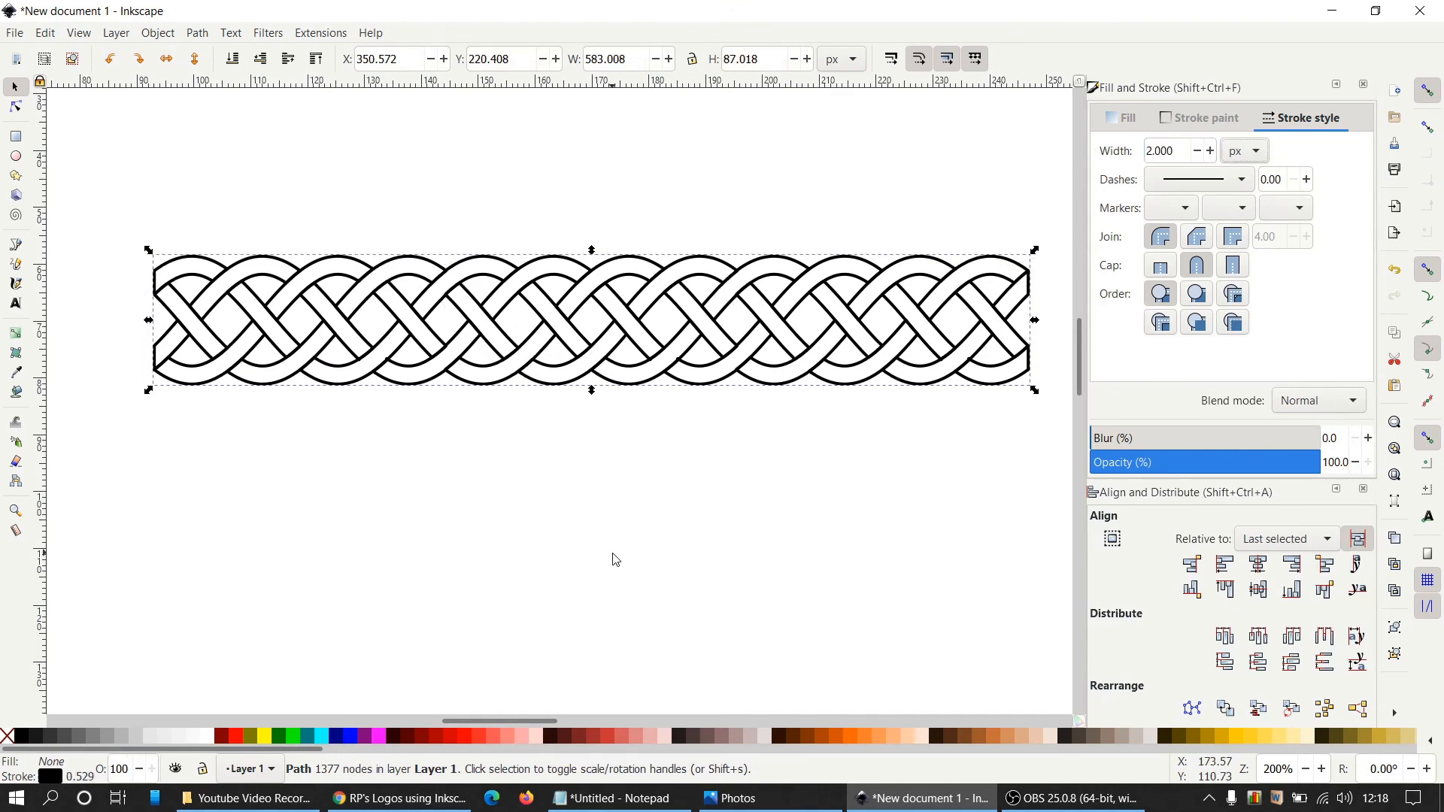
click(618, 559)
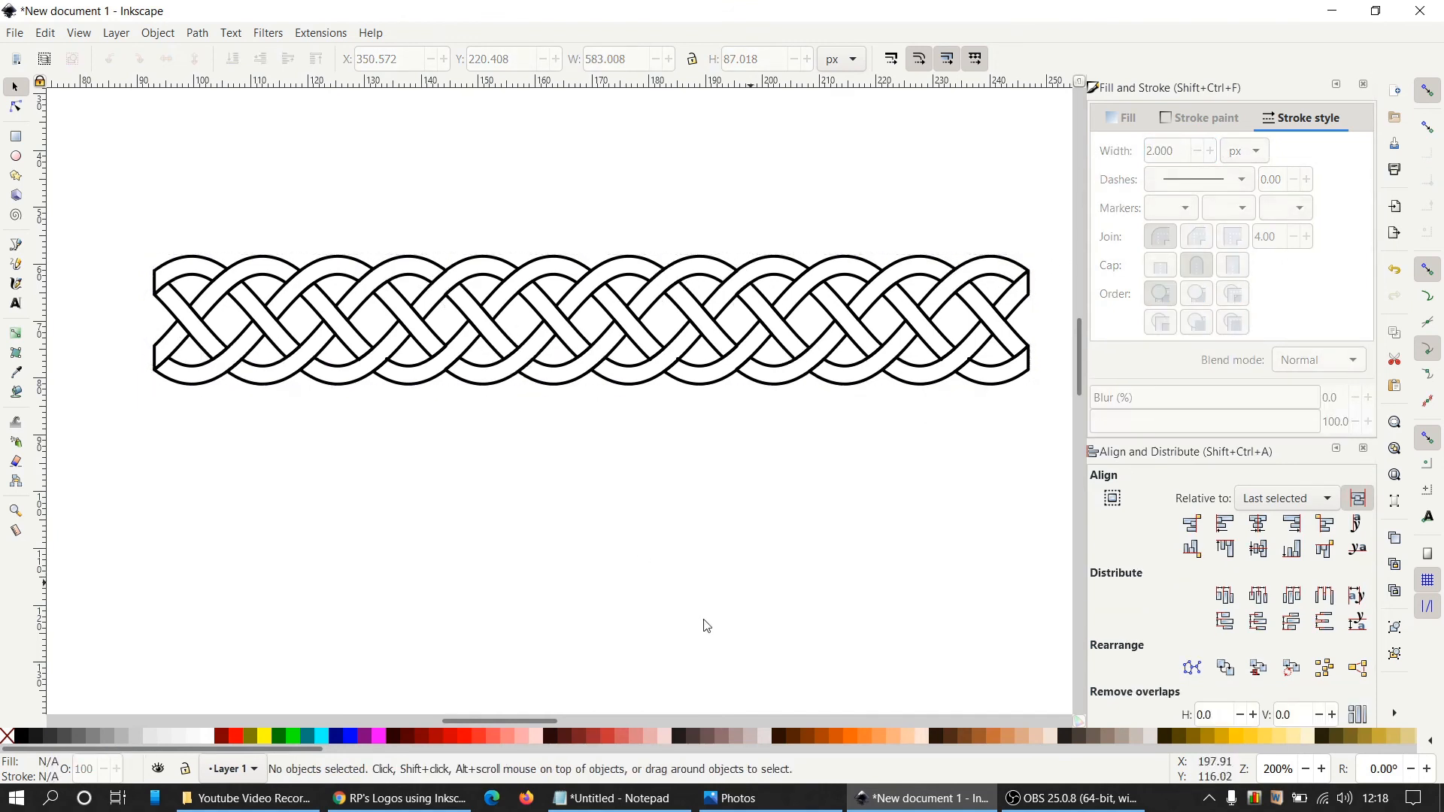
Bucket-fill the upper gap at the left end of the knot with red and set its opacity to 100%
drag(548, 717, 552, 720)
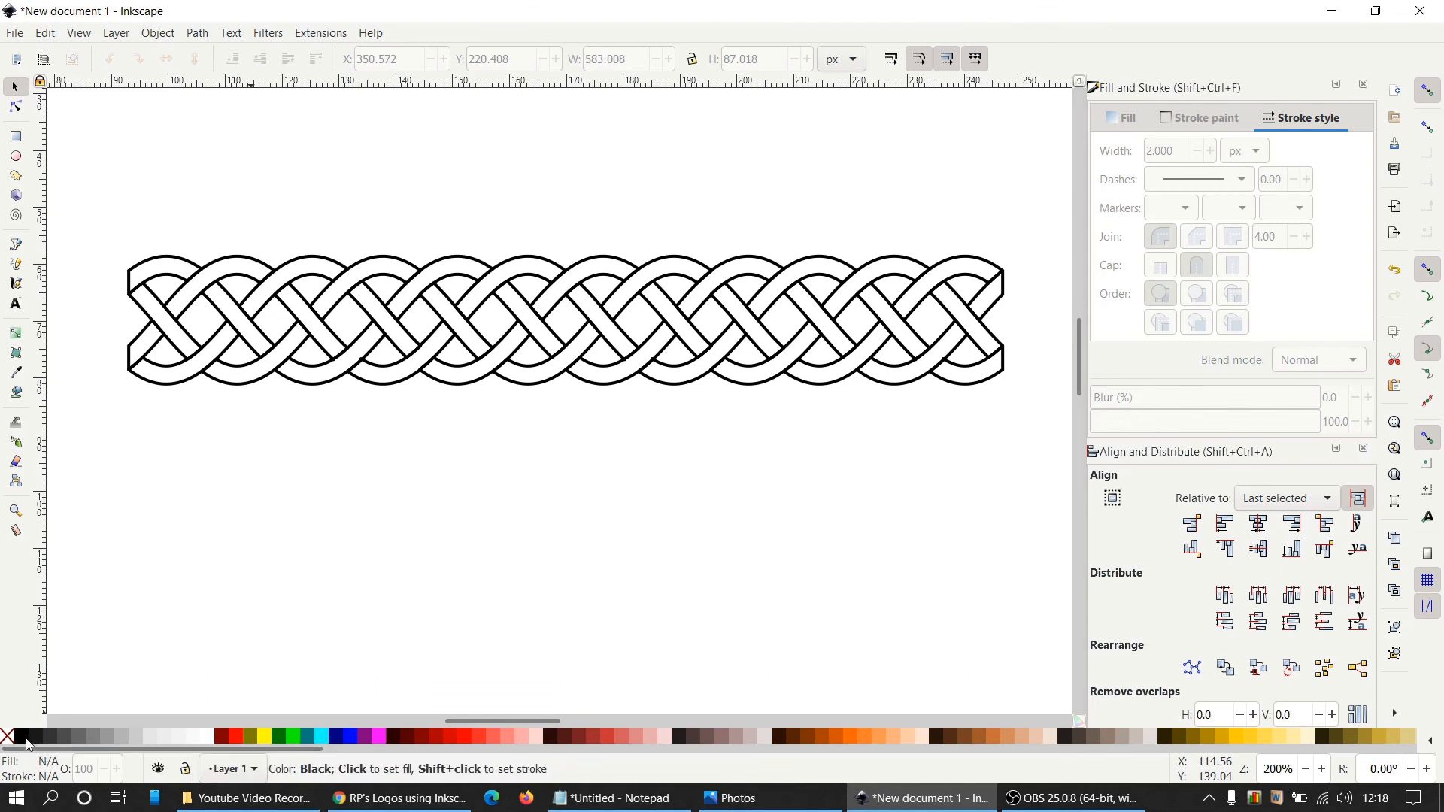
key(shift)
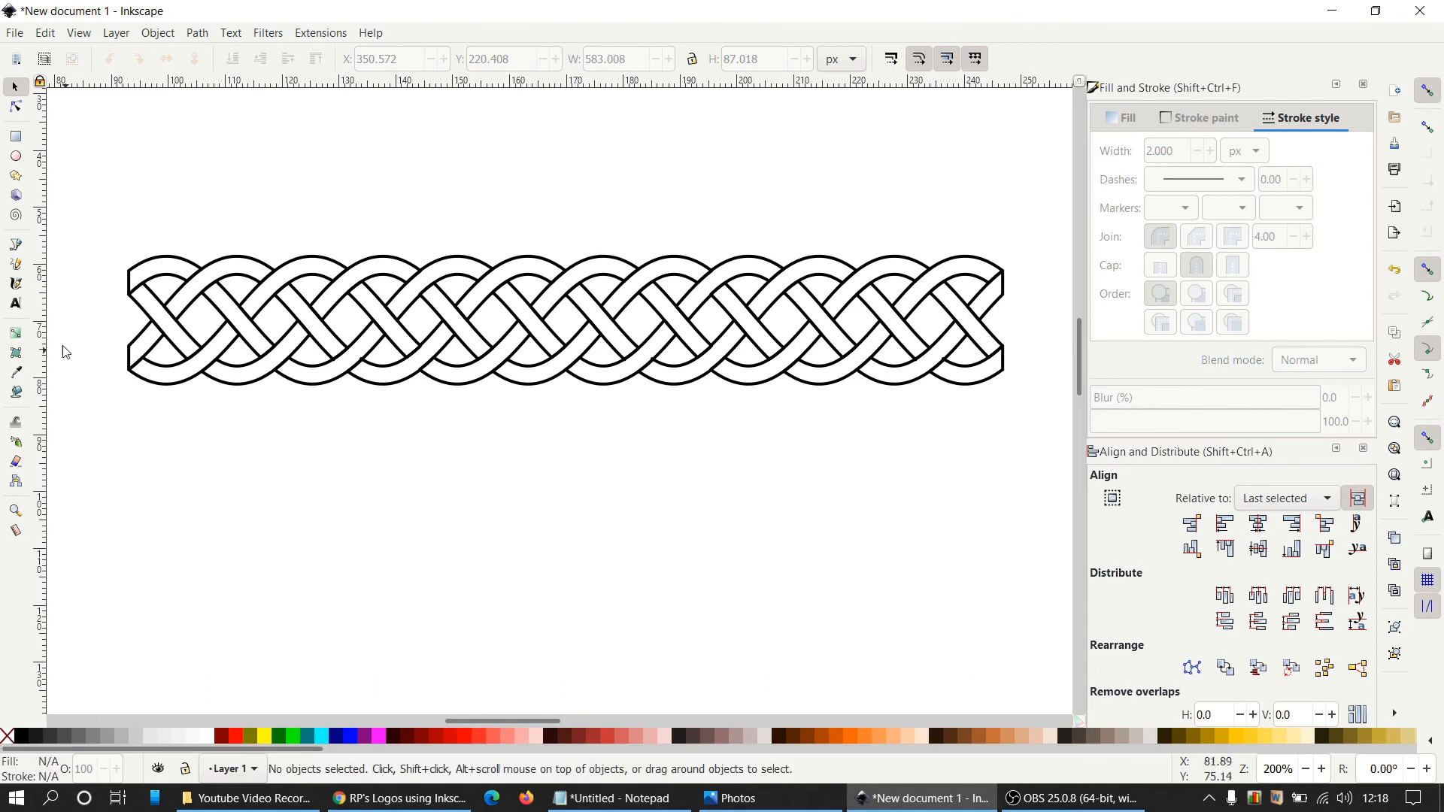
click(16, 394)
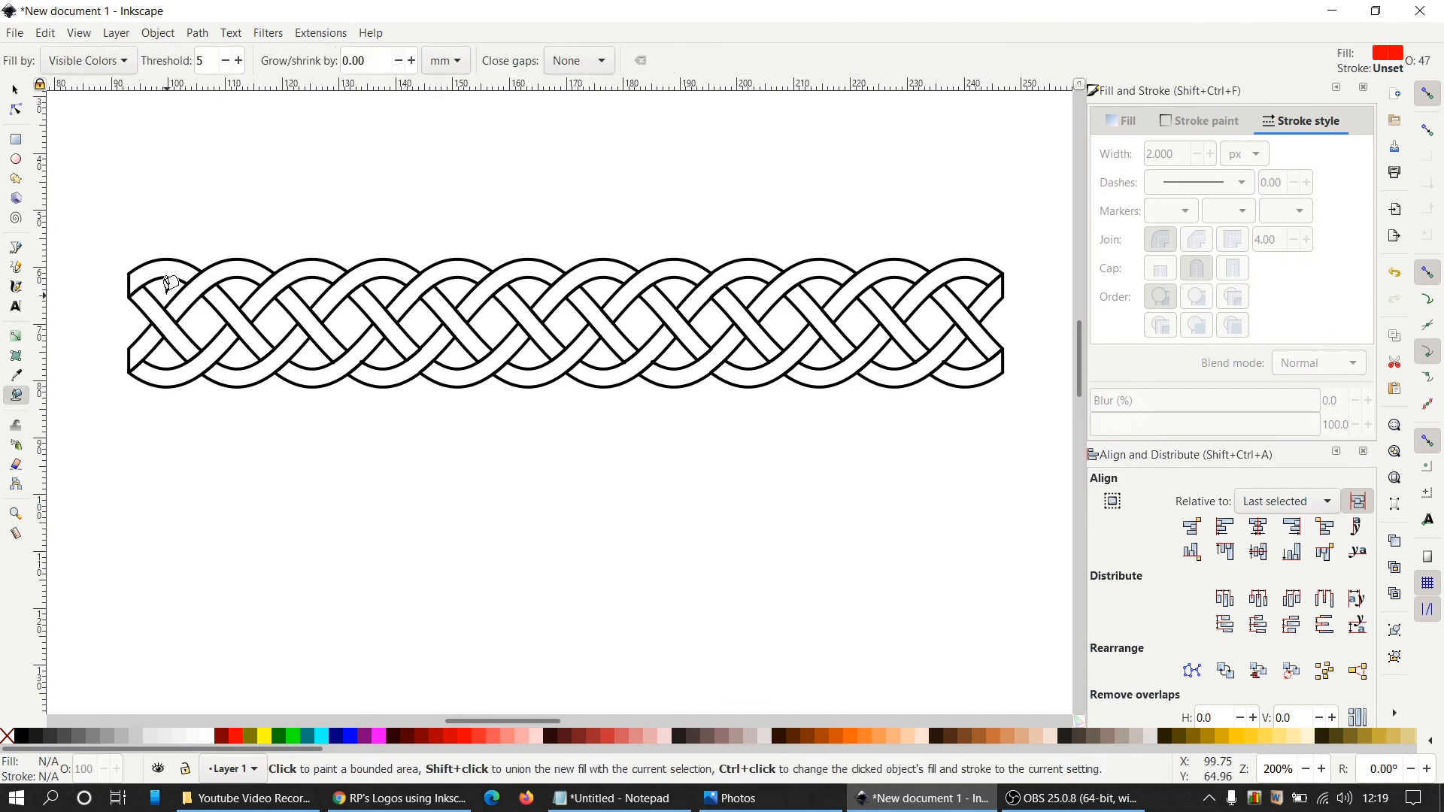
click(165, 285)
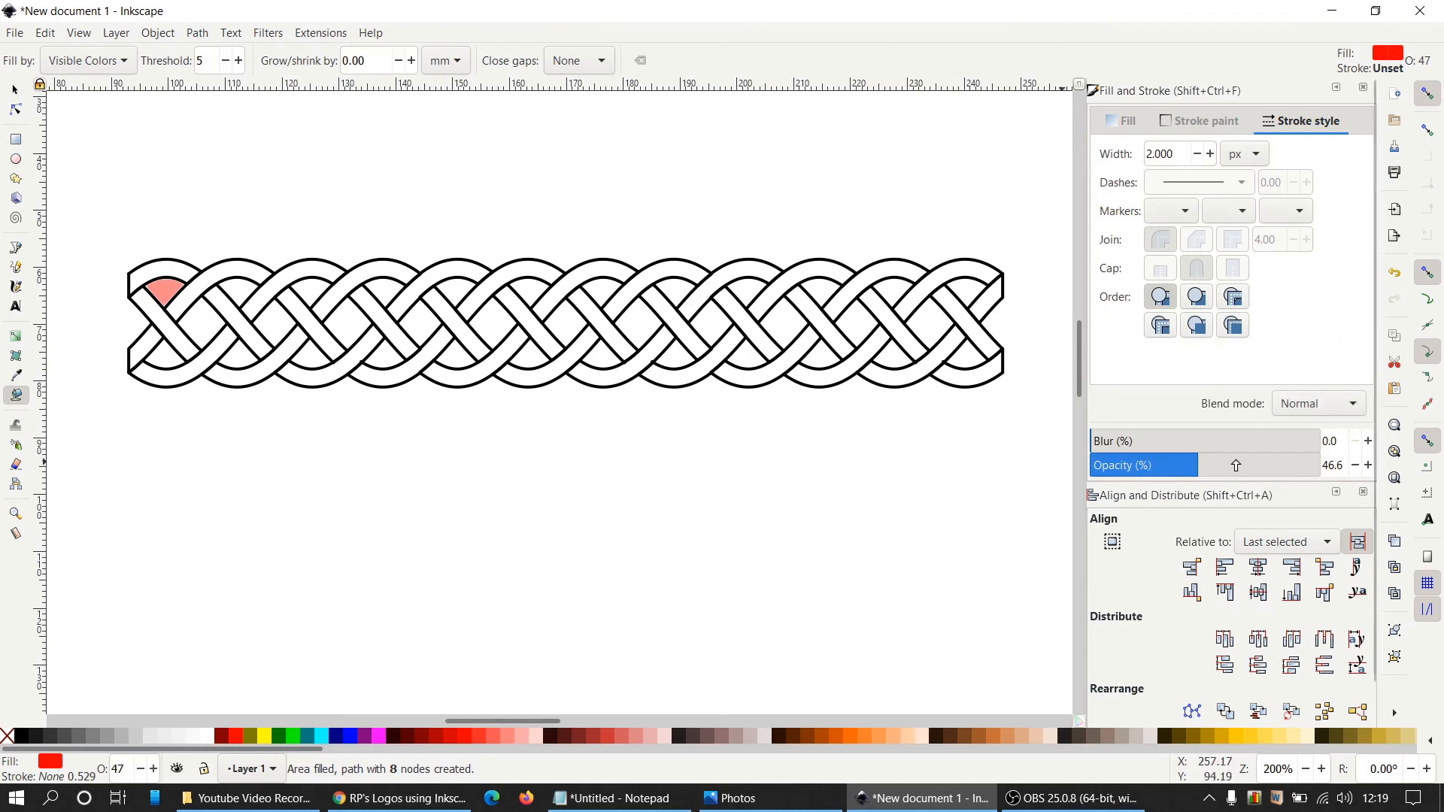
drag(1197, 465, 1325, 468)
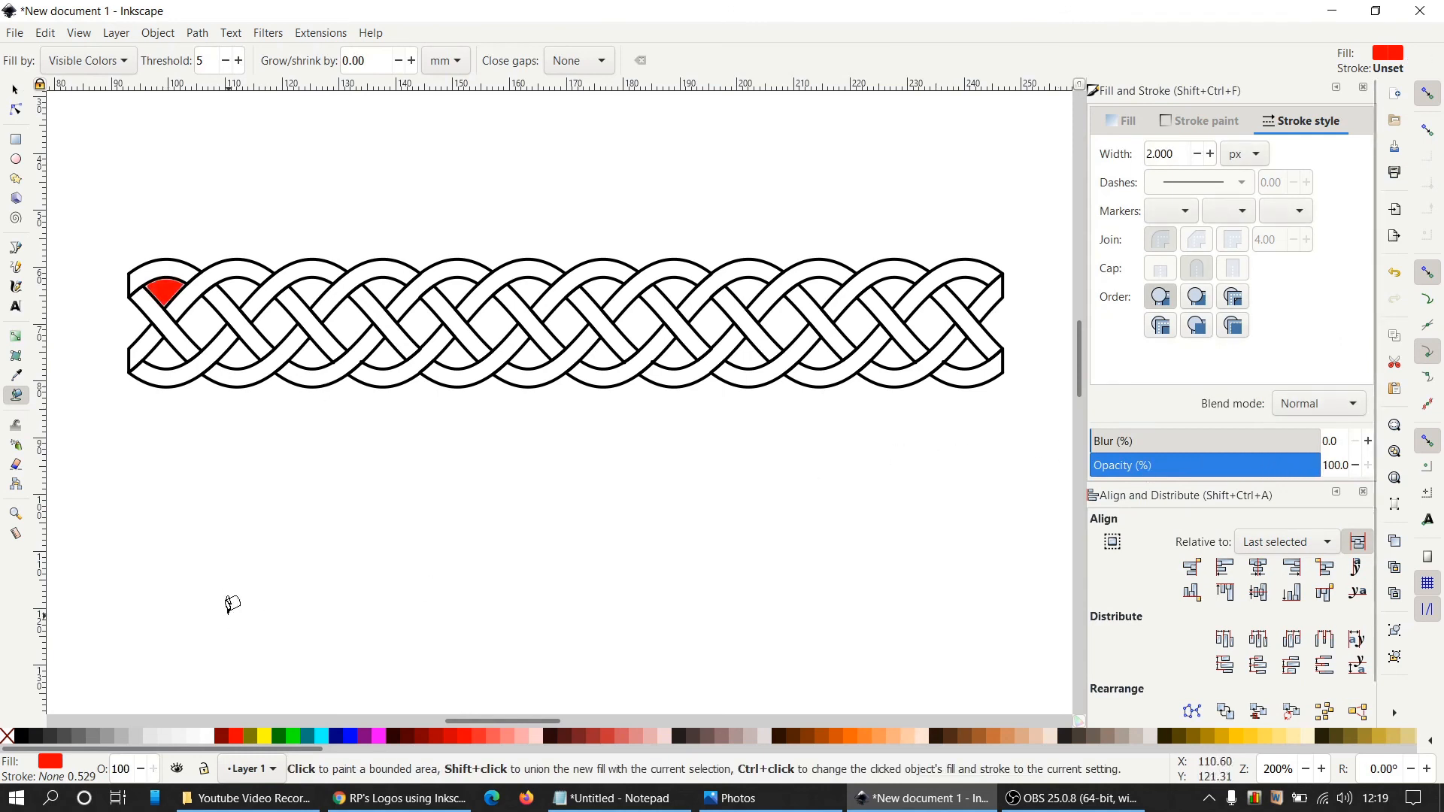
Bucket-fill all remaining gaps between the strands, along the whole length of the knot strip, with solid red
click(168, 346)
click(204, 319)
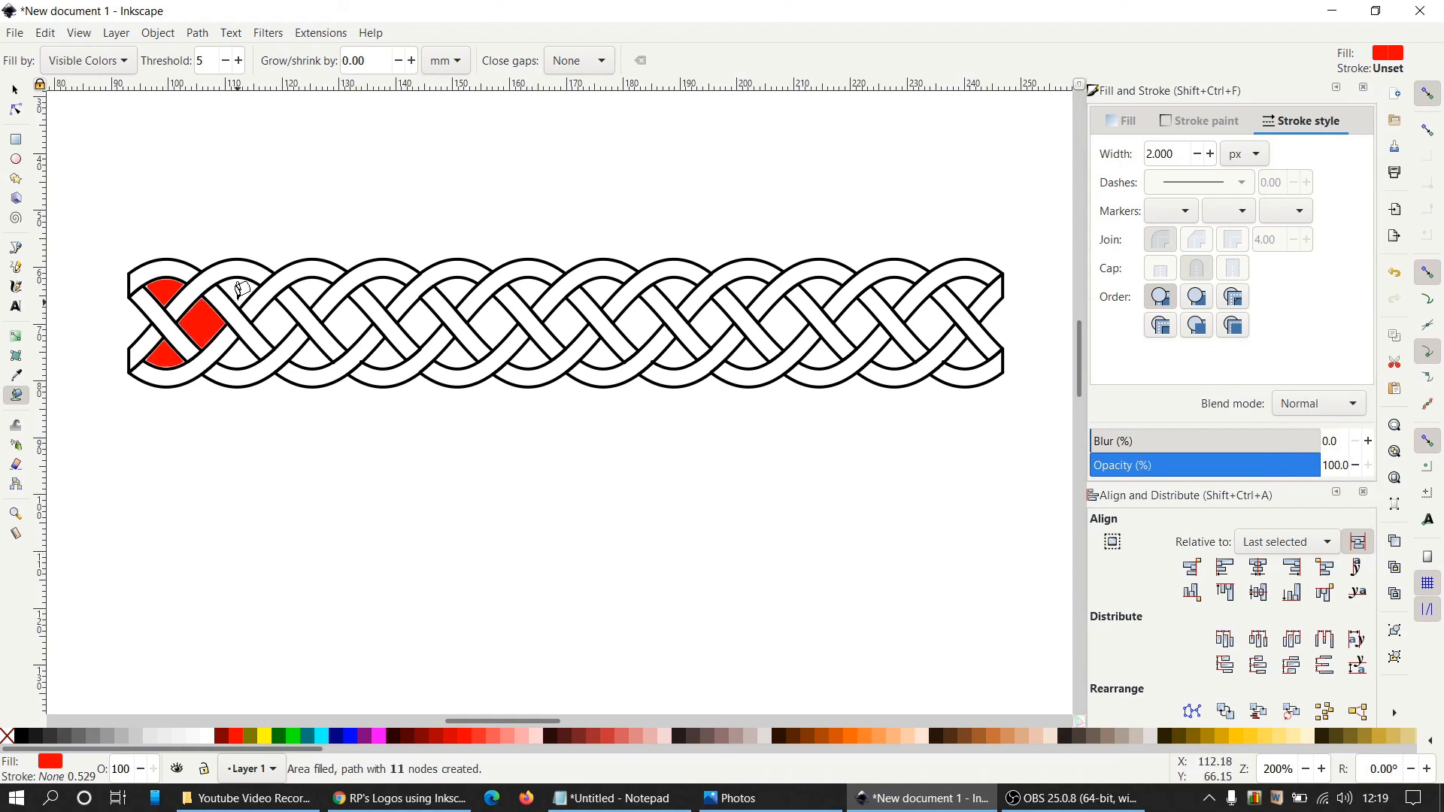
click(240, 291)
click(236, 349)
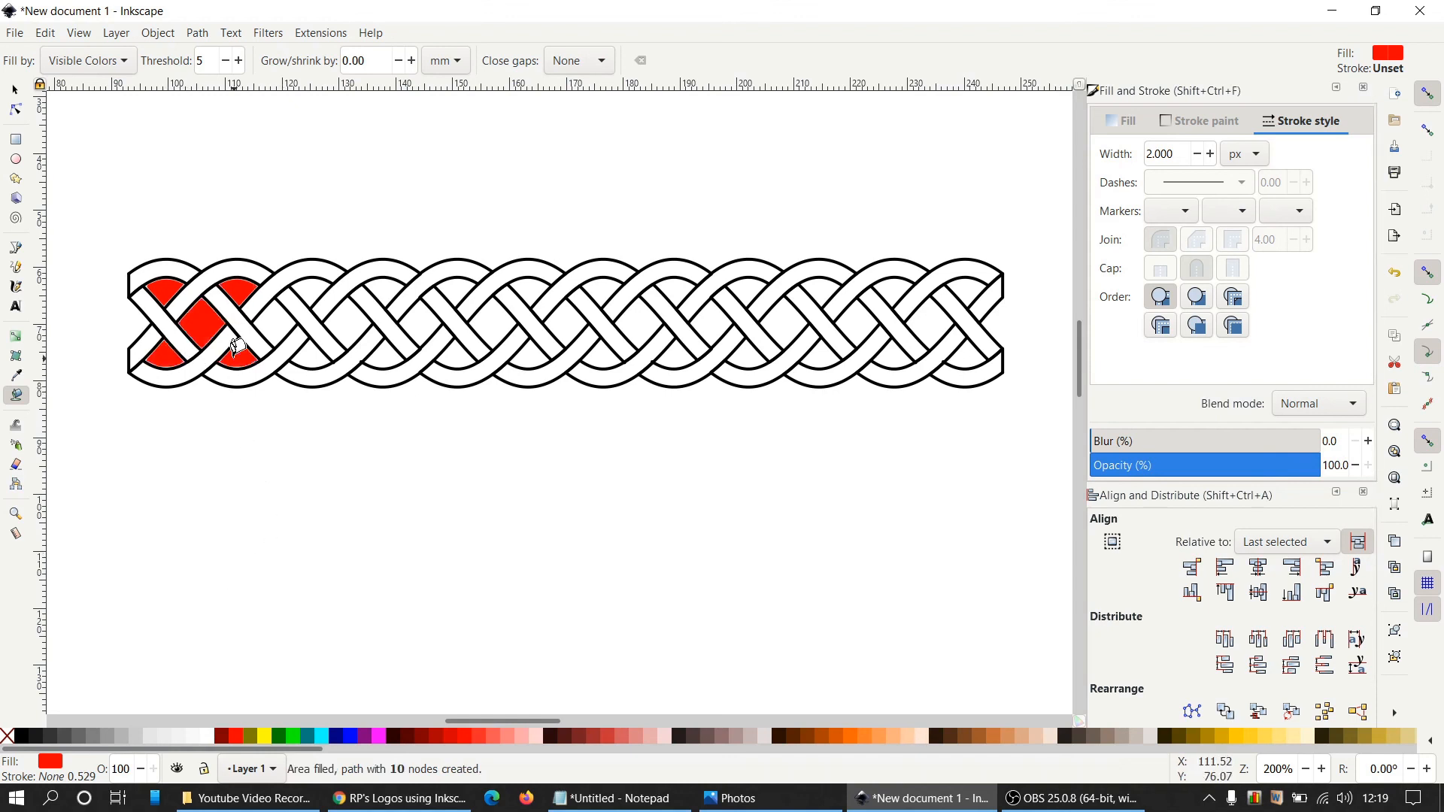
click(277, 322)
click(312, 290)
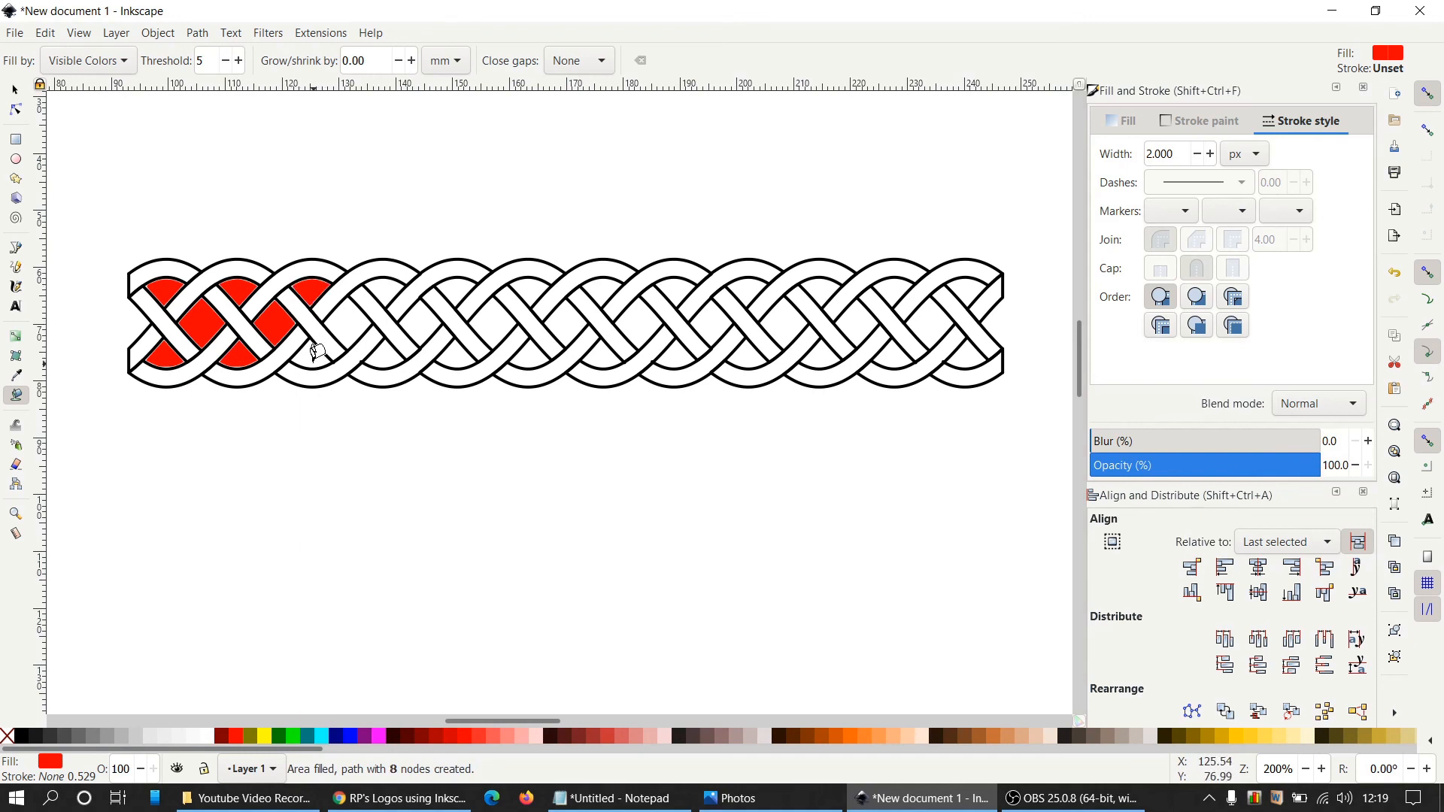
click(315, 352)
click(350, 322)
click(386, 290)
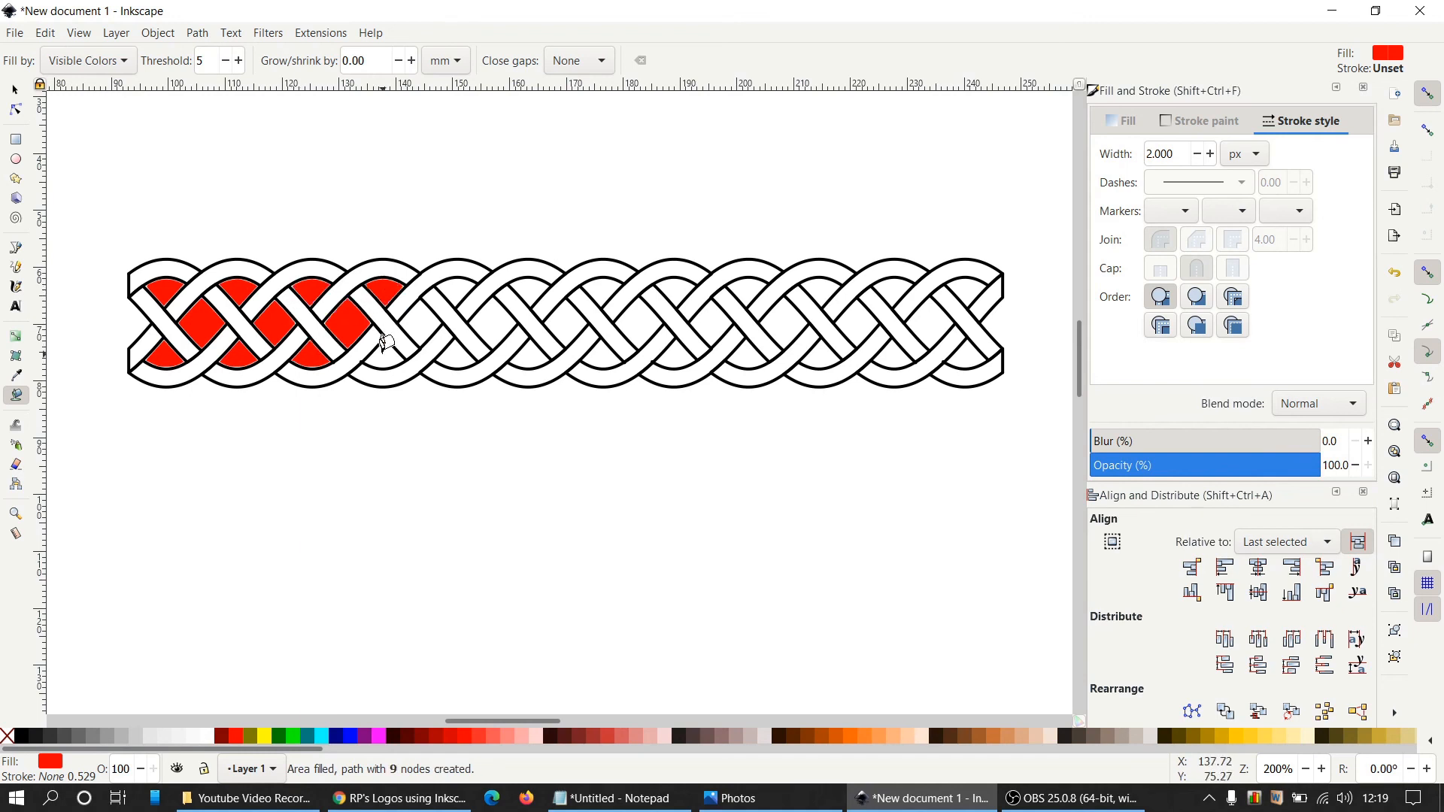
click(386, 350)
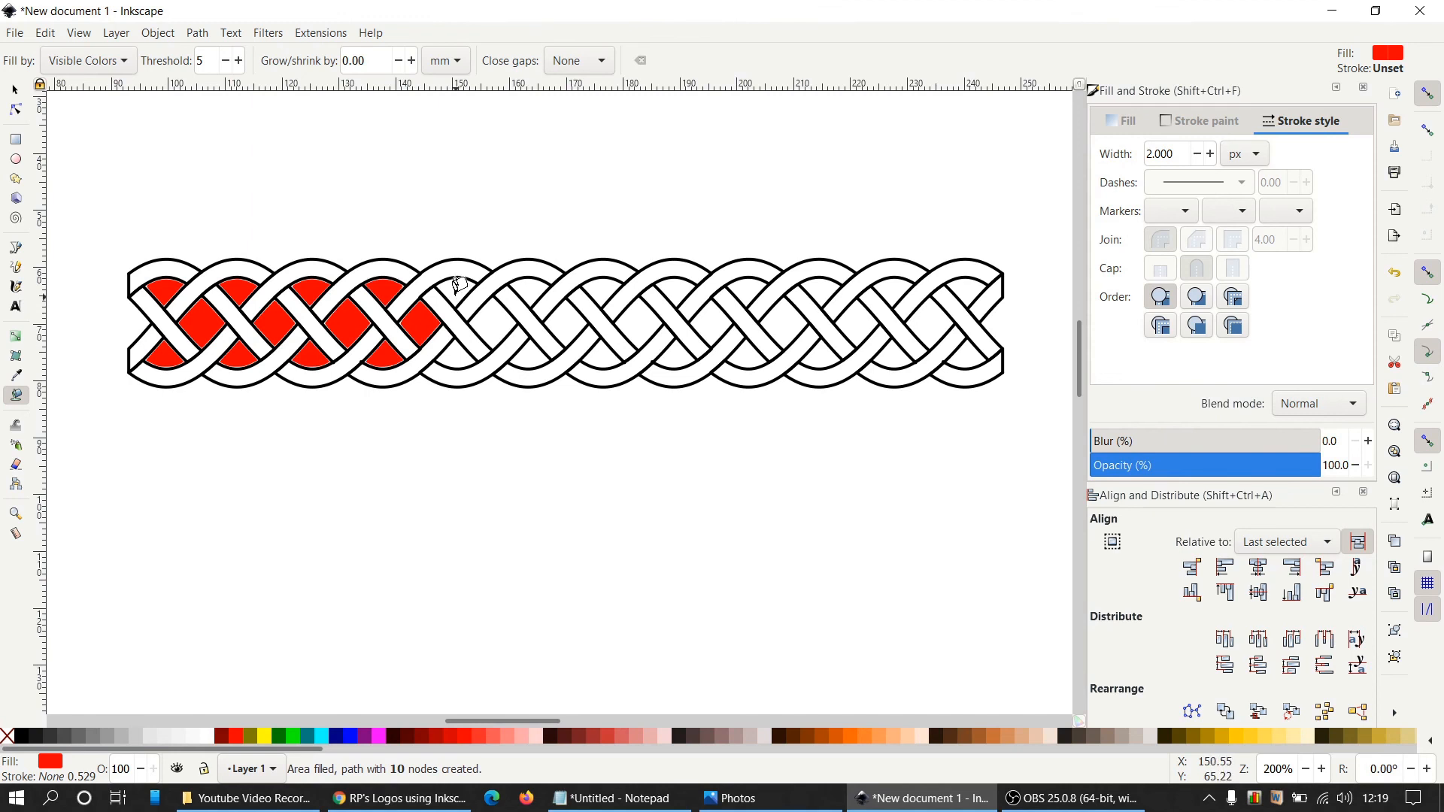
click(456, 290)
click(493, 323)
click(526, 291)
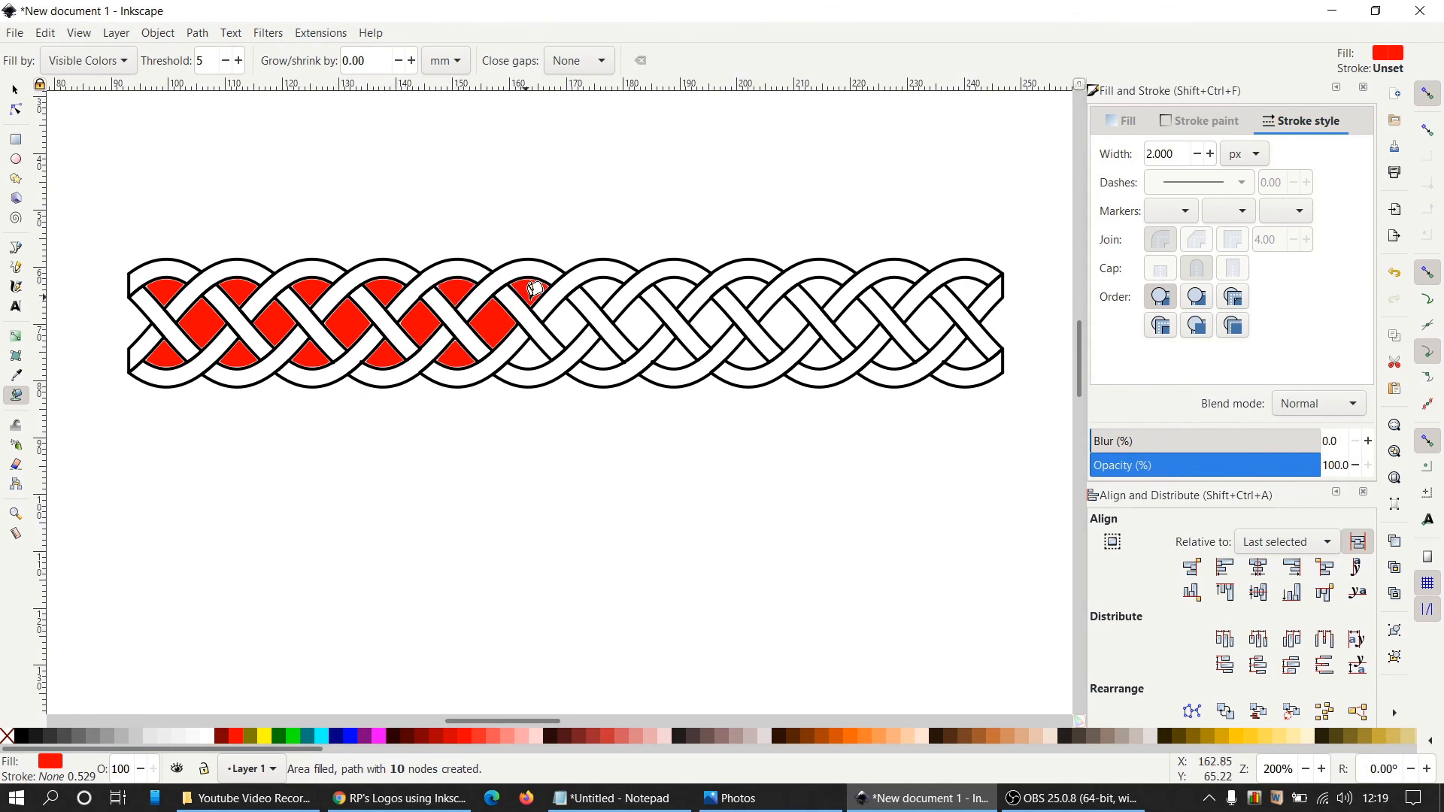
click(532, 352)
click(584, 305)
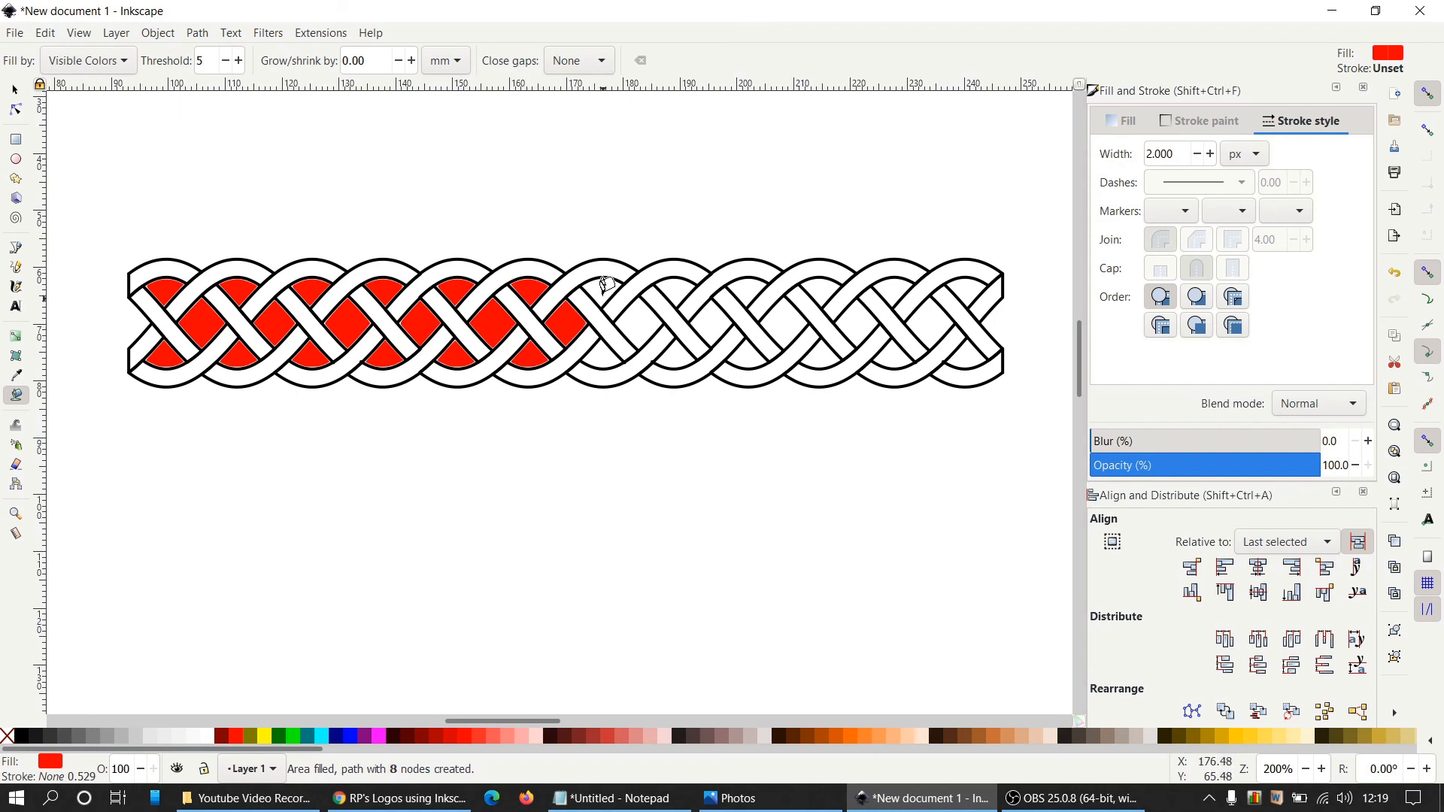
click(602, 291)
click(636, 327)
click(602, 351)
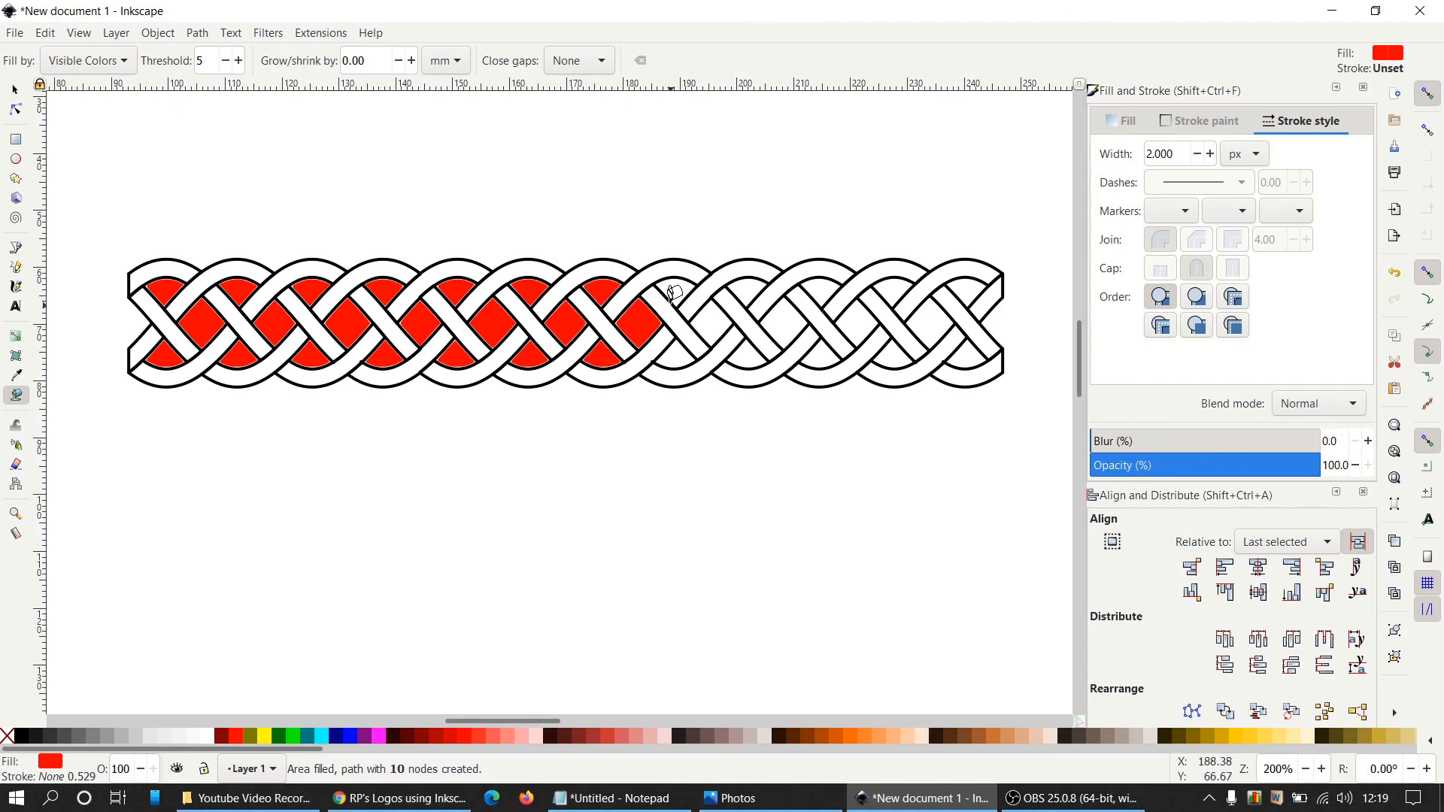
click(675, 292)
click(714, 314)
click(678, 351)
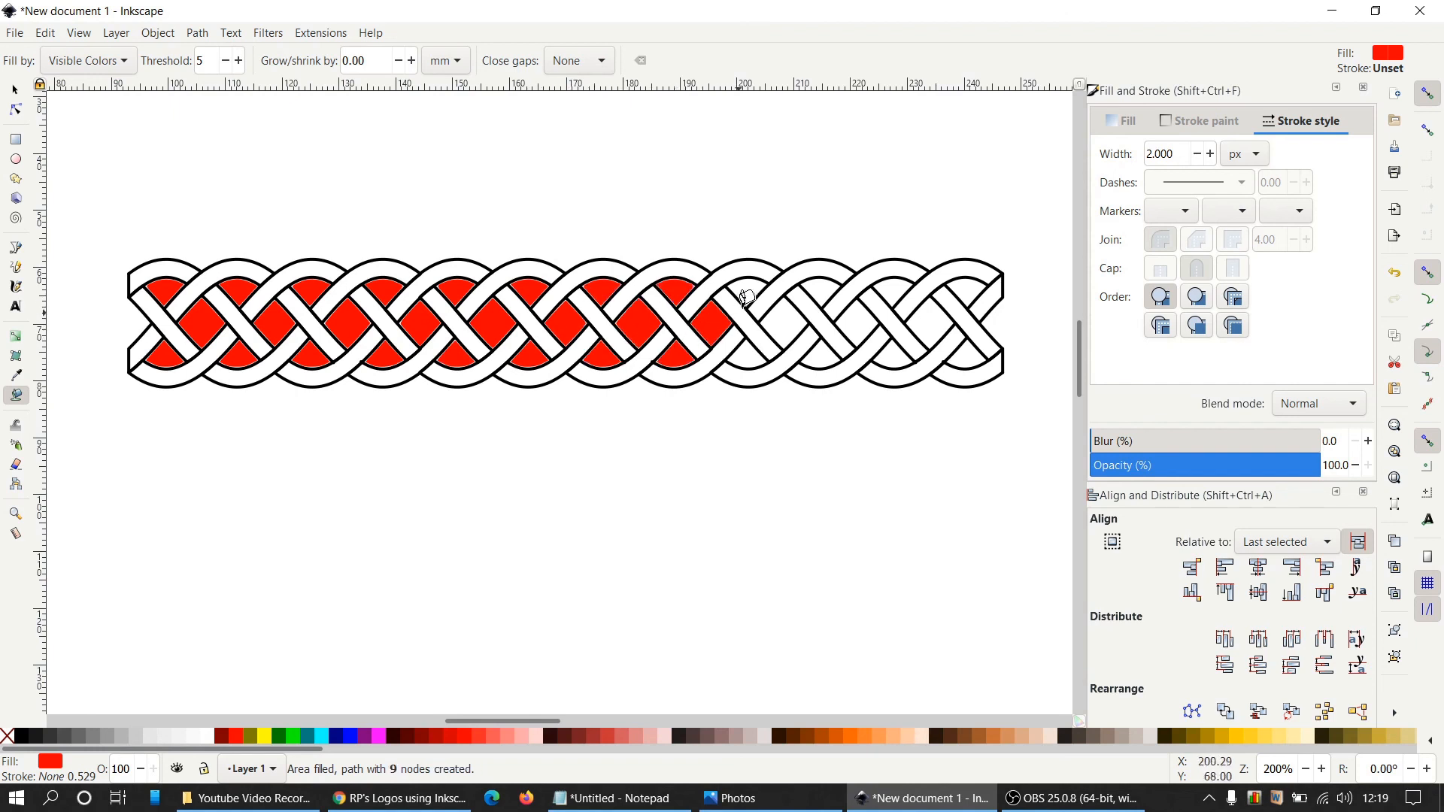
click(751, 348)
click(790, 319)
click(820, 288)
click(826, 348)
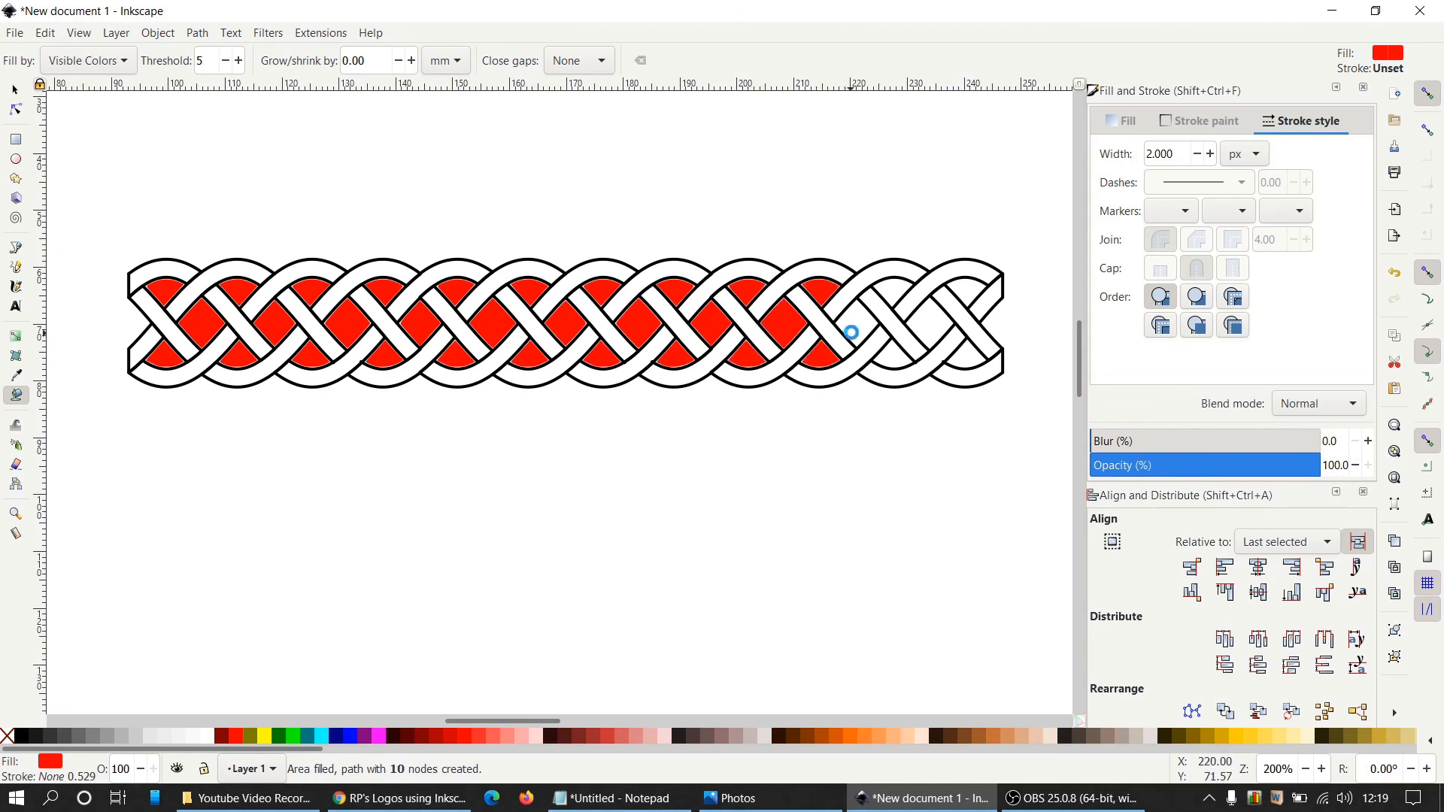
click(895, 290)
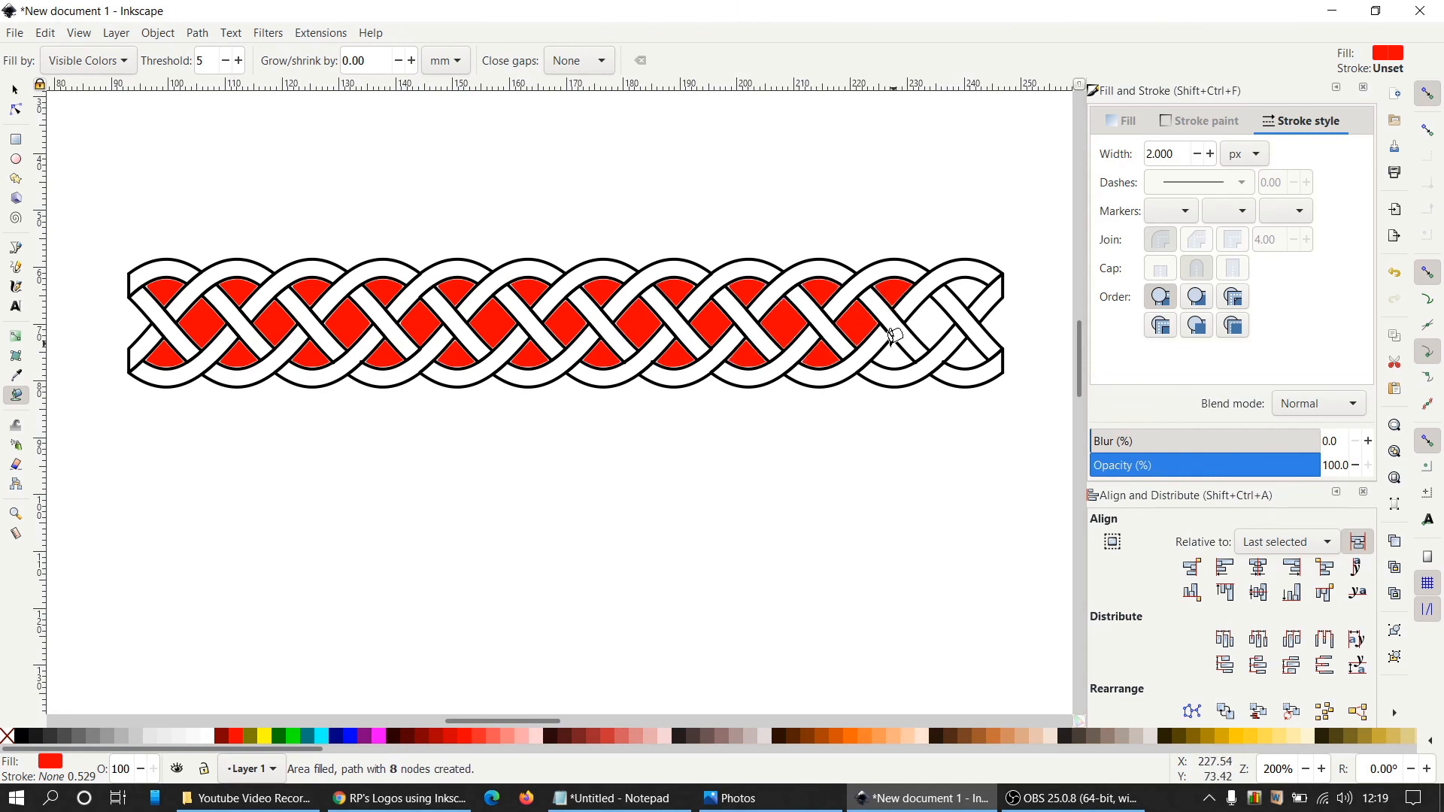
click(928, 314)
click(966, 286)
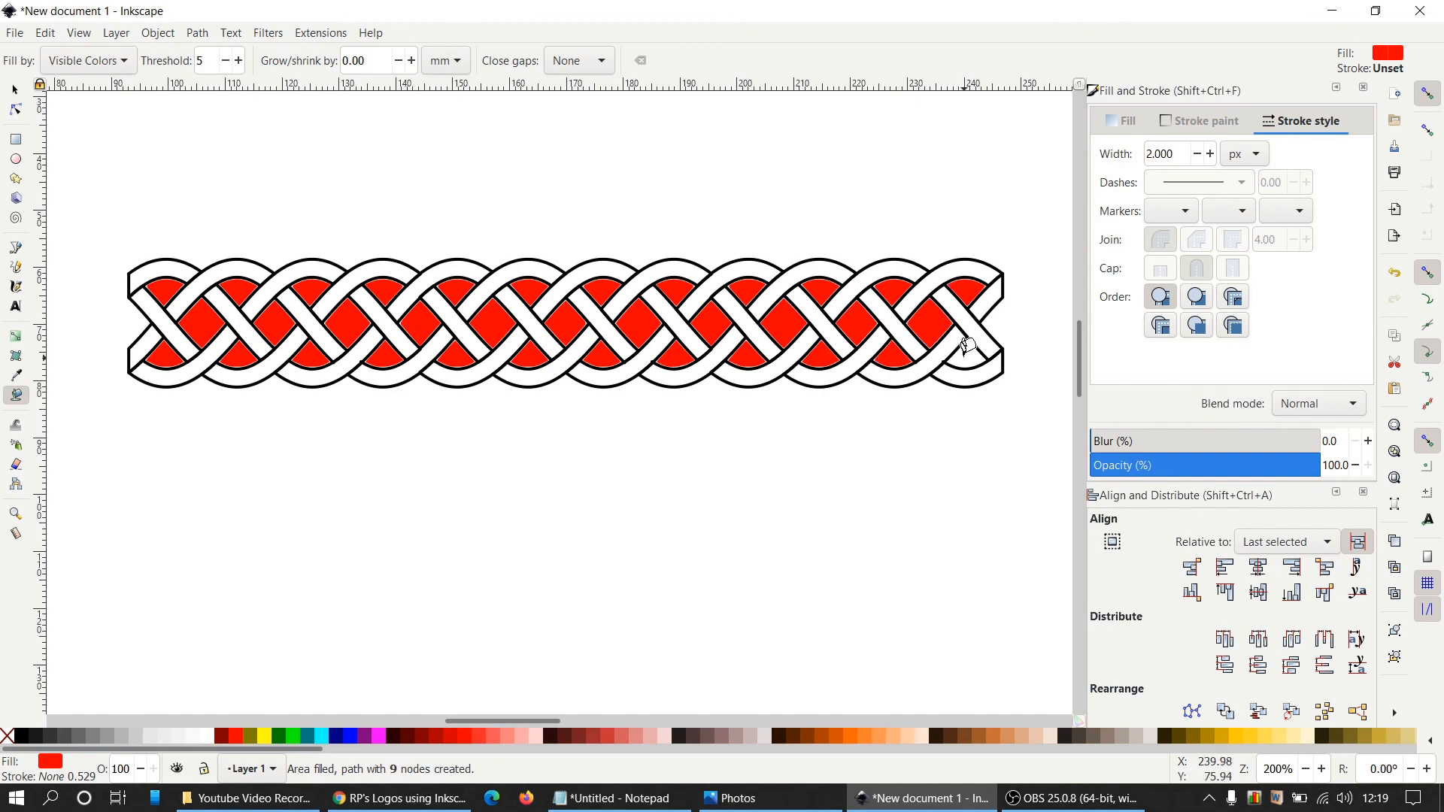
click(965, 350)
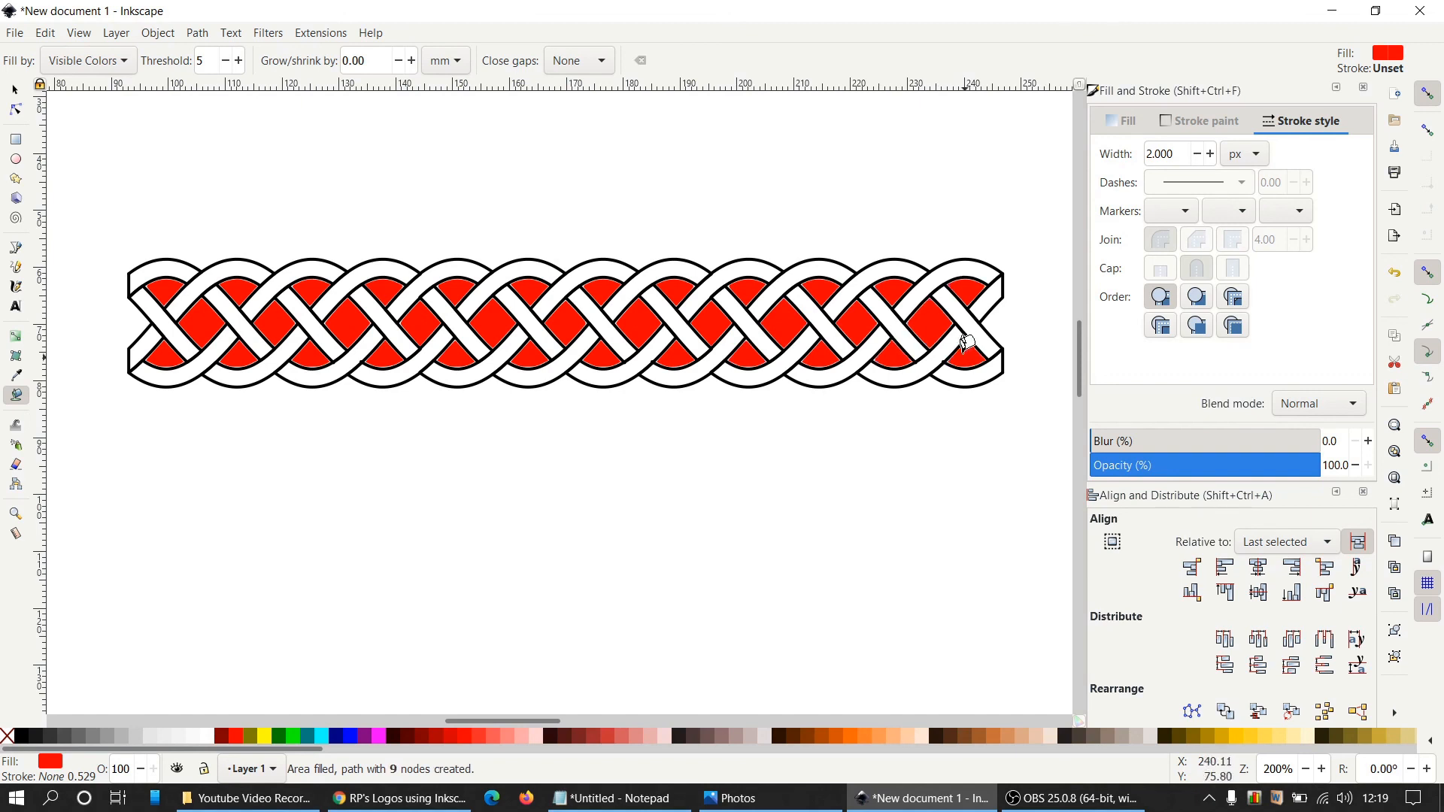
Select the whole knot with its red fills and move it about 42 mm right and 65 mm down
click(17, 91)
ctrl+scroll(707, 467, down, 2)
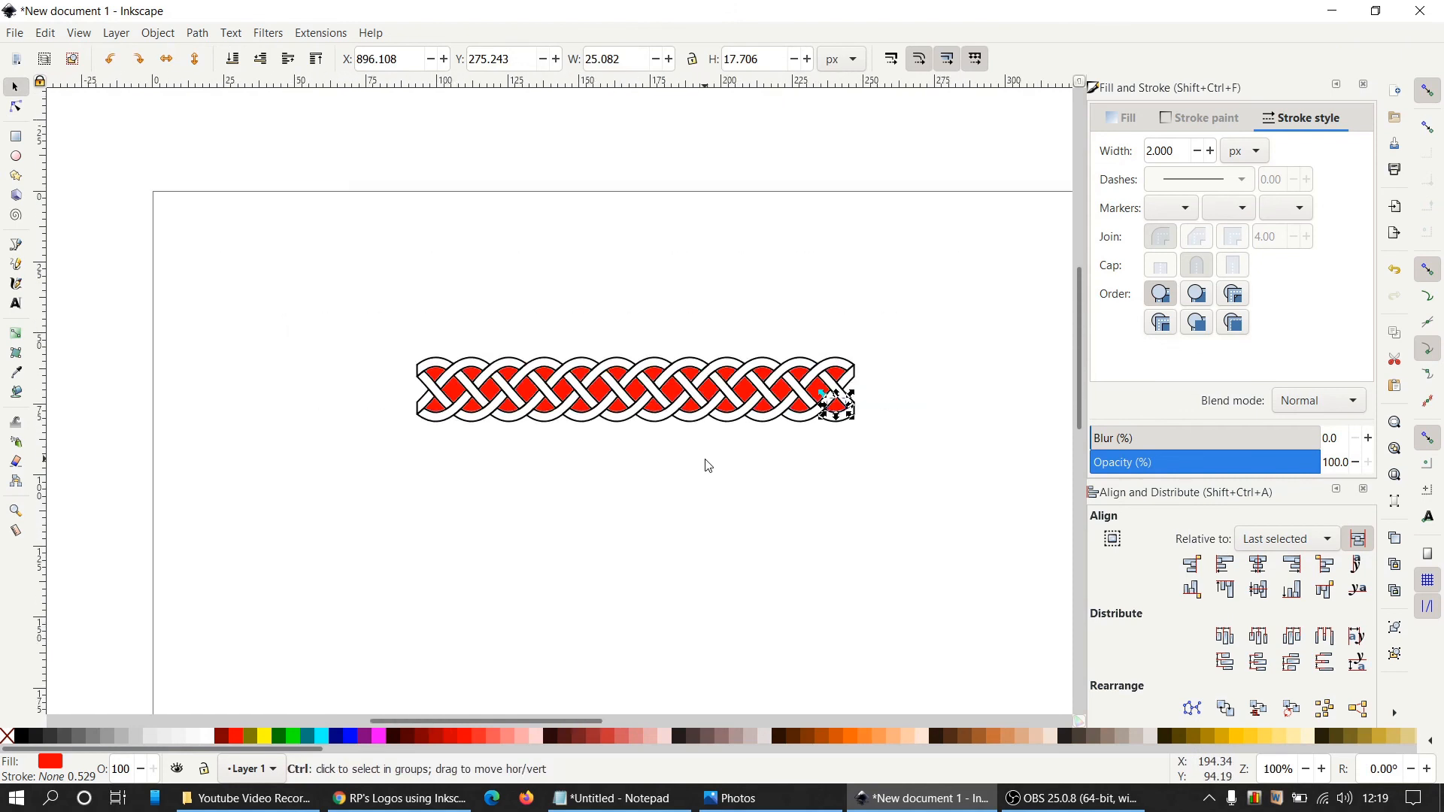
click(734, 555)
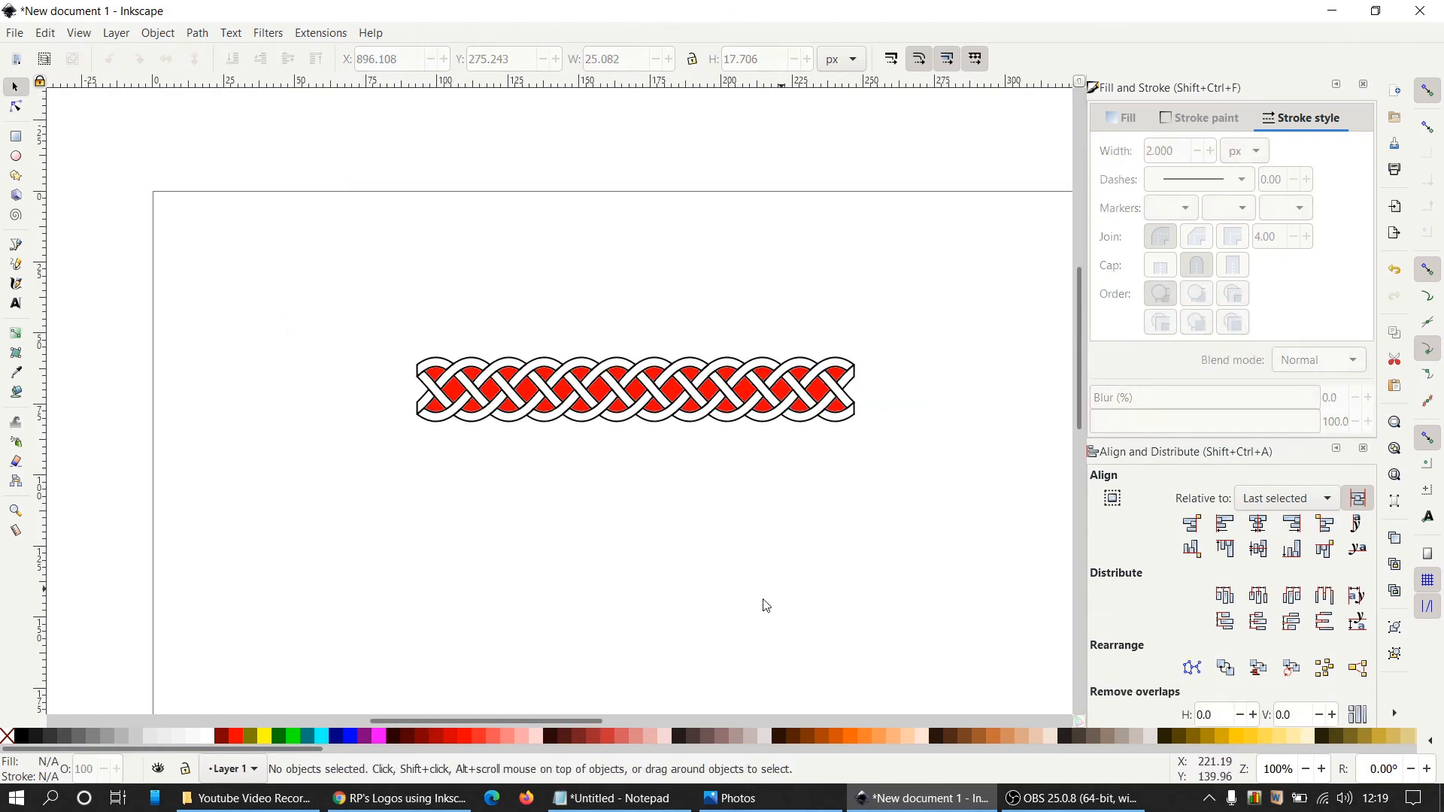
drag(579, 720, 600, 721)
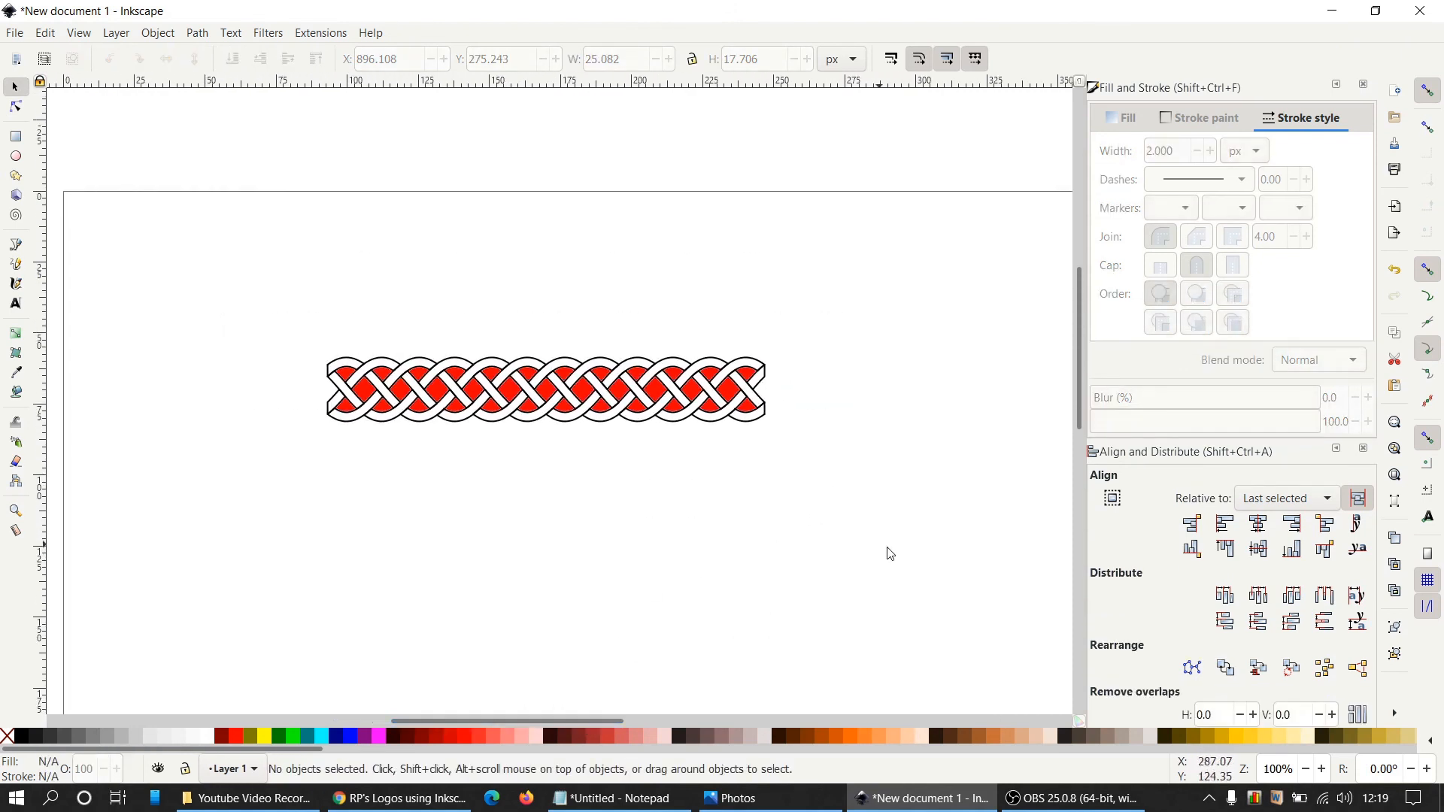
drag(890, 554, 235, 236)
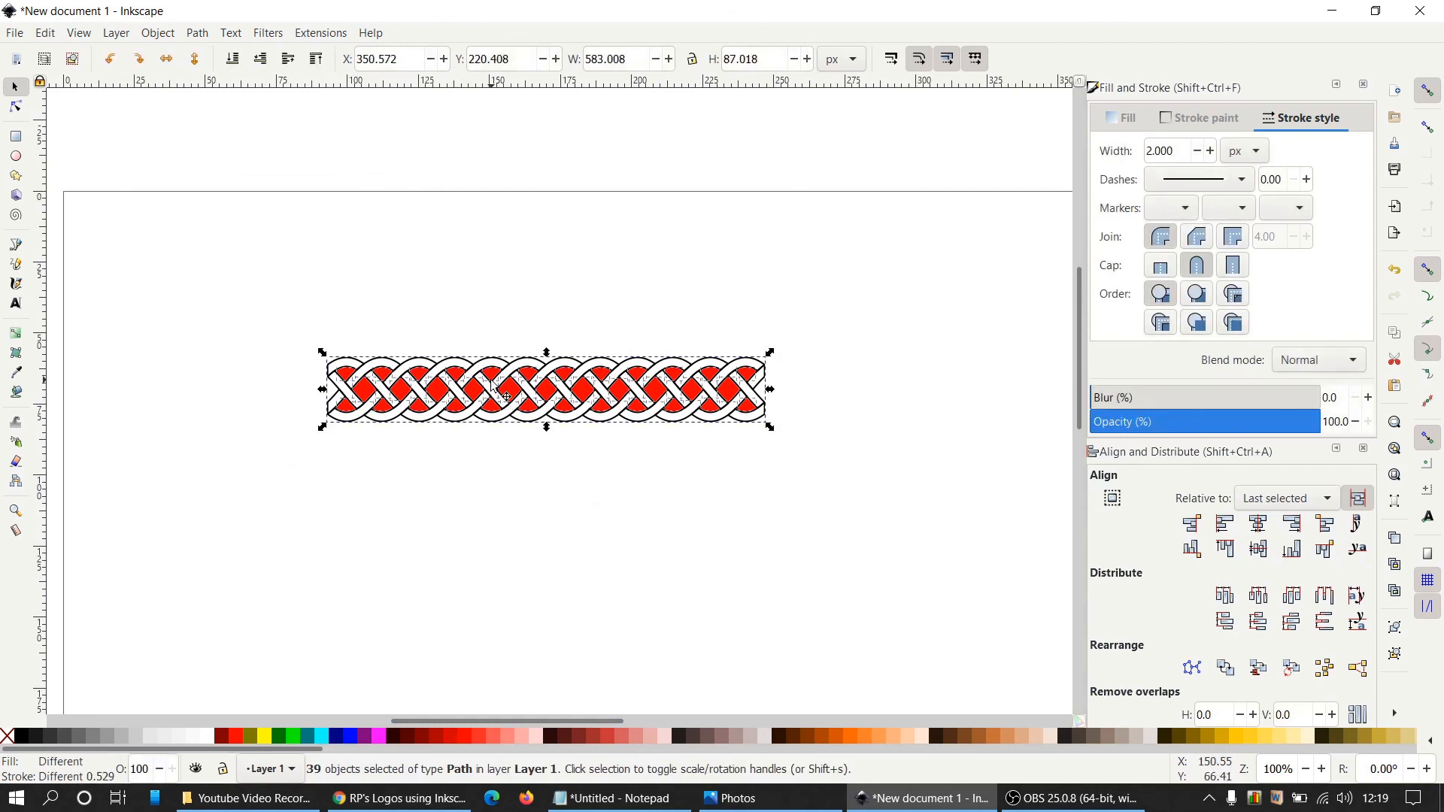
drag(489, 369, 609, 556)
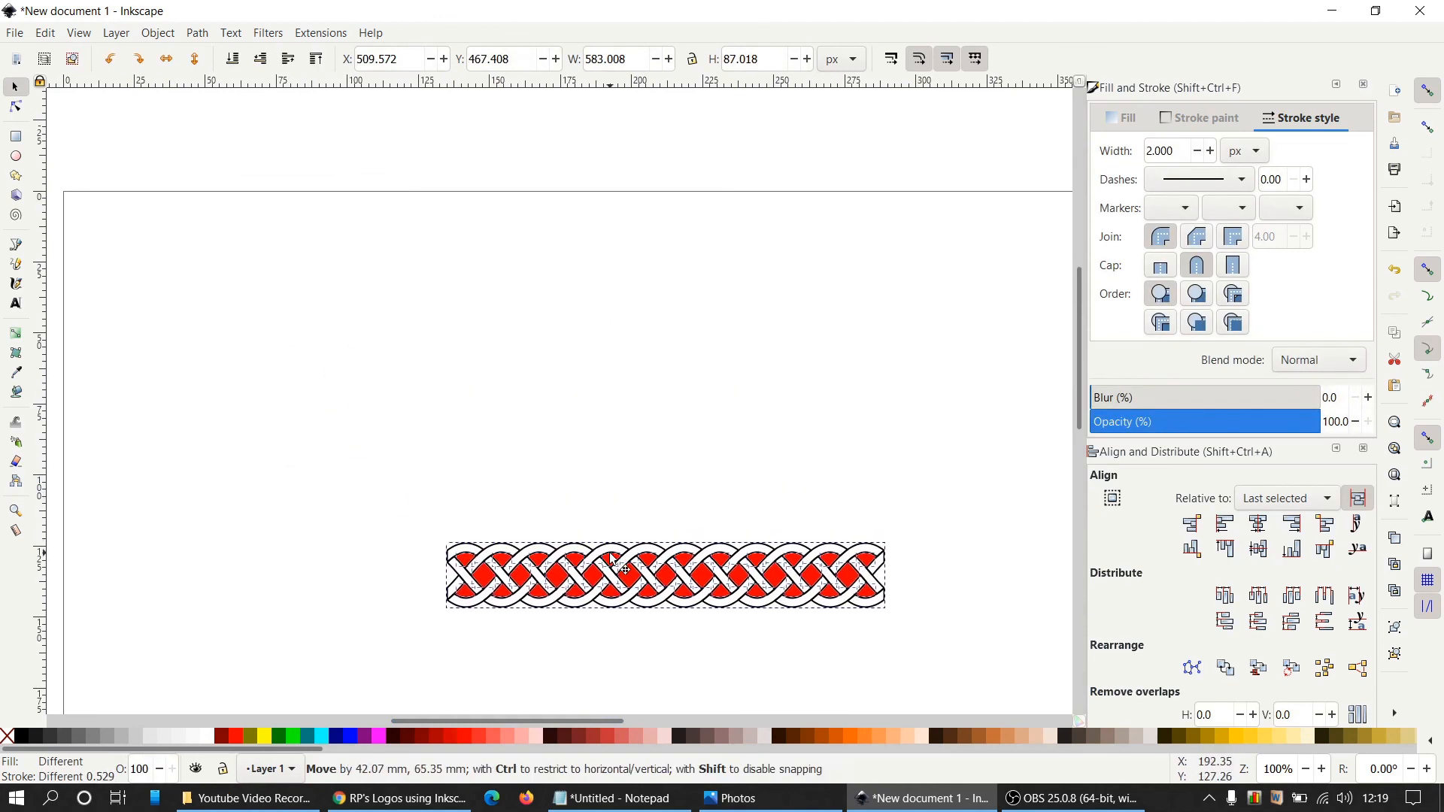
Scale the selected knot up proportionally about its centre to about 942 × 141 px, and deselect it
scroll(842, 315, down, 4)
scroll(842, 315, down, 1)
scroll(842, 314, down, 1)
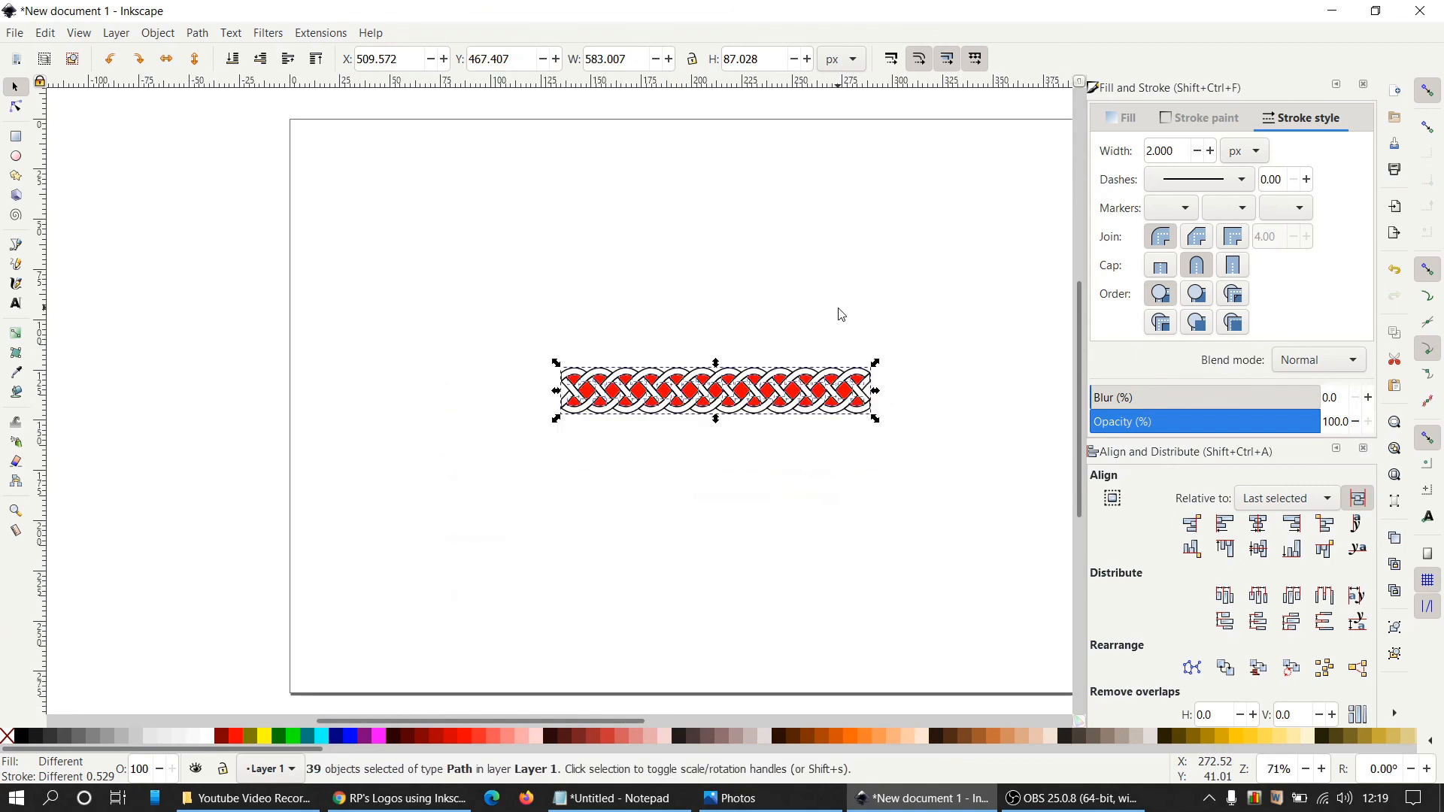
drag(879, 420, 990, 526)
click(989, 526)
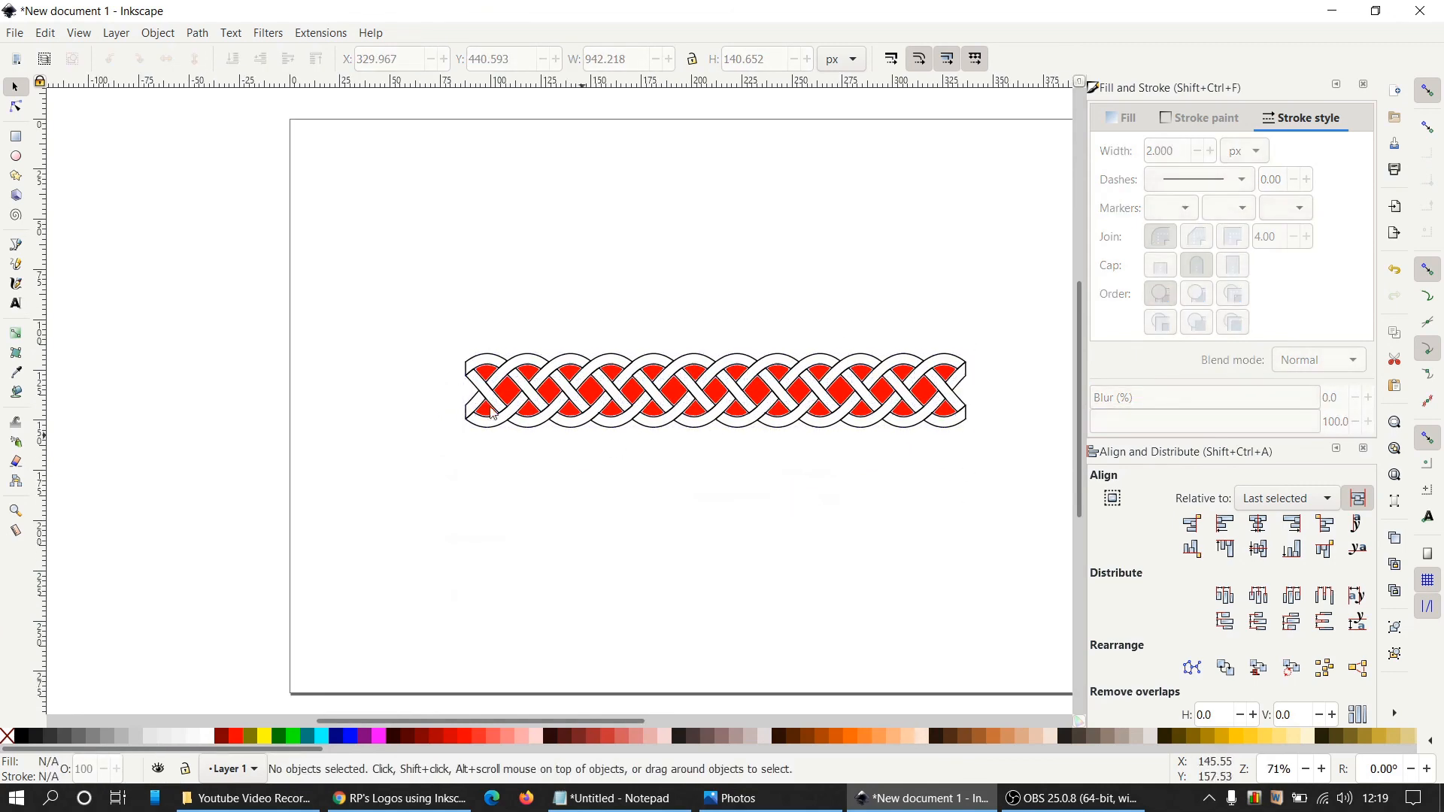
Draw a red rectangle about 379 × 189 mm over the knot and lower it beneath all other objects
drag(583, 723, 602, 705)
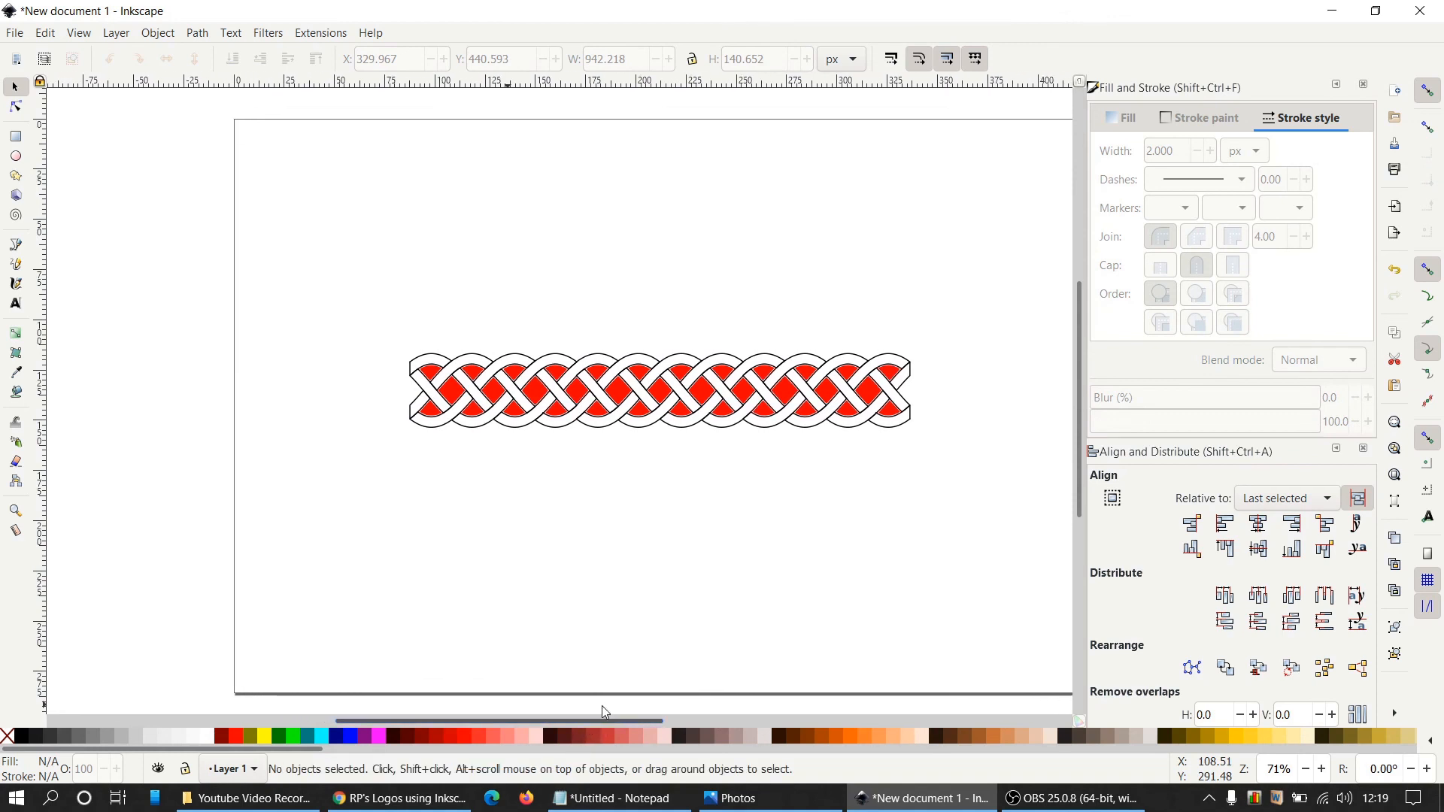
click(17, 138)
drag(277, 200, 1043, 581)
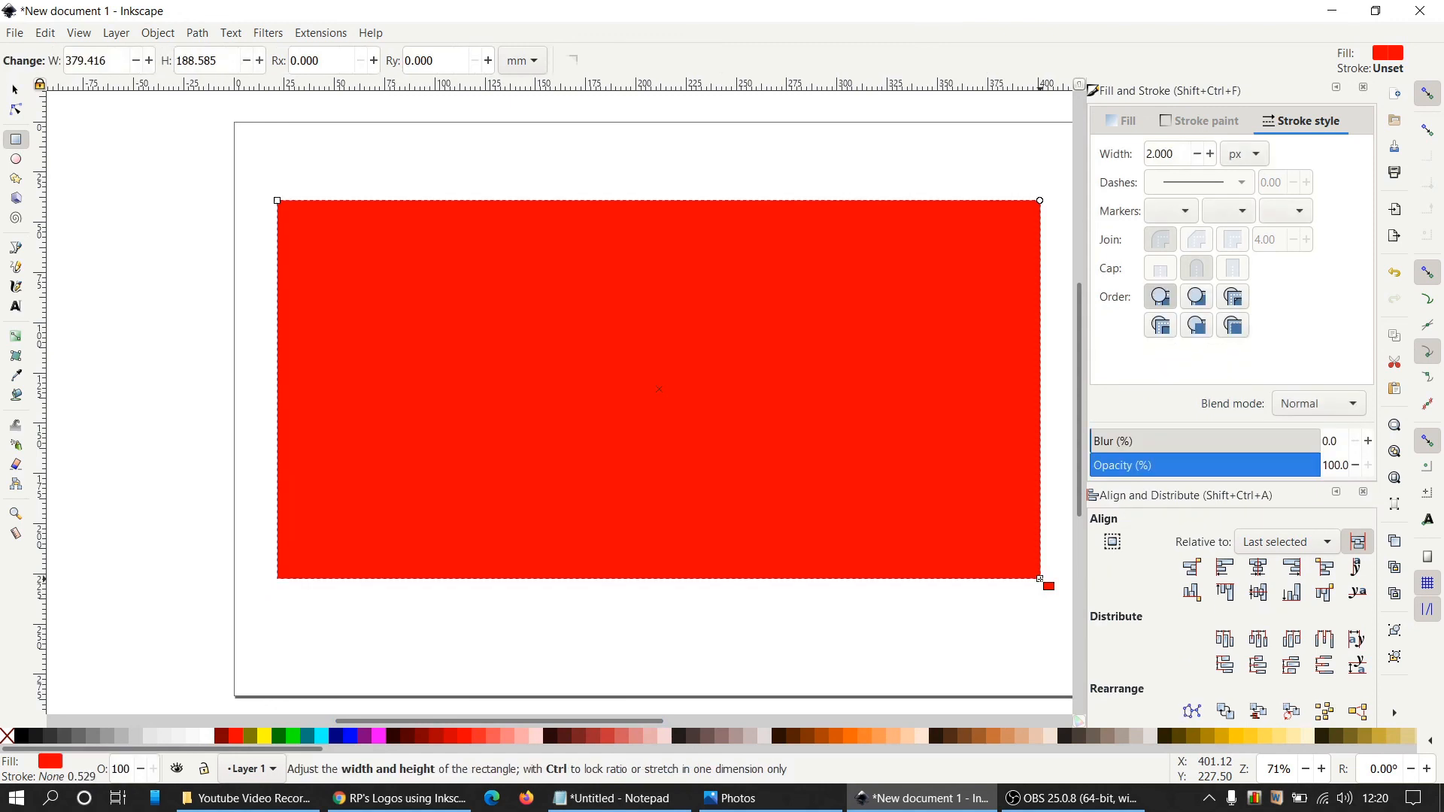
click(22, 96)
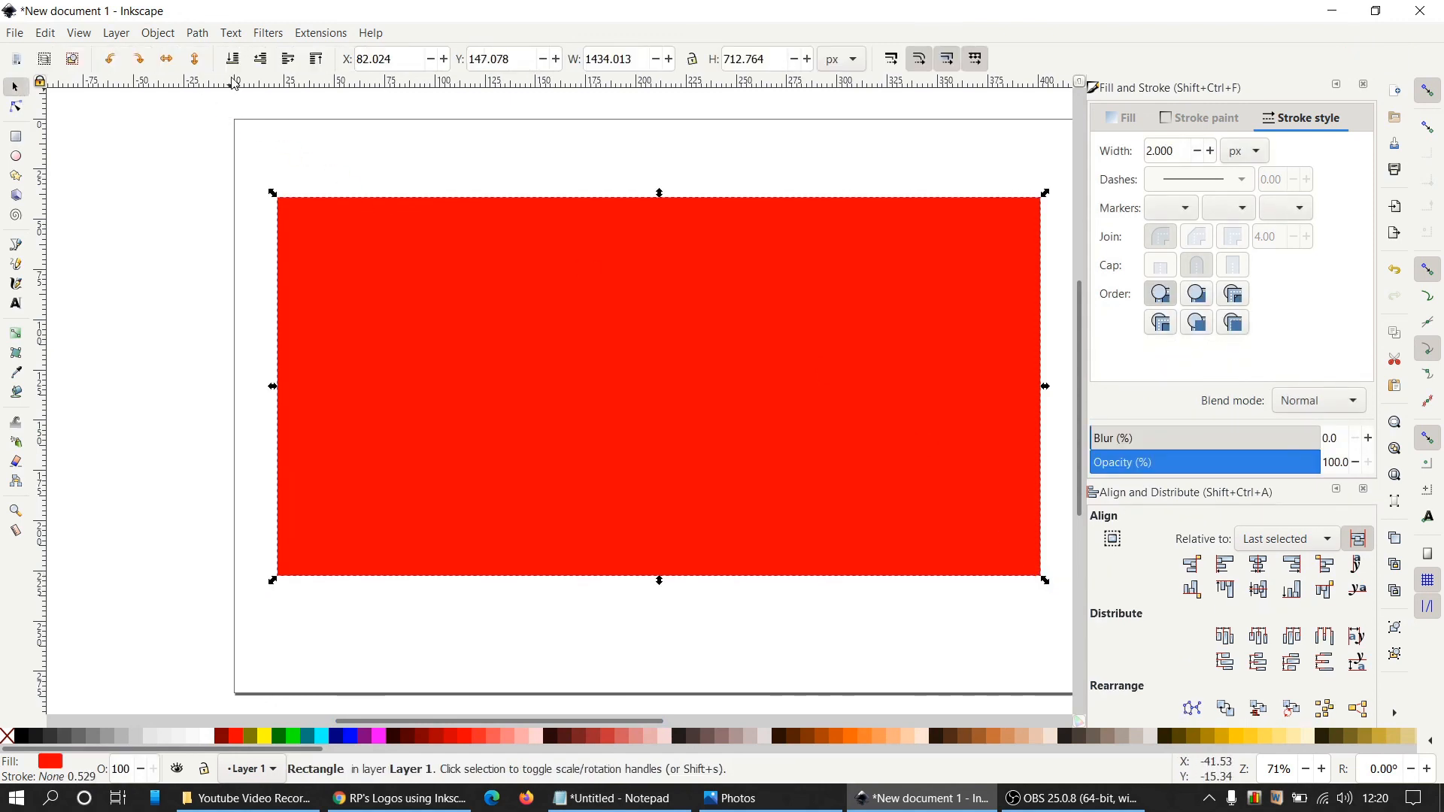
click(269, 66)
click(233, 59)
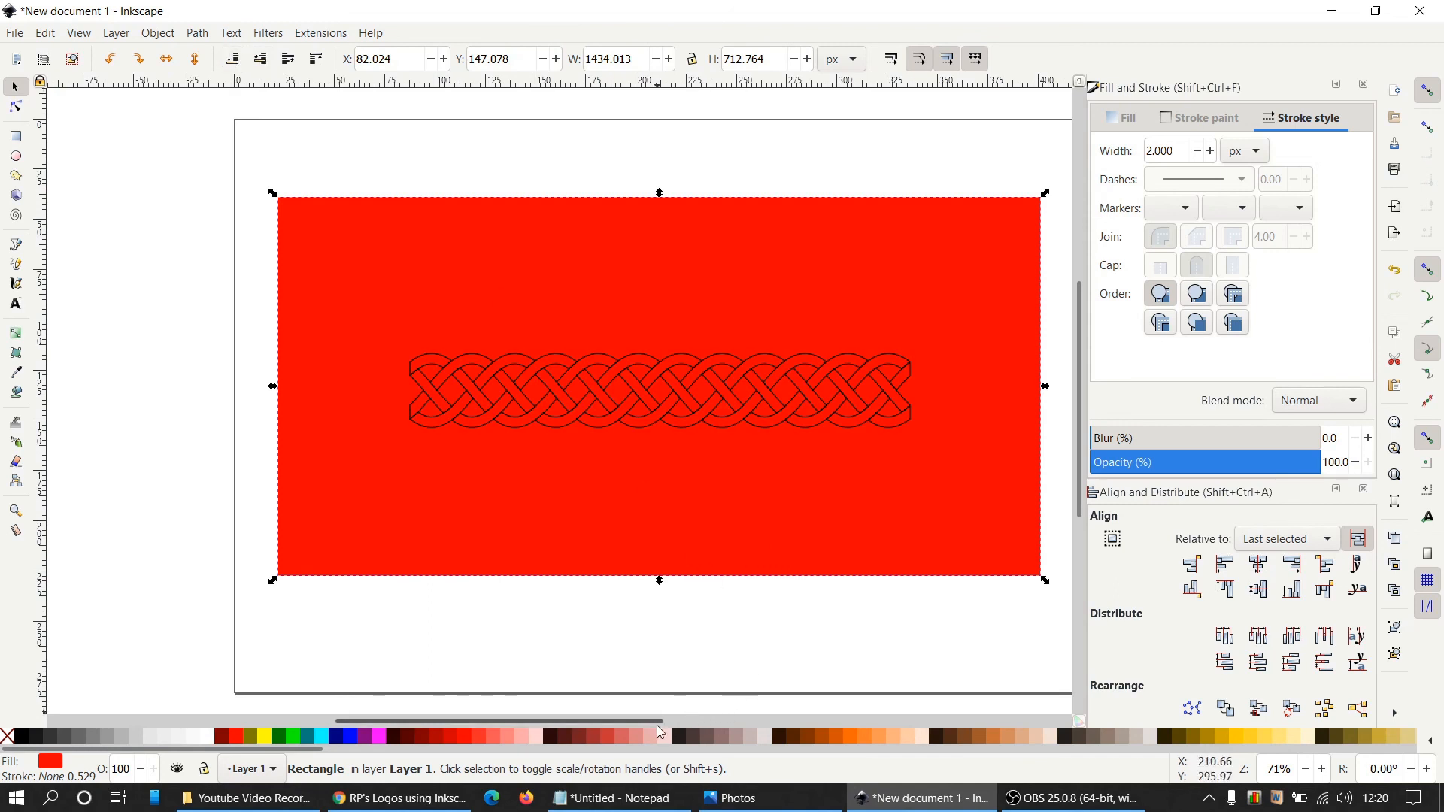
Try a pale yellow fill on the background rectangle behind the knot
scroll(657, 722, right, 3)
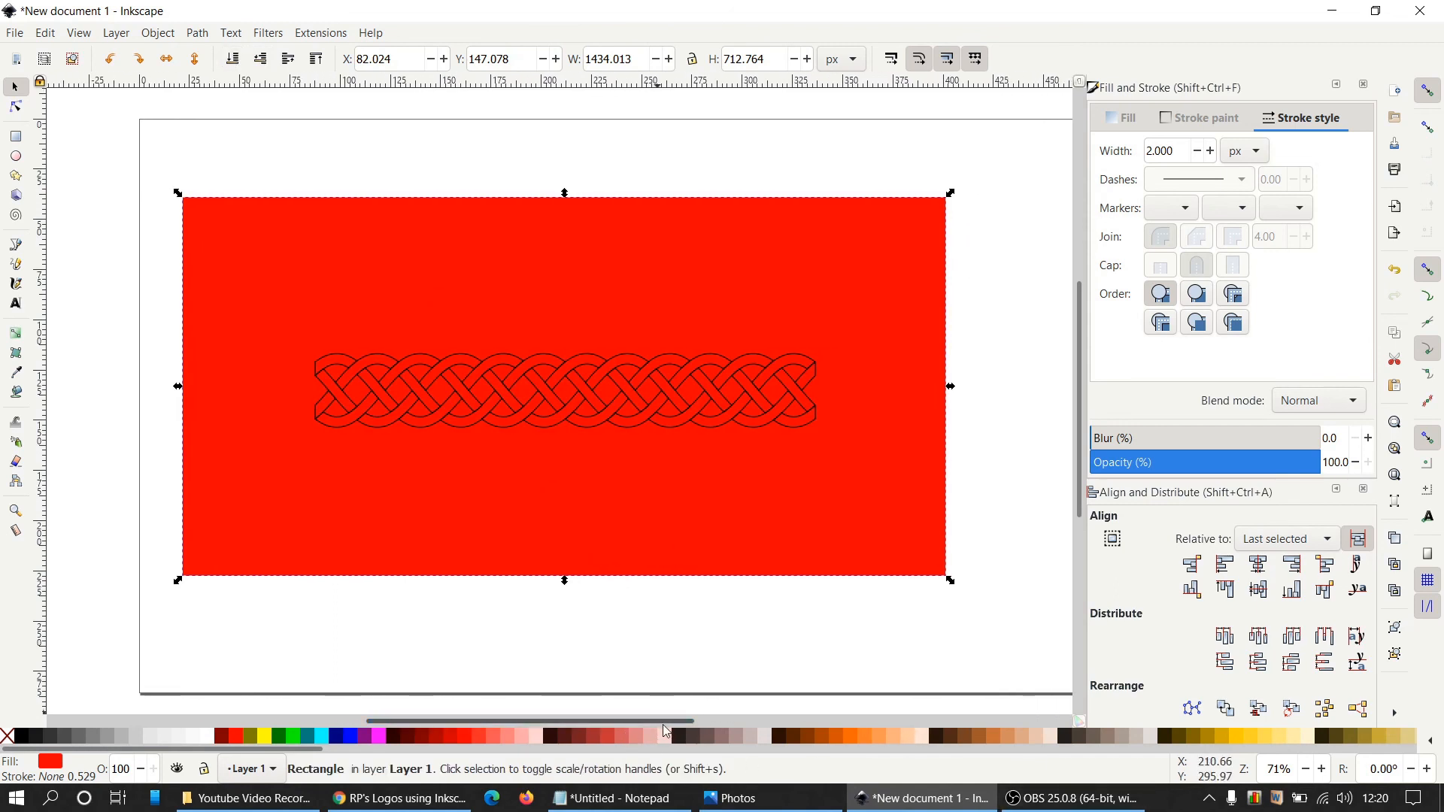
scroll(666, 726, right, 3)
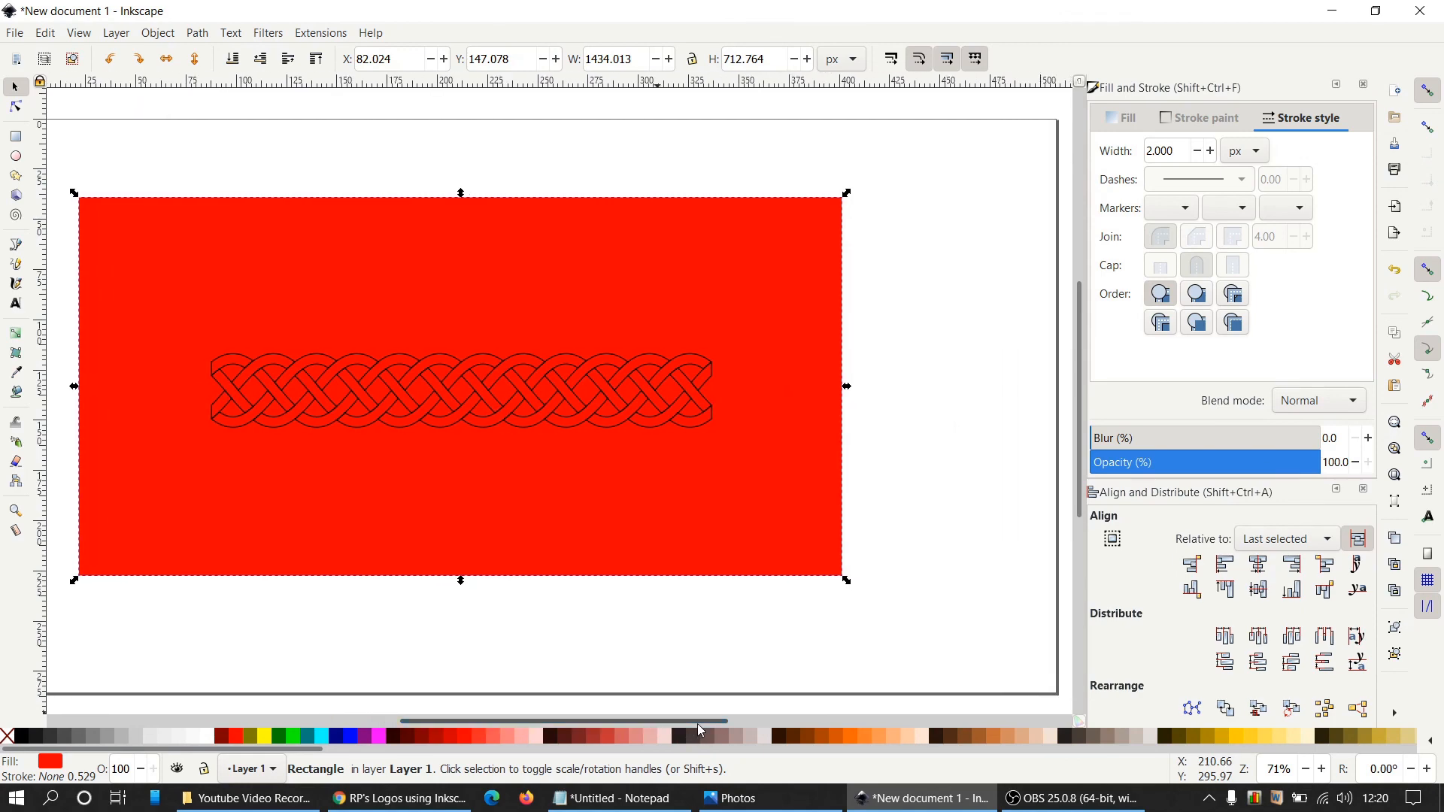
click(1297, 738)
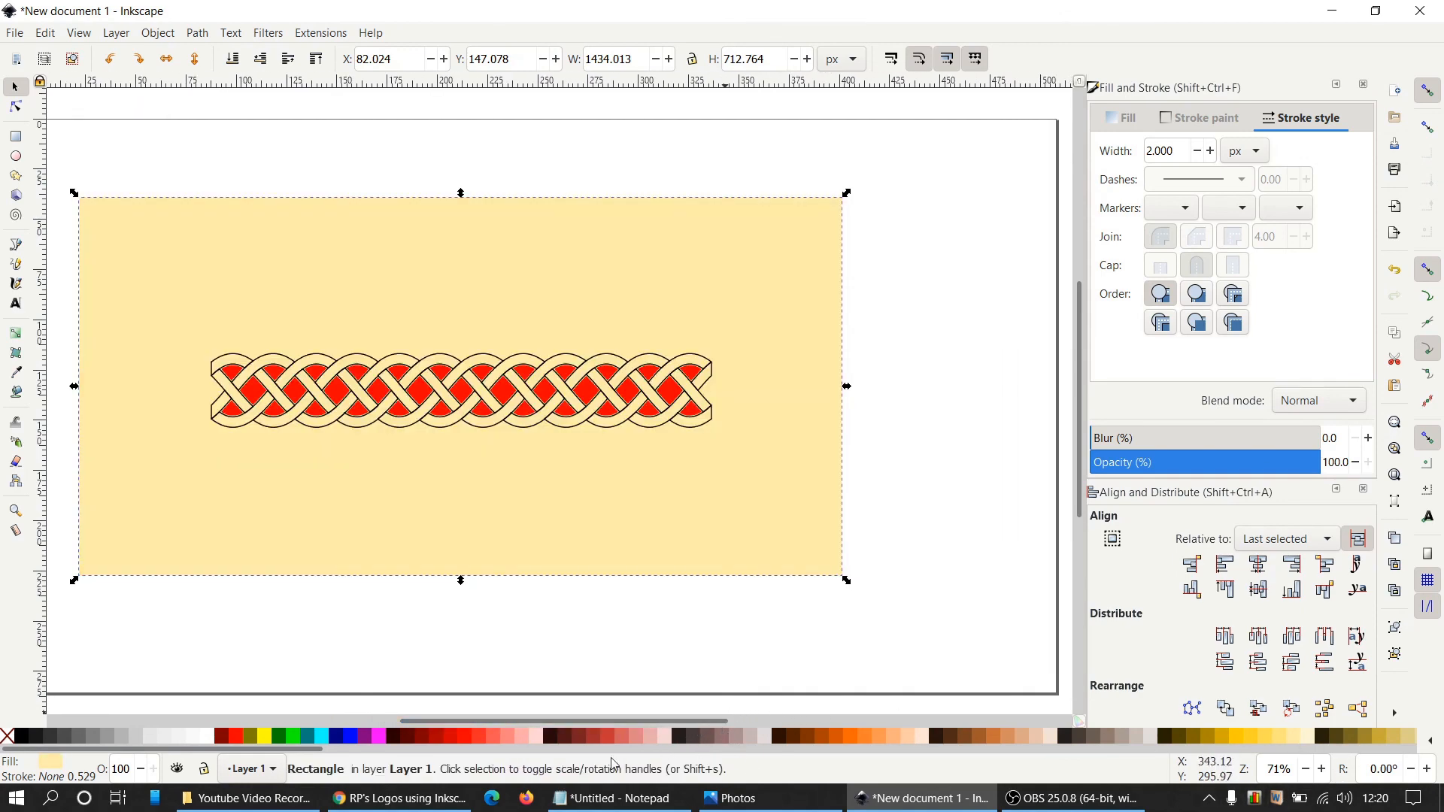
Try the light blue fills #87AADE and #AFC6E9 on the background rectangle, settle on a periwinkle blue fill, and deselect it
drag(319, 750, 1028, 767)
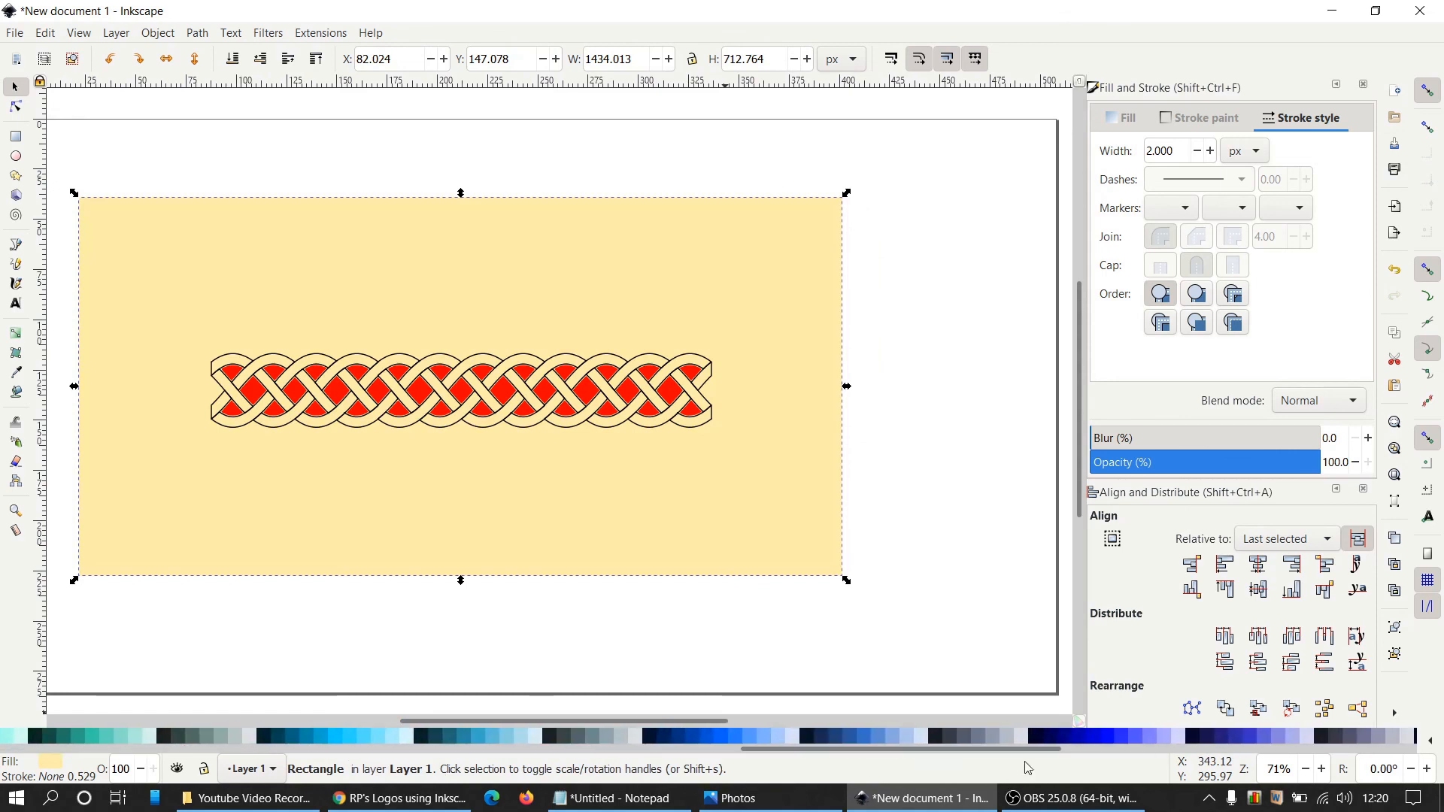
click(865, 738)
click(890, 738)
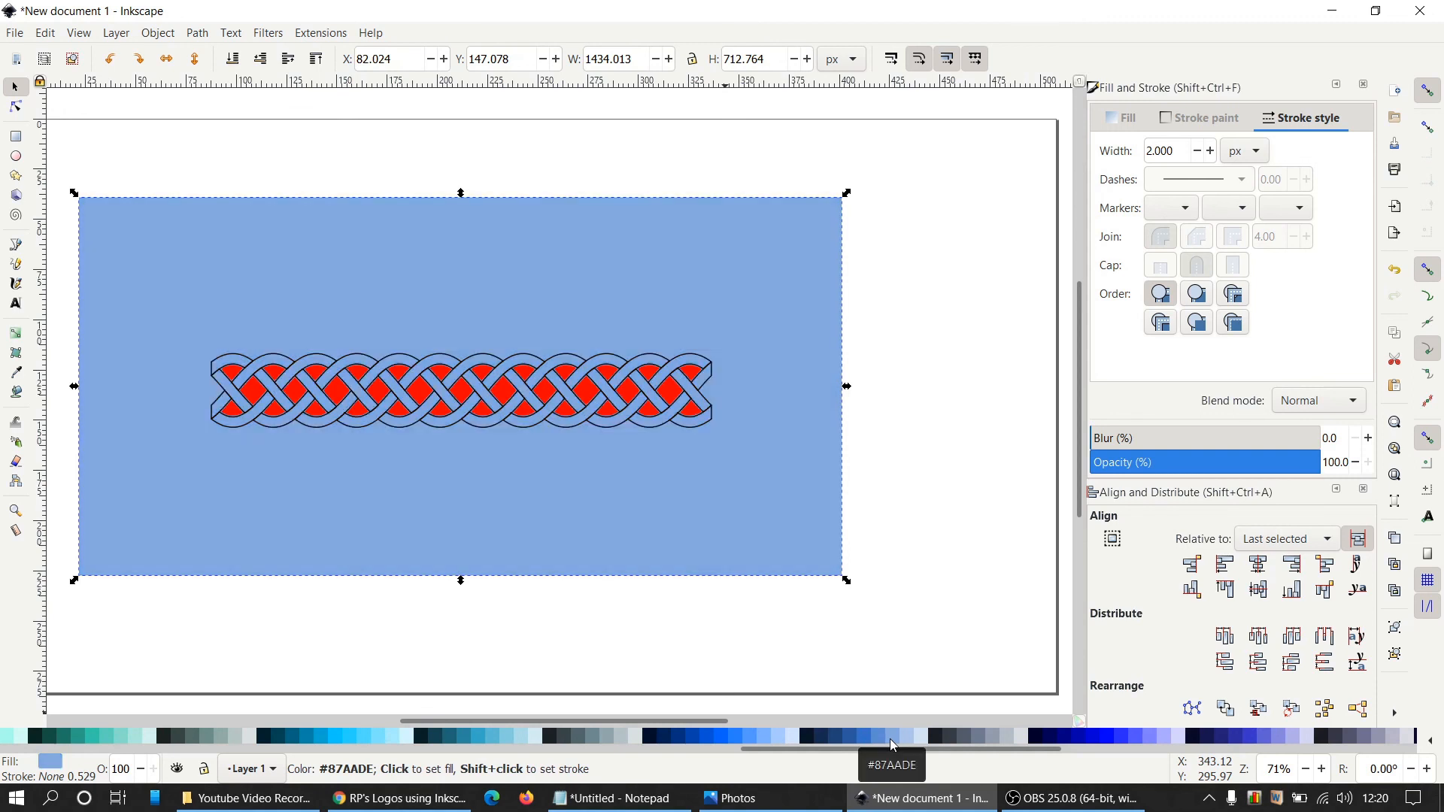
click(908, 739)
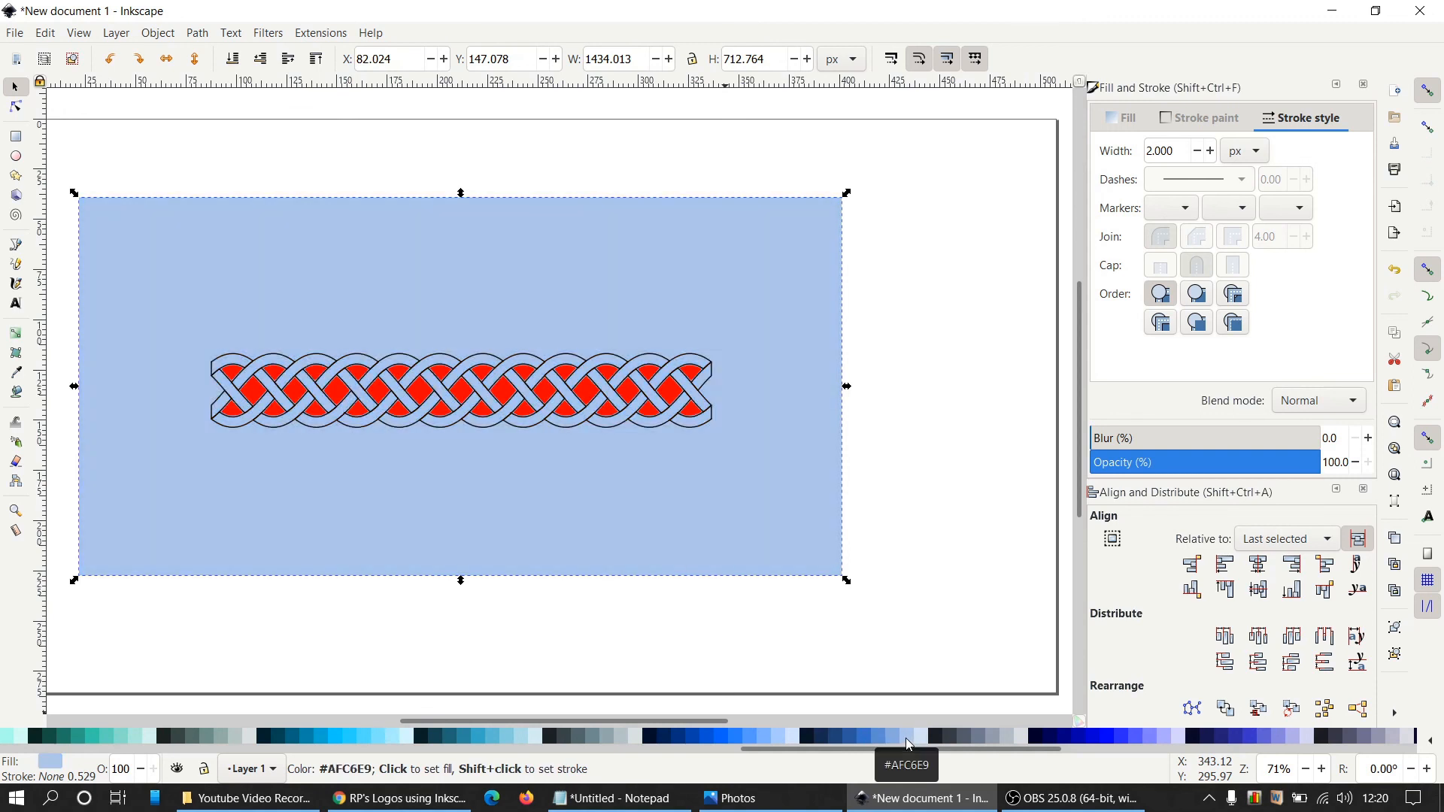
click(1156, 740)
click(1023, 591)
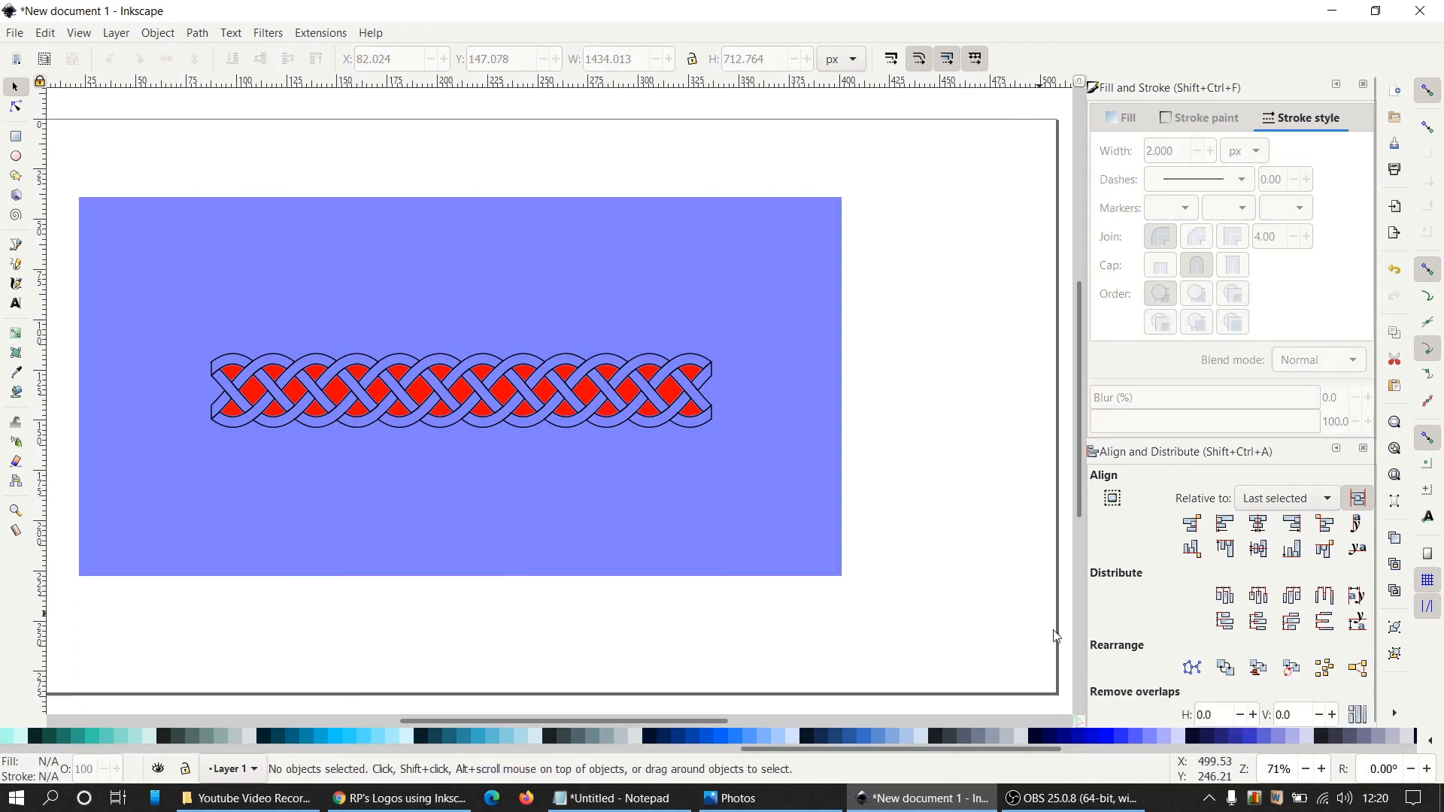